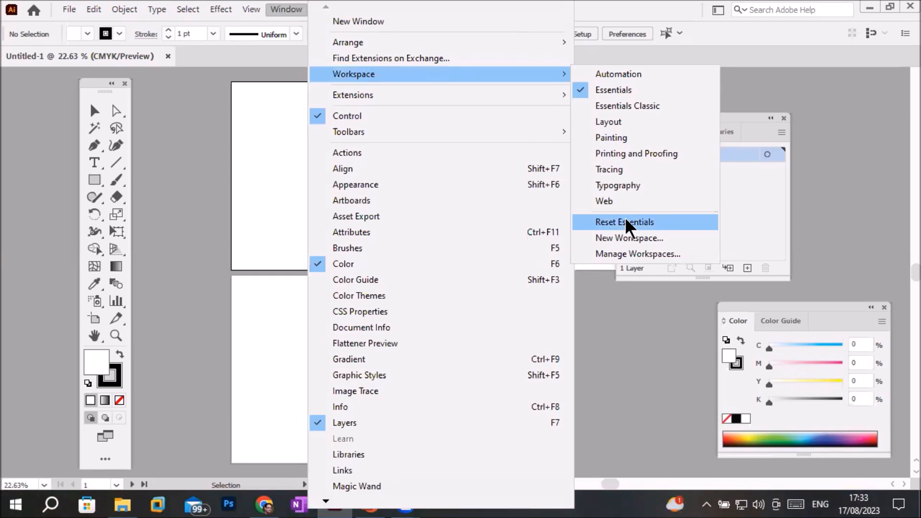
# Step: Reset the Essentials workspace and separate the Properties, Layers and Libraries panels into individual floating panels around the artboards
pyautogui.click(625, 221)
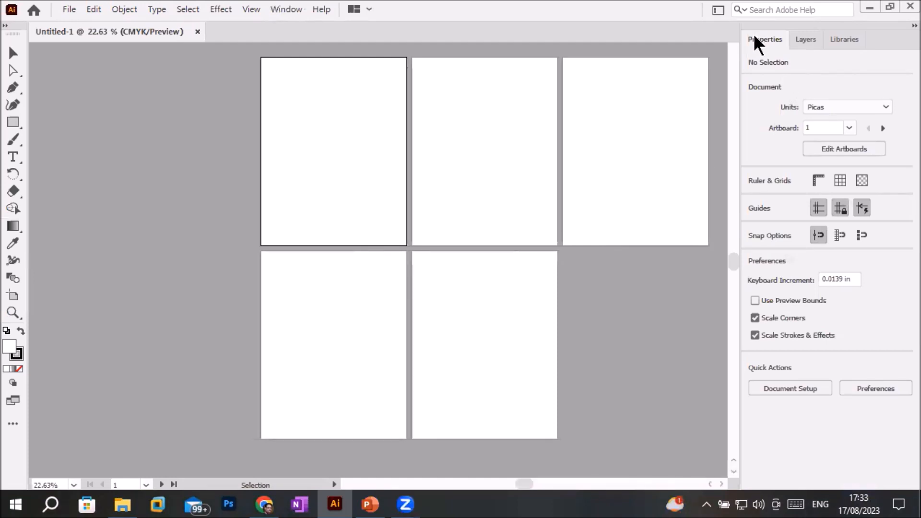
pyautogui.moveTo(755, 36); pyautogui.dragTo(120, 96)
pyautogui.moveTo(751, 46); pyautogui.dragTo(355, 140)
pyautogui.moveTo(756, 40); pyautogui.dragTo(621, 294)
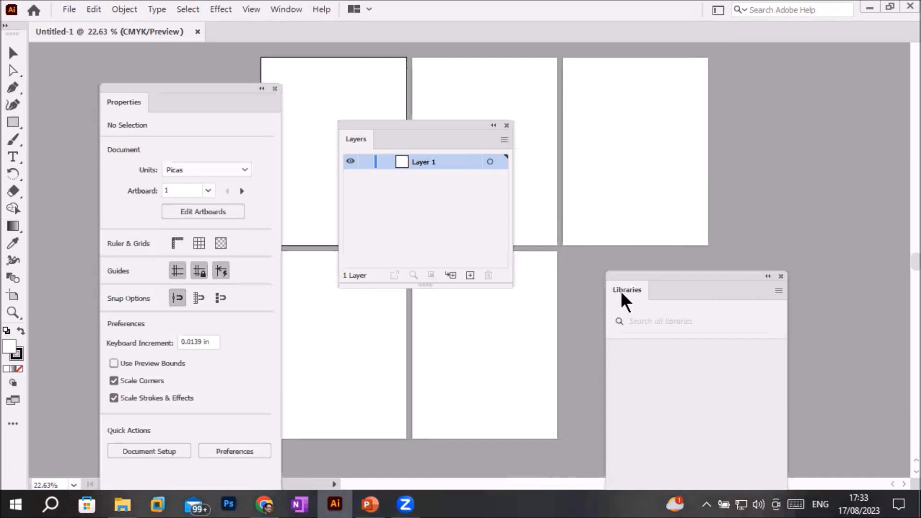
pyautogui.moveTo(390, 120); pyautogui.dragTo(770, 65)
pyautogui.moveTo(154, 97); pyautogui.dragTo(124, 70)
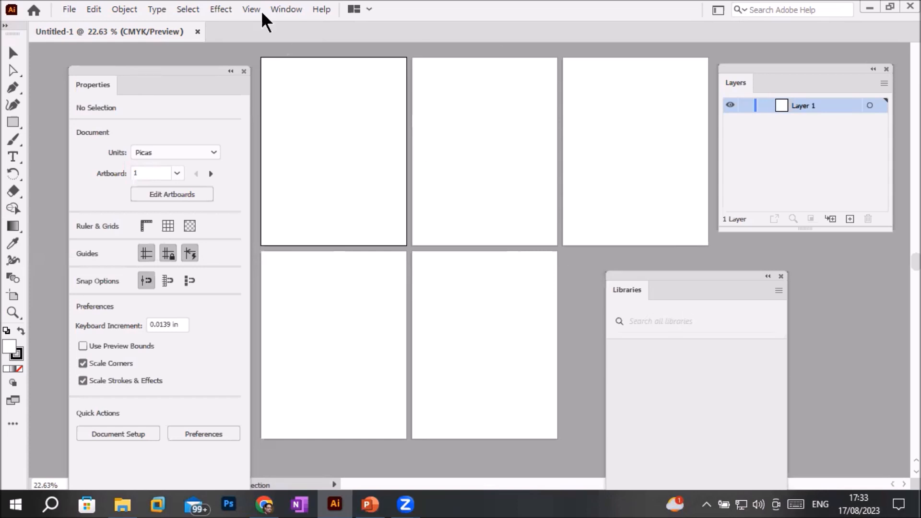
# Step: Show the Align panel and move it beside the first artboard, relocating the Properties panel below the Layers panel
pyautogui.click(283, 9)
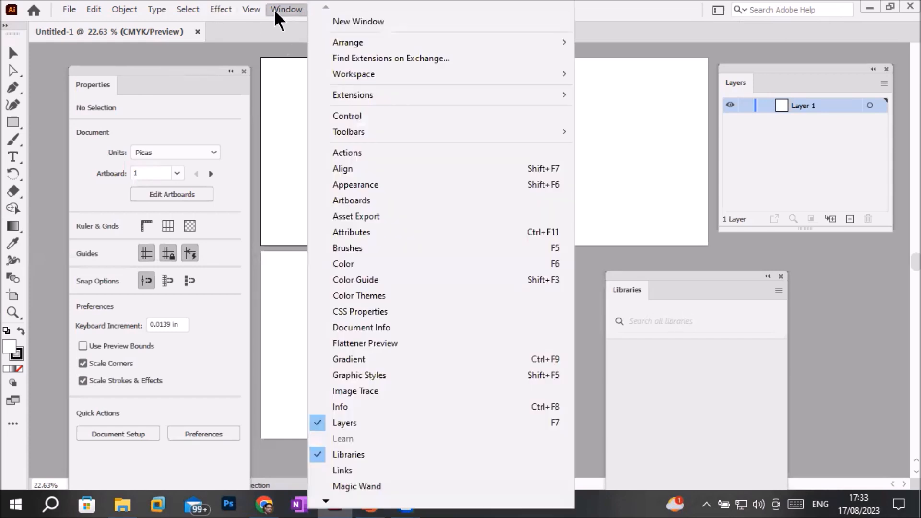
pyautogui.click(415, 169)
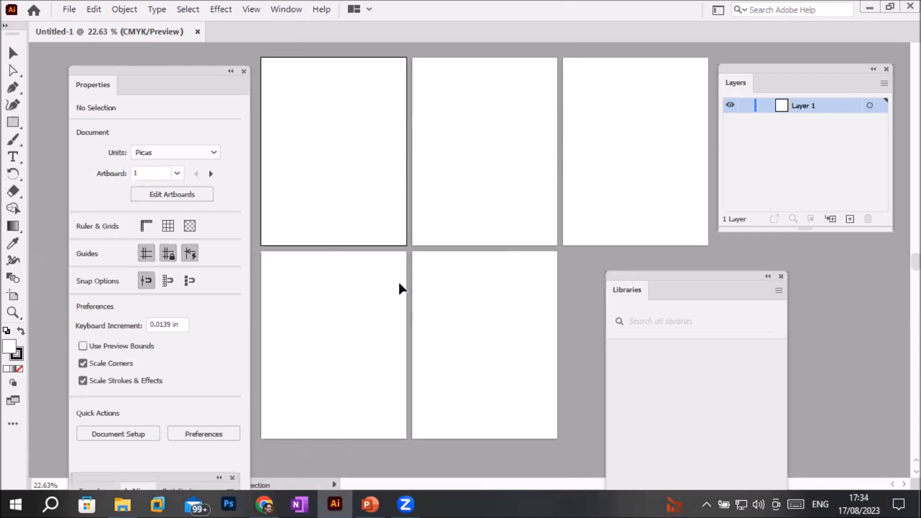
pyautogui.moveTo(159, 69); pyautogui.dragTo(828, 262)
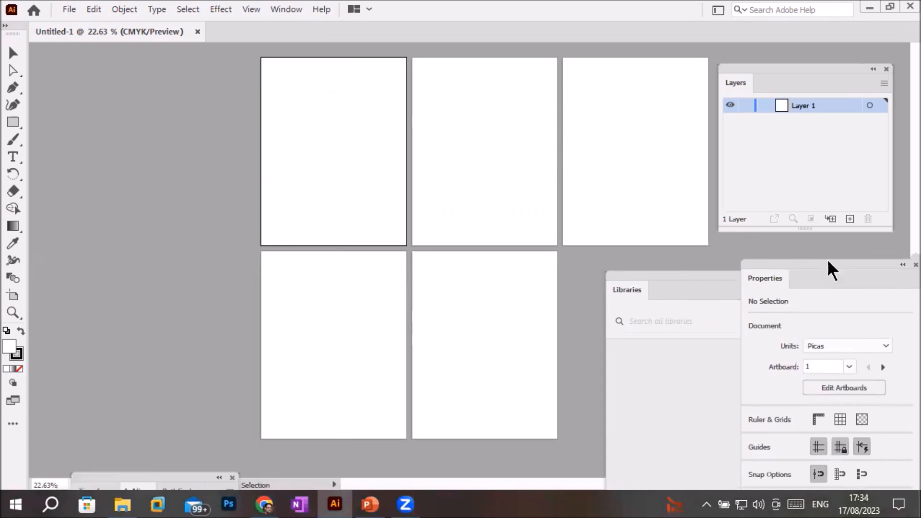
pyautogui.moveTo(213, 474); pyautogui.dragTo(169, 102)
# Step: Show the Artboards panel below the Align panel and reposition the Libraries and Layers panels over the artboards
pyautogui.click(286, 9)
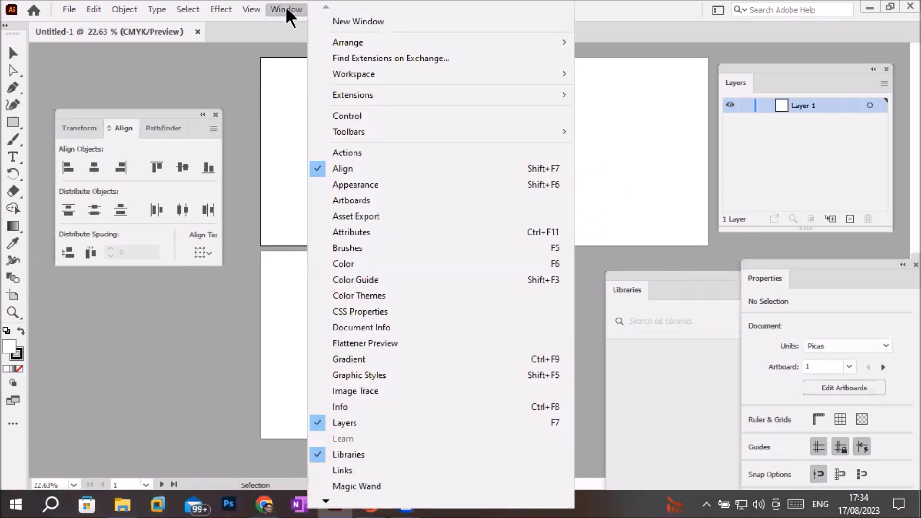
pyautogui.click(394, 202)
pyautogui.moveTo(555, 242); pyautogui.dragTo(135, 302)
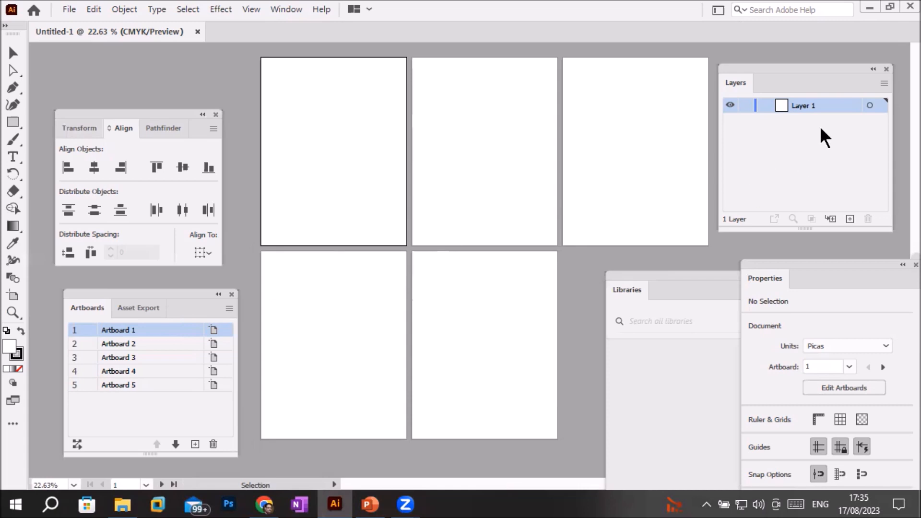
pyautogui.moveTo(702, 282); pyautogui.dragTo(538, 279)
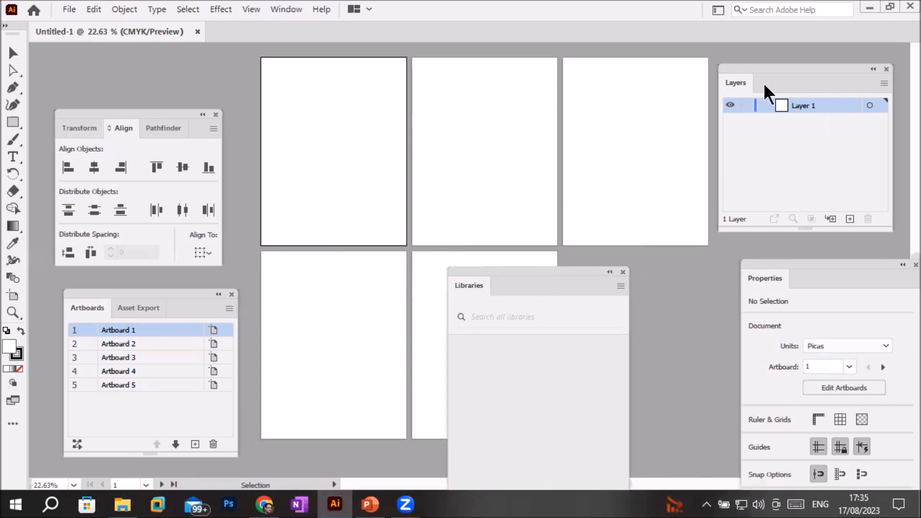
pyautogui.moveTo(787, 69); pyautogui.dragTo(607, 78)
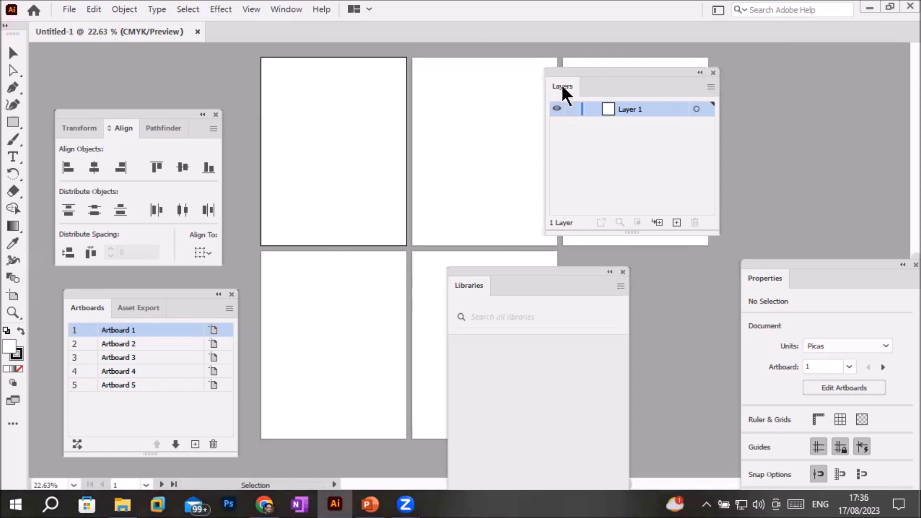
pyautogui.click(283, 9)
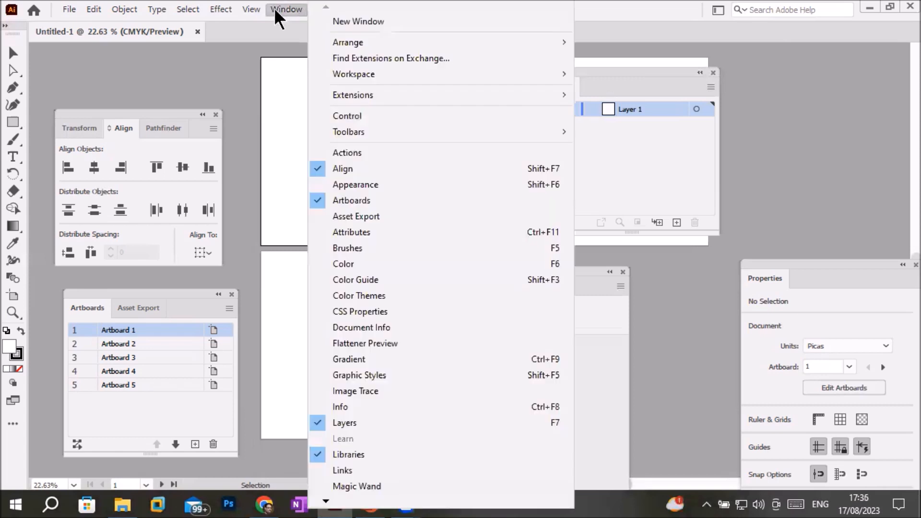
pyautogui.moveTo(363, 75)
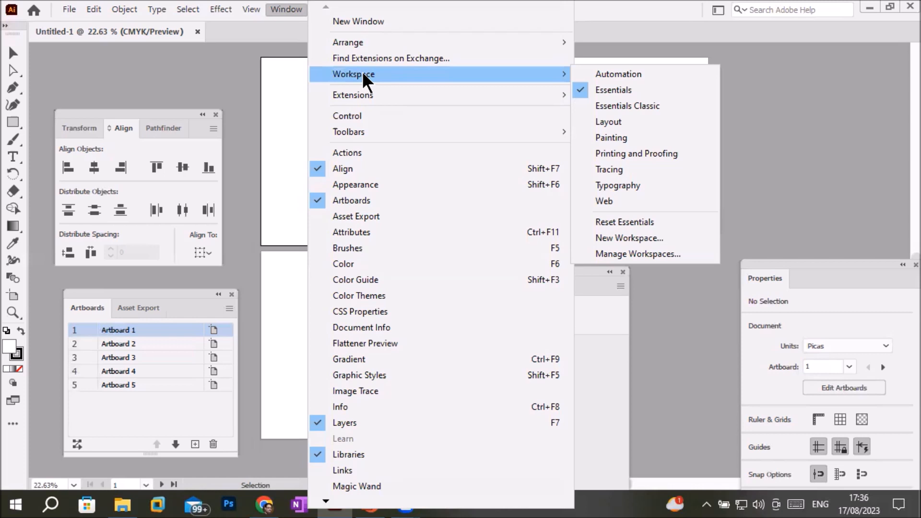
pyautogui.click(286, 9)
pyautogui.click(69, 9)
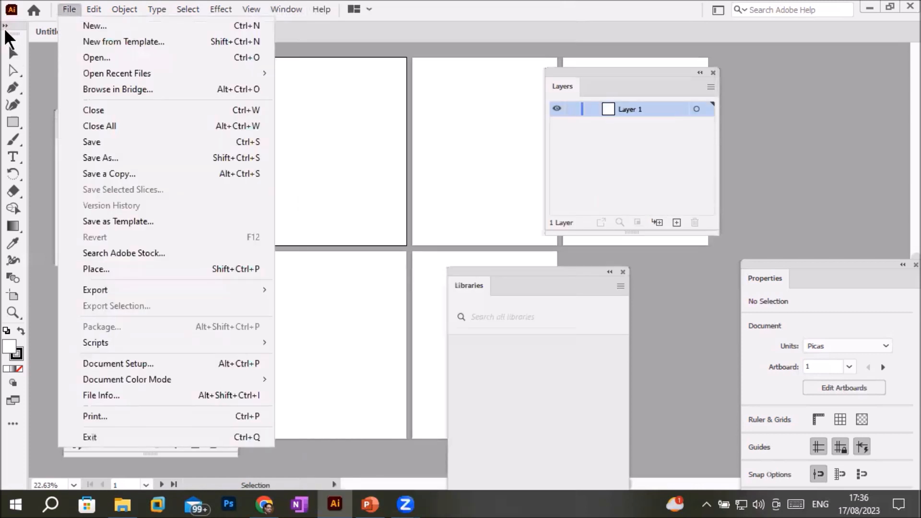
# Step: Undock the toolbar as a floating two-column panel and place it beside the Layers panel
pyautogui.click(13, 31)
pyautogui.moveTo(15, 24); pyautogui.dragTo(307, 89)
pyautogui.moveTo(439, 87); pyautogui.dragTo(795, 64)
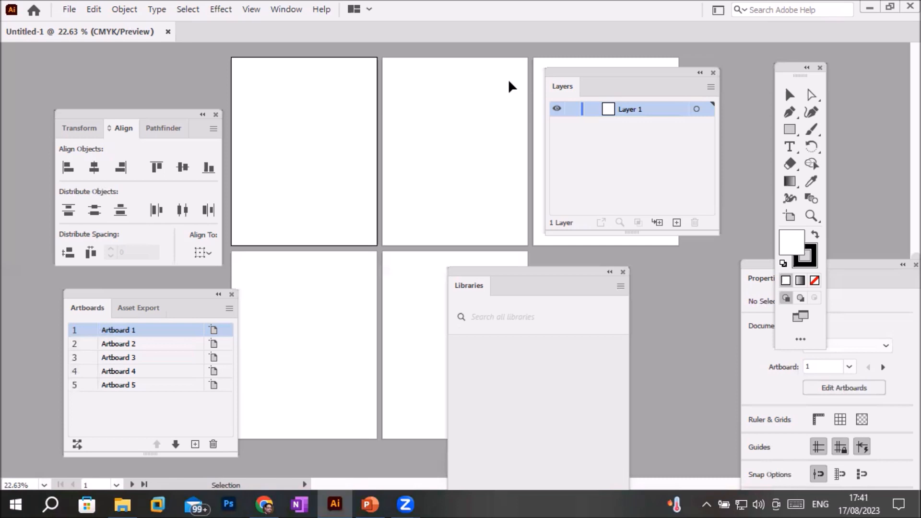
pyautogui.click(71, 10)
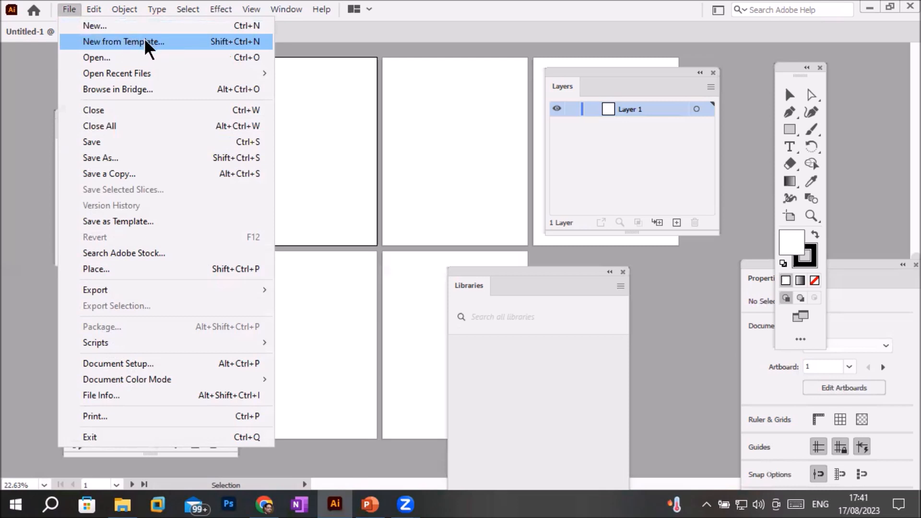
pyautogui.moveTo(129, 77)
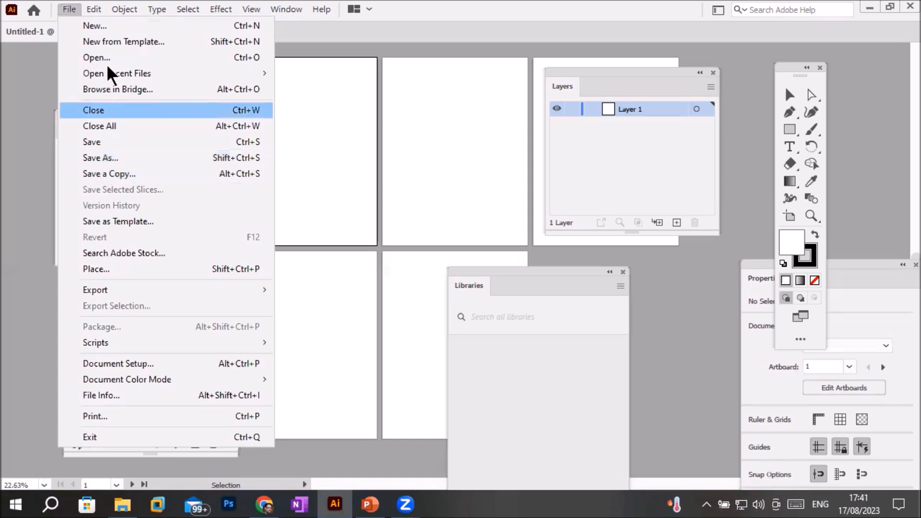
pyautogui.moveTo(96, 8)
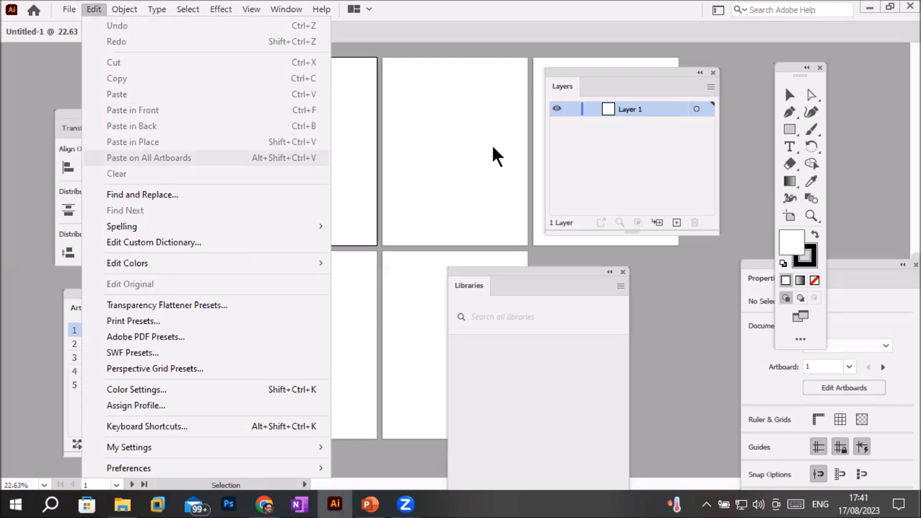
pyautogui.click(490, 88)
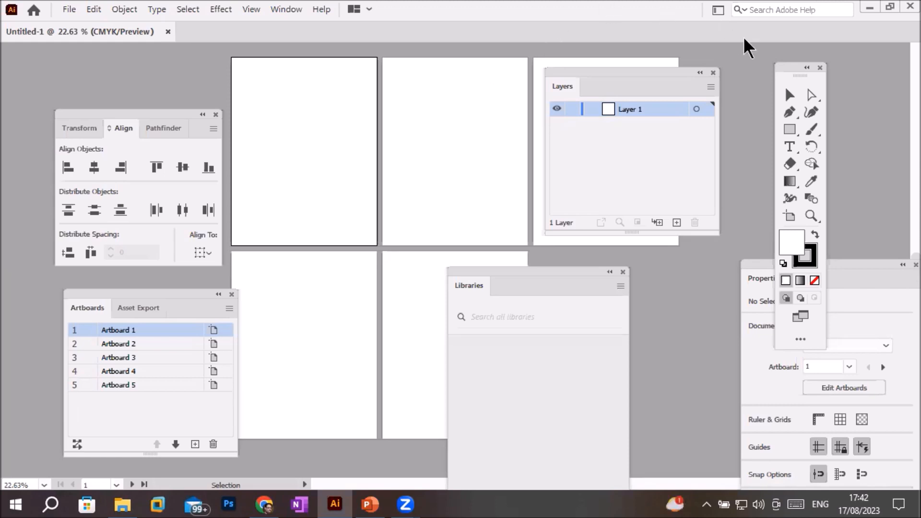
# Step: Move the floating toolbar over the first artboard and switch it from the Basic to the Advanced tool set
pyautogui.moveTo(802, 72); pyautogui.dragTo(341, 80)
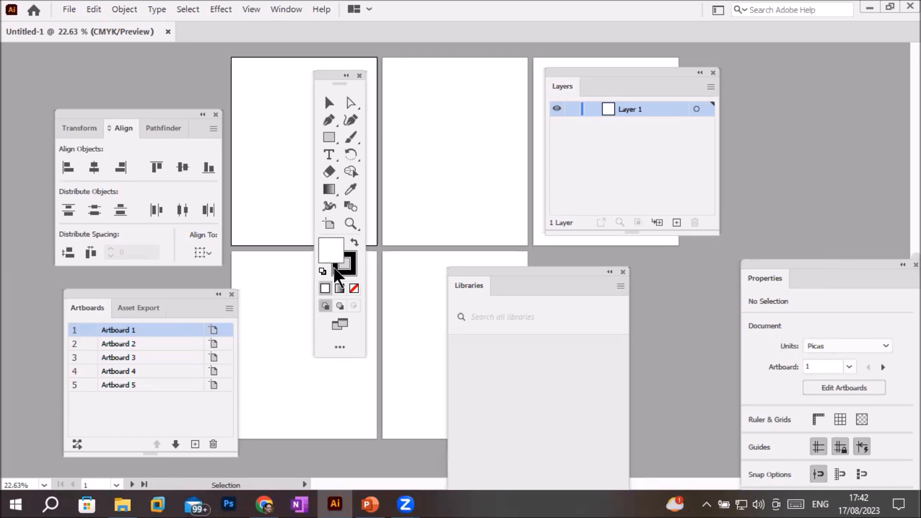
pyautogui.click(298, 8)
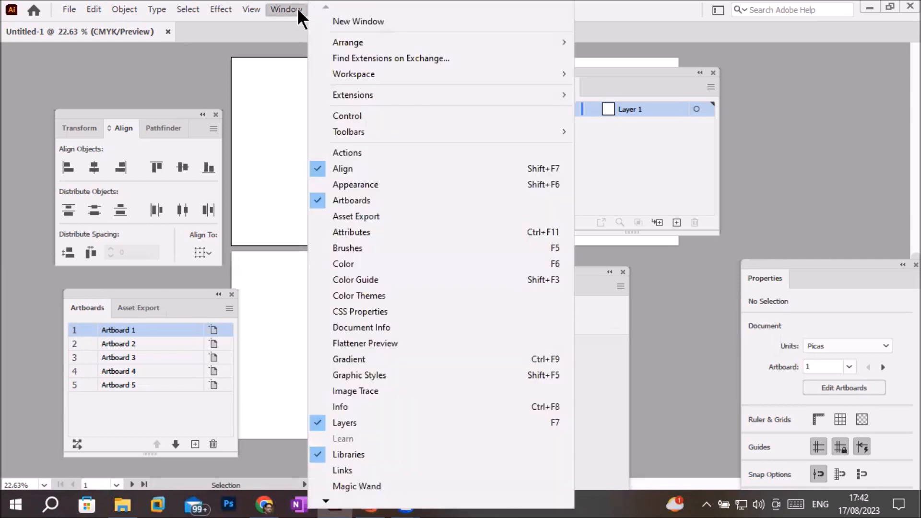
pyautogui.moveTo(400, 134)
pyautogui.click(603, 132)
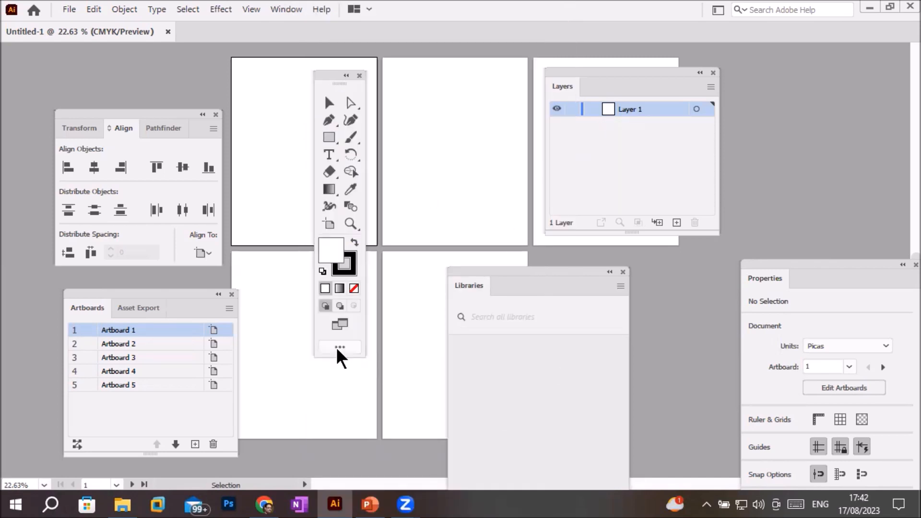
pyautogui.click(341, 355)
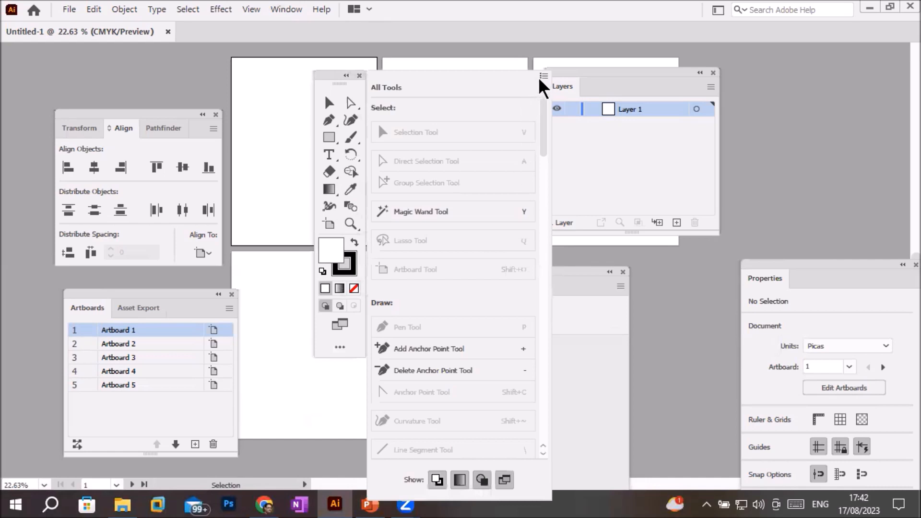
pyautogui.click(544, 76)
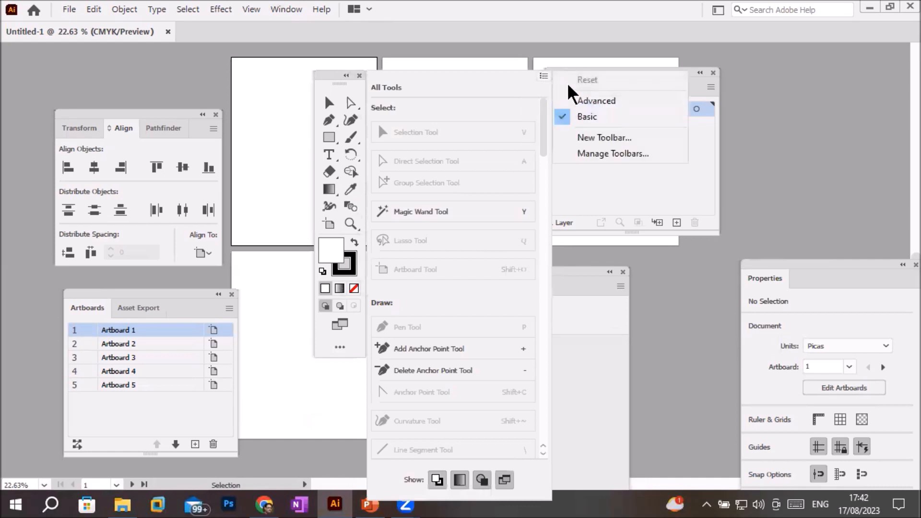
pyautogui.click(596, 104)
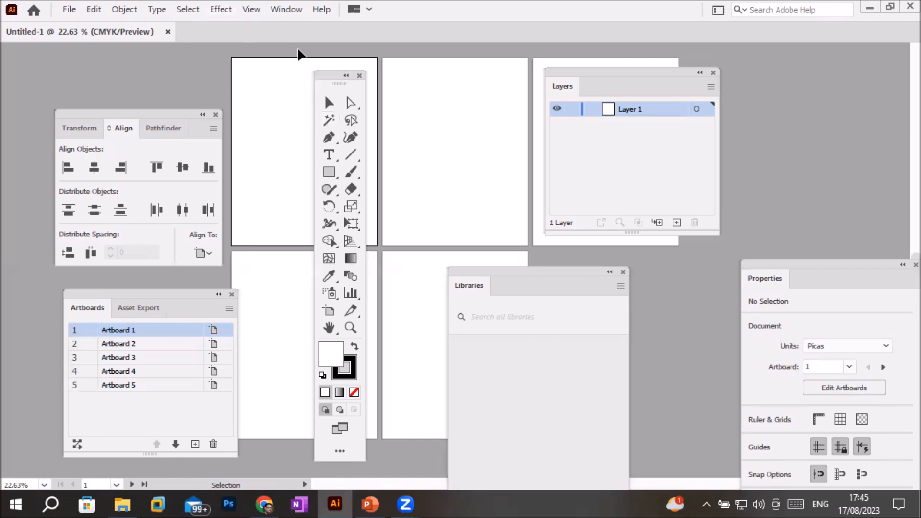
pyautogui.moveTo(327, 76); pyautogui.dragTo(275, 63)
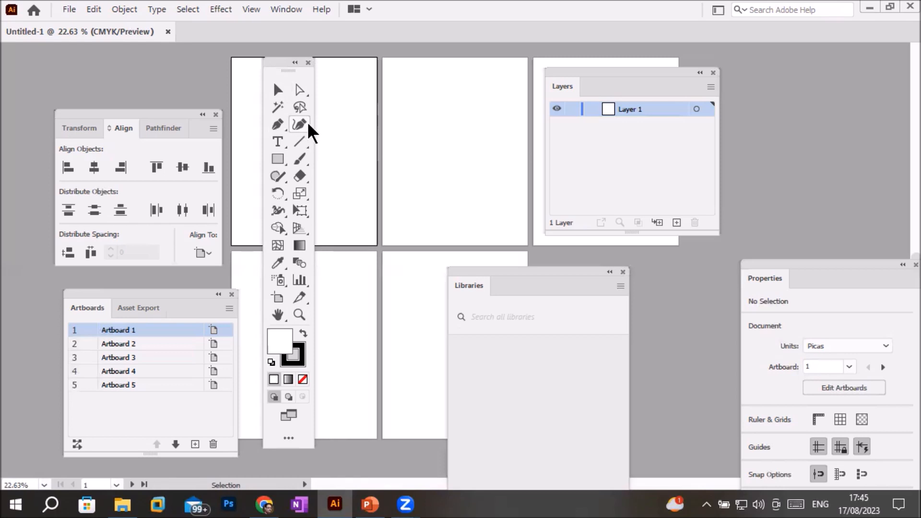
# Step: Examine the hidden tool groups behind the Direct Selection, Type and Rectangle tools
pyautogui.click(300, 90)
pyautogui.click(301, 92)
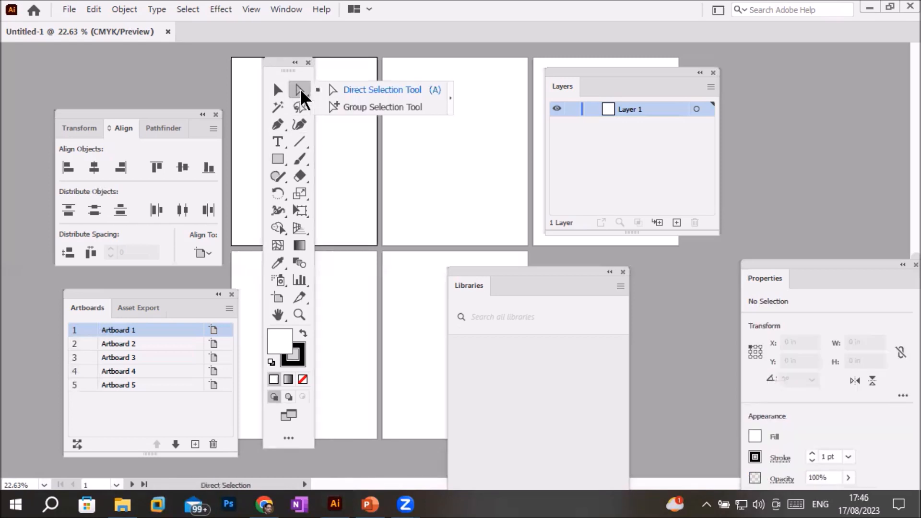
pyautogui.click(279, 149)
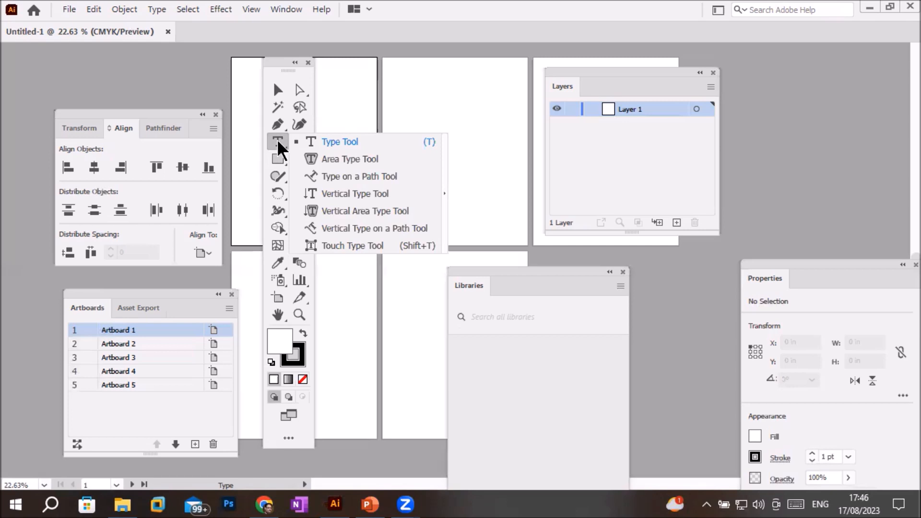
pyautogui.click(278, 143)
pyautogui.click(271, 59)
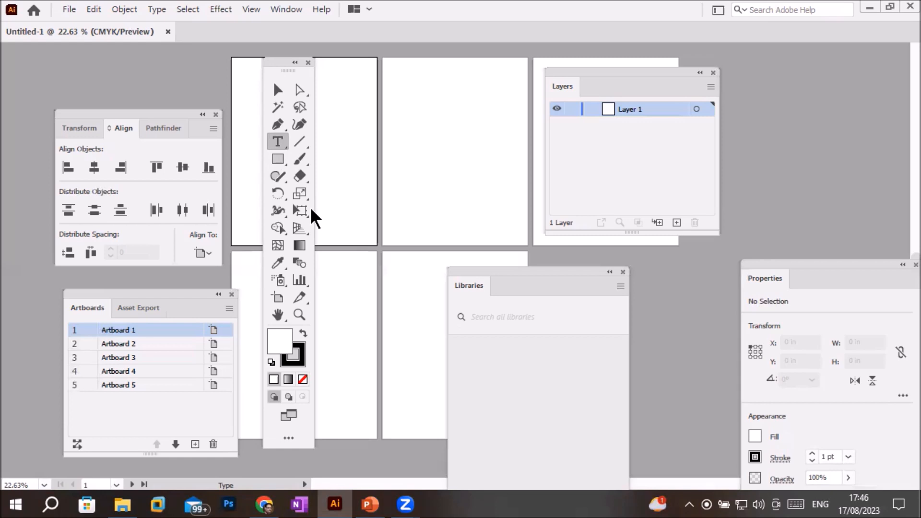
pyautogui.click(273, 159)
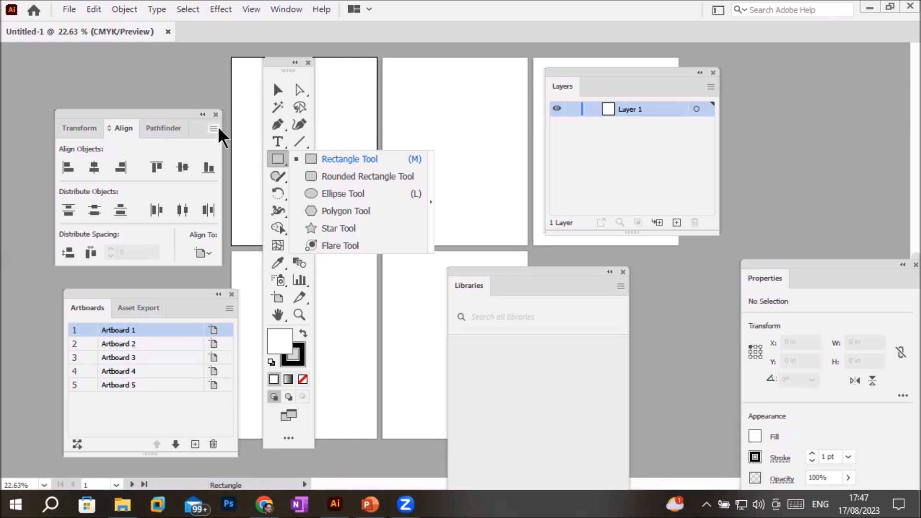
# Step: Reset the Essentials workspace to its default panel arrangement
pyautogui.click(286, 10)
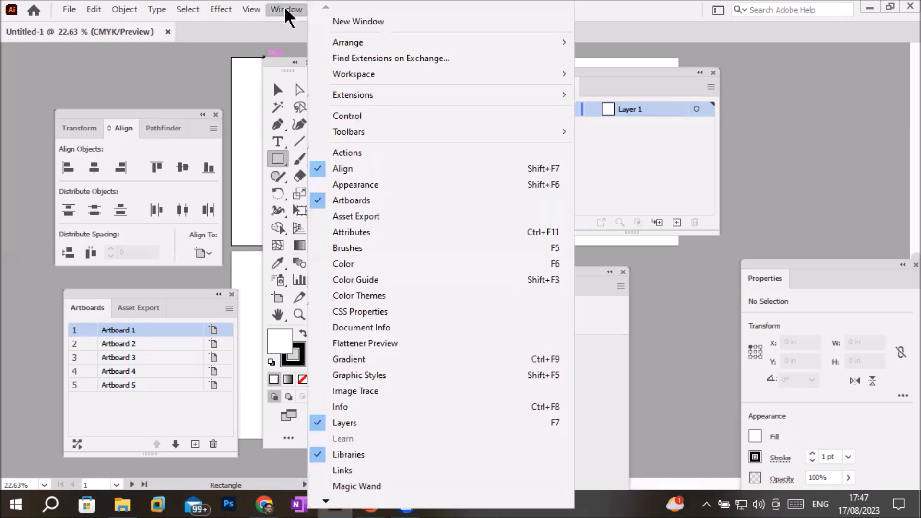
pyautogui.moveTo(388, 82)
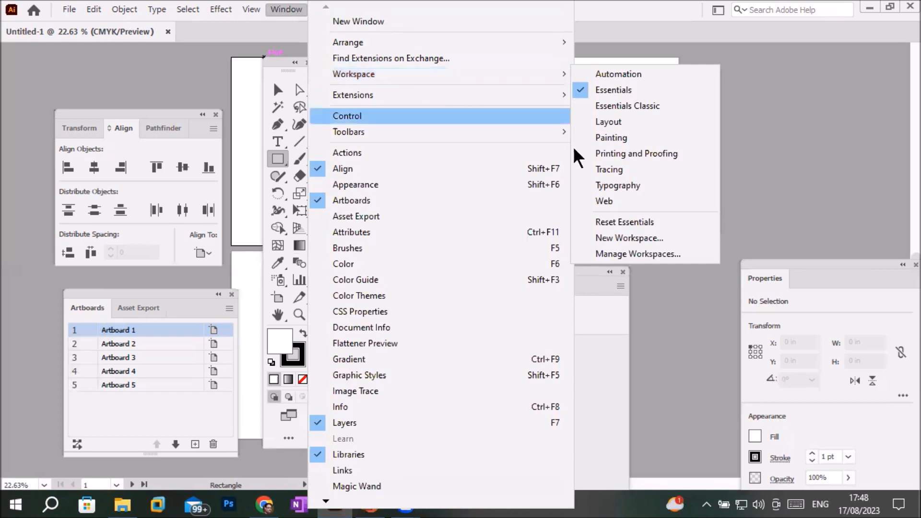
pyautogui.click(661, 222)
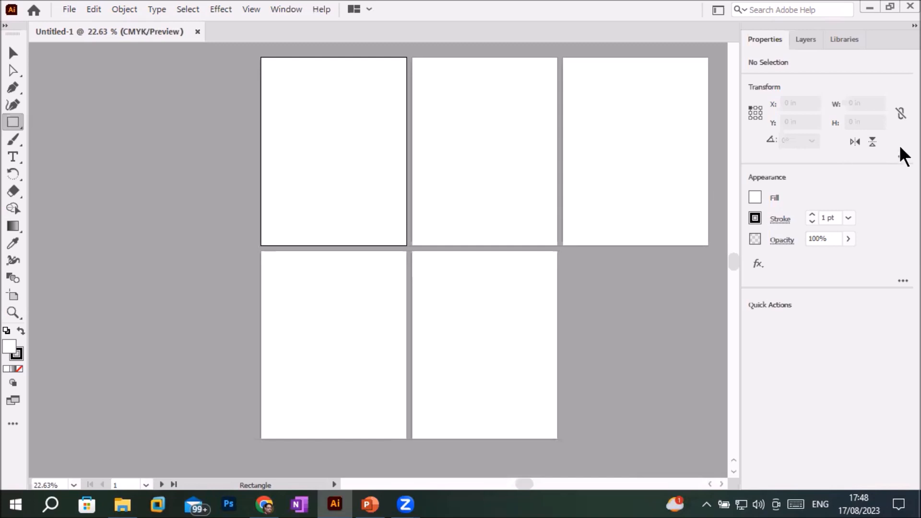
# Step: Undock the Properties, Layers and Libraries group and the toolbar over the artboards, and expand the toolbar to two columns
pyautogui.moveTo(827, 28); pyautogui.dragTo(649, 61)
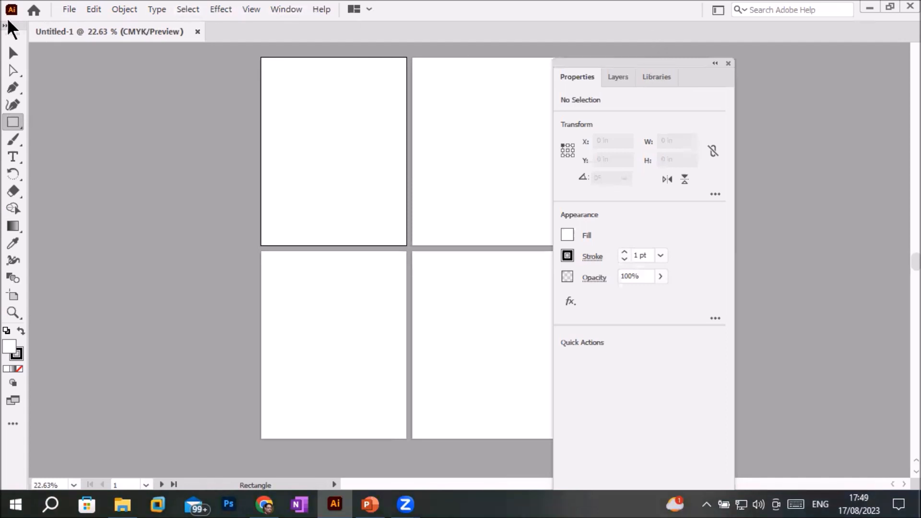
pyautogui.moveTo(18, 27); pyautogui.dragTo(310, 78)
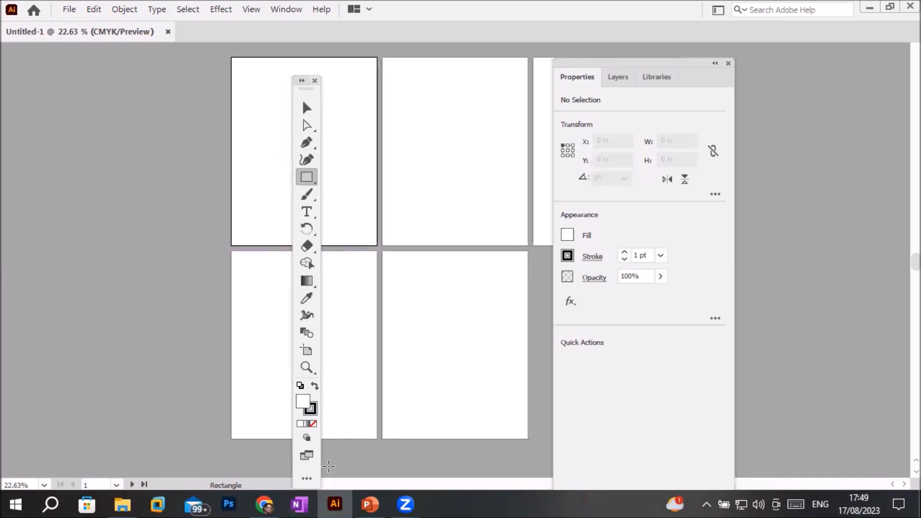
pyautogui.click(301, 80)
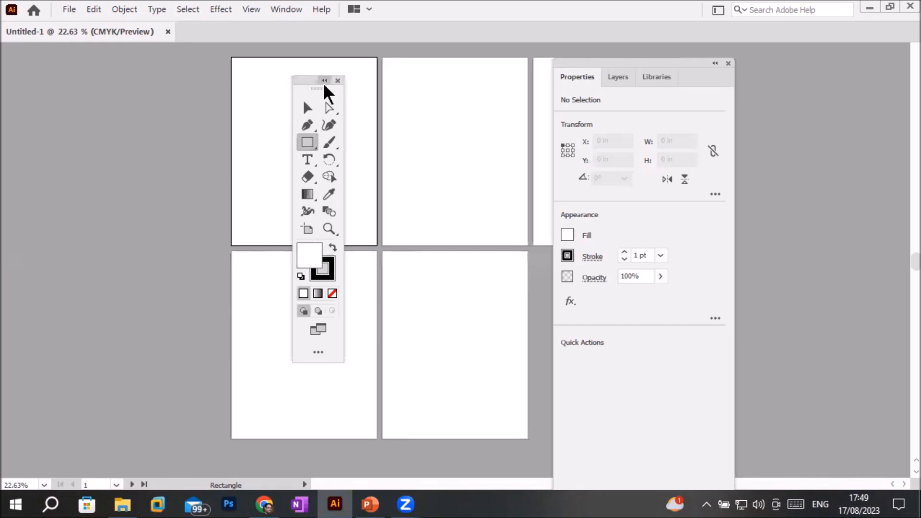
# Step: Examine the floating toolbar's column layout, its All Tools list and the available toolbar options
pyautogui.click(324, 81)
pyautogui.click(302, 80)
pyautogui.click(318, 354)
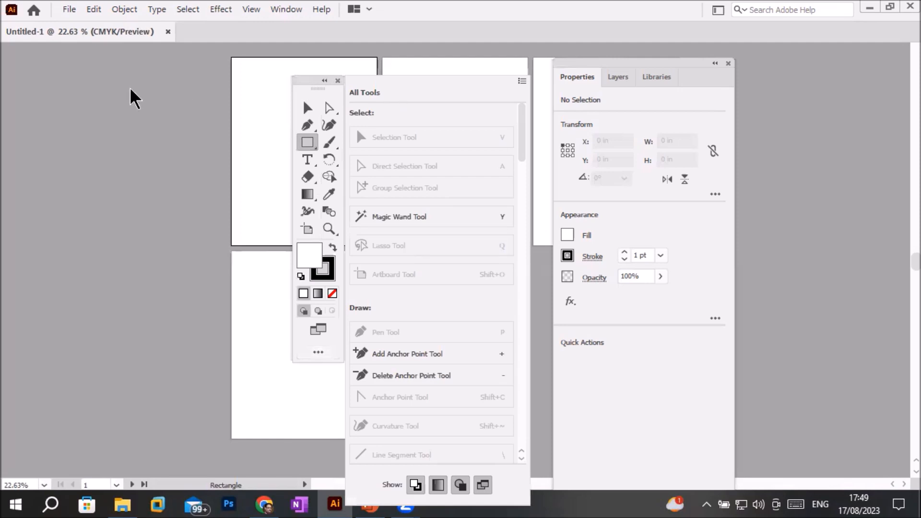
pyautogui.click(522, 82)
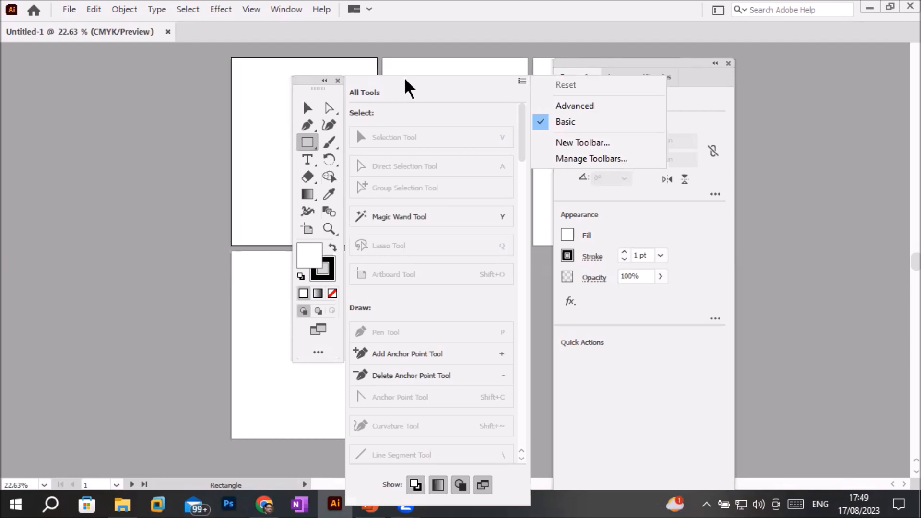
pyautogui.press('Escape')
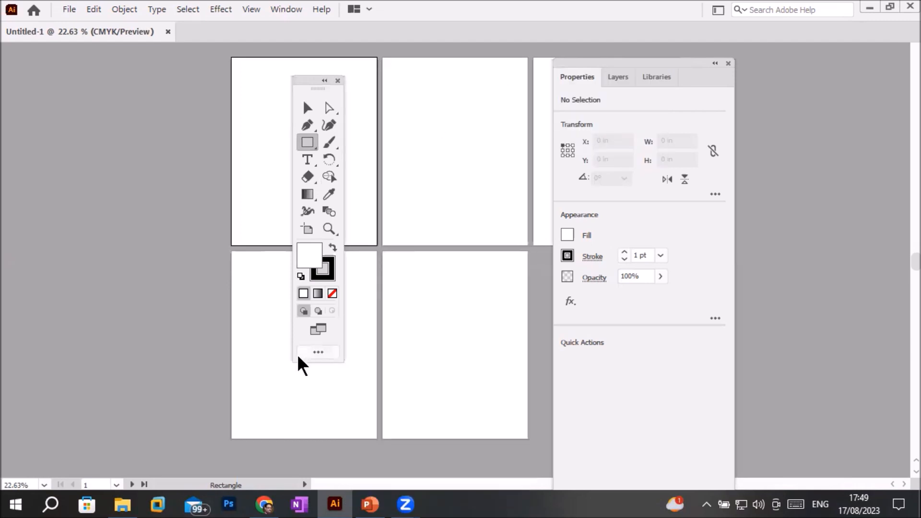
# Step: Create a new custom toolbar named with the owner's first name followed by "Toolbar"
pyautogui.click(316, 353)
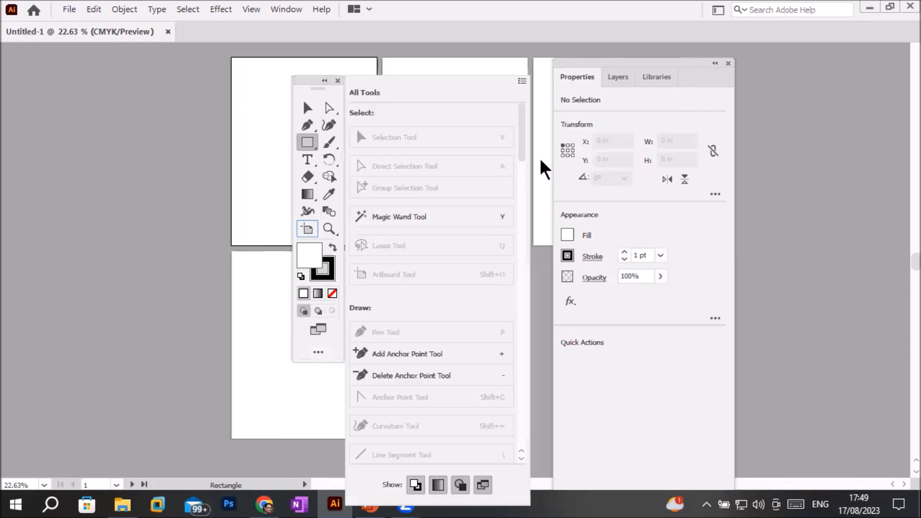
pyautogui.click(523, 82)
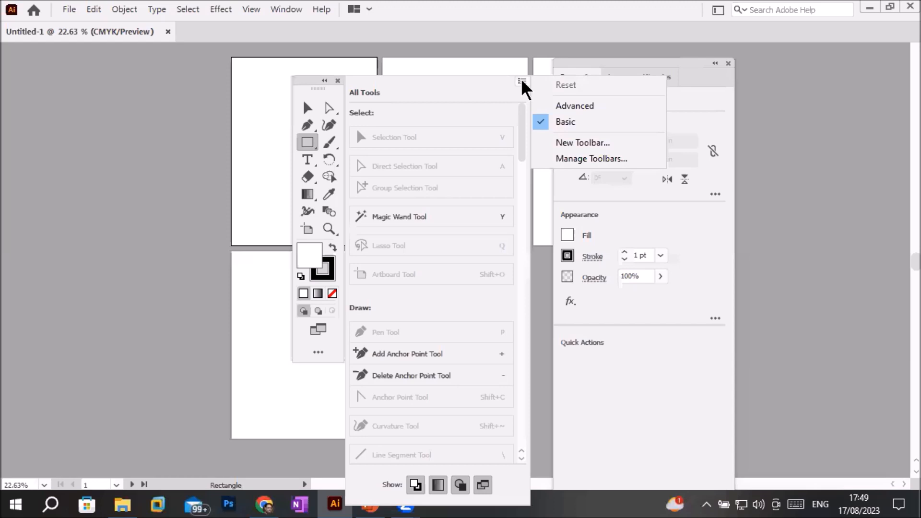
pyautogui.click(618, 144)
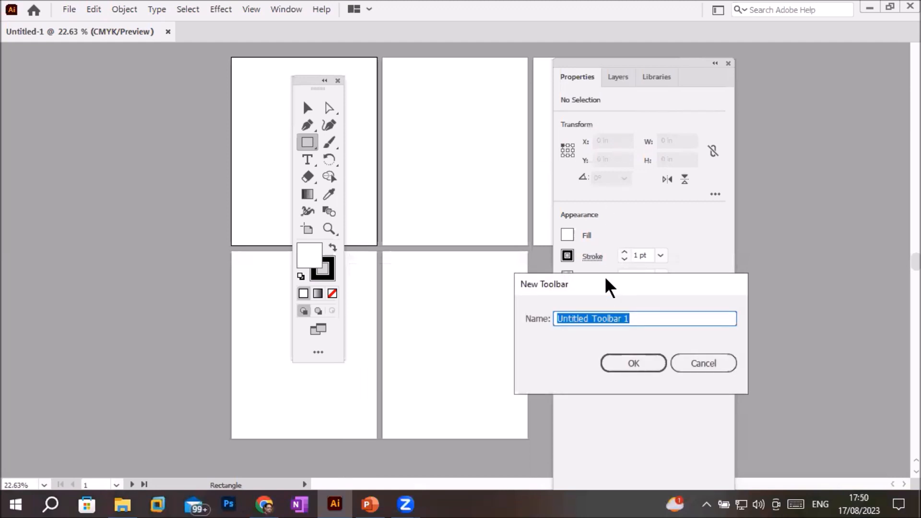
pyautogui.moveTo(606, 278); pyautogui.dragTo(172, 124)
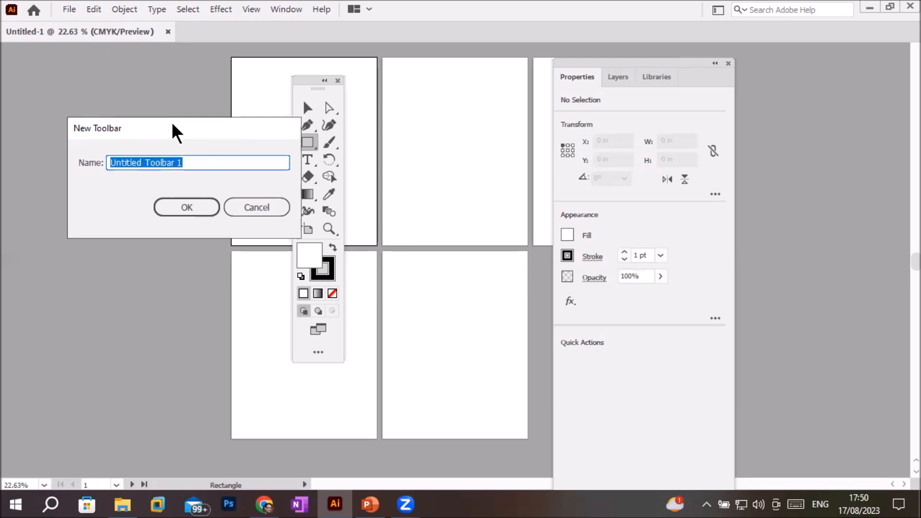
pyautogui.write('Far')
pyautogui.press('BackSpace')
pyautogui.press('BackSpace')
pyautogui.write('ar')
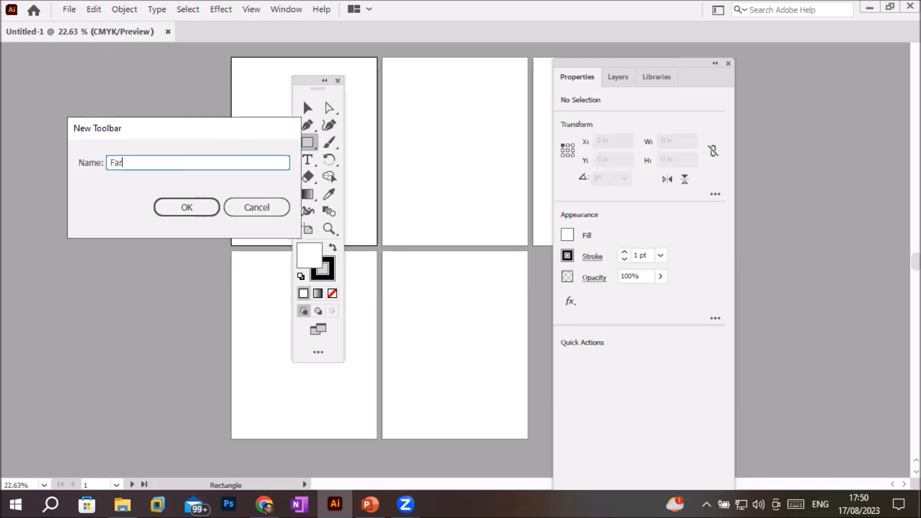
pyautogui.write('han Toolbar')
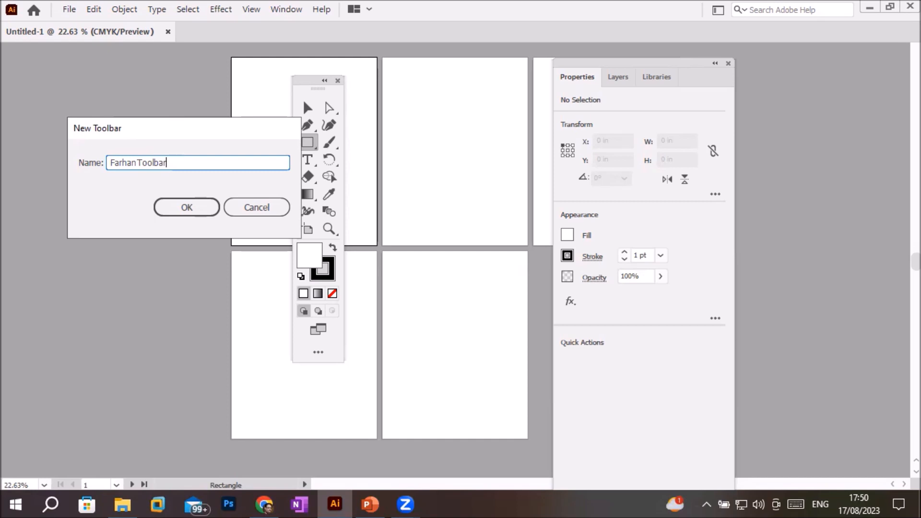
pyautogui.click(188, 208)
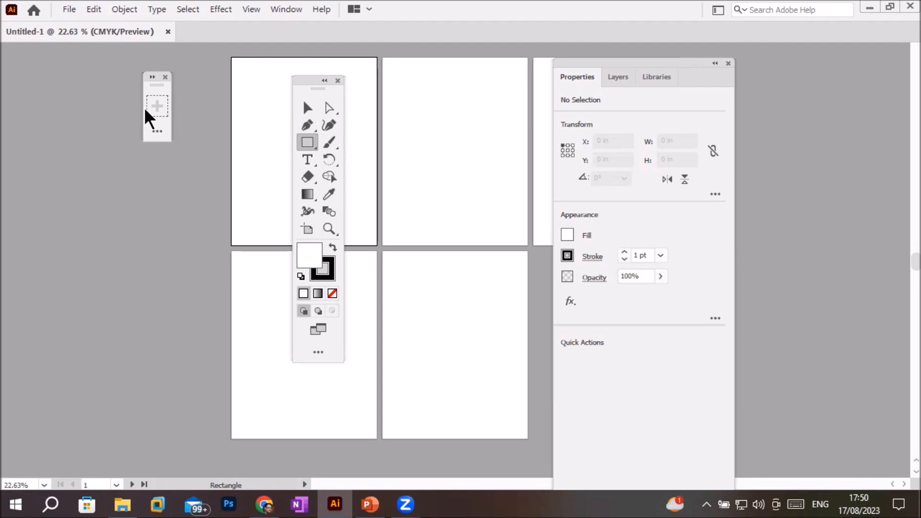
# Step: Expand the empty custom toolbar to two columns and add the Selection and Pen tools side by side
pyautogui.click(152, 78)
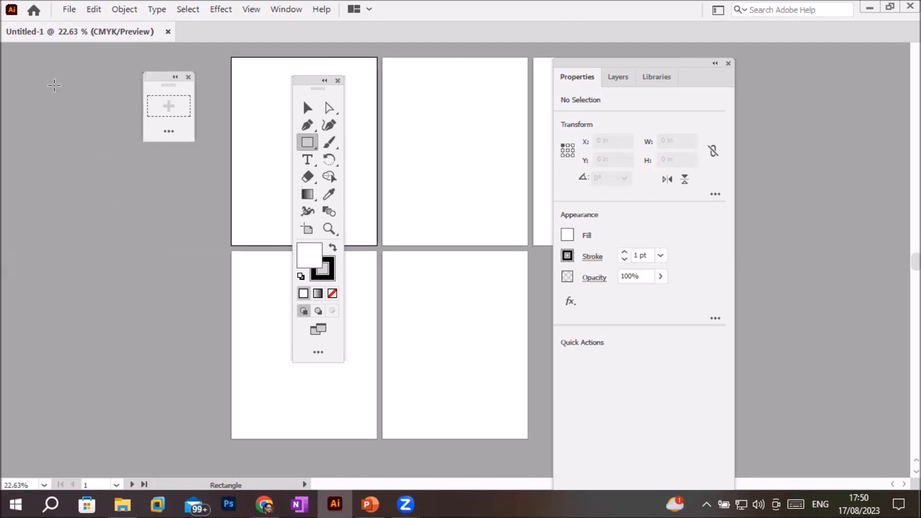
pyautogui.click(165, 130)
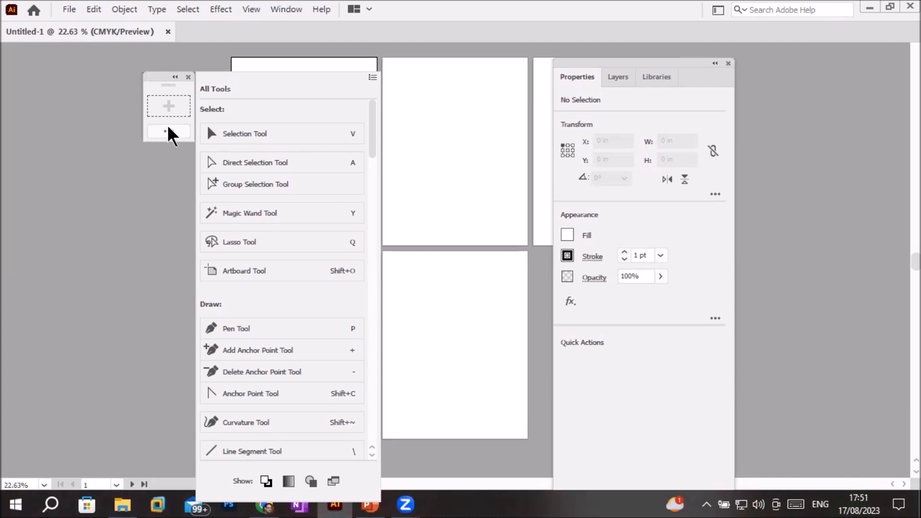
pyautogui.click(168, 130)
pyautogui.click(168, 130)
pyautogui.moveTo(372, 148)
pyautogui.mouseDown()
pyautogui.moveTo(370, 466)
pyautogui.moveTo(394, 107)
pyautogui.mouseUp()
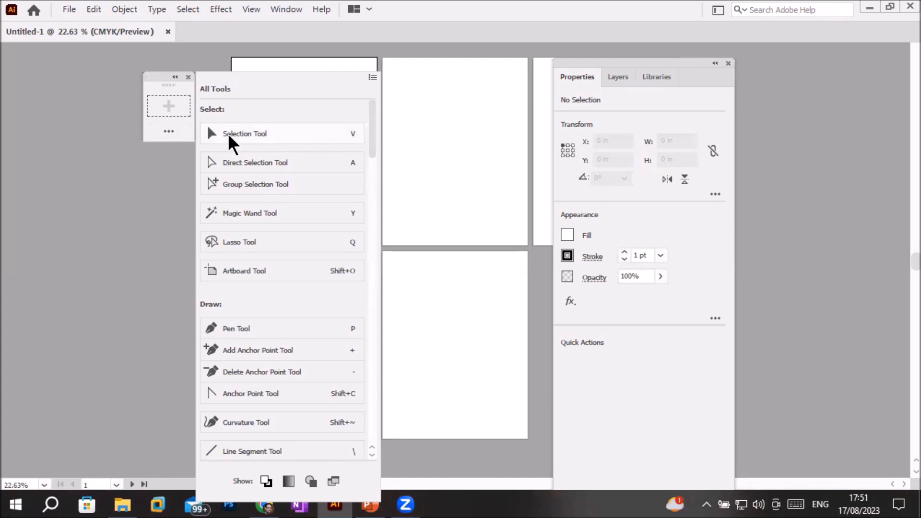
pyautogui.moveTo(229, 137)
pyautogui.mouseDown()
pyautogui.moveTo(167, 110)
pyautogui.moveTo(168, 117)
pyautogui.mouseUp()
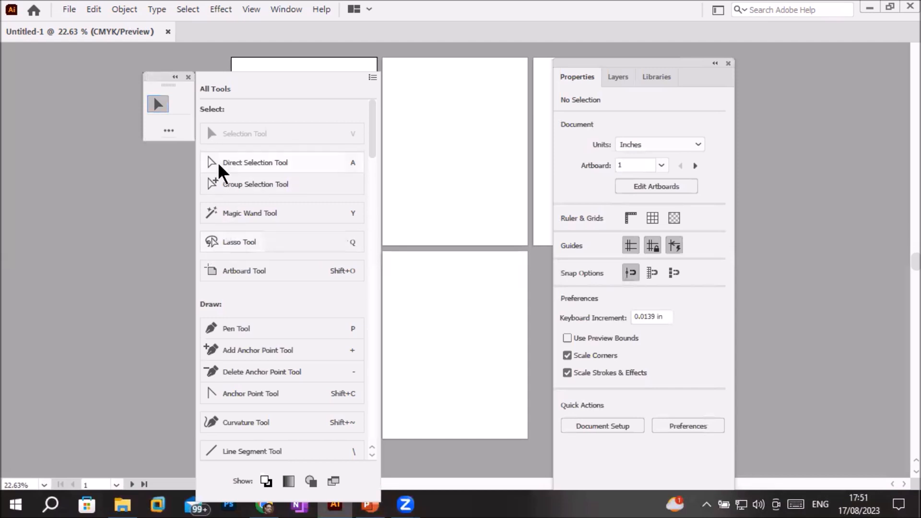
pyautogui.moveTo(238, 331); pyautogui.dragTo(180, 107)
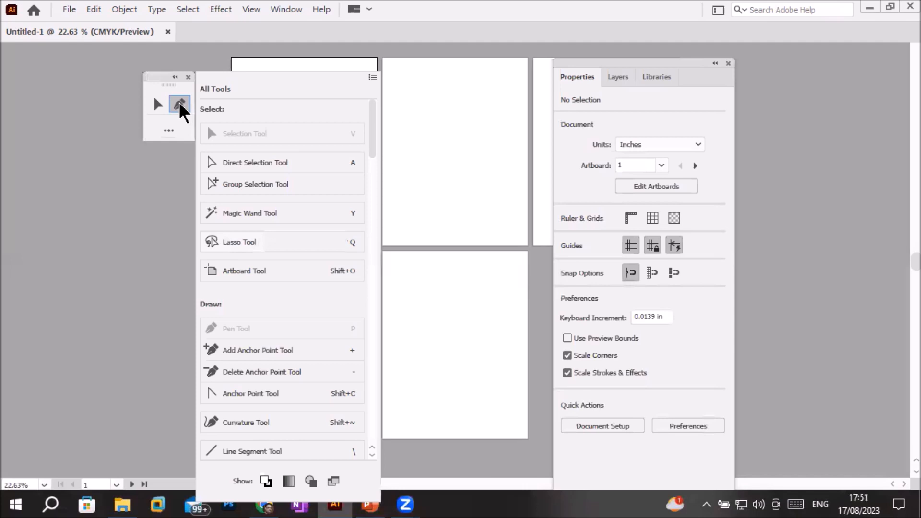
pyautogui.click(179, 103)
# Step: Add the Rectangle, Ellipse and Polygon tools as one group in the custom toolbar and the Star and Flare tools as another
pyautogui.moveTo(373, 148); pyautogui.dragTo(380, 207)
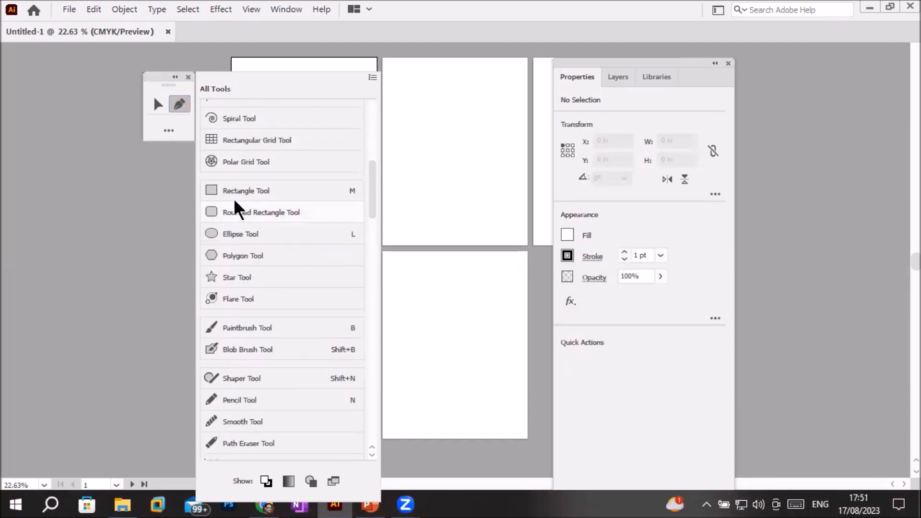
pyautogui.moveTo(235, 192)
pyautogui.mouseDown()
pyautogui.moveTo(154, 118)
pyautogui.moveTo(181, 106)
pyautogui.mouseUp()
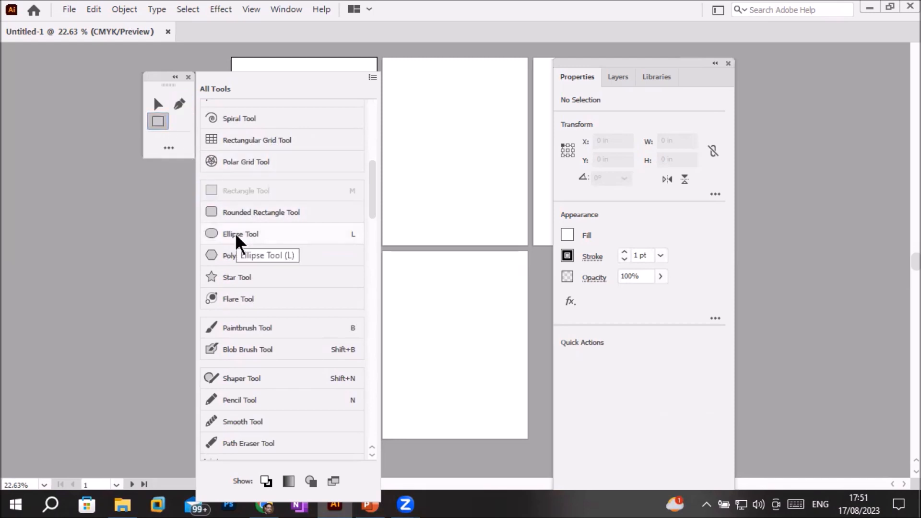
pyautogui.moveTo(238, 235); pyautogui.dragTo(158, 123)
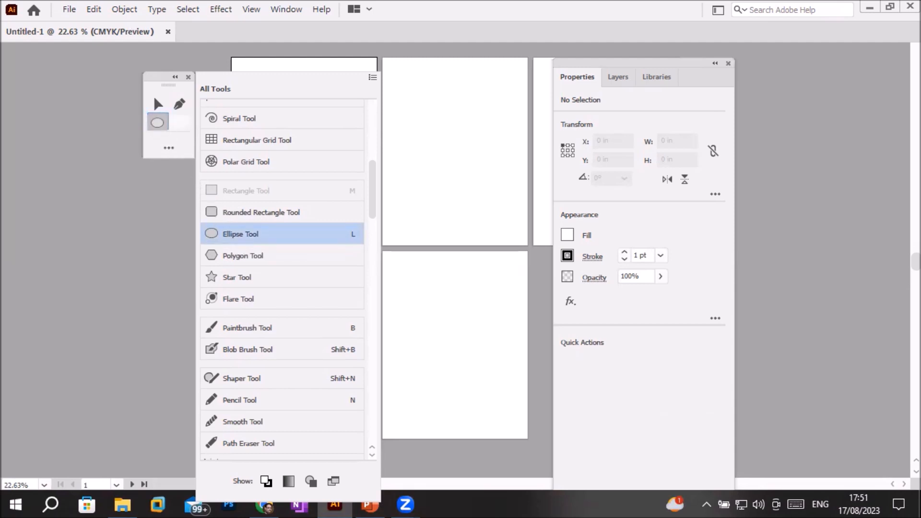
pyautogui.moveTo(237, 257); pyautogui.dragTo(158, 122)
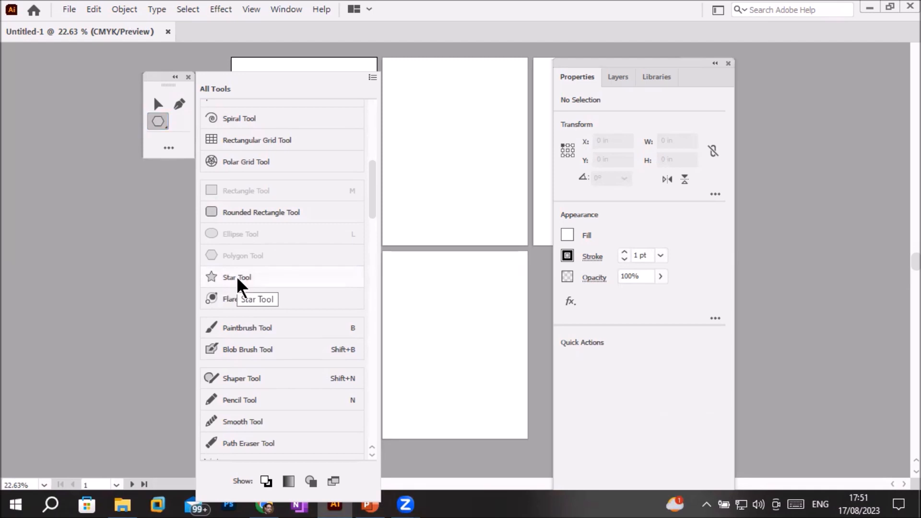
pyautogui.moveTo(237, 276); pyautogui.dragTo(184, 121)
pyautogui.moveTo(242, 299); pyautogui.dragTo(184, 124)
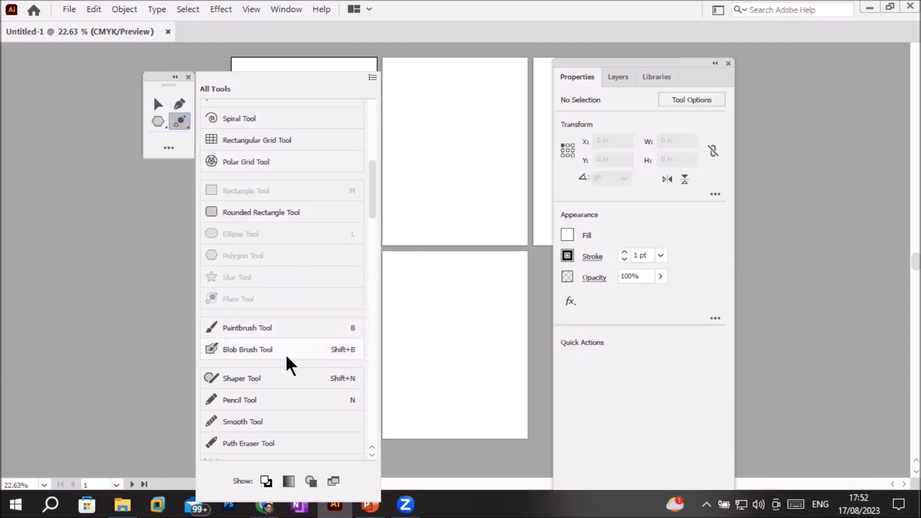
# Step: Group the Hand tool with the Selection tool in the custom toolbar and make the Selection tool active
pyautogui.scroll(-10, 288, 359)
pyautogui.scroll(-10, 288, 366)
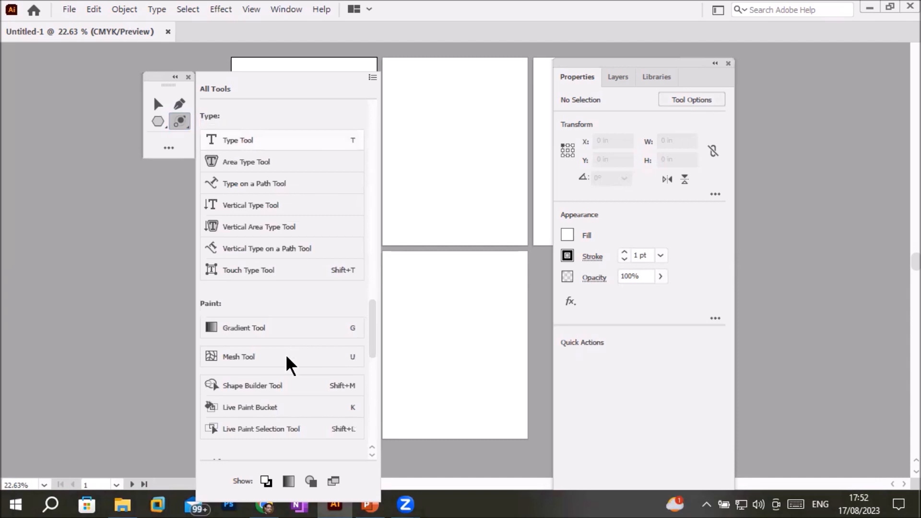
pyautogui.scroll(-10, 288, 366)
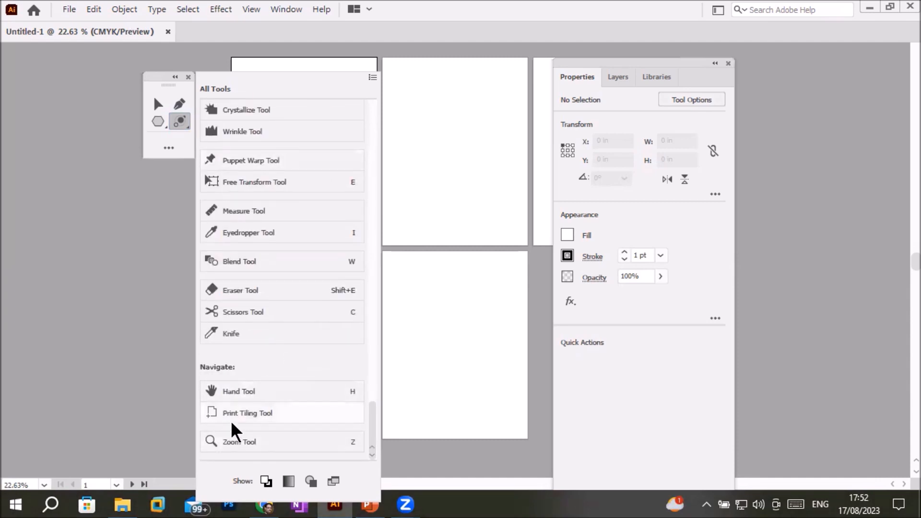
pyautogui.moveTo(247, 397); pyautogui.dragTo(156, 105)
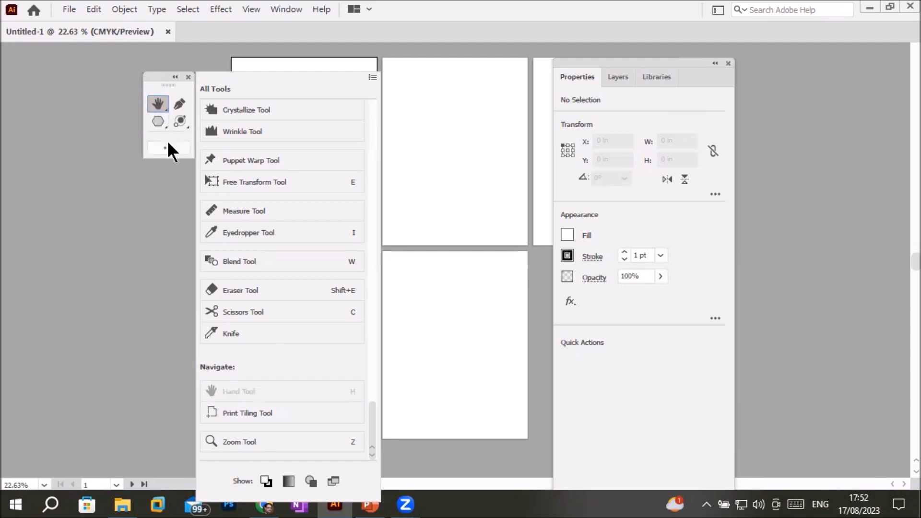
pyautogui.click(156, 102)
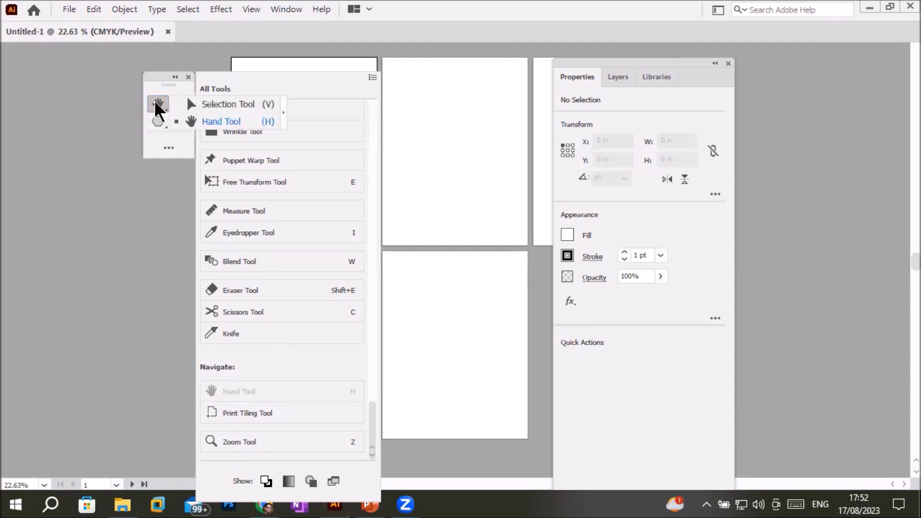
pyautogui.click(221, 101)
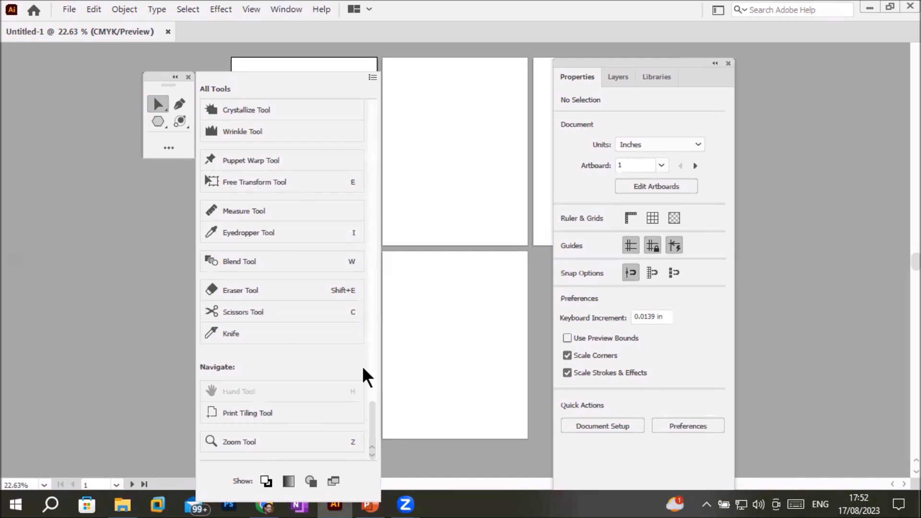
# Step: Add the Zoom tool to the custom toolbar's Polygon group and the Type tool in its own slot below
pyautogui.moveTo(240, 443); pyautogui.dragTo(154, 129)
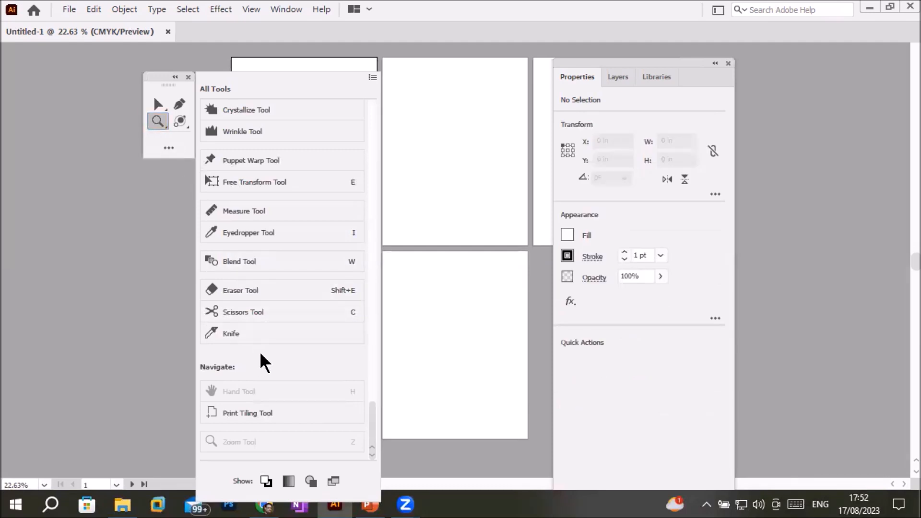
pyautogui.scroll(4, 264, 360)
pyautogui.scroll(6, 264, 361)
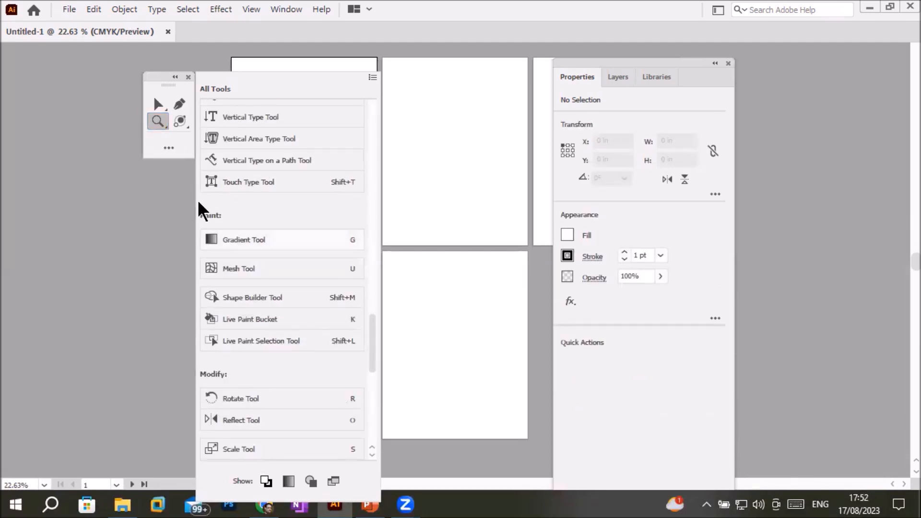
pyautogui.scroll(5, 211, 243)
pyautogui.moveTo(251, 384); pyautogui.dragTo(160, 136)
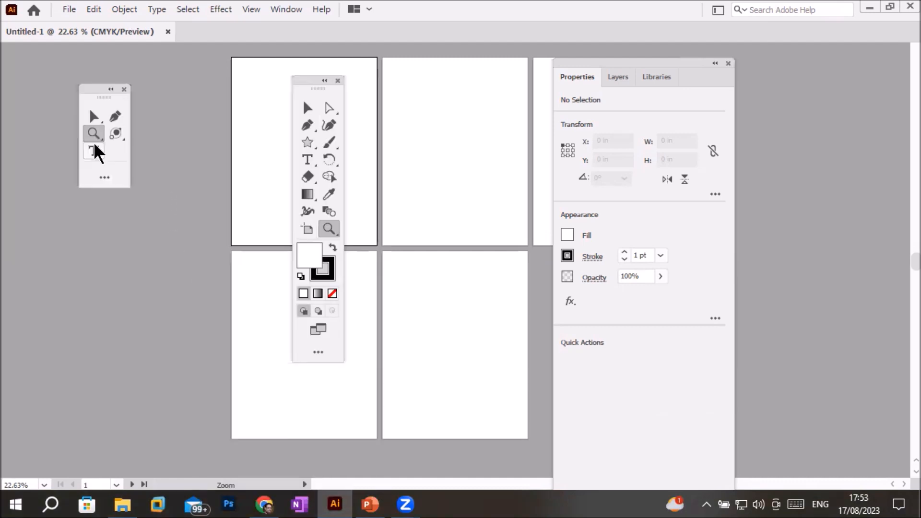
pyautogui.click(94, 149)
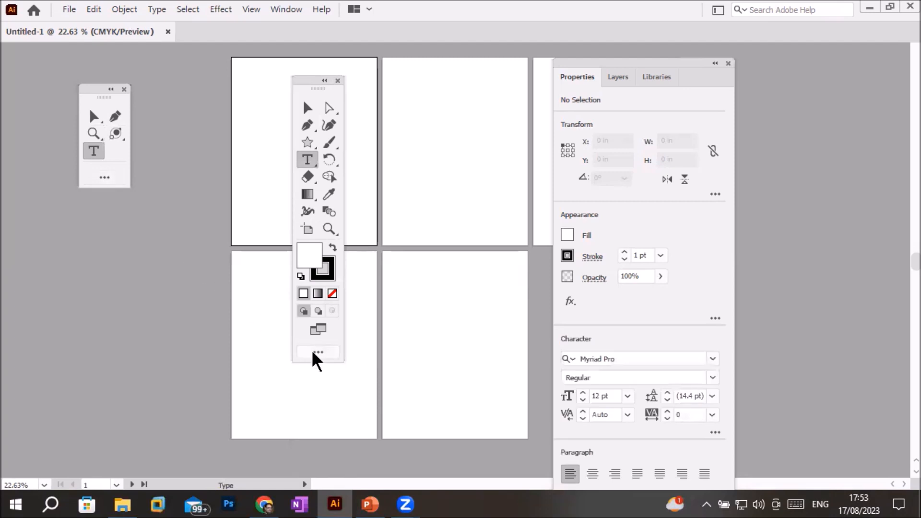
# Step: Add the Gradient tool to the custom toolbar beside the Type tool
pyautogui.click(106, 182)
pyautogui.scroll(10, 311, 246)
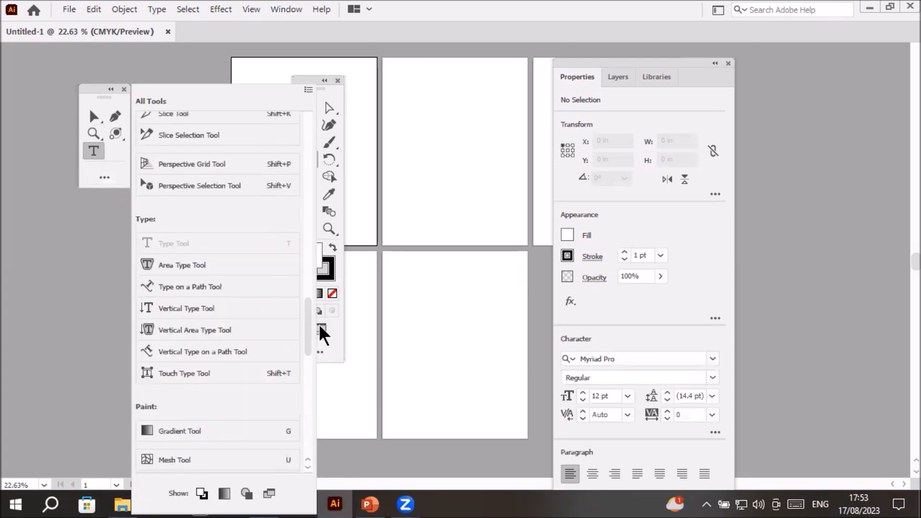
pyautogui.moveTo(171, 434); pyautogui.dragTo(118, 161)
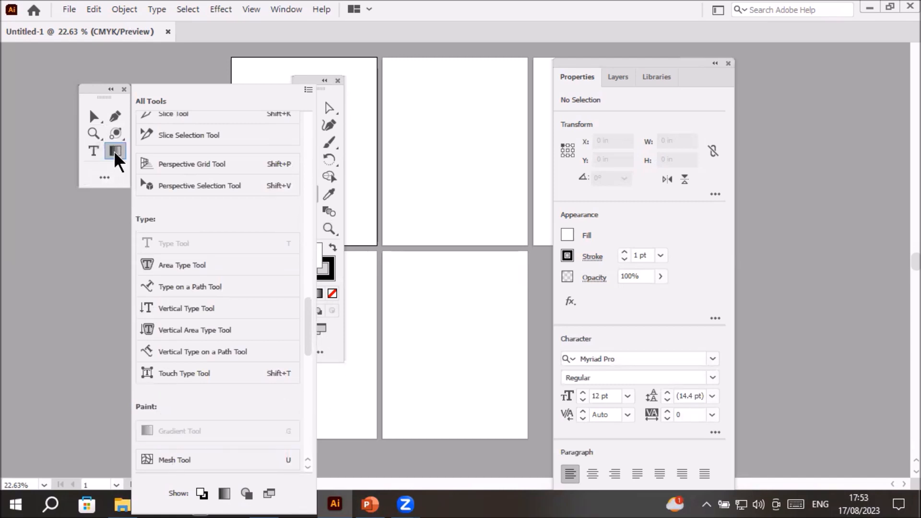
# Step: Remove the Type and Zoom tools from the custom toolbar and close the All Tools list
pyautogui.moveTo(93, 152); pyautogui.dragTo(230, 440)
pyautogui.click(93, 133)
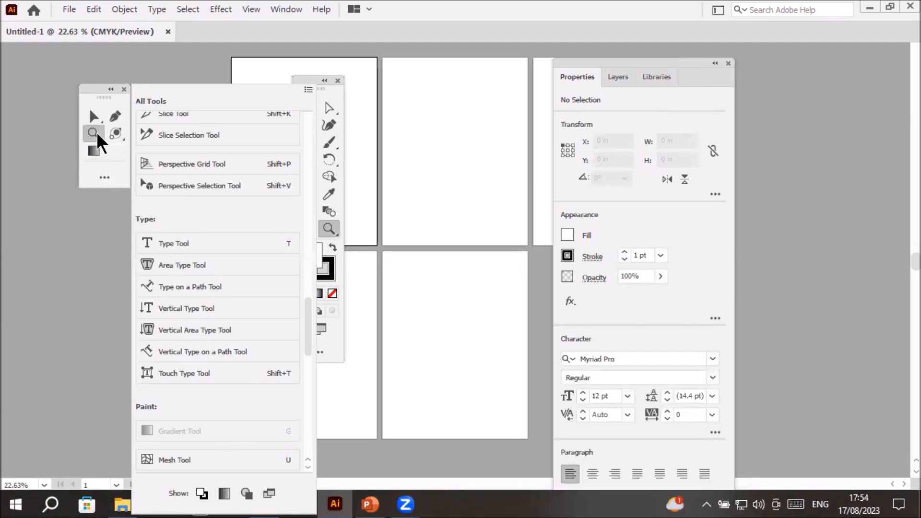
pyautogui.moveTo(94, 134); pyautogui.dragTo(214, 441)
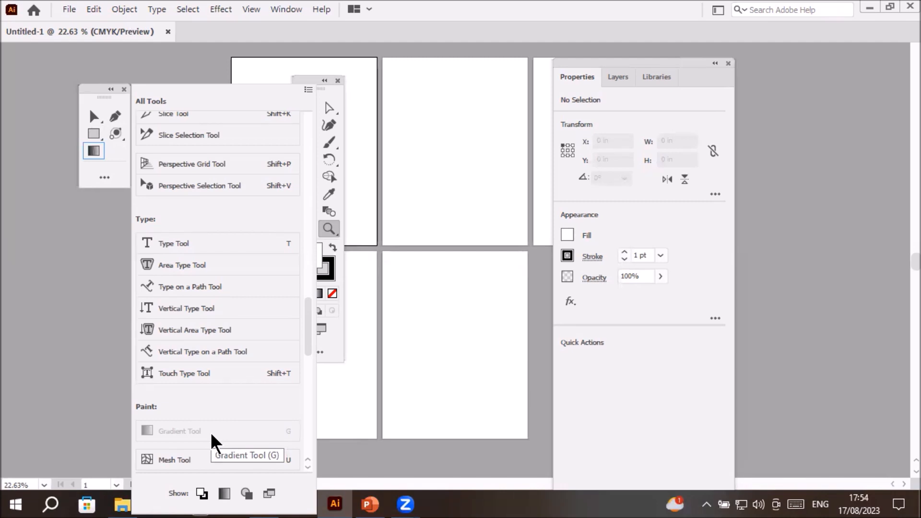
pyautogui.click(63, 290)
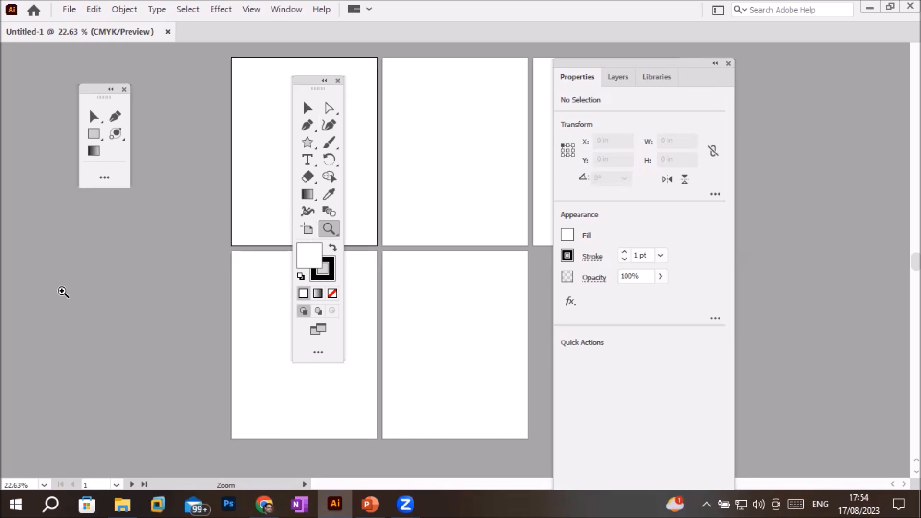
# Step: Close the floating Basic toolbar and move the custom toolbar closer to the first artboard
pyautogui.click(338, 80)
pyautogui.moveTo(96, 106); pyautogui.dragTo(122, 117)
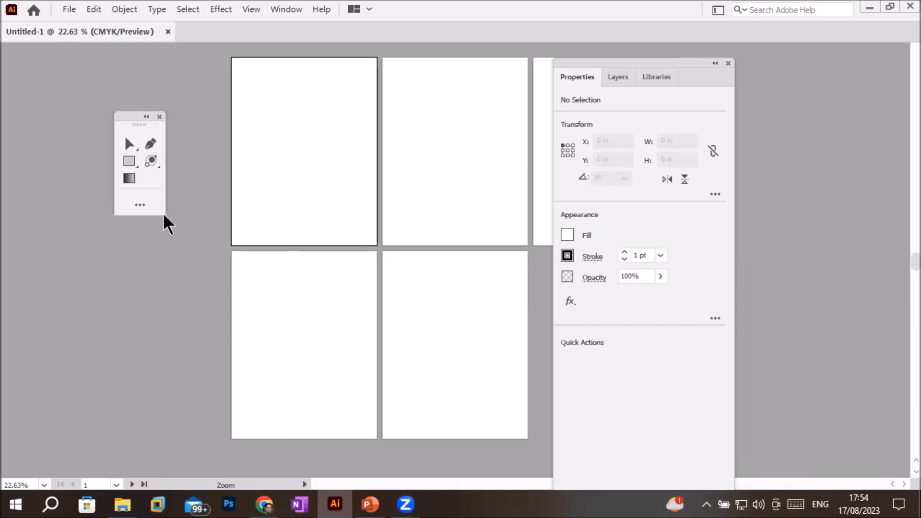
# Step: Hide the custom toolbar and show it again
pyautogui.click(287, 9)
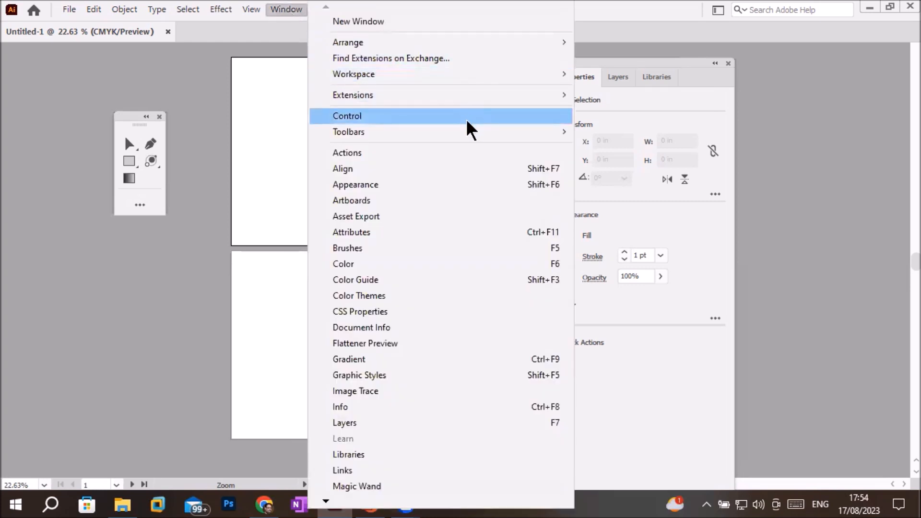
pyautogui.moveTo(468, 130)
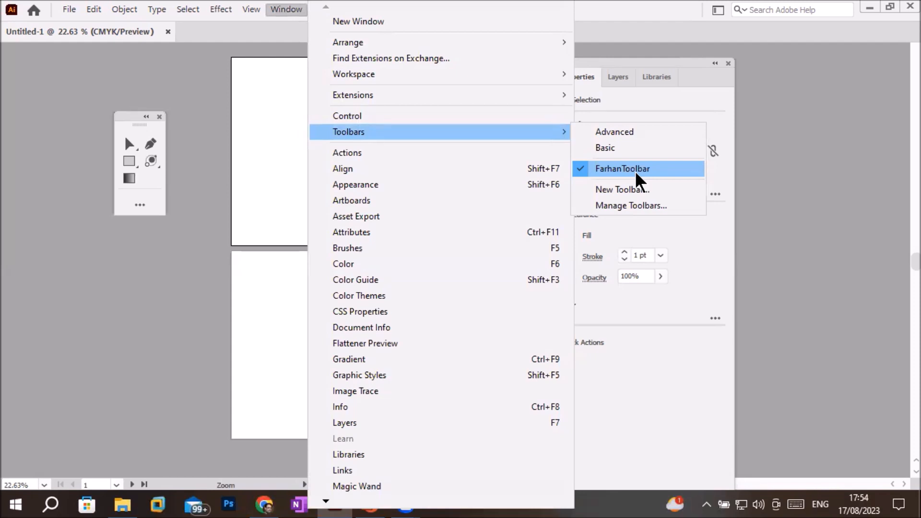
pyautogui.click(574, 167)
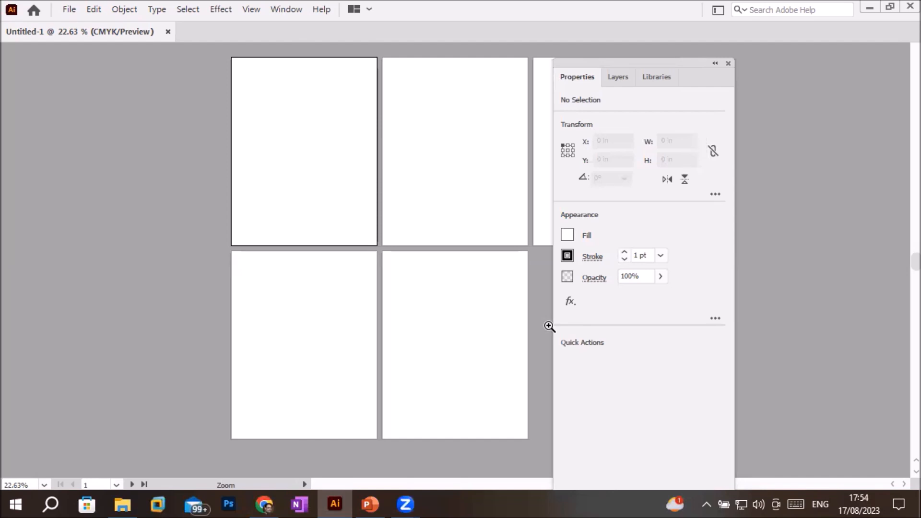
pyautogui.click(287, 9)
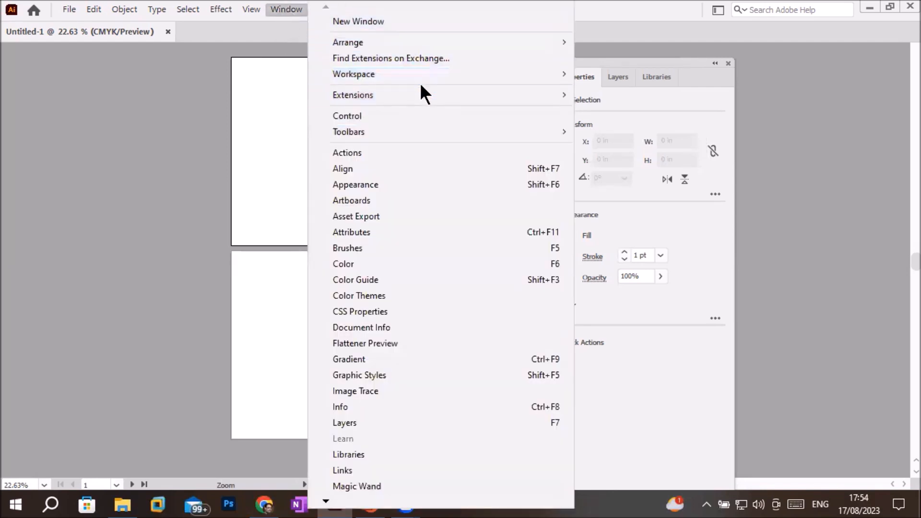
pyautogui.moveTo(428, 129)
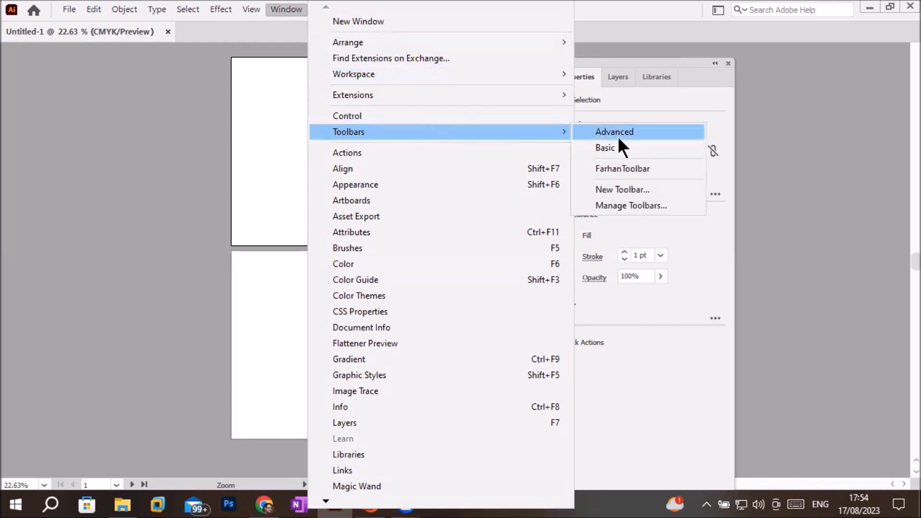
pyautogui.click(661, 168)
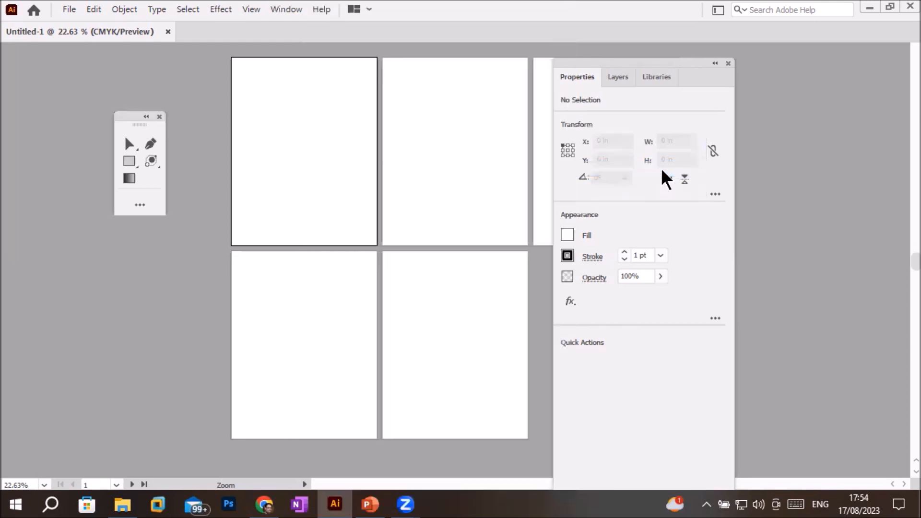
# Step: Draw a square about 2.41 in wide on the first artboard and copy it into a vertical column of three
pyautogui.click(138, 159)
pyautogui.moveTo(232, 68); pyautogui.dragTo(273, 109)
pyautogui.click(129, 143)
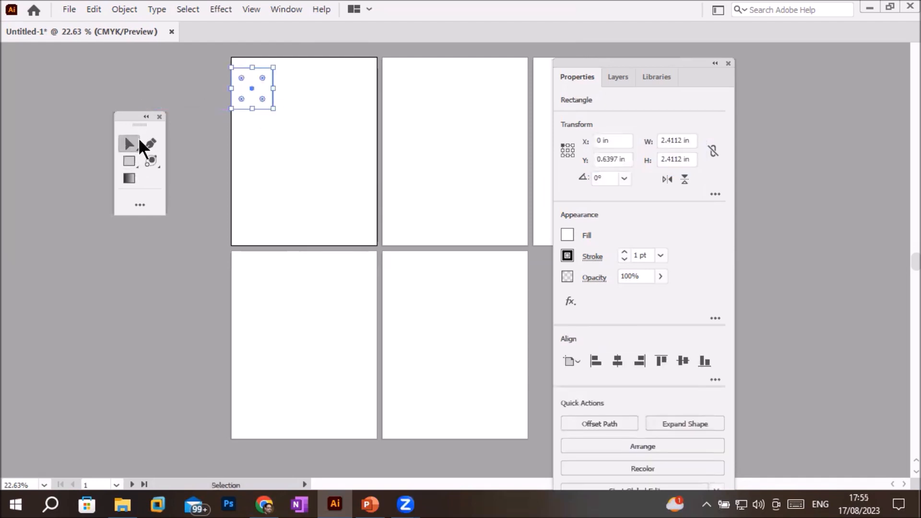
pyautogui.moveTo(266, 106); pyautogui.dragTo(319, 212)
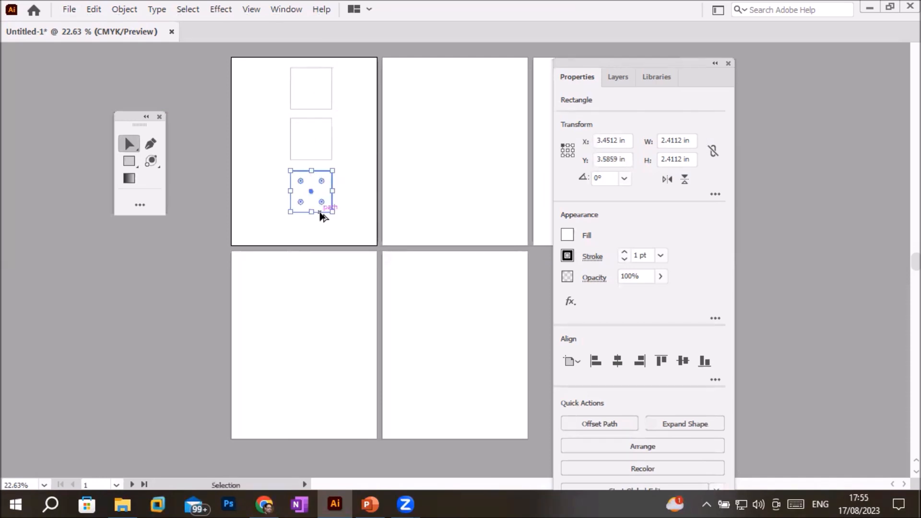
# Step: Enlarge the three squares together to about 3.11 by 8.84 in and copy the column onto the second, fourth and fifth artboards
pyautogui.moveTo(258, 63); pyautogui.dragTo(361, 248)
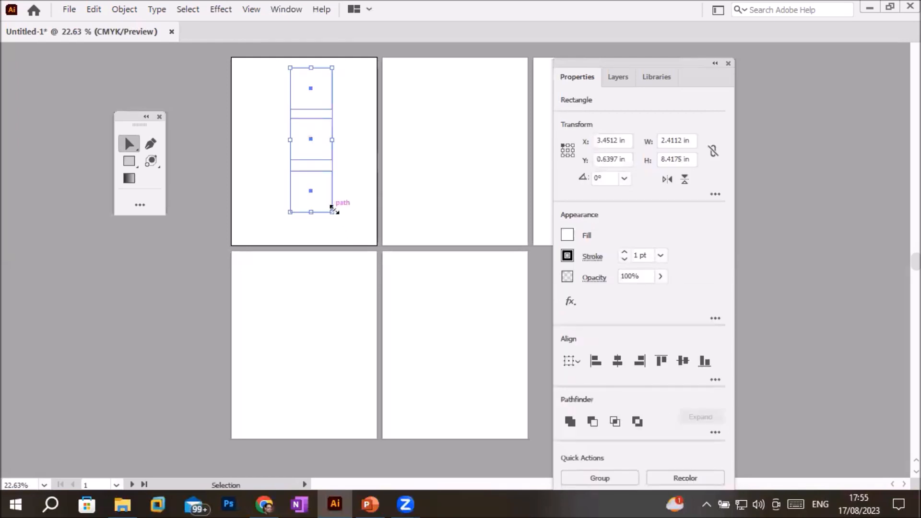
pyautogui.moveTo(332, 212)
pyautogui.mouseDown()
pyautogui.moveTo(438, 240)
pyautogui.moveTo(350, 239)
pyautogui.moveTo(348, 213)
pyautogui.moveTo(337, 216)
pyautogui.mouseUp()
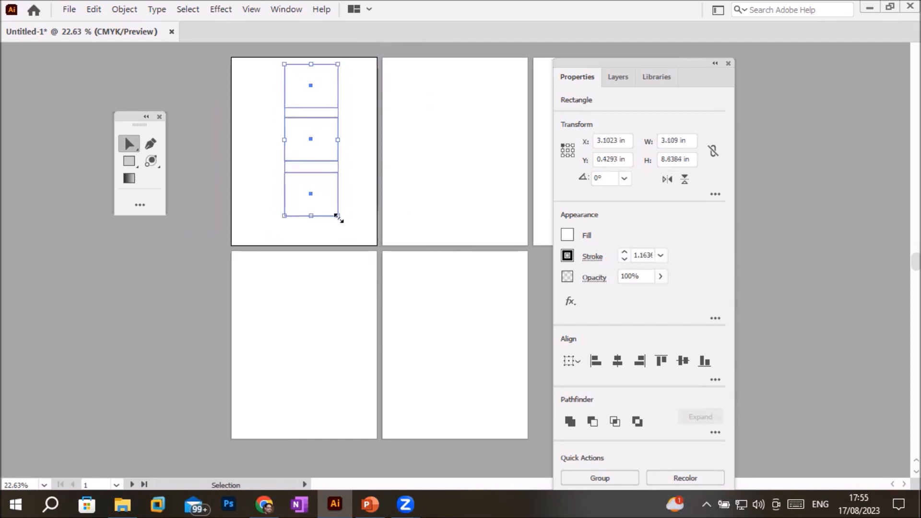
pyautogui.moveTo(327, 215); pyautogui.dragTo(326, 416)
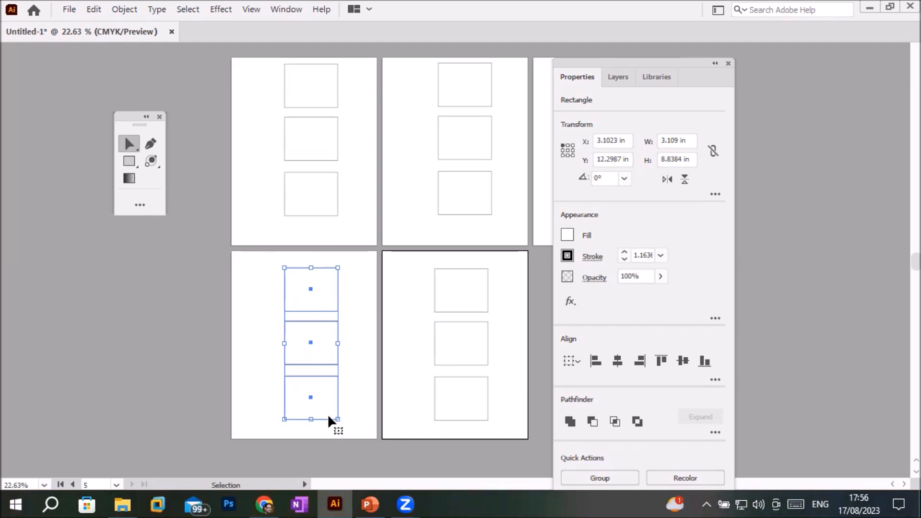
# Step: Duplicate the custom toolbar, name the copy with a person's first name, and move the original toolbar clear of the copy
pyautogui.click(283, 9)
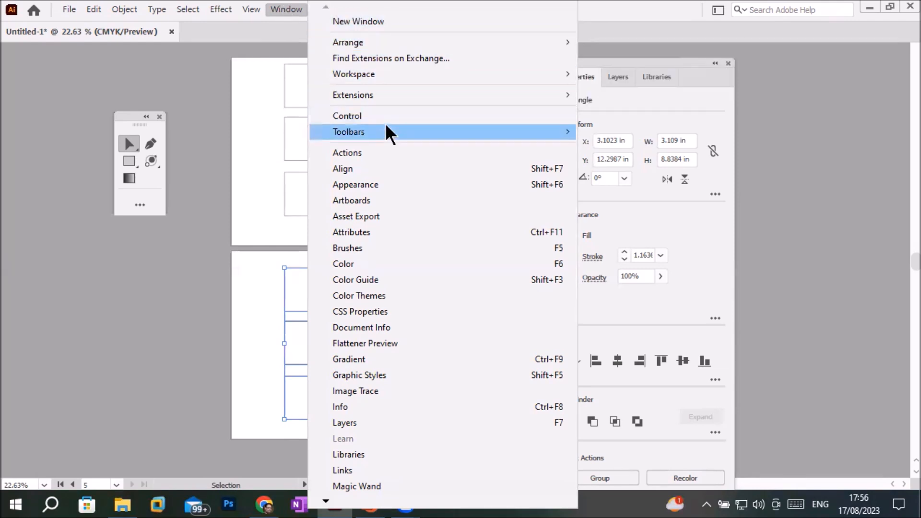
pyautogui.moveTo(386, 126)
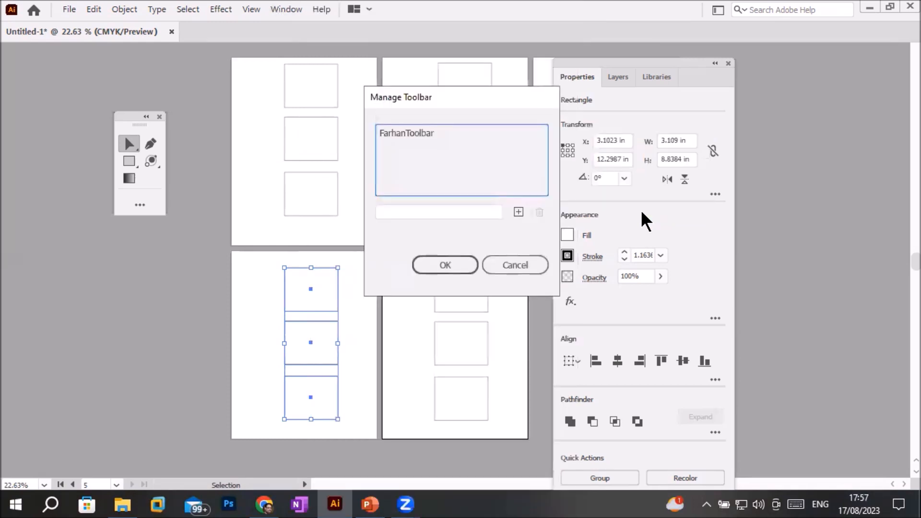
pyautogui.moveTo(430, 97); pyautogui.dragTo(317, 154)
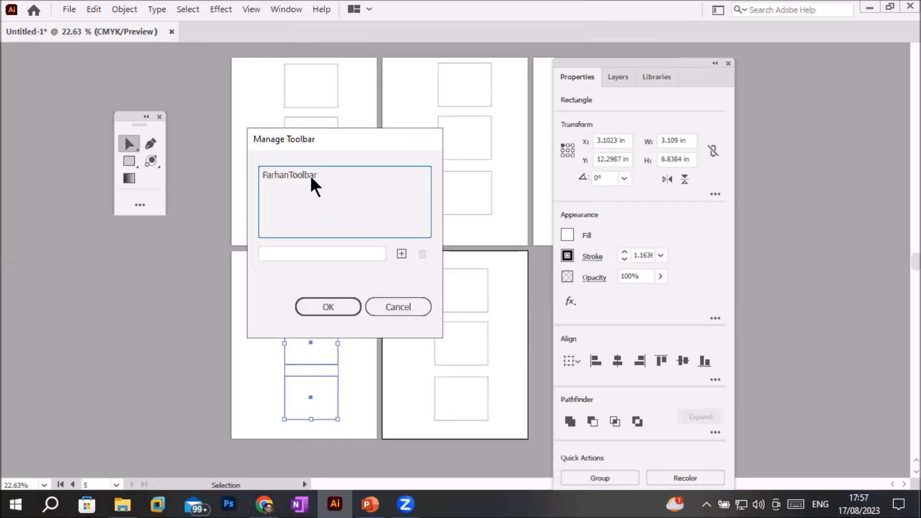
pyautogui.click(289, 173)
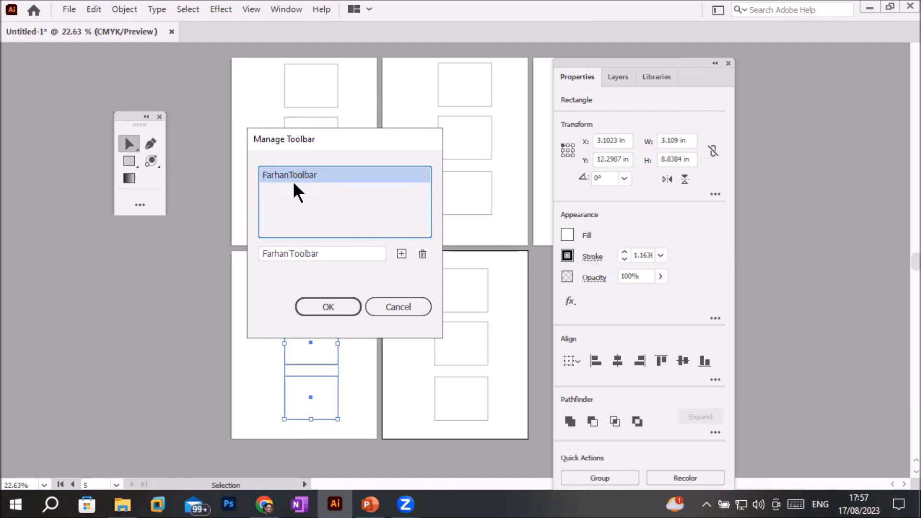
pyautogui.click(400, 253)
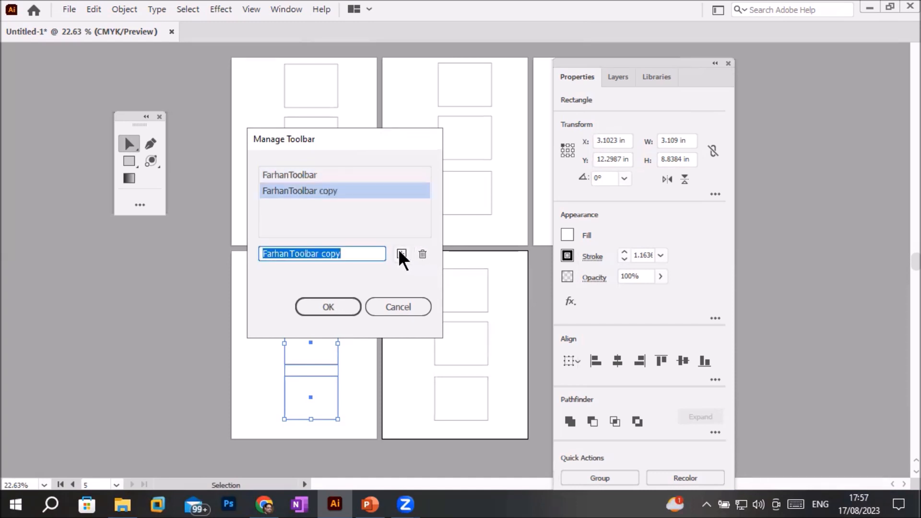
pyautogui.write('A')
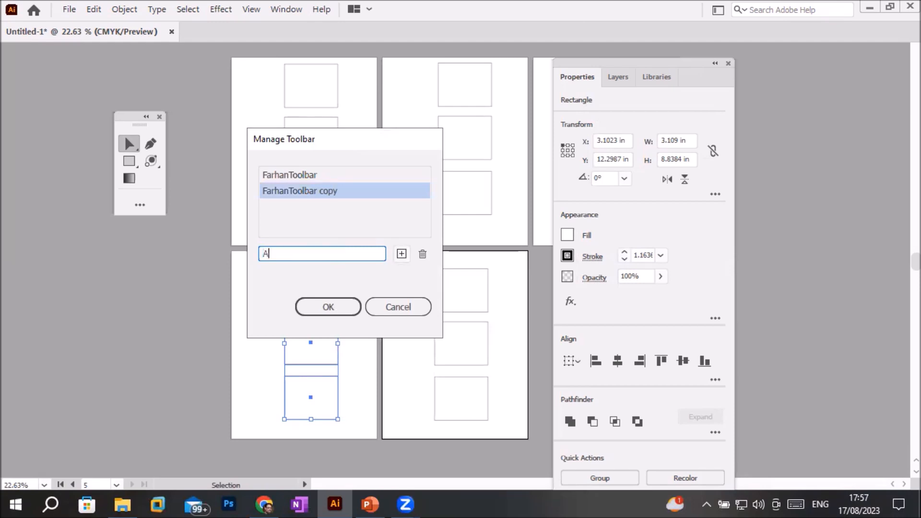
pyautogui.write('bdullah')
pyautogui.click(324, 306)
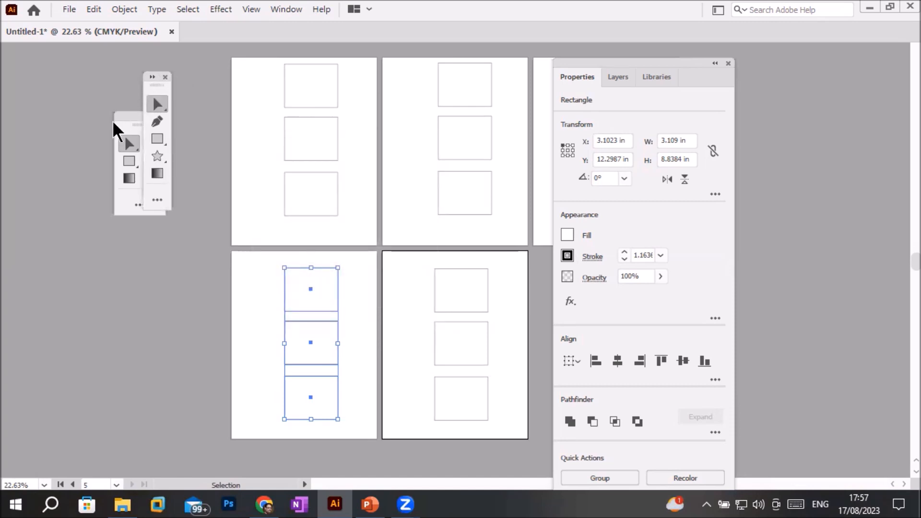
pyautogui.moveTo(126, 116); pyautogui.dragTo(66, 90)
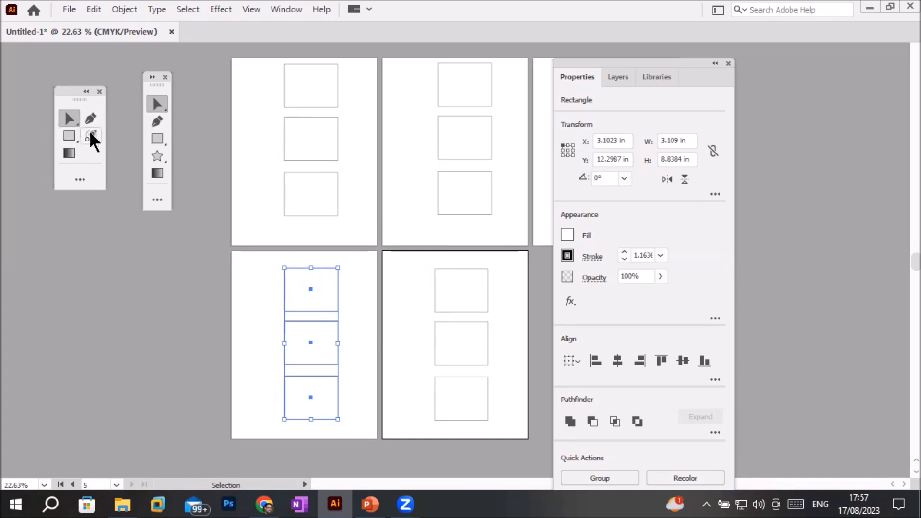
# Step: Add the Mesh tool below the Gradient tool and a group of Warp, Wrinkle and Pucker tools at the start of the duplicate toolbar
pyautogui.click(157, 200)
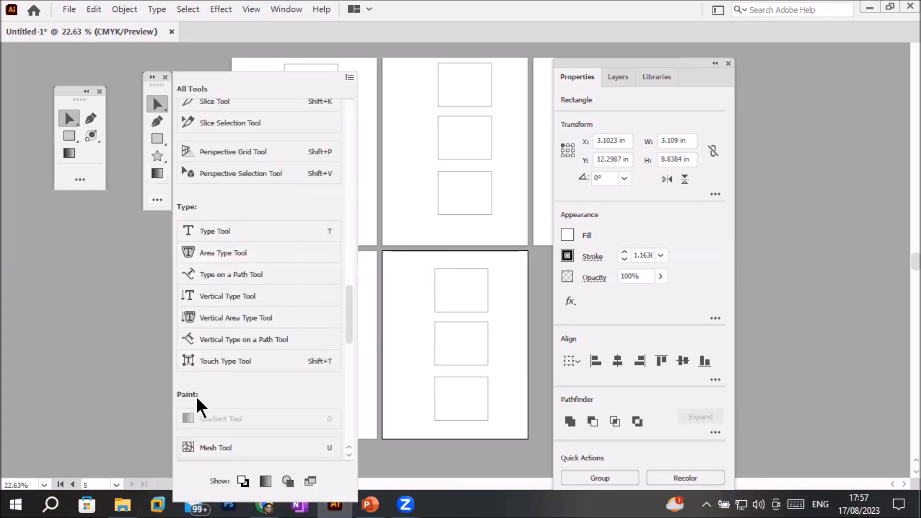
pyautogui.moveTo(200, 447); pyautogui.dragTo(156, 187)
pyautogui.moveTo(353, 329); pyautogui.dragTo(352, 397)
pyautogui.moveTo(203, 269); pyautogui.dragTo(160, 98)
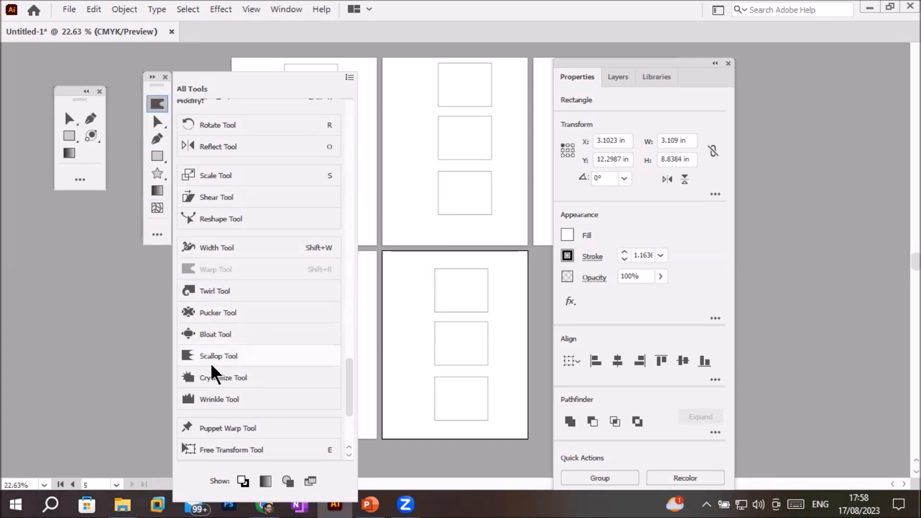
pyautogui.moveTo(206, 399); pyautogui.dragTo(158, 102)
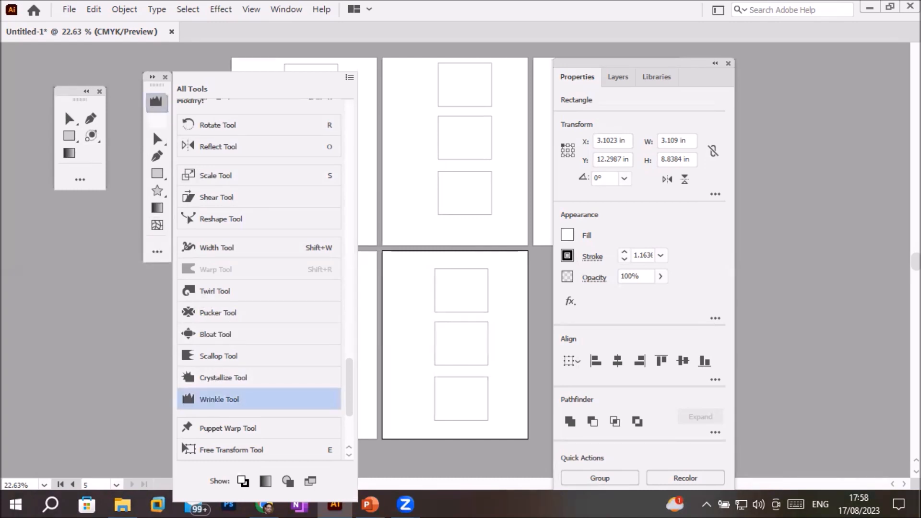
pyautogui.moveTo(212, 312); pyautogui.dragTo(157, 103)
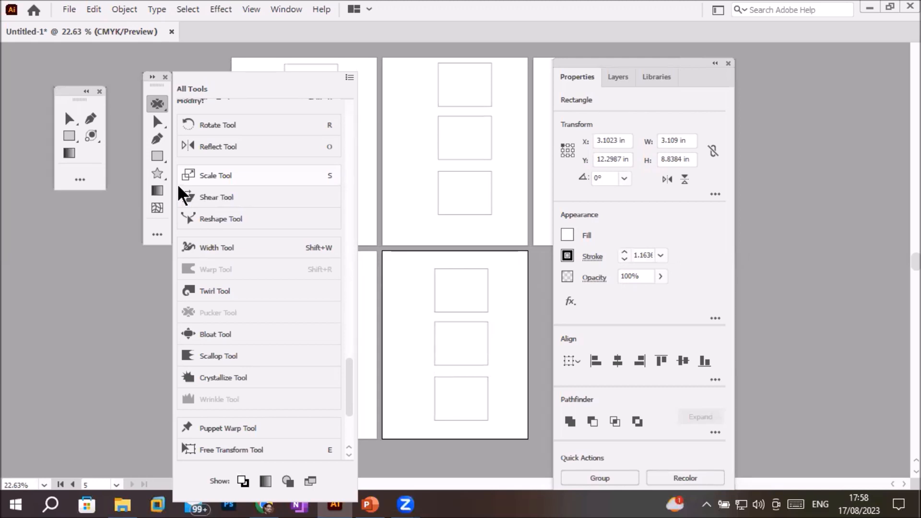
pyautogui.click(129, 96)
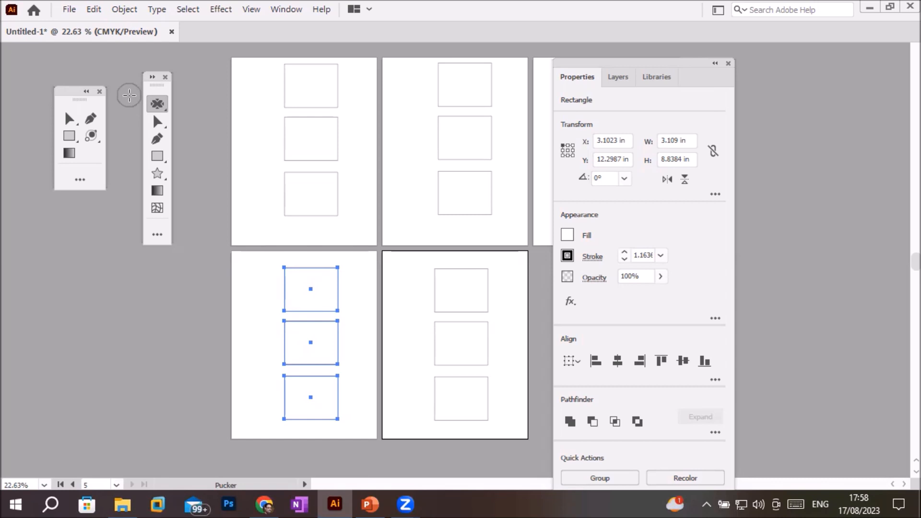
# Step: Delete both custom toolbars in the toolbar manager and check the list of available toolbars
pyautogui.click(290, 9)
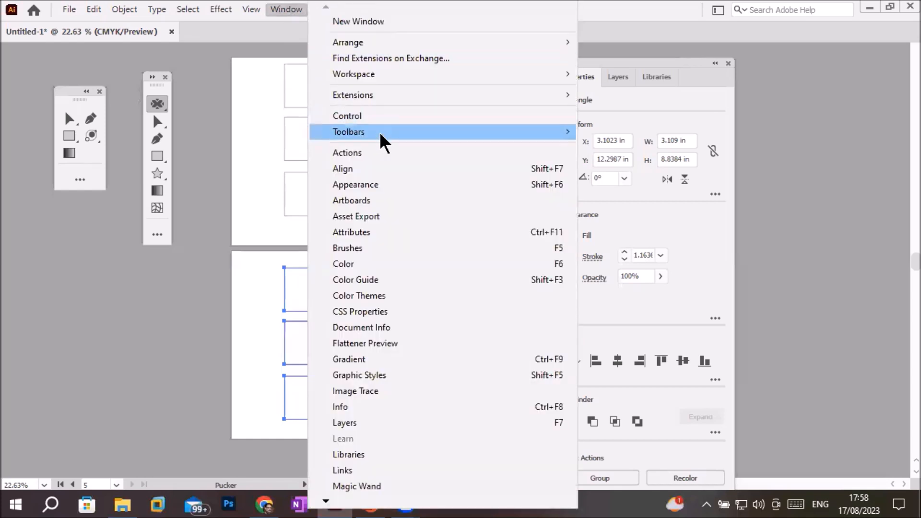
pyautogui.moveTo(381, 140)
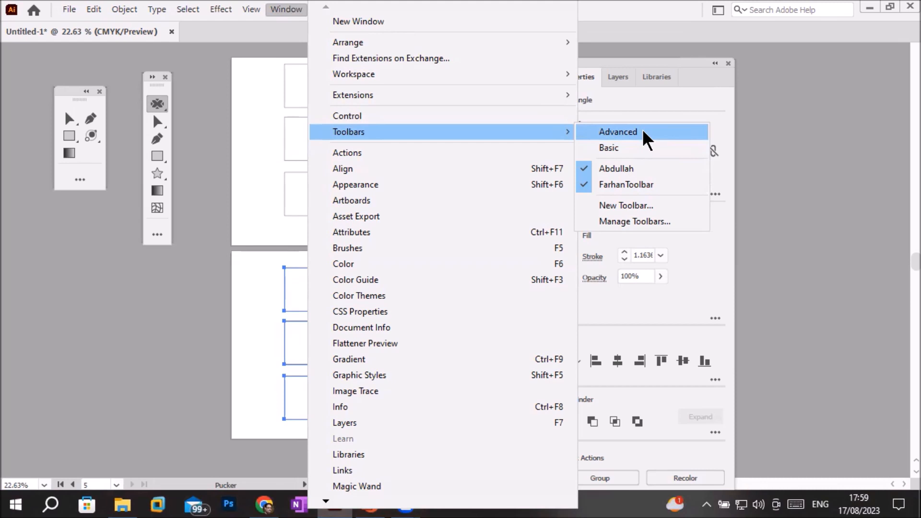
pyautogui.click(628, 223)
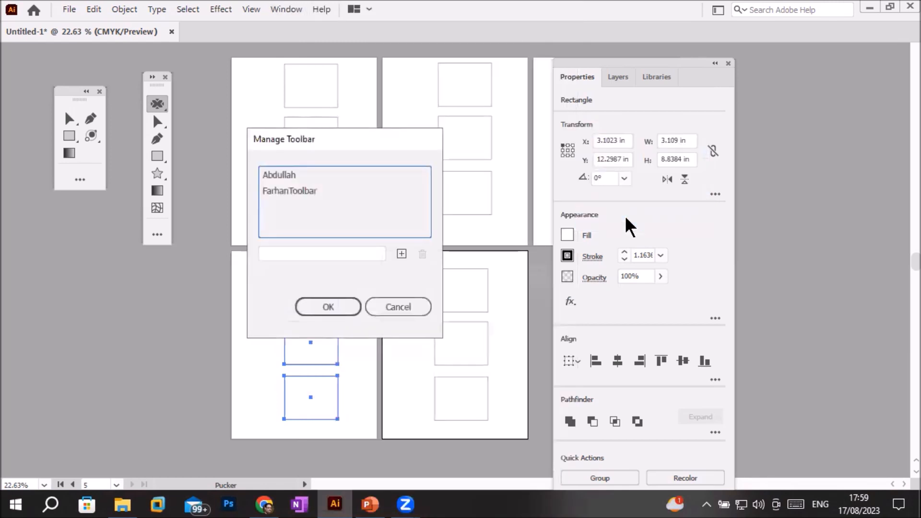
pyautogui.click(285, 174)
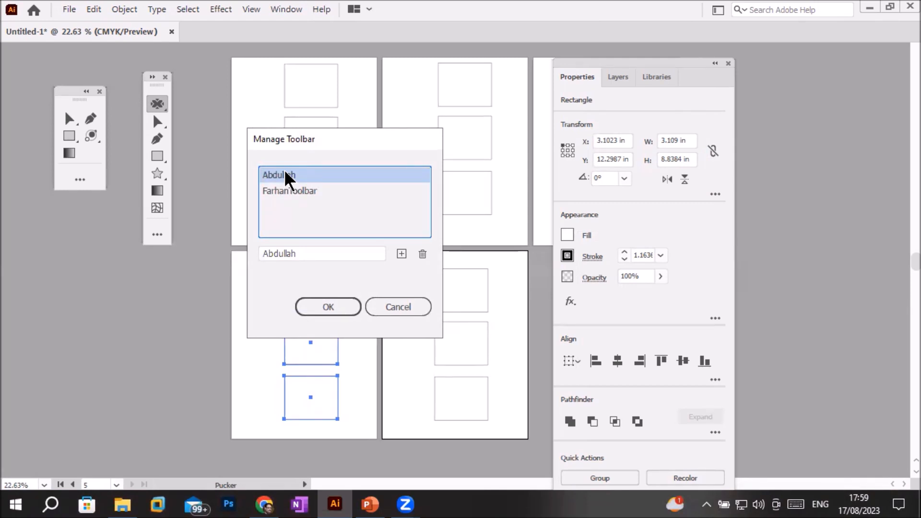
pyautogui.click(422, 254)
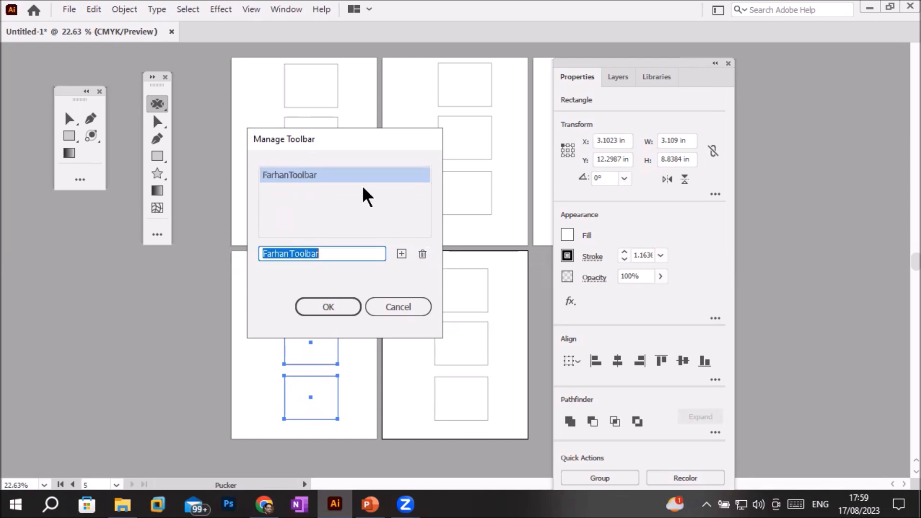
pyautogui.click(422, 255)
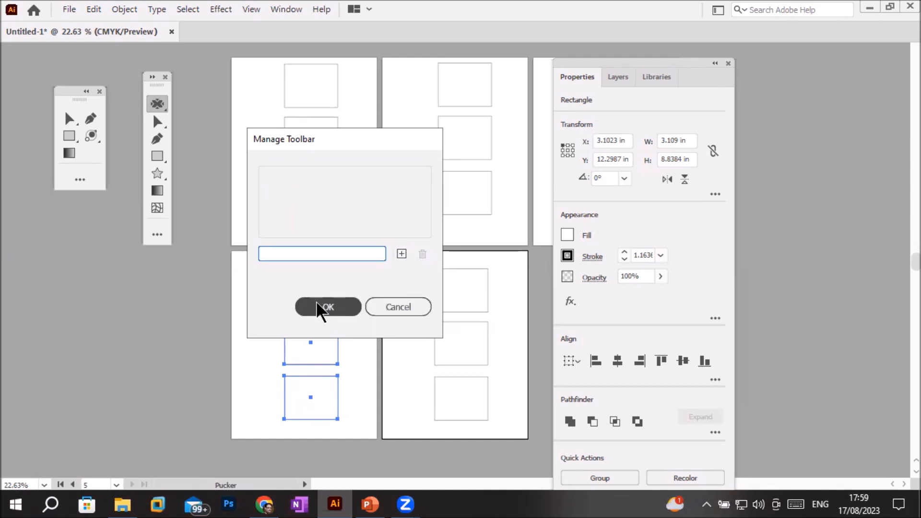
pyautogui.click(357, 303)
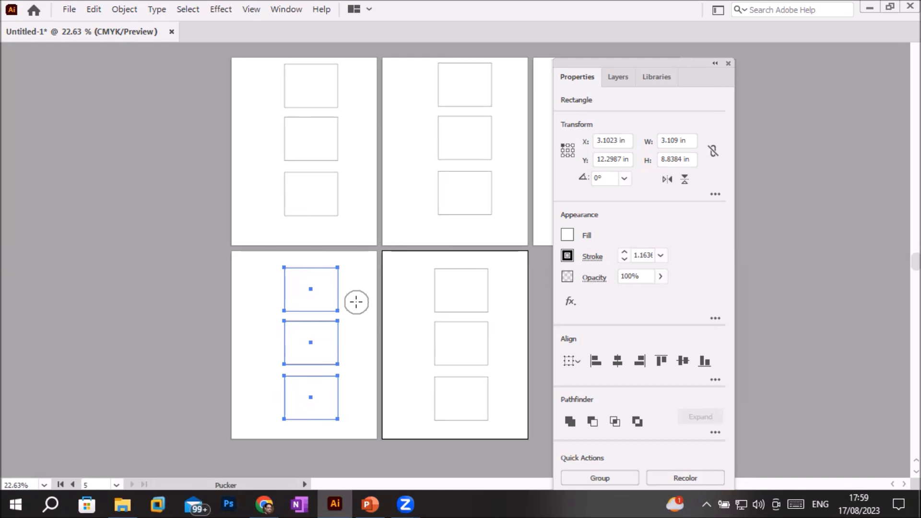
pyautogui.click(284, 10)
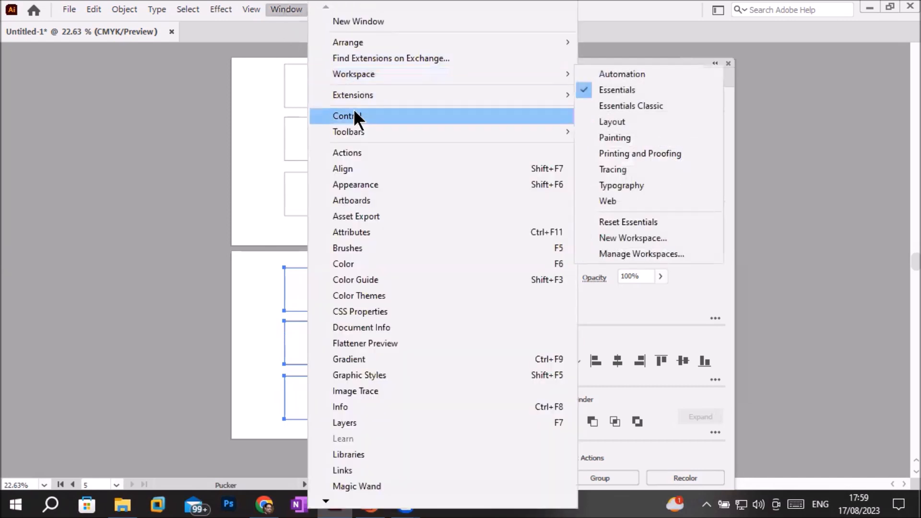
pyautogui.moveTo(378, 137)
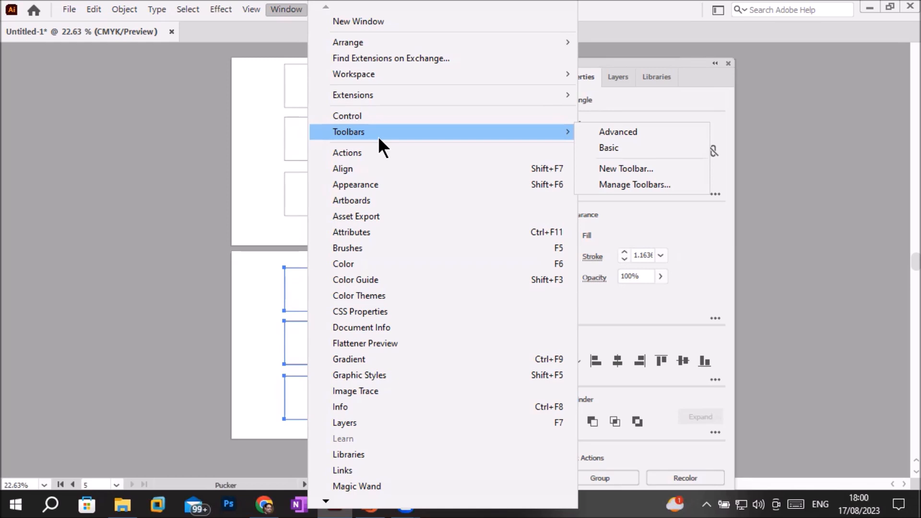
pyautogui.click(235, 120)
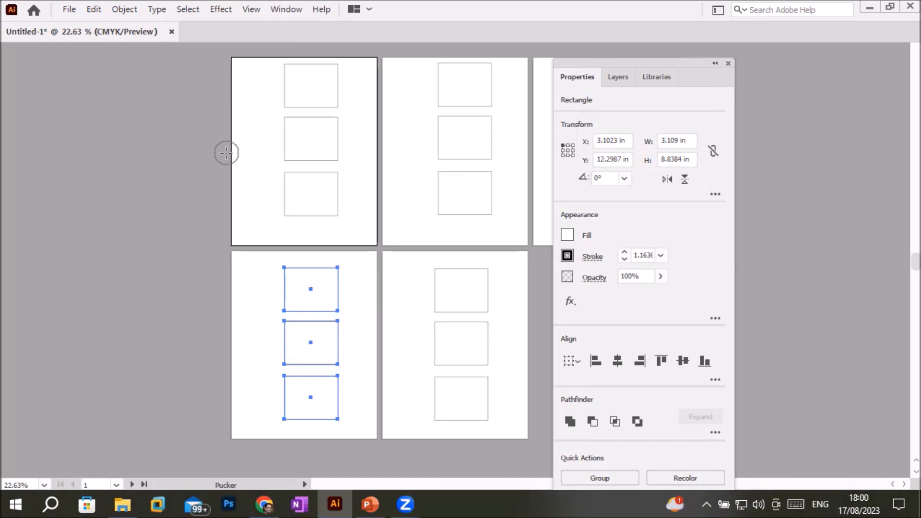
# Step: Move the floating Properties panel group beyond the third artboard and show the Layers panel
pyautogui.moveTo(611, 64); pyautogui.dragTo(766, 58)
pyautogui.click(763, 74)
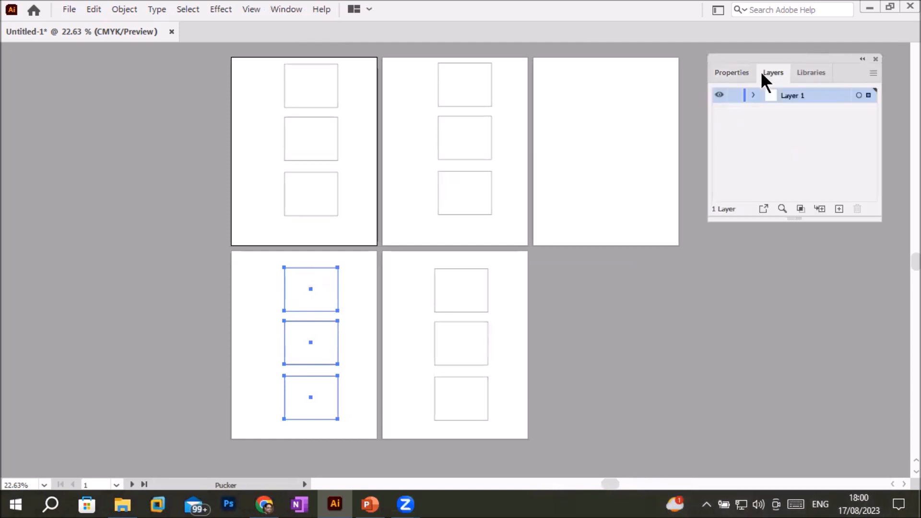
# Step: Look through the Layers and Libraries panels in the floating group and return to Properties
pyautogui.click(732, 72)
pyautogui.click(774, 73)
pyautogui.click(813, 72)
pyautogui.click(729, 74)
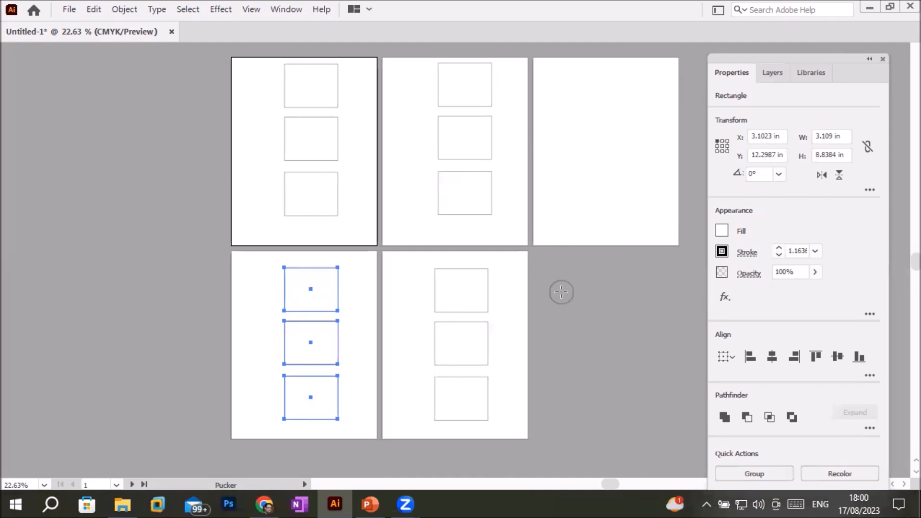
# Step: Open the Align panel, merge its Transform, Align and Pathfinder group into the Properties panel group, and move the merged group lower
pyautogui.click(284, 10)
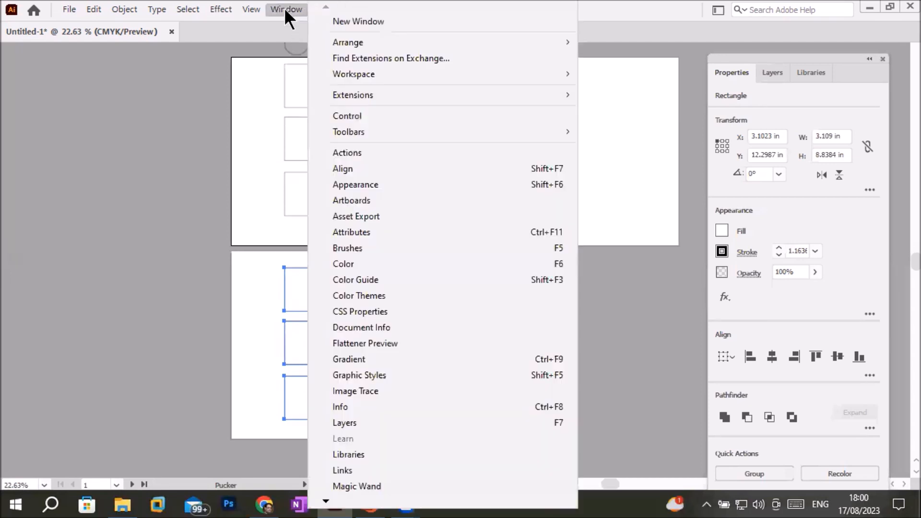
pyautogui.click(400, 166)
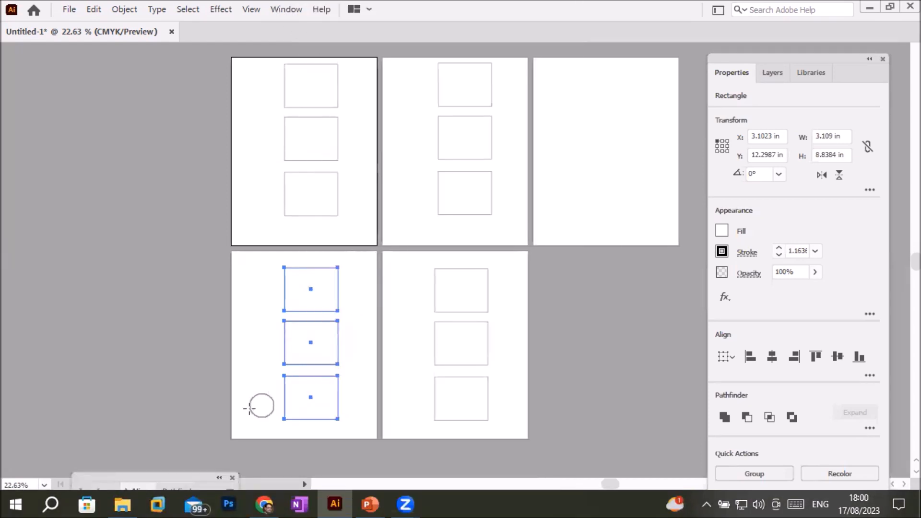
pyautogui.moveTo(169, 478); pyautogui.dragTo(634, 283)
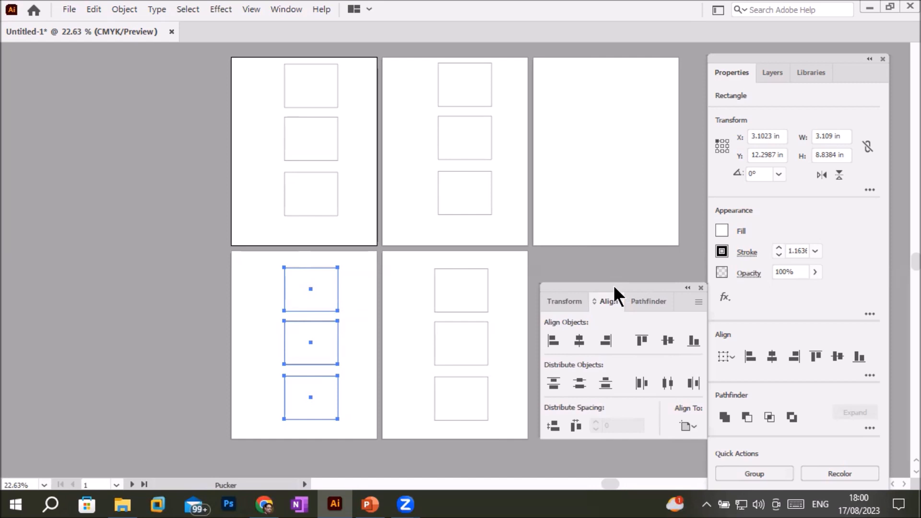
pyautogui.moveTo(613, 284); pyautogui.dragTo(822, 73)
pyautogui.moveTo(821, 73); pyautogui.dragTo(765, 71)
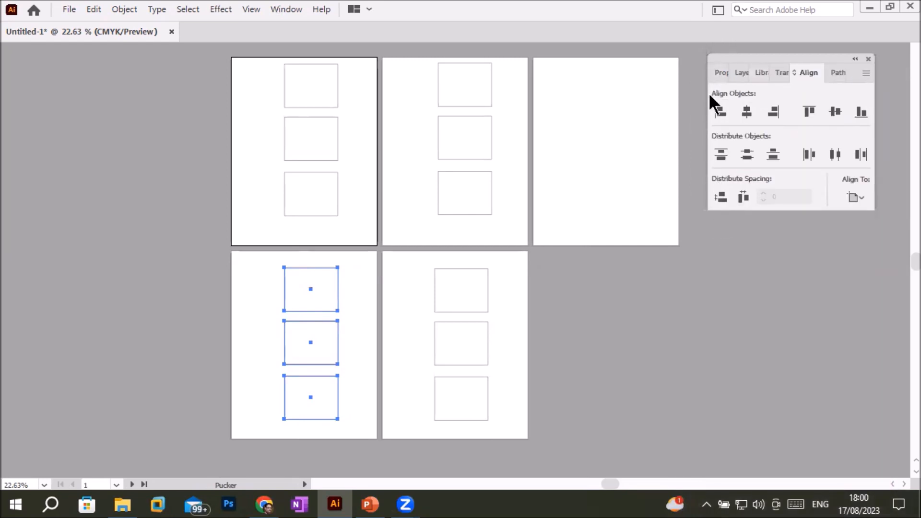
pyautogui.moveTo(745, 60); pyautogui.dragTo(739, 170)
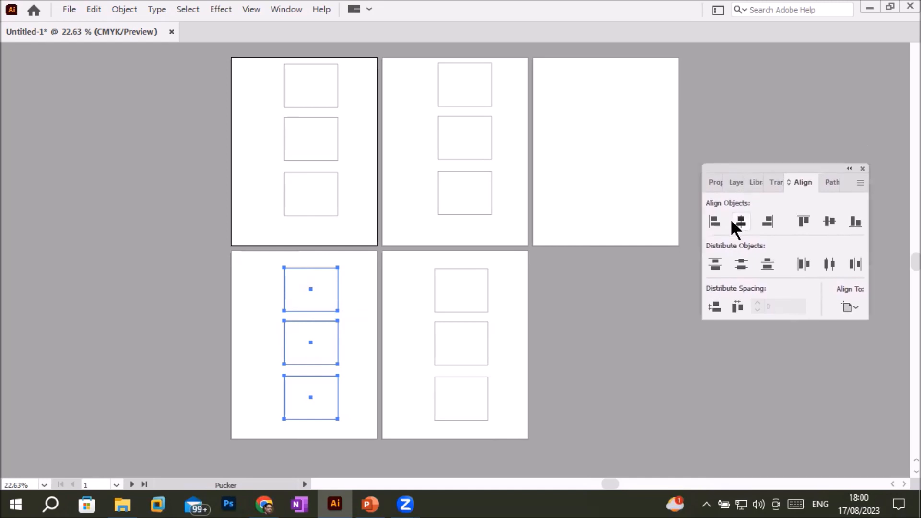
# Step: Look through every panel of the merged group, expand Layer 1 in the Layers panel, and finish on Align
pyautogui.click(833, 182)
pyautogui.click(776, 181)
pyautogui.click(753, 183)
pyautogui.click(737, 182)
pyautogui.click(718, 183)
pyautogui.moveTo(737, 166); pyautogui.dragTo(731, 103)
pyautogui.click(756, 119)
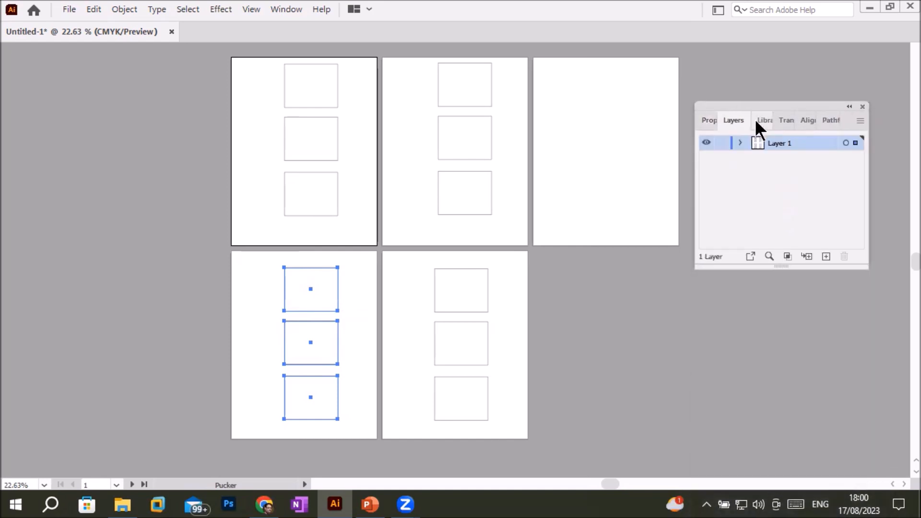
pyautogui.click(740, 142)
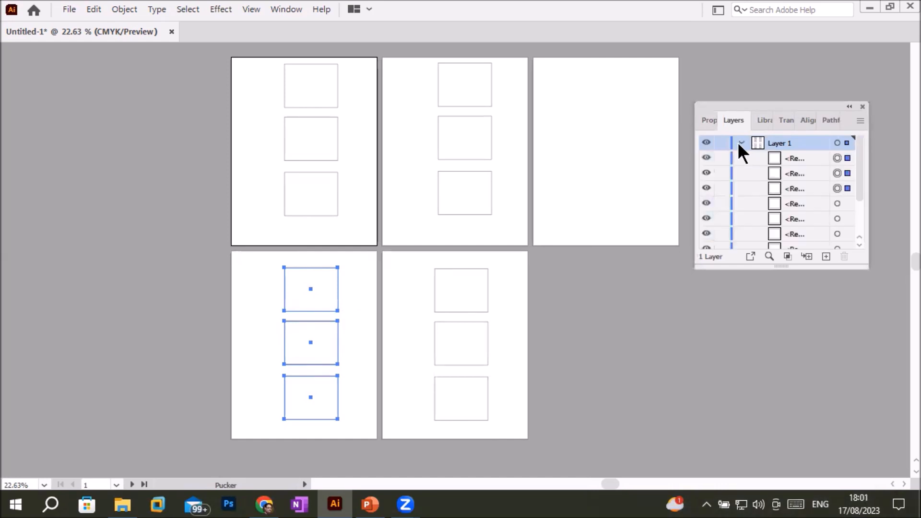
pyautogui.click(757, 120)
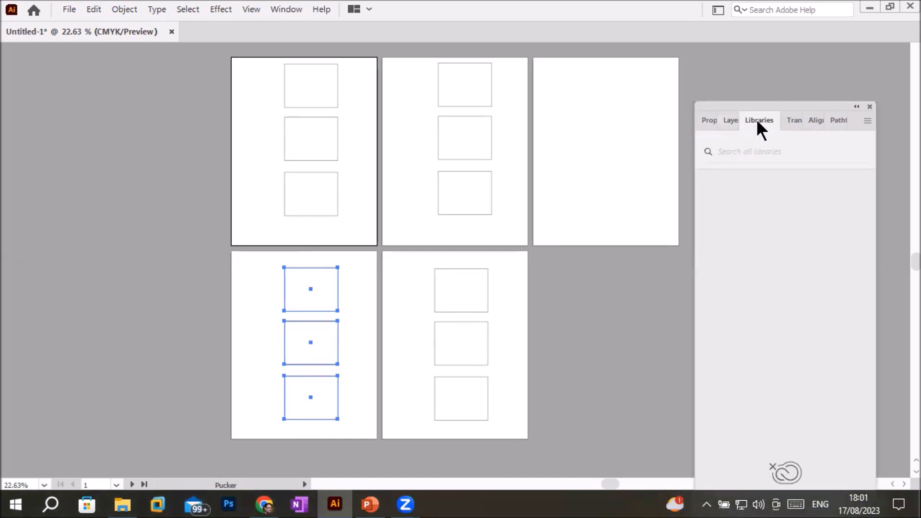
pyautogui.click(809, 120)
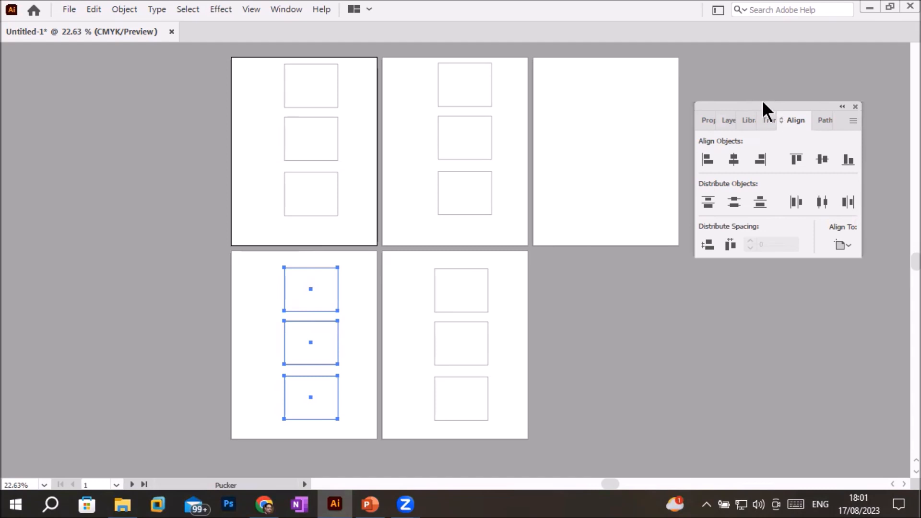
# Step: Separate Align, Pathfinder and Transform from the merged group, join Pathfinder to Align, and move the remaining Properties group over the artboards
pyautogui.moveTo(762, 104); pyautogui.dragTo(705, 254)
pyautogui.click(703, 398)
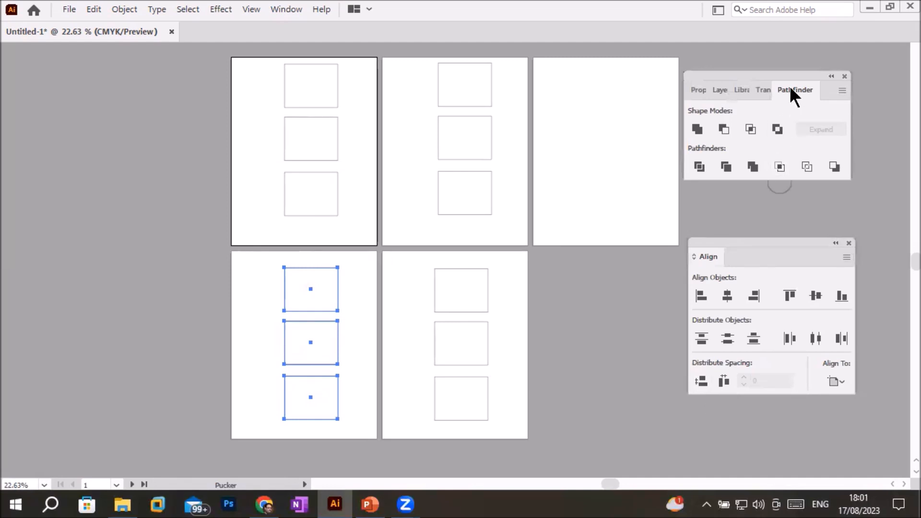
pyautogui.moveTo(790, 90); pyautogui.dragTo(755, 254)
pyautogui.moveTo(790, 85); pyautogui.dragTo(762, 306)
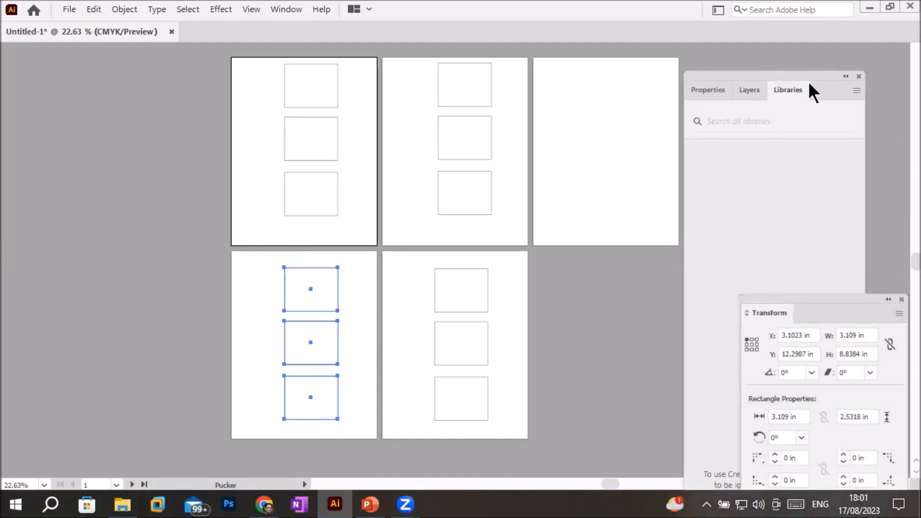
pyautogui.moveTo(810, 78); pyautogui.dragTo(566, 155)
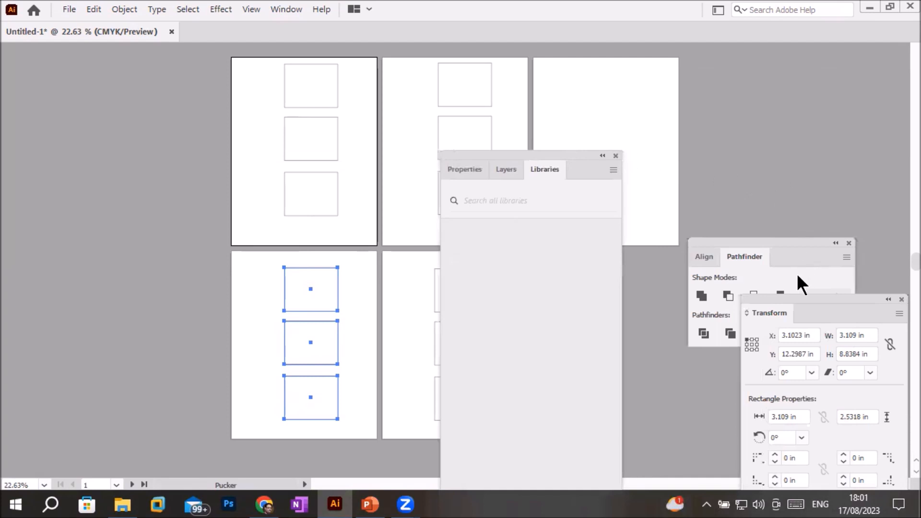
# Step: Regroup Transform, Align and Pathfinder in one floating group beside the third artboard and place the Properties group beneath it
pyautogui.moveTo(801, 297); pyautogui.dragTo(813, 249)
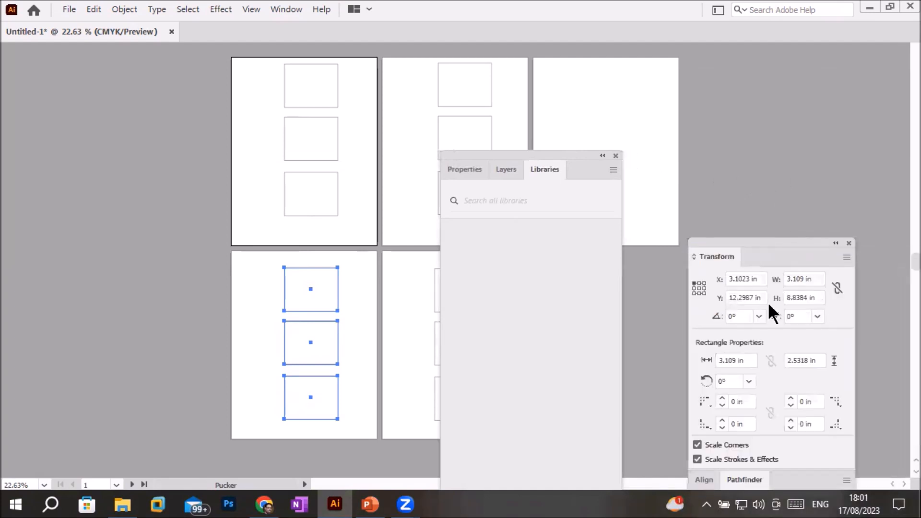
pyautogui.moveTo(755, 256); pyautogui.dragTo(747, 72)
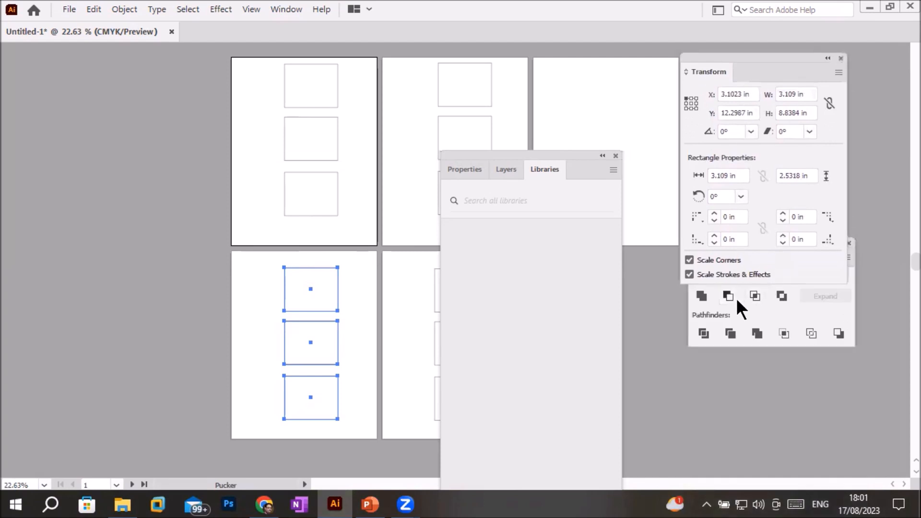
pyautogui.click(801, 286)
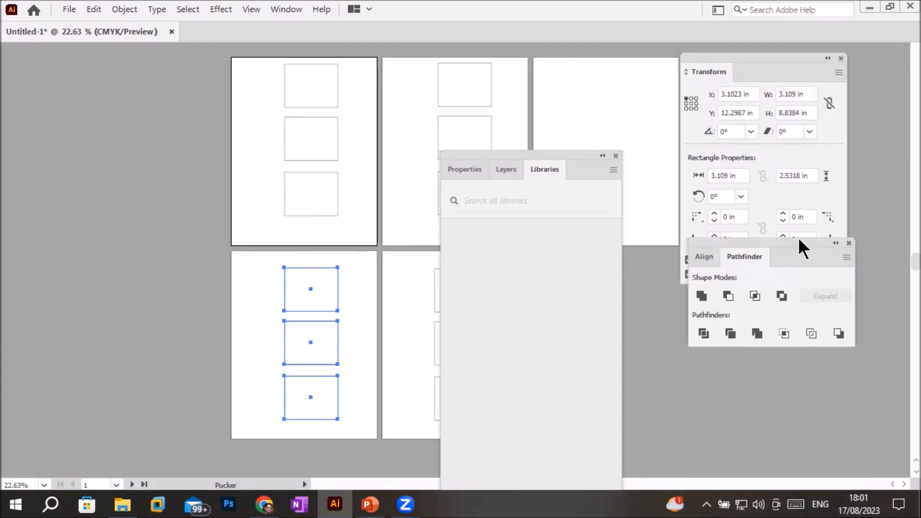
pyautogui.moveTo(799, 237); pyautogui.dragTo(811, 70)
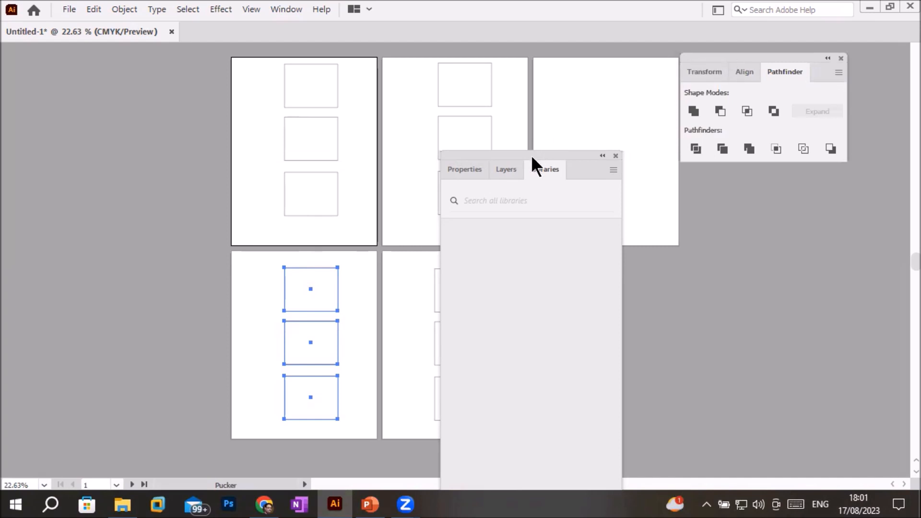
pyautogui.moveTo(531, 155); pyautogui.dragTo(773, 179)
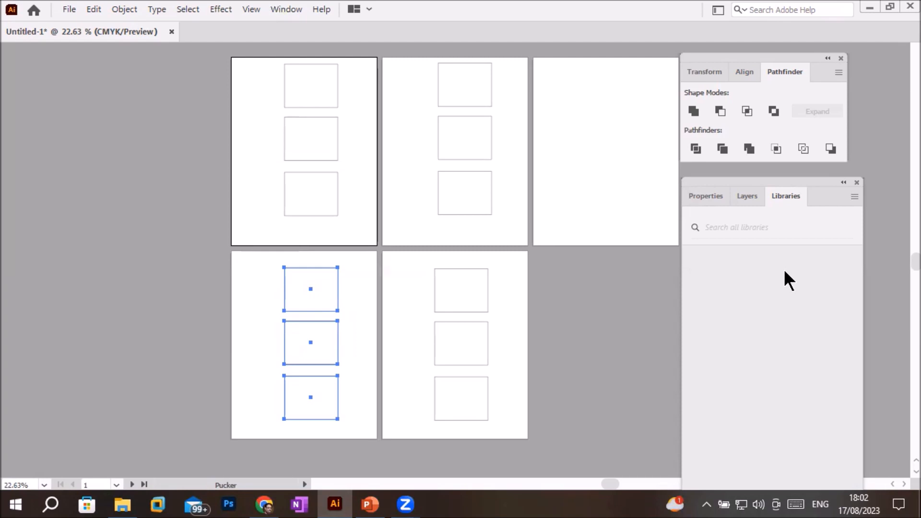
# Step: Open the Artboards panel group, place it below the third artboard, view Asset Export, and return to the Artboards list
pyautogui.click(286, 5)
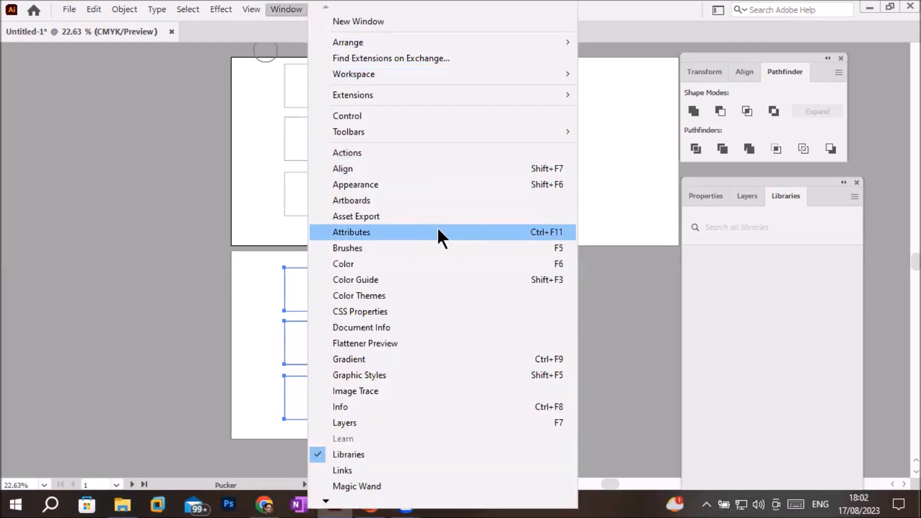
pyautogui.click(434, 200)
pyautogui.moveTo(530, 242); pyautogui.dragTo(571, 292)
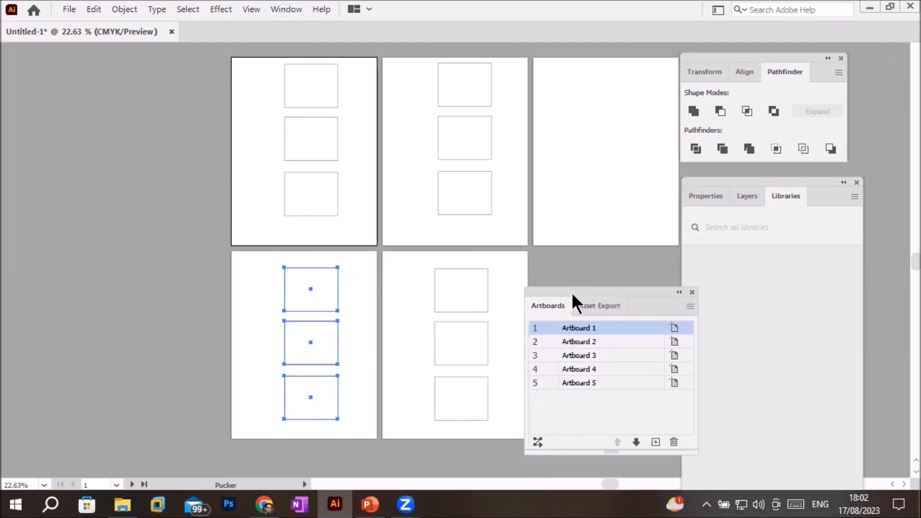
pyautogui.click(593, 308)
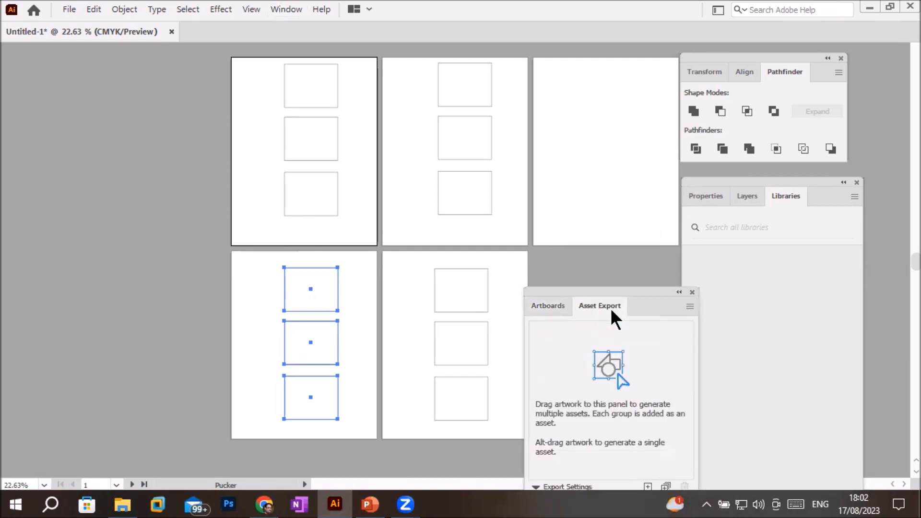
pyautogui.moveTo(615, 287); pyautogui.dragTo(617, 318)
pyautogui.click(547, 275)
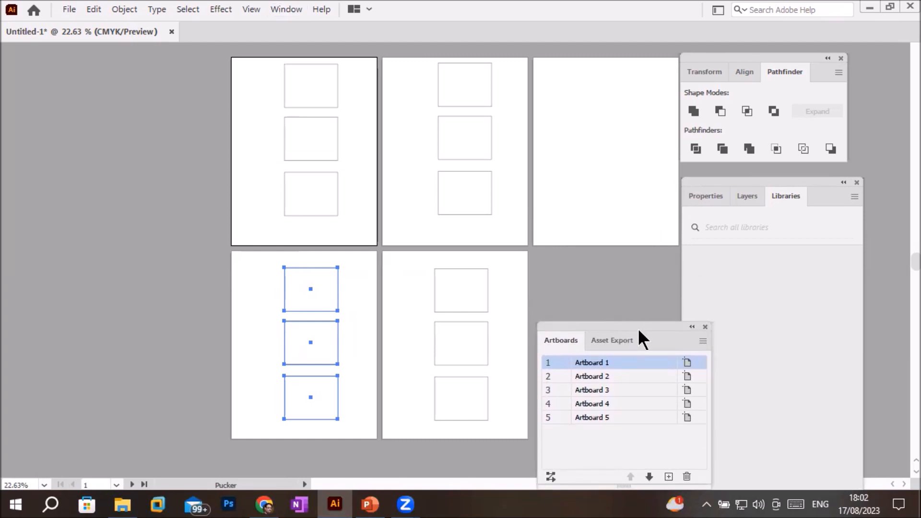
# Step: Detach the Artboards panel from its group and regroup it with Asset Export, placing it after Asset Export
pyautogui.moveTo(561, 340); pyautogui.dragTo(41, 214)
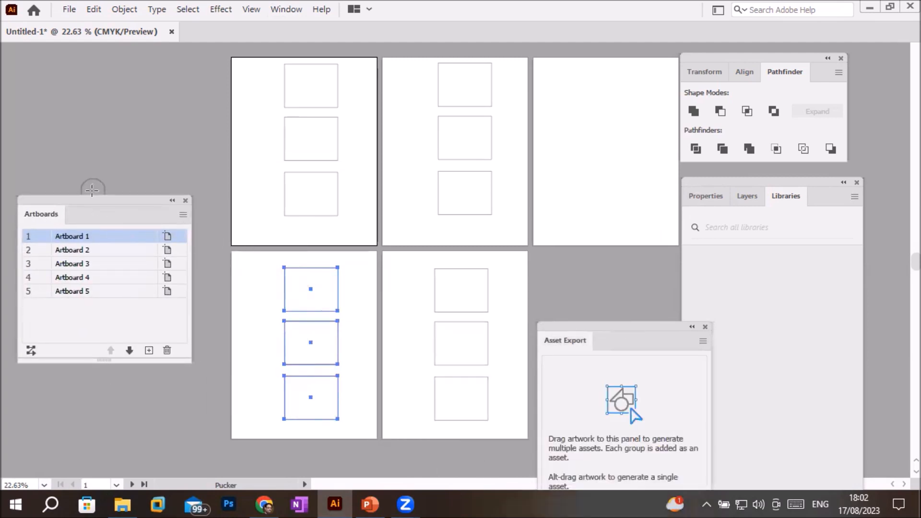
pyautogui.moveTo(95, 198); pyautogui.dragTo(328, 279)
pyautogui.moveTo(395, 302); pyautogui.dragTo(643, 338)
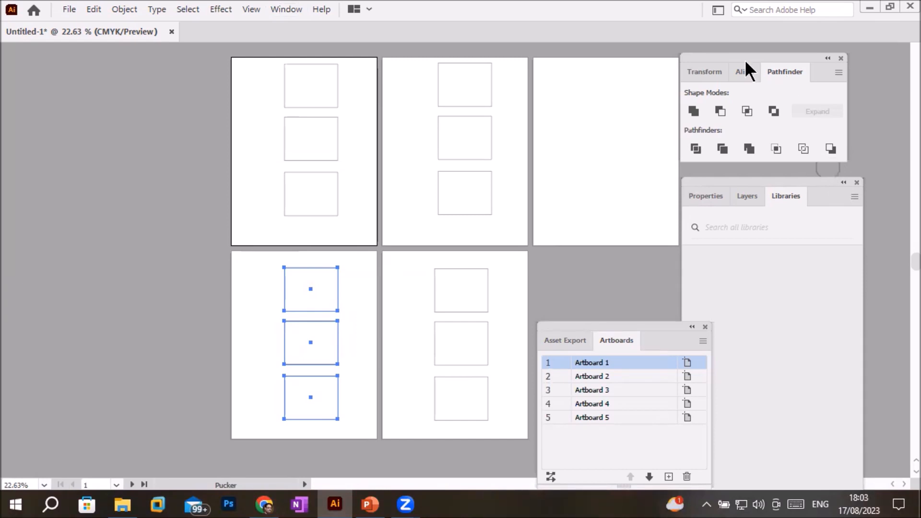
# Step: Swap the Transform and Properties groups so Properties sits above Transform, and show the Properties panel
pyautogui.click(705, 71)
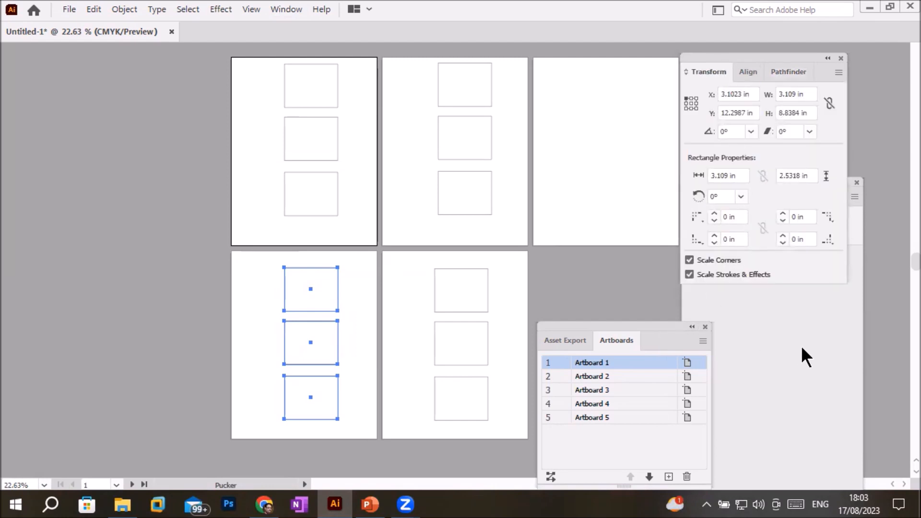
pyautogui.moveTo(746, 54); pyautogui.dragTo(762, 305)
pyautogui.moveTo(758, 179); pyautogui.dragTo(773, 57)
pyautogui.click(766, 72)
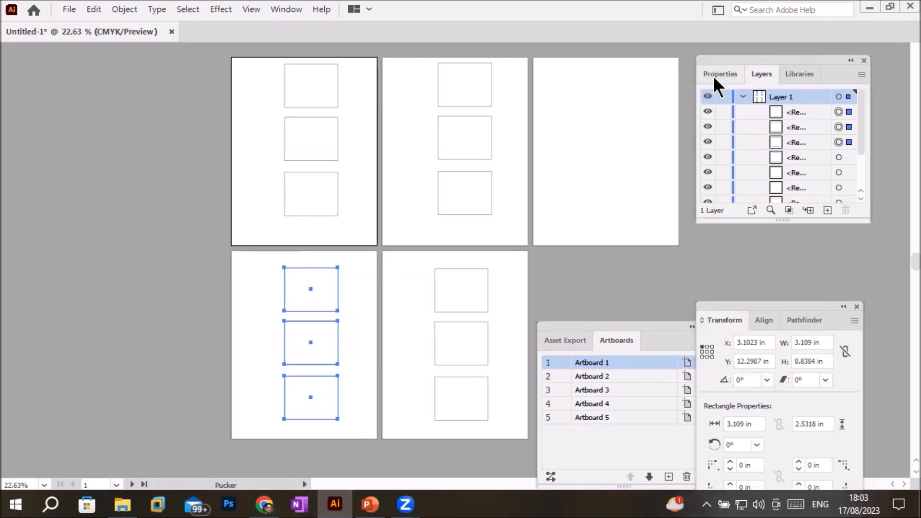
pyautogui.click(714, 77)
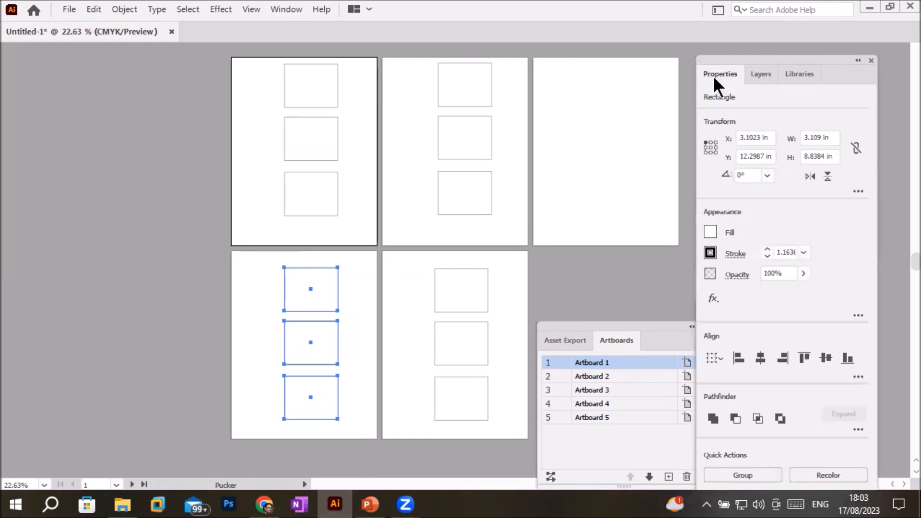
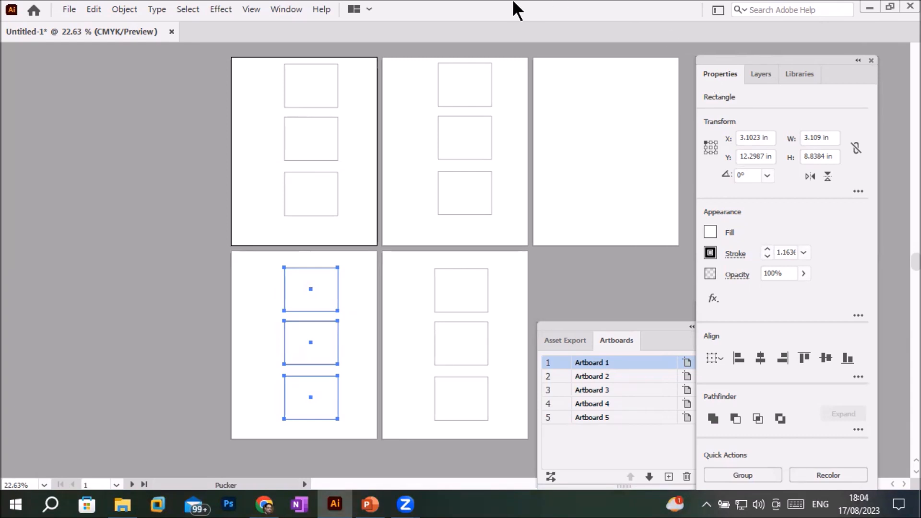
# Step: Show the Advanced toolbar and place it in the empty area beside the first artboard
pyautogui.click(289, 7)
pyautogui.moveTo(389, 131)
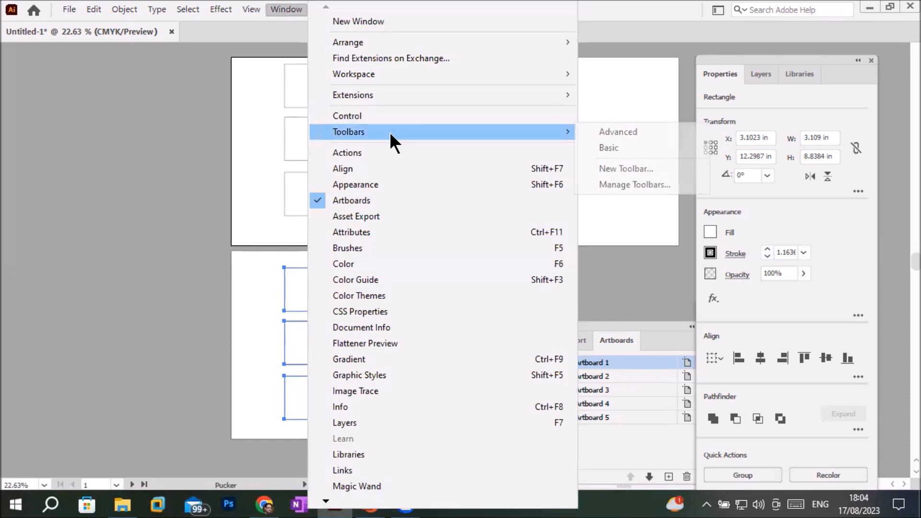
pyautogui.click(604, 130)
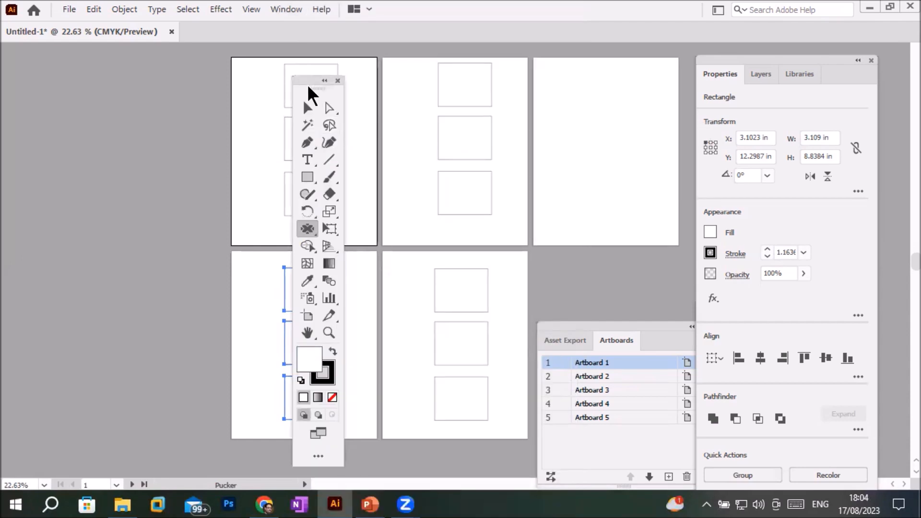
pyautogui.moveTo(313, 82); pyautogui.dragTo(129, 88)
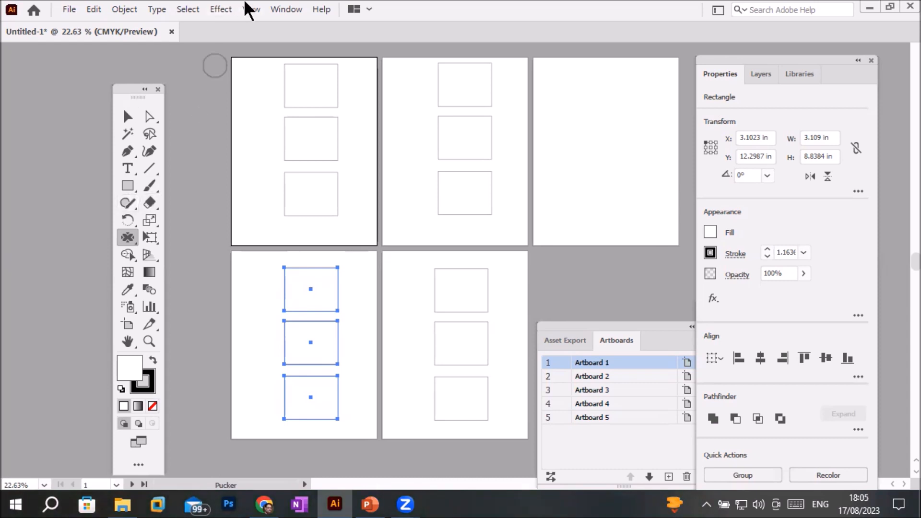
# Step: Save the current panel and toolbar arrangement as a new workspace, entering the instructor's name as the workspace name
pyautogui.click(280, 10)
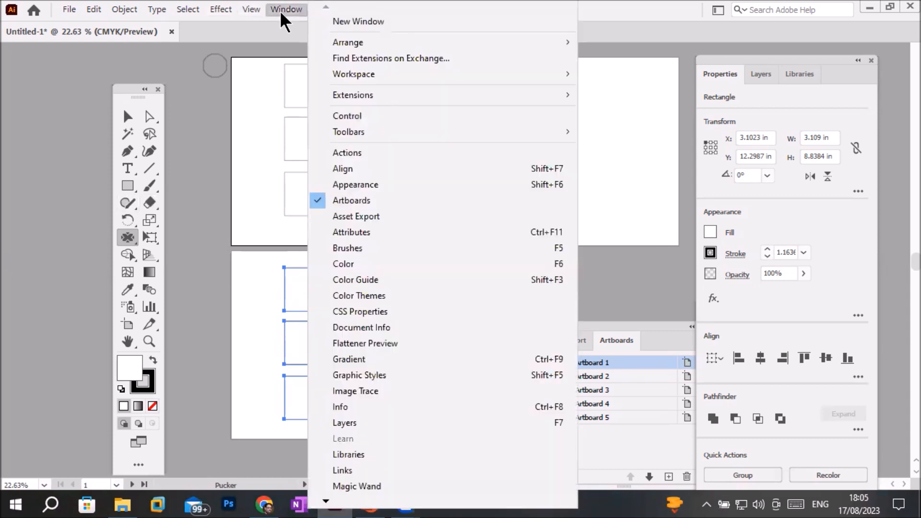
pyautogui.moveTo(406, 82)
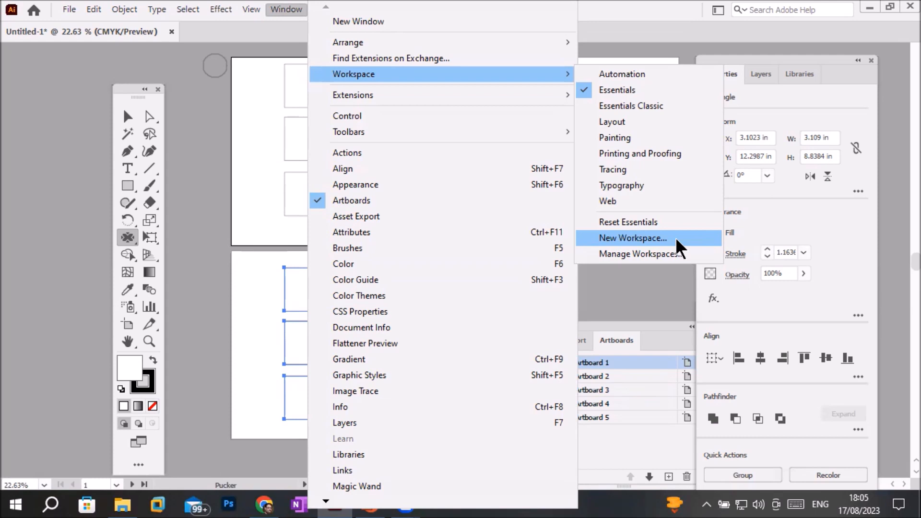
pyautogui.click(675, 237)
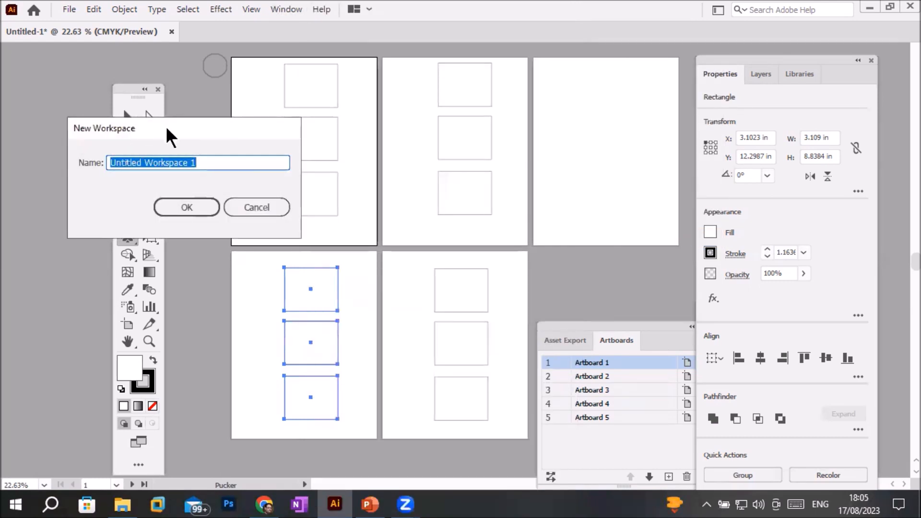
pyautogui.moveTo(167, 128); pyautogui.dragTo(401, 127)
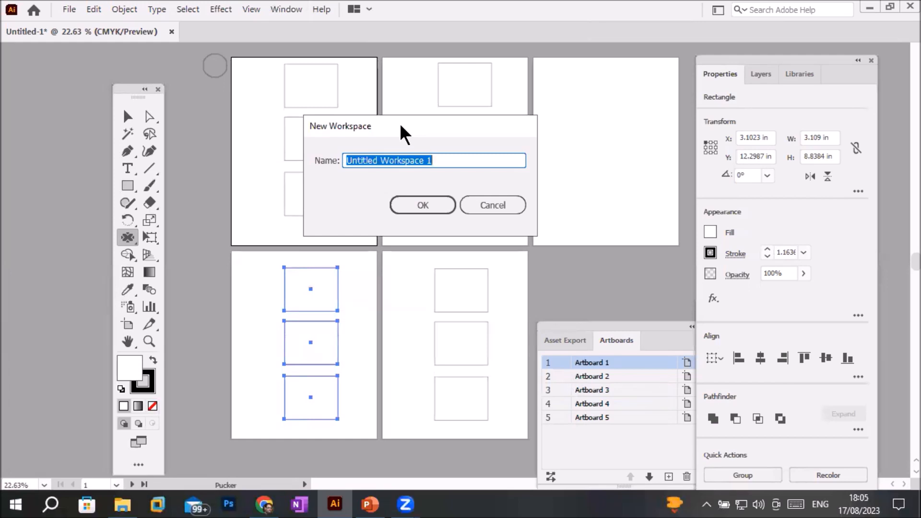
pyautogui.write('M')
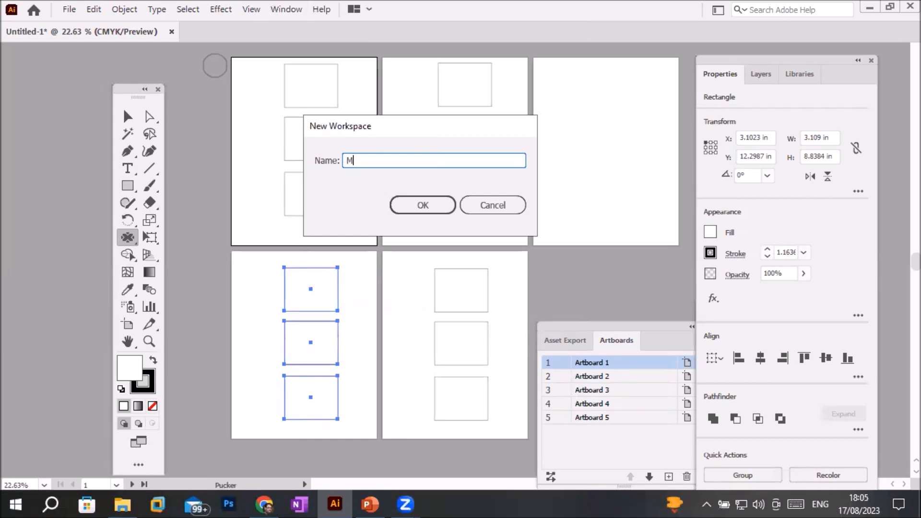
pyautogui.write('r Naeem')
pyautogui.press('Return')
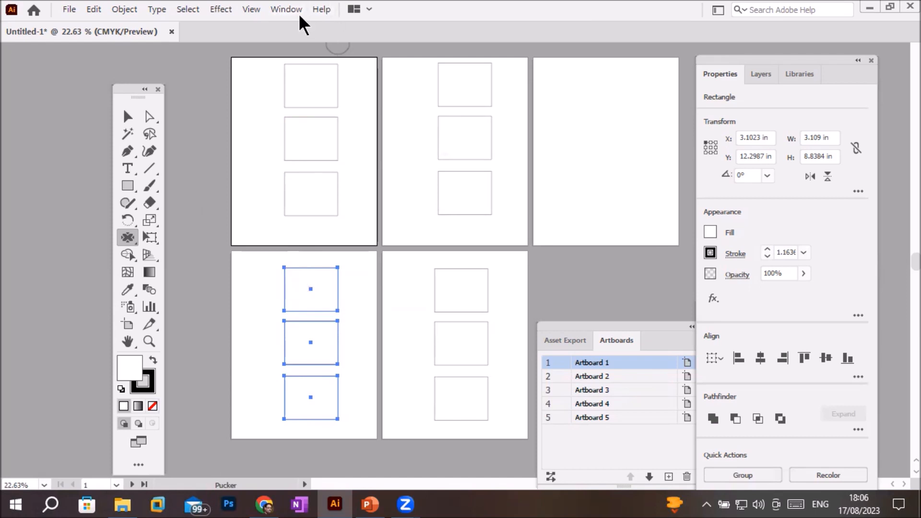
# Step: Switch to the Essentials workspace and reset it to its default layout
pyautogui.click(278, 7)
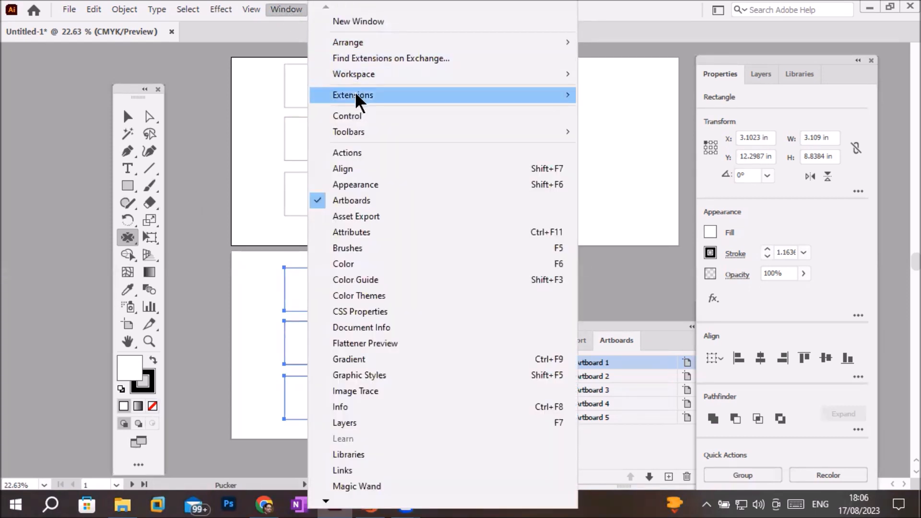
pyautogui.moveTo(370, 74)
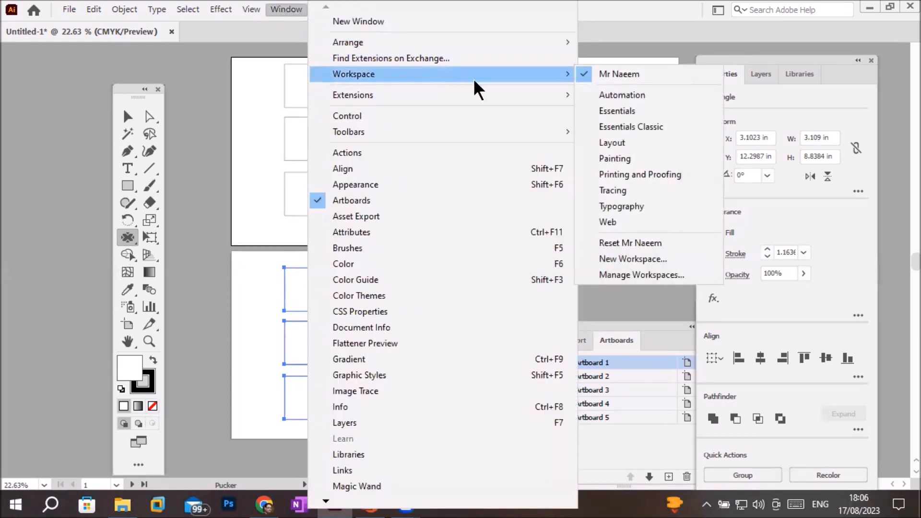
pyautogui.click(661, 111)
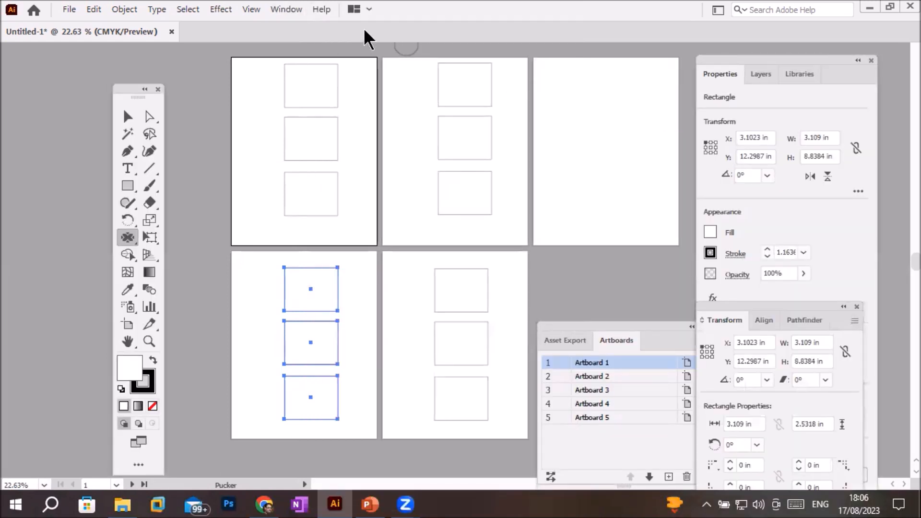
pyautogui.click(284, 9)
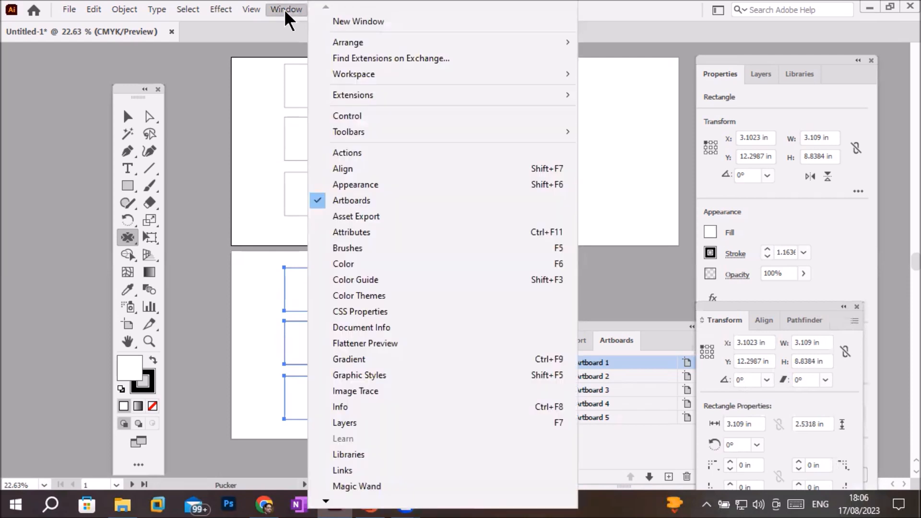
pyautogui.moveTo(402, 74)
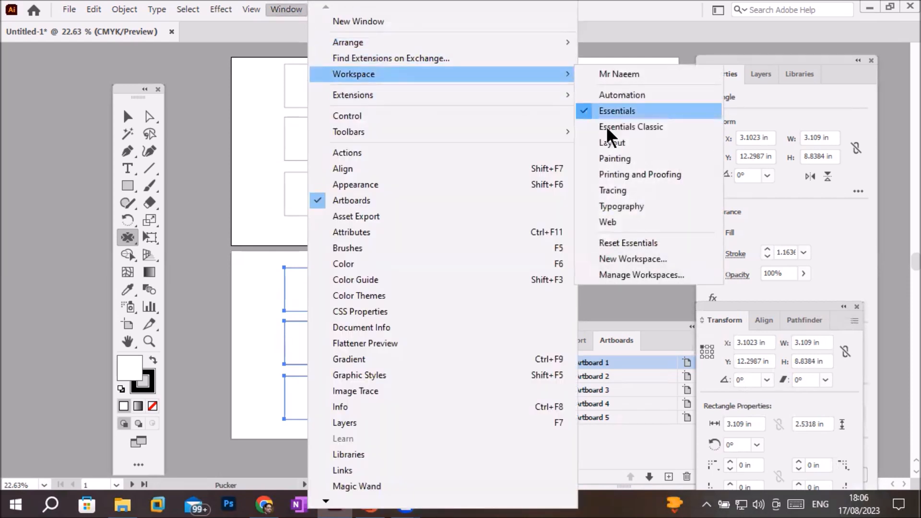
pyautogui.click(661, 244)
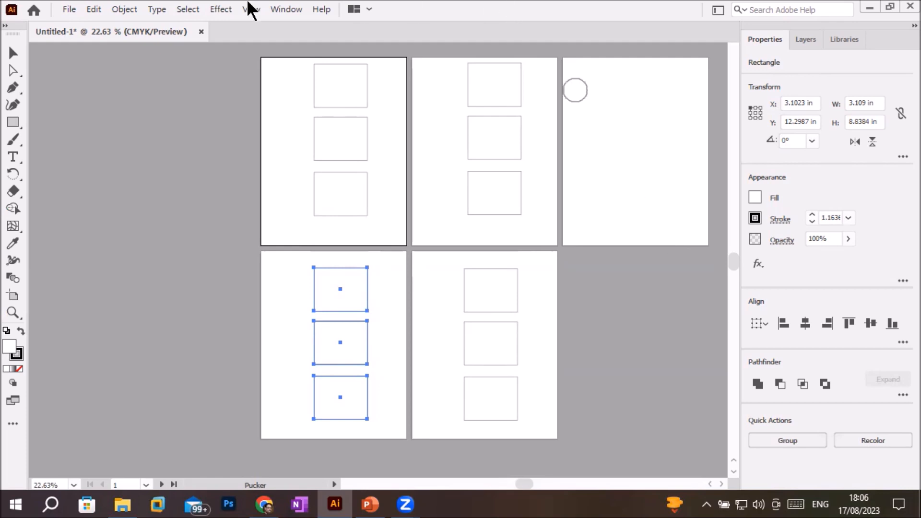
# Step: Switch to the saved custom workspace and reset it to its saved layout
pyautogui.click(285, 8)
pyautogui.moveTo(497, 77)
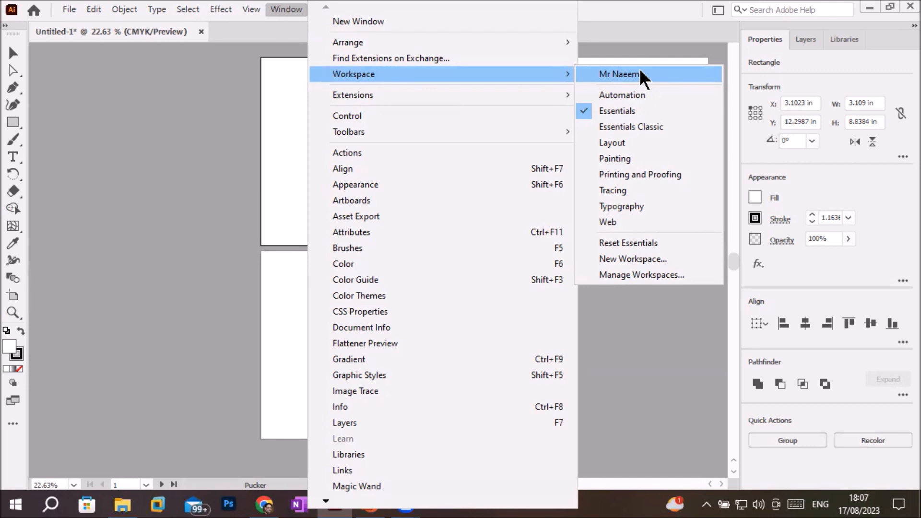
pyautogui.click(641, 72)
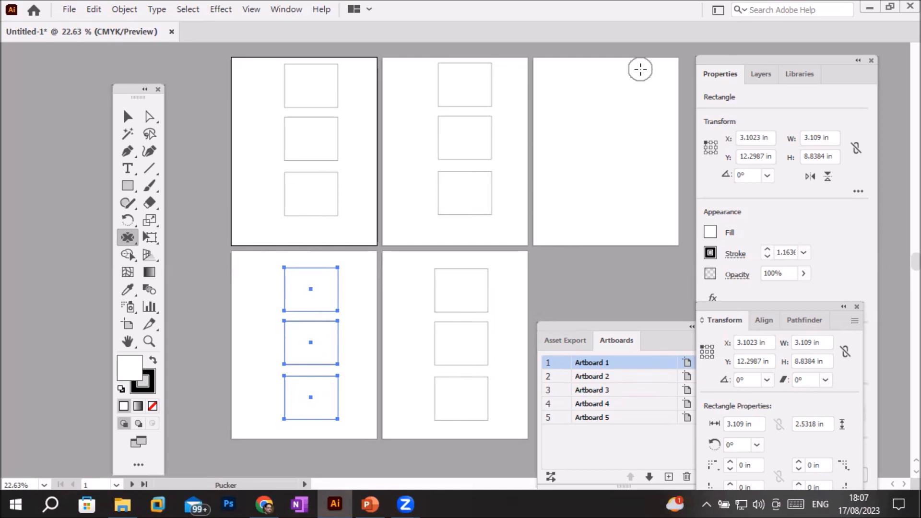
pyautogui.click(278, 14)
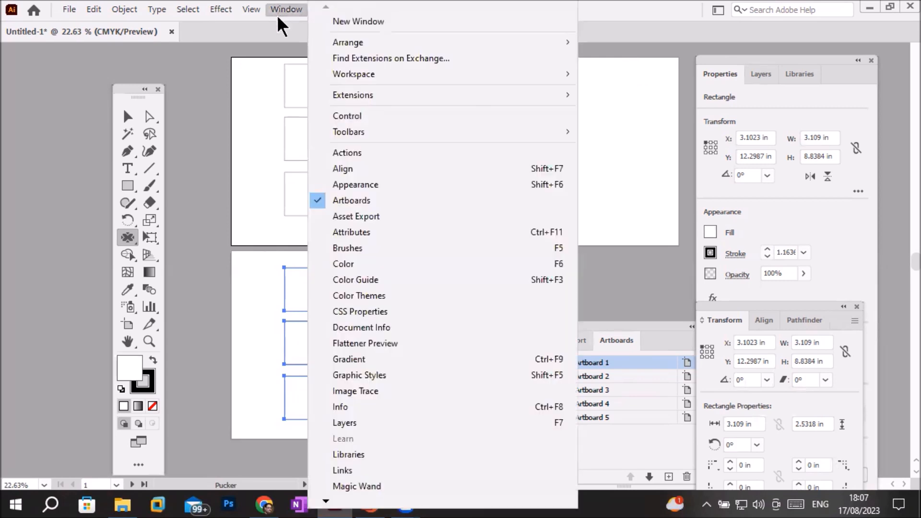
pyautogui.moveTo(391, 76)
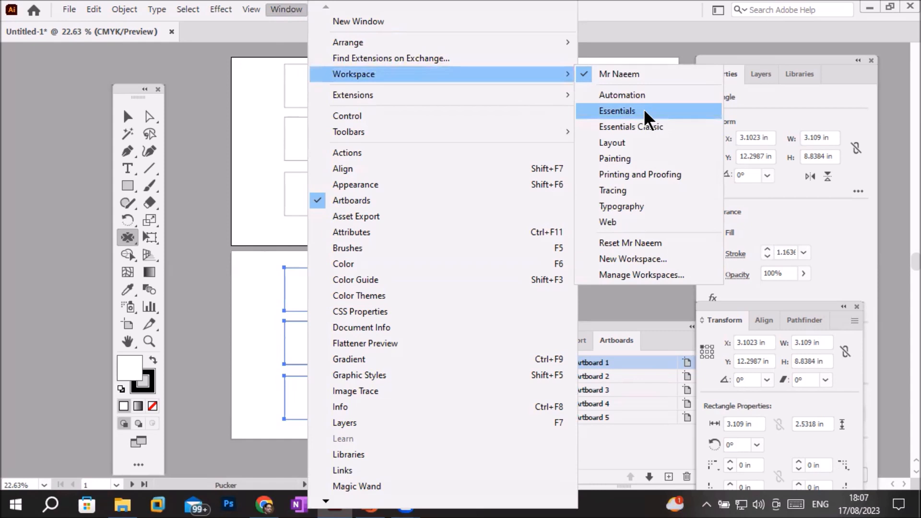
pyautogui.click(657, 244)
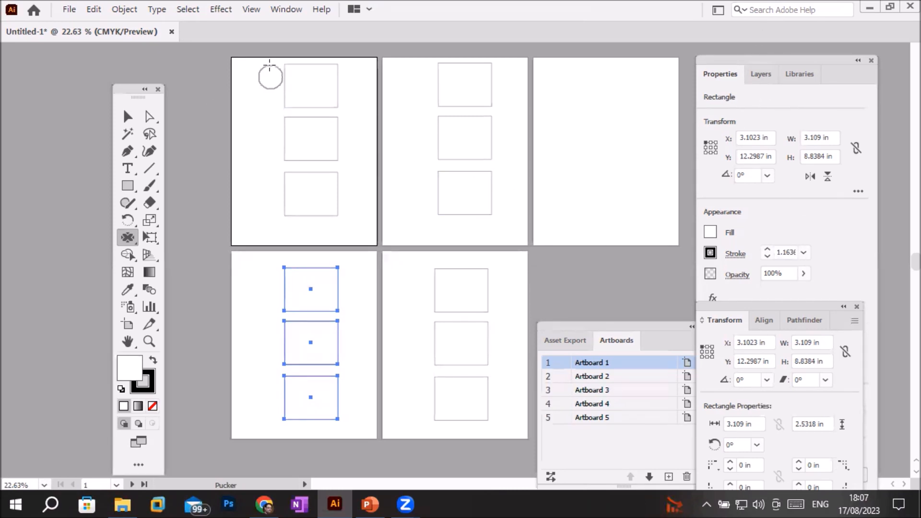
# Step: Open the Brushes panel group, place it over the lower part of the toolbar, and view its Swatches, Brushes and Symbols panels
pyautogui.click(288, 10)
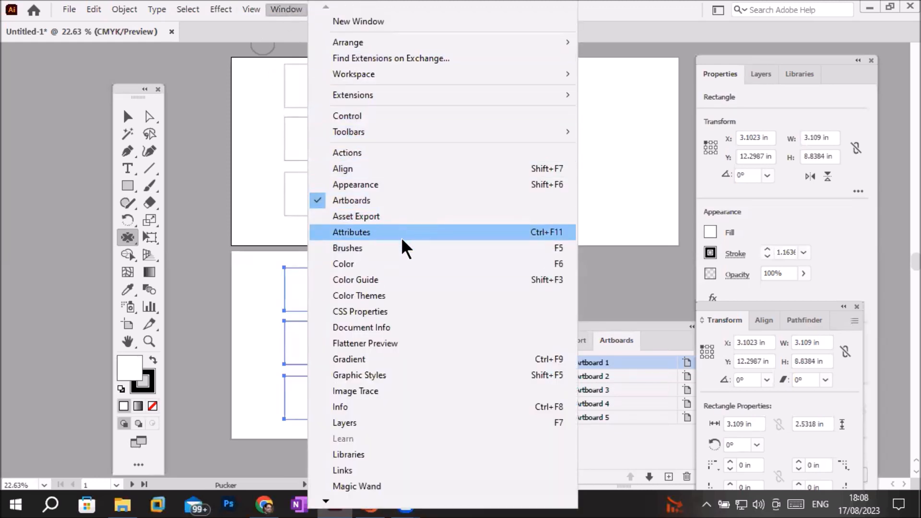
pyautogui.click(402, 249)
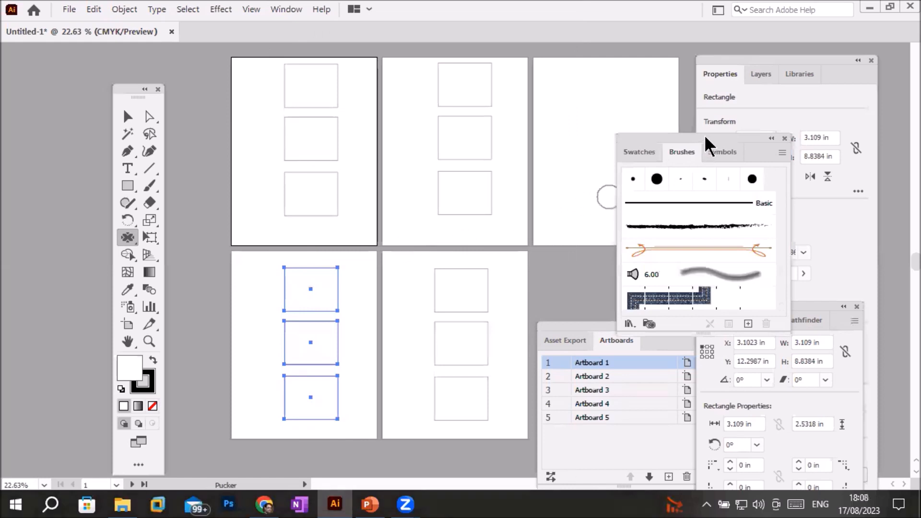
pyautogui.moveTo(703, 139)
pyautogui.mouseDown()
pyautogui.moveTo(208, 182)
pyautogui.moveTo(96, 283)
pyautogui.moveTo(72, 117)
pyautogui.moveTo(84, 231)
pyautogui.moveTo(109, 264)
pyautogui.mouseUp()
pyautogui.click(39, 284)
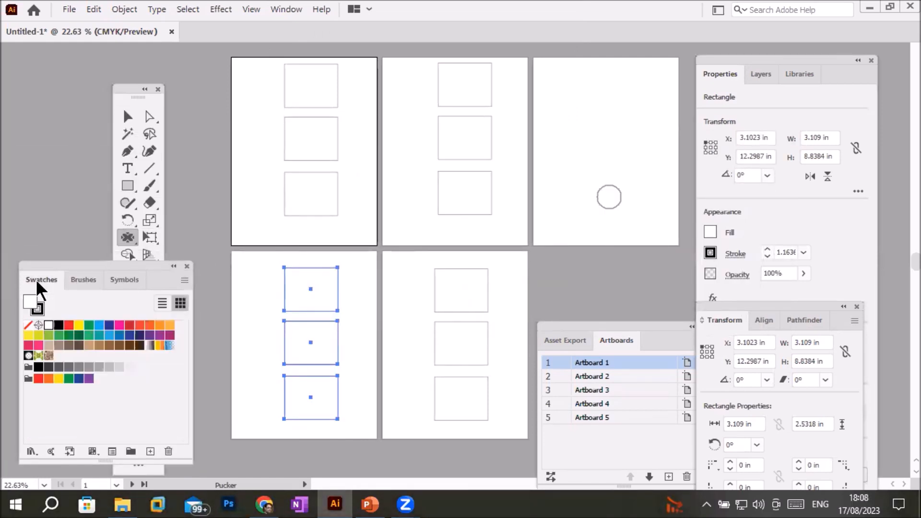
pyautogui.click(81, 281)
pyautogui.click(125, 280)
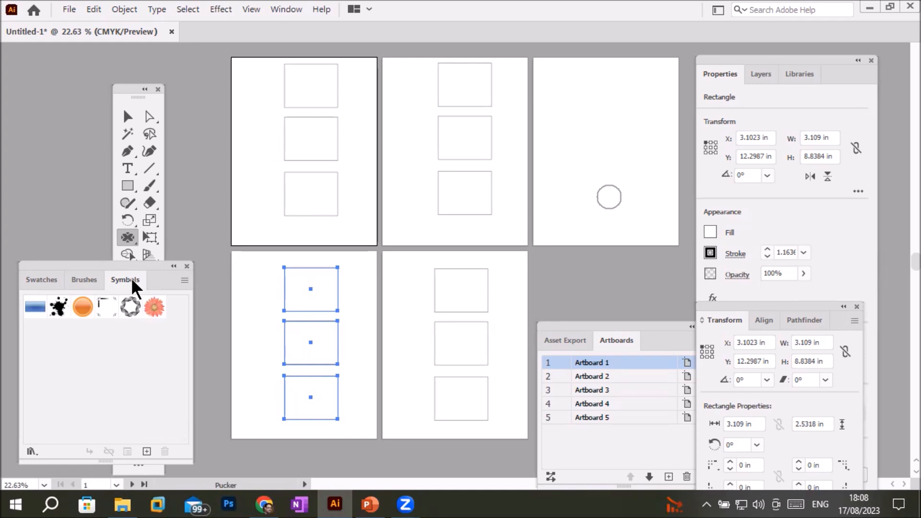
pyautogui.click(42, 281)
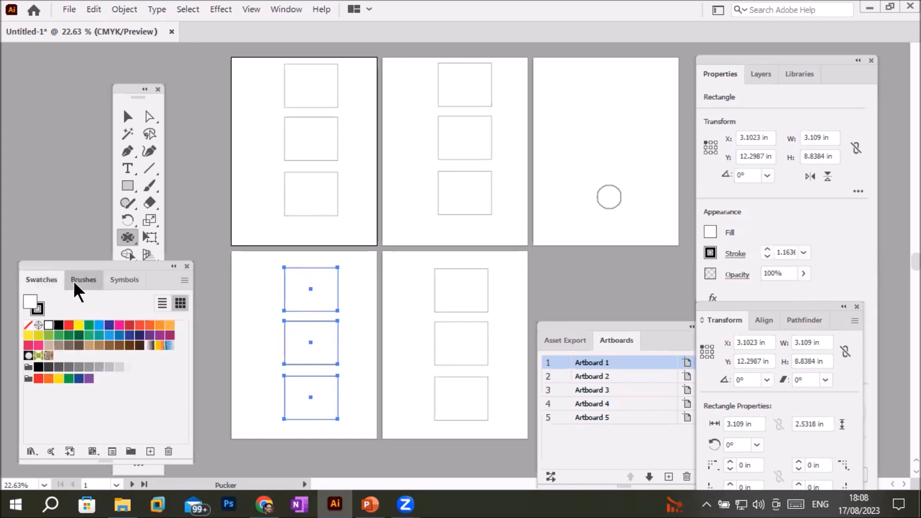
pyautogui.click(77, 283)
pyautogui.click(119, 286)
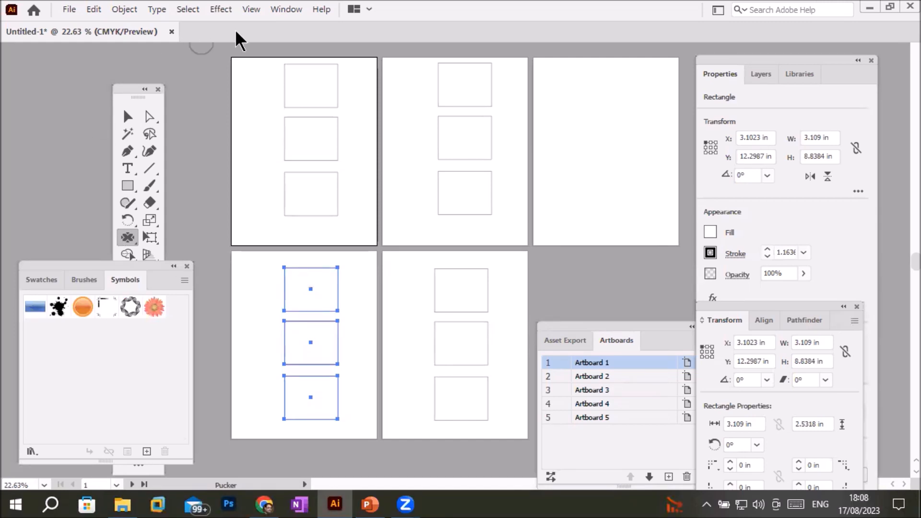
# Step: Reset the custom workspace to discard the added Brushes panel group
pyautogui.click(286, 10)
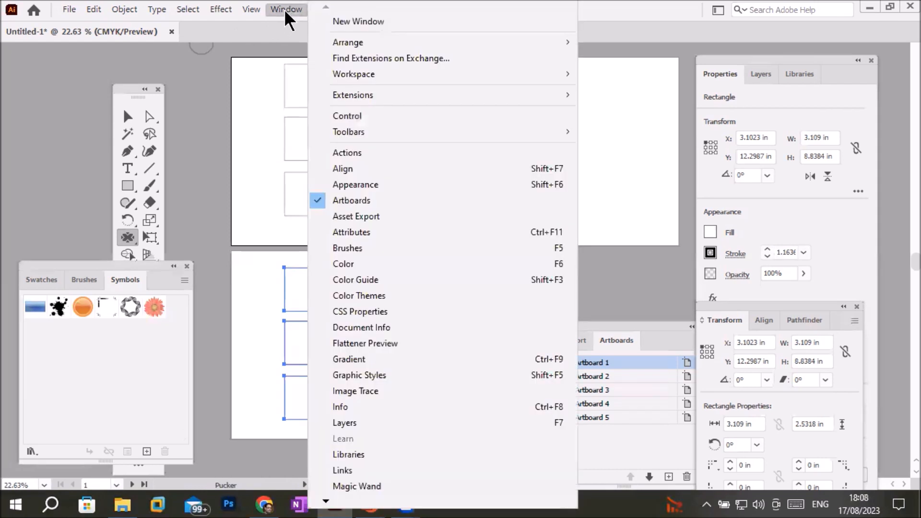
pyautogui.moveTo(514, 82)
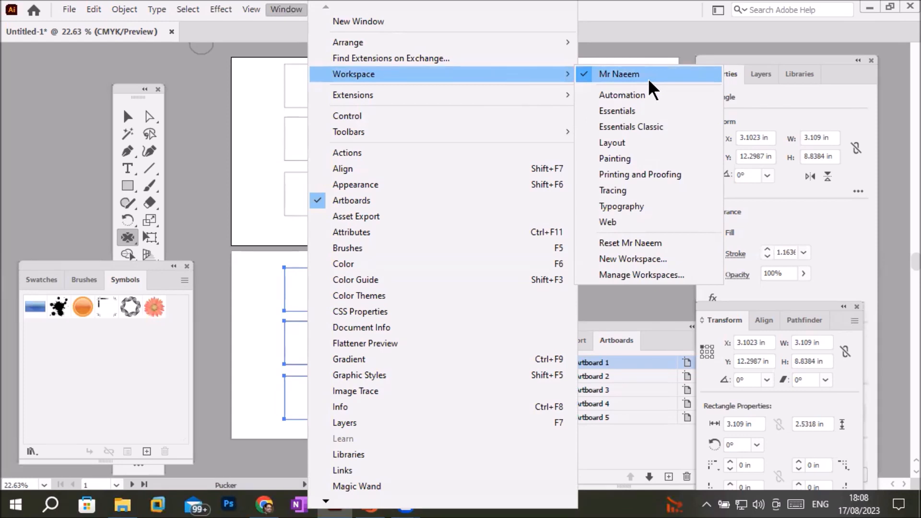
pyautogui.click(702, 243)
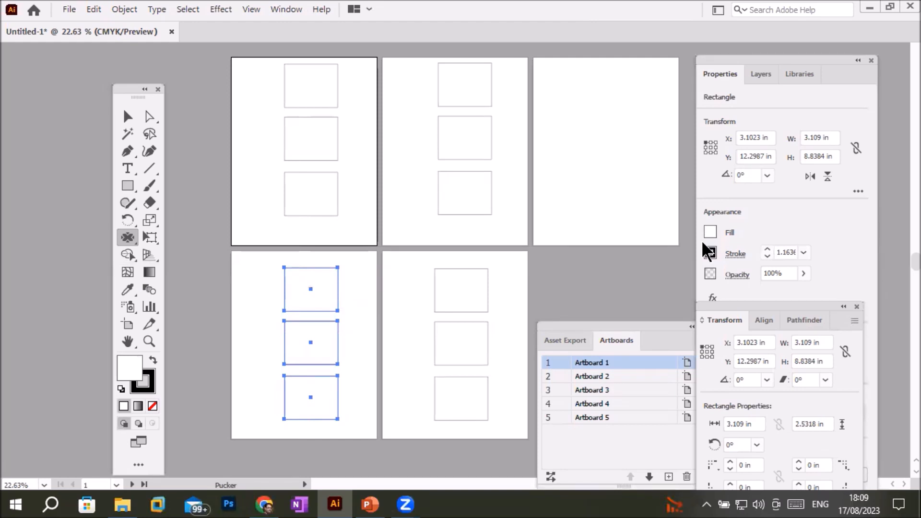
# Step: Open Manage Workspaces, select the custom workspace in the list, and close the dialog without changing it
pyautogui.click(287, 10)
pyautogui.moveTo(451, 87)
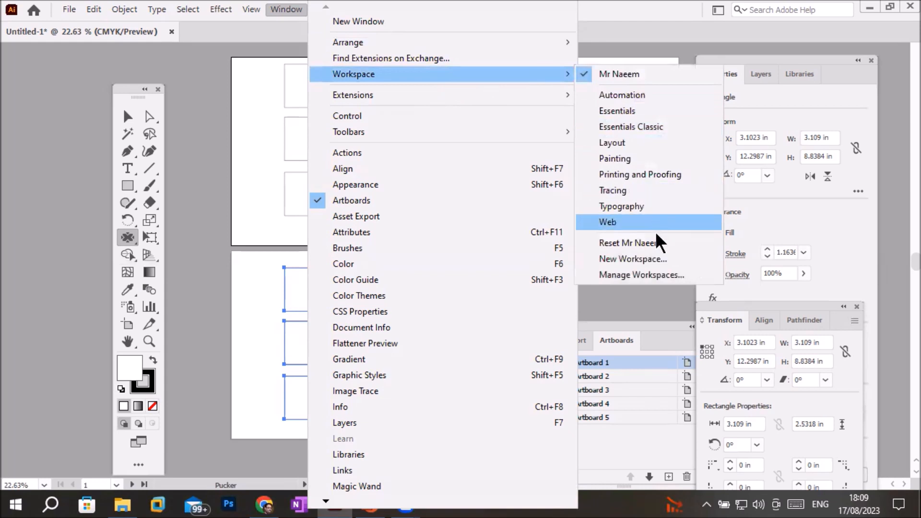
pyautogui.click(647, 275)
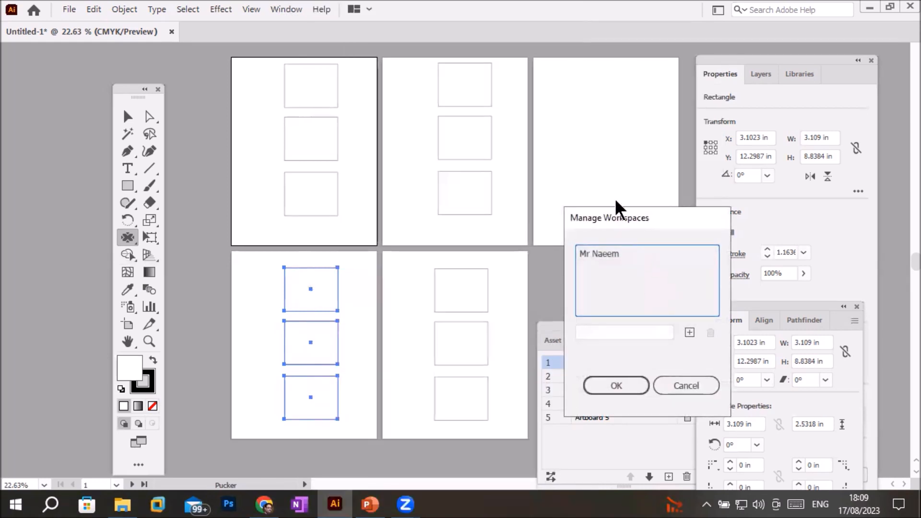
pyautogui.click(521, 133)
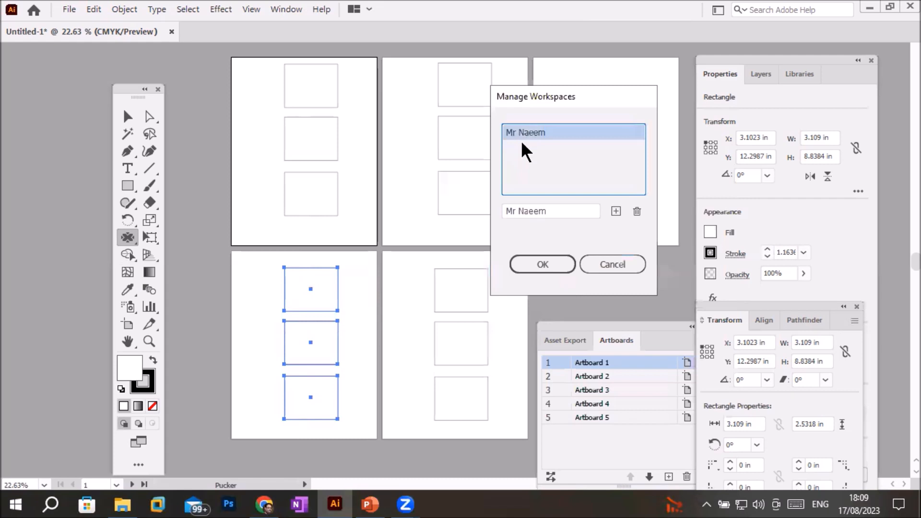
pyautogui.click(558, 265)
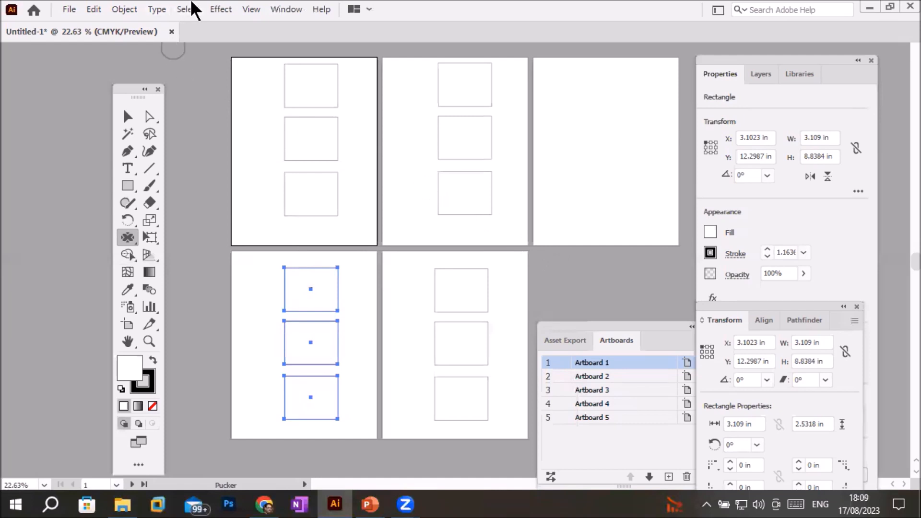
# Step: Switch to the Essentials workspace and reset it to its default layout
pyautogui.click(276, 9)
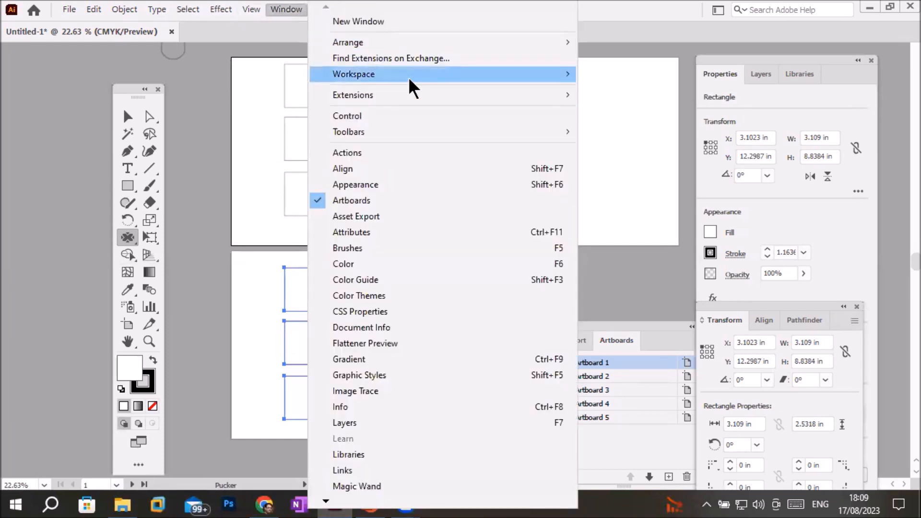
pyautogui.moveTo(409, 78)
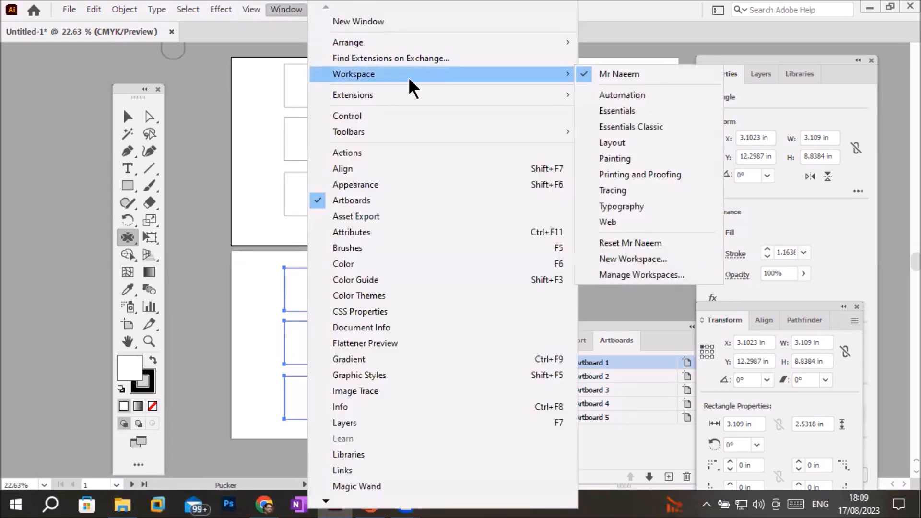
pyautogui.click(647, 113)
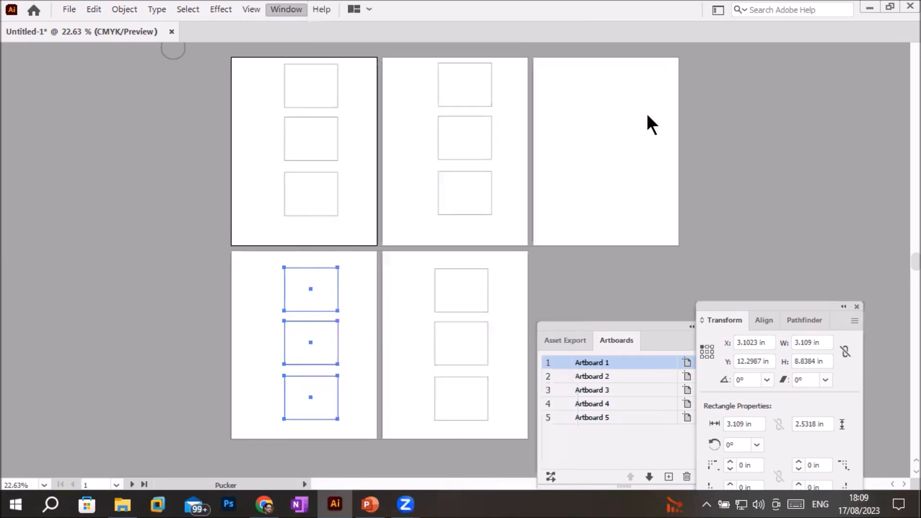
pyautogui.click(283, 10)
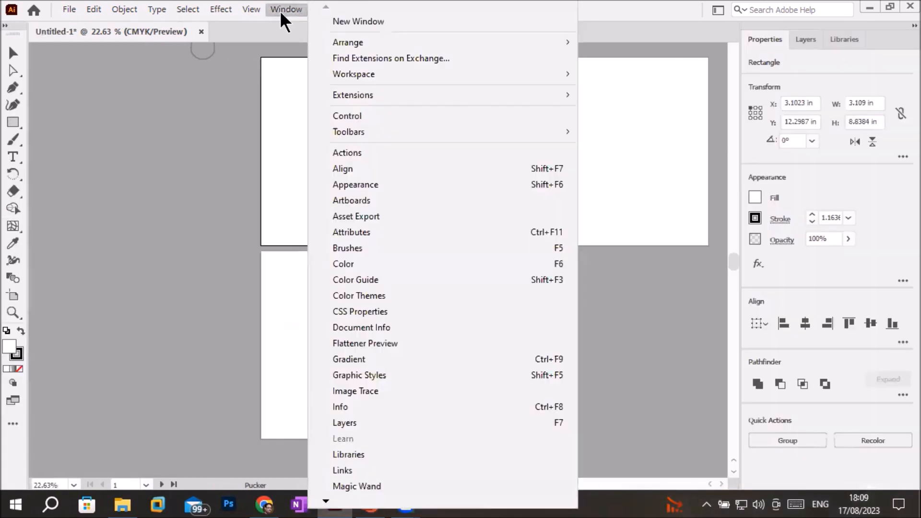
pyautogui.moveTo(443, 75)
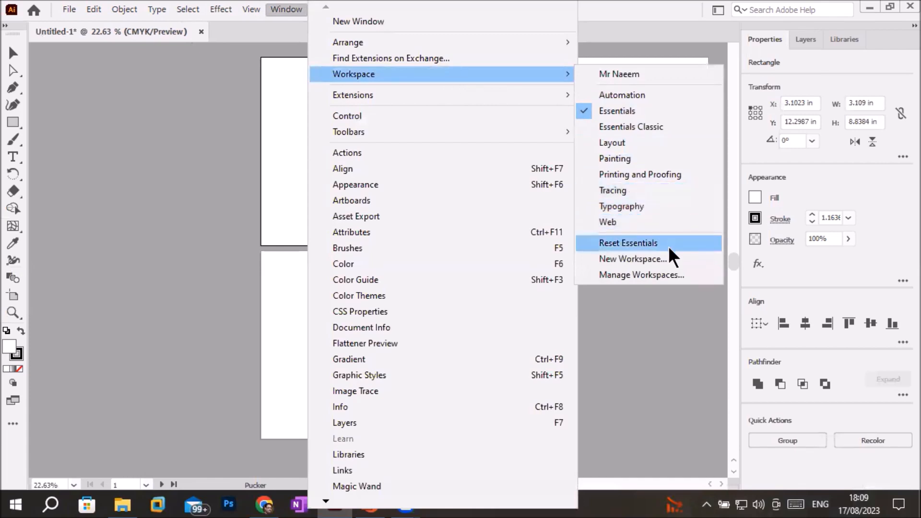
pyautogui.click(628, 243)
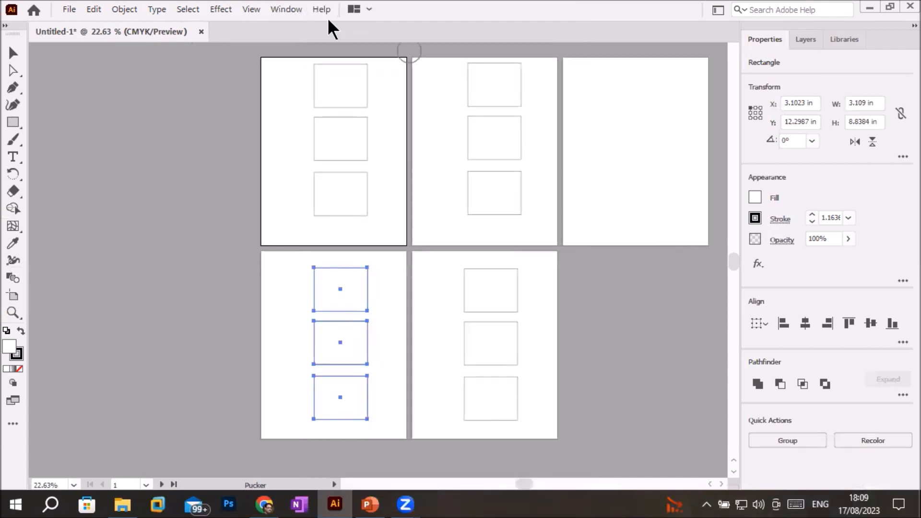
# Step: Delete the saved custom workspace through Manage Workspaces, and check the list of remaining workspaces
pyautogui.click(289, 10)
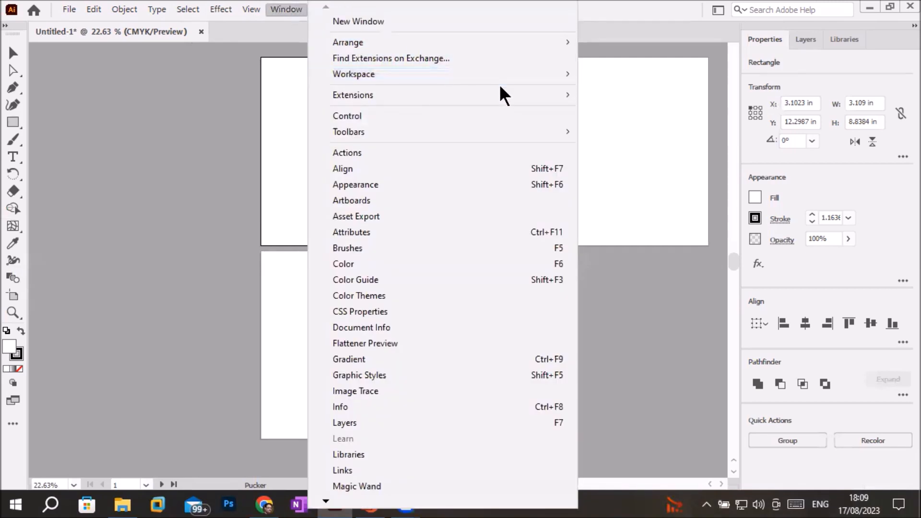
pyautogui.moveTo(543, 79)
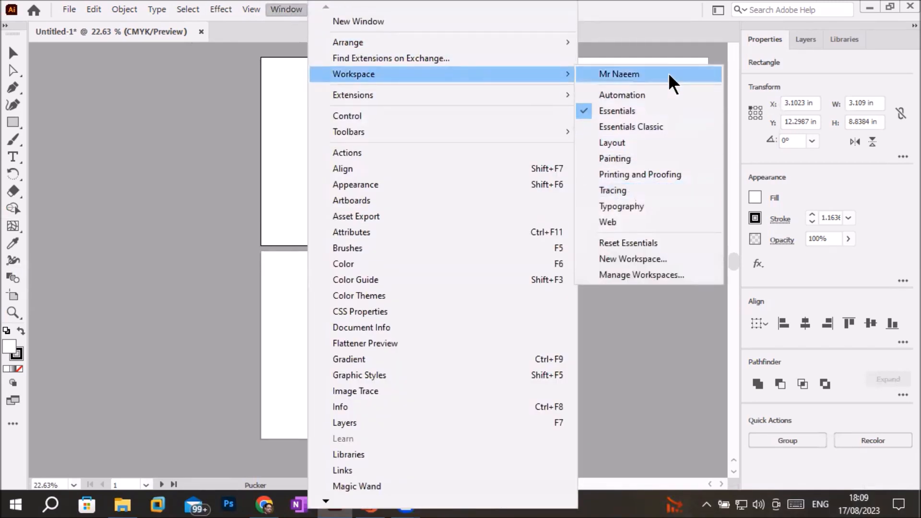
pyautogui.click(669, 277)
pyautogui.click(525, 133)
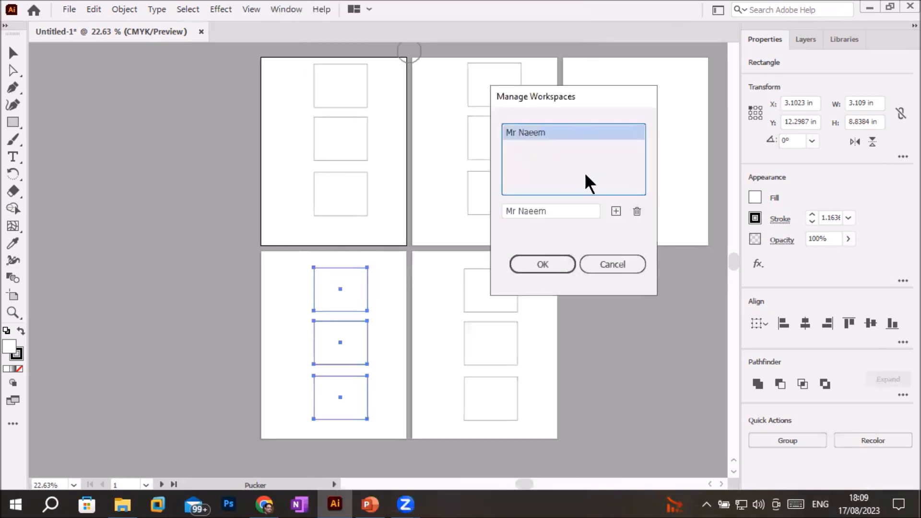
pyautogui.click(637, 212)
pyautogui.click(555, 263)
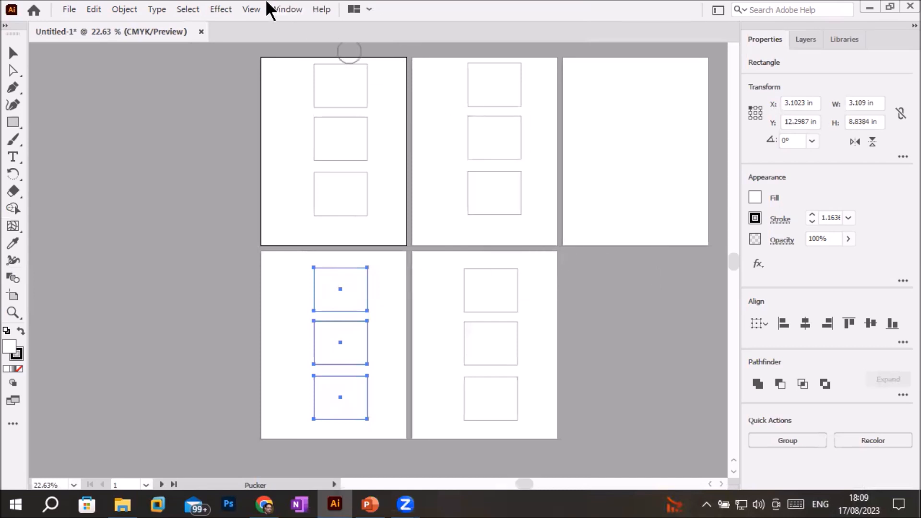
pyautogui.click(289, 9)
pyautogui.moveTo(432, 76)
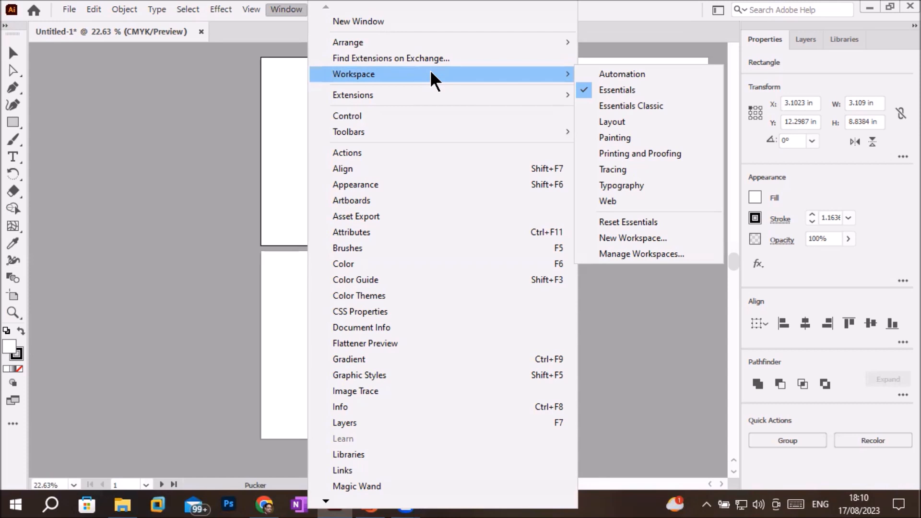
pyautogui.click(281, 164)
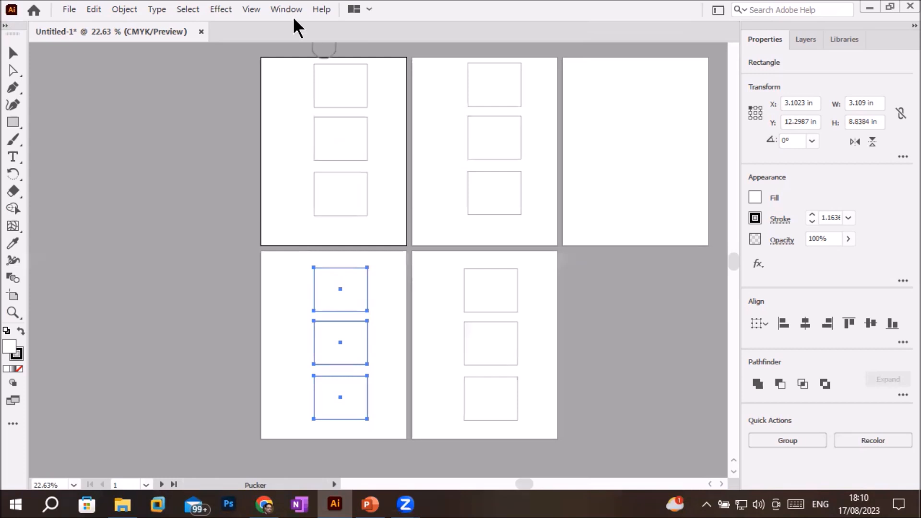
pyautogui.click(94, 14)
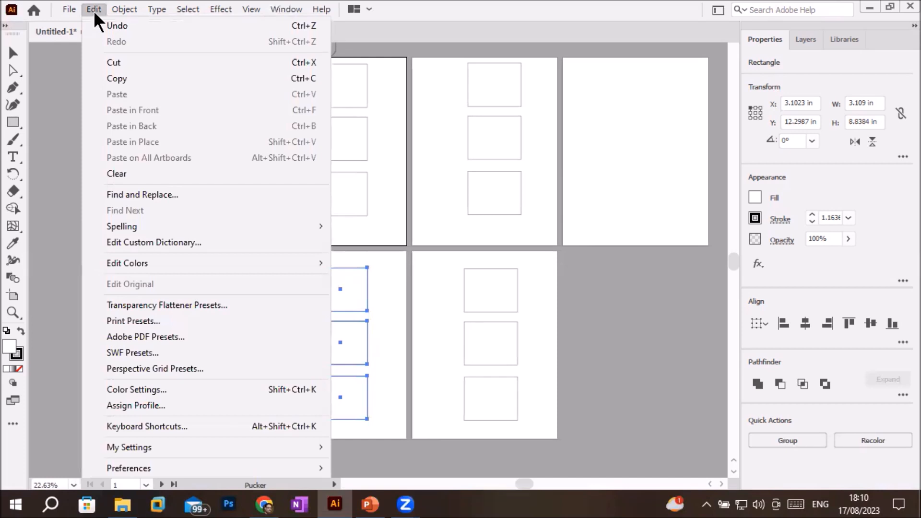
pyautogui.press('Escape')
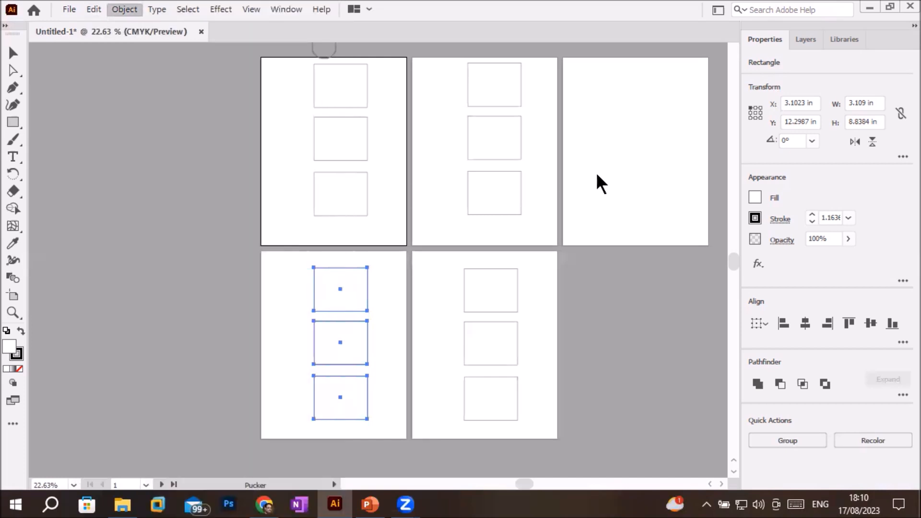
# Step: Make the empty third artboard active, and zoom the view in and back out over the artboards
pyautogui.click(597, 176)
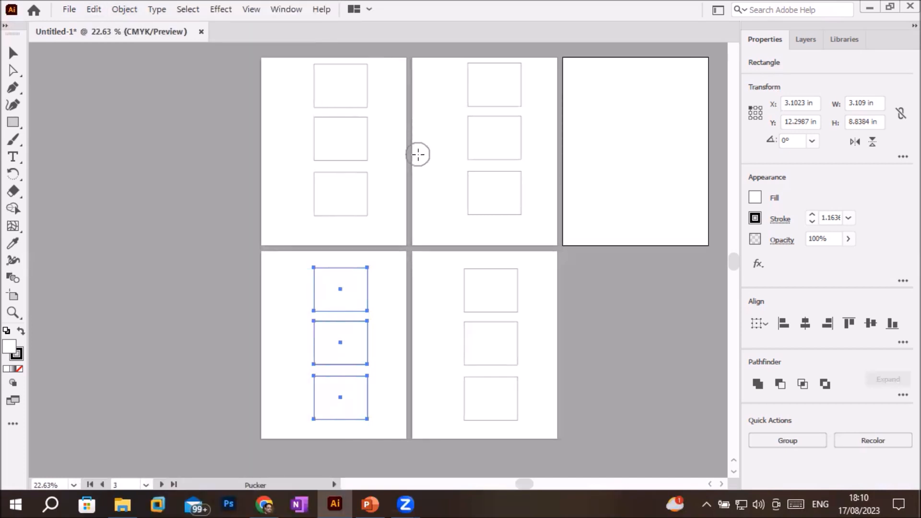
pyautogui.scroll(8, 418, 154)
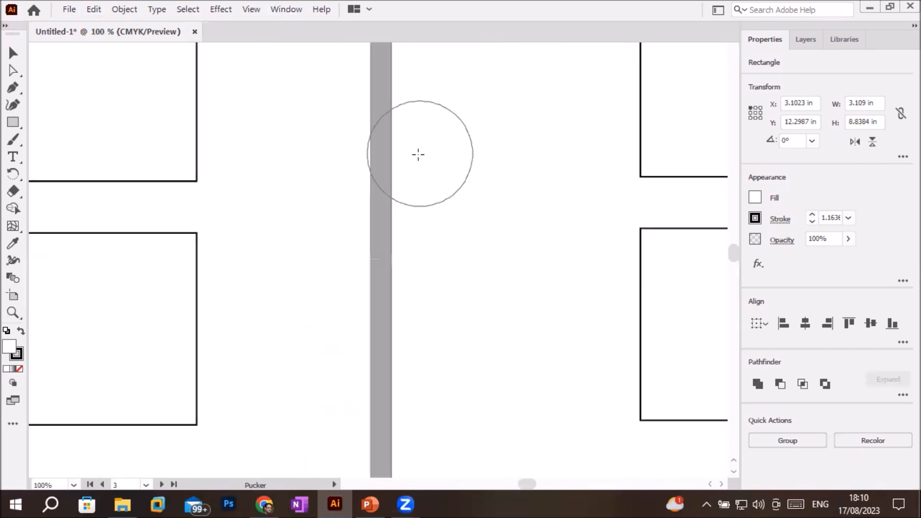
pyautogui.scroll(-8, 418, 154)
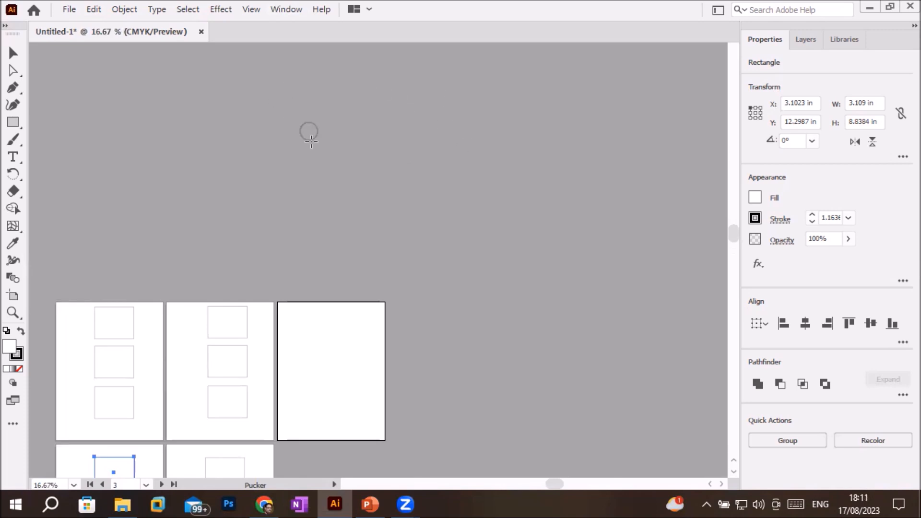
pyautogui.scroll(1, 292, 142)
pyautogui.scroll(-1, 292, 141)
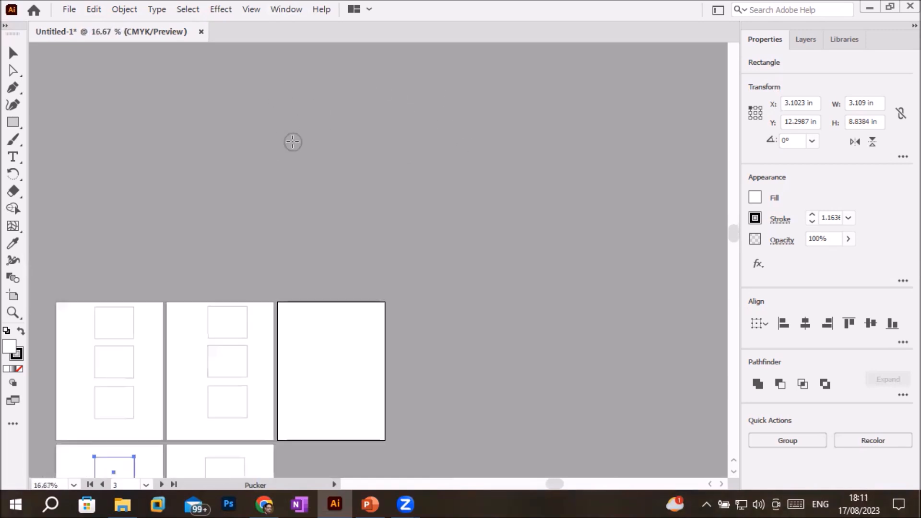
pyautogui.scroll(-1, 293, 141)
# Step: Activate the Zoom tool and compare the third artboard fitted in the window, all artboards fitted, and the 100% view
pyautogui.click(16, 309)
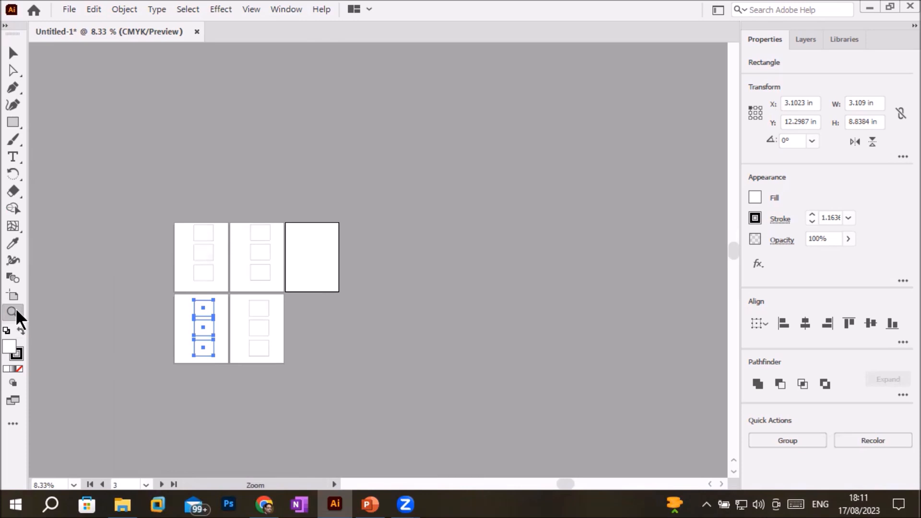
pyautogui.hotkey('ctrl', '0')
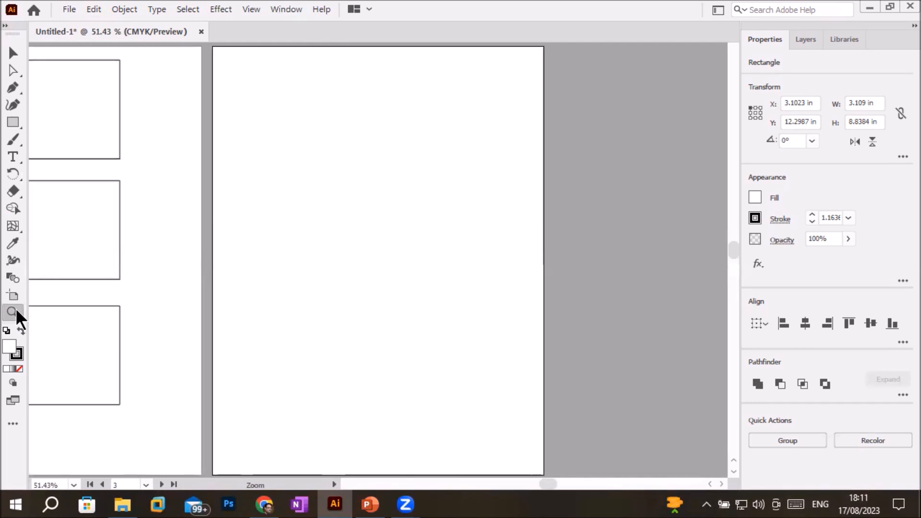
pyautogui.hotkey('ctrl', 'alt', '0')
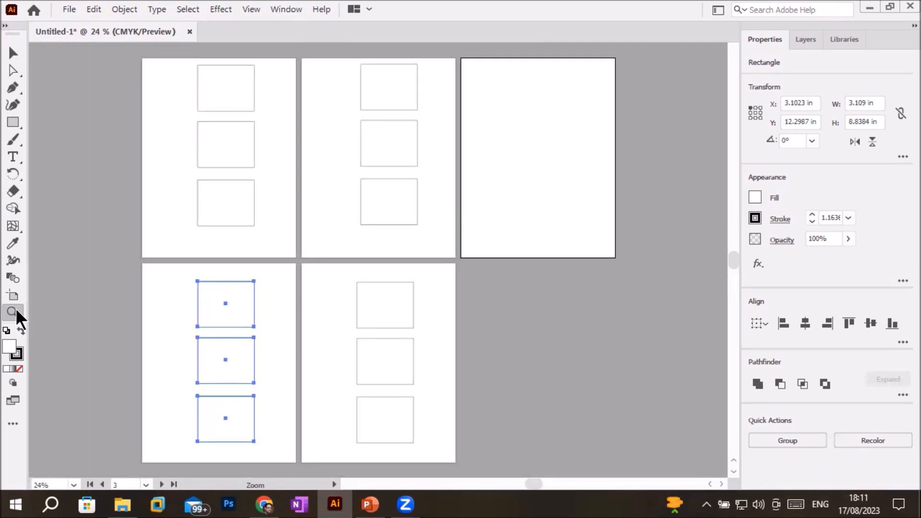
pyautogui.hotkey('ctrl', '1')
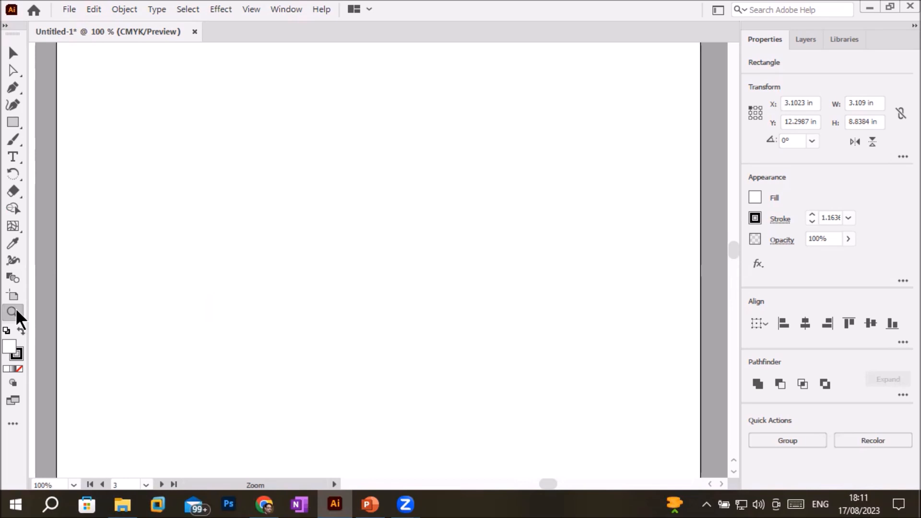
pyautogui.hotkey('ctrl', '0')
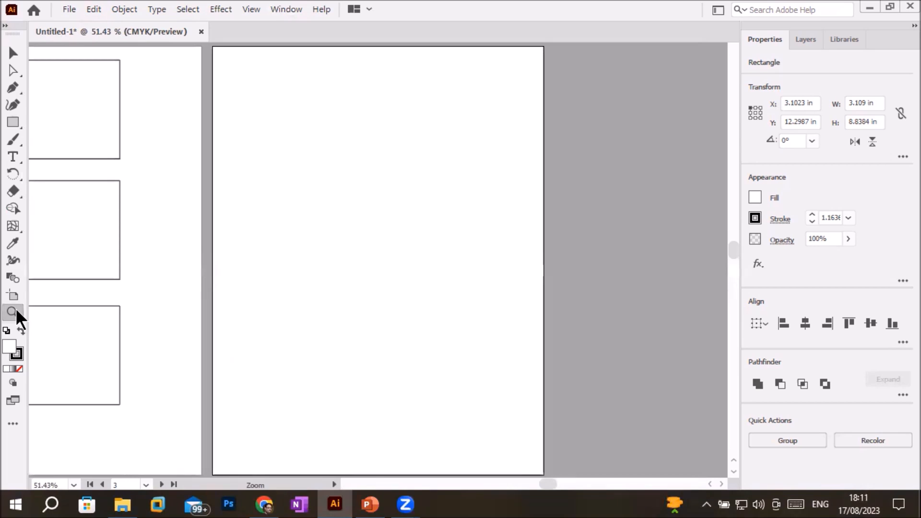
pyautogui.hotkey('ctrl', '1')
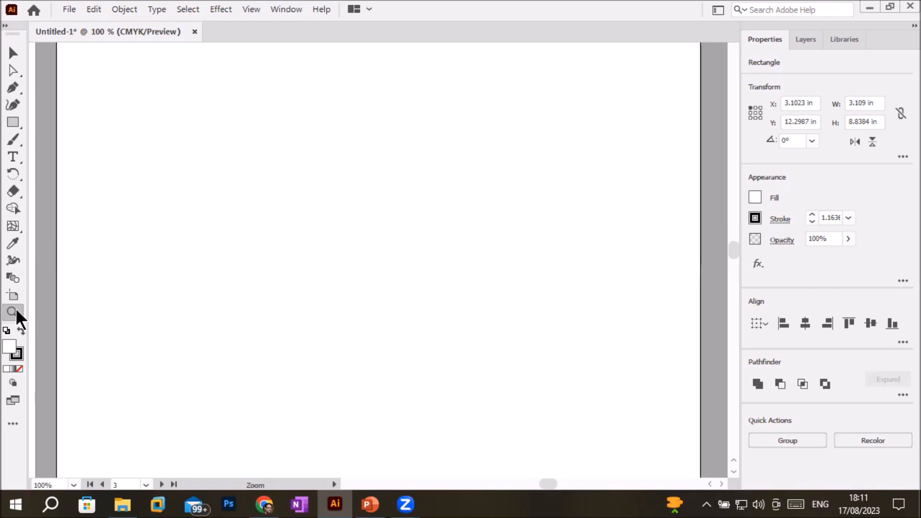
# Step: Draw a rectangle about 4.24 in wide and 3.3 in high on the third artboard
pyautogui.click(14, 313)
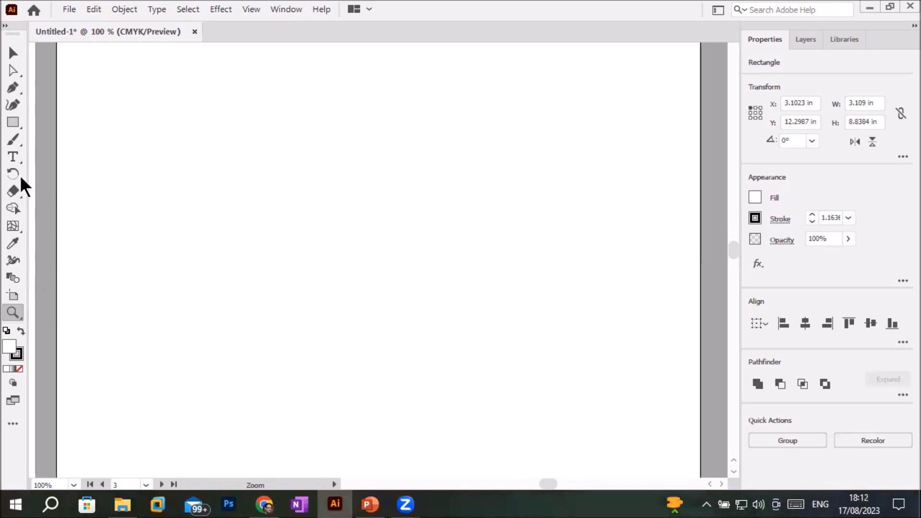
pyautogui.click(13, 122)
pyautogui.moveTo(187, 108); pyautogui.dragTo(509, 359)
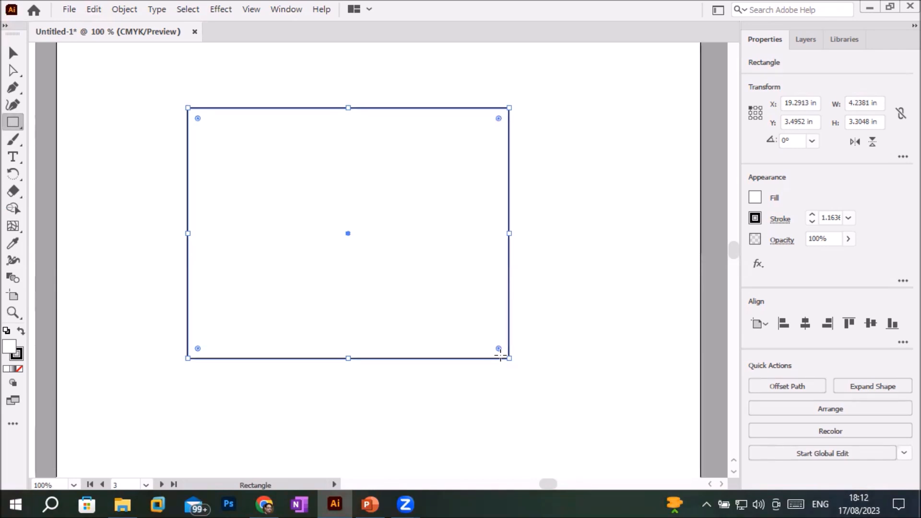
# Step: View the new rectangle with its artboard fitted in the window, with all artboards fitted, and at actual size
pyautogui.hotkey('ctrl', '0')
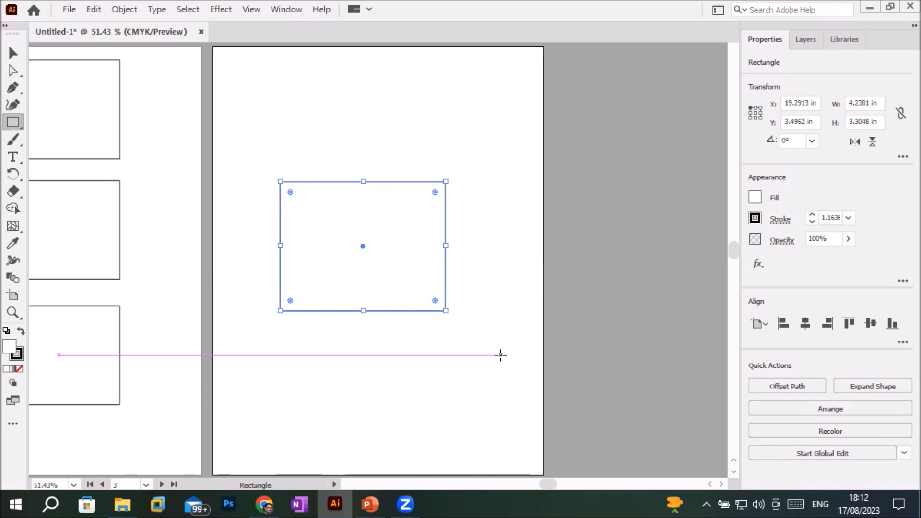
pyautogui.press('ctrl')
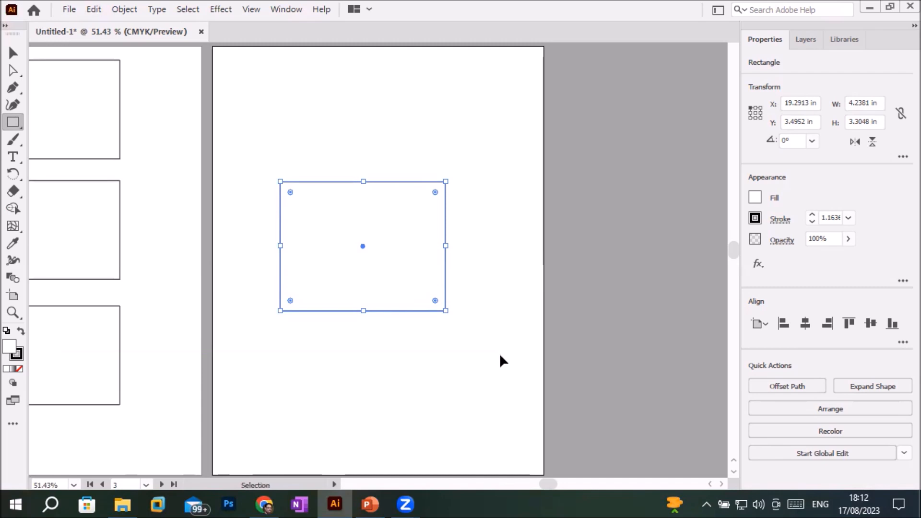
pyautogui.hotkey('ctrl', 'alt', '0')
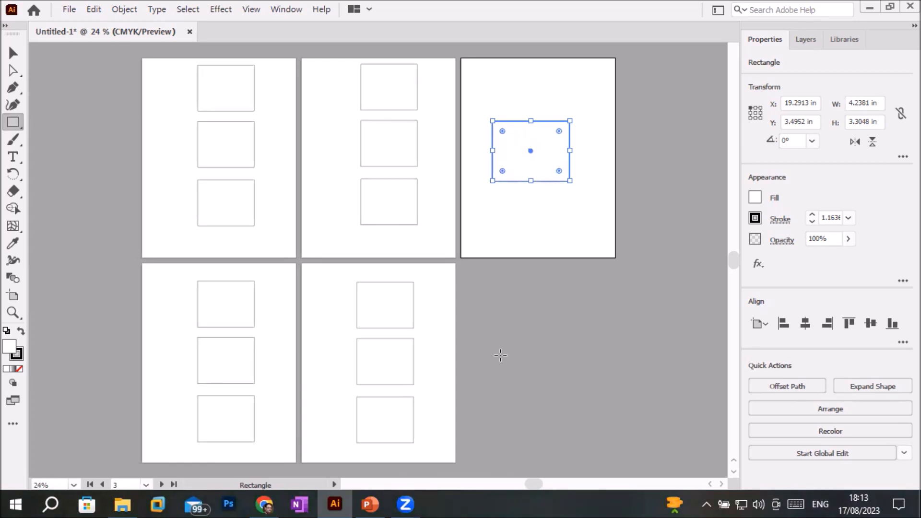
pyautogui.hotkey('ctrl', '1')
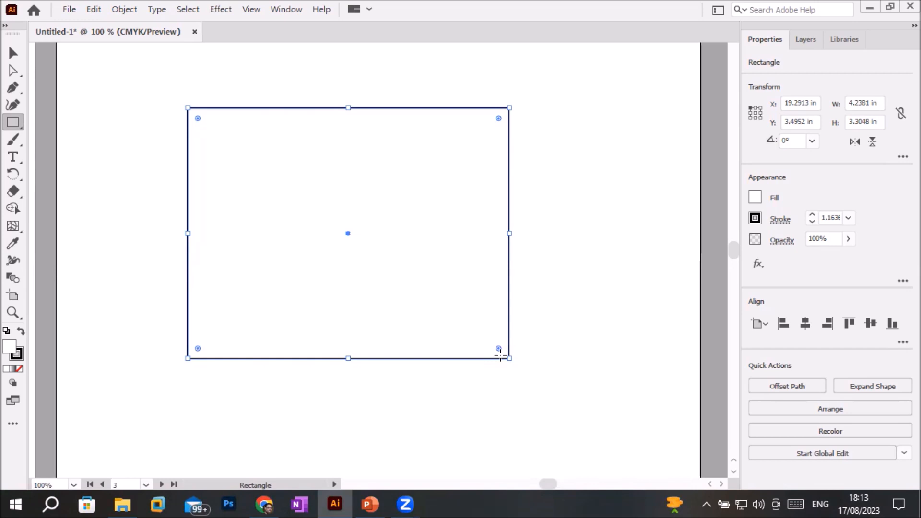
pyautogui.hotkey('ctrl', '0')
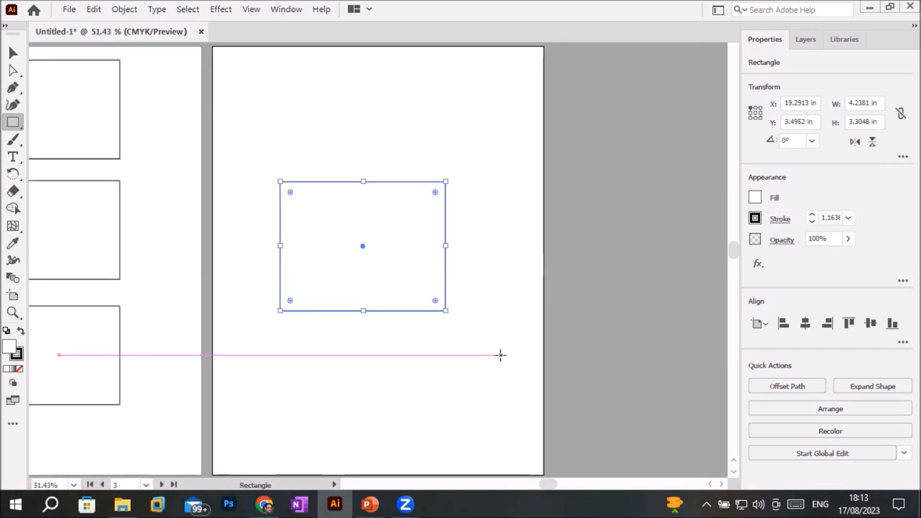
pyautogui.press('ctrl')
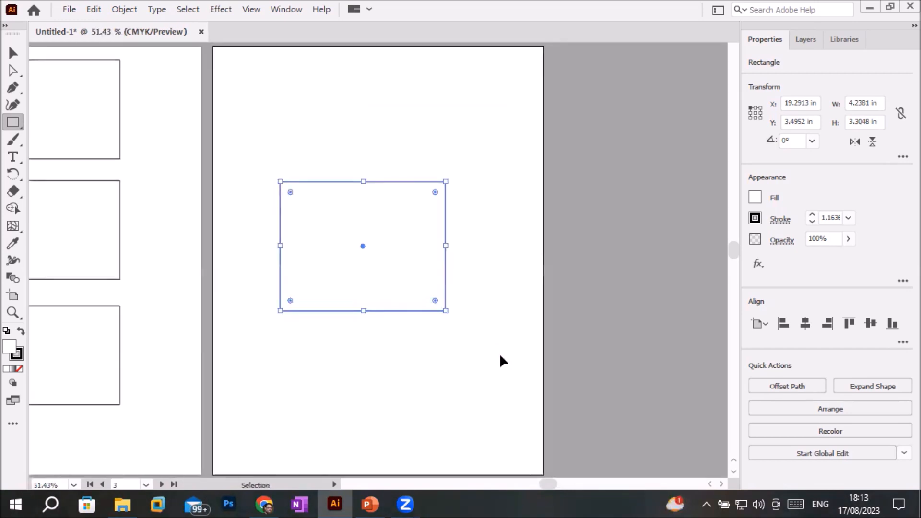
pyautogui.hotkey('ctrl', 'alt', '0')
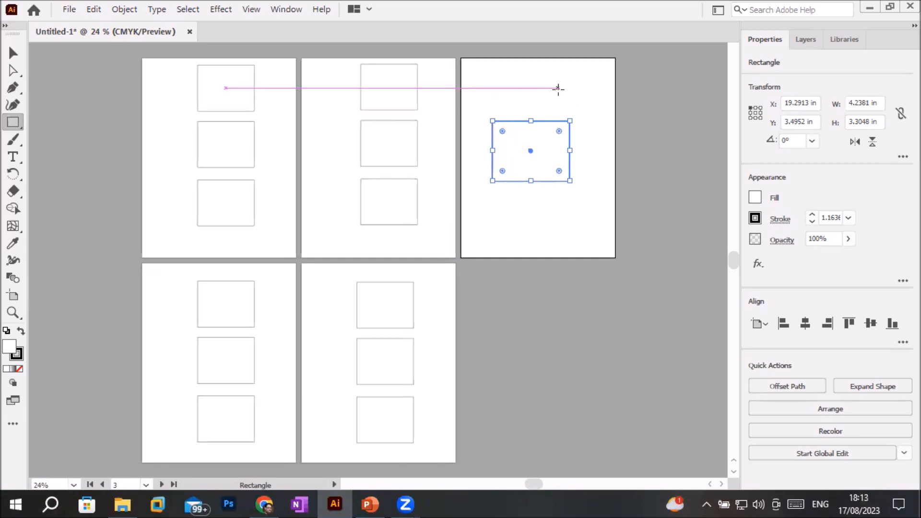
# Step: Zoom in on the rectangle on the third artboard, and zoom far out until all artboards appear small
pyautogui.keyDown('alt'); pyautogui.scroll(3, 555, 125); pyautogui.keyUp('alt')
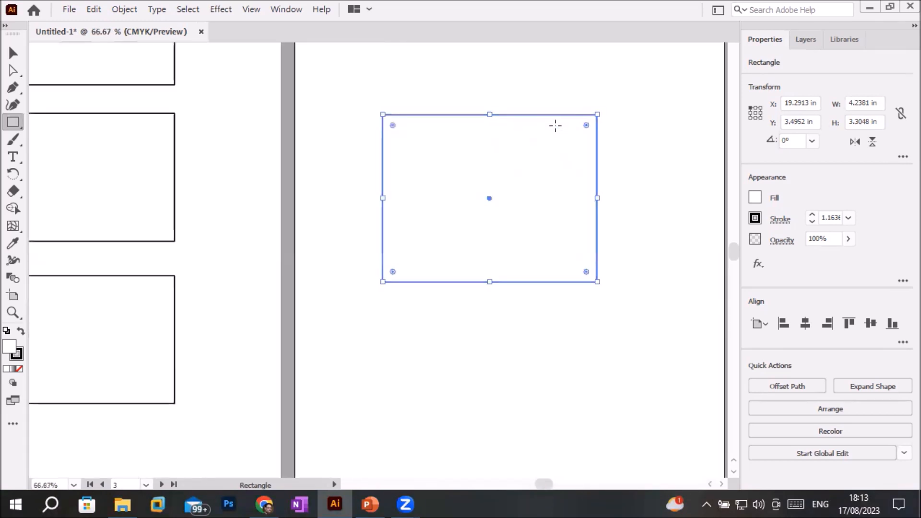
pyautogui.keyDown('alt'); pyautogui.scroll(-2, 555, 125); pyautogui.keyUp('alt')
pyautogui.keyDown('alt'); pyautogui.scroll(-3, 555, 126); pyautogui.keyUp('alt')
pyautogui.keyDown('alt'); pyautogui.scroll(-2, 552, 99); pyautogui.keyUp('alt')
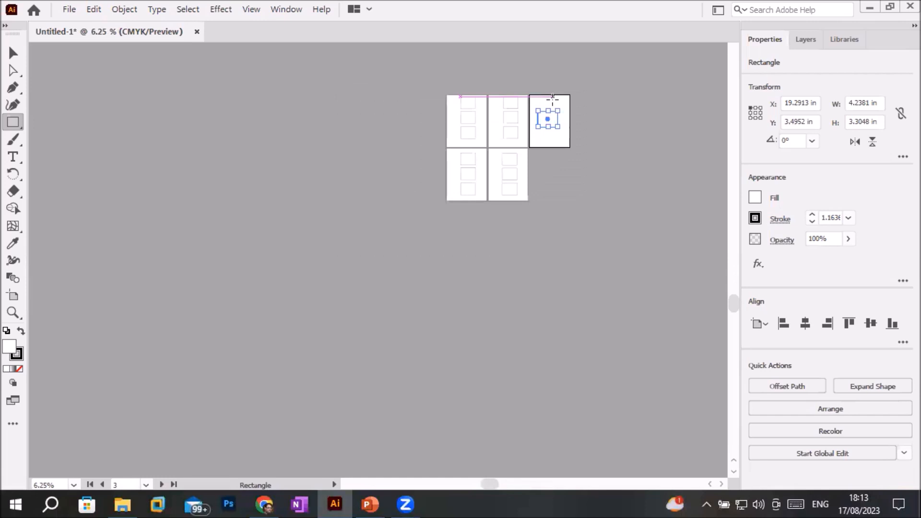
# Step: Zoom repeatedly between a distant view of all artboards and a 33.33% view of the rectangle on the third artboard
pyautogui.keyDown('alt'); pyautogui.scroll(-1, 555, 93); pyautogui.keyUp('alt')
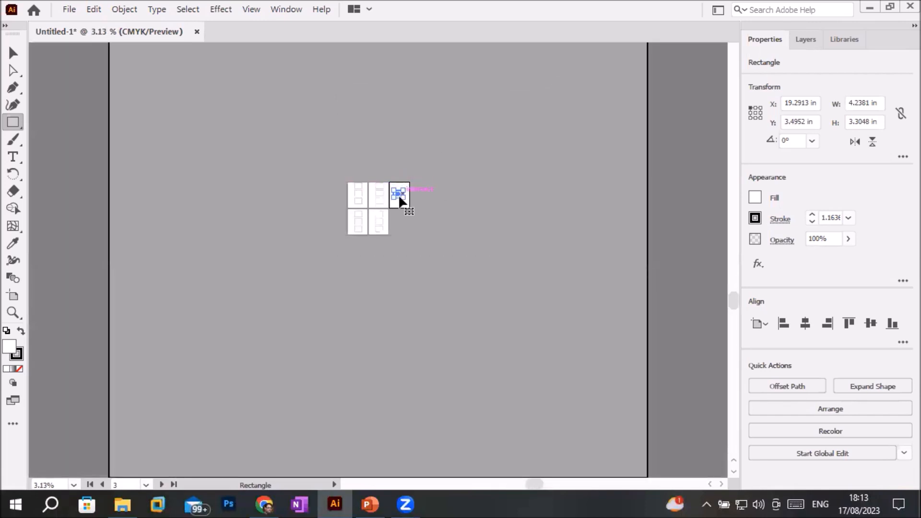
pyautogui.keyDown('alt'); pyautogui.scroll(5, 399, 197); pyautogui.keyUp('alt')
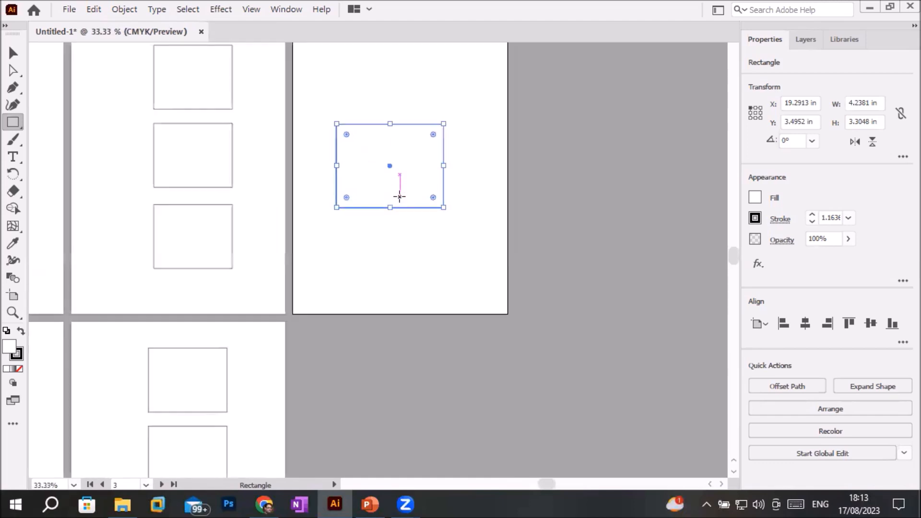
pyautogui.keyDown('alt'); pyautogui.scroll(1, 399, 197); pyautogui.keyUp('alt')
pyautogui.keyDown('alt'); pyautogui.scroll(-5, 399, 196); pyautogui.keyUp('alt')
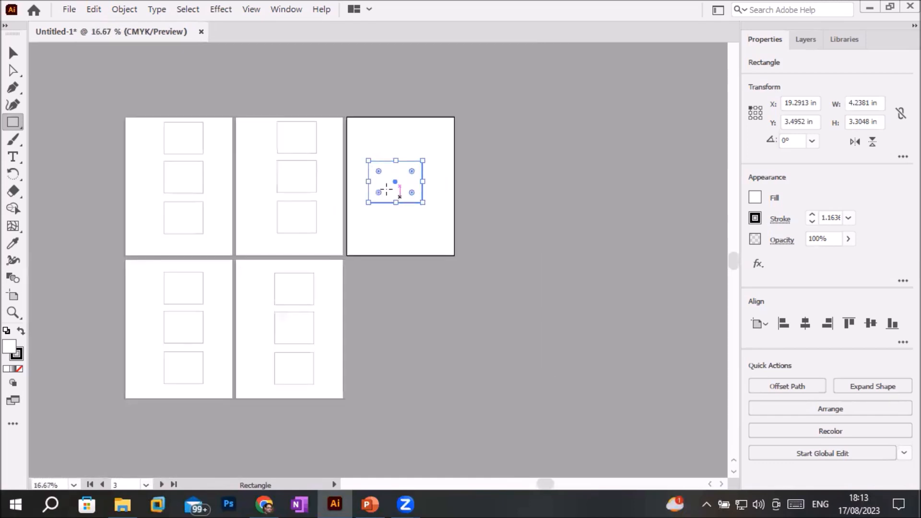
pyautogui.keyDown('alt'); pyautogui.scroll(-1, 384, 186); pyautogui.keyUp('alt')
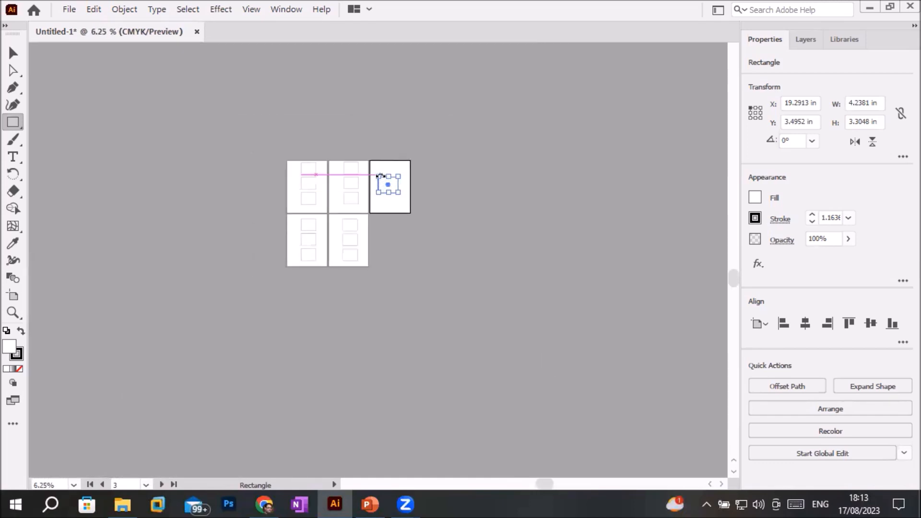
pyautogui.keyDown('alt'); pyautogui.scroll(5, 383, 186); pyautogui.keyUp('alt')
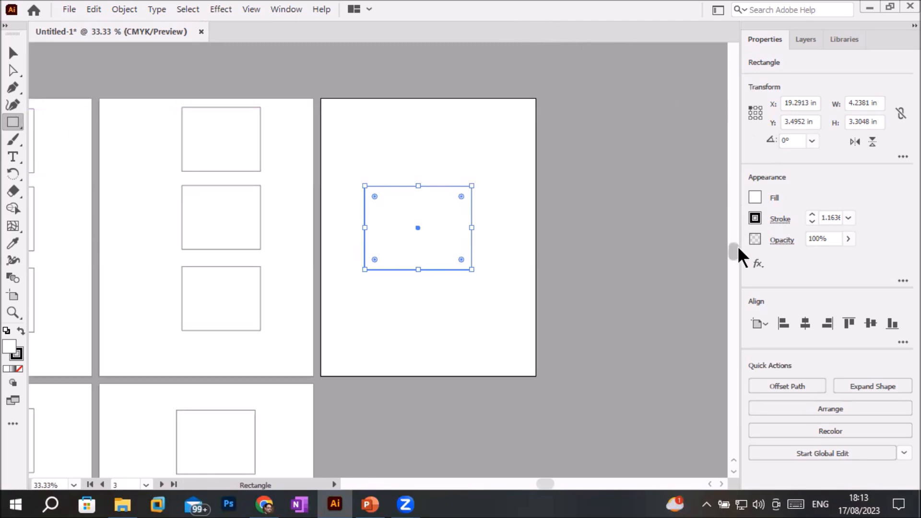
pyautogui.moveTo(737, 253)
pyautogui.mouseDown()
pyautogui.moveTo(741, 199)
pyautogui.moveTo(743, 315)
pyautogui.moveTo(744, 192)
pyautogui.moveTo(751, 299)
pyautogui.moveTo(748, 217)
pyautogui.moveTo(749, 266)
pyautogui.moveTo(747, 254)
pyautogui.mouseUp()
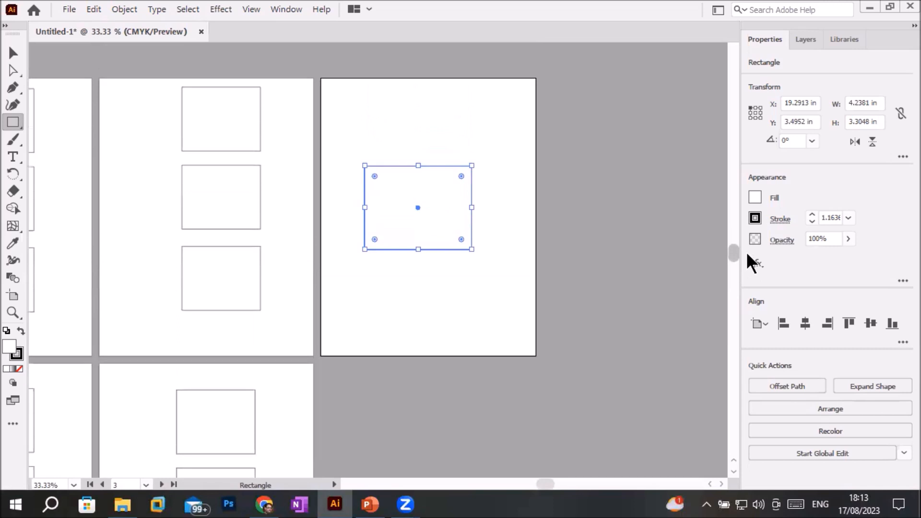
# Step: Switch Zoom with Mouse Wheel off and back on in the General preferences and accept the settings
pyautogui.click(94, 8)
pyautogui.moveTo(175, 465)
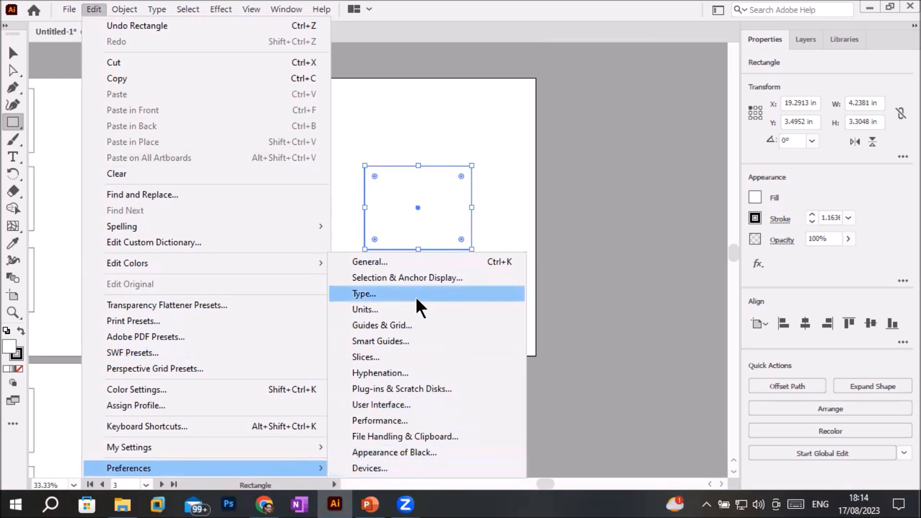
pyautogui.click(407, 259)
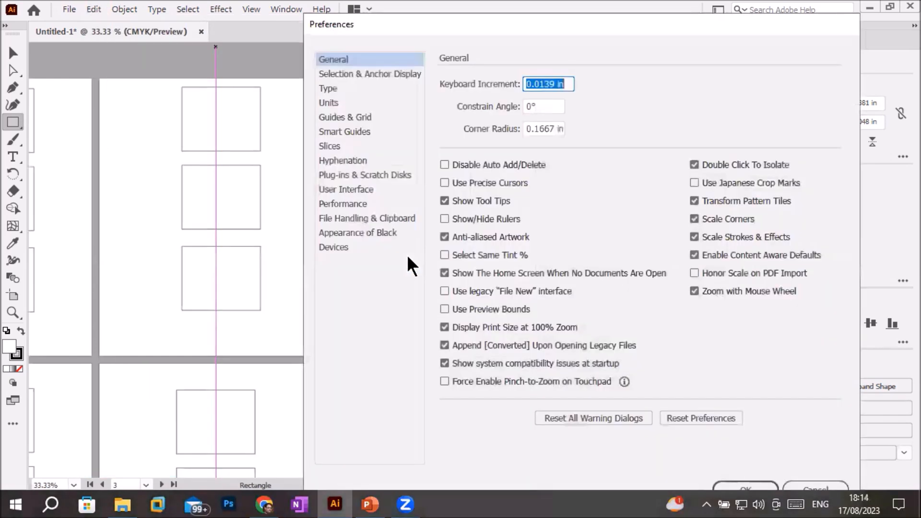
pyautogui.click(694, 291)
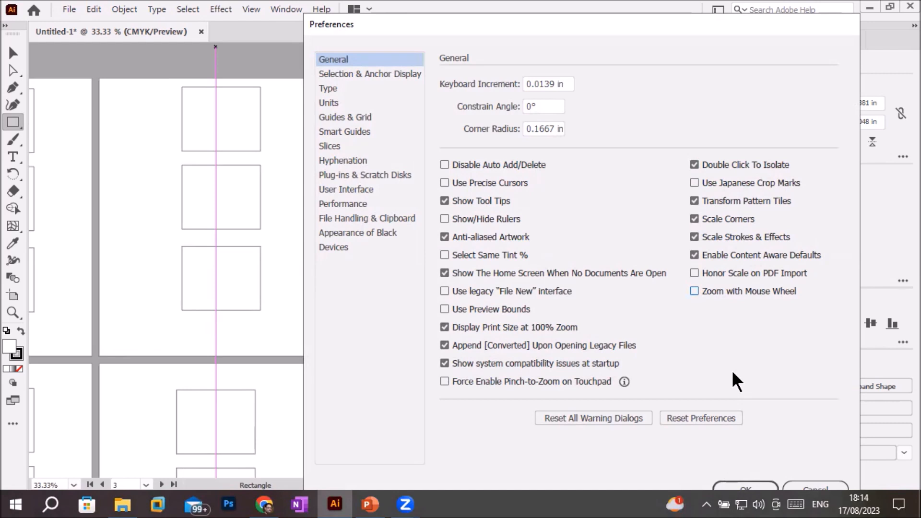
pyautogui.click(695, 291)
pyautogui.click(745, 485)
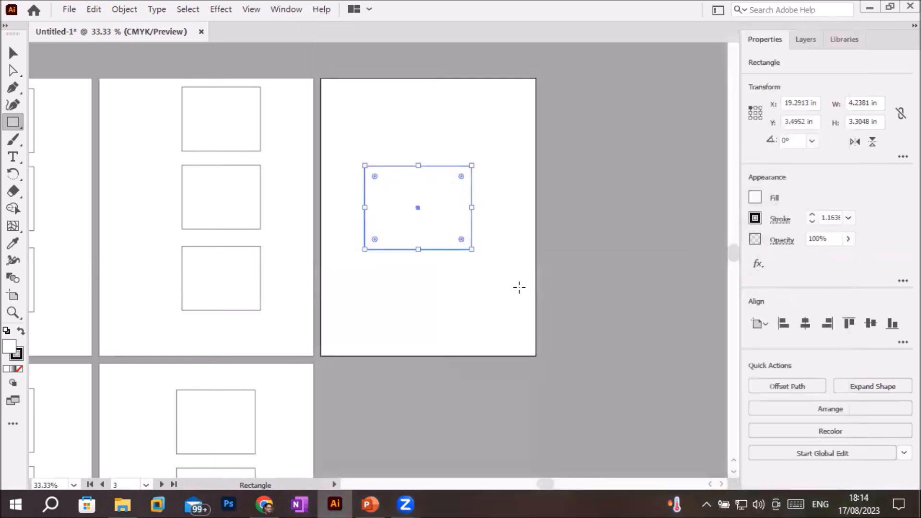
# Step: Test zooming in and out around the third artboard's rectangle using only the mouse wheel
pyautogui.scroll(3, 367, 161)
pyautogui.scroll(-7, 370, 166)
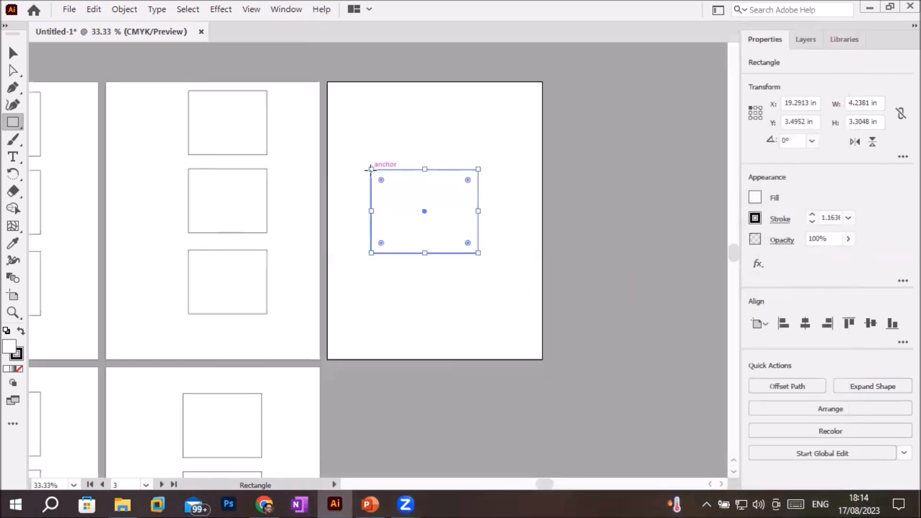
pyautogui.scroll(6, 370, 169)
pyautogui.scroll(-6, 371, 169)
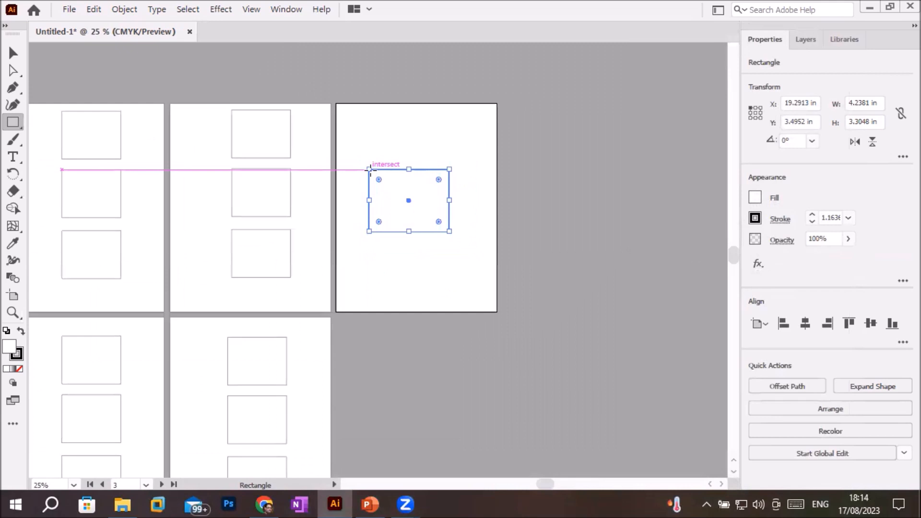
pyautogui.scroll(6, 371, 168)
pyautogui.scroll(-2, 370, 168)
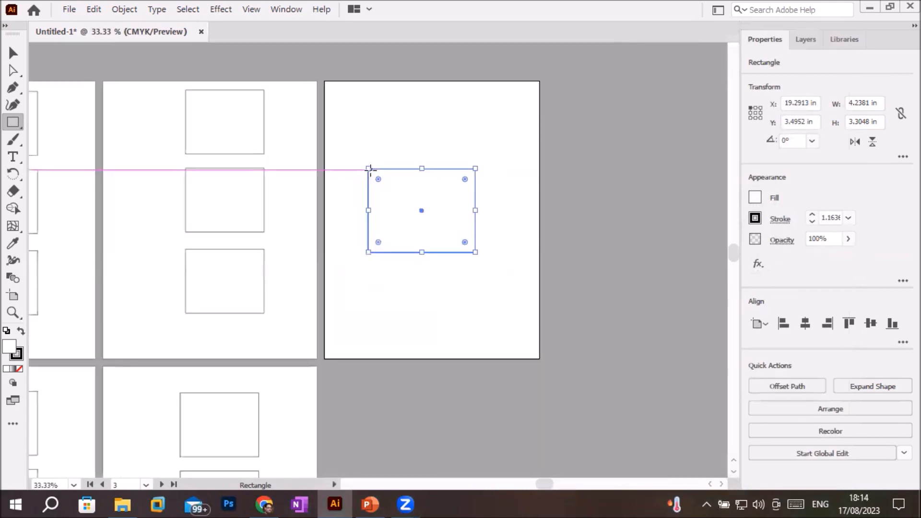
# Step: Disable Zoom with Mouse Wheel in the General preferences
pyautogui.click(90, 10)
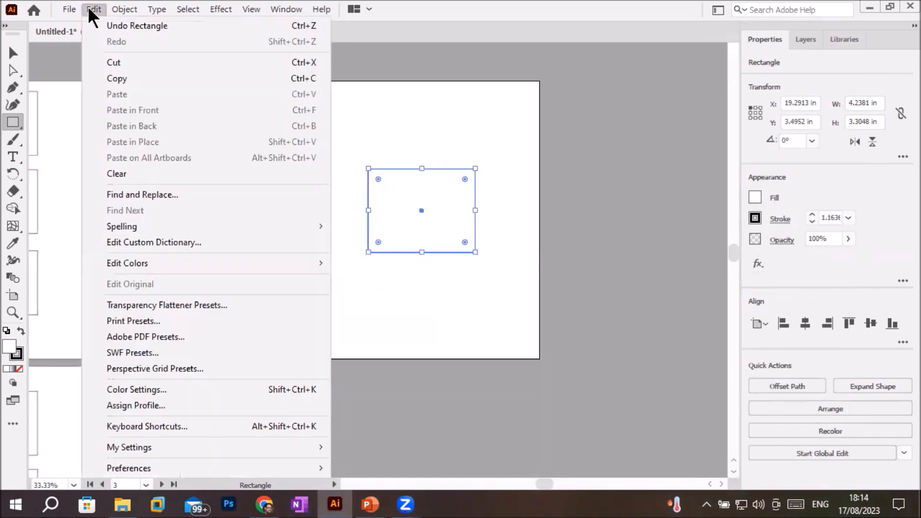
pyautogui.moveTo(168, 471)
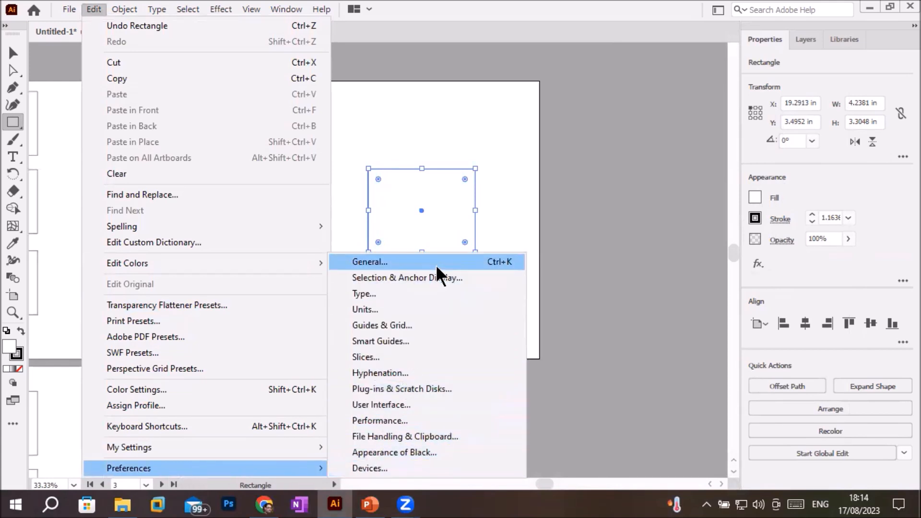
pyautogui.click(492, 261)
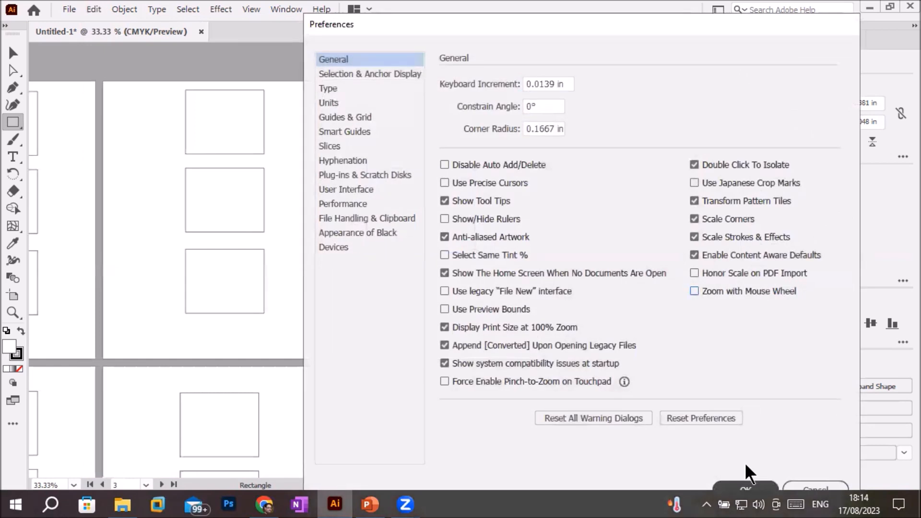
pyautogui.click(745, 485)
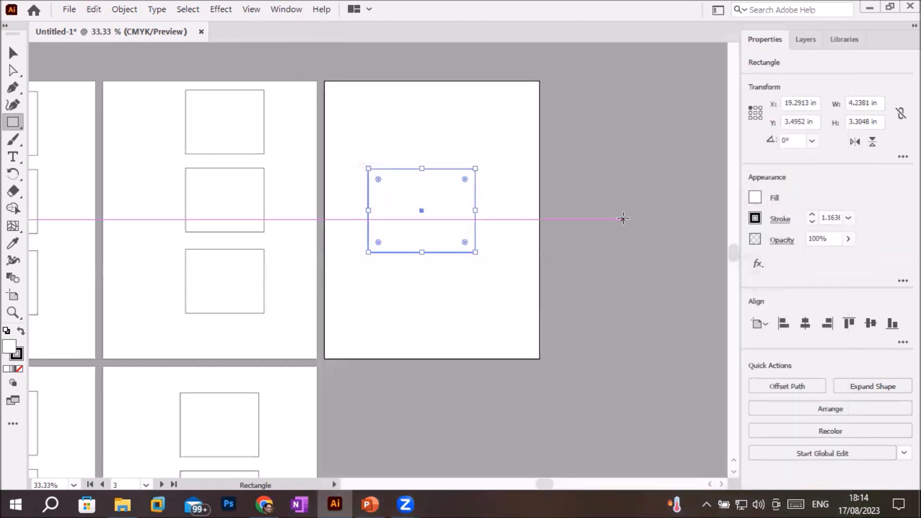
# Step: Test vertical panning between the upper and lower artboard rows at 33.33% zoom
pyautogui.scroll(-5, 623, 218)
pyautogui.scroll(-2, 623, 218)
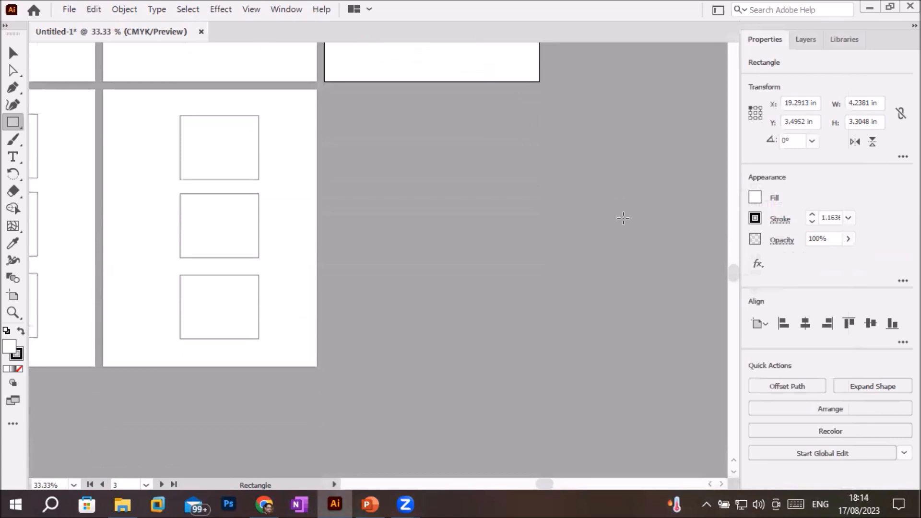
pyautogui.scroll(5, 623, 218)
pyautogui.scroll(8, 497, 216)
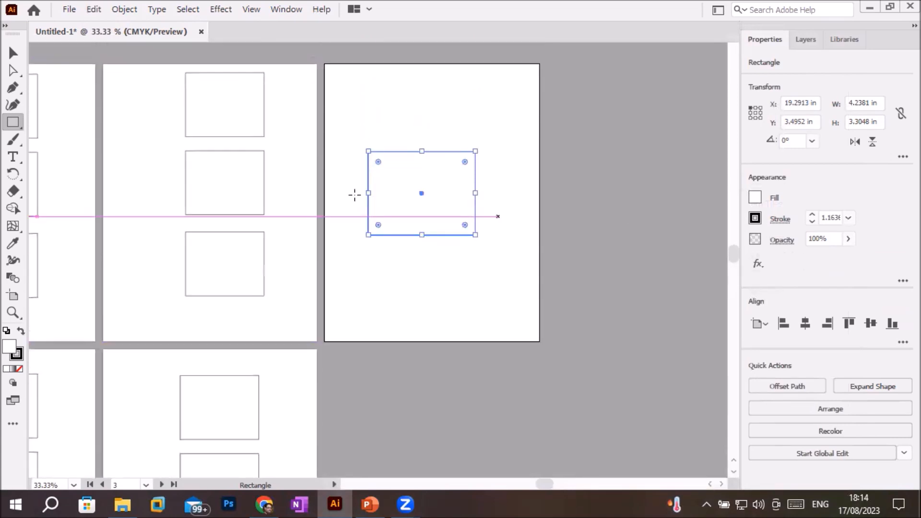
pyautogui.scroll(-8, 327, 177)
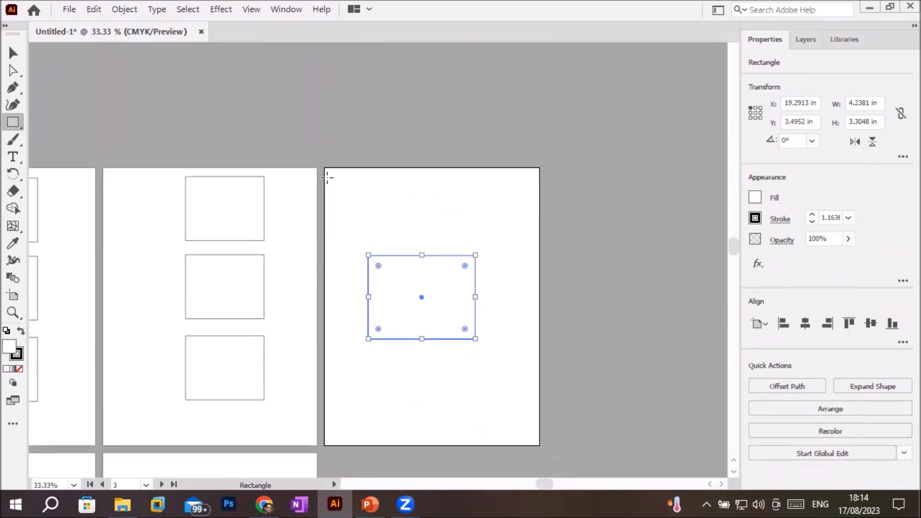
pyautogui.scroll(-5, 328, 177)
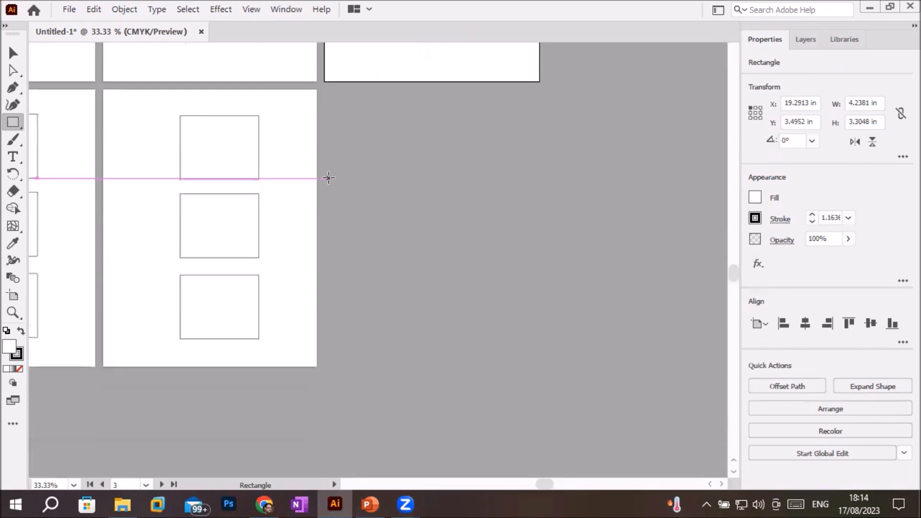
pyautogui.scroll(11, 326, 185)
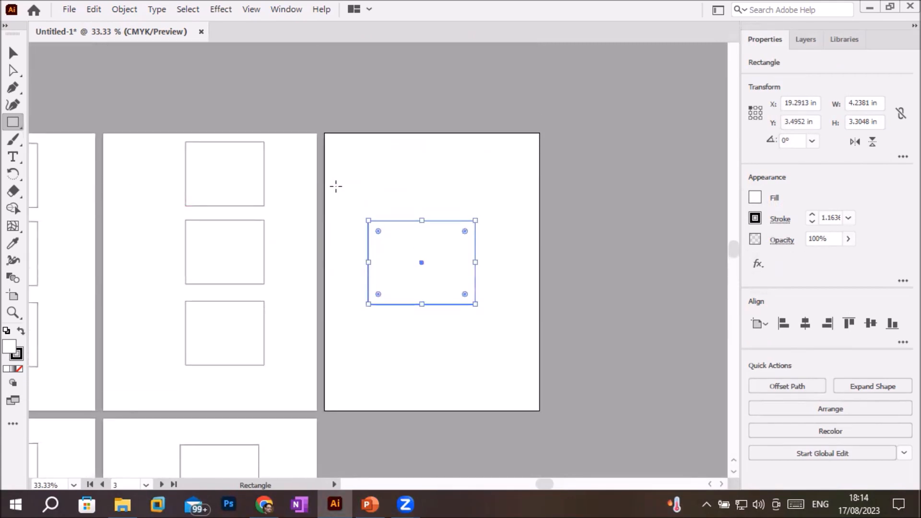
# Step: Zoom out to 6.25% and back in to 25%, and pan vertically over both artboard rows
pyautogui.scroll(-5, 336, 186)
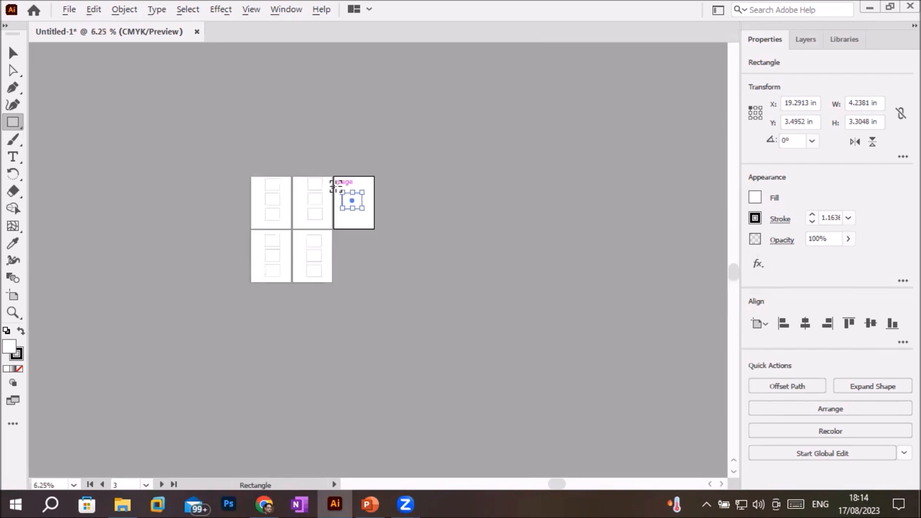
pyautogui.scroll(4, 218, 185)
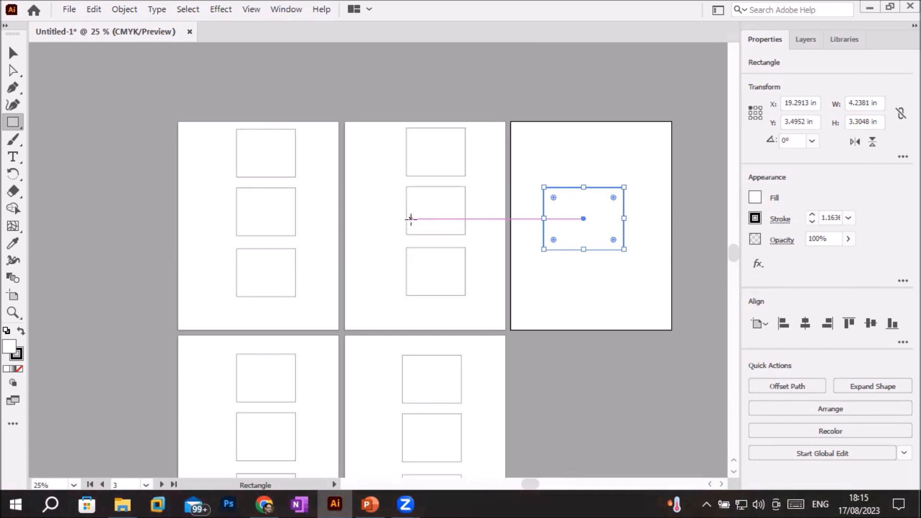
pyautogui.scroll(3, 533, 214)
pyautogui.scroll(-7, 533, 215)
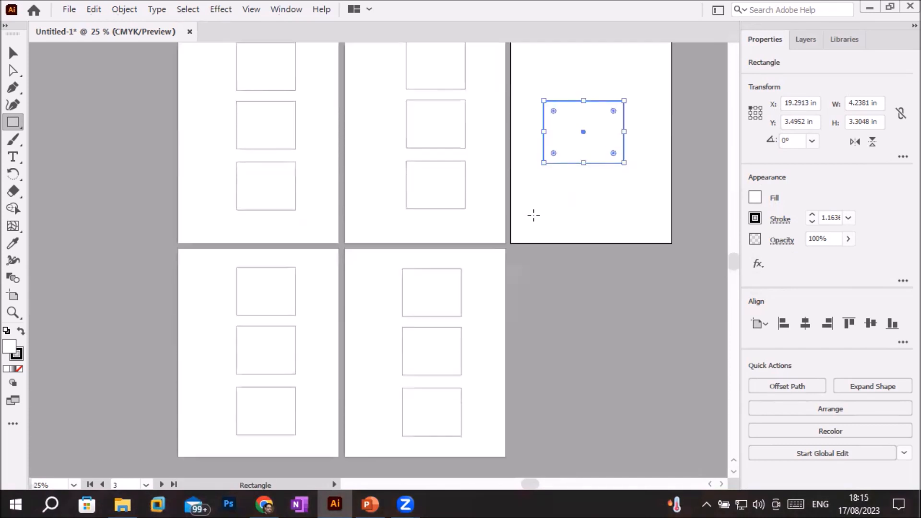
pyautogui.scroll(-10, 533, 216)
pyautogui.scroll(2, 534, 216)
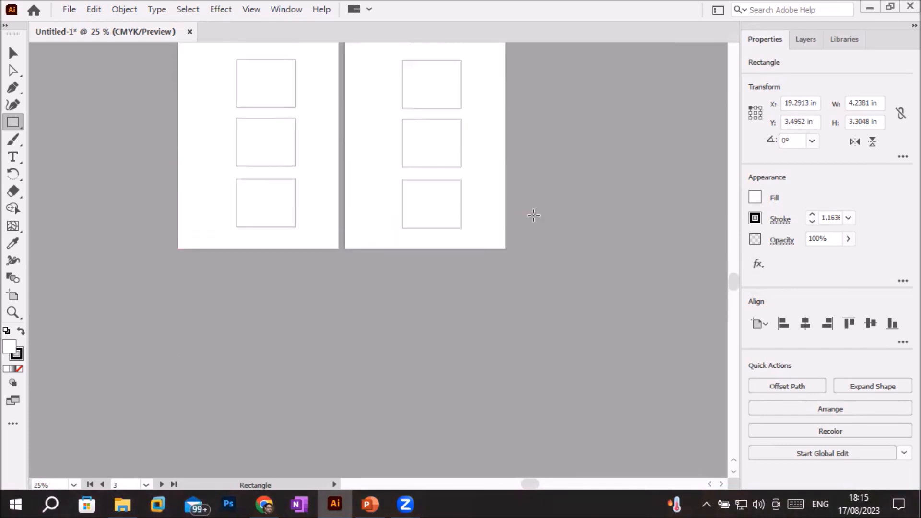
pyautogui.scroll(11, 533, 215)
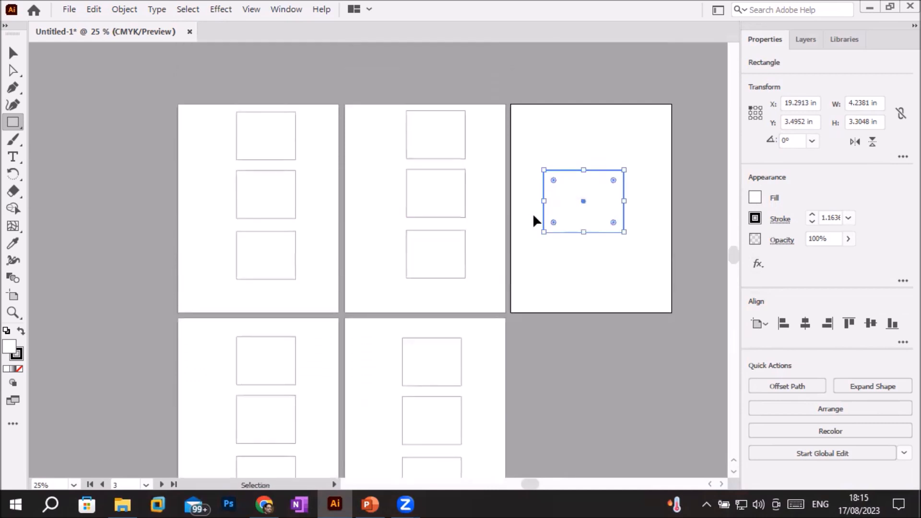
# Step: Pan the view sideways across the artboards in both directions, and up and down past both rows
pyautogui.hscroll(8, 533, 215)
pyautogui.hscroll(-3, 534, 215)
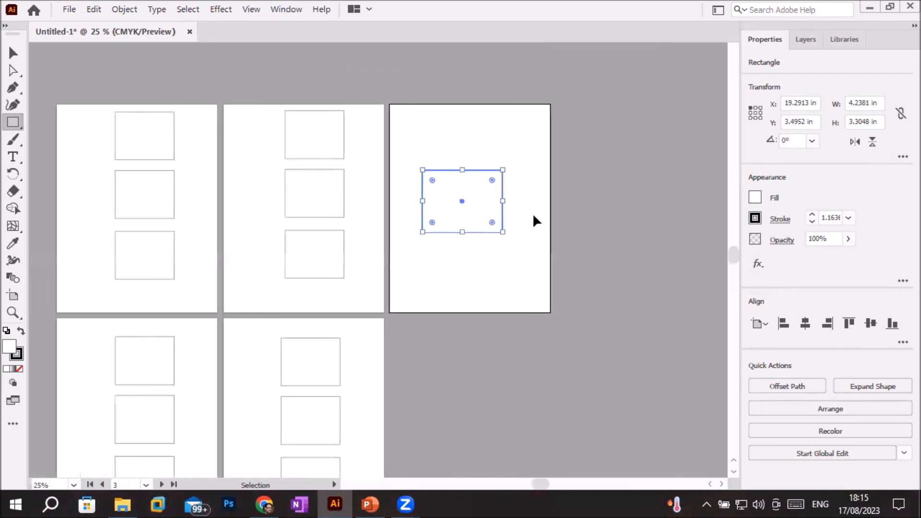
pyautogui.hscroll(-13, 533, 215)
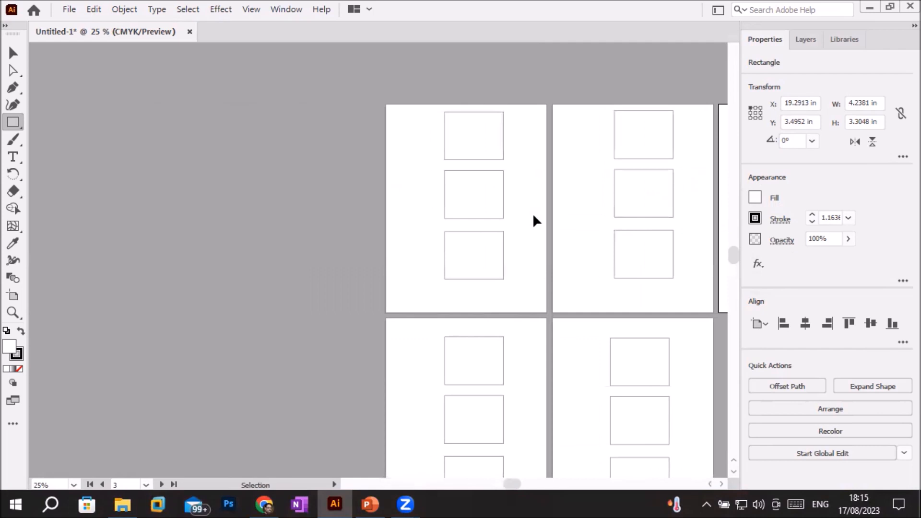
pyautogui.hscroll(10, 533, 216)
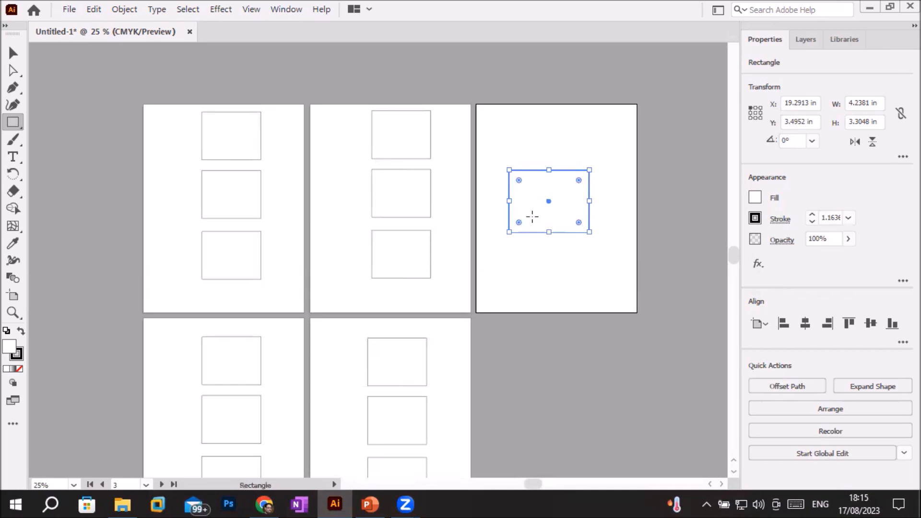
pyautogui.scroll(6, 532, 217)
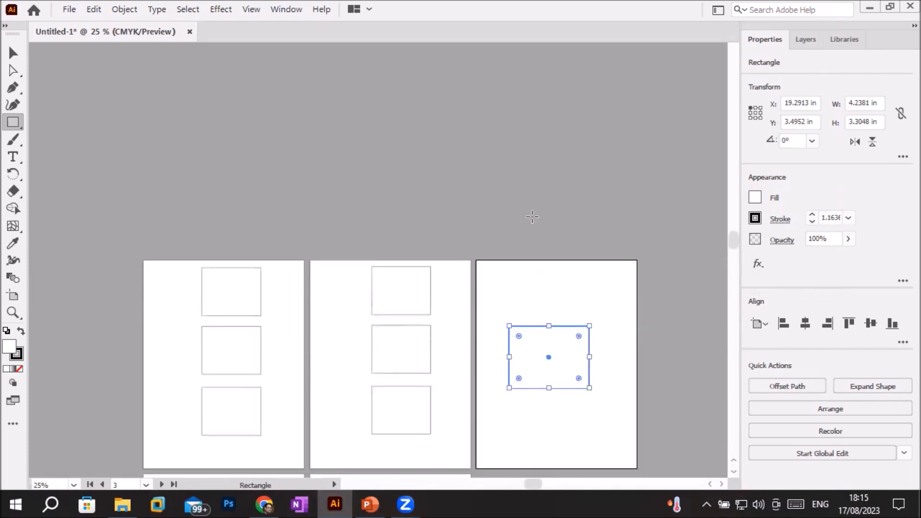
pyautogui.scroll(-17, 532, 217)
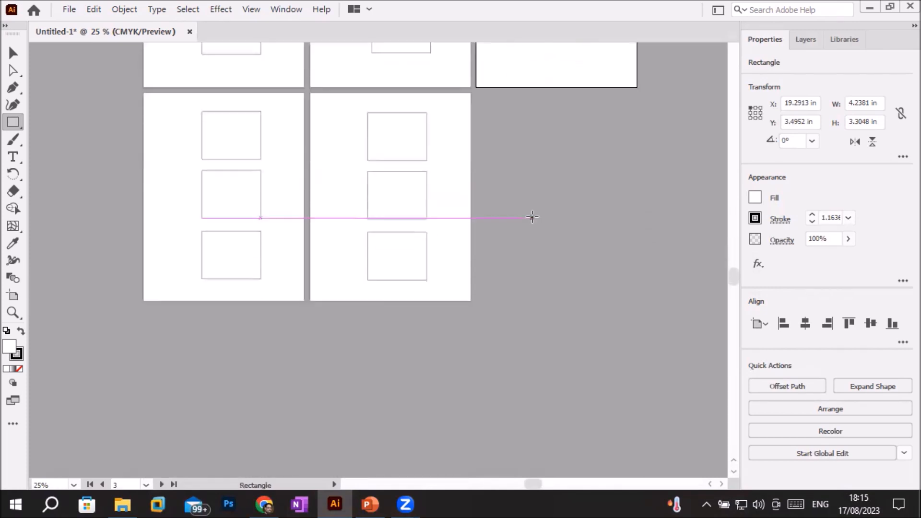
pyautogui.scroll(9, 532, 217)
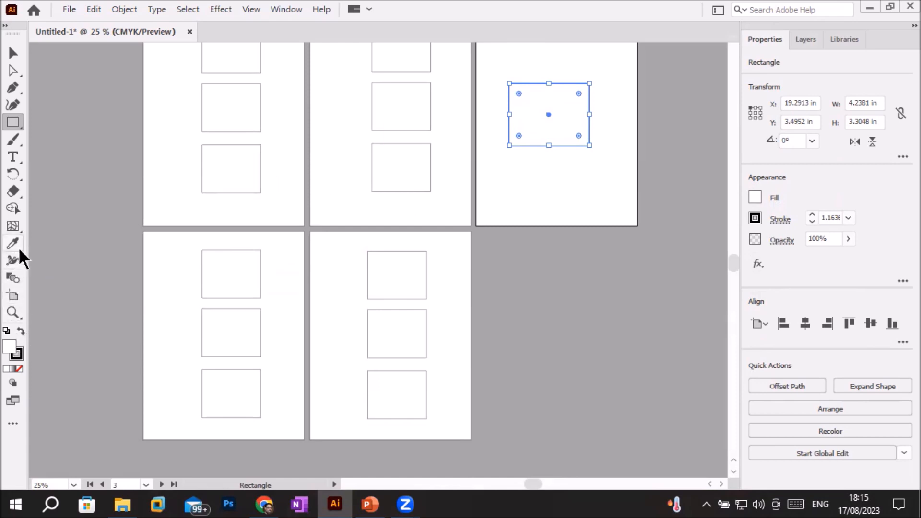
# Step: Switch the toolbar from the Basic to the Advanced tool set
pyautogui.click(13, 424)
pyautogui.click(208, 22)
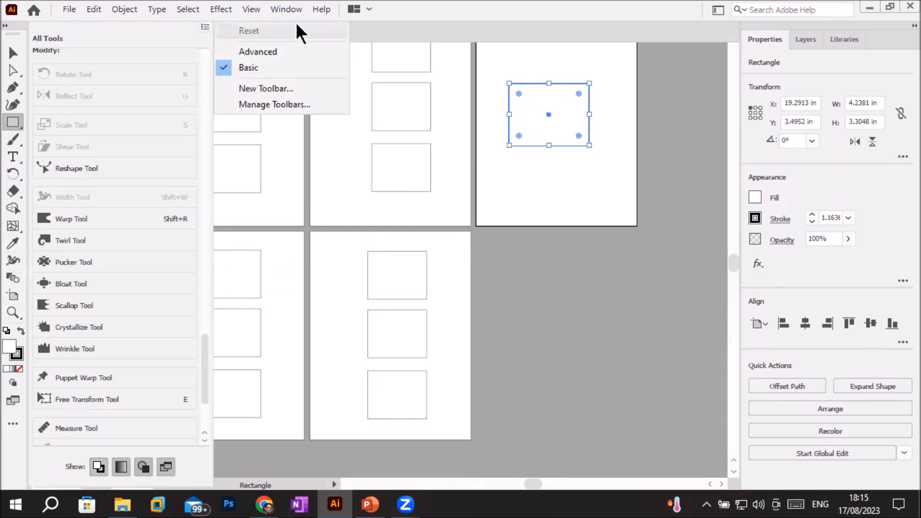
pyautogui.click(290, 53)
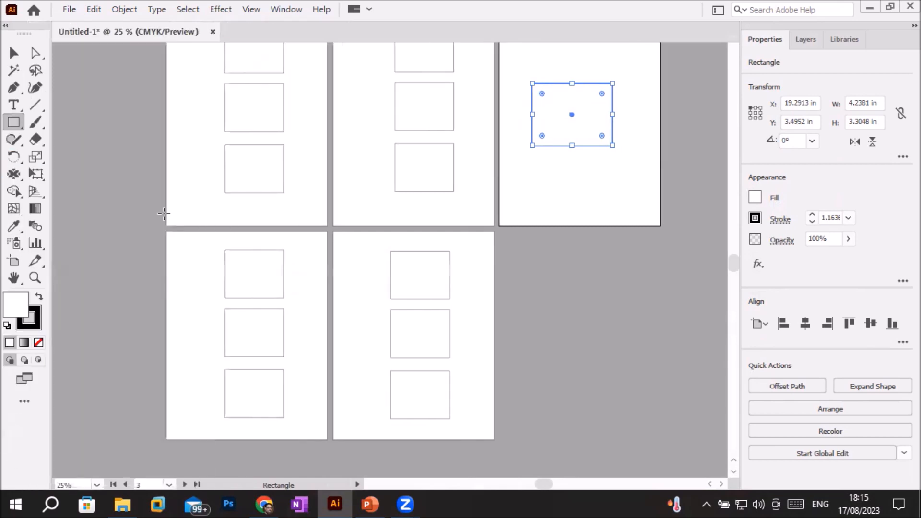
# Step: Reposition the view with the Hand tool and pan vertically over both artboard rows at 25% zoom
pyautogui.click(13, 278)
pyautogui.moveTo(245, 161); pyautogui.dragTo(233, 194)
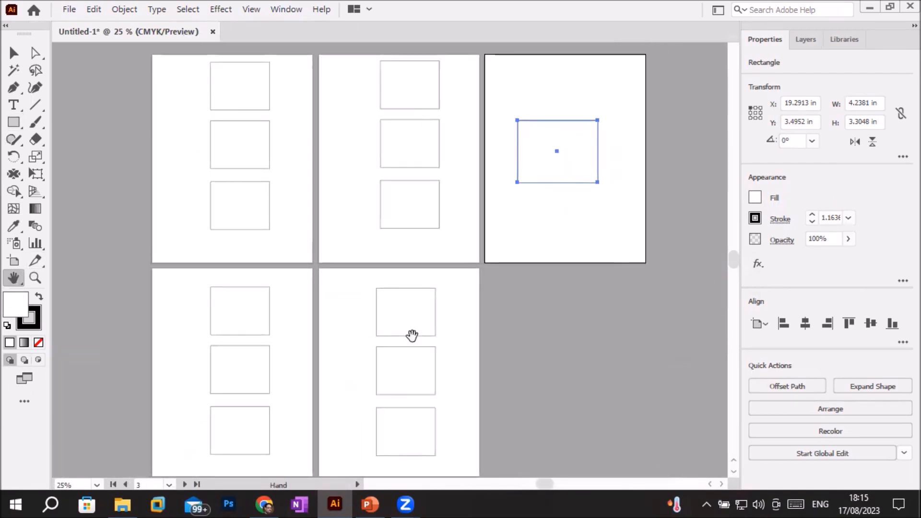
pyautogui.scroll(-3, 343, 246)
pyautogui.scroll(-7, 343, 246)
pyautogui.scroll(13, 341, 245)
pyautogui.scroll(-2, 340, 244)
pyautogui.scroll(-3, 340, 245)
pyautogui.scroll(3, 339, 245)
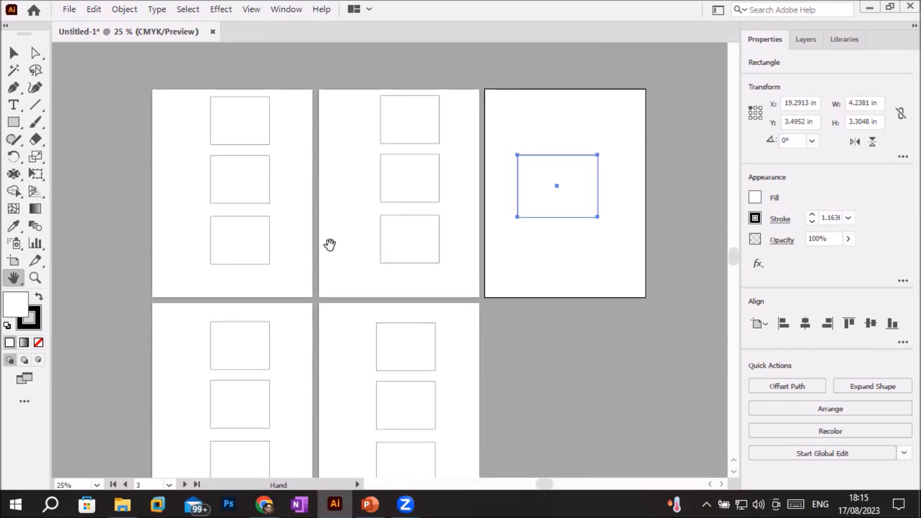
pyautogui.scroll(-3, 330, 245)
pyautogui.scroll(3, 329, 244)
# Step: Pan the view sideways past the third artboard and back over the upper artboard row
pyautogui.hscroll(10, 330, 243)
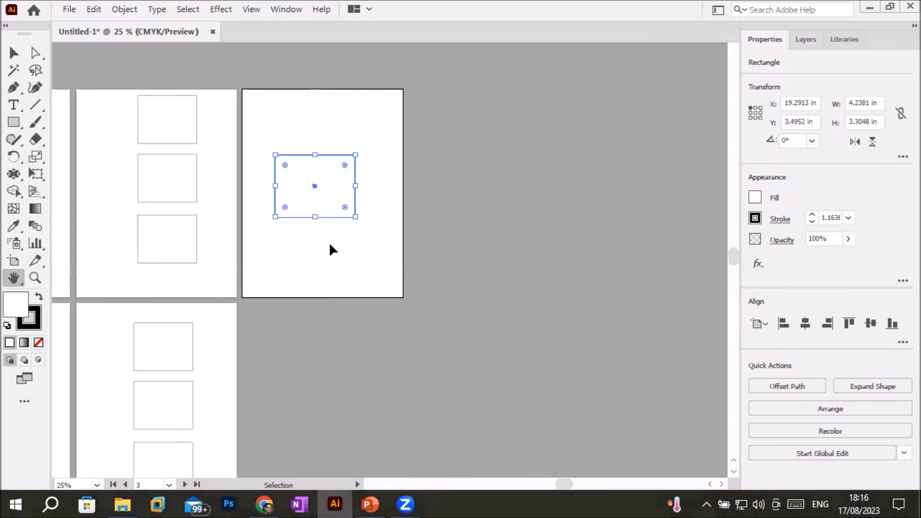
pyautogui.hscroll(-15, 330, 245)
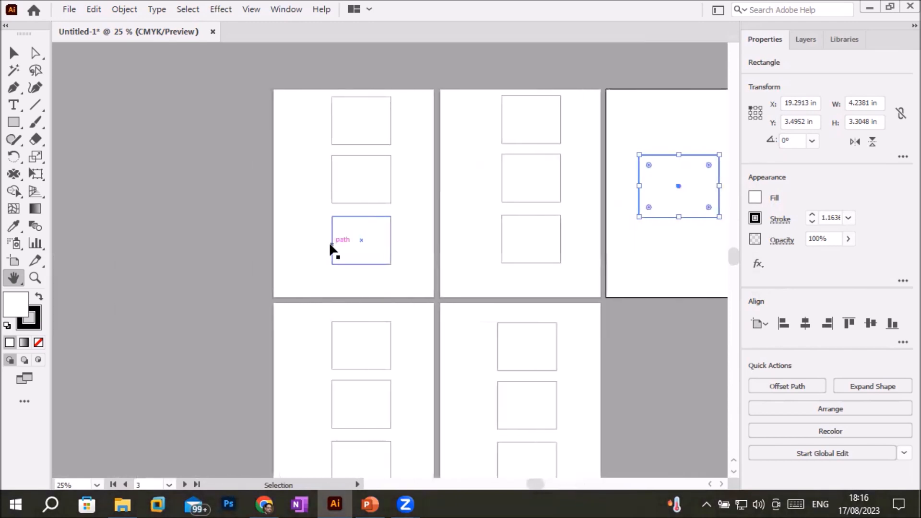
pyautogui.hscroll(3, 330, 247)
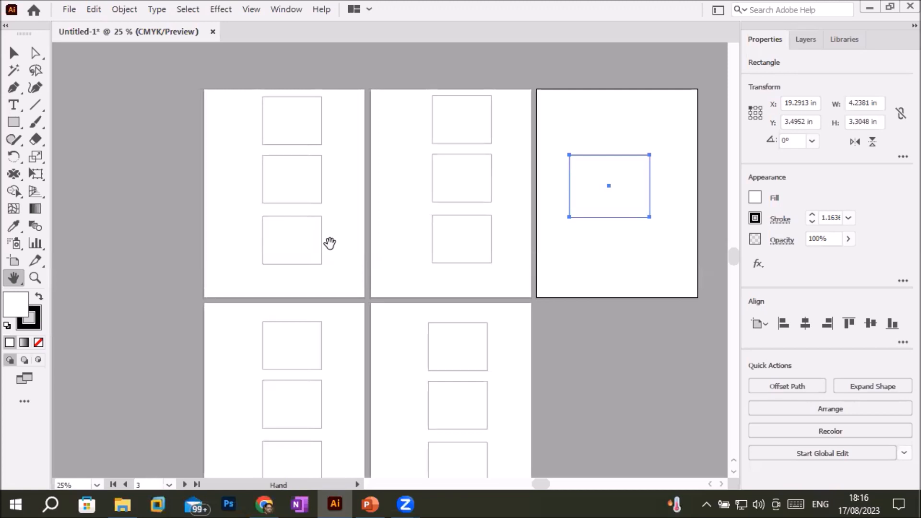
# Step: Zoom out to 8.33% and in to 150% repeatedly around the lowest rectangle on the first upper artboard
pyautogui.scroll(-3, 330, 244)
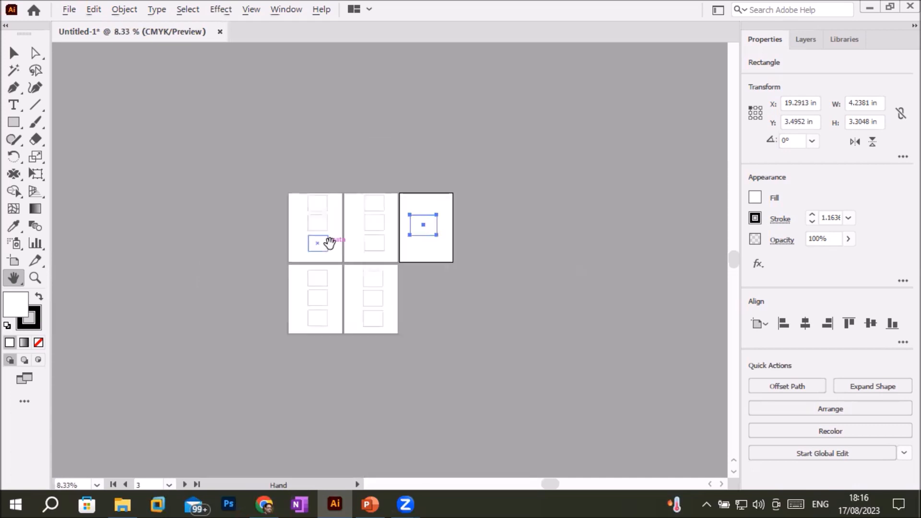
pyautogui.scroll(7, 330, 244)
pyautogui.scroll(-4, 330, 244)
pyautogui.scroll(5, 330, 244)
pyautogui.scroll(-5, 330, 244)
pyautogui.scroll(5, 330, 244)
pyautogui.scroll(-5, 330, 244)
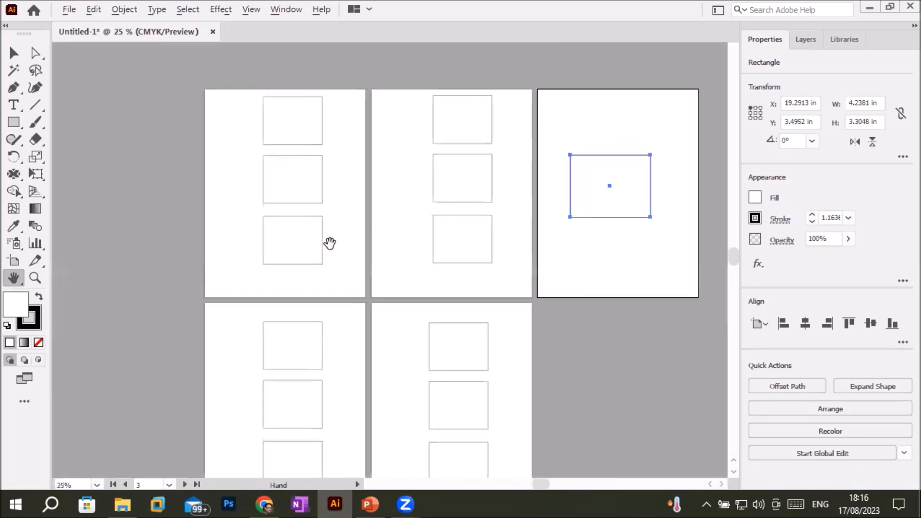
pyautogui.scroll(4, 330, 244)
pyautogui.scroll(-3, 330, 243)
pyautogui.scroll(4, 330, 244)
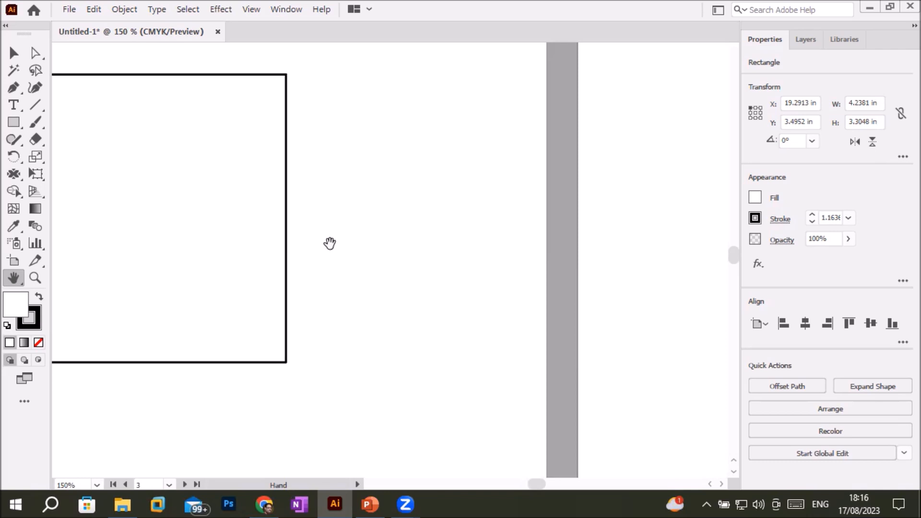
# Step: Pan up and down along the first upper artboard's rectangles at 150% zoom
pyautogui.scroll(-1, 330, 244)
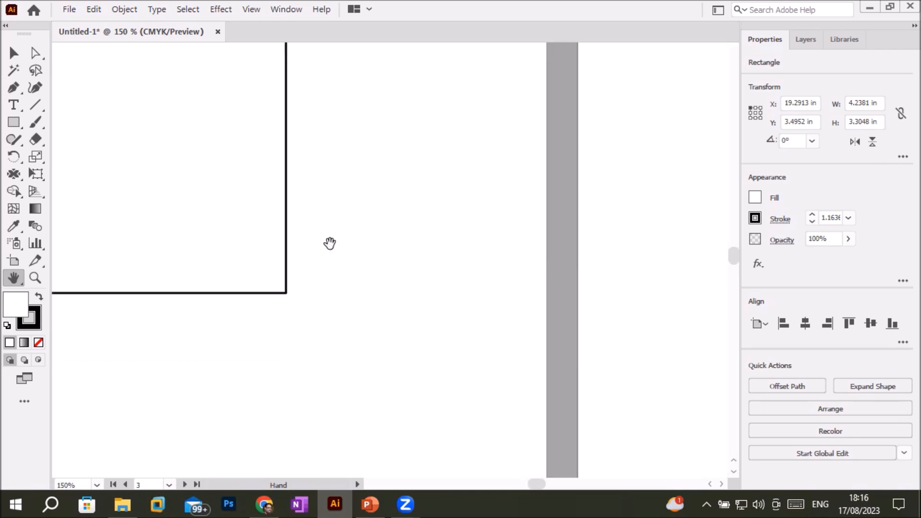
pyautogui.scroll(-4, 330, 243)
pyautogui.scroll(4, 330, 243)
pyautogui.scroll(10, 330, 244)
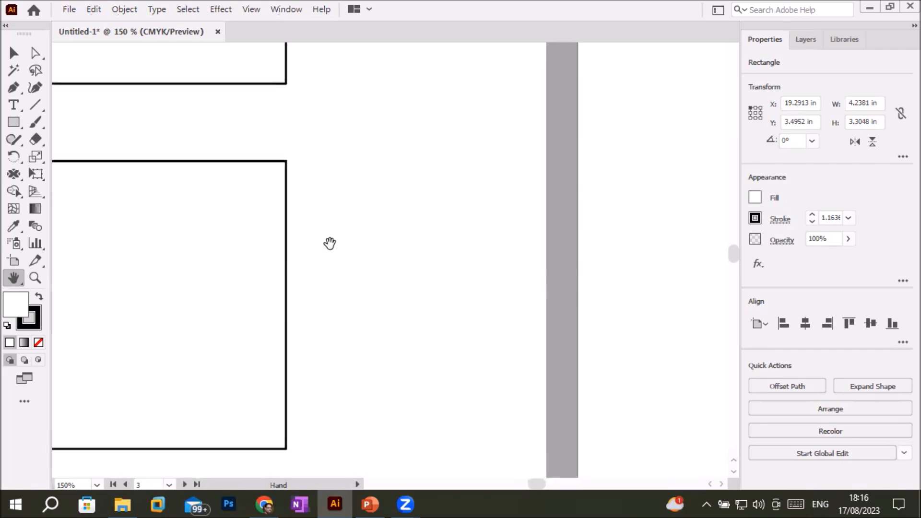
pyautogui.scroll(5, 330, 244)
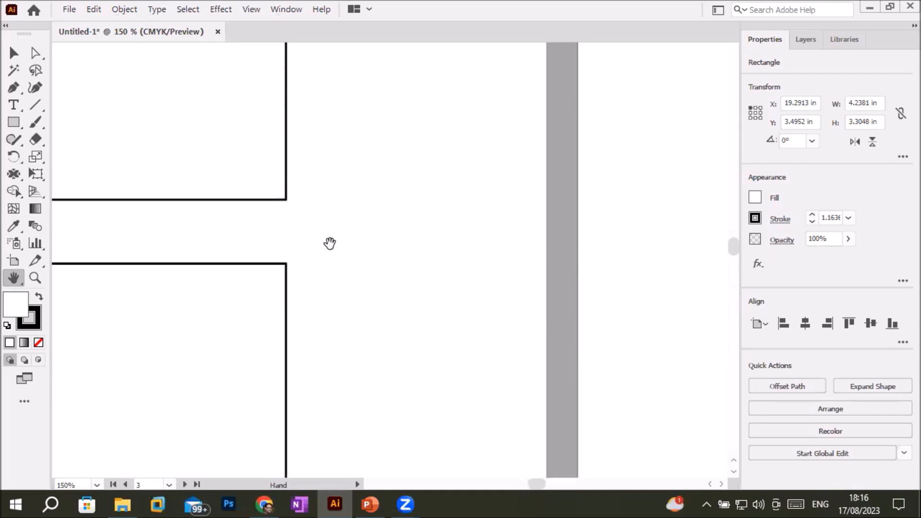
pyautogui.scroll(-2, 331, 244)
pyautogui.scroll(-6, 330, 244)
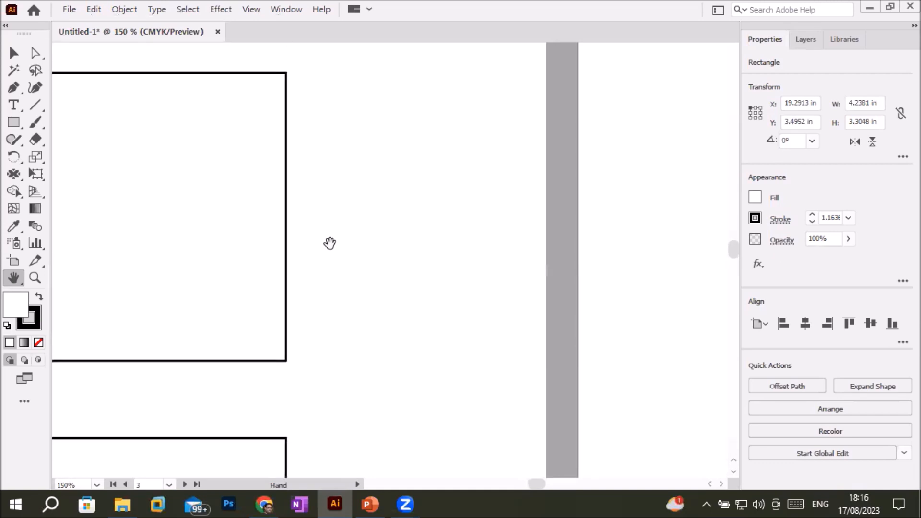
pyautogui.scroll(-8, 330, 244)
pyautogui.scroll(2, 330, 244)
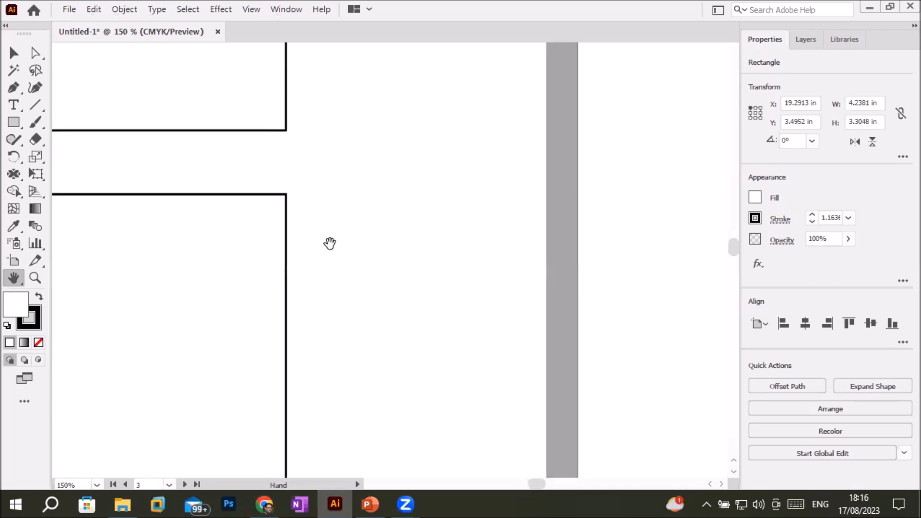
# Step: Pan sideways at 150% zoom to the outer edge of the first upper artboard
pyautogui.hscroll(4, 330, 243)
pyautogui.hscroll(-9, 330, 243)
pyautogui.hscroll(-10, 329, 242)
pyautogui.click(330, 243)
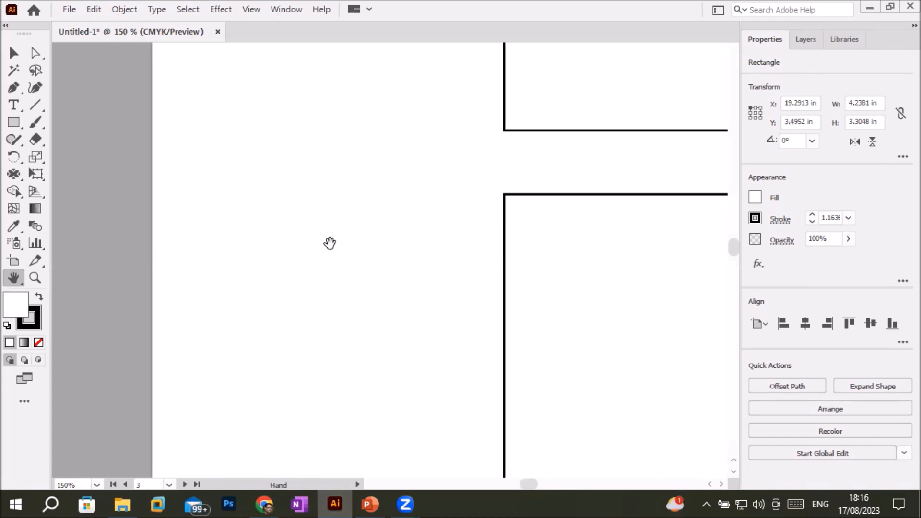
# Step: Zoom back out to 25% around the first artboard
pyautogui.scroll(-6, 329, 243)
pyautogui.scroll(3, 597, 309)
pyautogui.scroll(-3, 597, 309)
pyautogui.scroll(1, 574, 295)
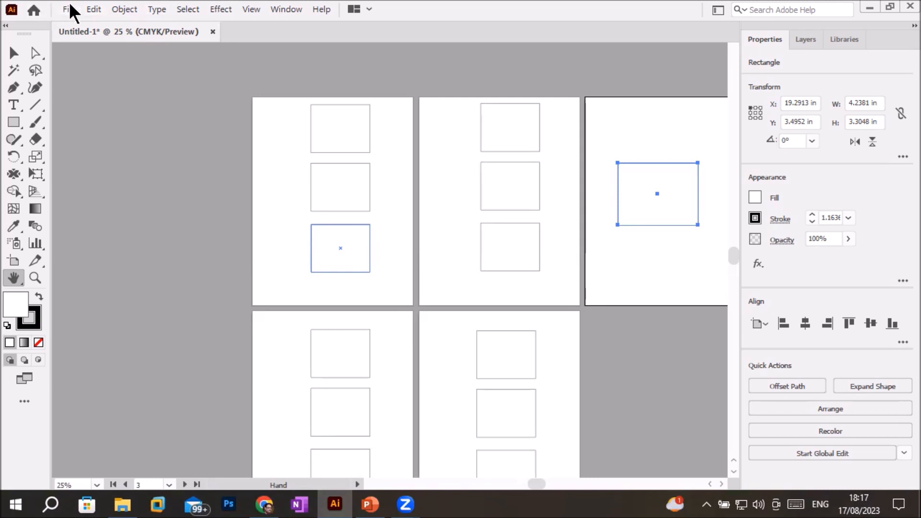
# Step: Enable the Zoom with Mouse Wheel option in the General preferences
pyautogui.click(93, 10)
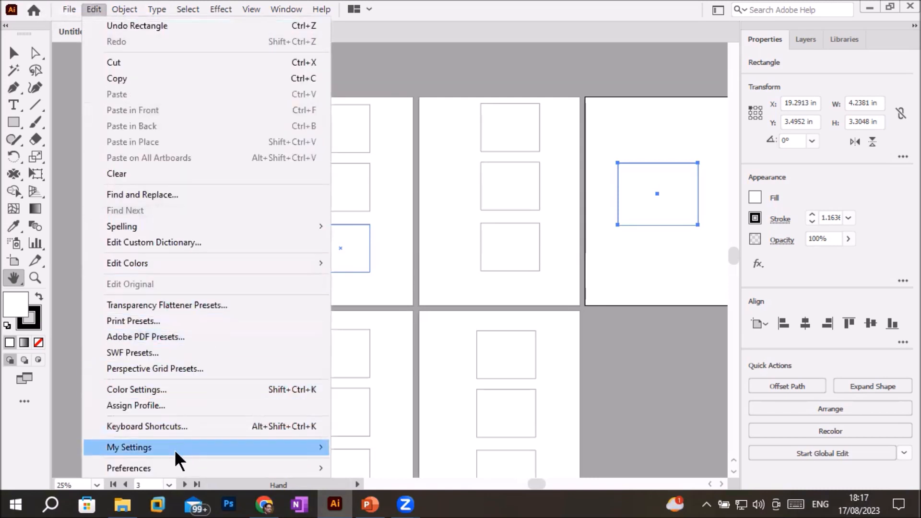
pyautogui.moveTo(221, 468)
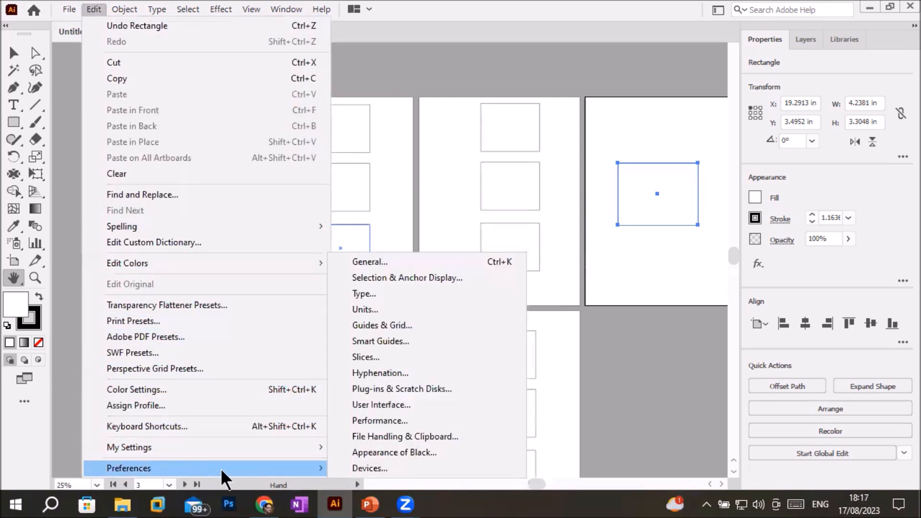
pyautogui.click(422, 261)
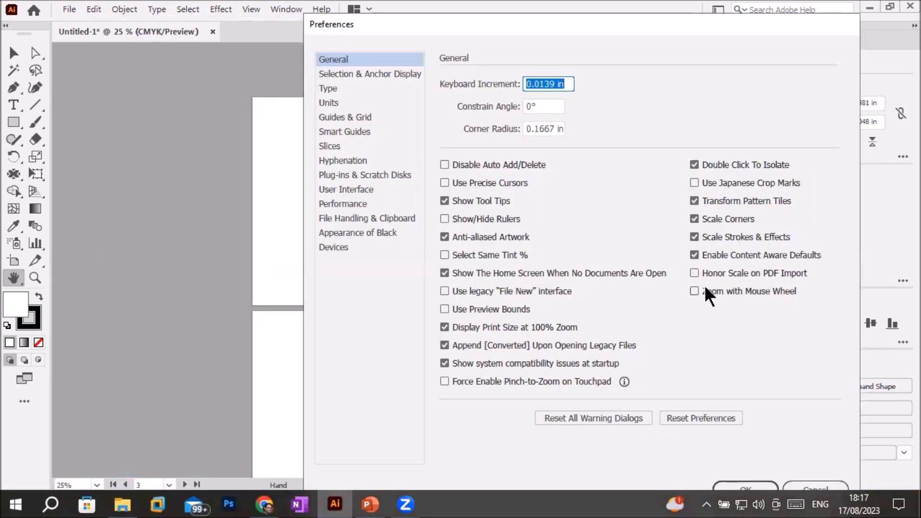
pyautogui.click(706, 288)
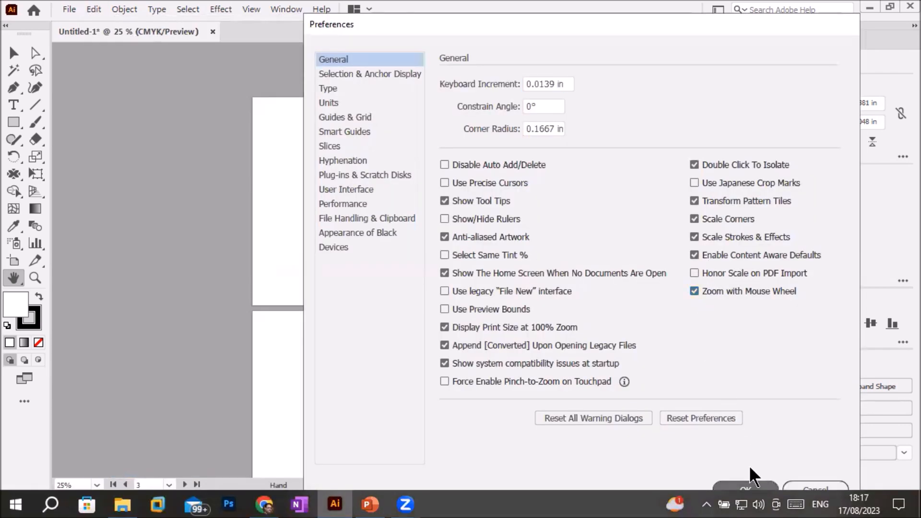
pyautogui.press('Return')
# Step: Test the mouse-wheel zoom by going in to 66.67% and back out to 25% over the artboards
pyautogui.scroll(2, 494, 263)
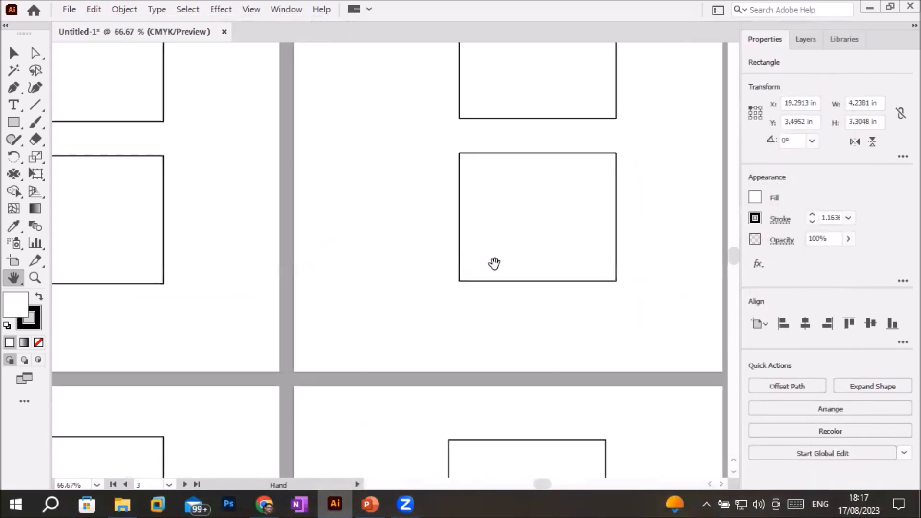
pyautogui.scroll(-3, 495, 264)
pyautogui.scroll(-1, 573, 286)
pyautogui.scroll(5, 572, 286)
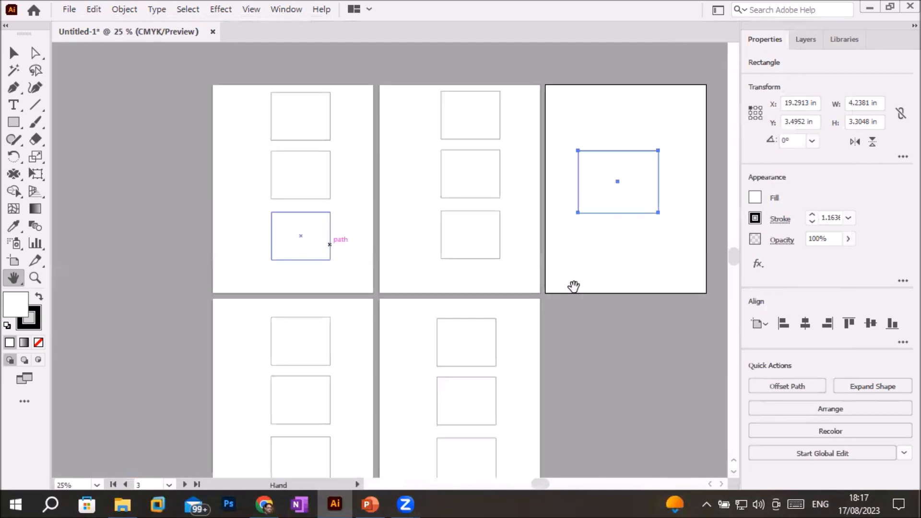
pyautogui.scroll(-3, 574, 286)
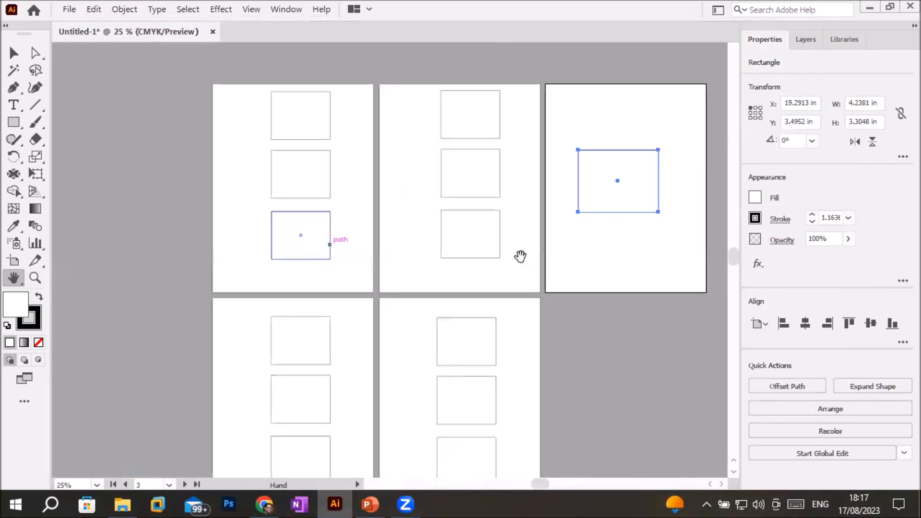
# Step: Pan vertically between the upper and lower artboard rows at 25% with mouse-wheel zoom enabled
pyautogui.scroll(-2, 480, 232)
pyautogui.press('alt')
pyautogui.scroll(-5, 480, 230)
pyautogui.scroll(-2, 480, 231)
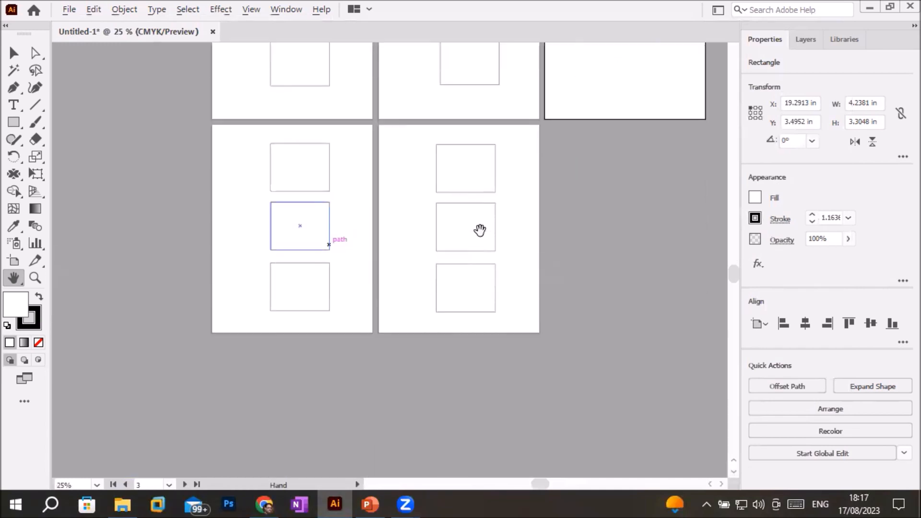
pyautogui.scroll(8, 480, 230)
pyautogui.scroll(4, 480, 230)
pyautogui.scroll(-8, 479, 231)
pyautogui.scroll(-4, 480, 230)
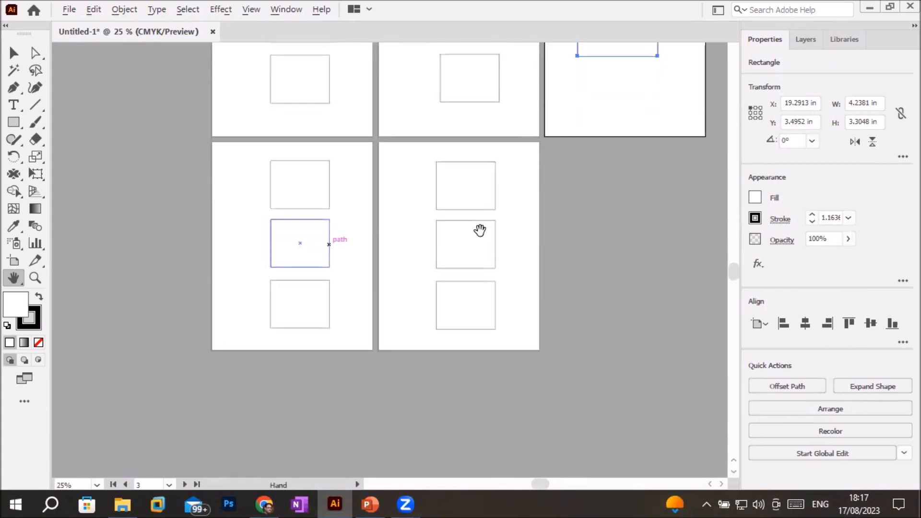
# Step: Pan the artboards sideways in both directions and return to the upper row
pyautogui.scroll(3, 480, 230)
pyautogui.hscroll(2, 480, 230)
pyautogui.hscroll(-7, 480, 235)
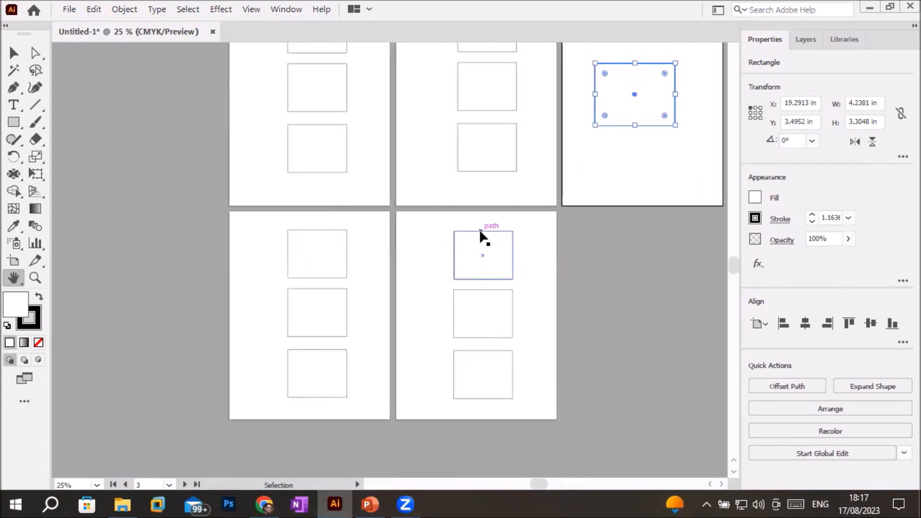
pyautogui.hscroll(5, 481, 235)
pyautogui.hscroll(2, 481, 234)
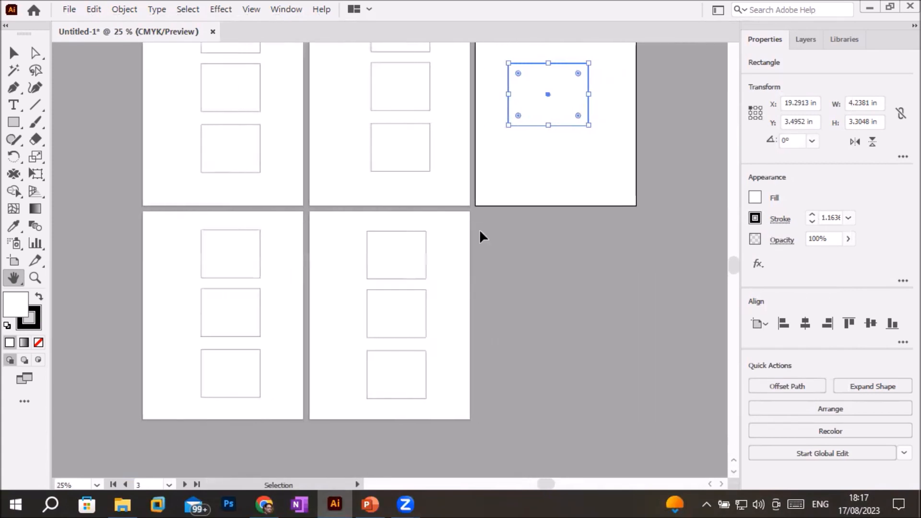
pyautogui.scroll(4, 480, 230)
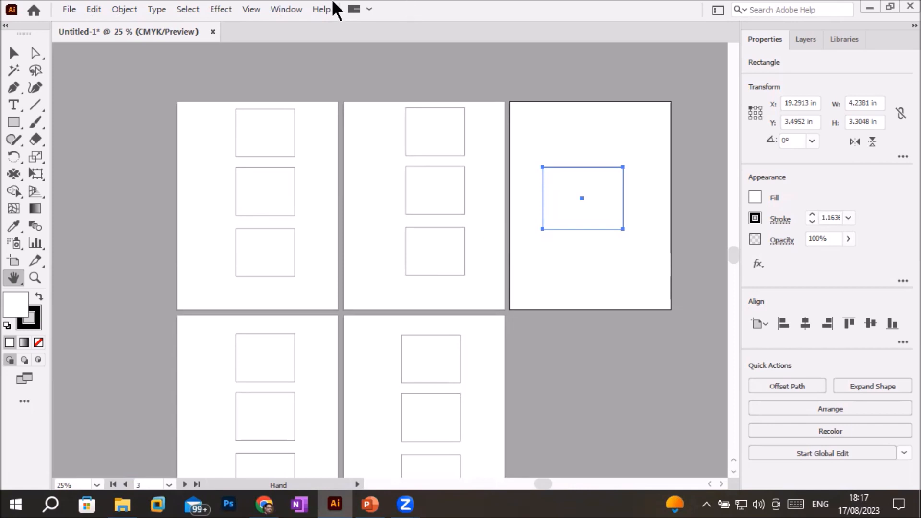
# Step: Float the toolbar over the canvas and try the Zoom, Hand and Selection tools, ending on Direct Selection
pyautogui.moveTo(19, 25); pyautogui.dragTo(123, 47)
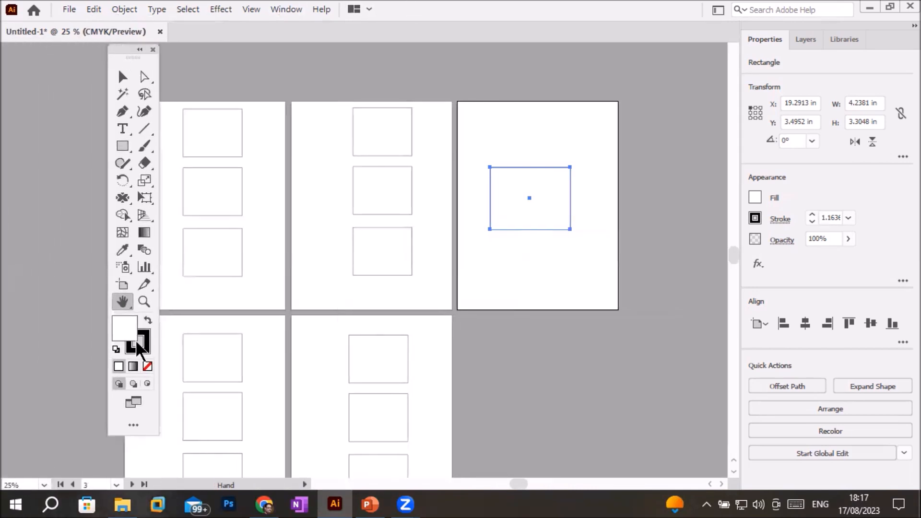
pyautogui.click(144, 300)
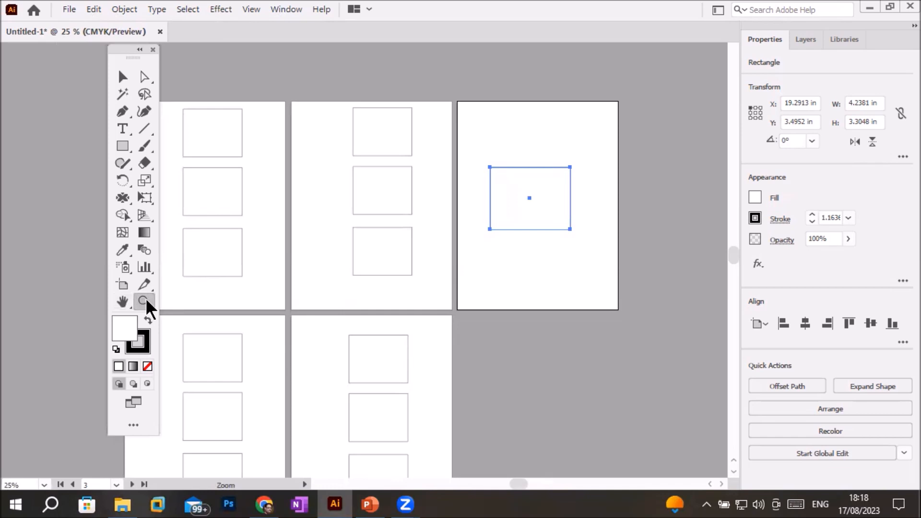
pyautogui.click(118, 301)
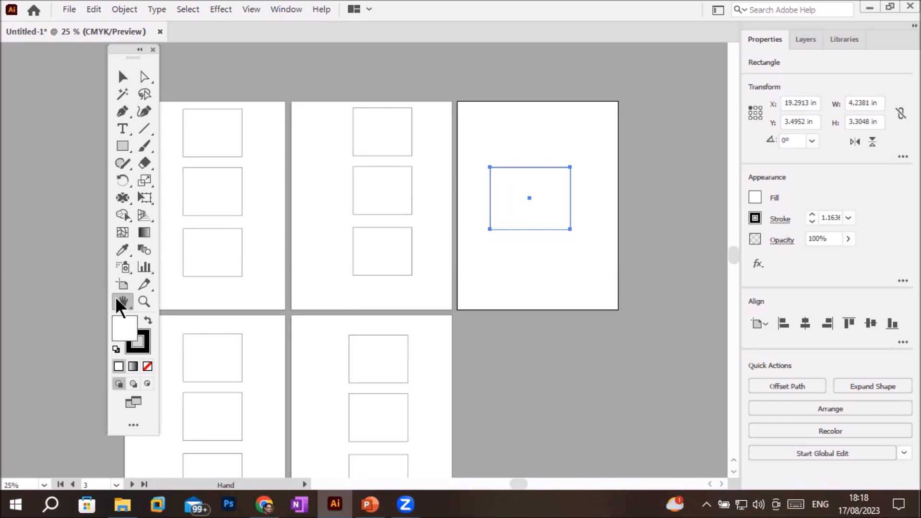
pyautogui.click(123, 77)
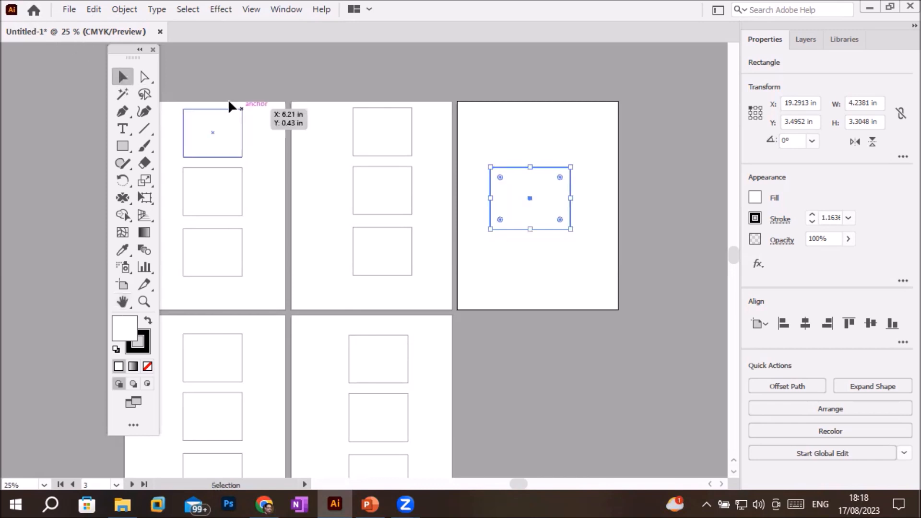
pyautogui.click(144, 77)
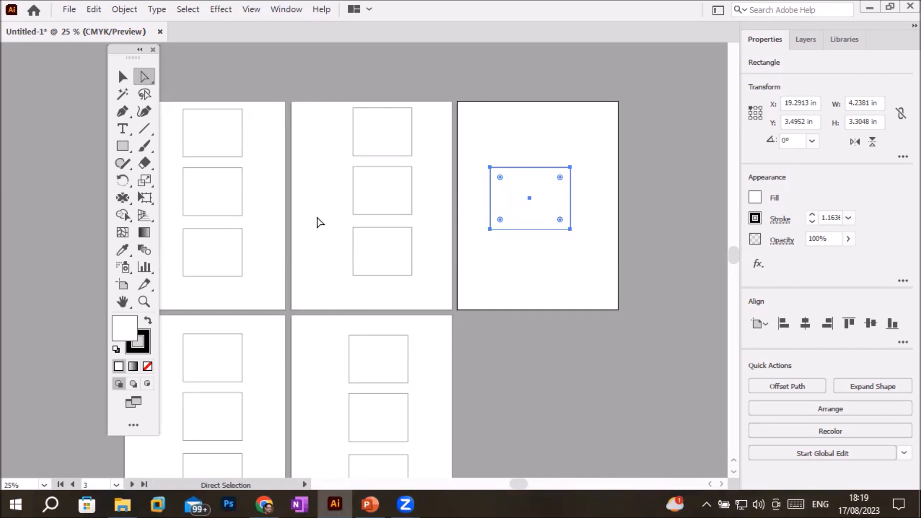
# Step: Pan with the temporary Hand tool until all five artboards are in view
pyautogui.press('space')
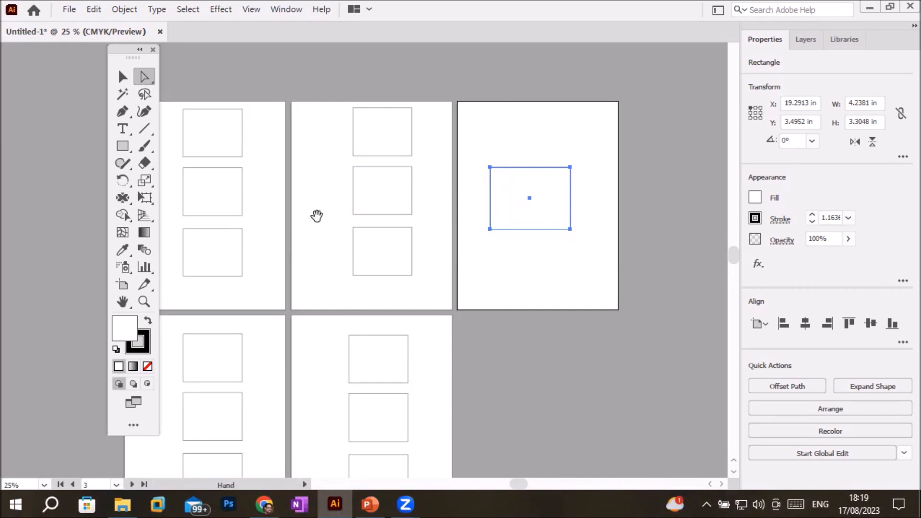
pyautogui.moveTo(431, 250); pyautogui.dragTo(485, 203)
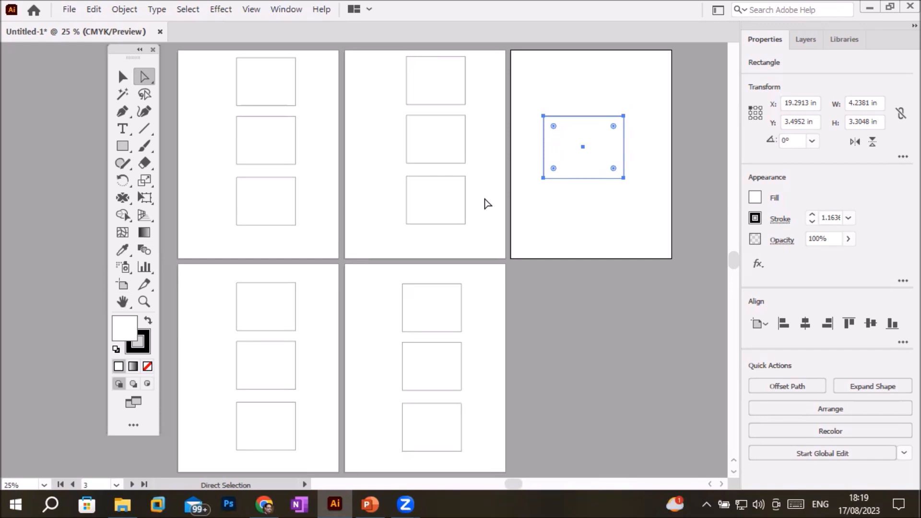
# Step: Deselect the rectangle on the third artboard and open the Keyboard Shortcuts settings
pyautogui.click(94, 9)
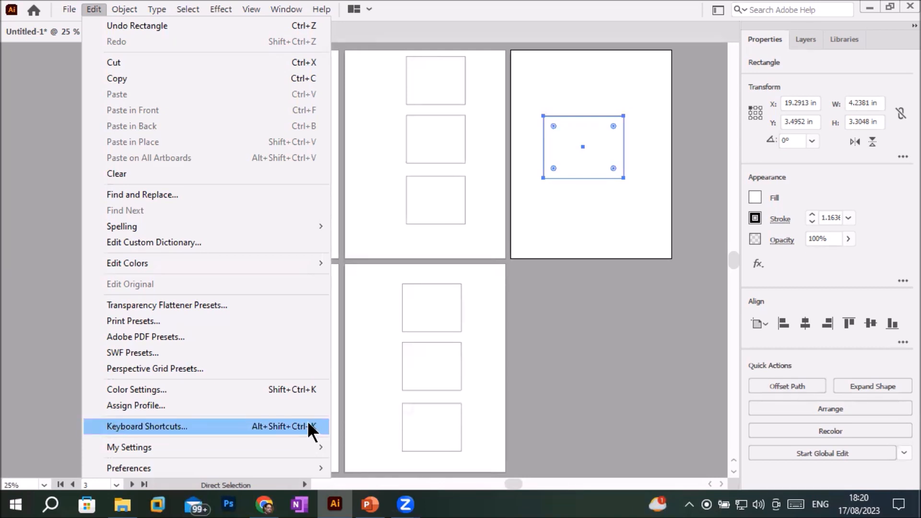
pyautogui.click(600, 397)
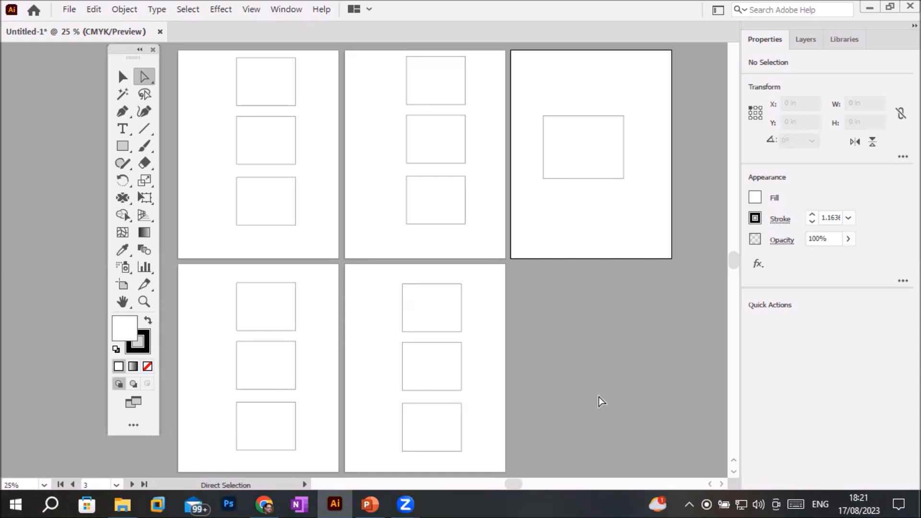
pyautogui.press('shift')
pyautogui.press('ctrl')
pyautogui.hotkey('ctrl', 'alt', 'shift', 'k')
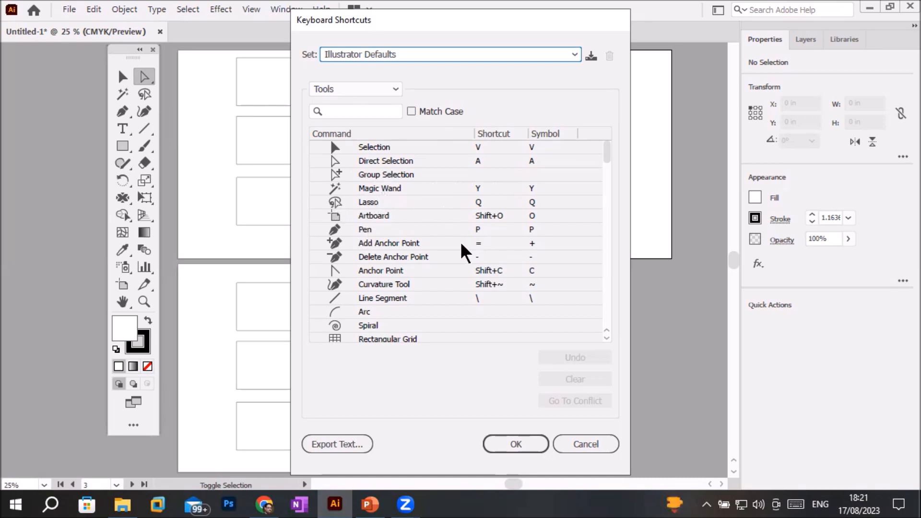
# Step: Look through the whole list of tool shortcuts in the Illustrator Defaults set
pyautogui.scroll(-7, 576, 272)
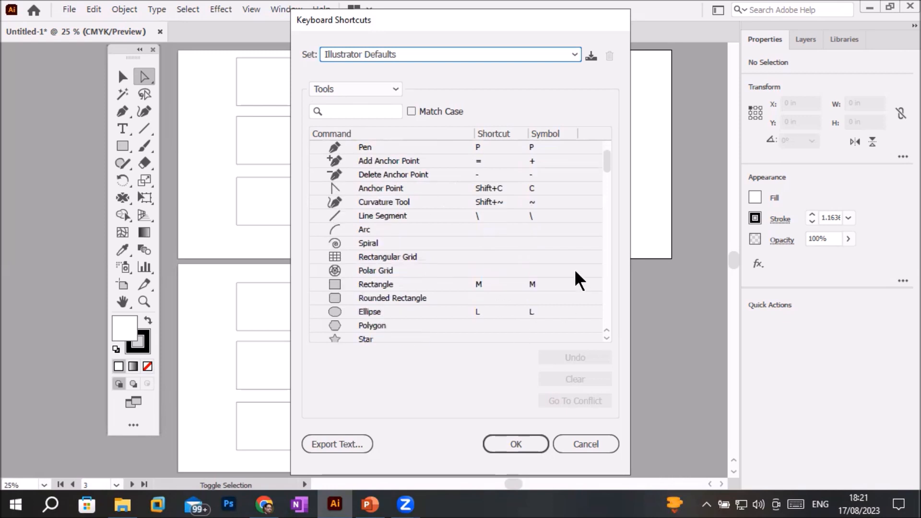
pyautogui.scroll(-12, 576, 272)
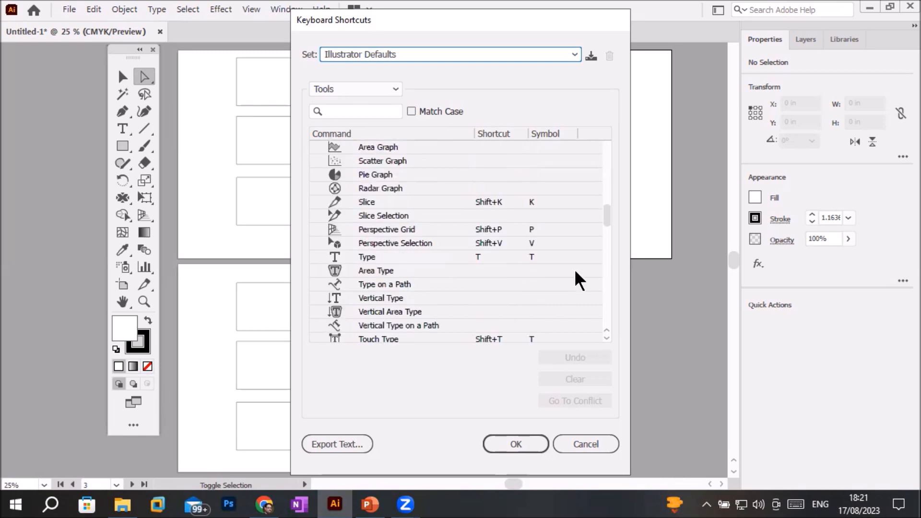
pyautogui.scroll(-4, 576, 272)
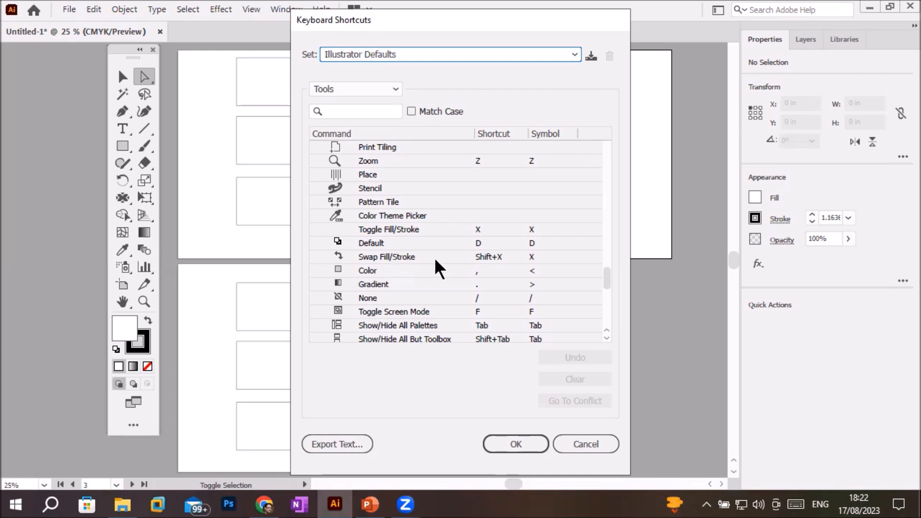
pyautogui.scroll(-8, 435, 261)
pyautogui.scroll(-4, 436, 261)
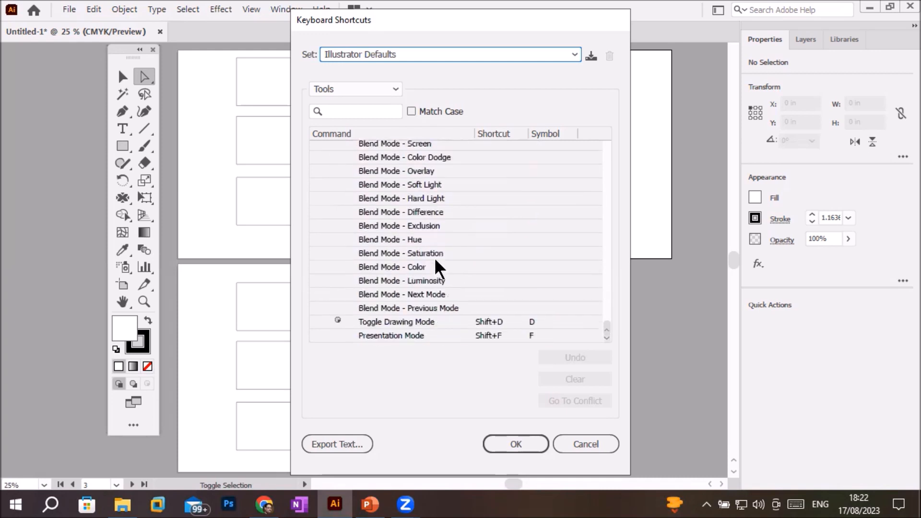
pyautogui.scroll(15, 459, 272)
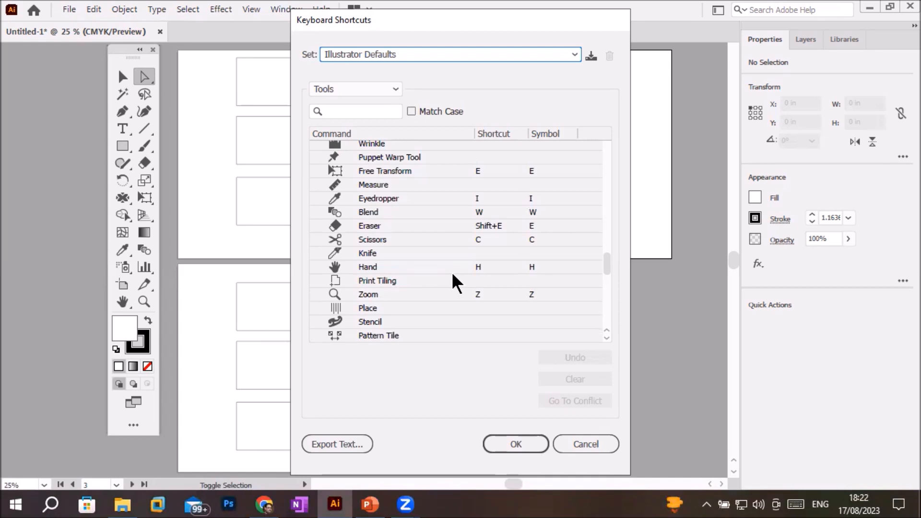
# Step: Switch the shortcut list to Menu Commands and review the shortcuts in the File group
pyautogui.click(392, 88)
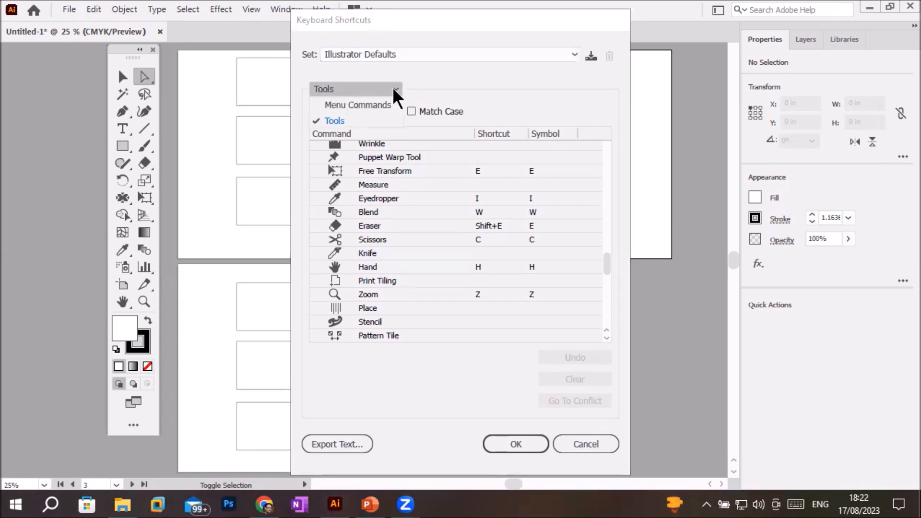
pyautogui.click(362, 106)
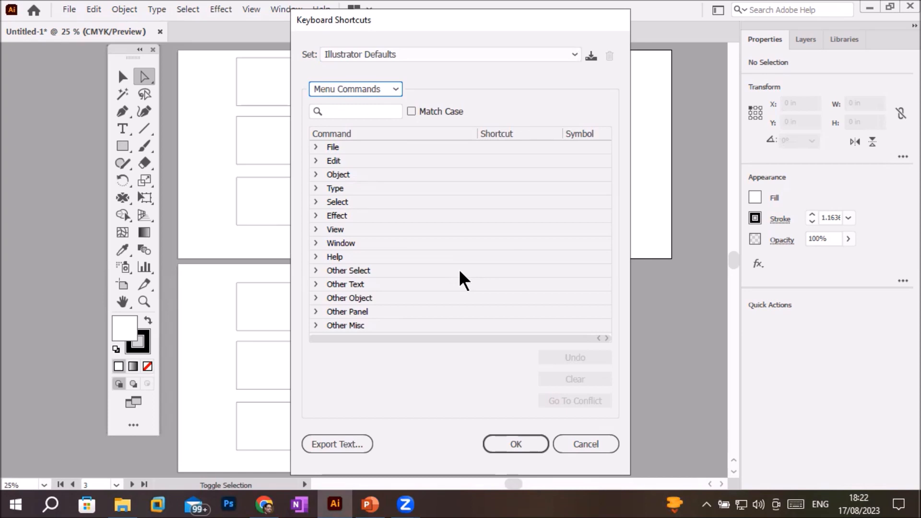
pyautogui.click(316, 146)
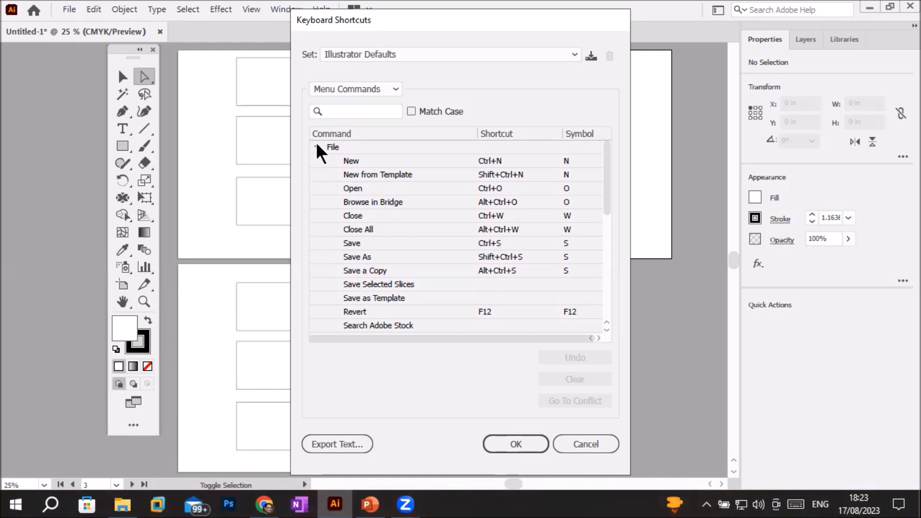
pyautogui.scroll(-2, 363, 184)
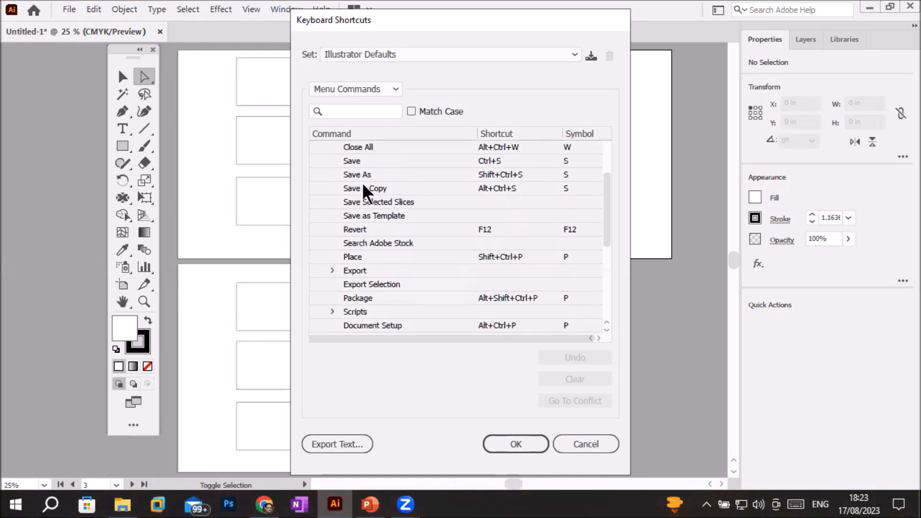
pyautogui.scroll(-1, 362, 186)
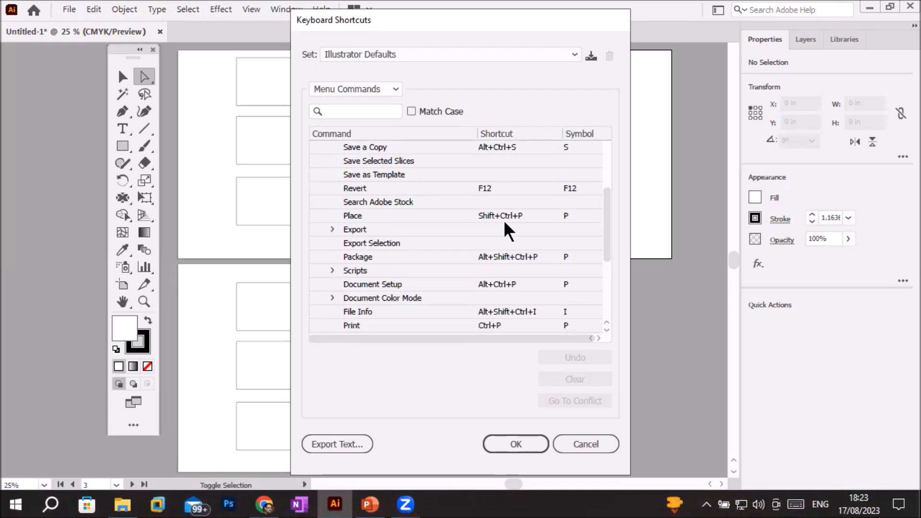
pyautogui.scroll(-4, 504, 219)
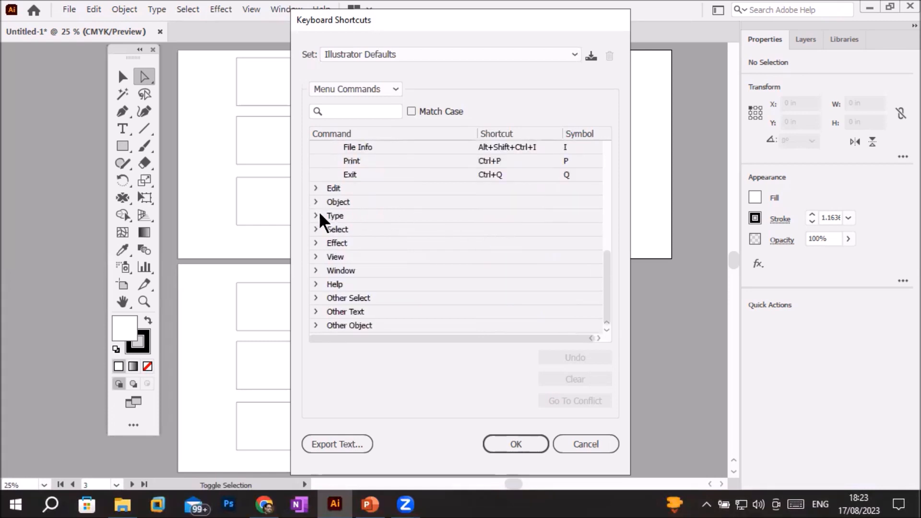
pyautogui.scroll(5, 407, 231)
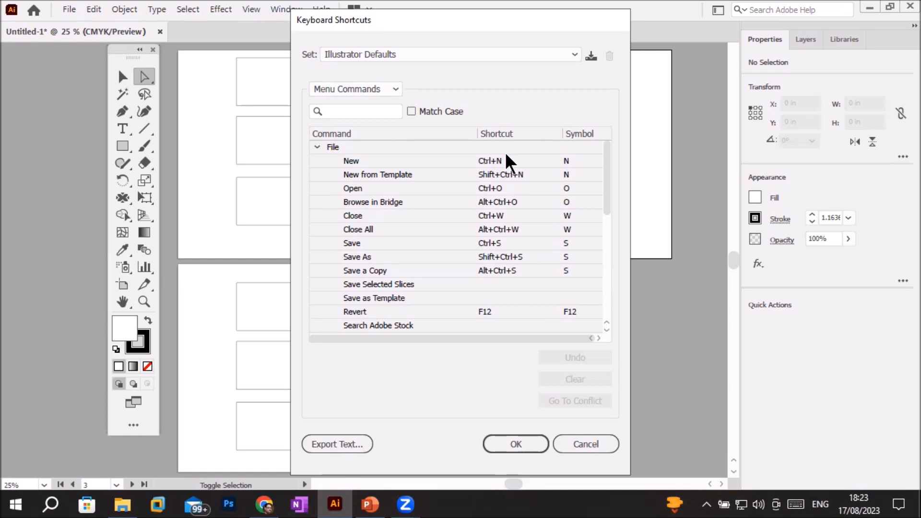
# Step: Clear the Ctrl+N shortcut assigned to the New command in the File group
pyautogui.click(480, 159)
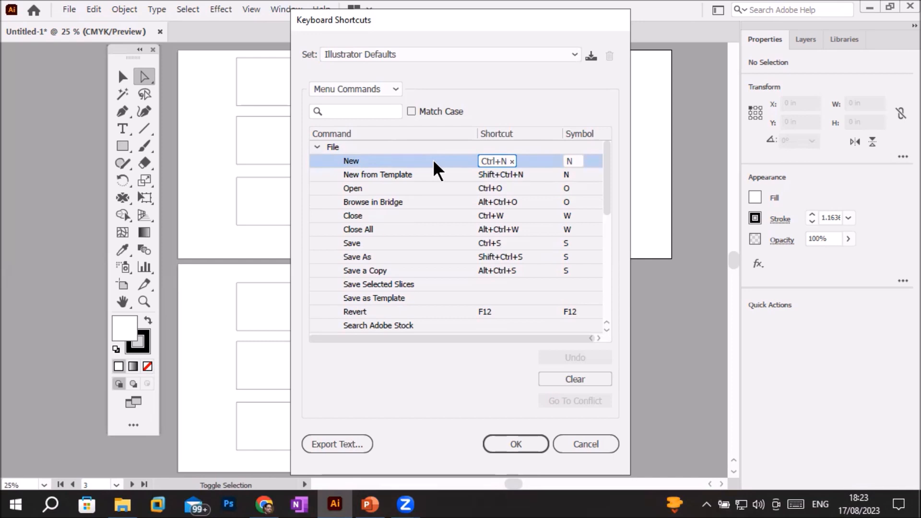
pyautogui.click(599, 337)
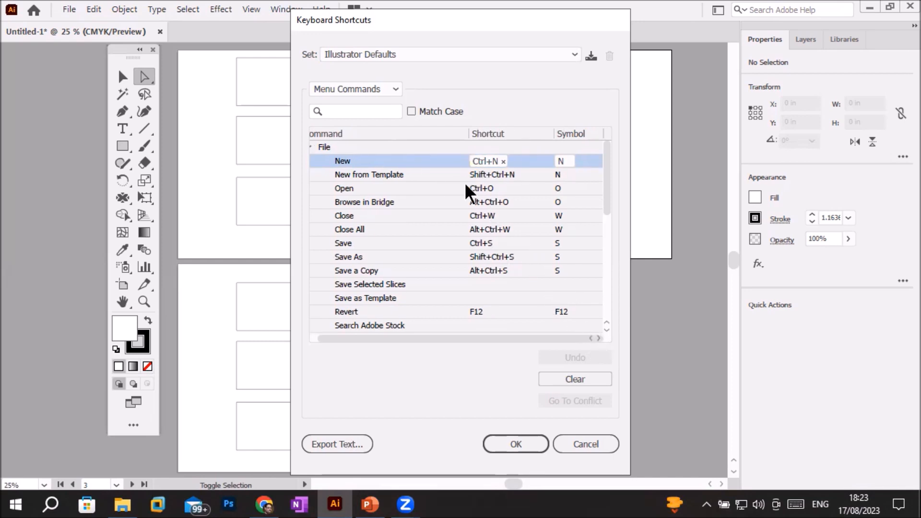
pyautogui.click(501, 161)
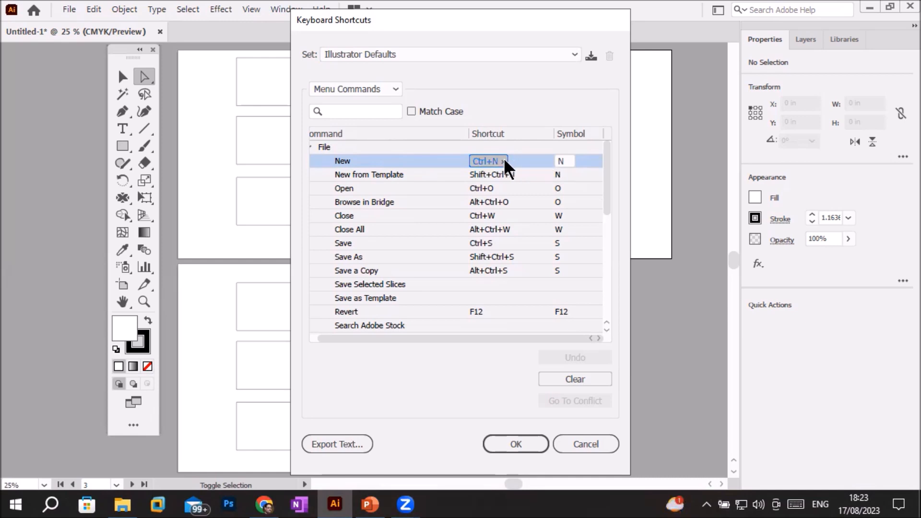
pyautogui.click(569, 376)
pyautogui.click(521, 437)
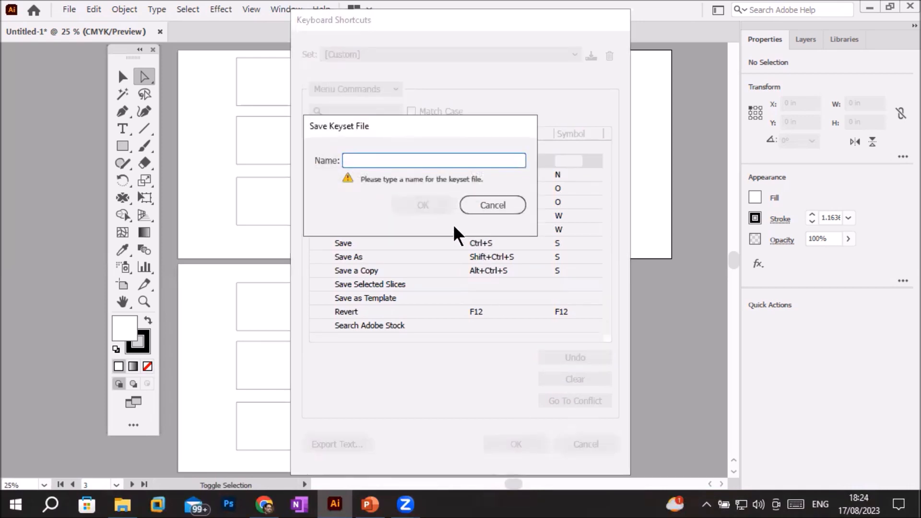
pyautogui.click(483, 204)
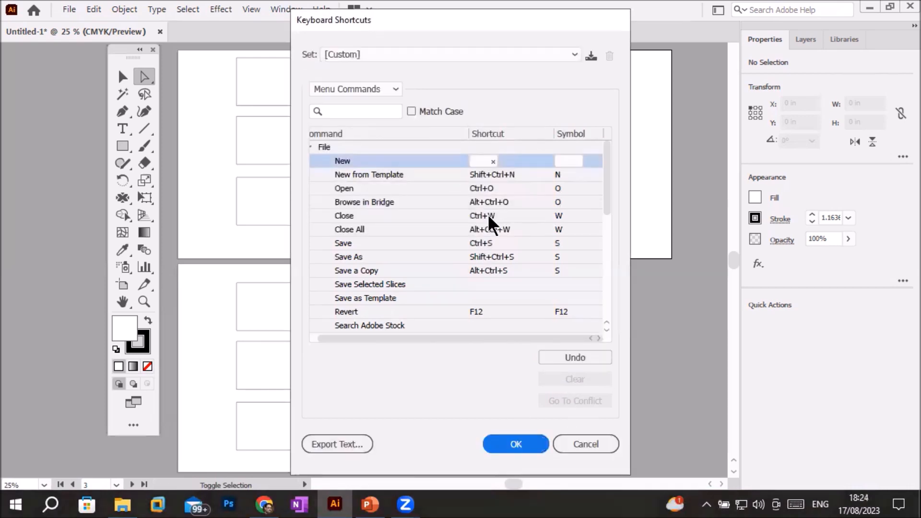
pyautogui.click(518, 188)
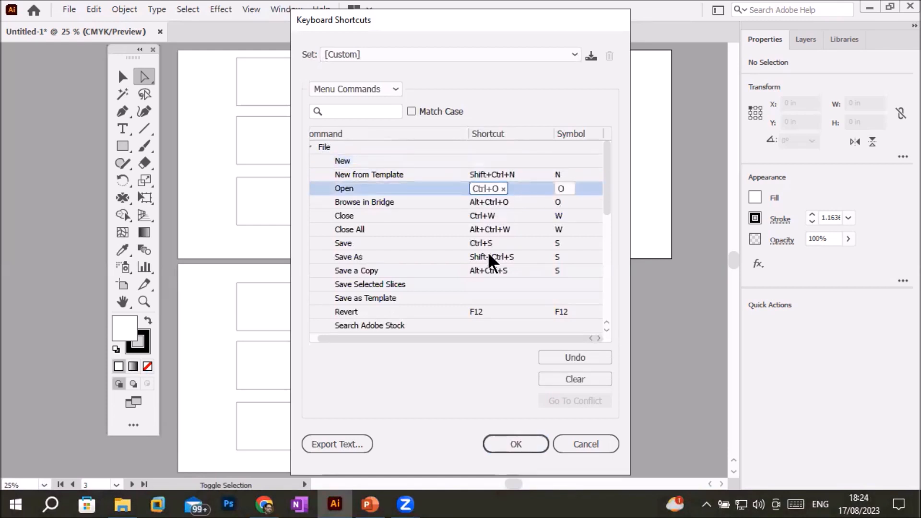
pyautogui.click(527, 442)
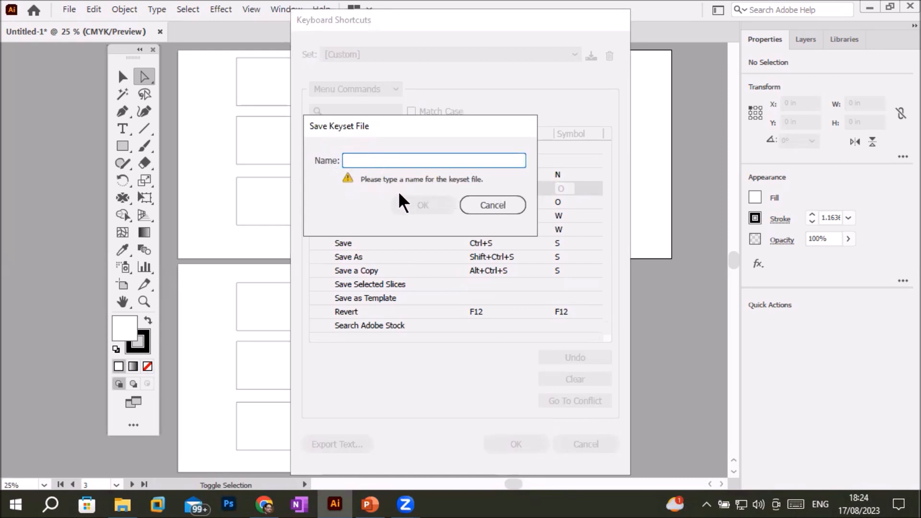
pyautogui.click(492, 205)
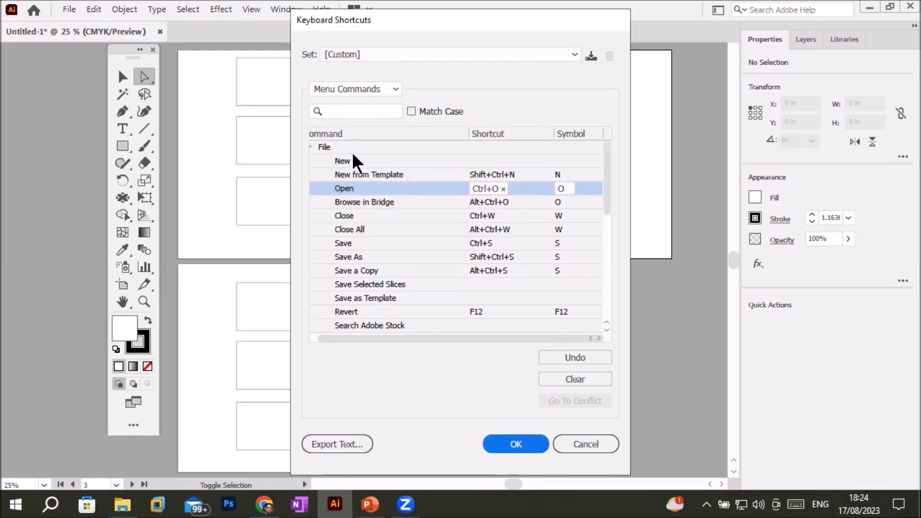
pyautogui.click(342, 159)
pyautogui.click(339, 175)
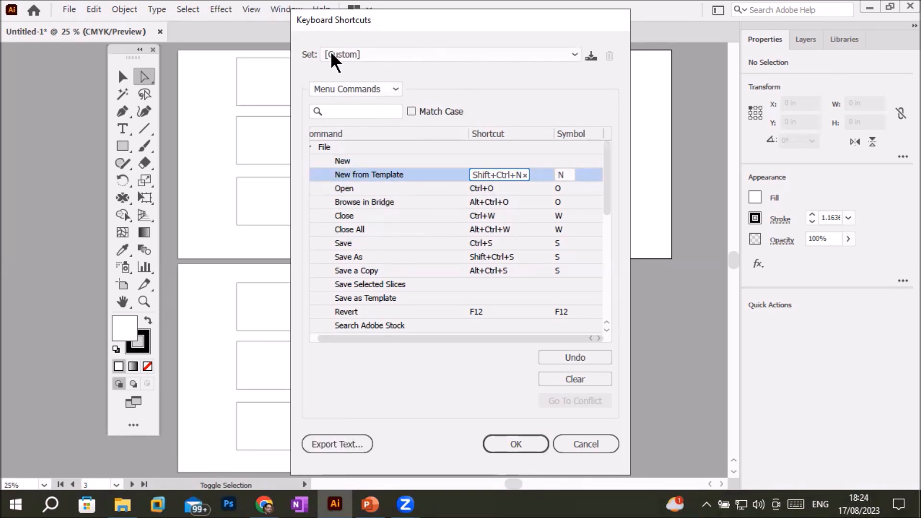
pyautogui.click(365, 49)
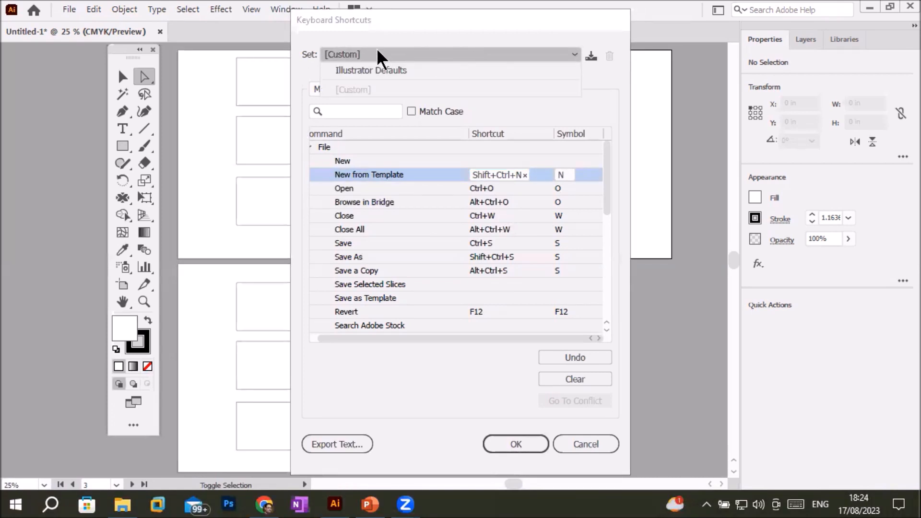
pyautogui.click(377, 50)
pyautogui.click(378, 50)
pyautogui.click(421, 48)
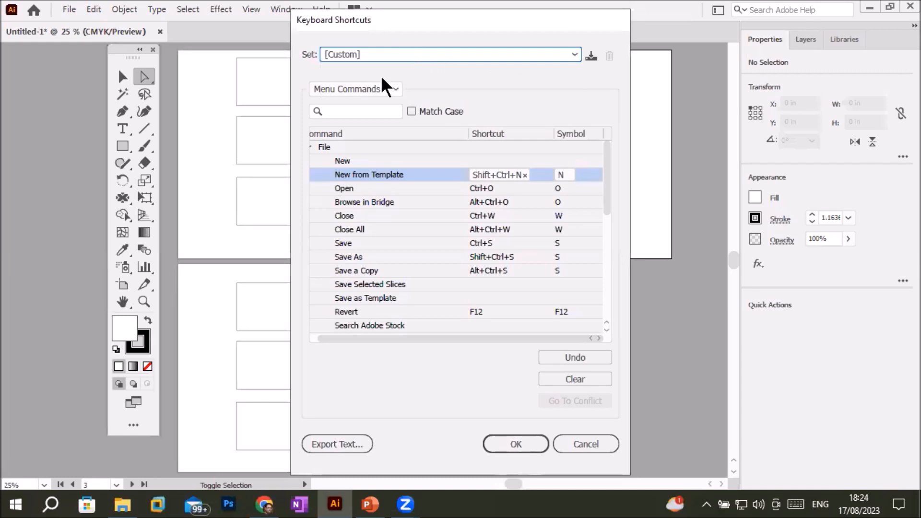
# Step: Save the customized shortcuts as a keyset file named "cutum shortcutkeys1"
pyautogui.click(516, 443)
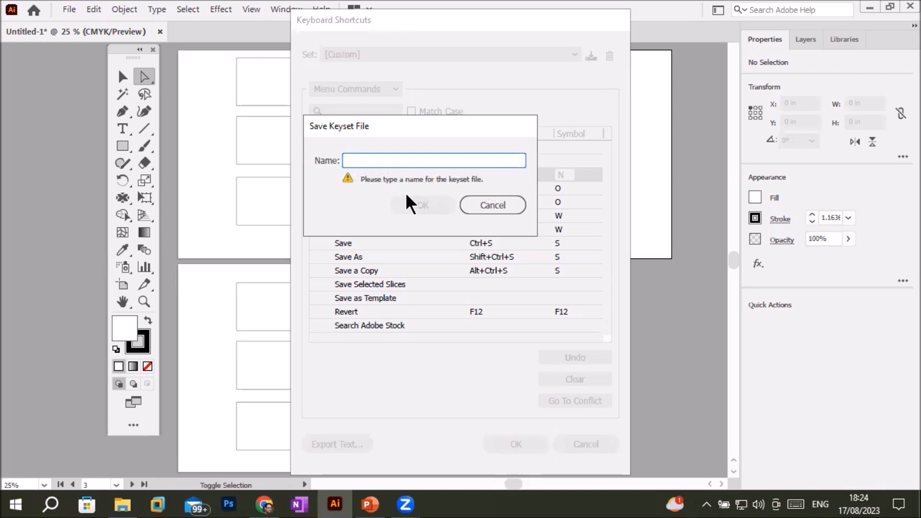
pyautogui.write('cutum key')
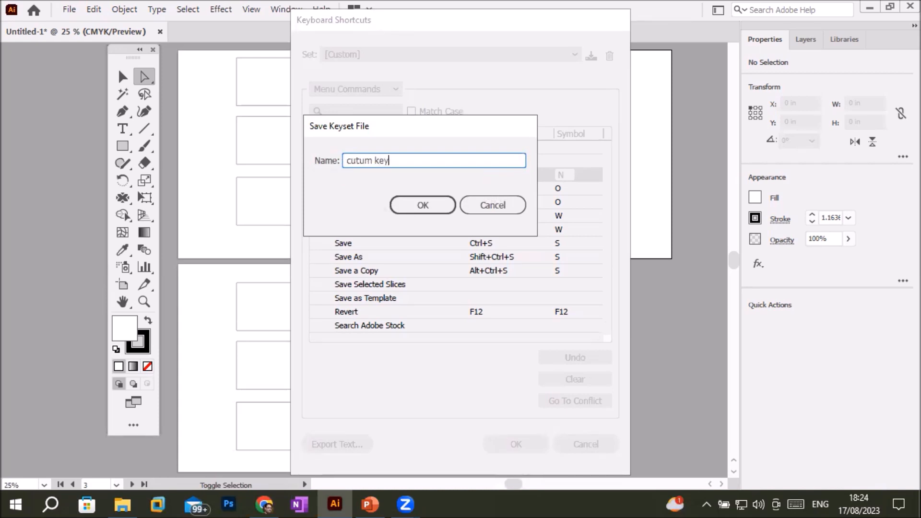
pyautogui.press('BackSpace')
pyautogui.press('BackSpace')
pyautogui.press('BackSpace')
pyautogui.write('shortcutkeys1')
pyautogui.press('Return')
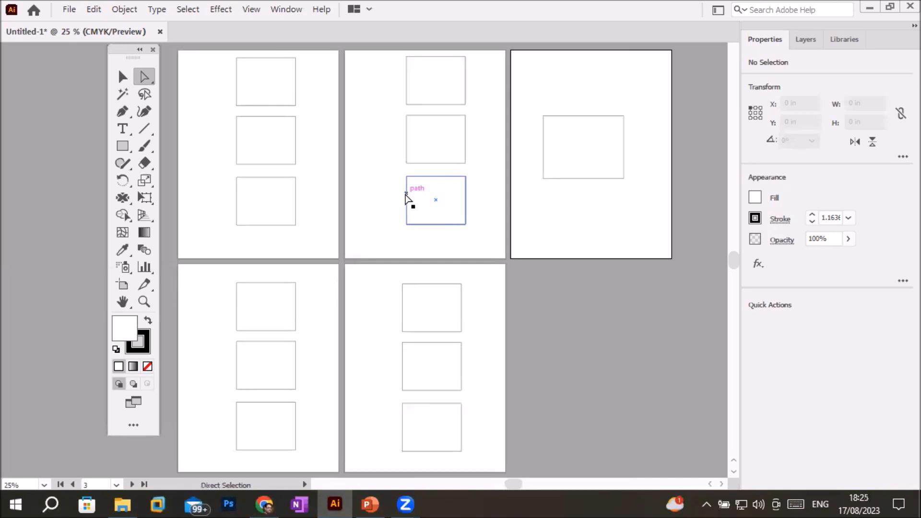
# Step: Check the shortcuts shown beside the File, Edit and Object commands, including New
pyautogui.click(69, 10)
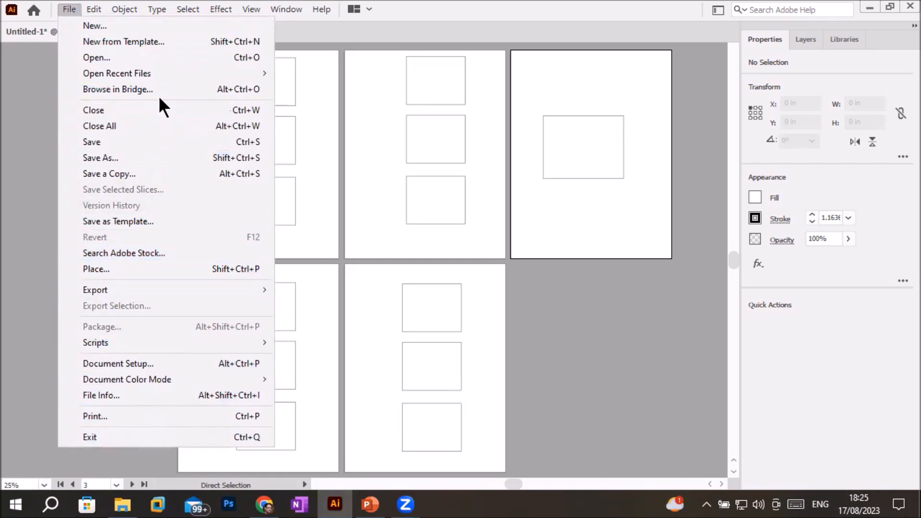
pyautogui.moveTo(93, 7)
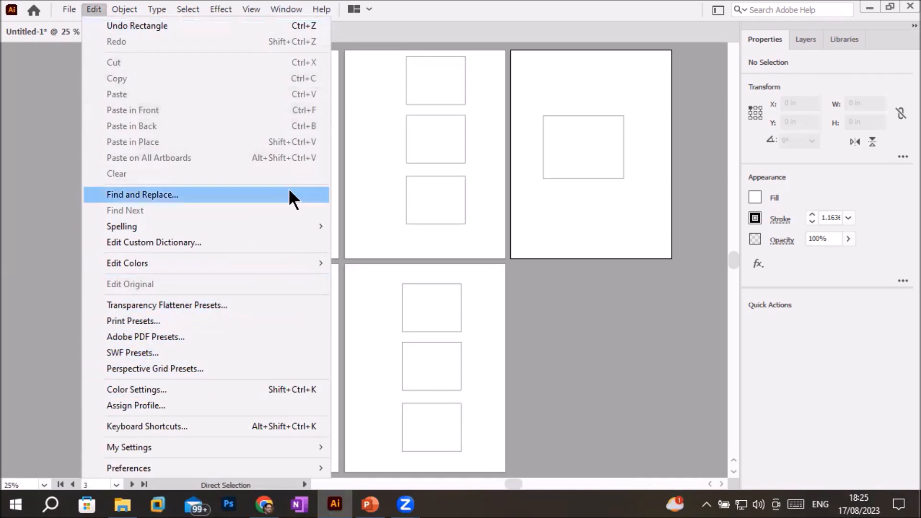
pyautogui.moveTo(130, 3)
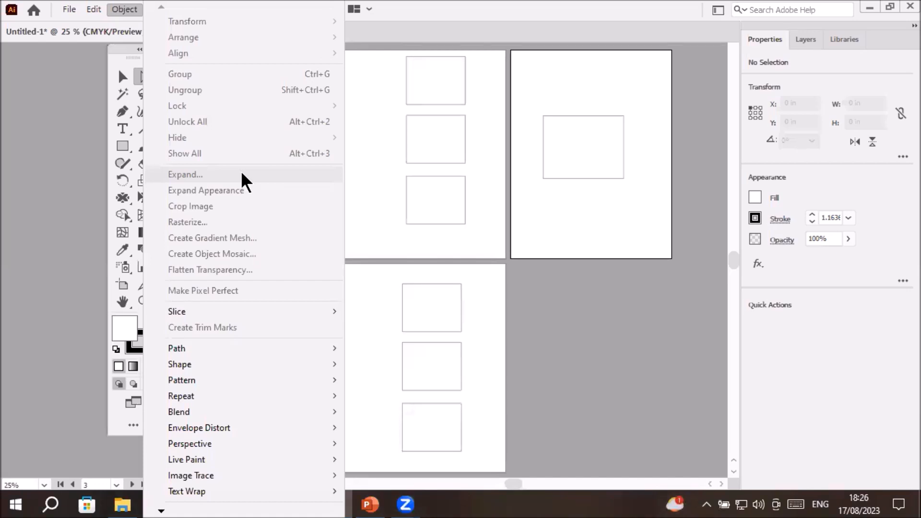
# Step: Reopen the Keyboard Shortcuts settings with the saved custom set active
pyautogui.click(70, 9)
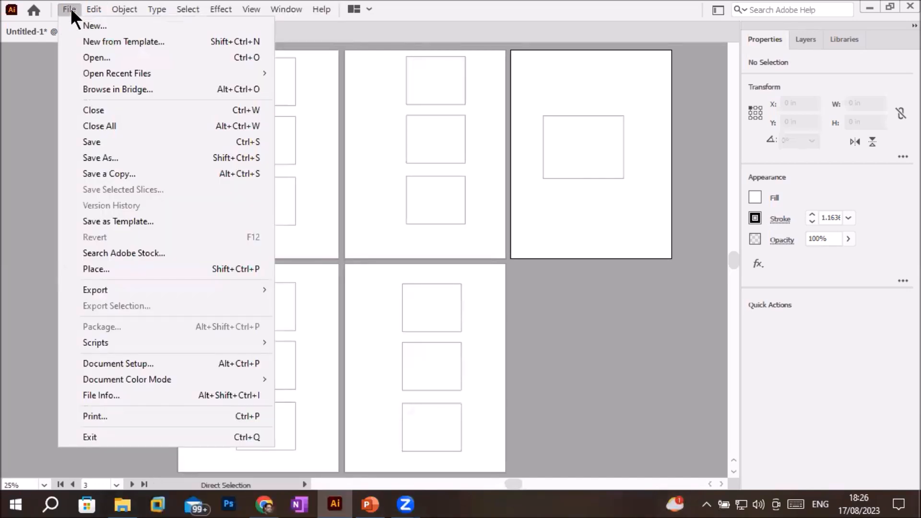
pyautogui.click(91, 8)
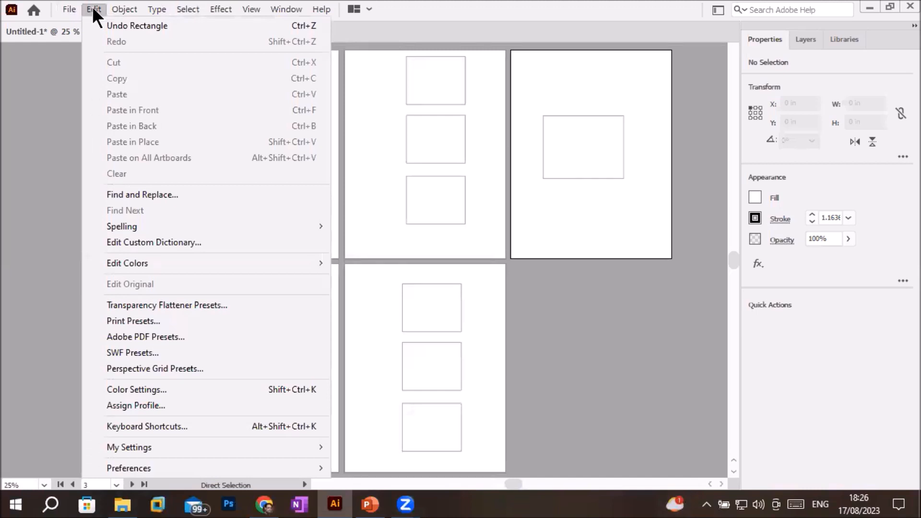
pyautogui.click(202, 426)
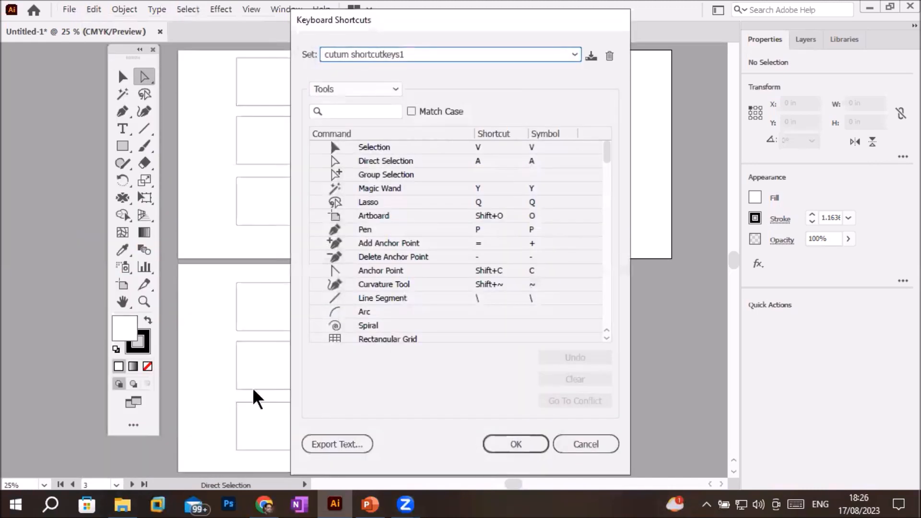
# Step: List the menu commands of the custom shortcut set and expand the File group
pyautogui.click(396, 91)
pyautogui.click(372, 107)
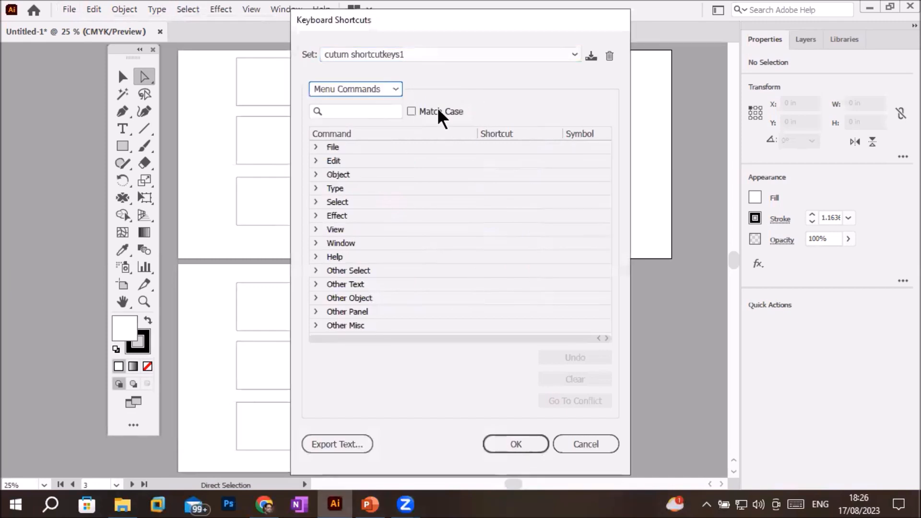
pyautogui.click(315, 147)
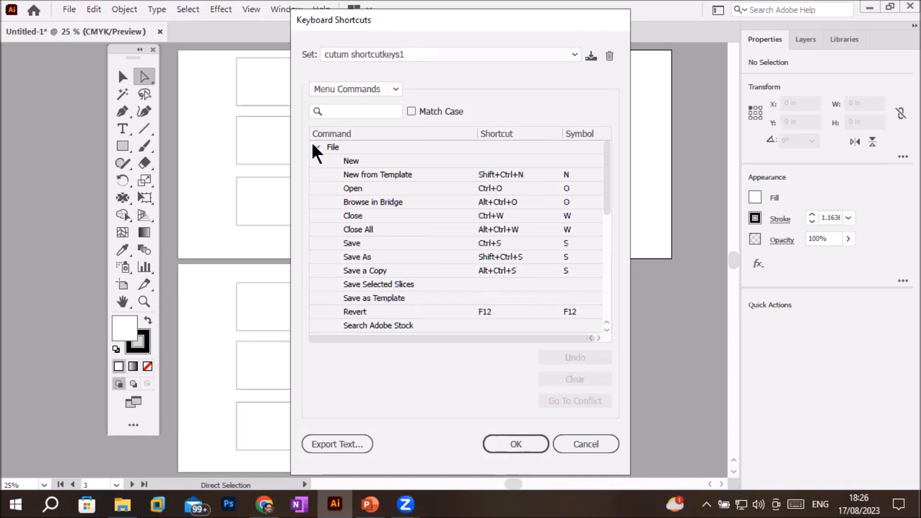
# Step: Try Ctrl+N, Ctrl+S, Shift+Ctrl+N and Alt+Ctrl+N in turn as the shortcut for the New command
pyautogui.click(509, 163)
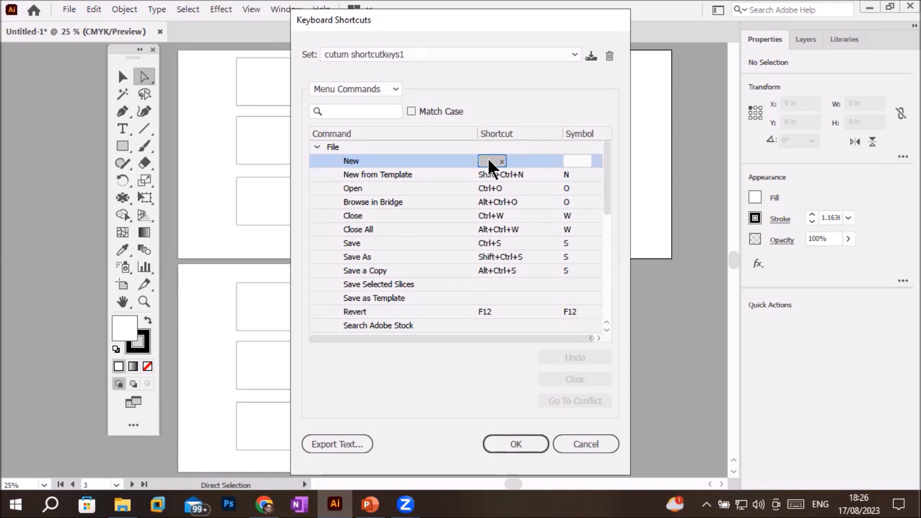
pyautogui.hotkey('ctrl', 'n')
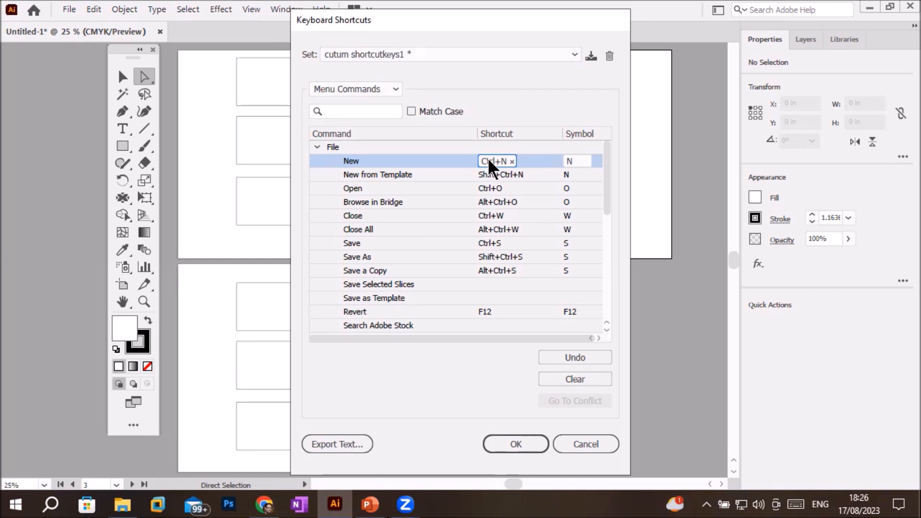
pyautogui.press('BackSpace')
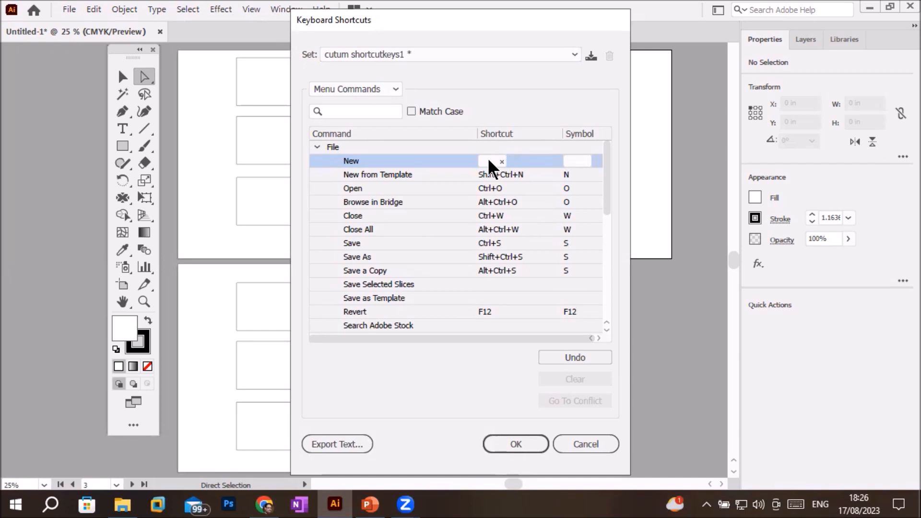
pyautogui.click(488, 162)
pyautogui.hotkey('ctrl', 's')
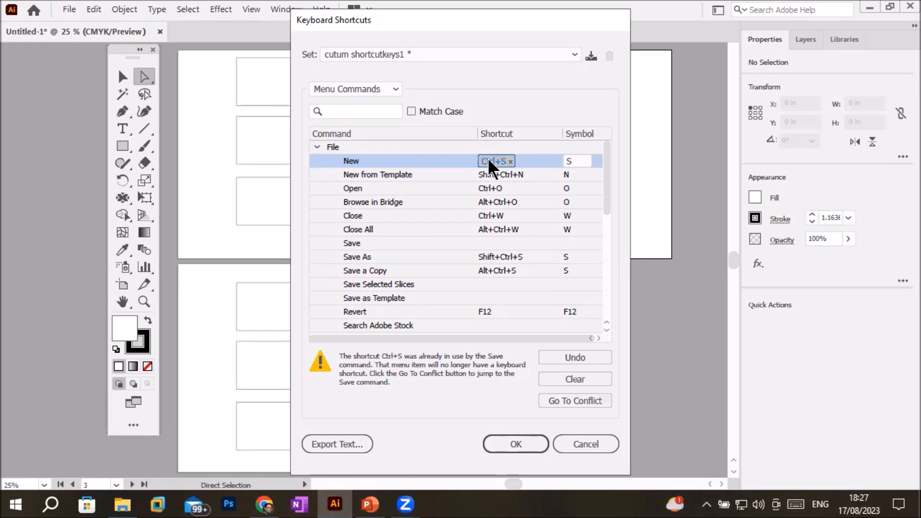
pyautogui.hotkey('ctrl', 'shift', 'n')
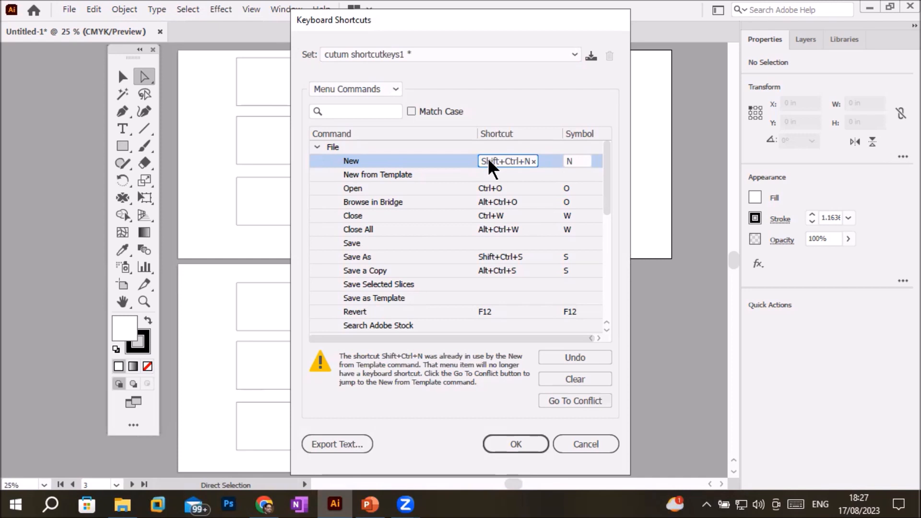
pyautogui.click(488, 157)
pyautogui.hotkey('ctrl', 'alt', 'n')
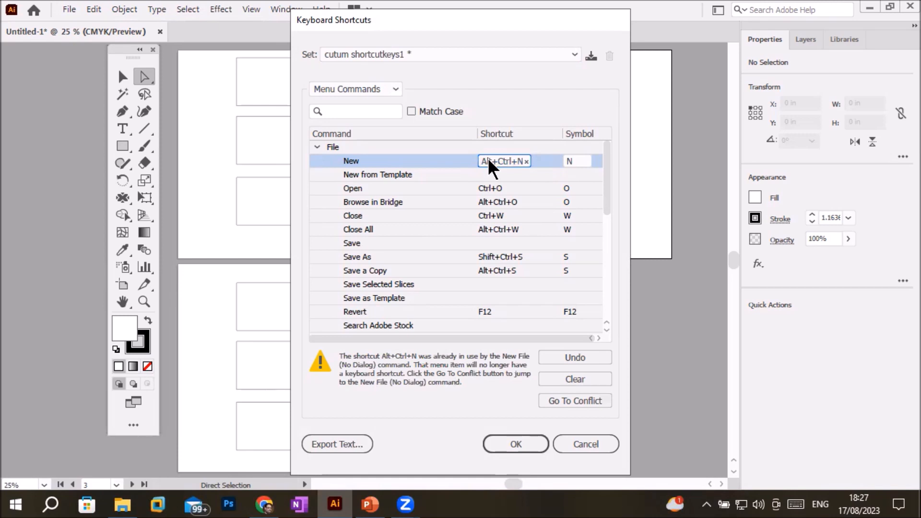
pyautogui.click(488, 158)
pyautogui.press('BackSpace')
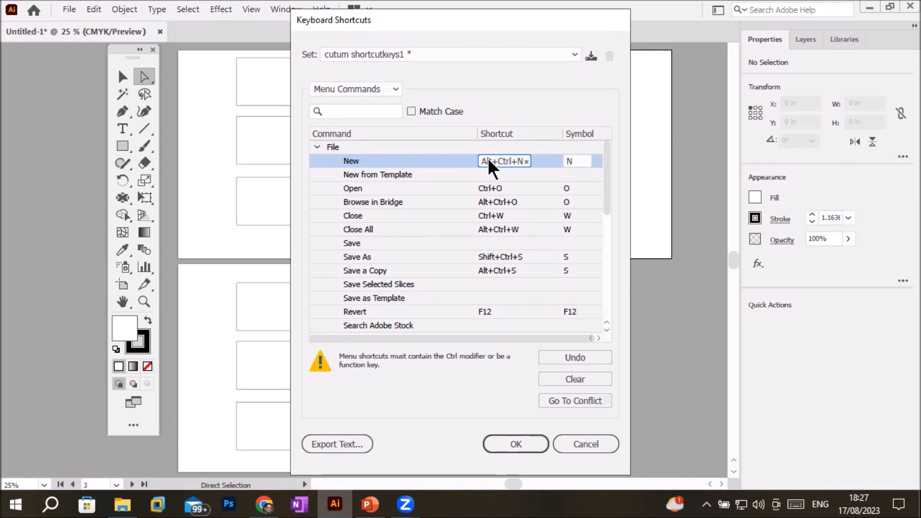
# Step: Assign Shift+Ctrl+7 to the New command and overwrite the saved set "cutum shortcutkeys1"
pyautogui.click(488, 157)
pyautogui.hotkey('shift', 'ctrl', '7')
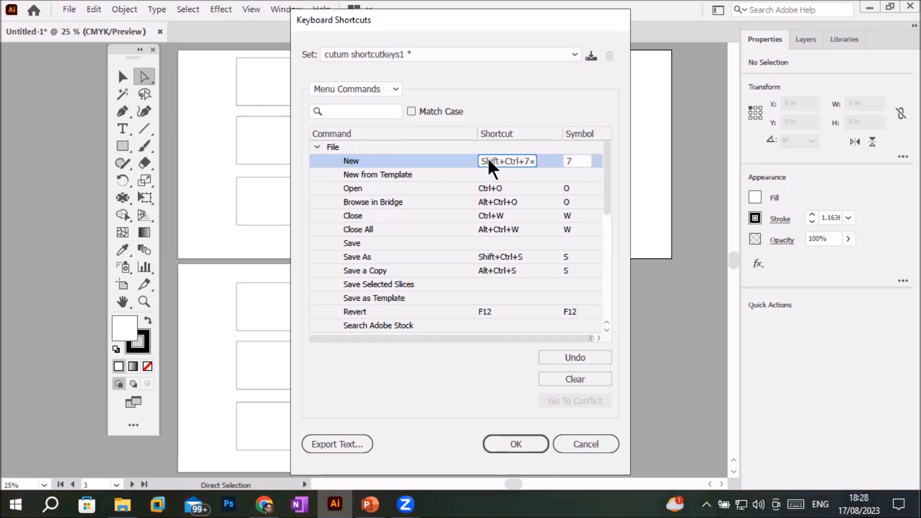
pyautogui.click(522, 440)
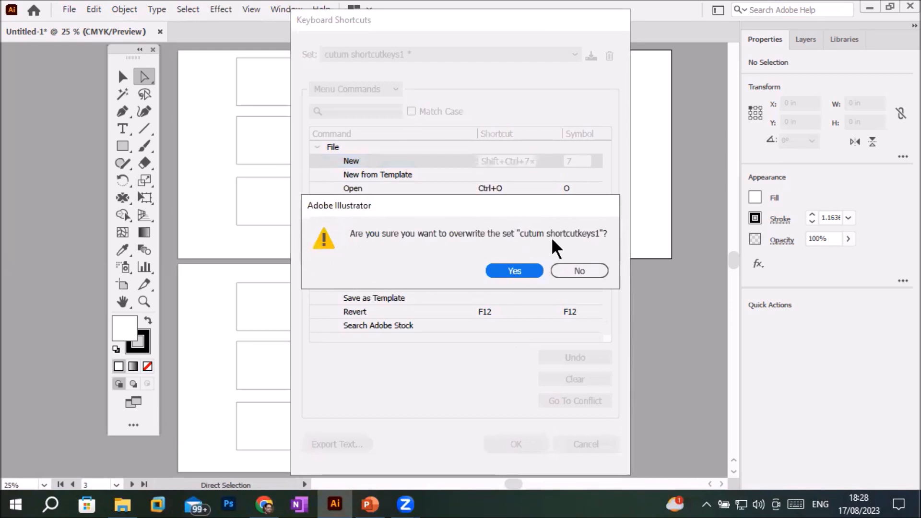
pyautogui.click(512, 270)
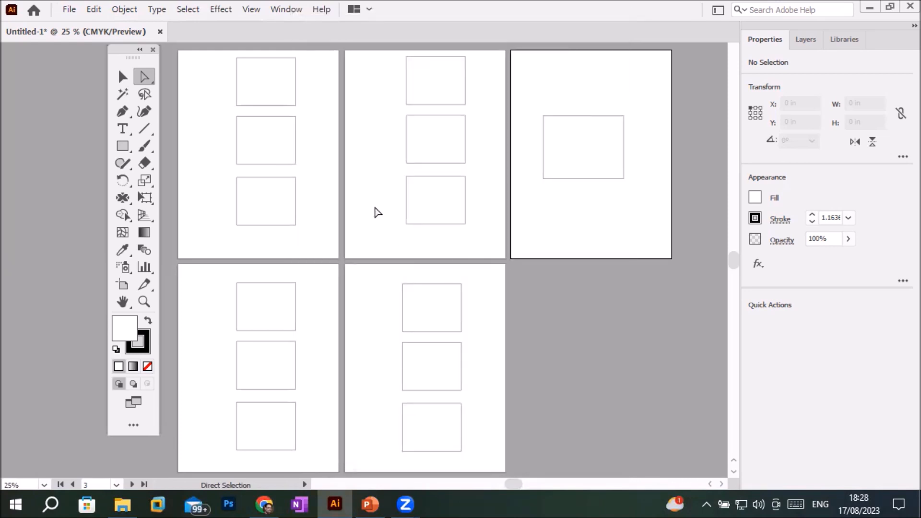
# Step: Check the shortcut shown beside New in the File commands, and test it by opening and closing the New Document dialog
pyautogui.click(67, 10)
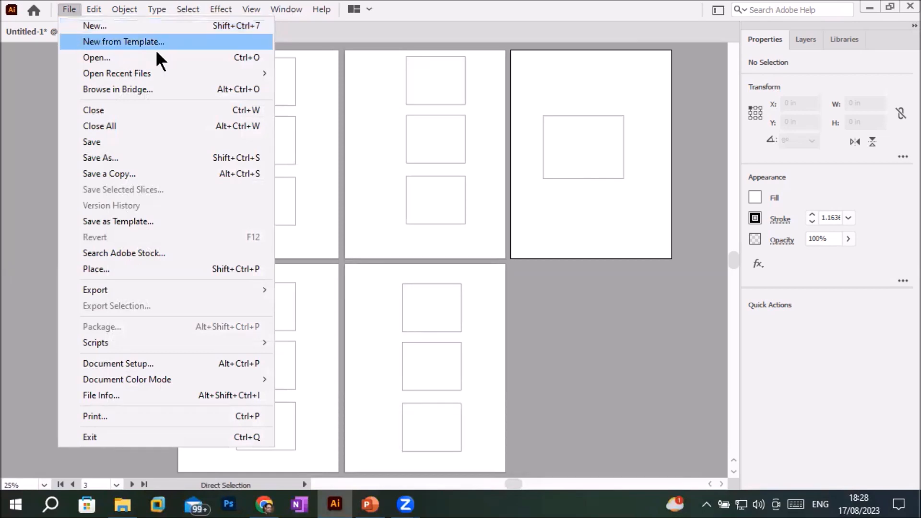
pyautogui.click(597, 182)
pyautogui.press('ctrl')
pyautogui.hotkey('ctrl', 'n')
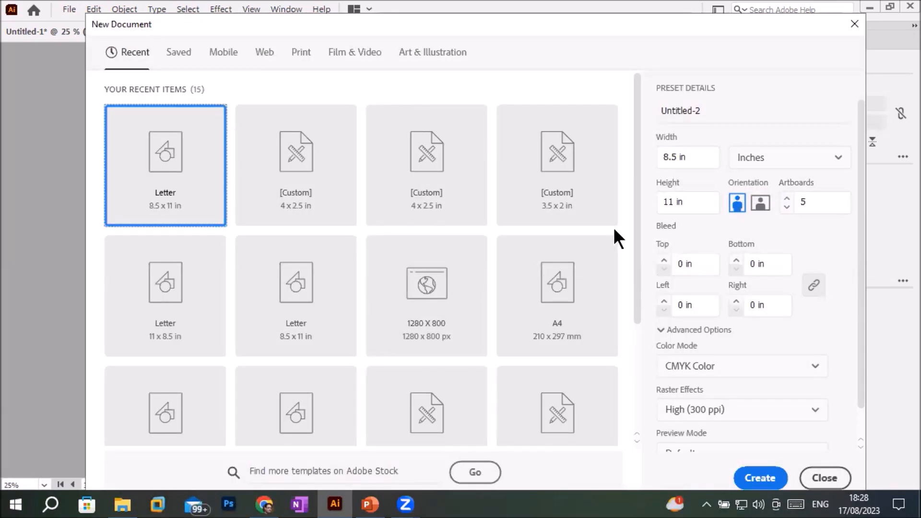
pyautogui.click(824, 478)
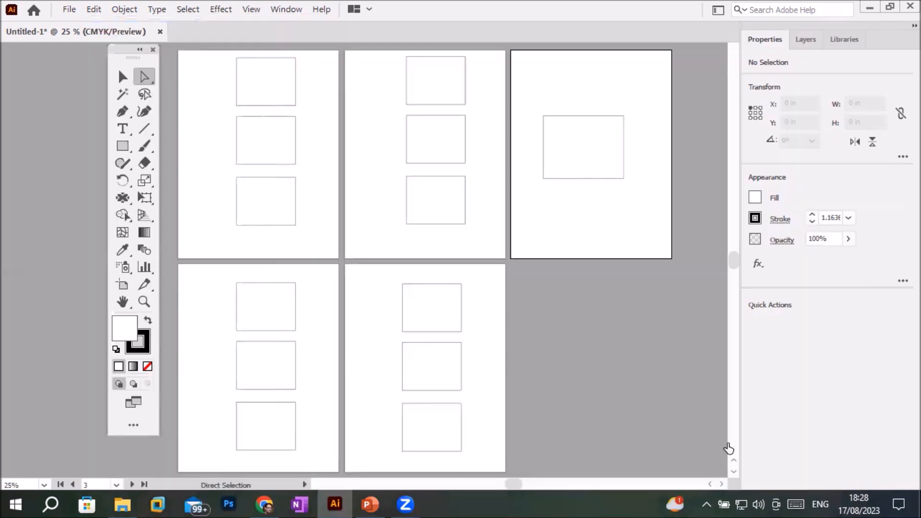
# Step: Reopen the Keyboard Shortcuts settings and set the File group's New command to Ctrl+N
pyautogui.click(92, 11)
pyautogui.moveTo(149, 448)
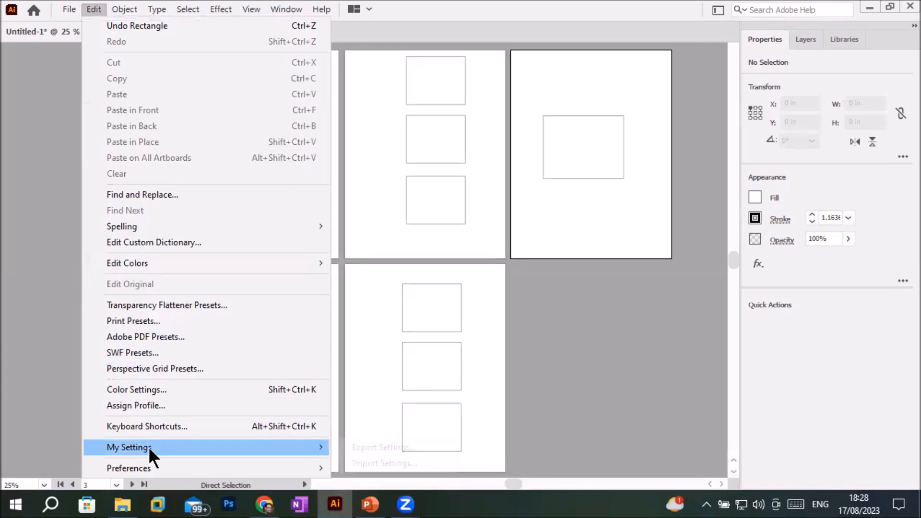
pyautogui.click(180, 426)
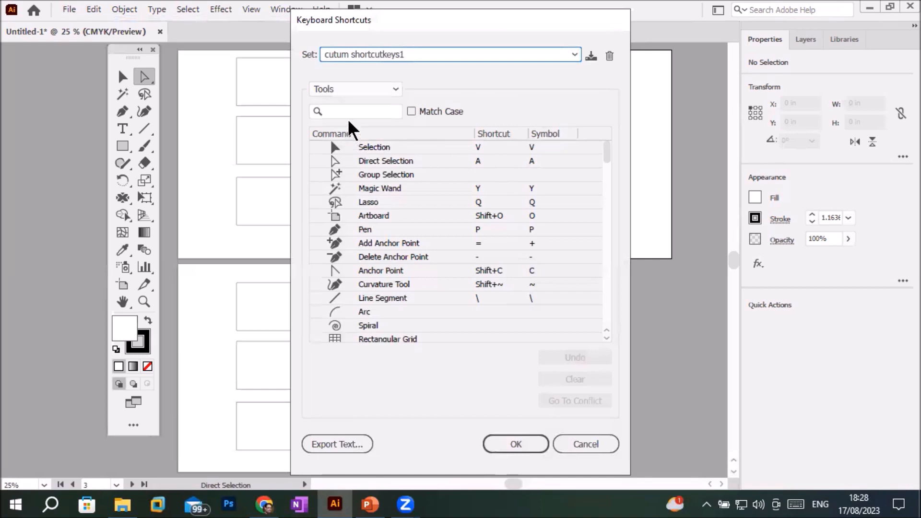
pyautogui.click(350, 91)
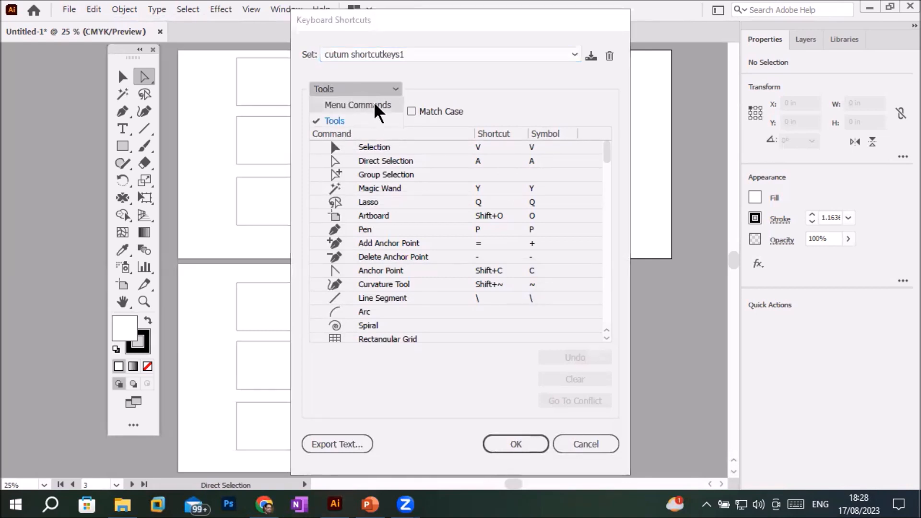
pyautogui.click(365, 105)
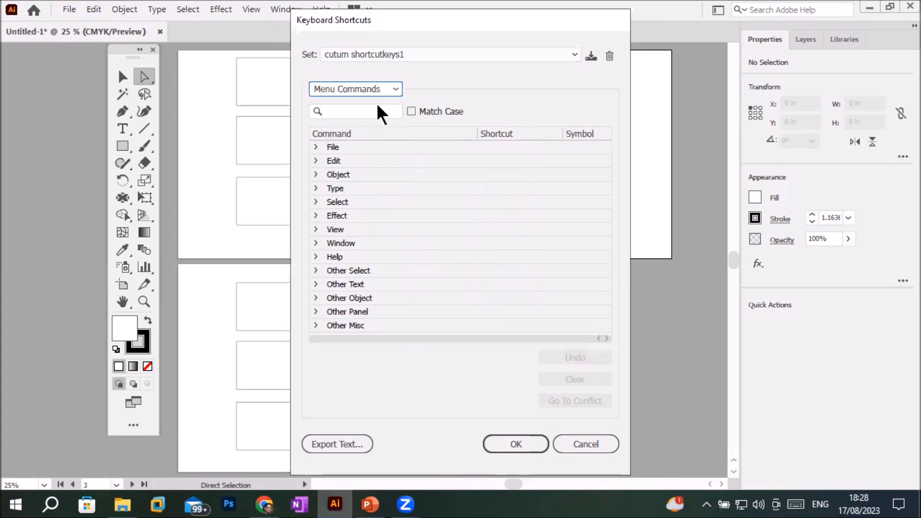
pyautogui.click(315, 144)
pyautogui.click(505, 163)
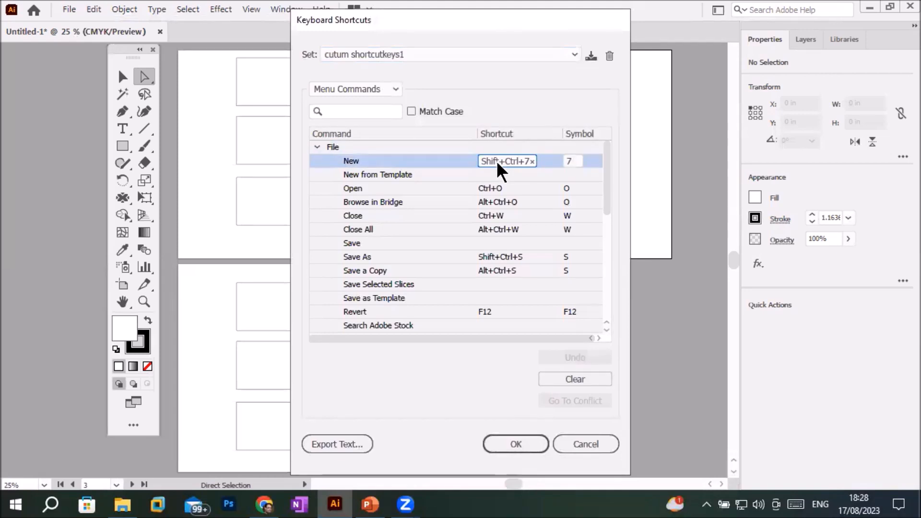
pyautogui.doubleClick(496, 161)
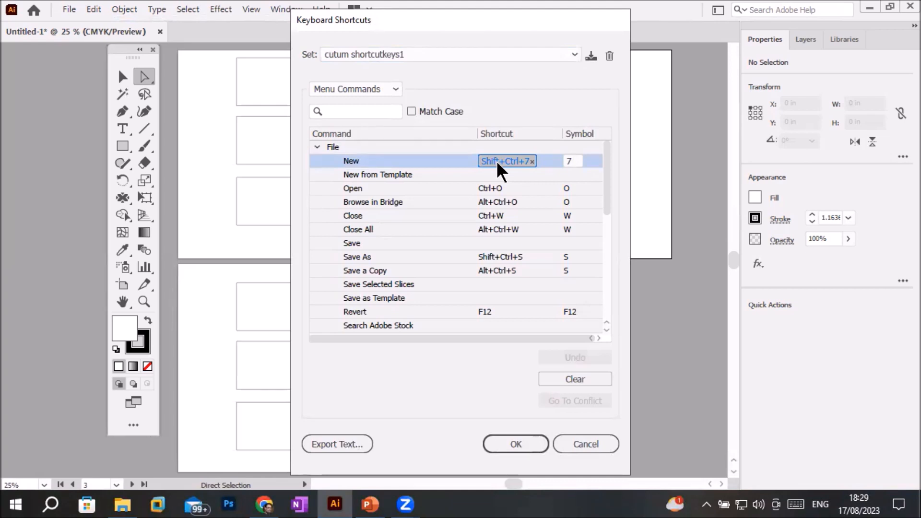
pyautogui.hotkey('ctrl', 'n')
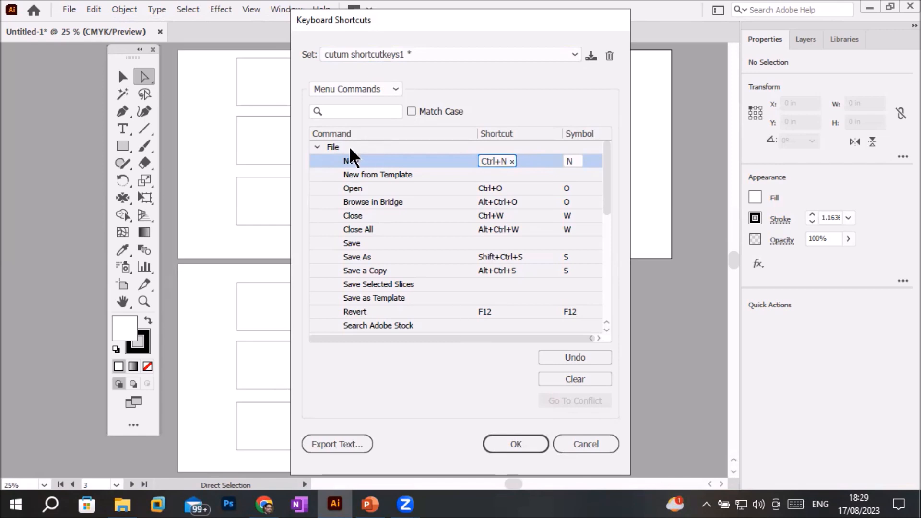
# Step: Assign Shift+Ctrl+7 to the Expand command in the Object group and overwrite the saved custom set
pyautogui.click(317, 147)
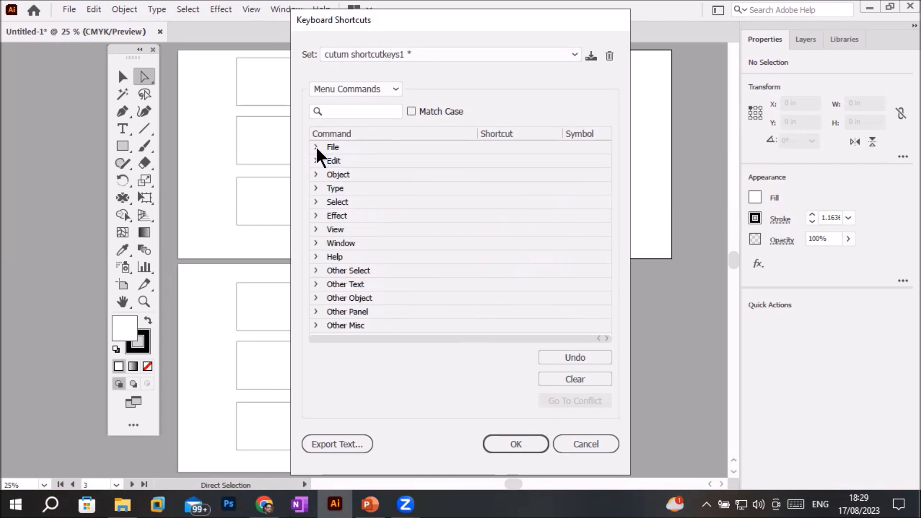
pyautogui.click(316, 174)
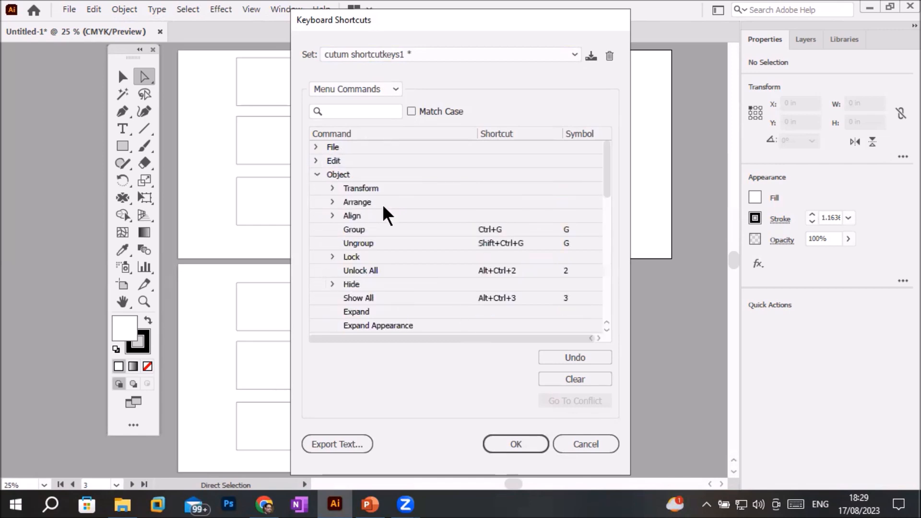
pyautogui.click(497, 312)
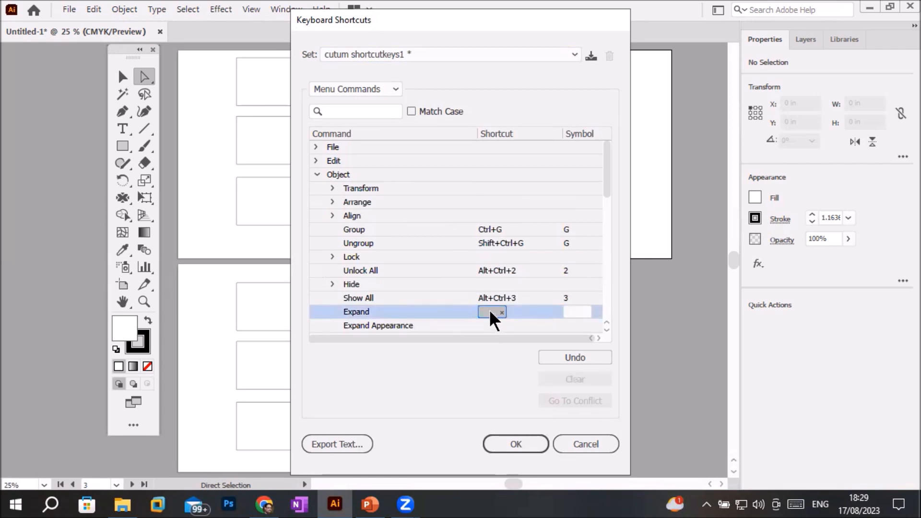
pyautogui.hotkey('ctrl', 'shift', '7')
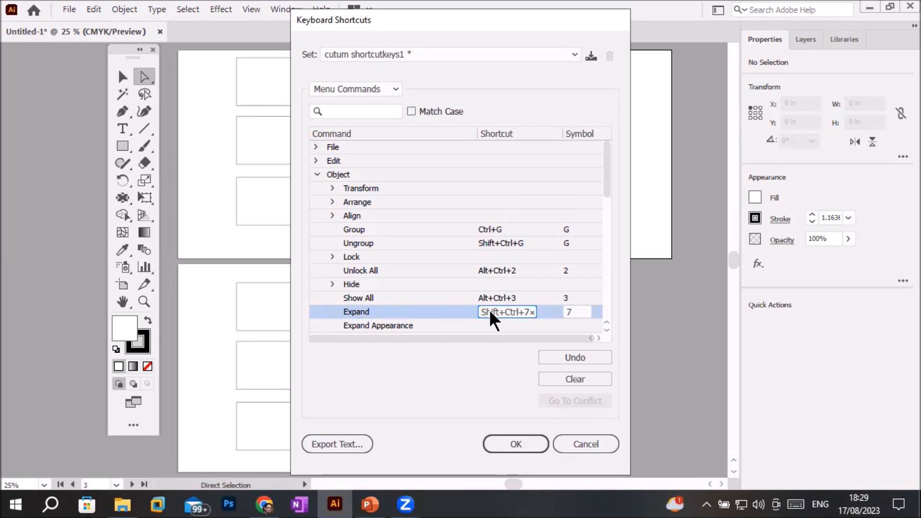
pyautogui.click(490, 439)
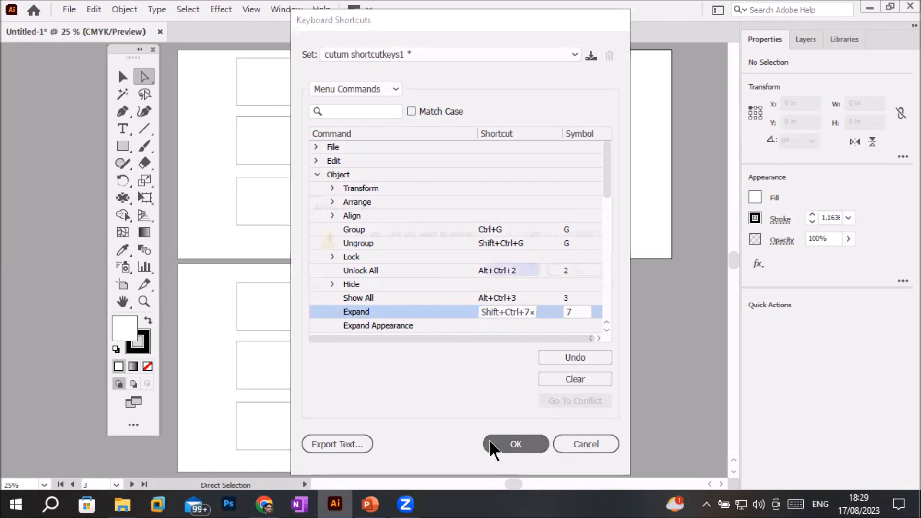
pyautogui.click(518, 272)
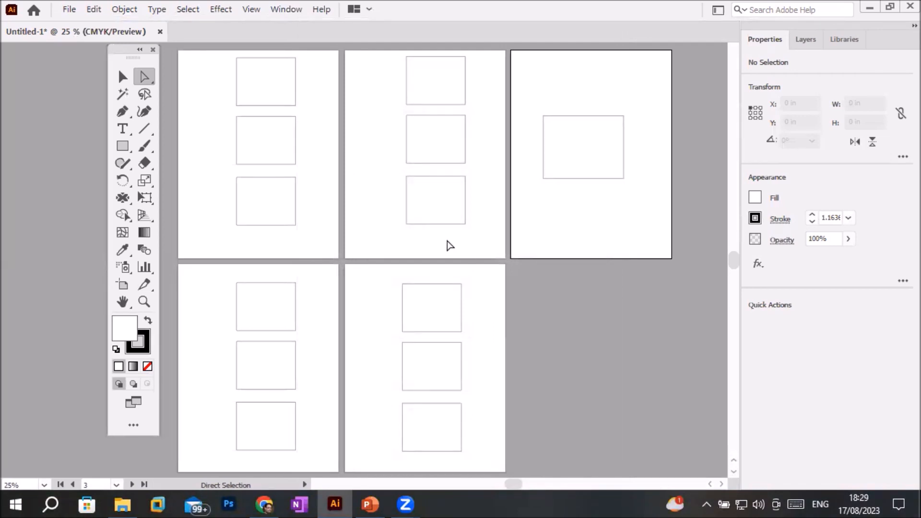
# Step: Check the shortcut shown beside Expand in the Object commands, and reopen the Keyboard Shortcuts settings
pyautogui.click(121, 9)
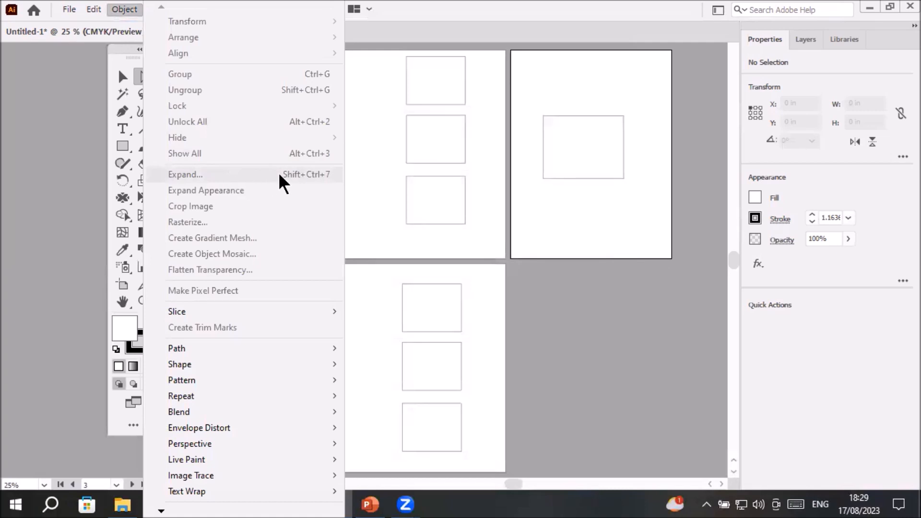
pyautogui.click(378, 189)
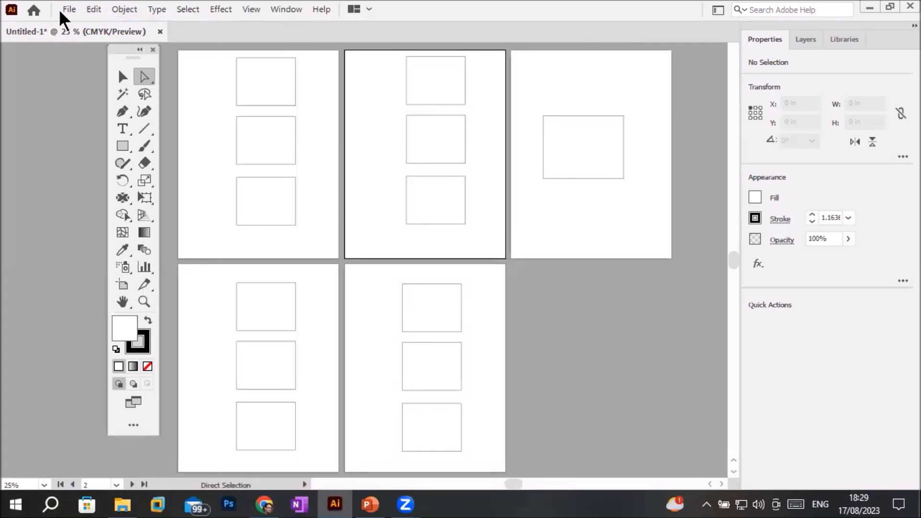
pyautogui.click(93, 9)
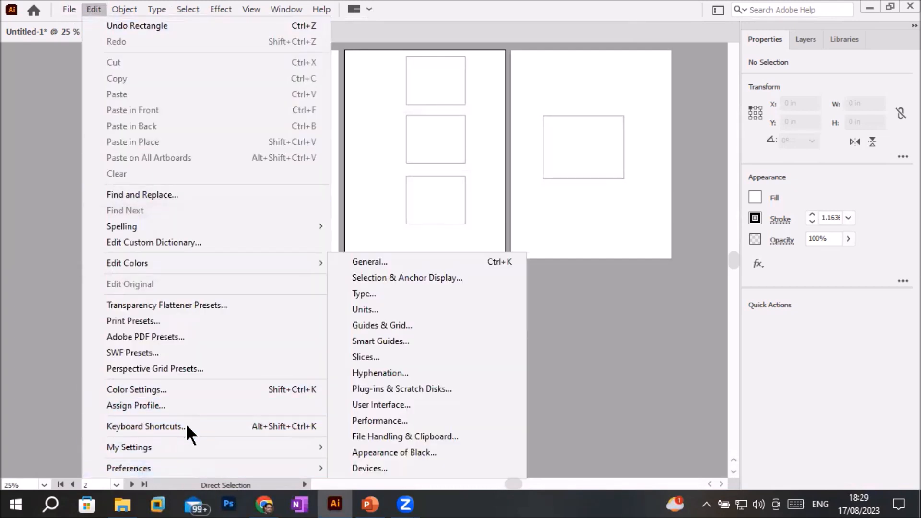
pyautogui.click(186, 426)
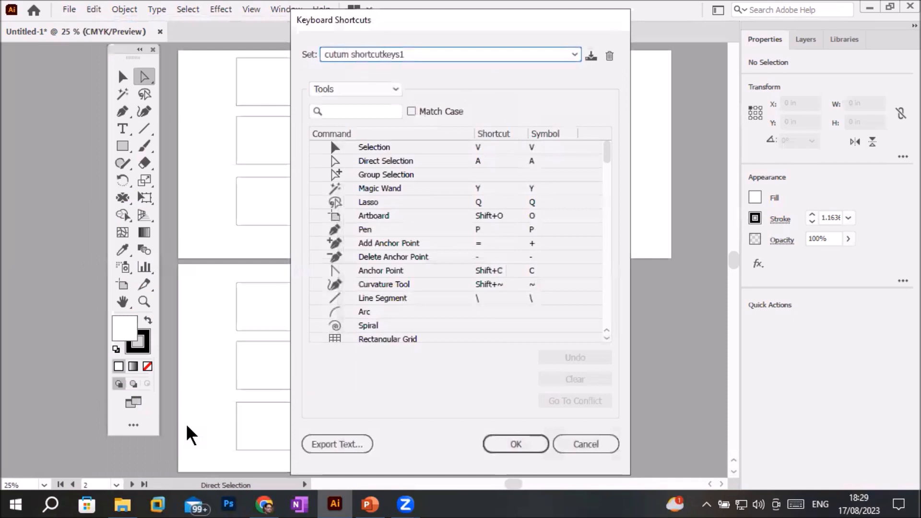
# Step: Export the current shortcut set as a text file, naming it with the instructor's name followed by "Shortcuts for AI.txt"
pyautogui.click(318, 451)
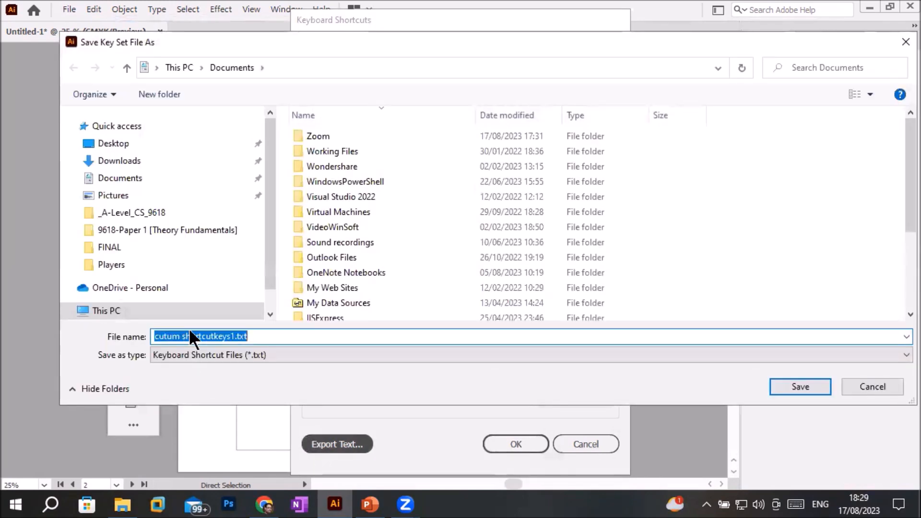
pyautogui.click(221, 331)
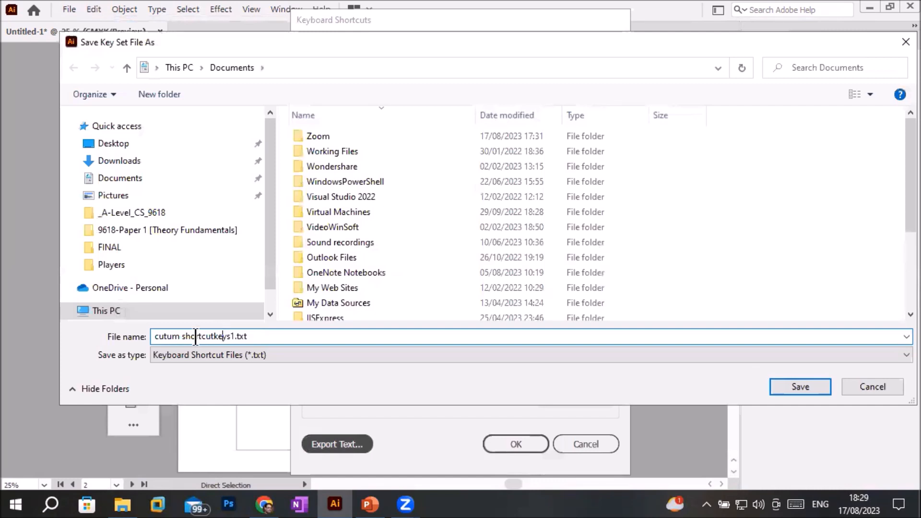
pyautogui.click(226, 330)
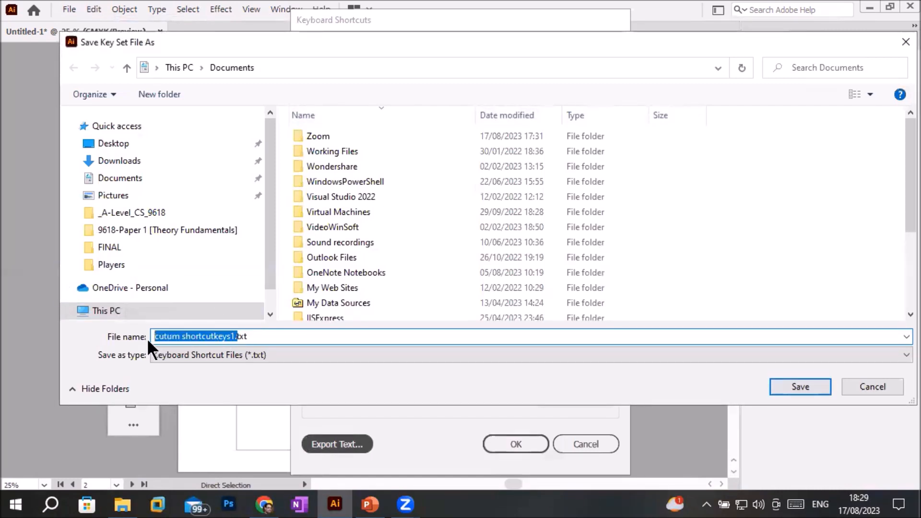
pyautogui.write('Mar')
pyautogui.press('BackSpace')
pyautogui.press('BackSpace')
pyautogui.write('r Ali')
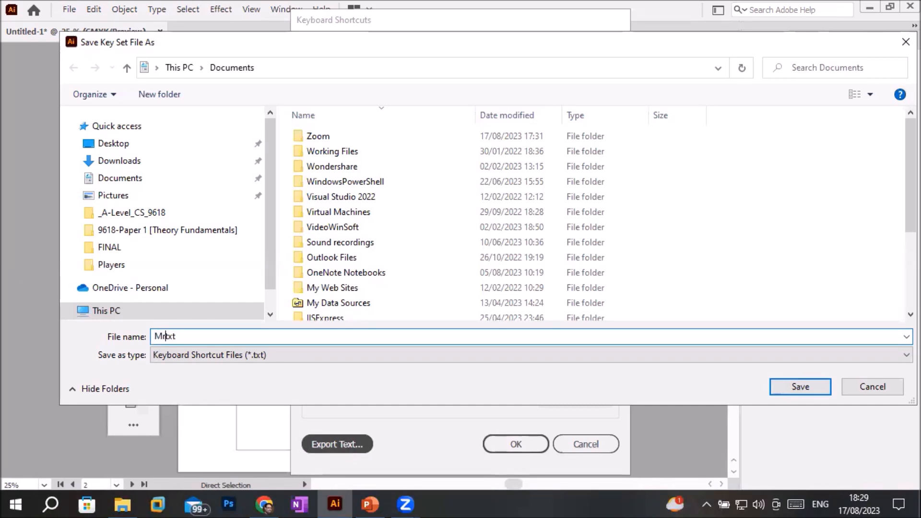
pyautogui.write(' Shortcut')
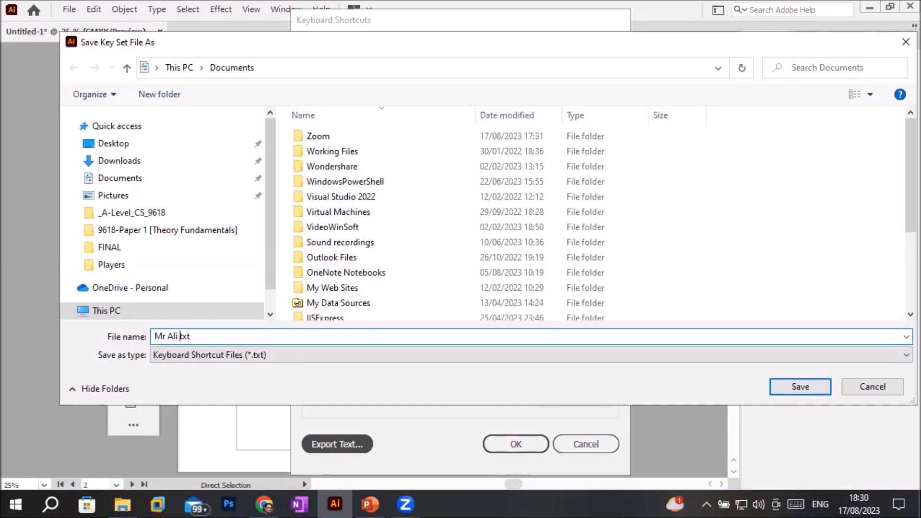
pyautogui.write('s for Al')
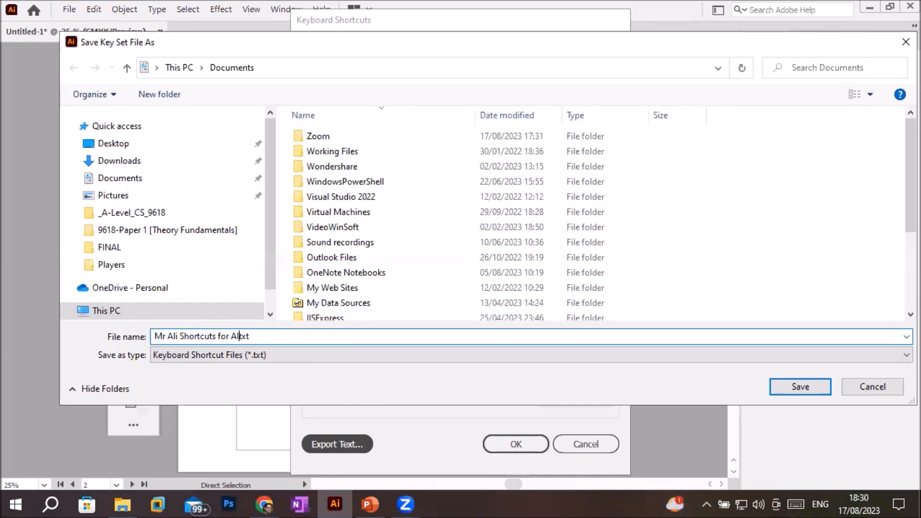
pyautogui.write('.')
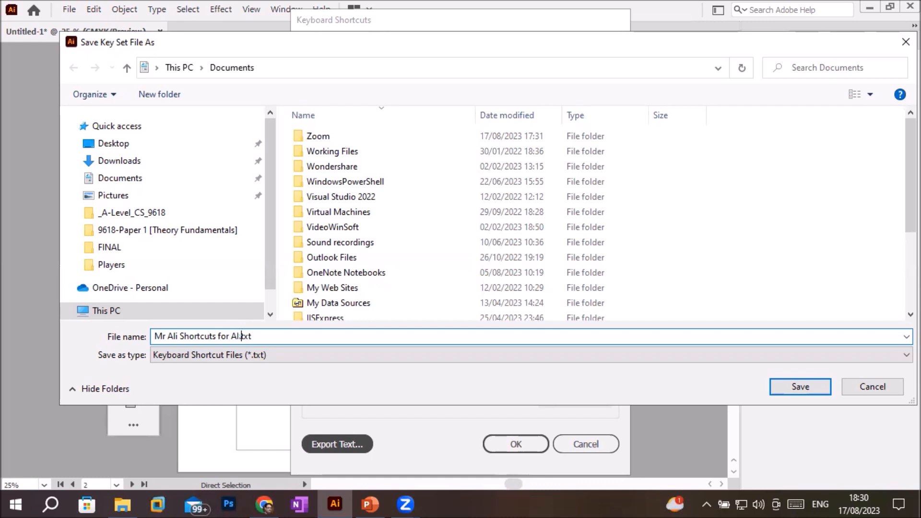
# Step: Save the exported shortcuts file to the Desktop and close the Keyboard Shortcuts settings
pyautogui.click(103, 146)
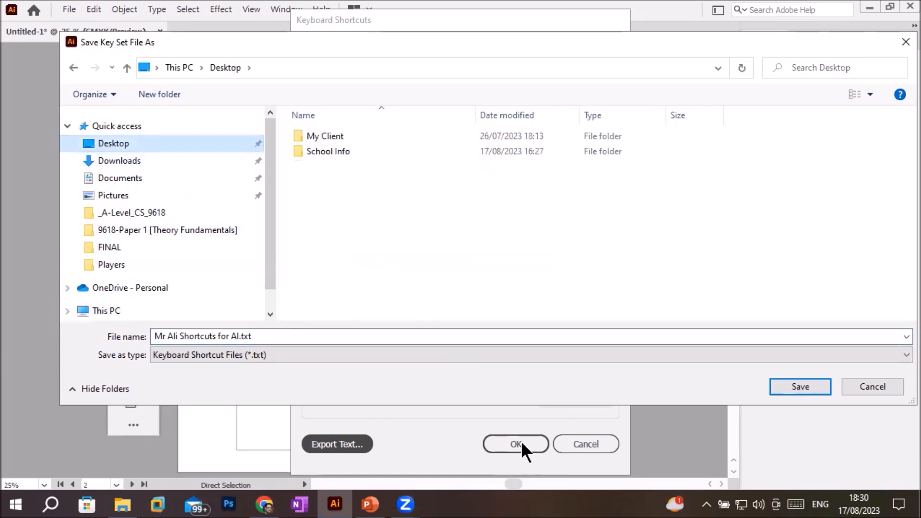
pyautogui.click(796, 390)
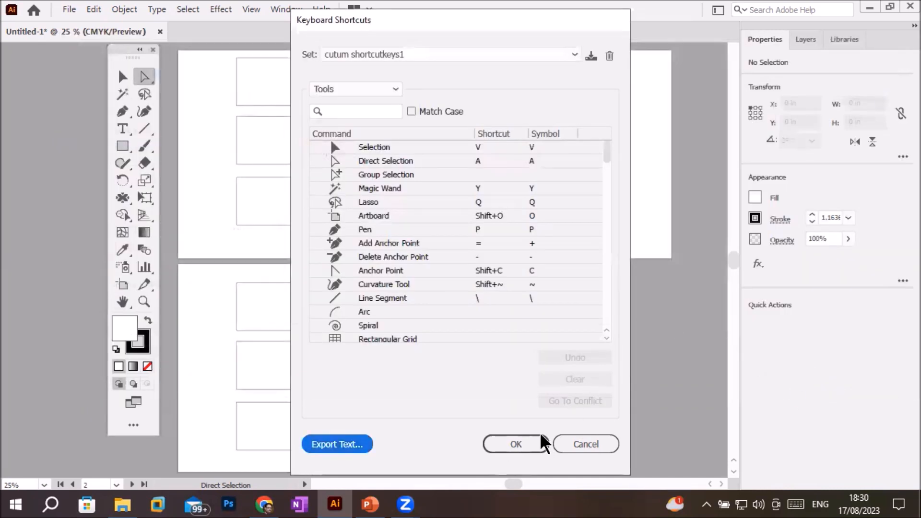
pyautogui.click(515, 440)
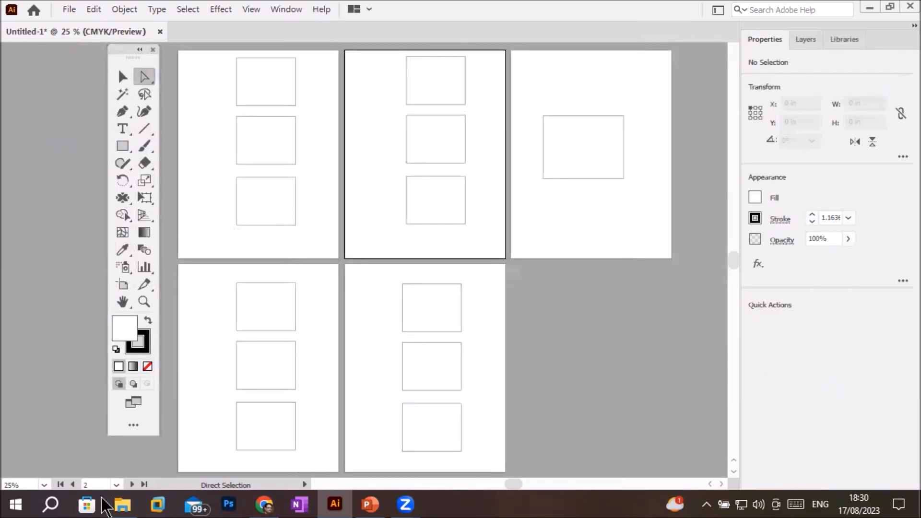
# Step: Switch to File Explorer, open the exported shortcuts text file from the Desktop folder, and make its Notepad window taller
pyautogui.click(122, 504)
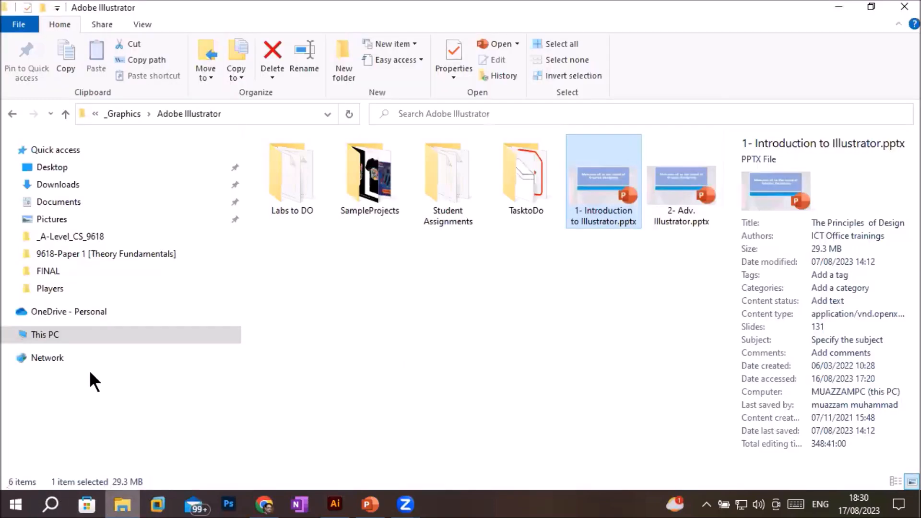
pyautogui.click(36, 173)
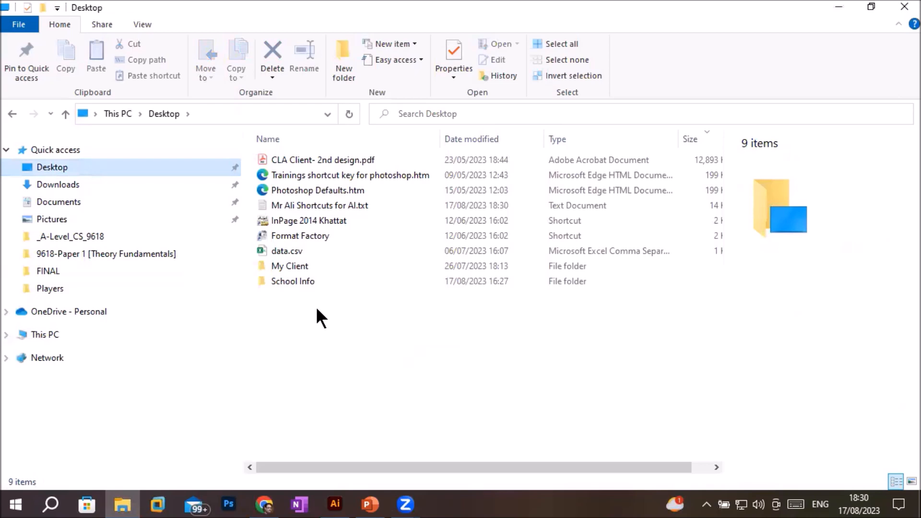
pyautogui.click(324, 208)
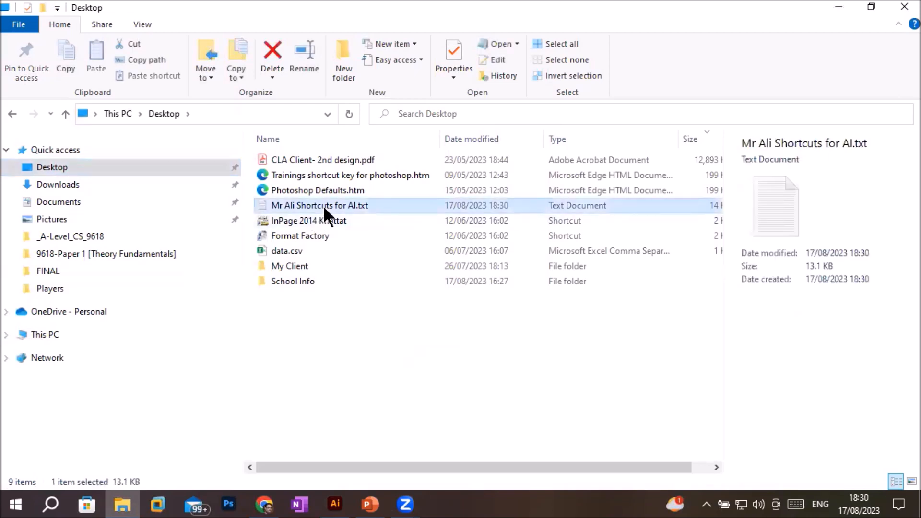
pyautogui.doubleClick(387, 206)
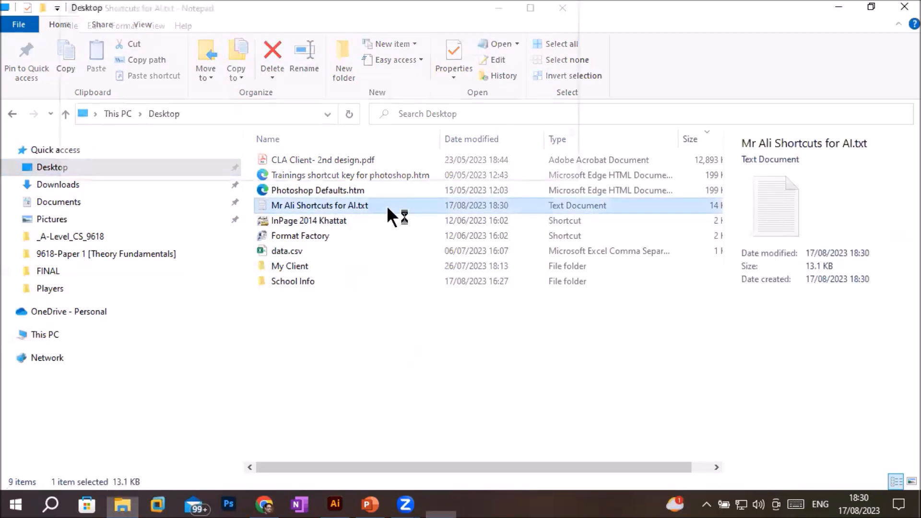
pyautogui.click(536, 5)
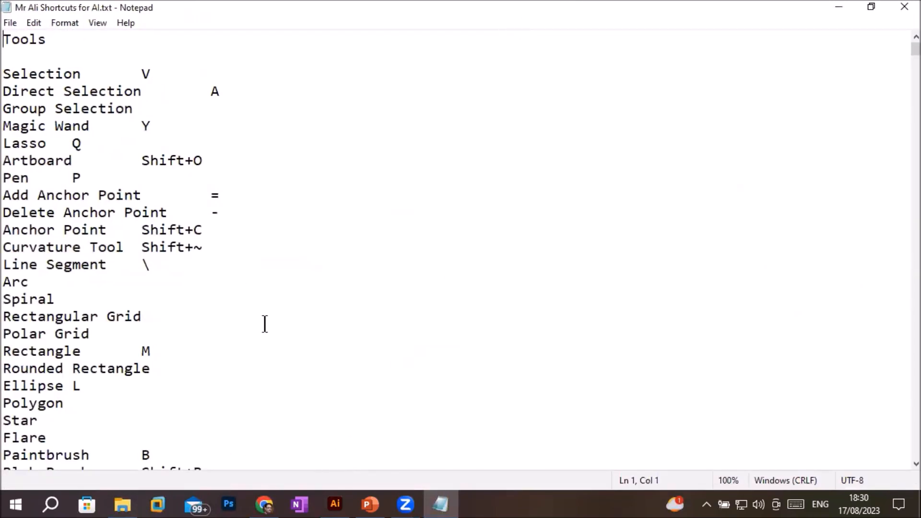
pyautogui.click(29, 190)
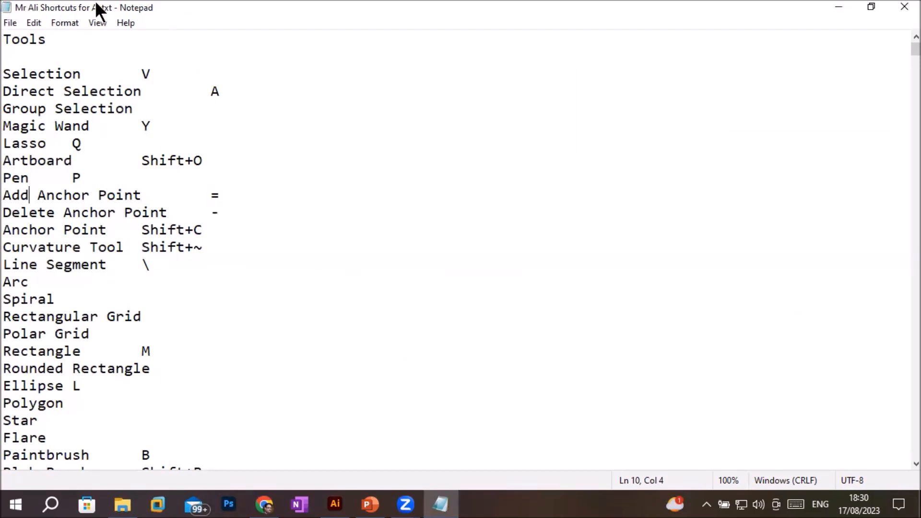
pyautogui.doubleClick(111, 8)
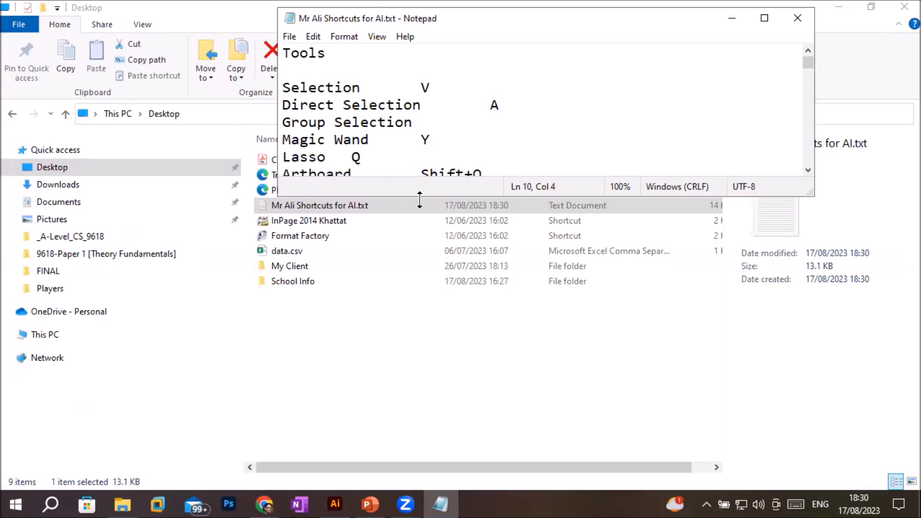
pyautogui.moveTo(419, 196); pyautogui.dragTo(419, 436)
# Step: Examine the shortcuts listed under the Tools heading of the exported file, through to the start of Menu Commands
pyautogui.moveTo(290, 53); pyautogui.dragTo(326, 54)
pyautogui.moveTo(289, 86); pyautogui.dragTo(448, 290)
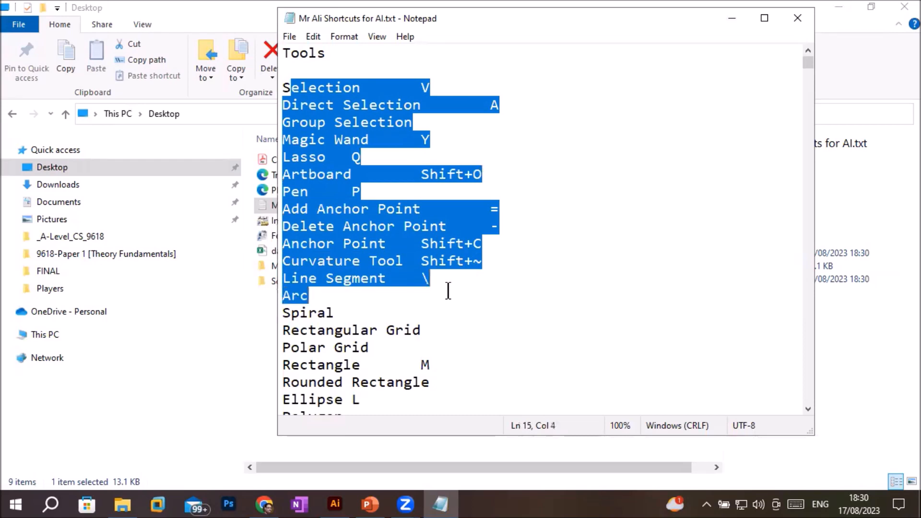
pyautogui.scroll(-10, 478, 280)
pyautogui.scroll(-4, 477, 280)
pyautogui.scroll(-13, 477, 280)
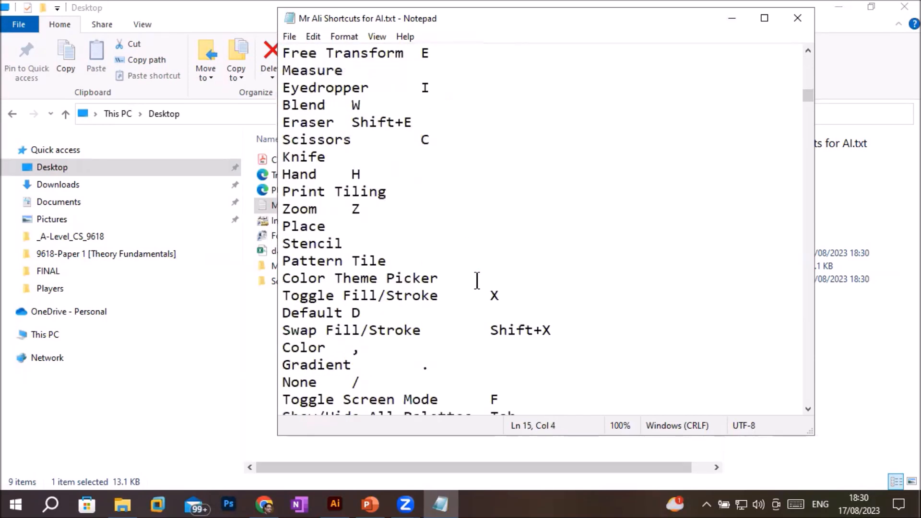
pyautogui.scroll(-8, 477, 278)
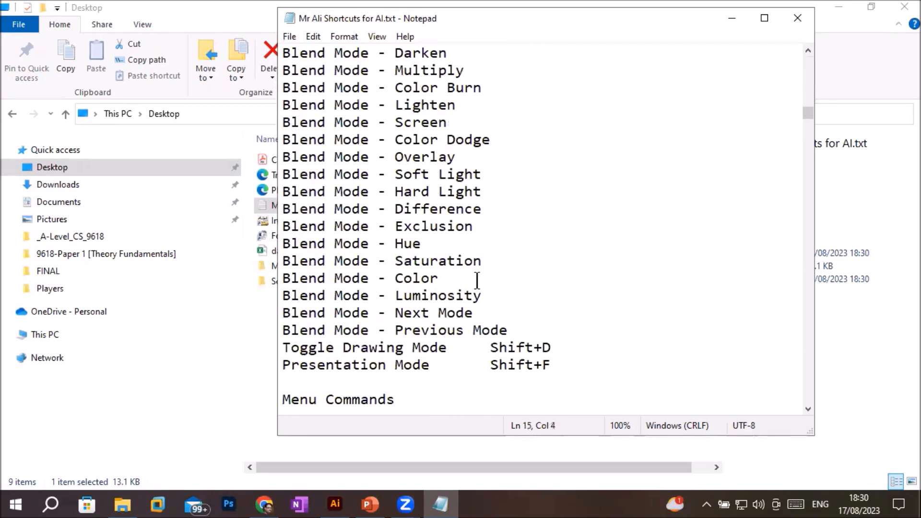
# Step: Examine the Menu Commands heading and the File and Edit command shortcuts in the exported file
pyautogui.moveTo(290, 192); pyautogui.dragTo(387, 192)
pyautogui.moveTo(283, 226); pyautogui.dragTo(473, 323)
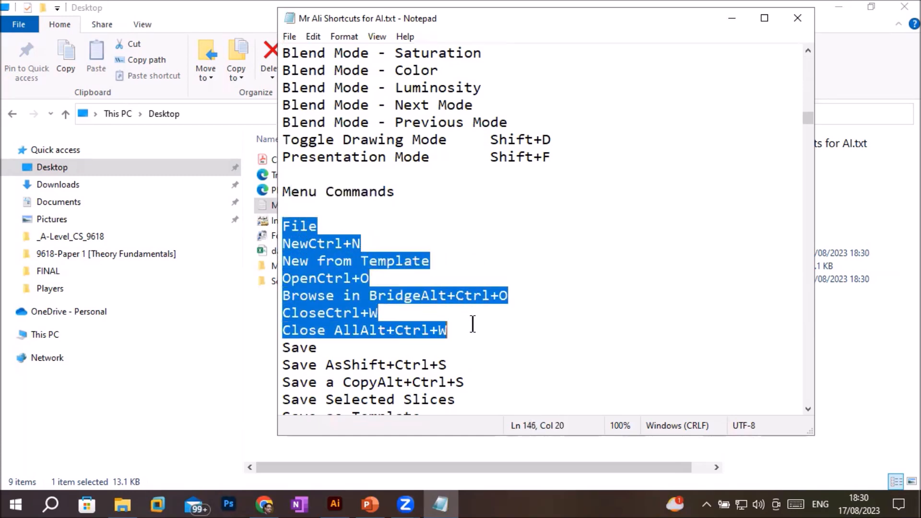
pyautogui.scroll(-5, 510, 314)
pyautogui.scroll(-6, 510, 314)
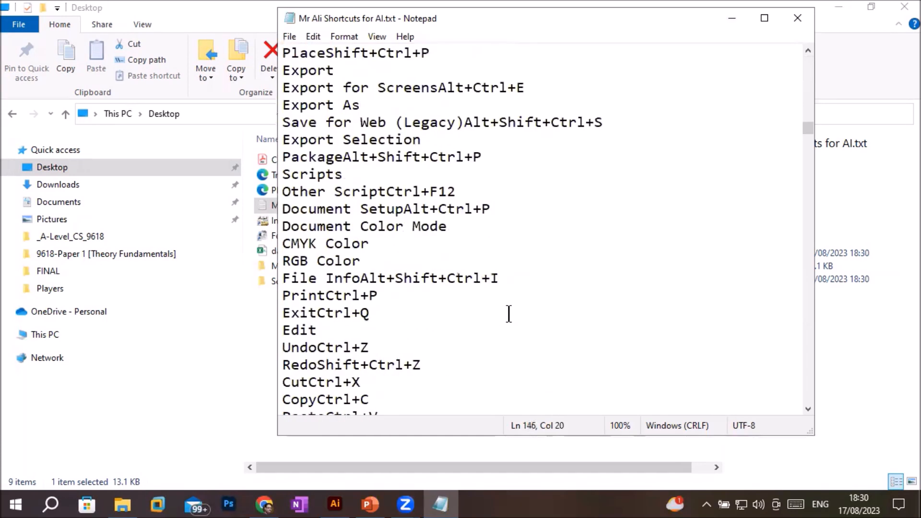
pyautogui.scroll(-4, 502, 311)
pyautogui.scroll(-15, 502, 312)
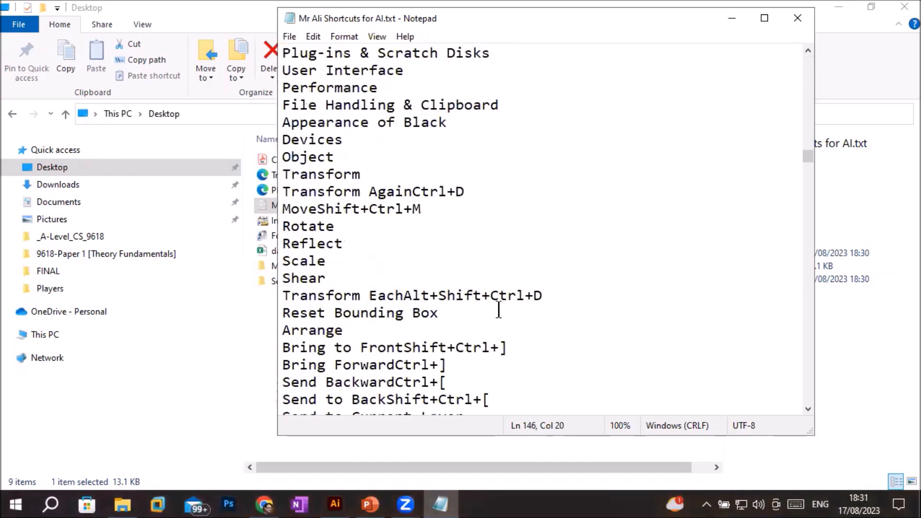
# Step: Review the Object command shortcuts in the exported file, including Expand, Clipping Mask, Compound Path and Artboards
pyautogui.moveTo(283, 159); pyautogui.dragTo(384, 329)
pyautogui.scroll(-20, 386, 326)
pyautogui.moveTo(291, 209); pyautogui.dragTo(309, 209)
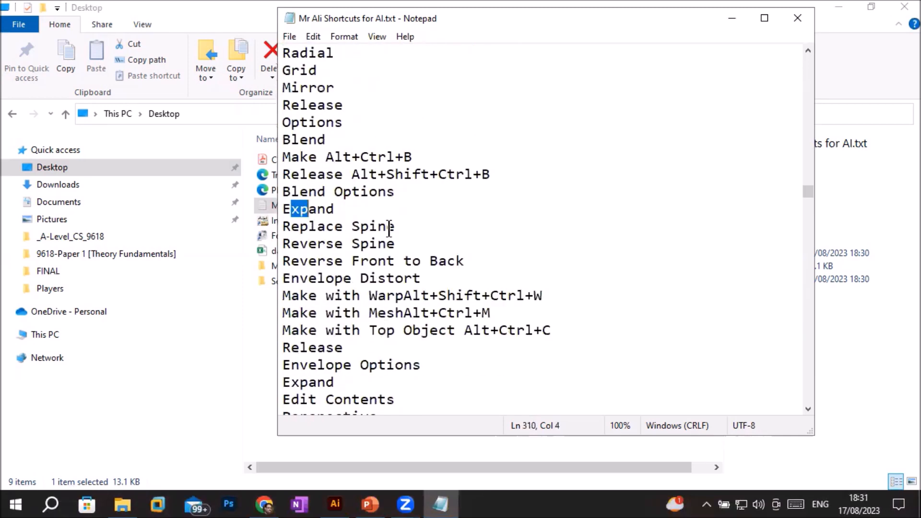
pyautogui.scroll(-5, 411, 297)
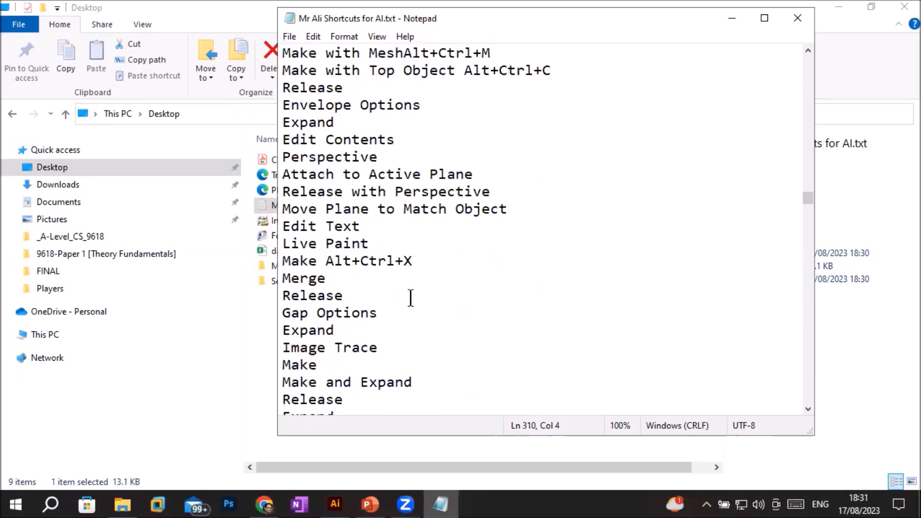
pyautogui.scroll(-3, 411, 297)
pyautogui.scroll(-5, 411, 298)
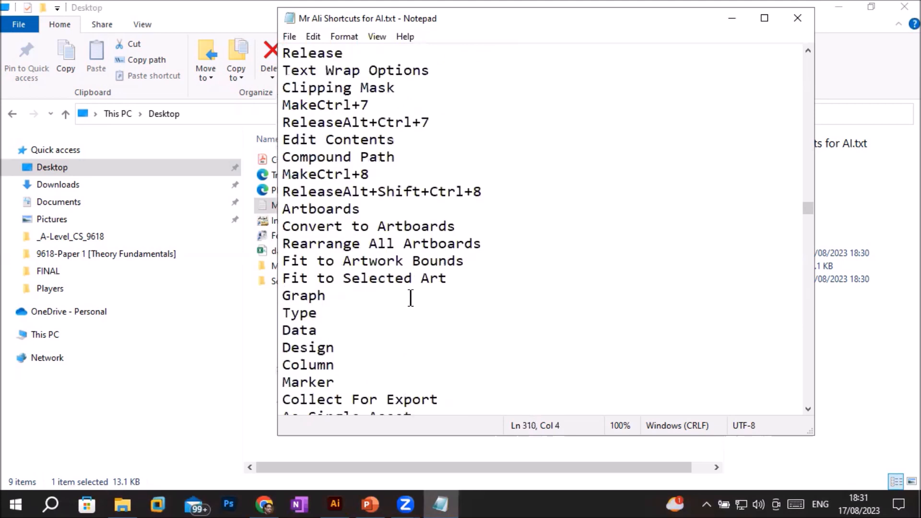
pyautogui.click(290, 194)
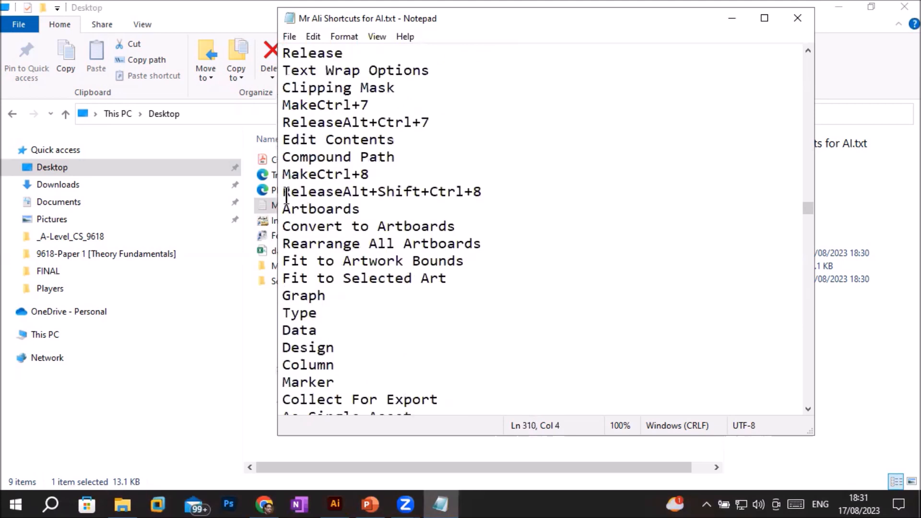
pyautogui.moveTo(342, 192); pyautogui.dragTo(483, 187)
pyautogui.click(316, 208)
# Step: Review the Type command shortcuts in the exported file, including the symbol, dash, quotation mark and whitespace characters
pyautogui.scroll(-7, 326, 314)
pyautogui.scroll(-6, 329, 317)
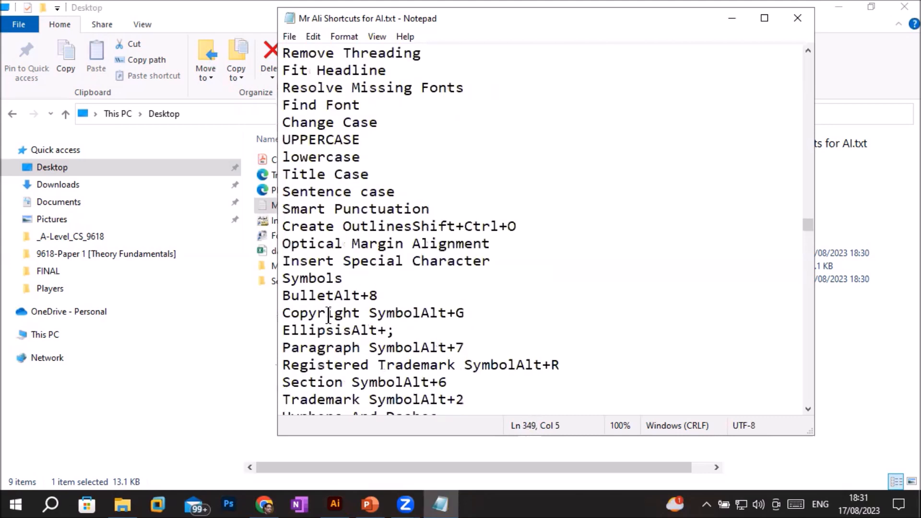
pyautogui.scroll(-2, 336, 312)
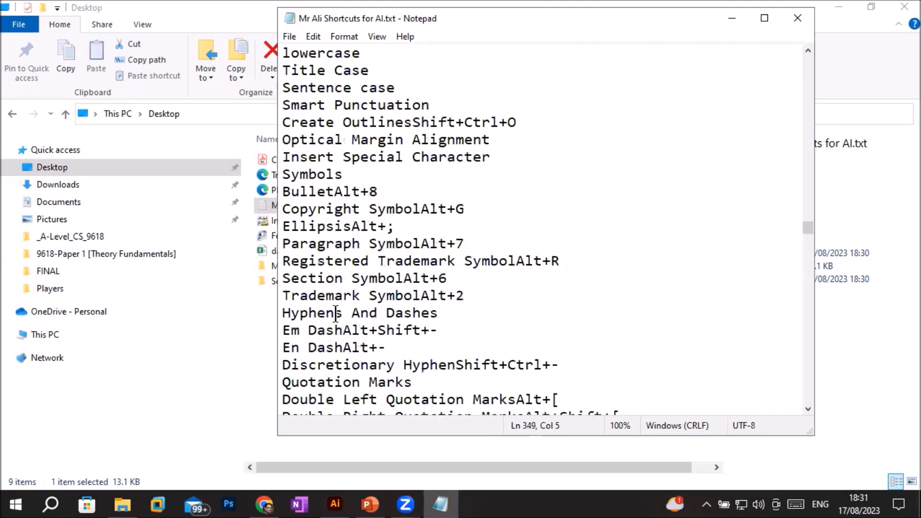
pyautogui.moveTo(370, 226); pyautogui.dragTo(482, 249)
pyautogui.moveTo(412, 296); pyautogui.dragTo(465, 295)
pyautogui.scroll(-3, 468, 352)
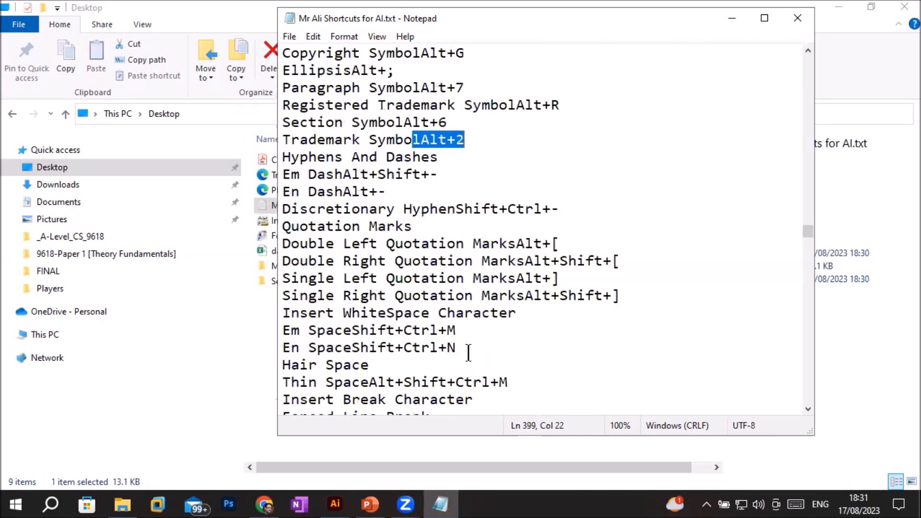
pyautogui.scroll(-3, 468, 352)
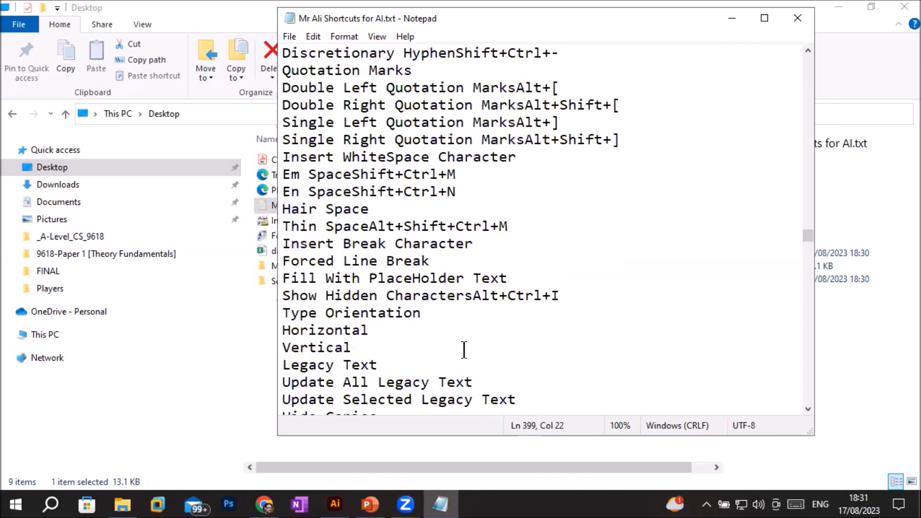
pyautogui.scroll(-2, 464, 349)
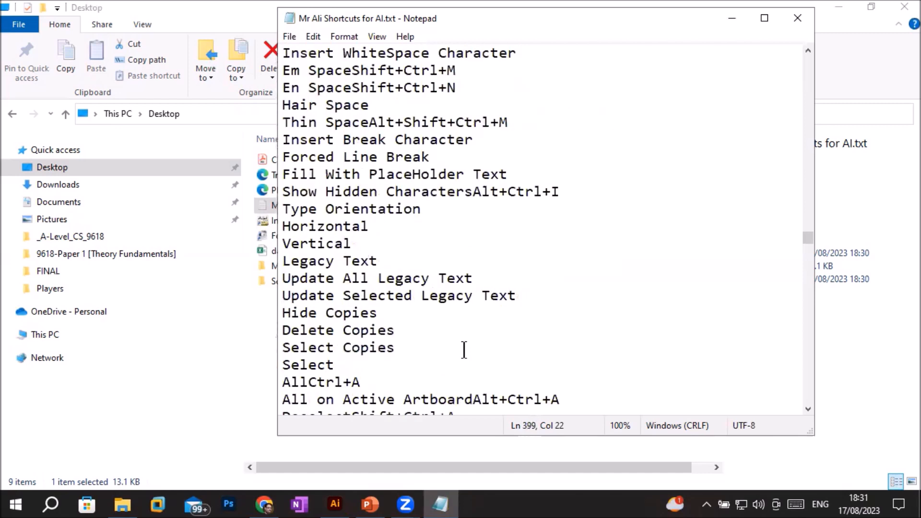
# Step: Review the Select command shortcuts in the exported file, including the Same and Object entries
pyautogui.scroll(-6, 464, 349)
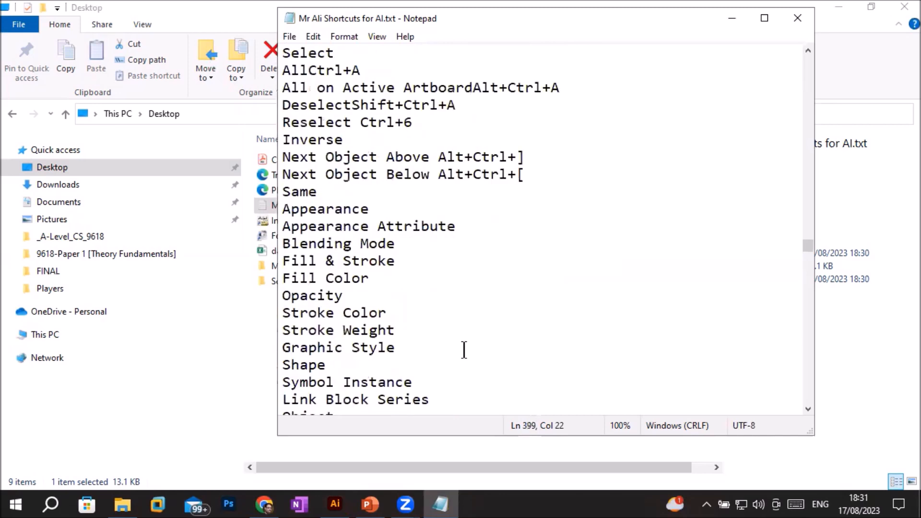
pyautogui.scroll(-4, 464, 350)
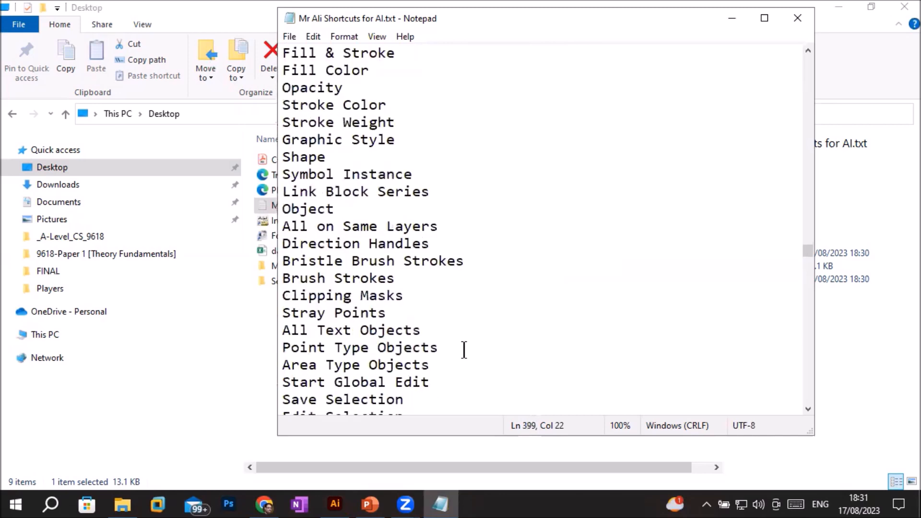
pyautogui.moveTo(280, 209); pyautogui.dragTo(335, 211)
pyautogui.scroll(-3, 425, 305)
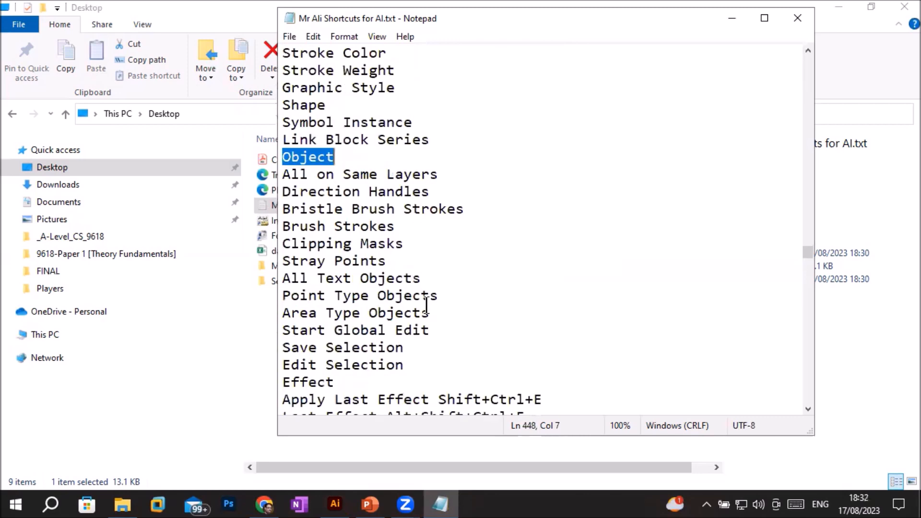
# Step: Review the Effect command entries in the exported file, including 3D, Distort & Transform, Pathfinder, Warp, Artistic, Blur and Brush Strokes
pyautogui.scroll(-2, 426, 304)
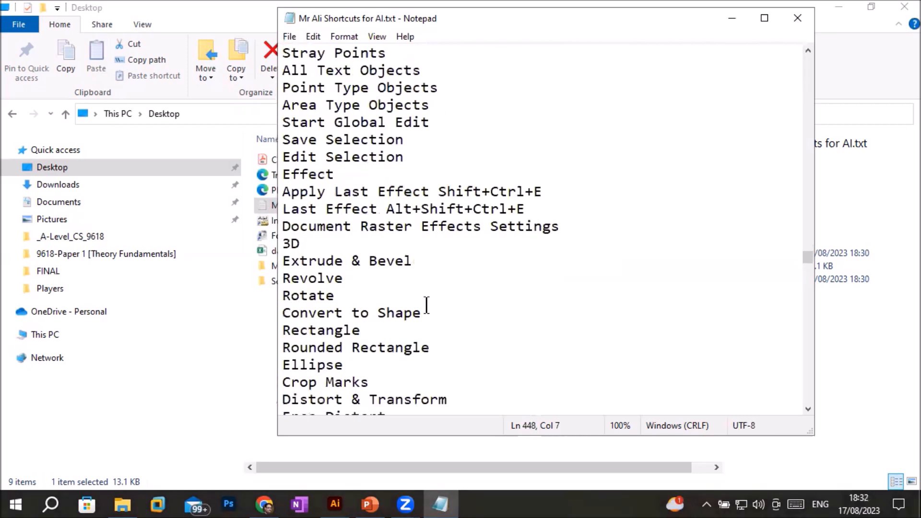
pyautogui.scroll(-7, 426, 305)
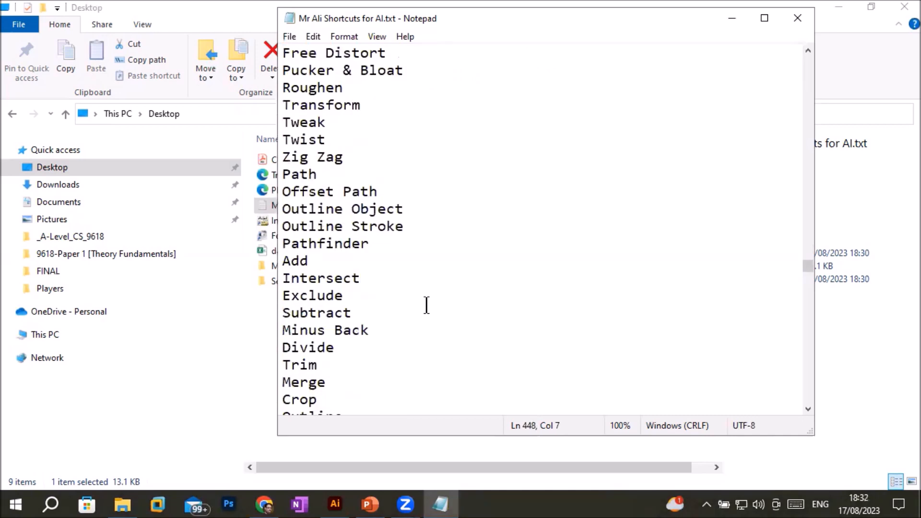
pyautogui.scroll(-5, 426, 305)
pyautogui.scroll(-7, 426, 305)
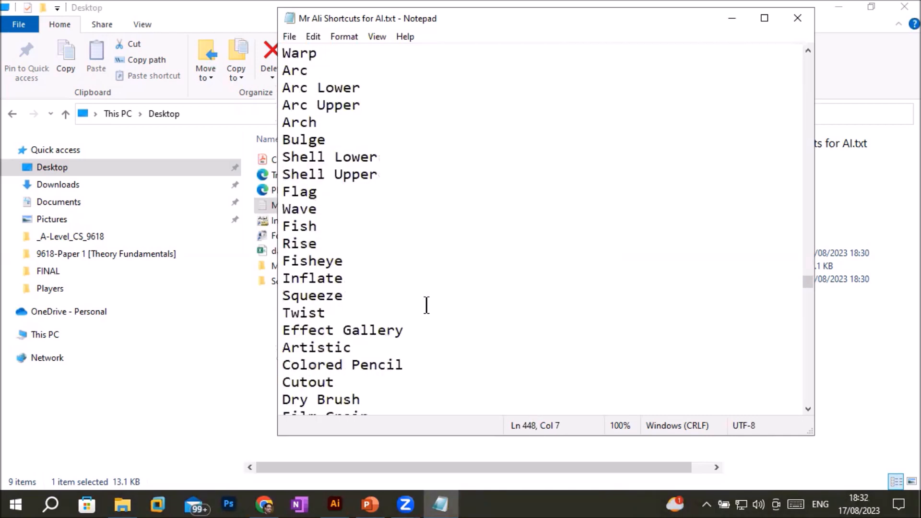
pyautogui.scroll(-2, 427, 305)
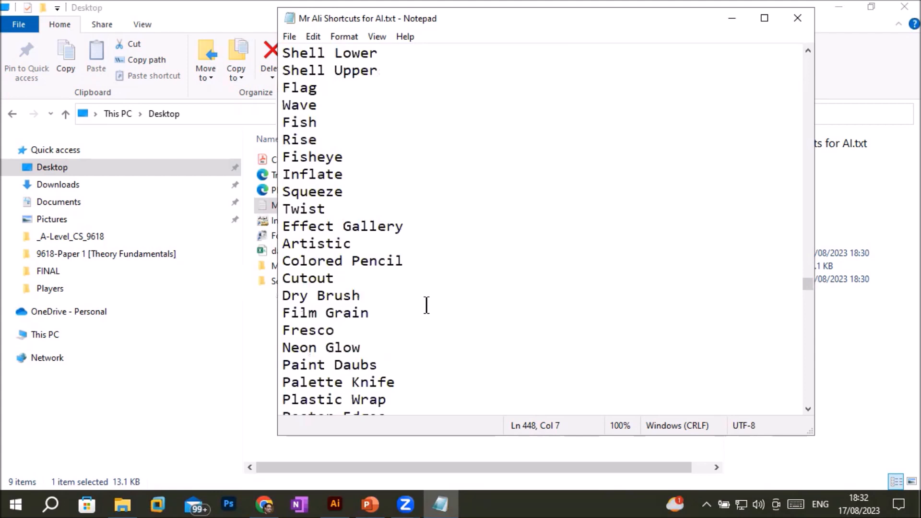
pyautogui.scroll(-1, 427, 304)
pyautogui.scroll(-2, 427, 305)
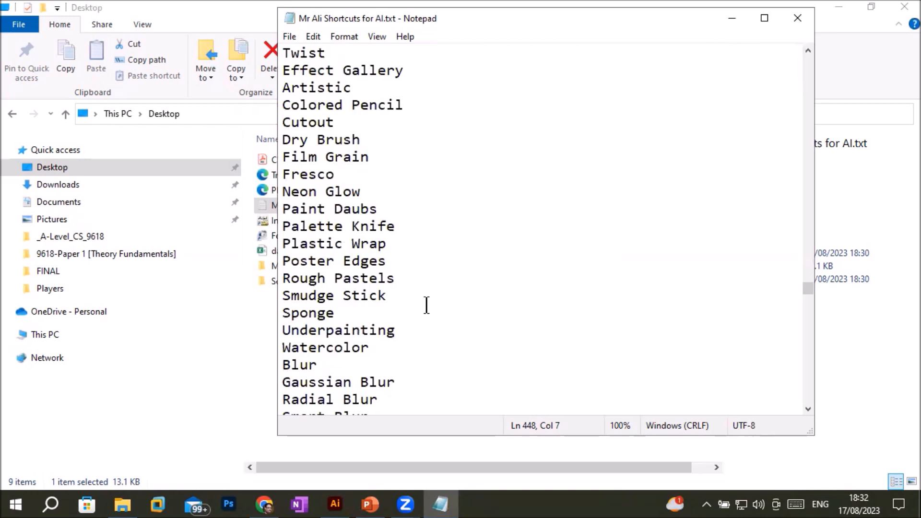
pyautogui.scroll(-4, 426, 304)
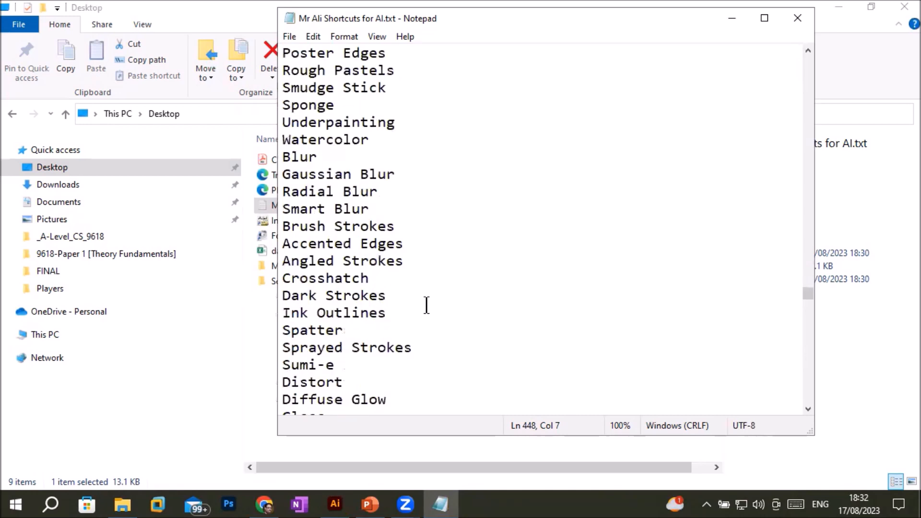
pyautogui.scroll(-3, 427, 305)
# Step: Highlight the Overprint Preview and Pixel Preview shortcuts in turn within the exported file's View section
pyautogui.scroll(-14, 427, 305)
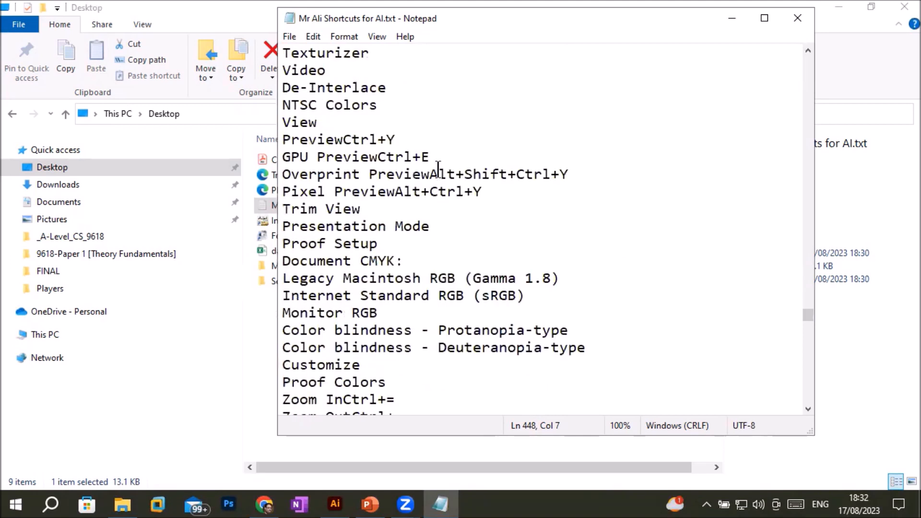
pyautogui.moveTo(437, 174); pyautogui.dragTo(582, 173)
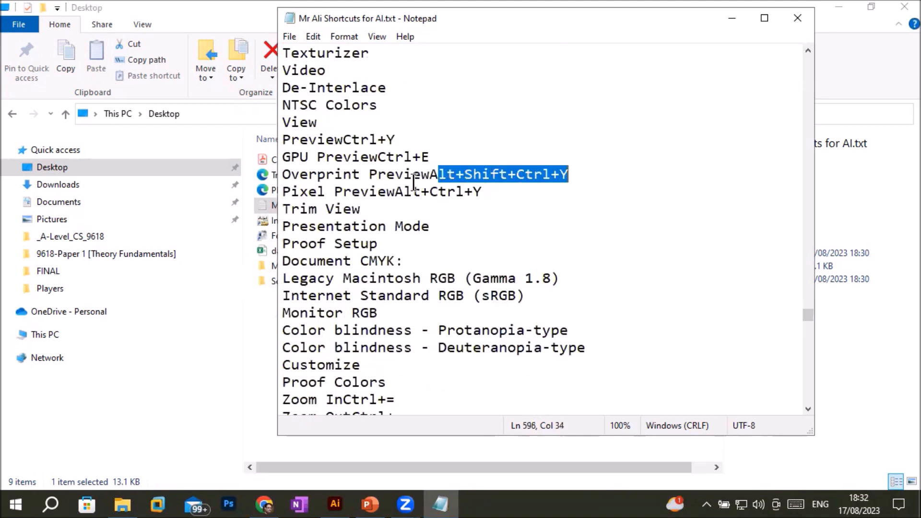
pyautogui.moveTo(404, 192); pyautogui.dragTo(514, 200)
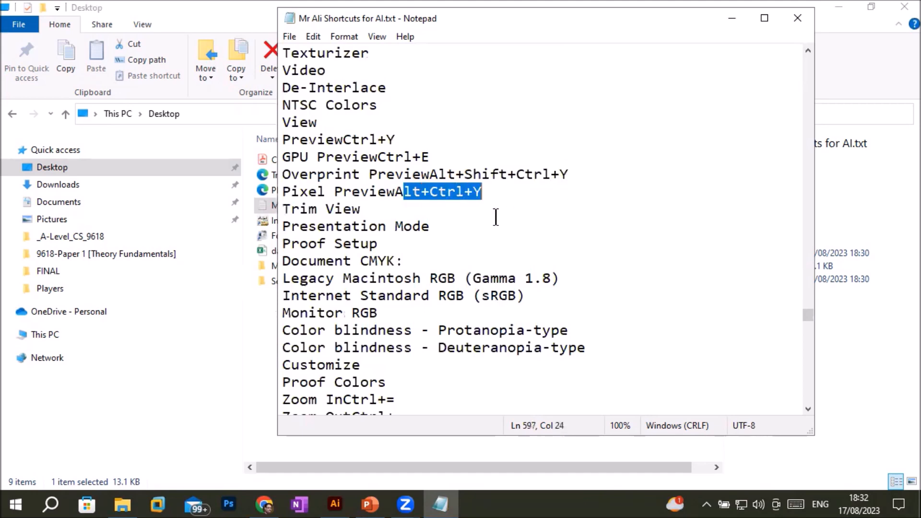
# Step: Highlight the shortcuts for Zoom In, Zoom Out, Fit Artboard in Window and Fit All in Window, one after another
pyautogui.scroll(-3, 434, 305)
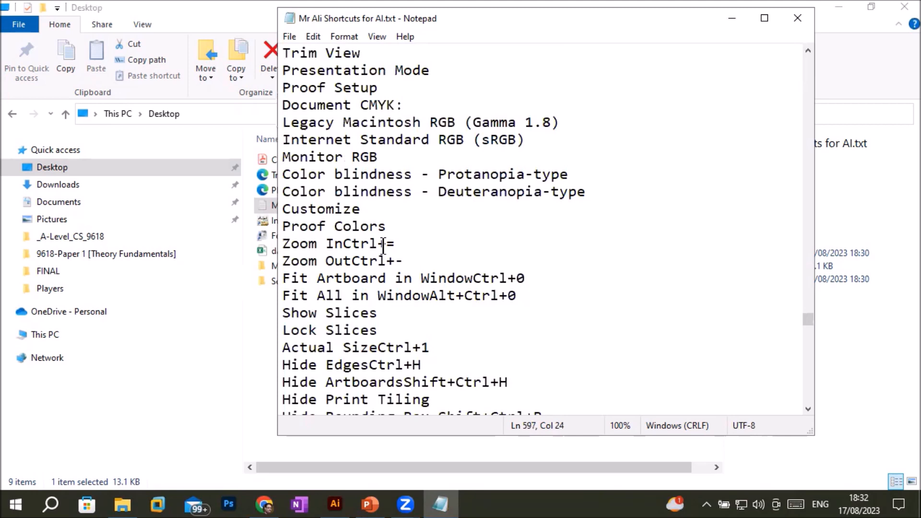
pyautogui.scroll(-2, 383, 245)
pyautogui.click(343, 139)
pyautogui.keyDown('shift'); pyautogui.click(418, 144); pyautogui.keyUp('shift')
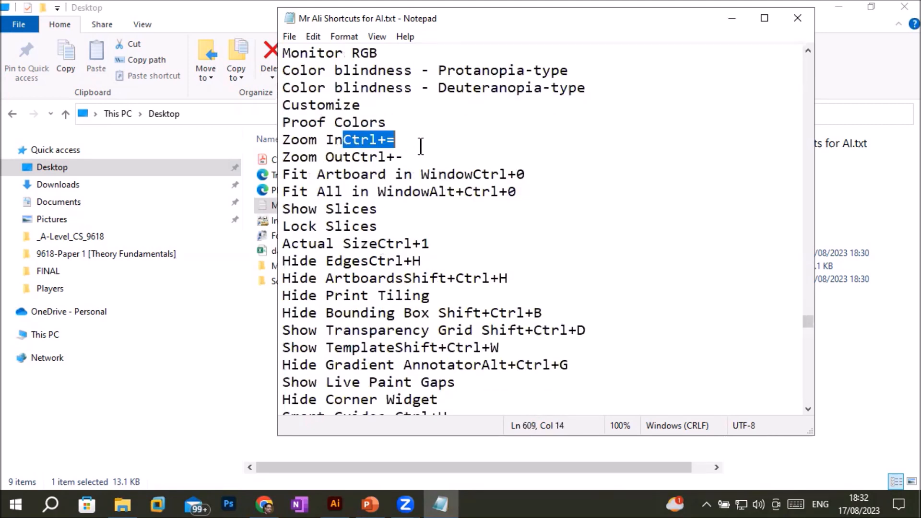
pyautogui.click(353, 156)
pyautogui.keyDown('shift'); pyautogui.click(439, 155); pyautogui.keyUp('shift')
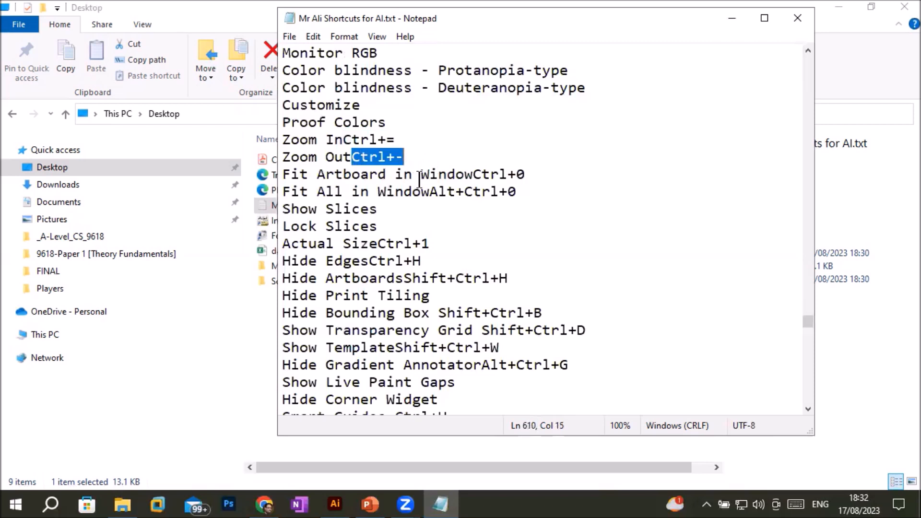
pyautogui.click(474, 174)
pyautogui.keyDown('shift'); pyautogui.click(535, 167); pyautogui.keyUp('shift')
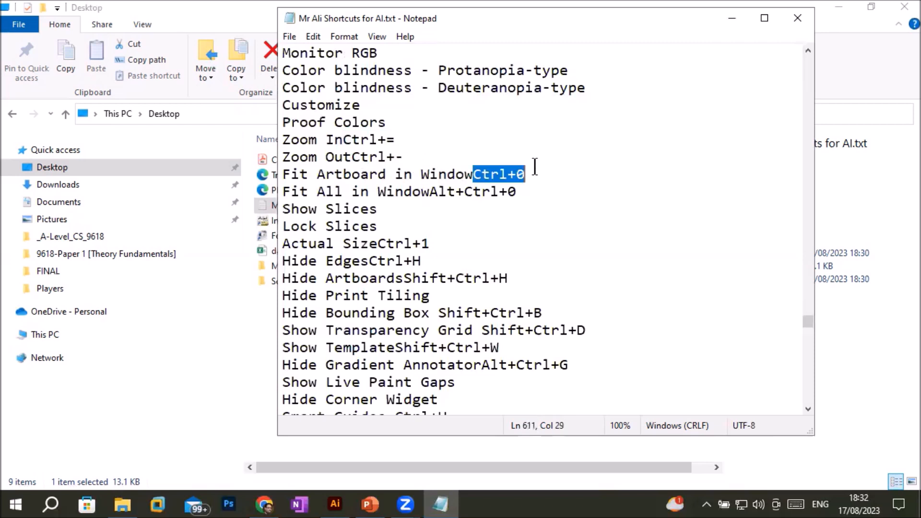
pyautogui.moveTo(428, 192); pyautogui.dragTo(527, 188)
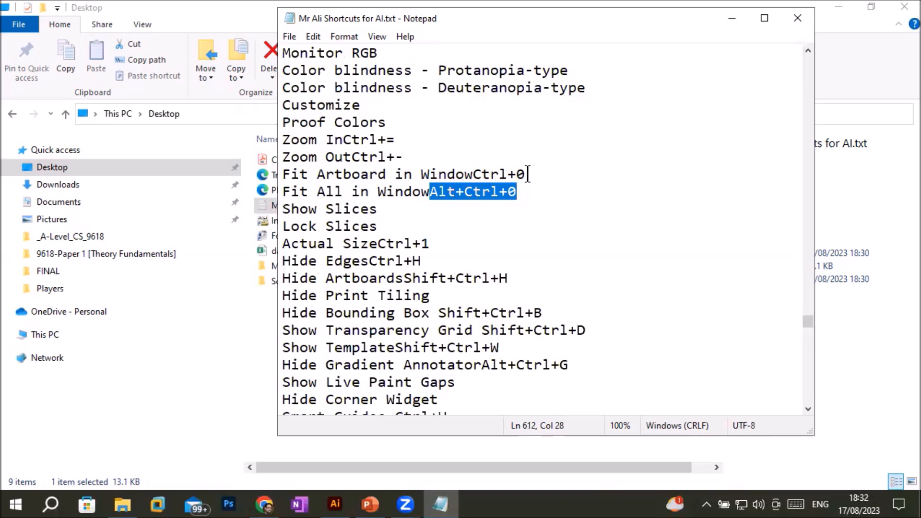
# Step: Close the exported shortcuts file and the Desktop folder window, and open the Edit commands in Illustrator
pyautogui.click(797, 18)
pyautogui.click(892, 7)
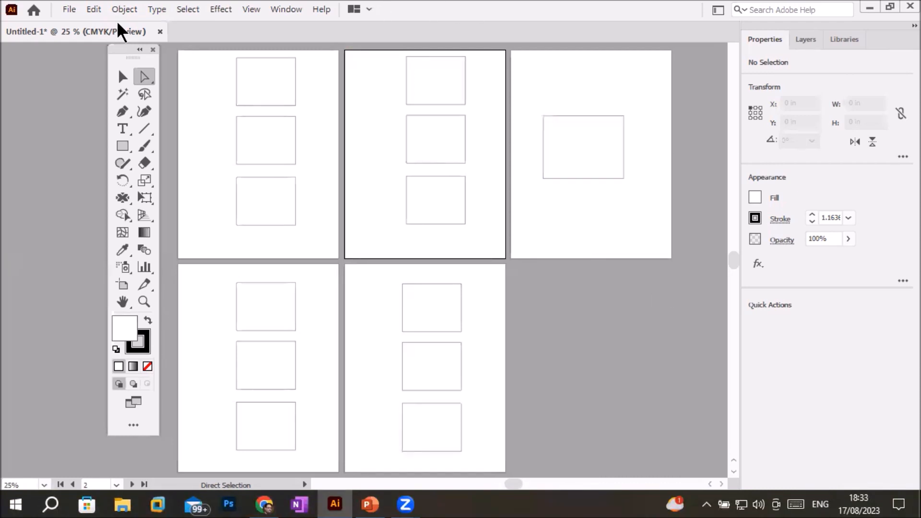
pyautogui.click(92, 9)
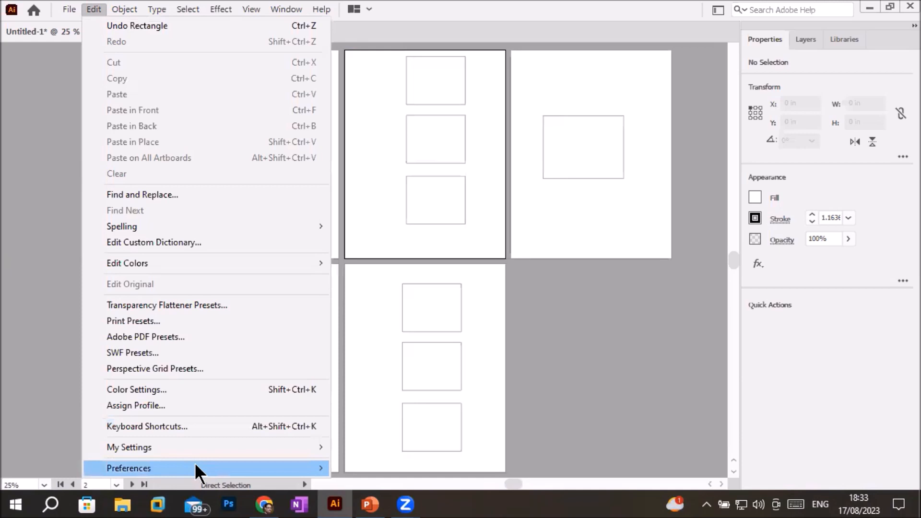
pyautogui.moveTo(194, 465)
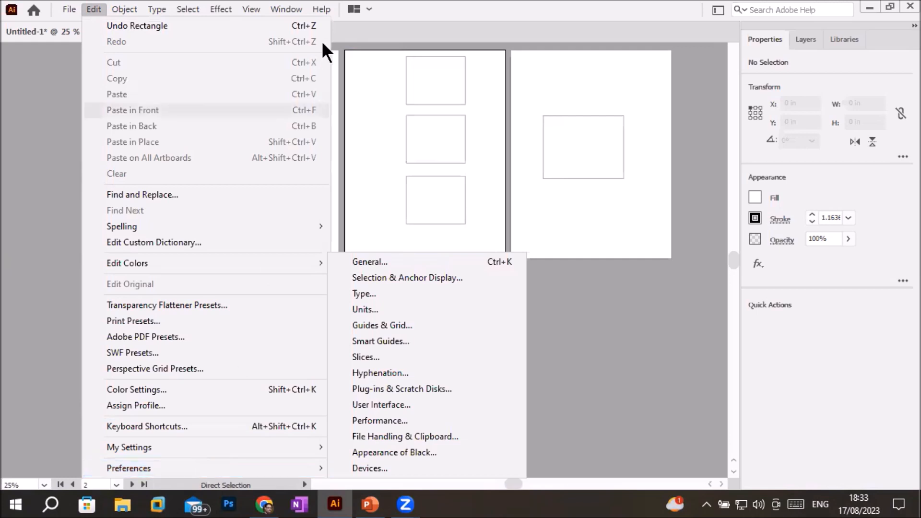
pyautogui.click(280, 9)
pyautogui.click(280, 9)
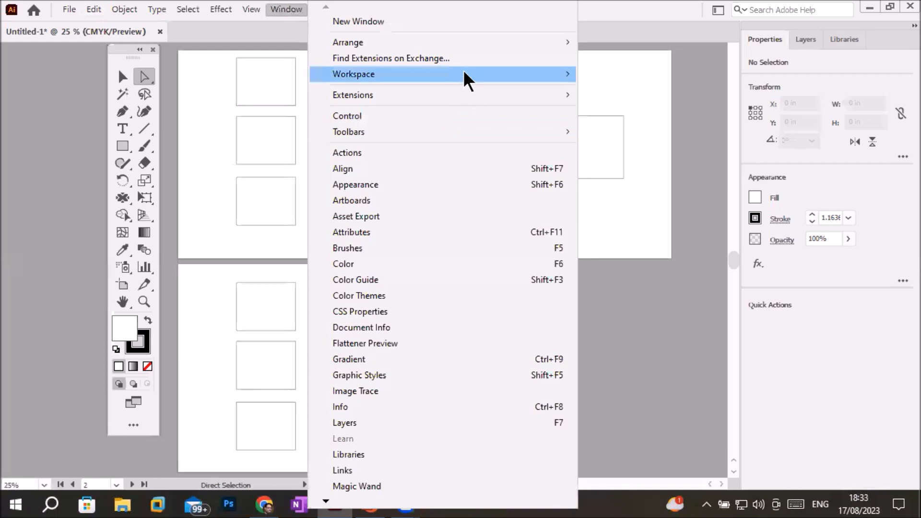
pyautogui.moveTo(466, 75)
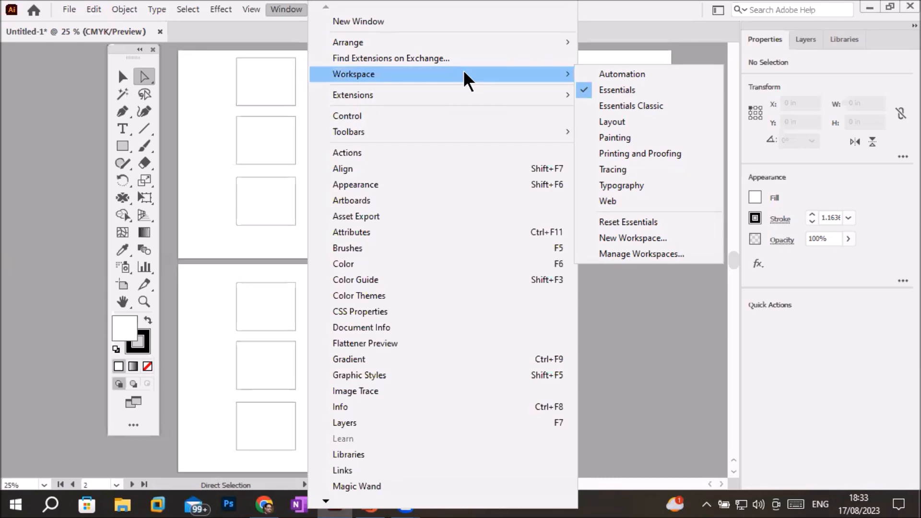
pyautogui.click(217, 100)
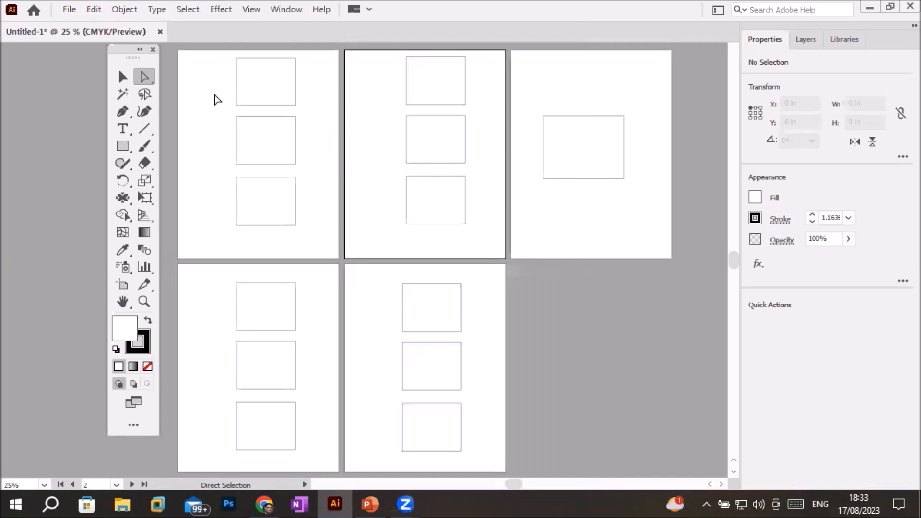
# Step: Select the top rectangle on the first artboard with the Selection tool and show the document's layer contents
pyautogui.click(118, 78)
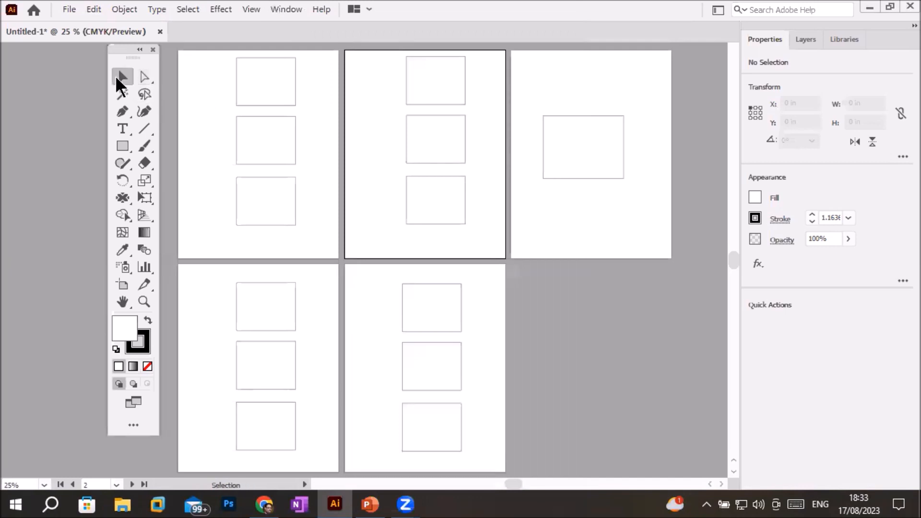
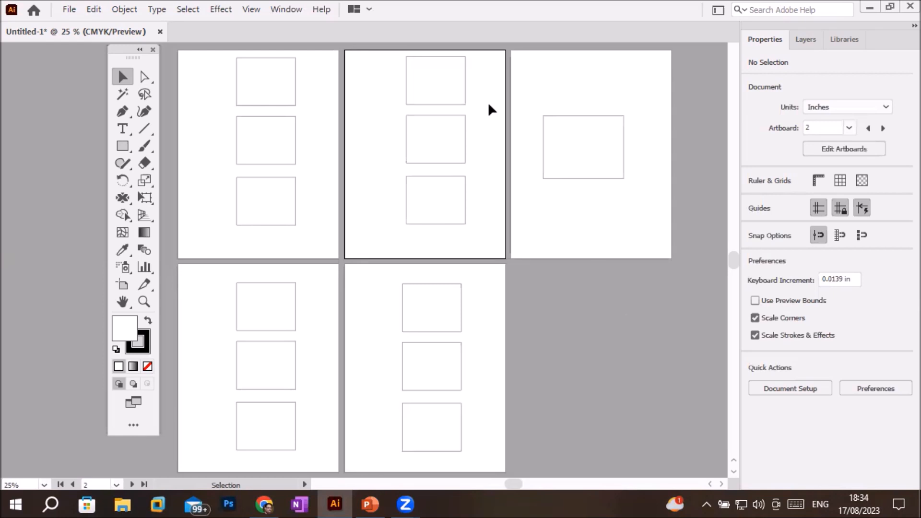
pyautogui.scroll(4, 254, 67)
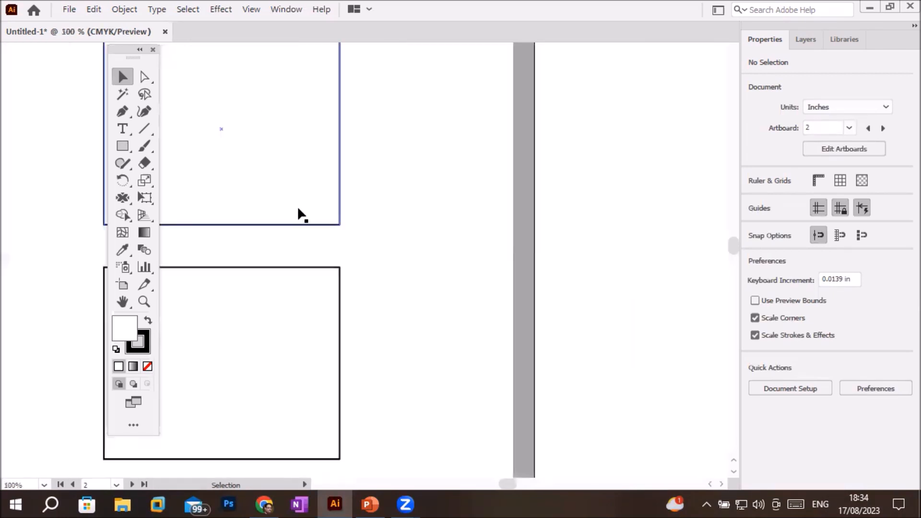
pyautogui.scroll(-1, 295, 205)
pyautogui.scroll(-1, 307, 215)
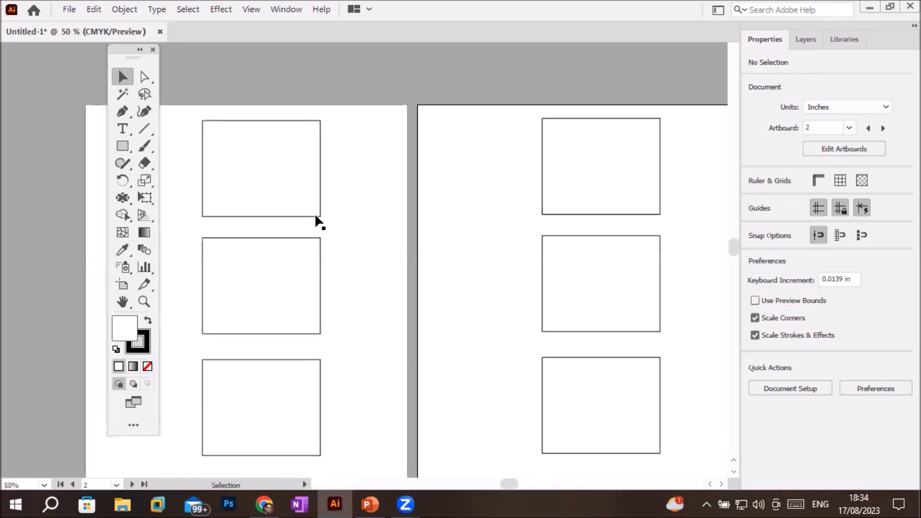
pyautogui.click(315, 216)
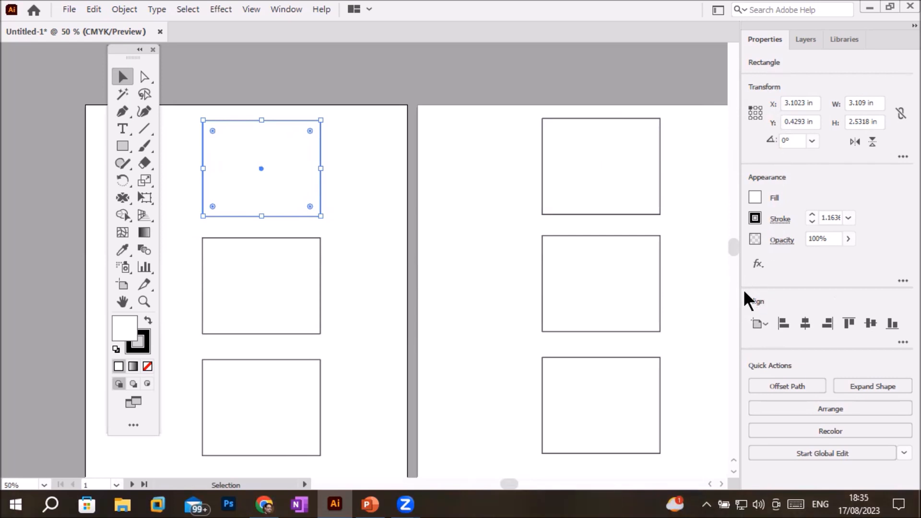
pyautogui.click(798, 43)
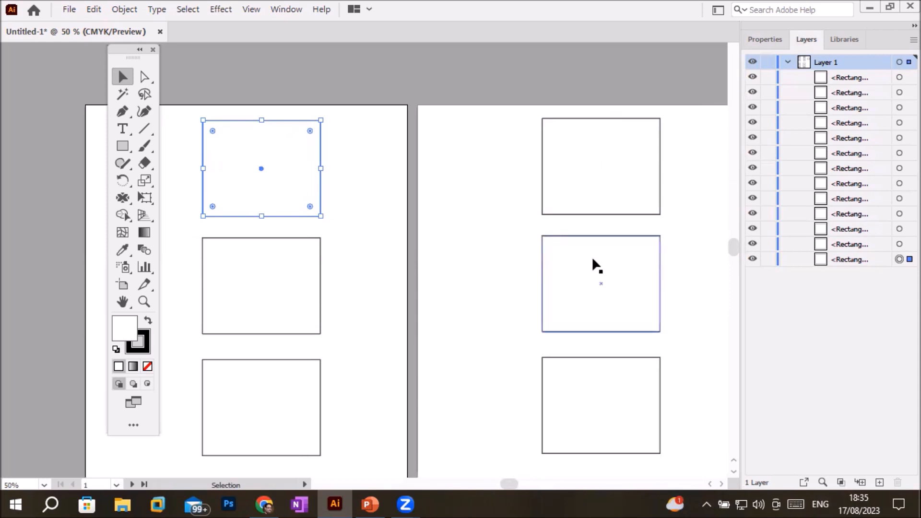
# Step: Bring all five artboards into view, select every object in the document and clear the selection
pyautogui.scroll(-3, 592, 256)
pyautogui.press('space')
pyautogui.moveTo(695, 361); pyautogui.dragTo(564, 277)
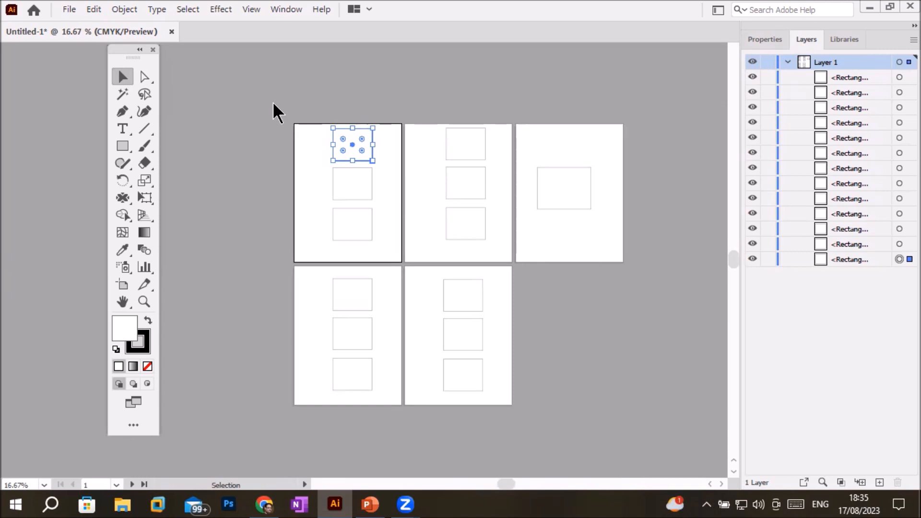
pyautogui.hotkey('ctrl', 'a')
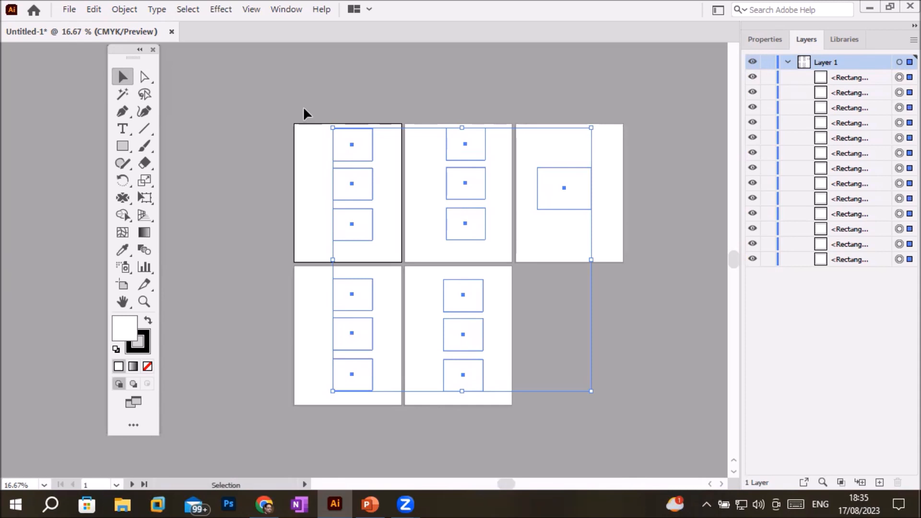
pyautogui.click(187, 9)
pyautogui.click(212, 57)
# Step: Select all objects on the first artboard, switch to selecting all objects on the second artboard, and deselect them
pyautogui.click(195, 13)
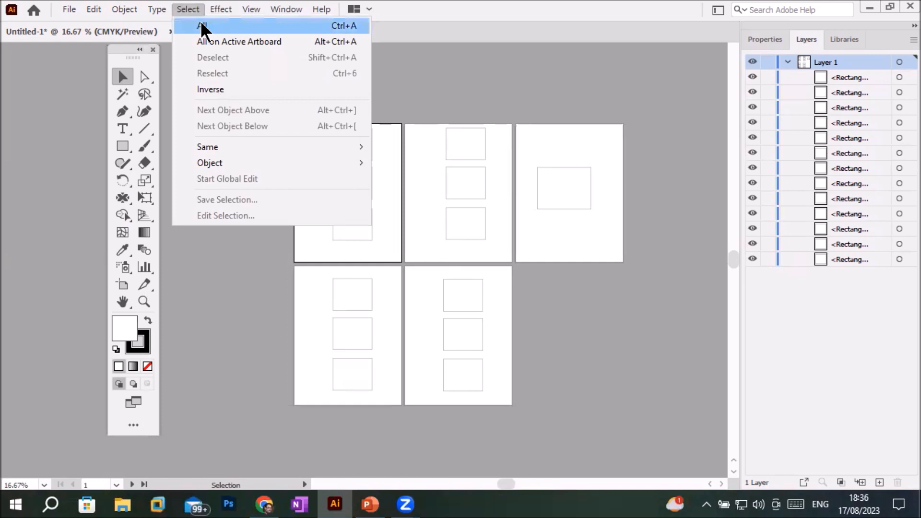
pyautogui.click(283, 38)
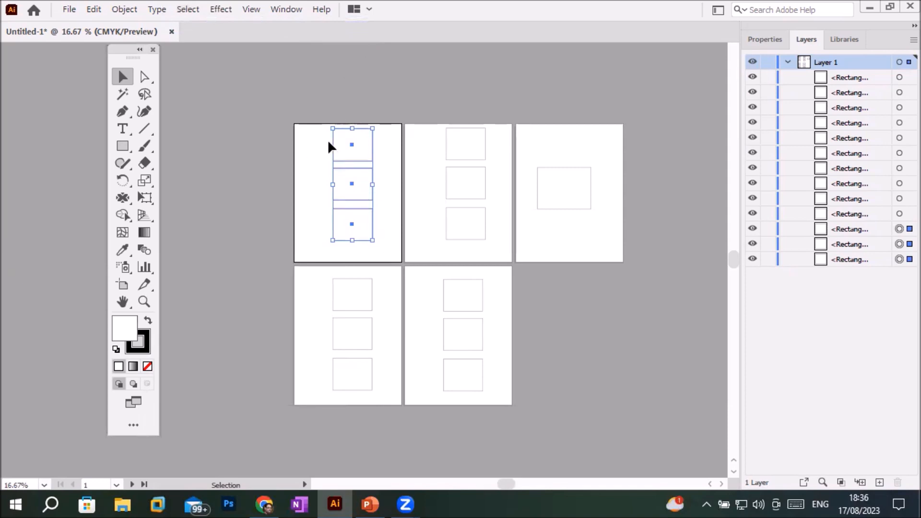
pyautogui.click(464, 153)
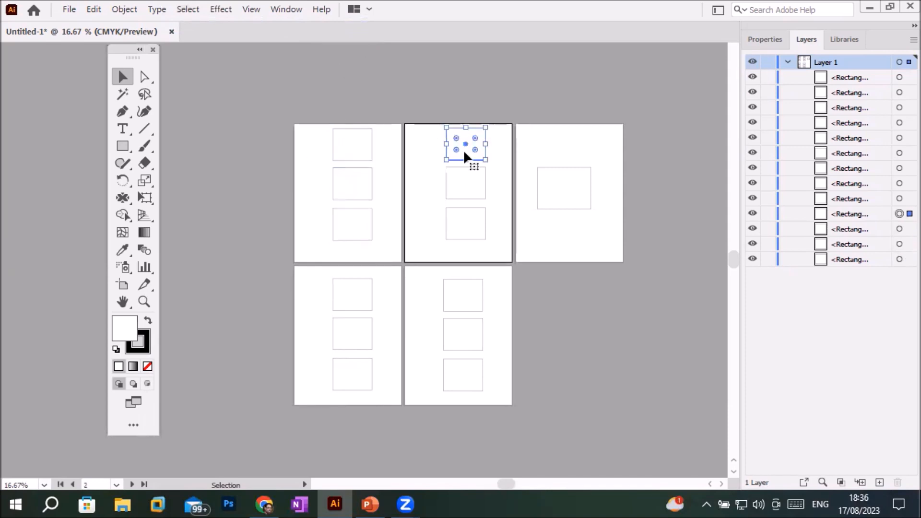
pyautogui.click(190, 6)
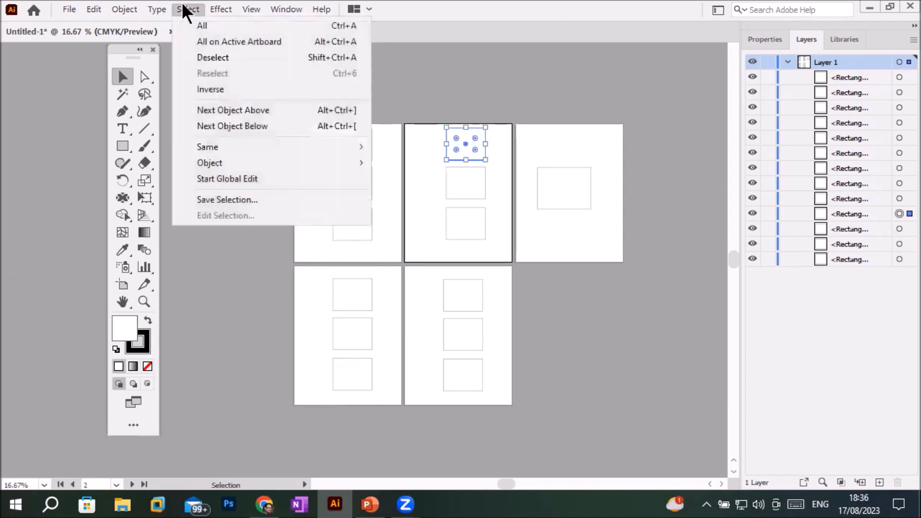
pyautogui.click(199, 41)
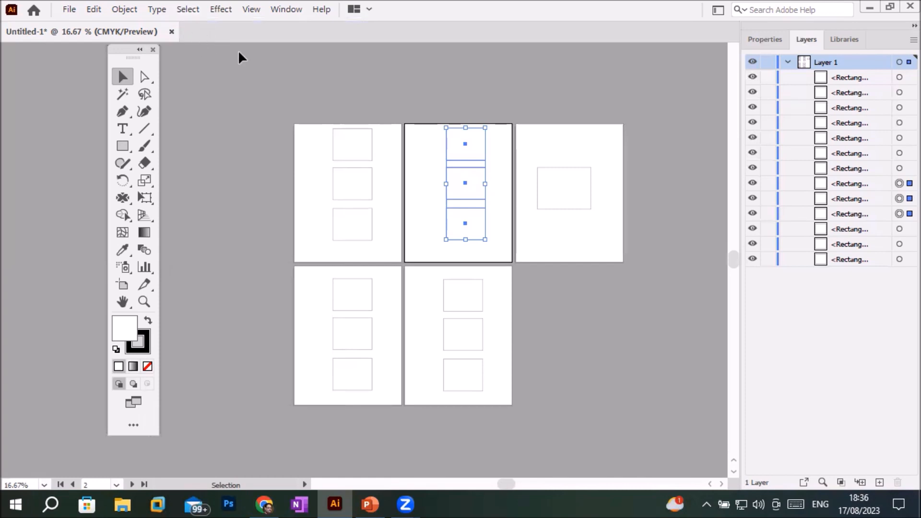
pyautogui.click(389, 143)
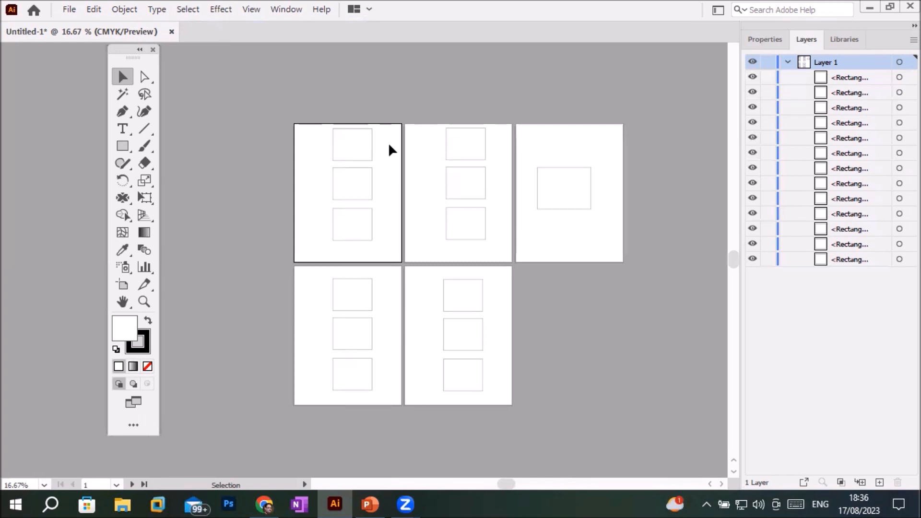
# Step: Select one rectangle per artboard together: artboard 1's top, 2's bottom, 5's middle, 4's bottom and 3's single rectangle
pyautogui.click(369, 159)
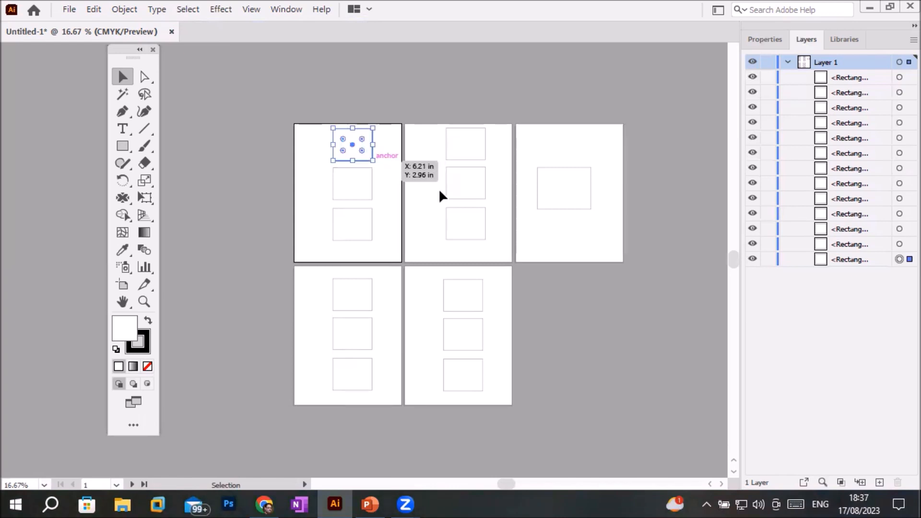
pyautogui.keyDown('shift'); pyautogui.click(479, 235); pyautogui.keyUp('shift')
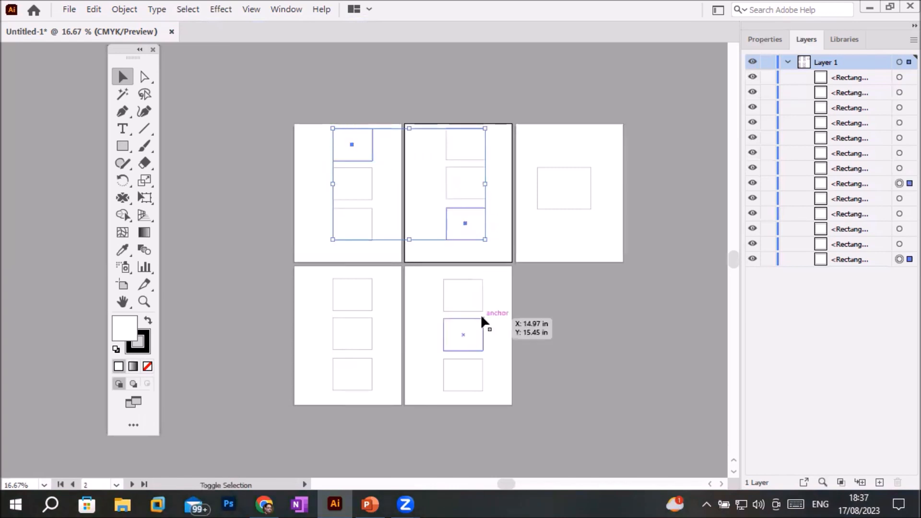
pyautogui.keyDown('shift'); pyautogui.click(481, 344); pyautogui.keyUp('shift')
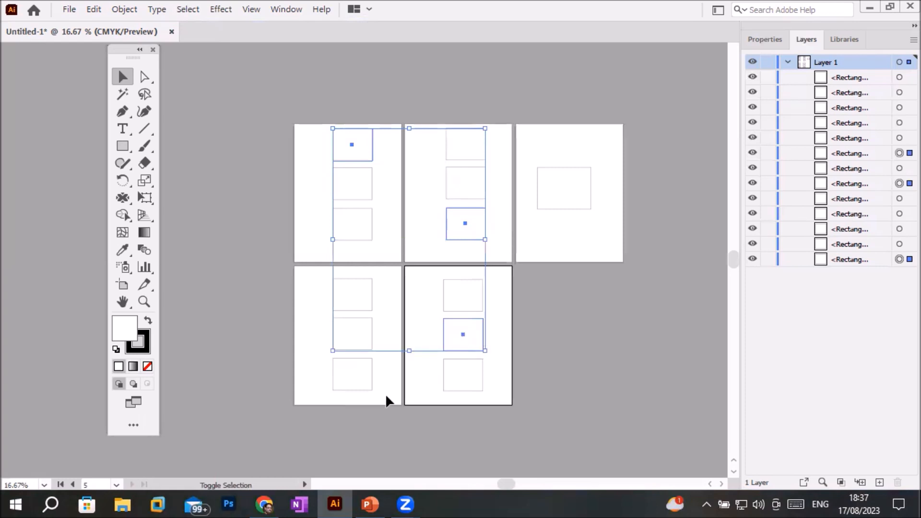
pyautogui.keyDown('shift'); pyautogui.click(344, 389); pyautogui.keyUp('shift')
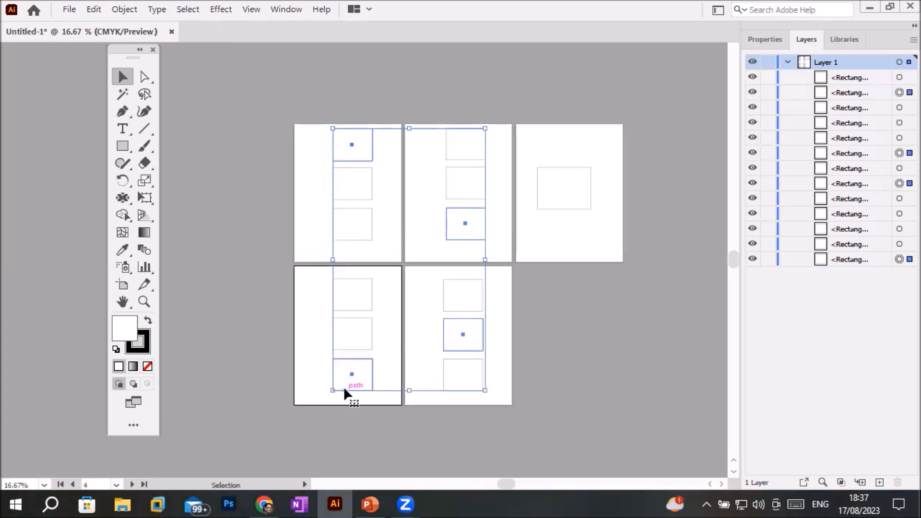
pyautogui.keyDown('shift'); pyautogui.click(585, 208); pyautogui.keyUp('shift')
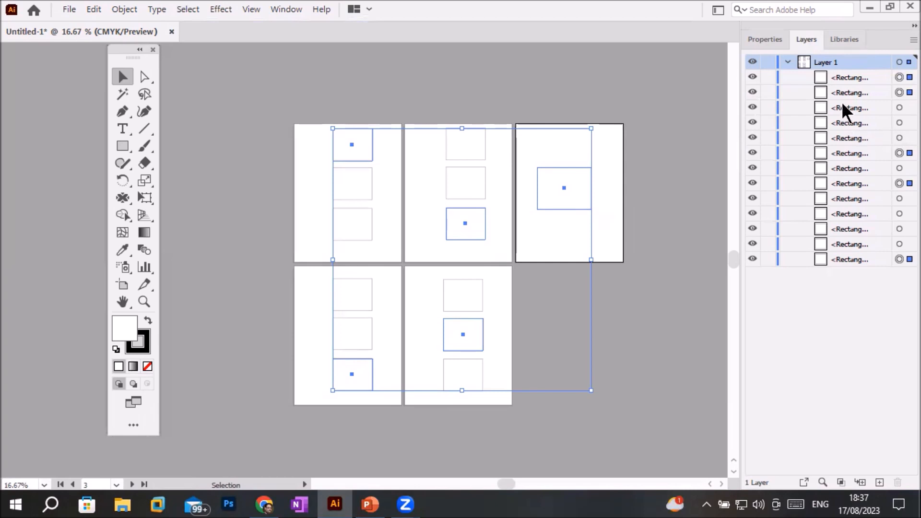
# Step: Undock the Layers panel group, place it beside the artboards and enlarge it to show all layer entries
pyautogui.moveTo(821, 26); pyautogui.dragTo(109, 94)
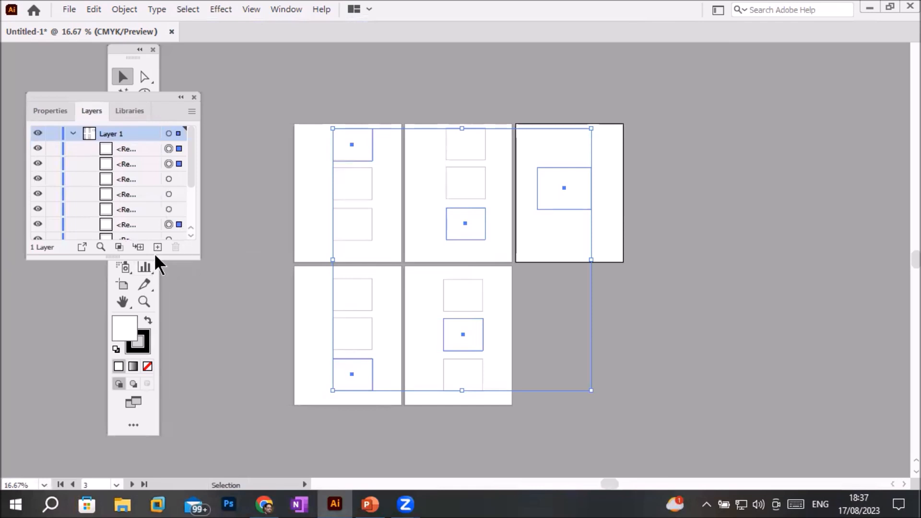
pyautogui.moveTo(165, 260); pyautogui.dragTo(181, 440)
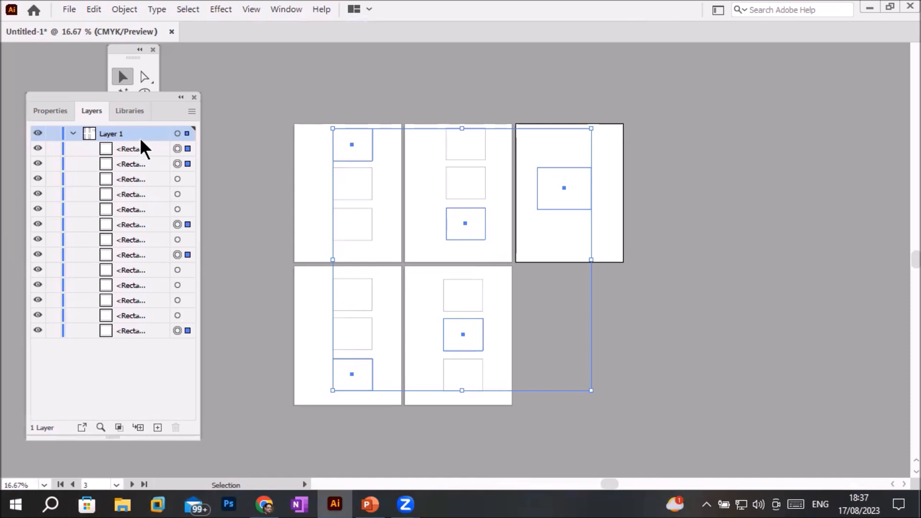
# Step: Fill the five selected rectangles with the magenta swatch
pyautogui.click(50, 112)
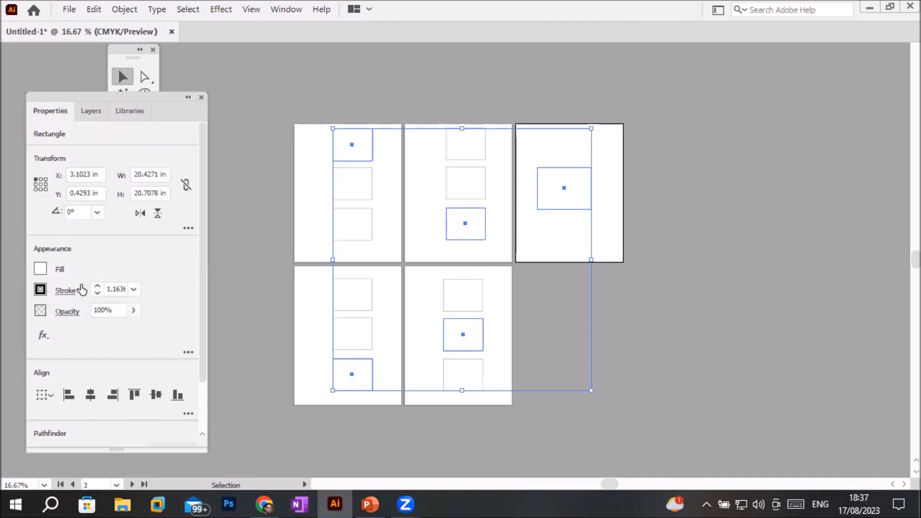
pyautogui.click(41, 269)
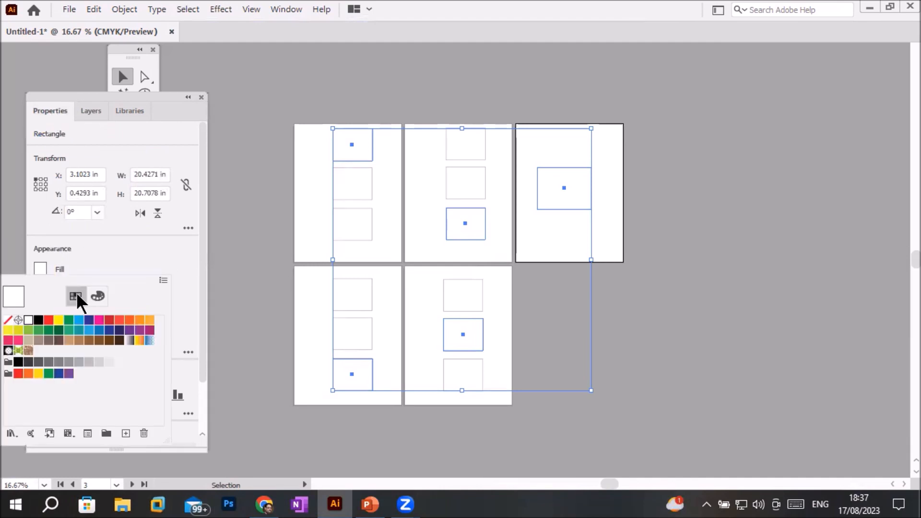
pyautogui.click(99, 320)
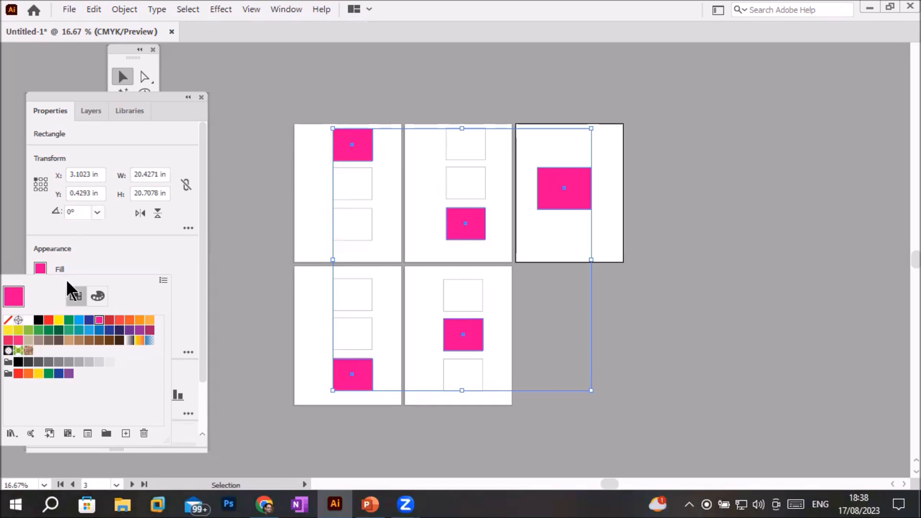
pyautogui.click(42, 239)
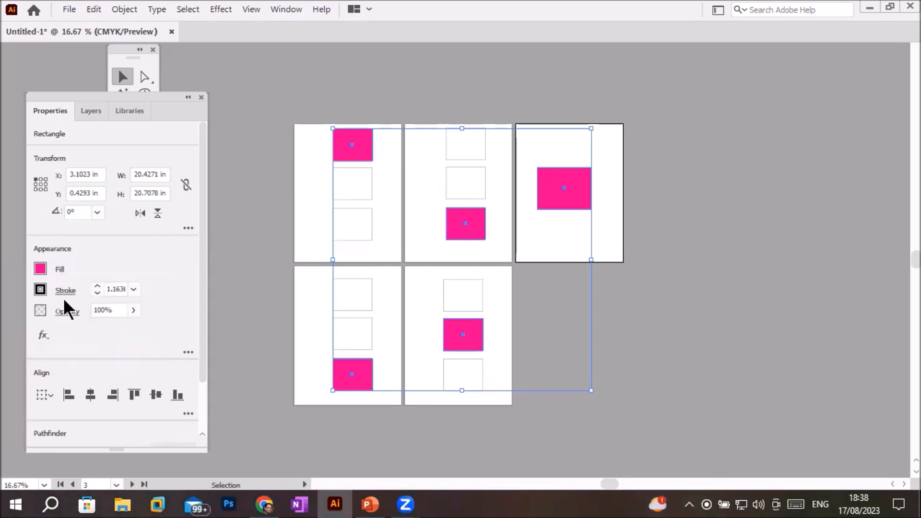
# Step: Increase the stroke weight of the five selected rectangles to 27 pt
pyautogui.click(96, 284)
pyautogui.click(97, 284)
pyautogui.click(97, 284)
pyautogui.click(96, 284)
pyautogui.click(96, 284)
pyautogui.click(96, 284)
pyautogui.click(96, 284)
pyautogui.click(96, 284)
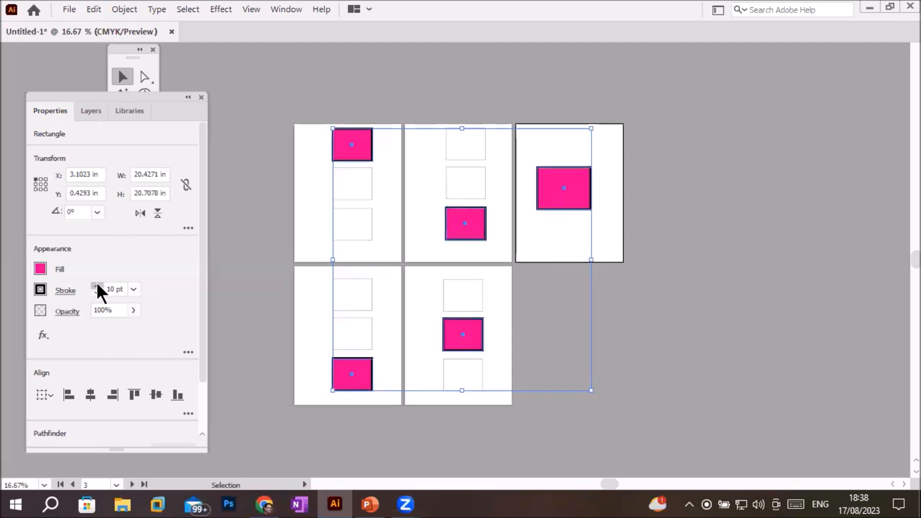
pyautogui.click(96, 284)
pyautogui.click(97, 284)
pyautogui.click(97, 284)
pyautogui.click(96, 284)
pyautogui.click(96, 284)
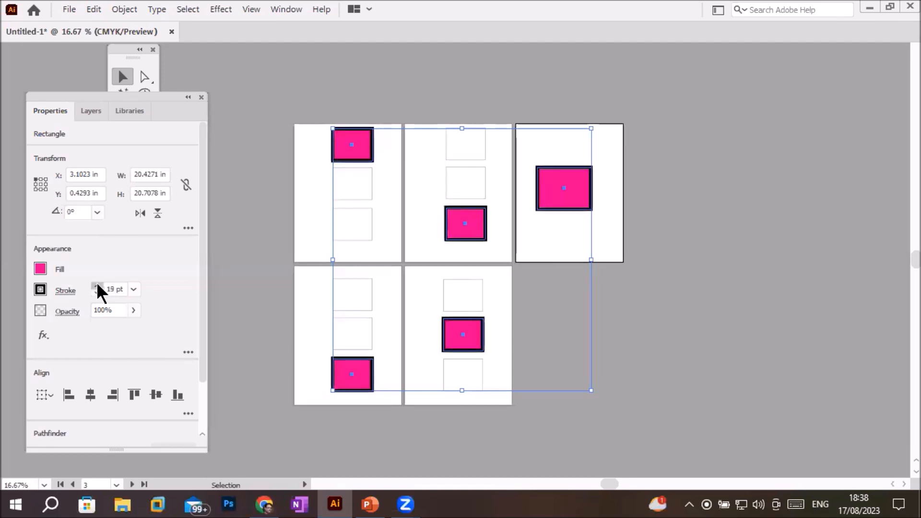
pyautogui.click(96, 284)
pyautogui.click(96, 284)
pyautogui.click(97, 283)
pyautogui.click(96, 284)
pyautogui.click(96, 284)
pyautogui.click(96, 284)
pyautogui.click(96, 284)
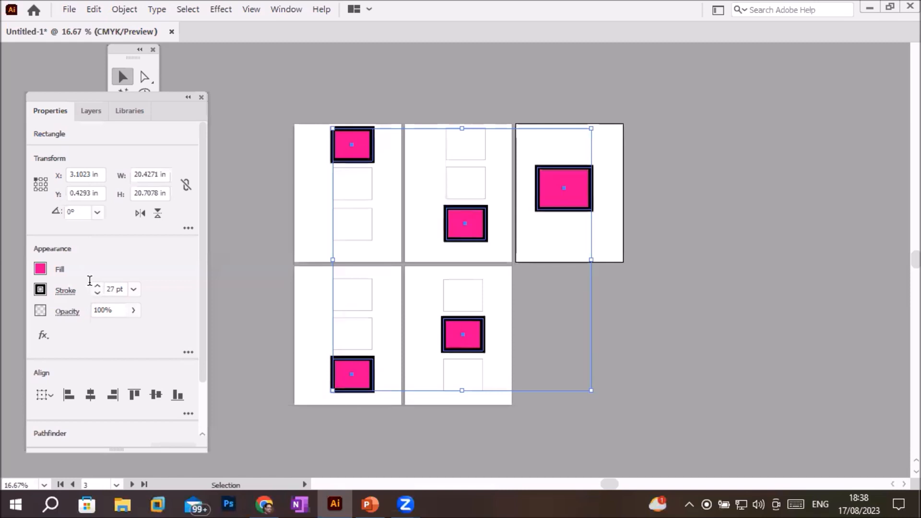
# Step: Set the stroke colour of the five selected rectangles to CMYK Green
pyautogui.click(37, 287)
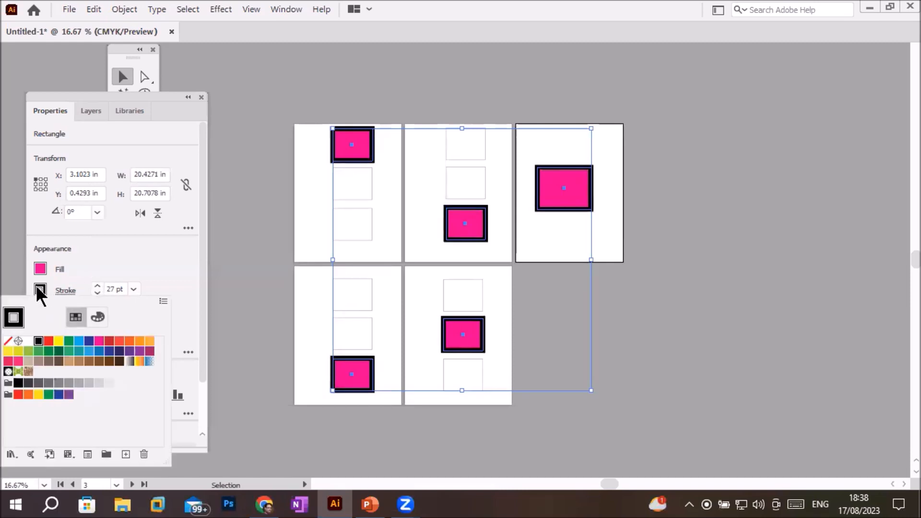
pyautogui.click(69, 342)
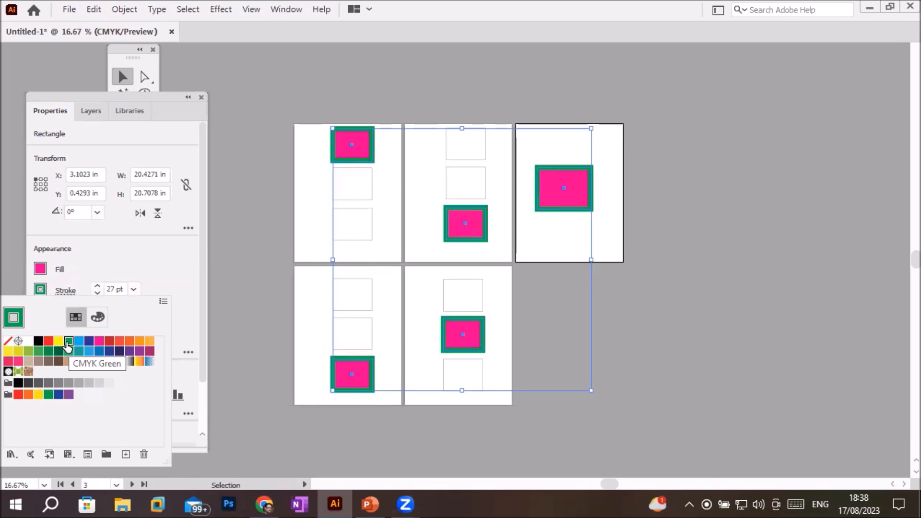
pyautogui.click(89, 95)
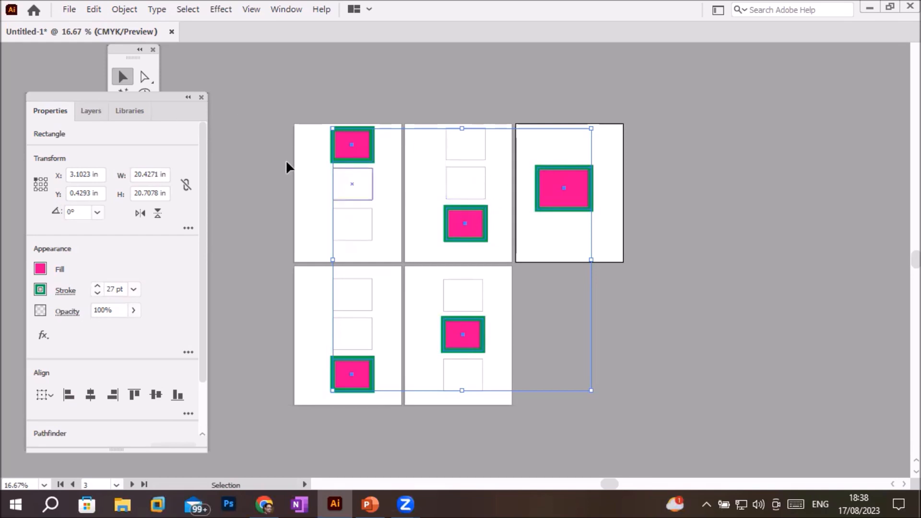
# Step: Clear the selection and target ranges of rectangle entries in Layer 1: the third through fifth, and the third through last
pyautogui.click(87, 111)
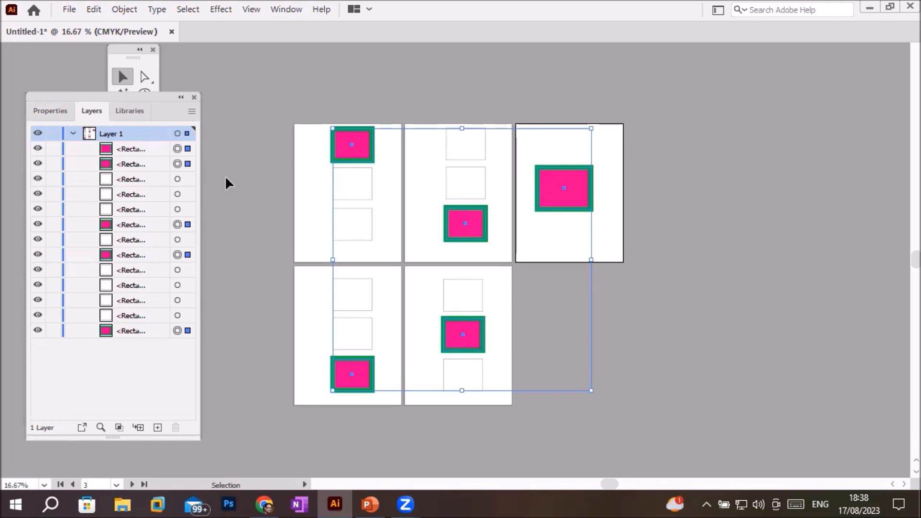
pyautogui.click(237, 100)
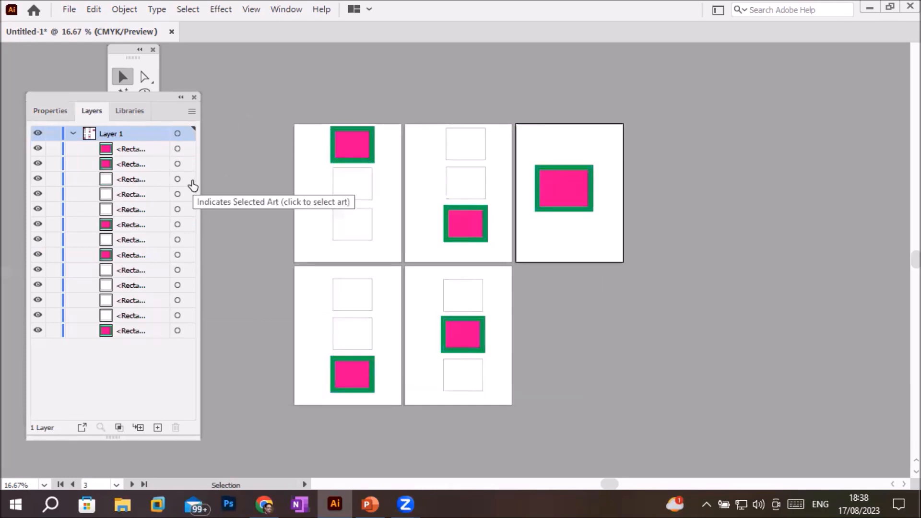
pyautogui.click(178, 179)
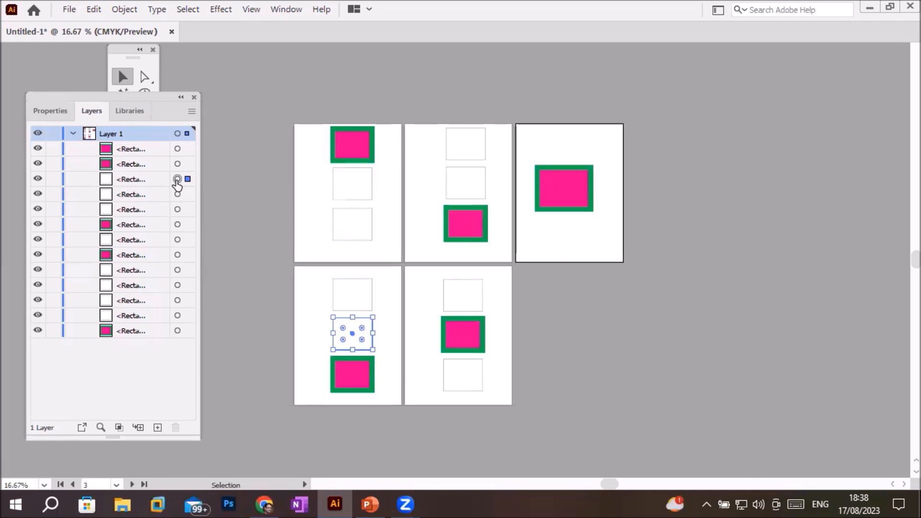
pyautogui.click(178, 211)
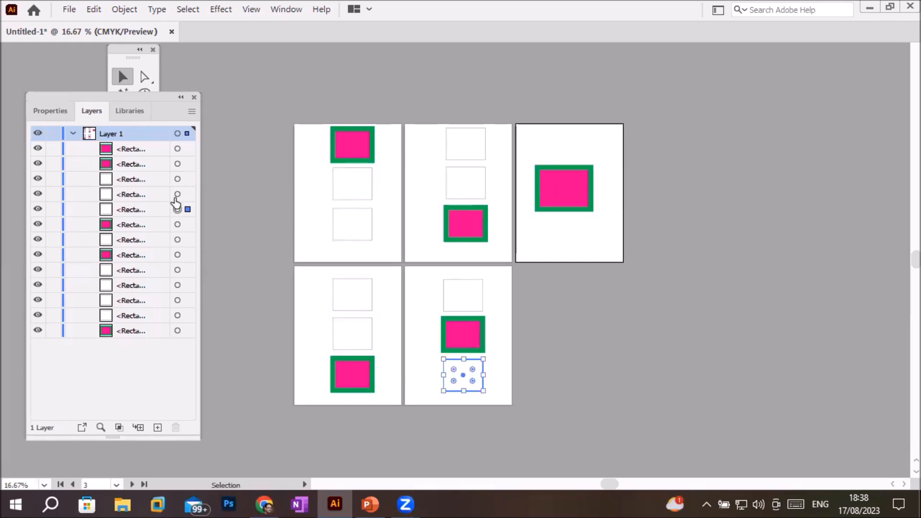
pyautogui.click(177, 179)
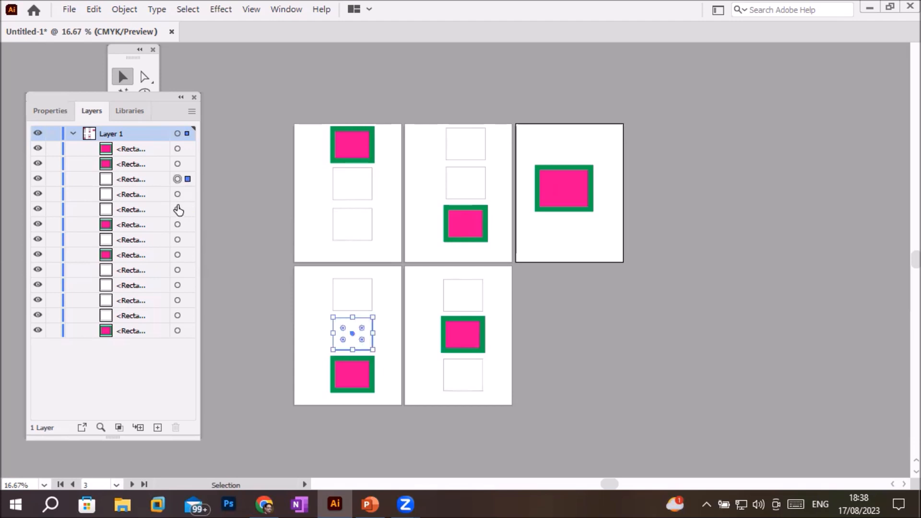
pyautogui.keyDown('shift'); pyautogui.click(178, 210); pyautogui.keyUp('shift')
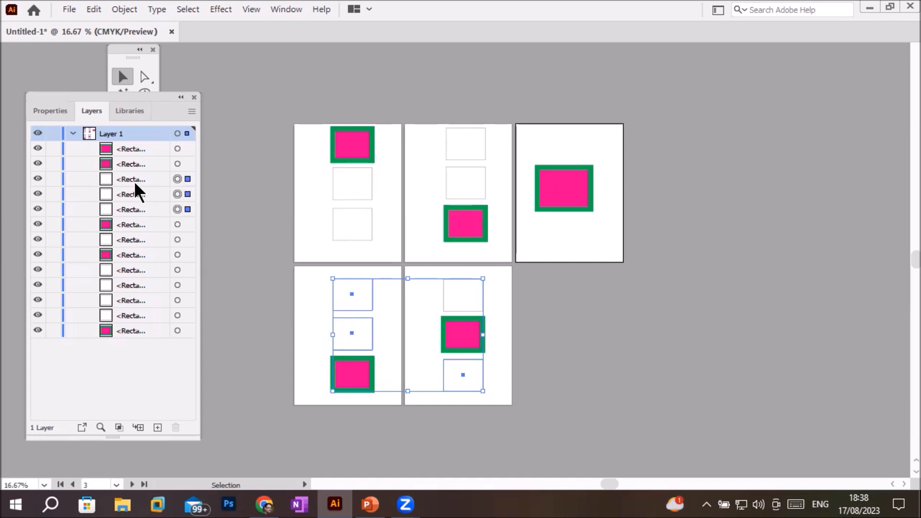
pyautogui.click(177, 180)
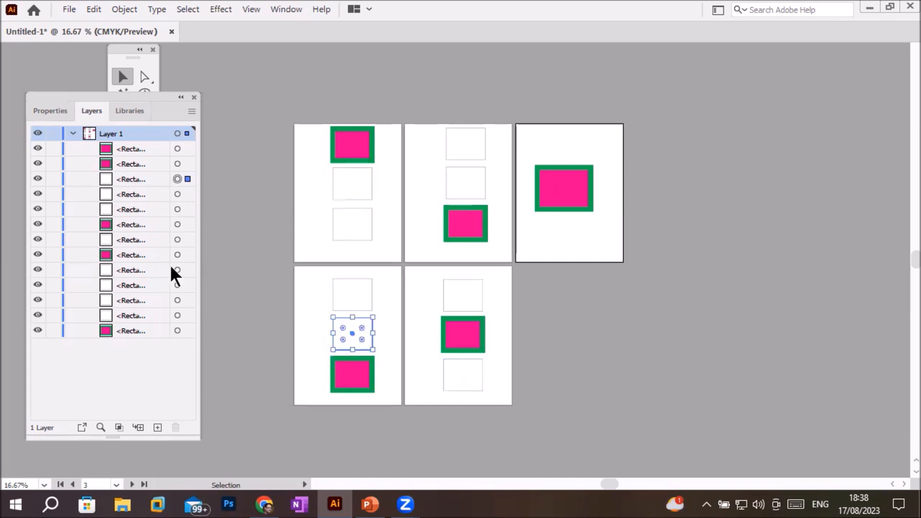
pyautogui.keyDown('shift'); pyautogui.click(177, 331); pyautogui.keyUp('shift')
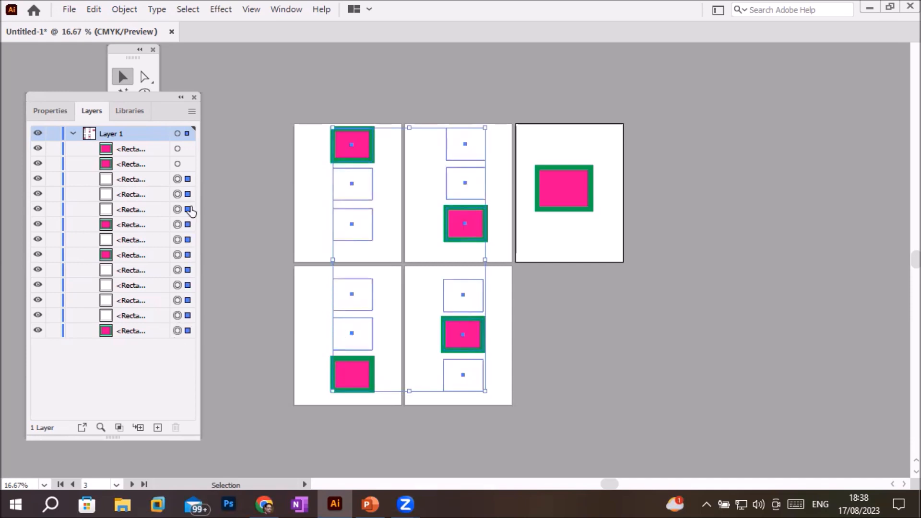
# Step: Select only the second, fifth, ninth and last rectangle entries of Layer 1 together
pyautogui.click(178, 164)
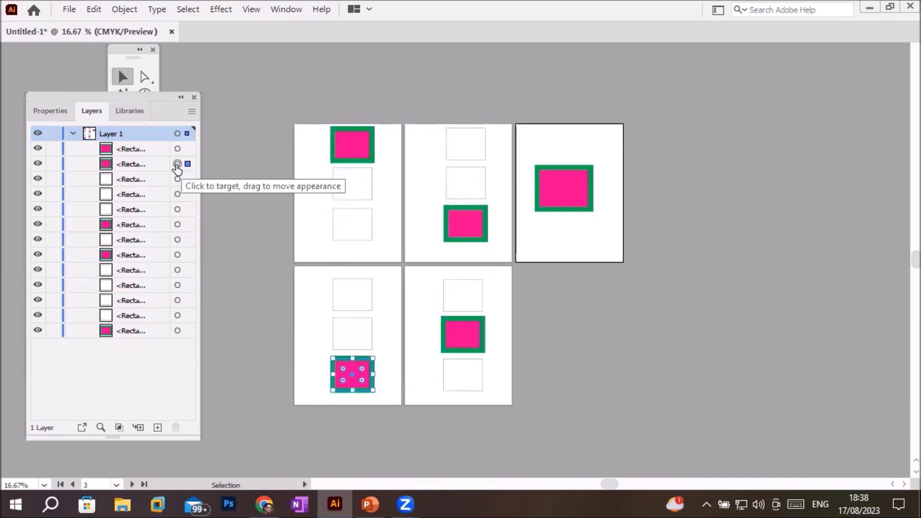
pyautogui.keyDown('shift'); pyautogui.click(177, 211); pyautogui.keyUp('shift')
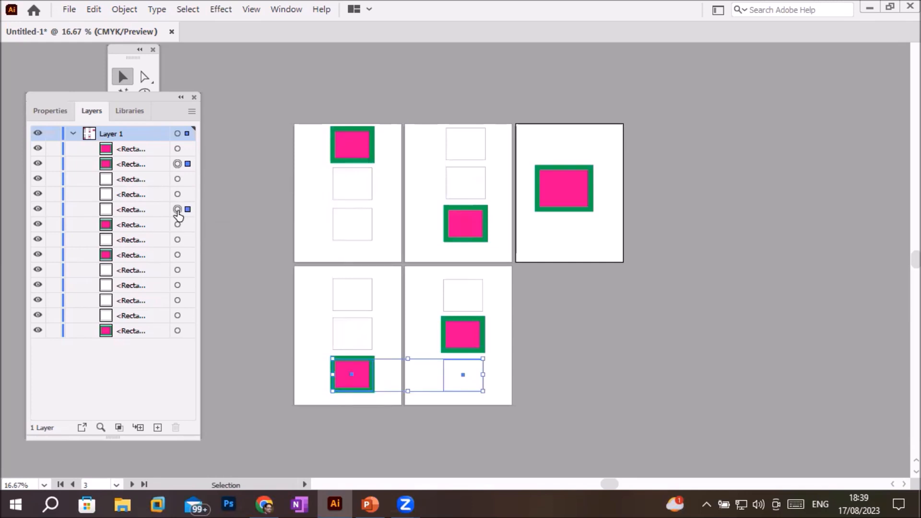
pyautogui.keyDown('shift'); pyautogui.click(177, 270); pyautogui.keyUp('shift')
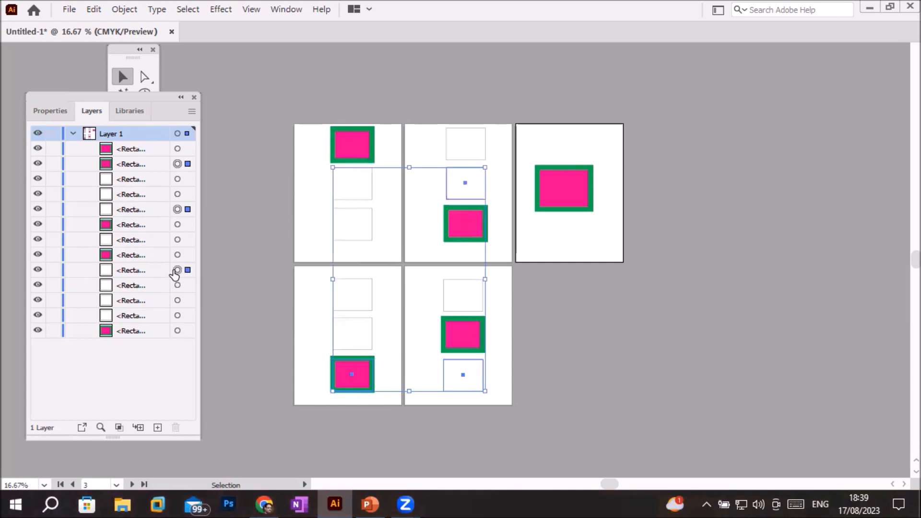
pyautogui.keyDown('shift'); pyautogui.click(177, 332); pyautogui.keyUp('shift')
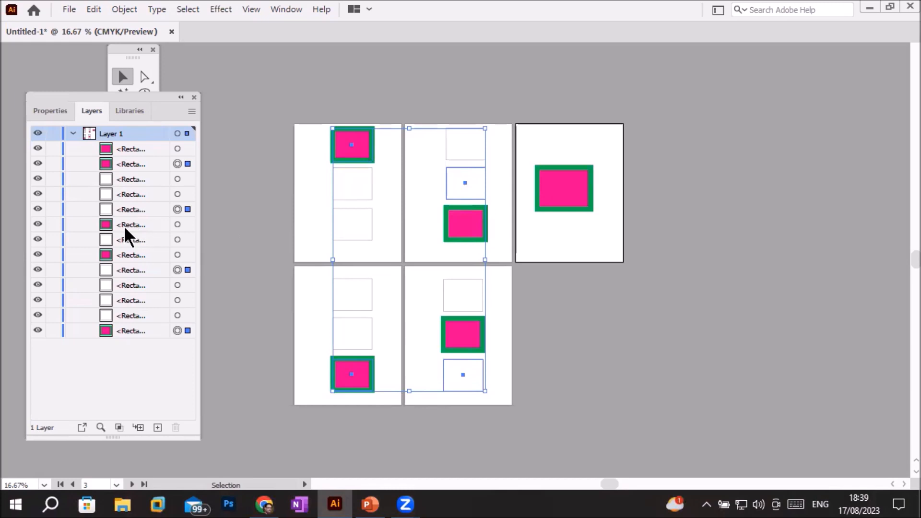
# Step: Toggle the visibility of the fifth and ninth rectangle entries in Layer 1 off and back on
pyautogui.click(38, 210)
pyautogui.click(38, 209)
pyautogui.click(38, 210)
pyautogui.click(38, 210)
pyautogui.click(38, 210)
pyautogui.click(38, 209)
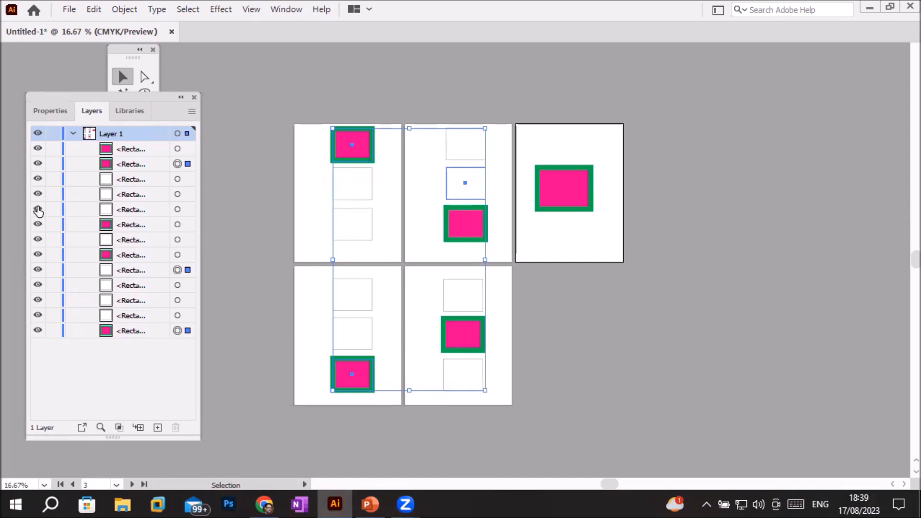
pyautogui.click(38, 271)
pyautogui.click(38, 271)
pyautogui.click(38, 271)
pyautogui.click(38, 271)
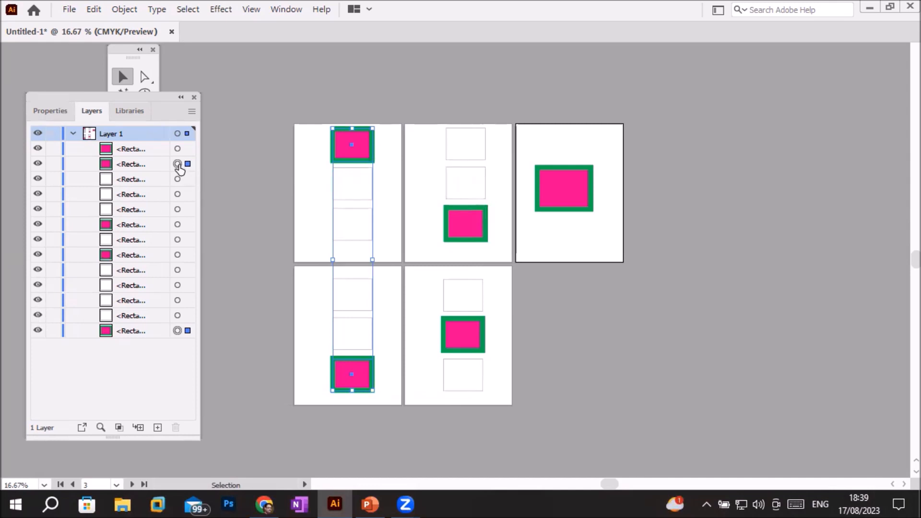
# Step: Add the fifth, tenth, eleventh and twelfth rectangle entries of Layer 1 to the current selection
pyautogui.keyDown('shift'); pyautogui.click(176, 210); pyautogui.keyUp('shift')
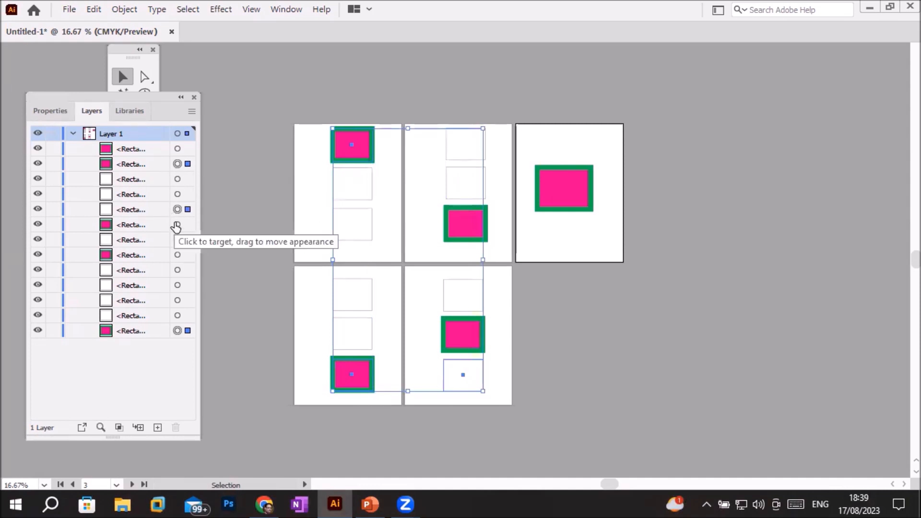
pyautogui.keyDown('shift'); pyautogui.click(177, 285); pyautogui.keyUp('shift')
pyautogui.keyDown('shift'); pyautogui.click(177, 301); pyautogui.keyUp('shift')
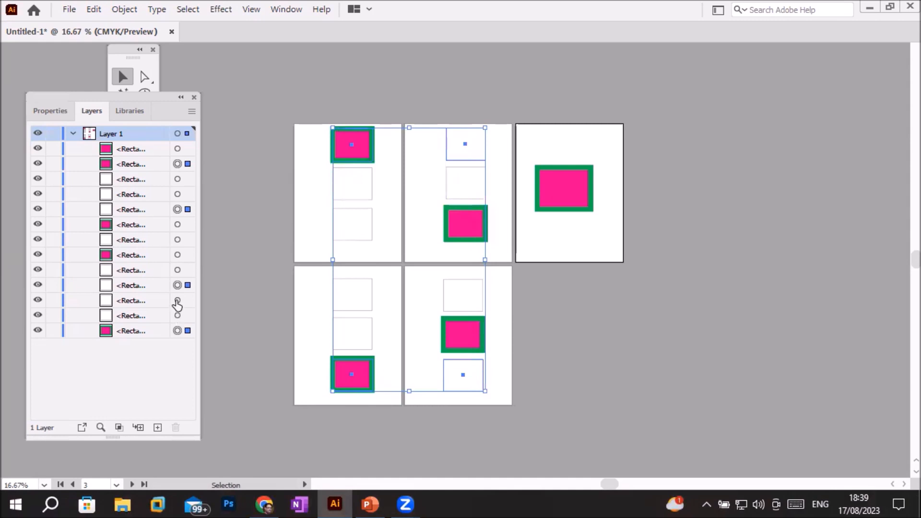
pyautogui.keyDown('shift'); pyautogui.click(177, 315); pyautogui.keyUp('shift')
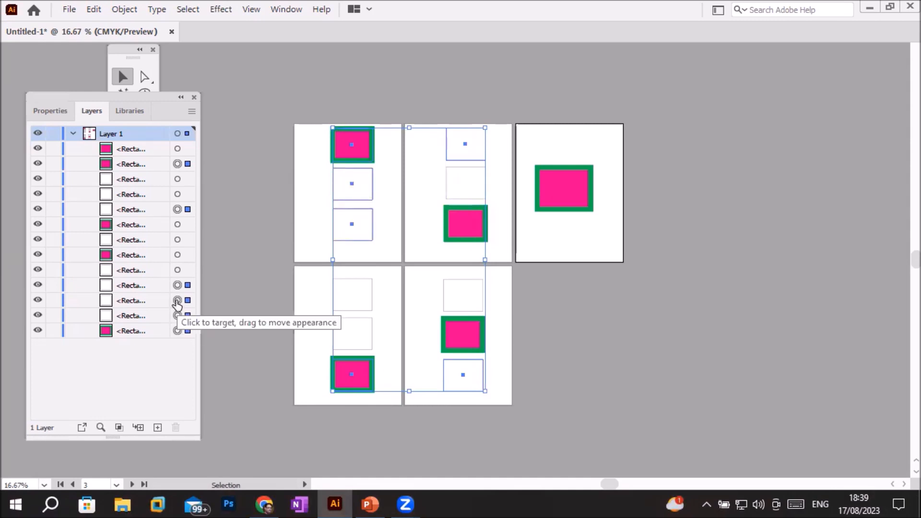
pyautogui.keyDown('shift'); pyautogui.click(177, 301); pyautogui.keyUp('shift')
pyautogui.keyDown('shift'); pyautogui.click(177, 300); pyautogui.keyUp('shift')
pyautogui.keyDown('shift'); pyautogui.click(176, 300); pyautogui.keyUp('shift')
pyautogui.keyDown('shift'); pyautogui.click(177, 301); pyautogui.keyUp('shift')
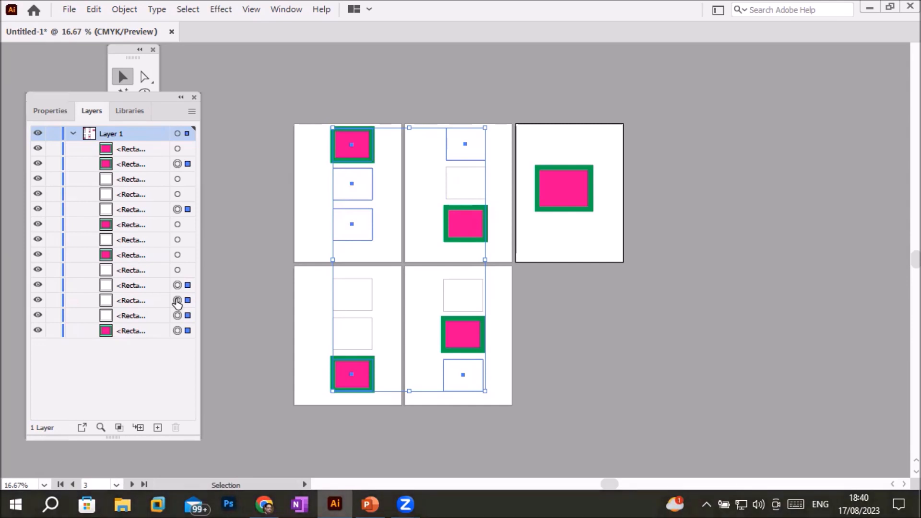
# Step: Fill the six selected rectangles with the bright blue swatch
pyautogui.click(50, 112)
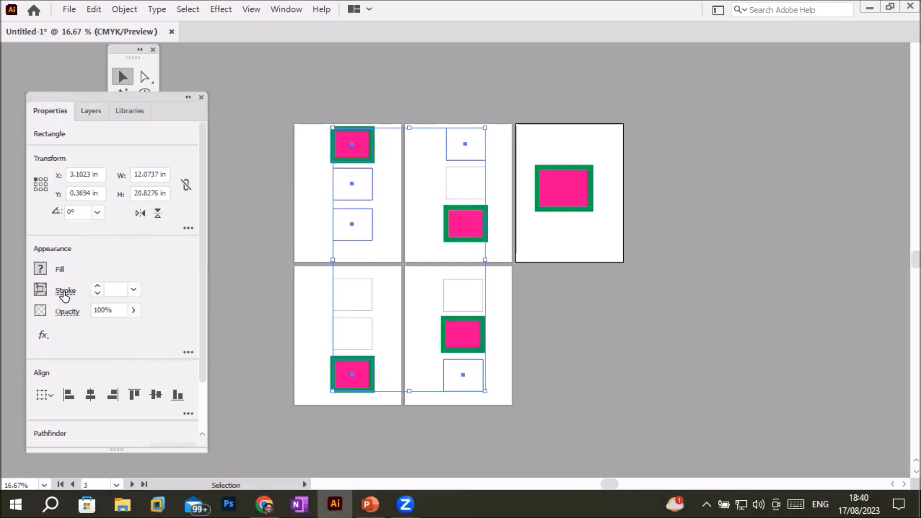
pyautogui.moveTo(78, 95); pyautogui.dragTo(138, 133)
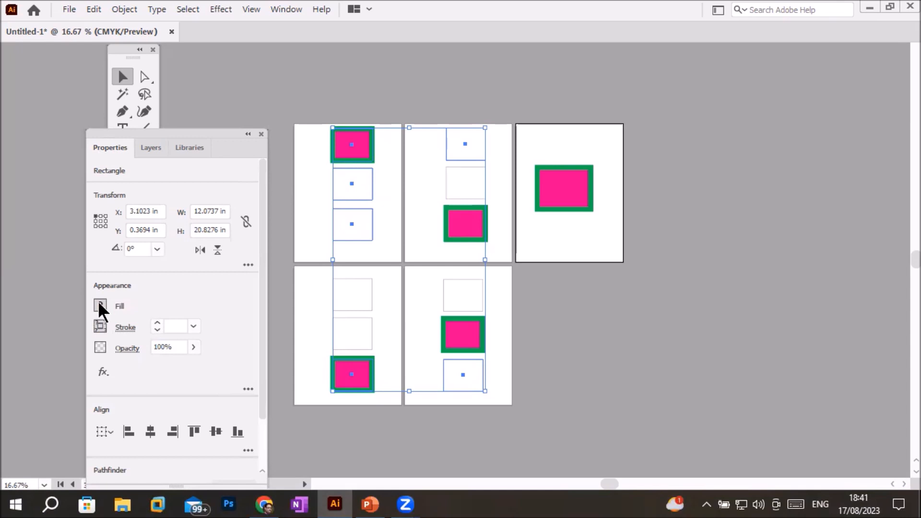
pyautogui.click(99, 304)
pyautogui.click(78, 357)
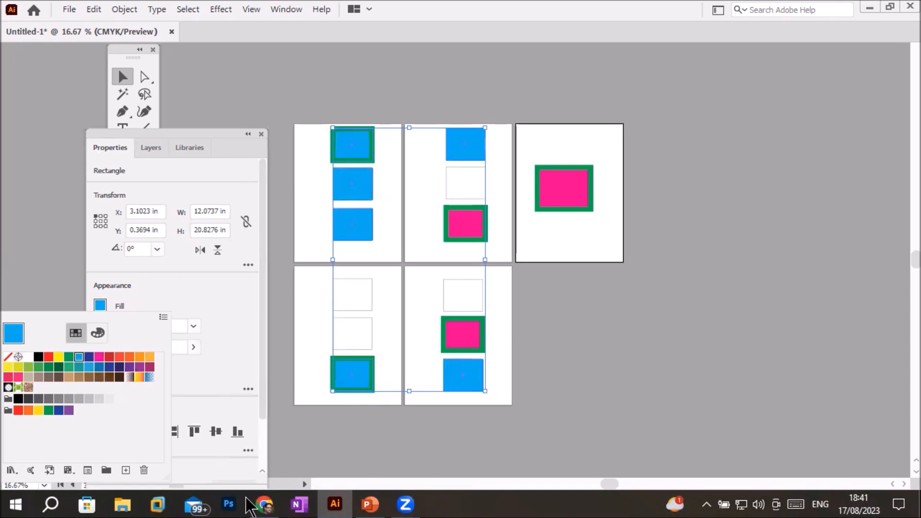
pyautogui.click(172, 182)
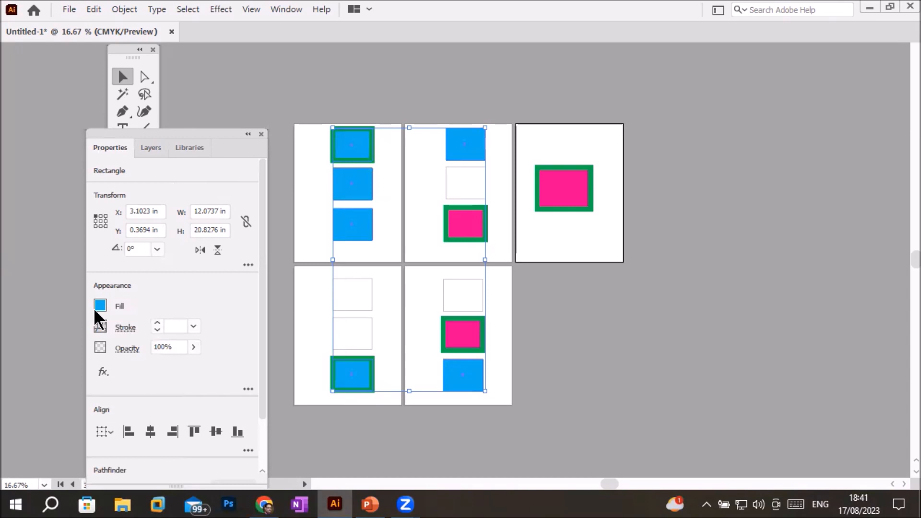
# Step: Increase the stroke weight of artboard 2's white middle rectangle and artboard 5's white top rectangle to 26 pt
pyautogui.click(561, 228)
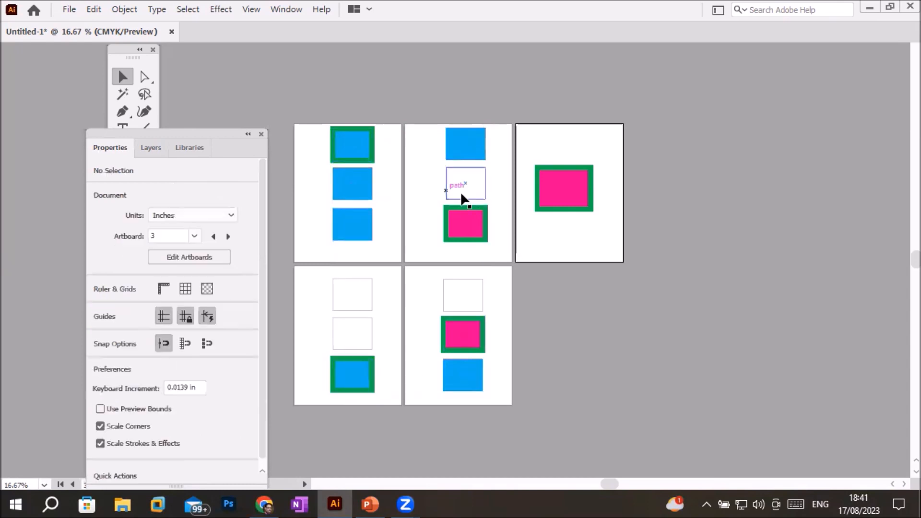
pyautogui.click(463, 196)
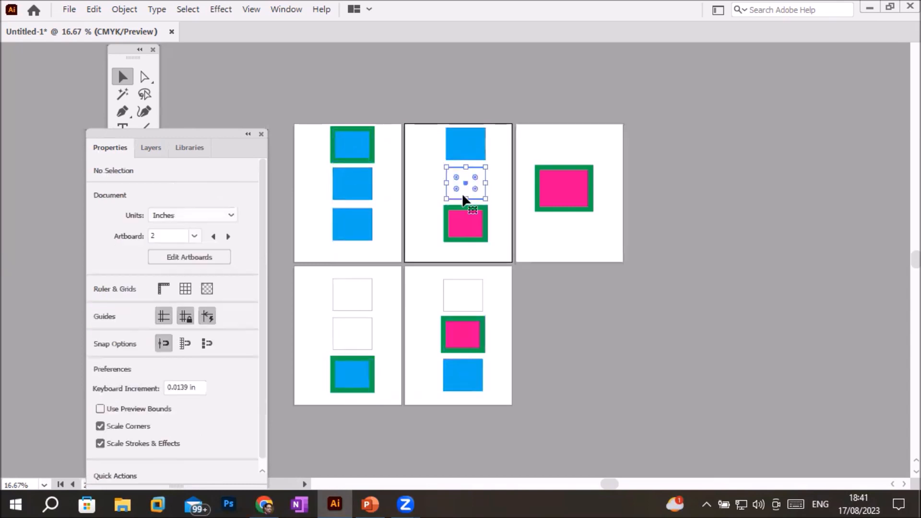
pyautogui.keyDown('shift'); pyautogui.click(475, 283); pyautogui.keyUp('shift')
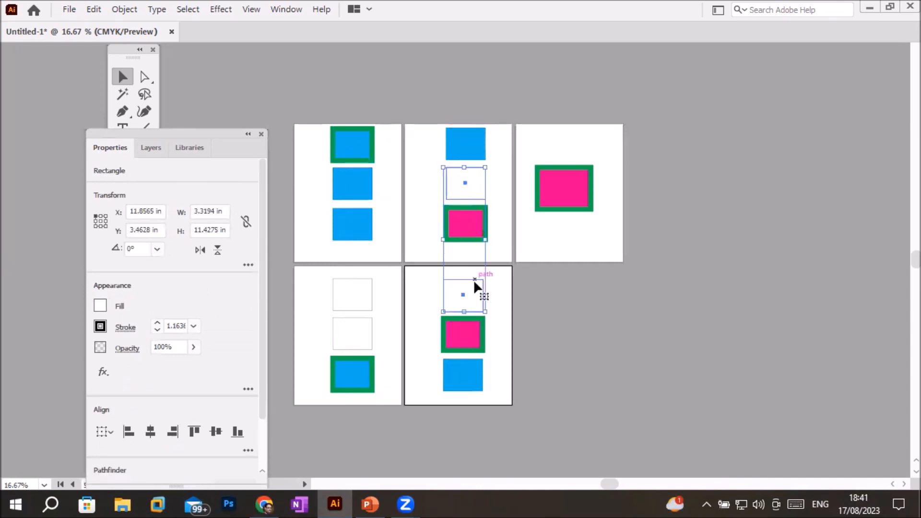
pyautogui.click(157, 323)
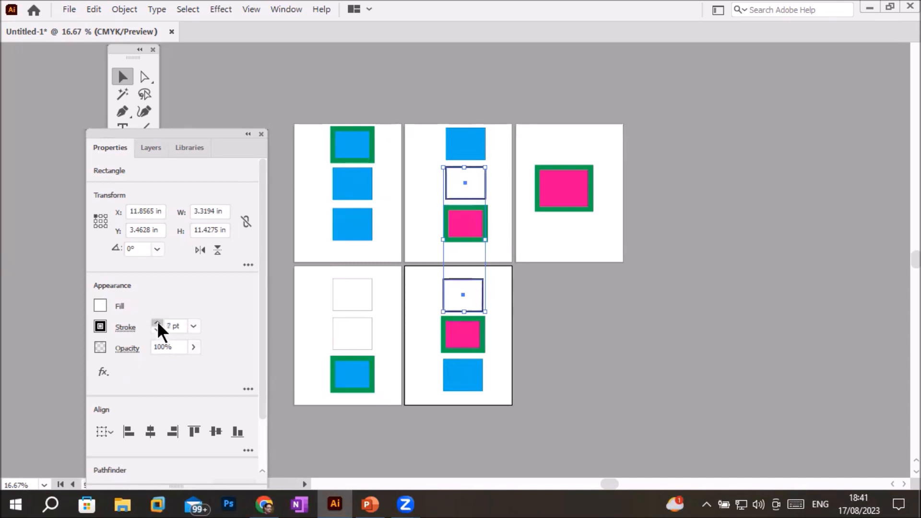
pyautogui.click(157, 320)
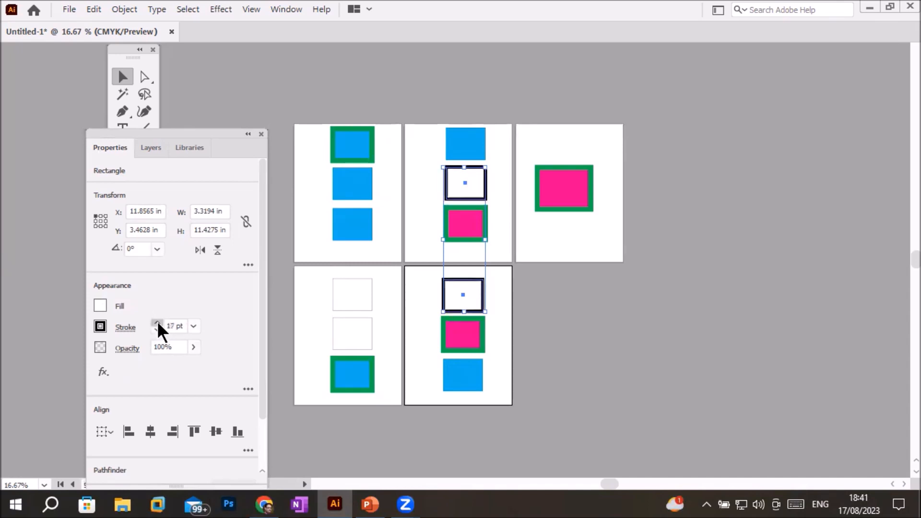
pyautogui.click(157, 321)
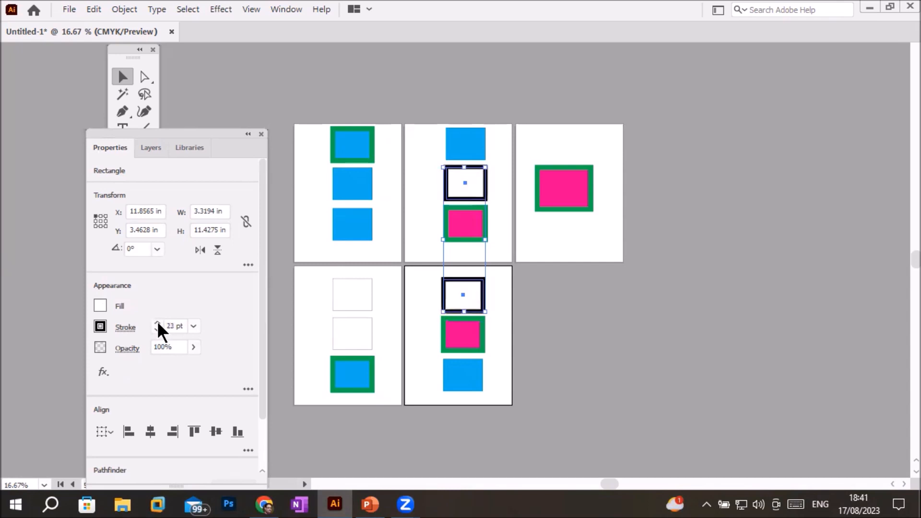
# Step: Set the stroke colour of the two selected white rectangles to the light brown swatch
pyautogui.click(97, 325)
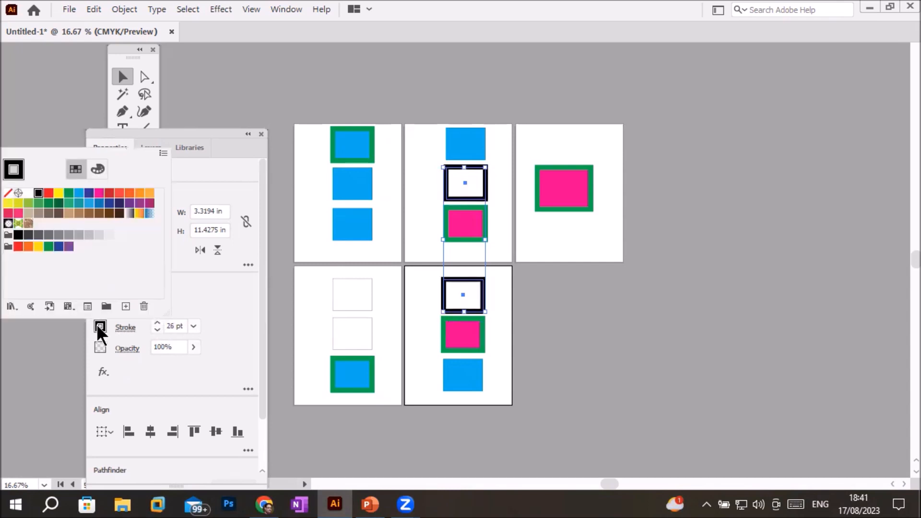
pyautogui.click(69, 214)
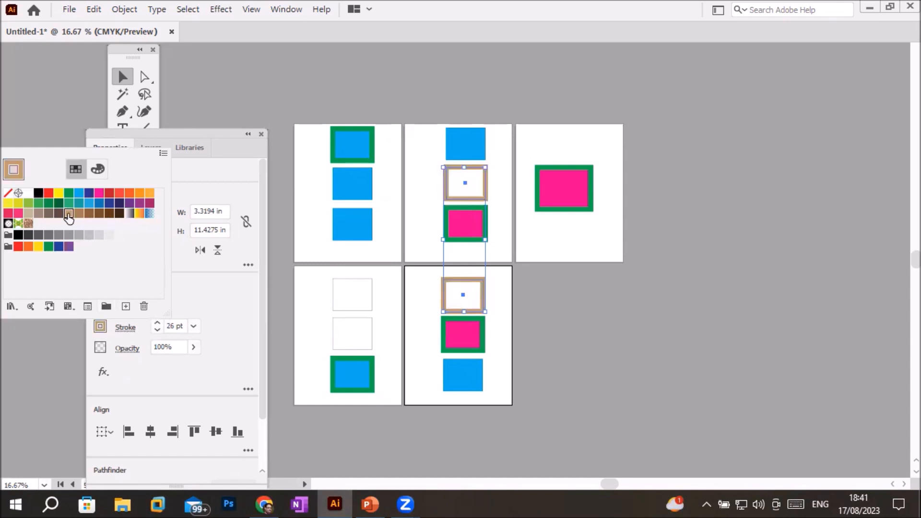
pyautogui.click(210, 325)
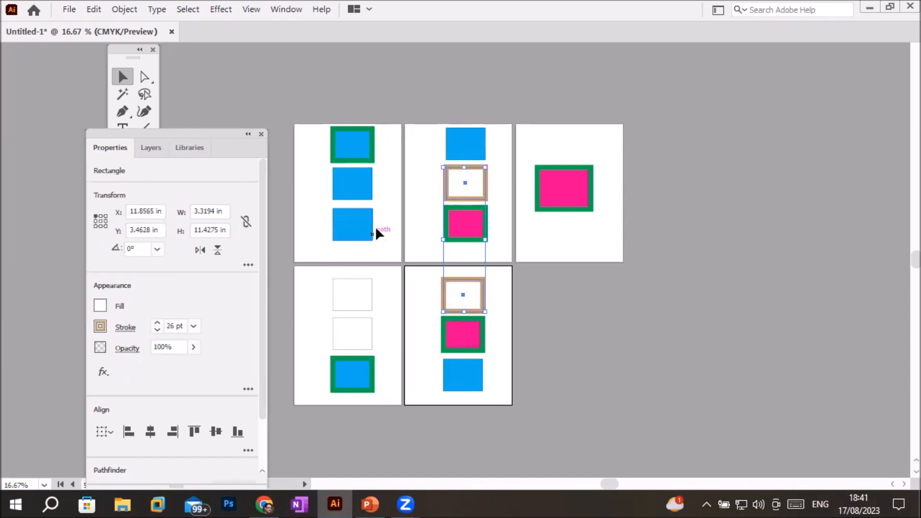
# Step: Select the top rectangle on artboard 1, the middle rectangle on artboard 2 and the top rectangle on artboard 4 together
pyautogui.click(382, 249)
pyautogui.click(358, 158)
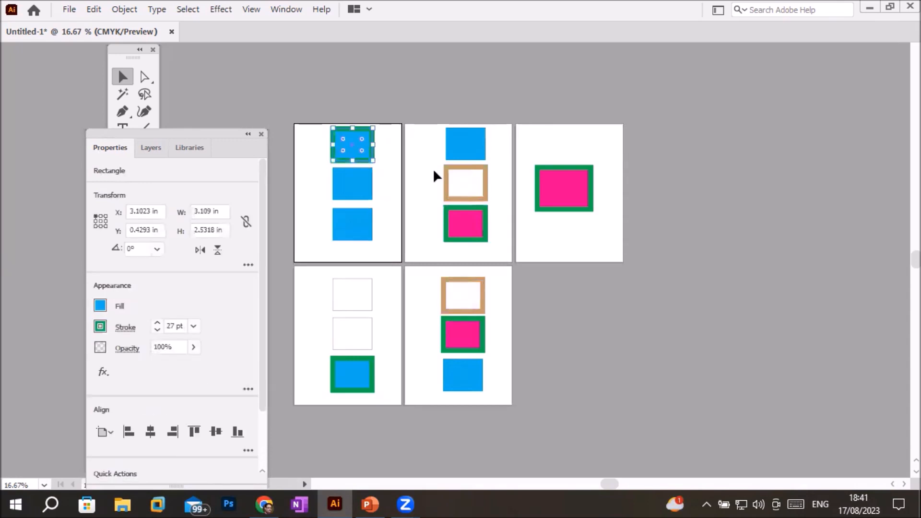
pyautogui.keyDown('shift'); pyautogui.click(451, 190); pyautogui.keyUp('shift')
pyautogui.keyDown('shift'); pyautogui.click(367, 283); pyautogui.keyUp('shift')
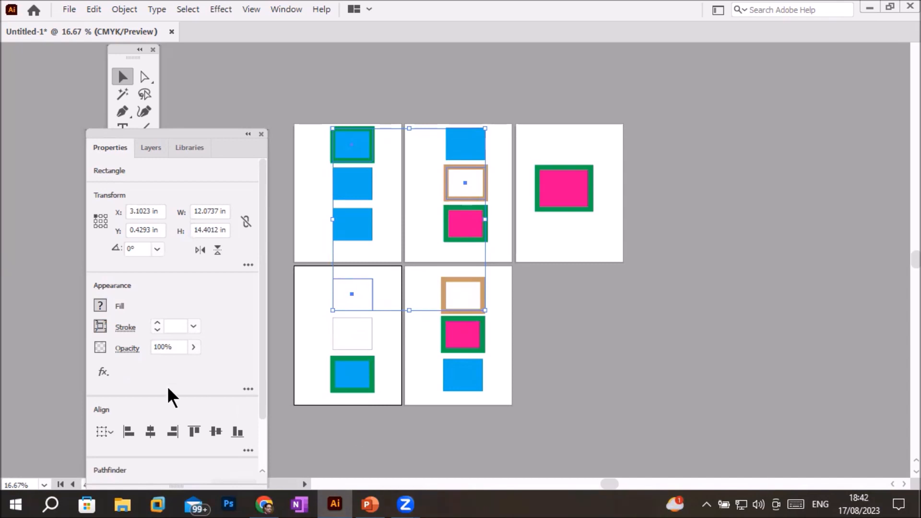
pyautogui.scroll(2, 76, 344)
pyautogui.scroll(-3, 528, 393)
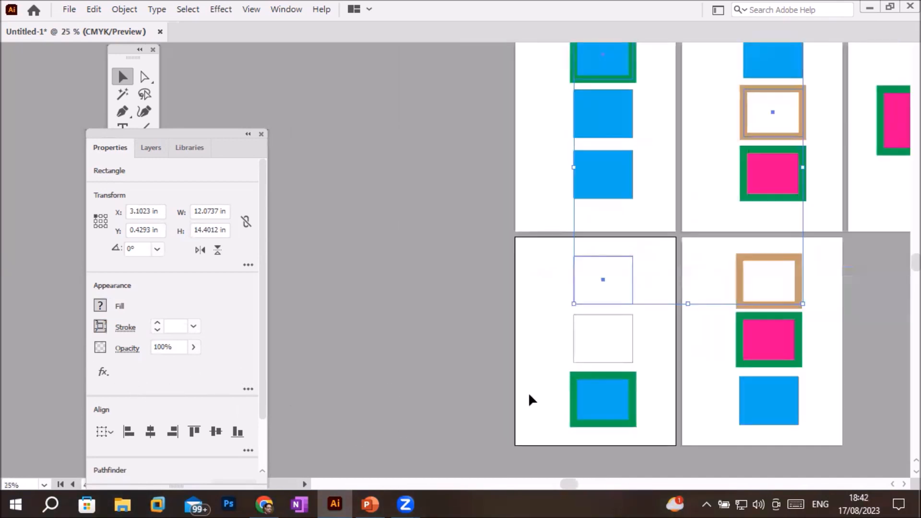
pyautogui.scroll(1, 691, 396)
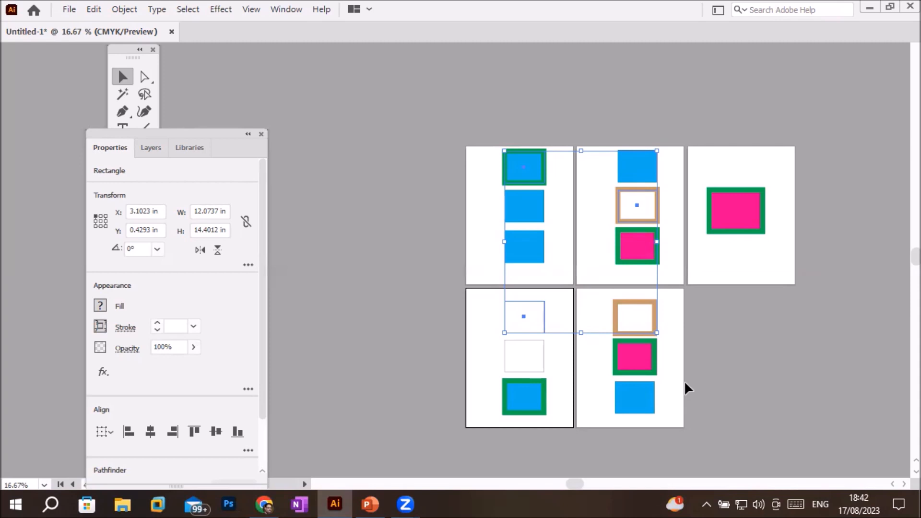
# Step: Move the Properties panel clear of the toolbar and select all rectangles across the five artboards
pyautogui.moveTo(169, 137); pyautogui.dragTo(321, 84)
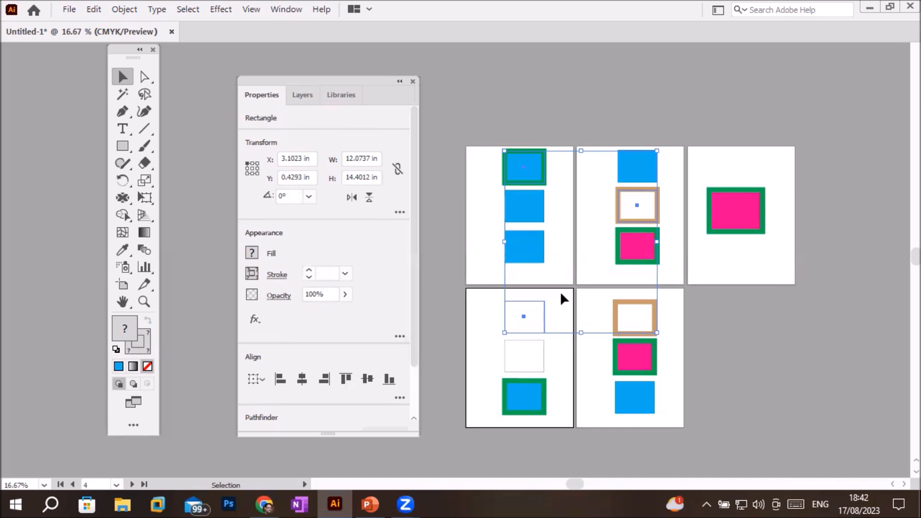
pyautogui.moveTo(454, 116); pyautogui.dragTo(787, 437)
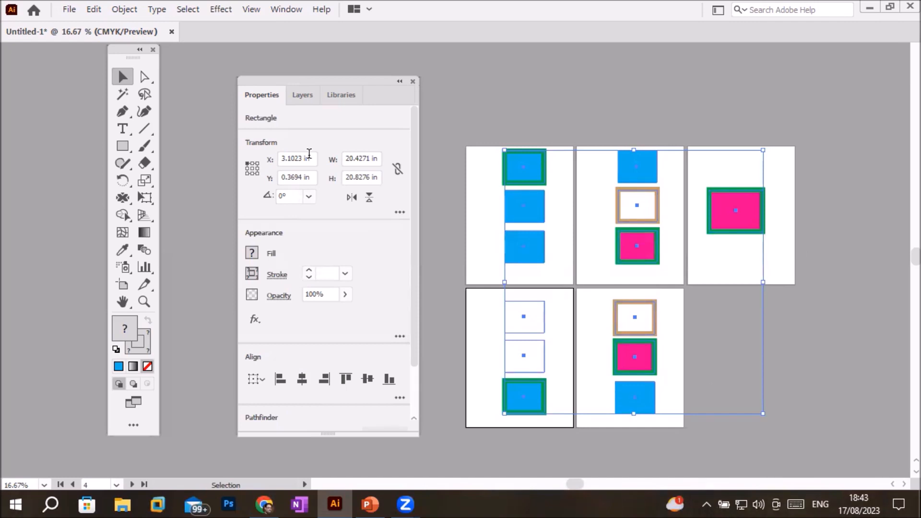
pyautogui.click(186, 9)
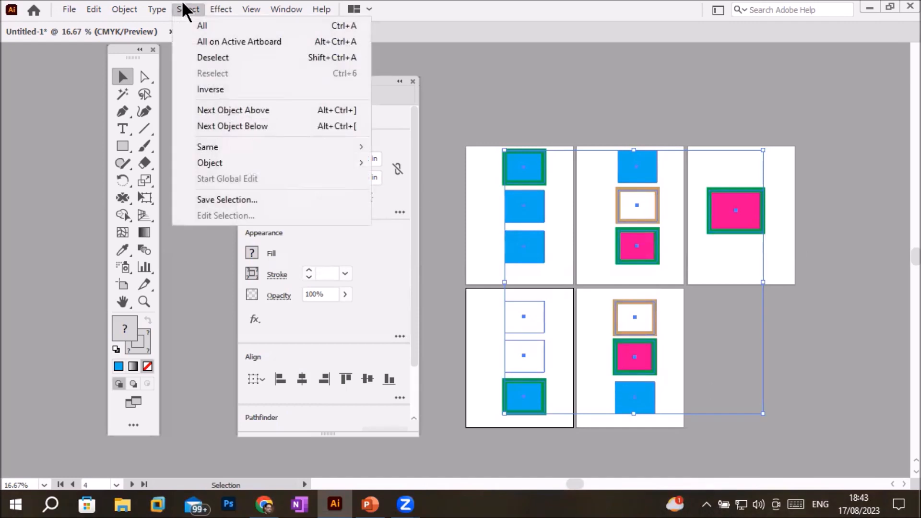
pyautogui.click(484, 178)
# Step: Select artboard 1's blue top rectangle together with the middle and bottom rectangles on artboard 2
pyautogui.click(518, 165)
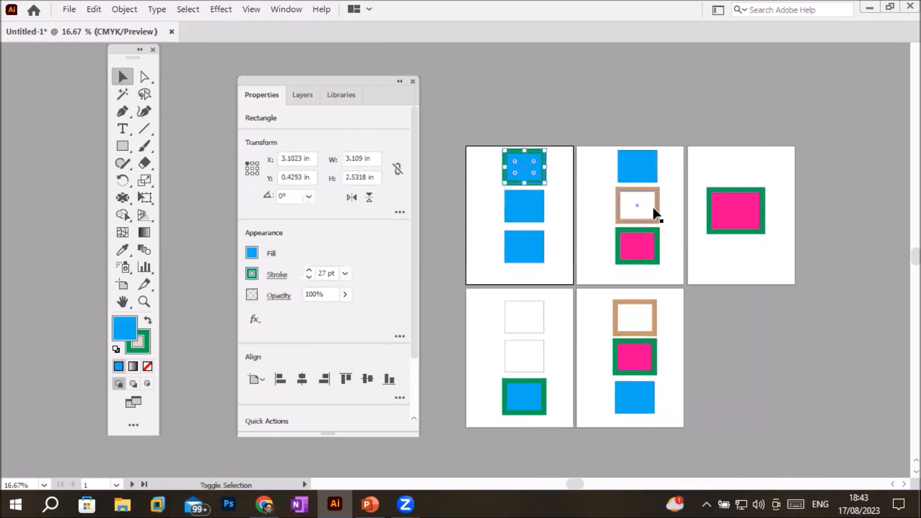
pyautogui.keyDown('shift'); pyautogui.click(638, 206); pyautogui.keyUp('shift')
pyautogui.keyDown('shift'); pyautogui.click(650, 261); pyautogui.keyUp('shift')
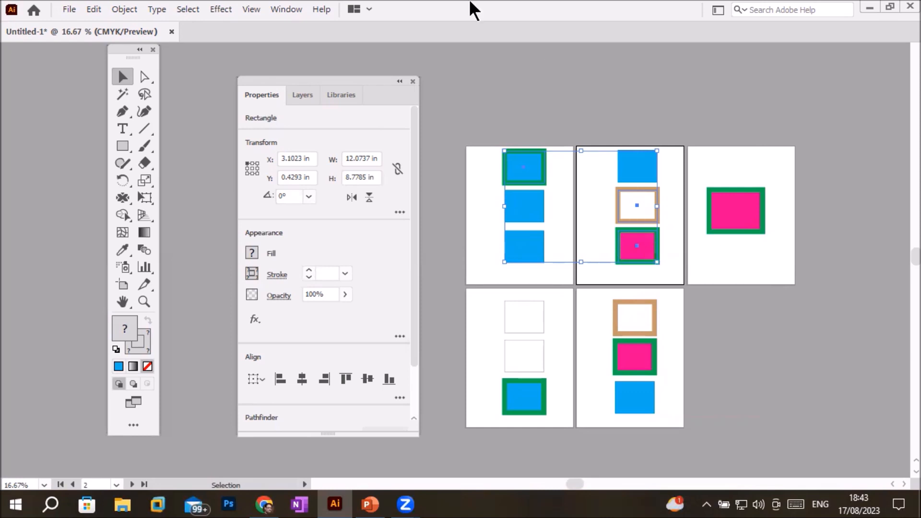
# Step: Invert the selection and fill the newly selected rectangles with the yellow swatch
pyautogui.click(192, 8)
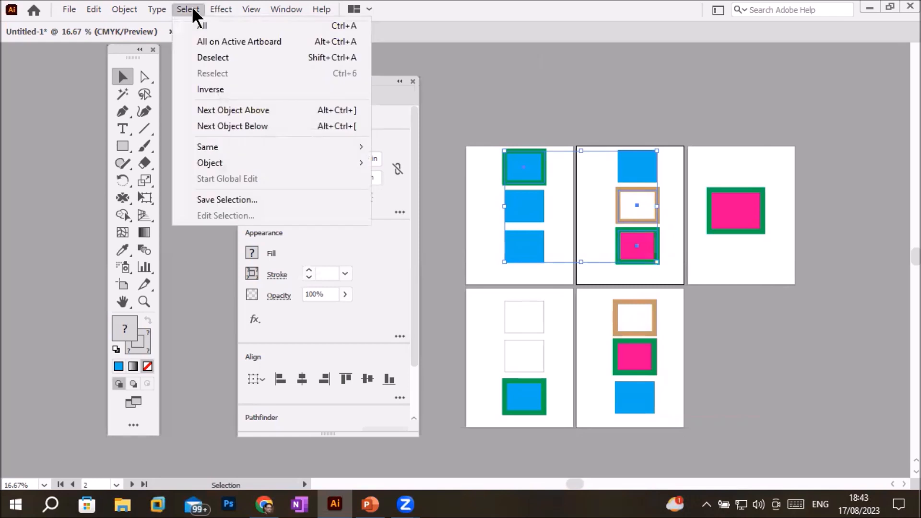
pyautogui.click(264, 90)
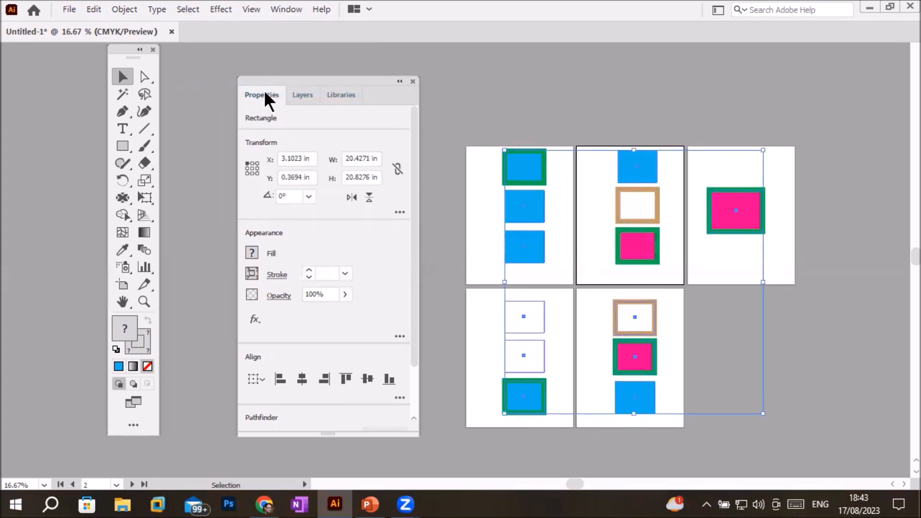
pyautogui.click(250, 252)
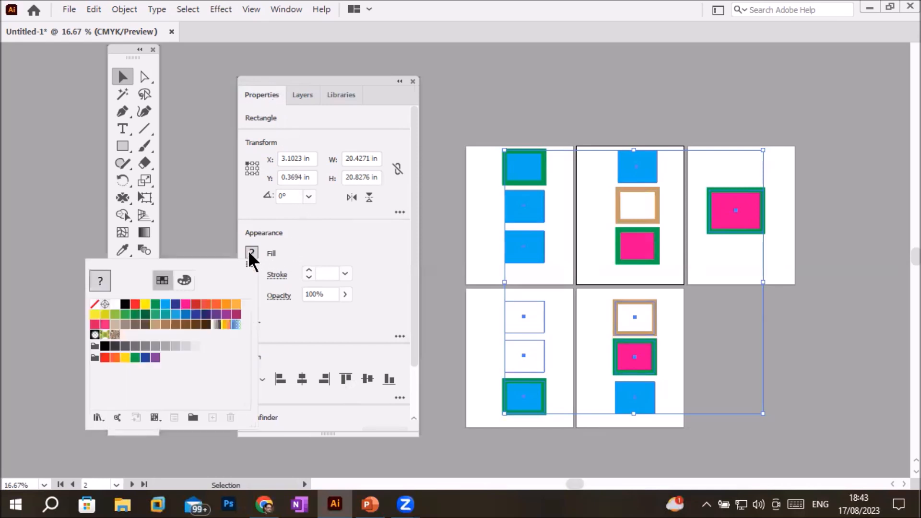
pyautogui.click(144, 305)
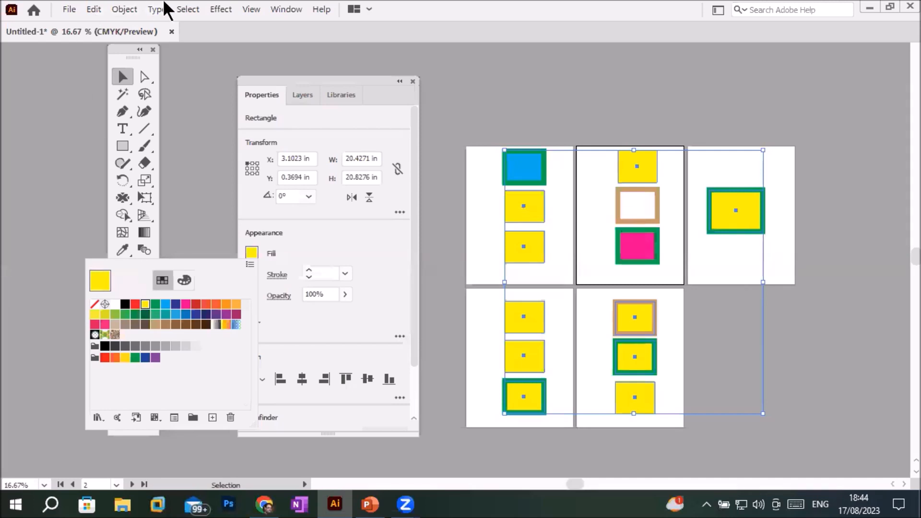
# Step: Deselect everything, then run Reselect to repeat the last selection command
pyautogui.click(186, 9)
pyautogui.click(186, 9)
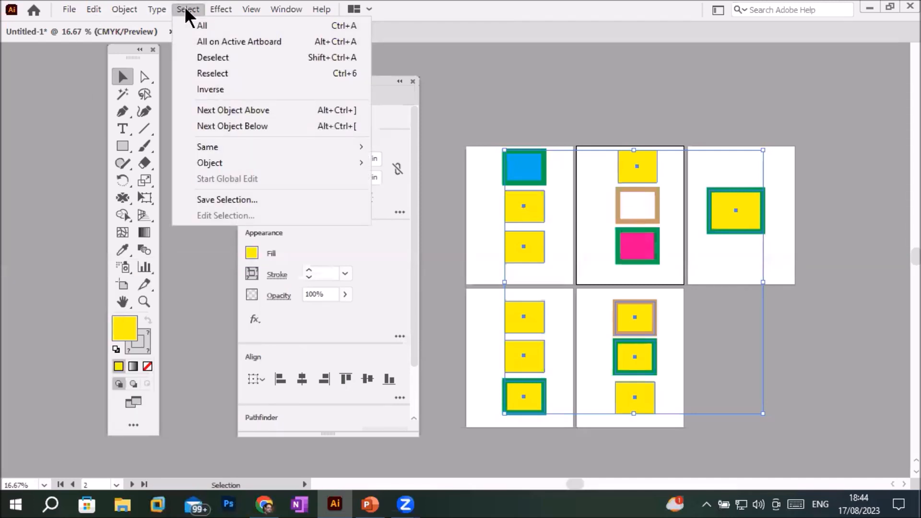
pyautogui.click(256, 55)
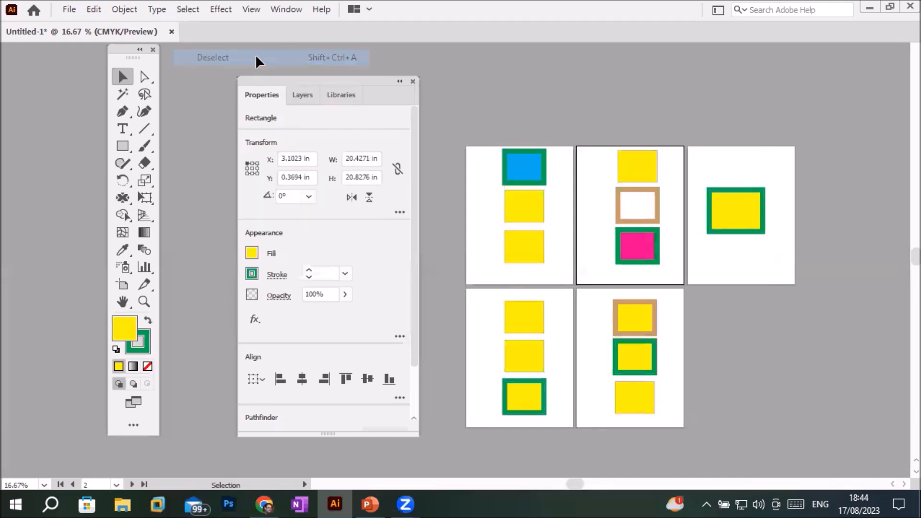
pyautogui.click(200, 7)
pyautogui.click(214, 73)
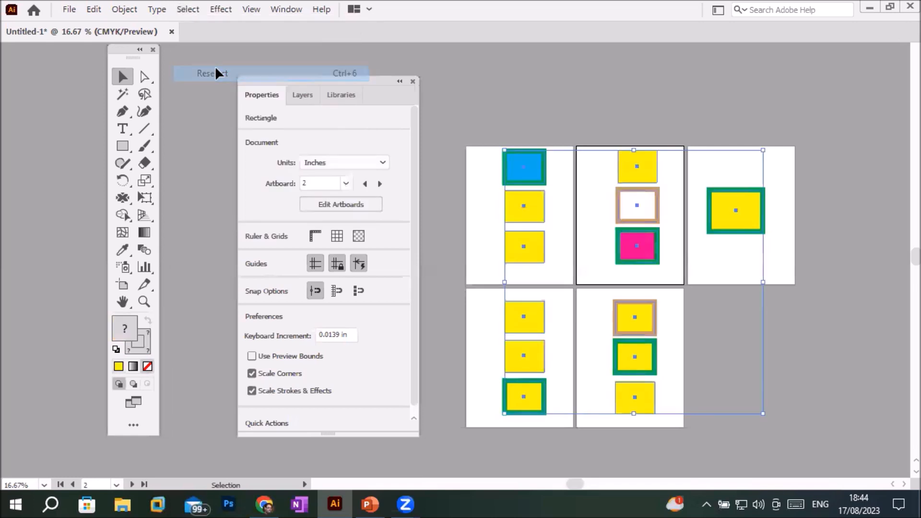
pyautogui.click(183, 11)
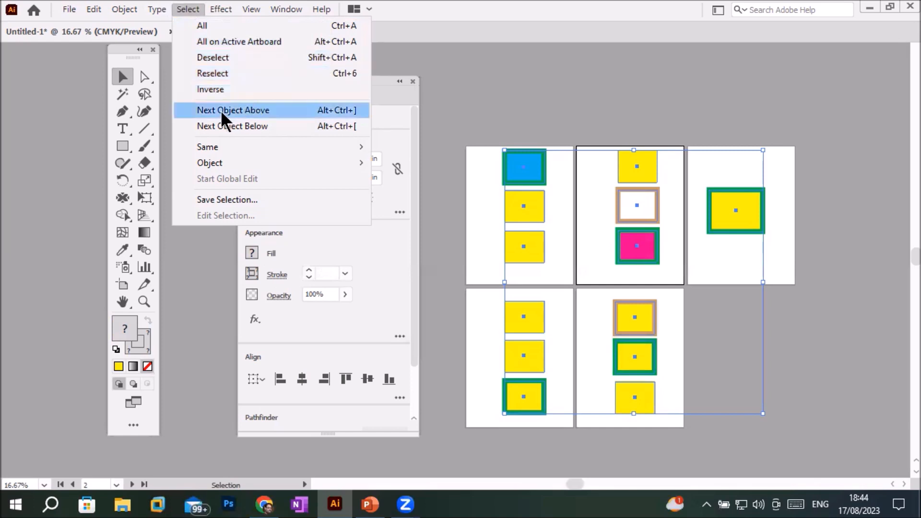
pyautogui.click(250, 112)
pyautogui.click(514, 137)
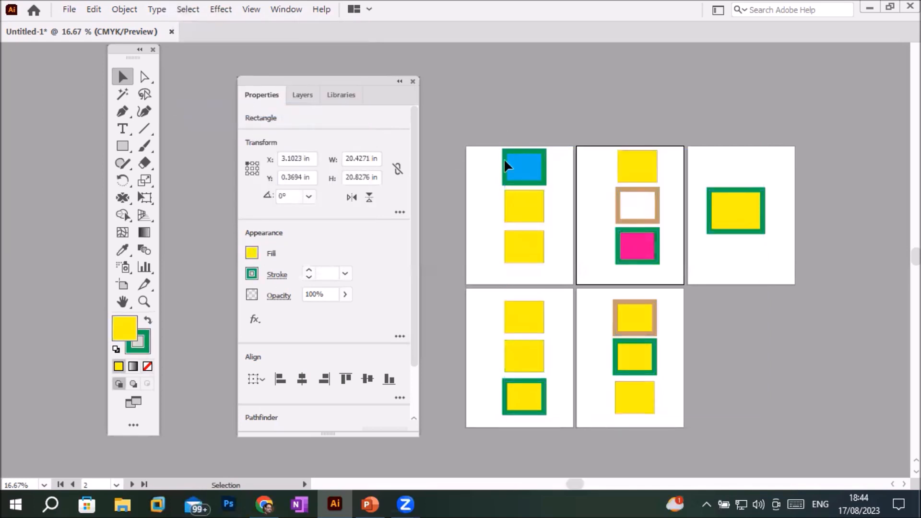
pyautogui.click(508, 169)
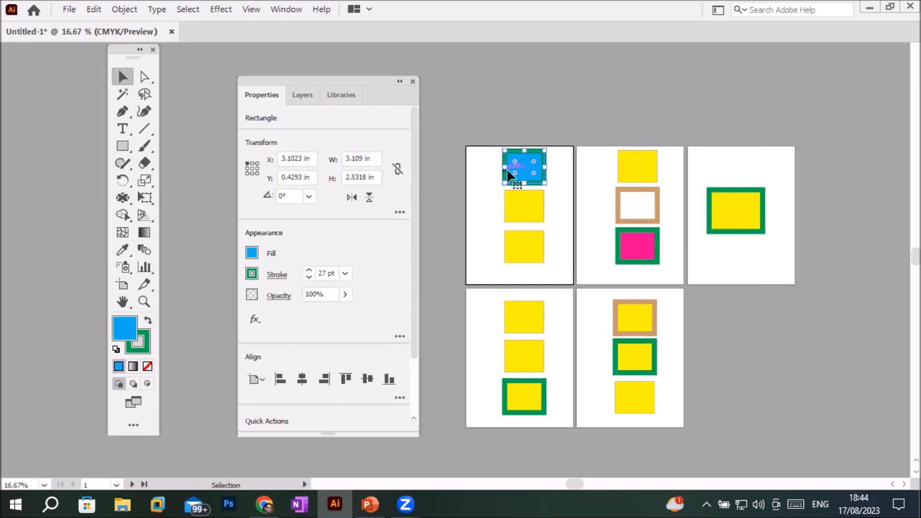
# Step: Select artboard 5's top rectangle, then switch the selection to the next object above it in the stacking order
pyautogui.click(620, 302)
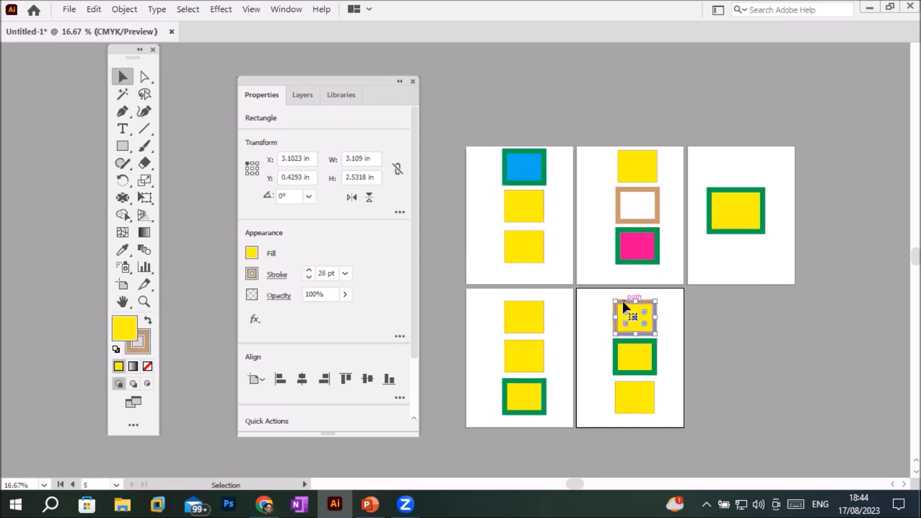
pyautogui.click(184, 7)
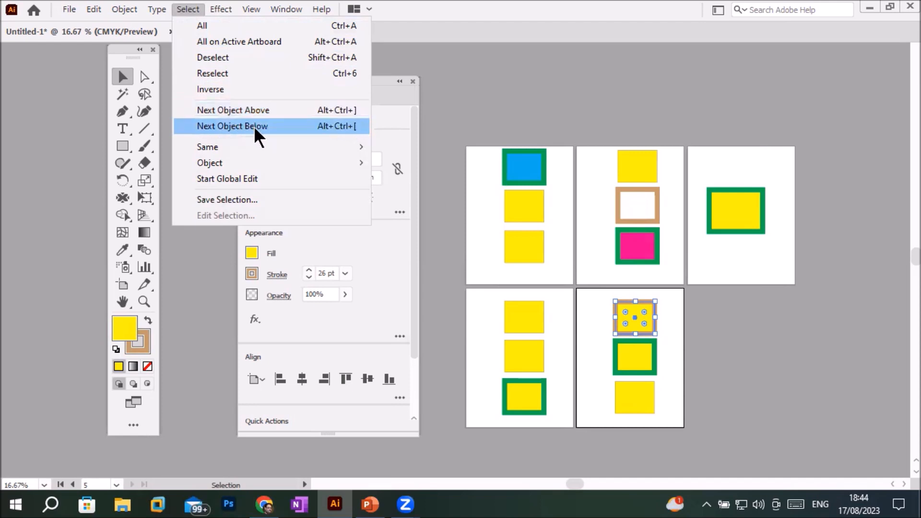
pyautogui.click(258, 111)
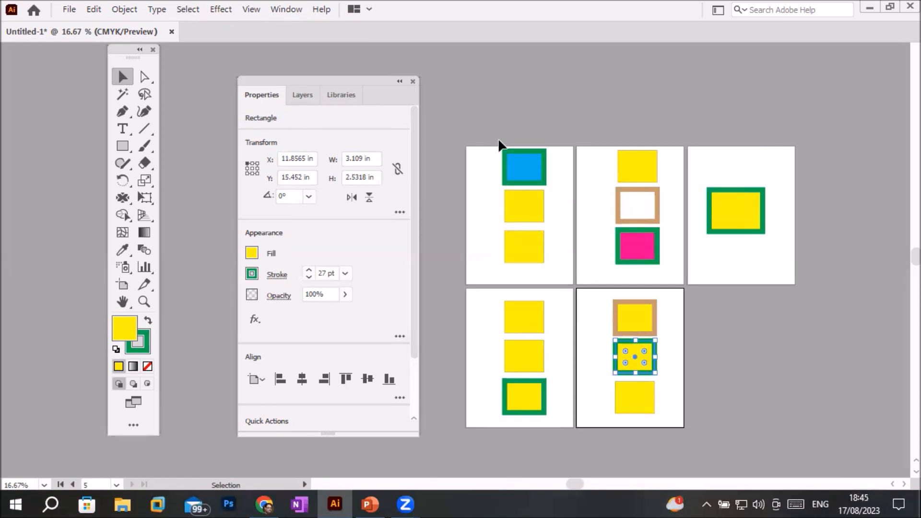
# Step: Show the layer's object list and step the selection up the stack to artboard 4's green-stroked bottom rectangle
pyautogui.click(307, 91)
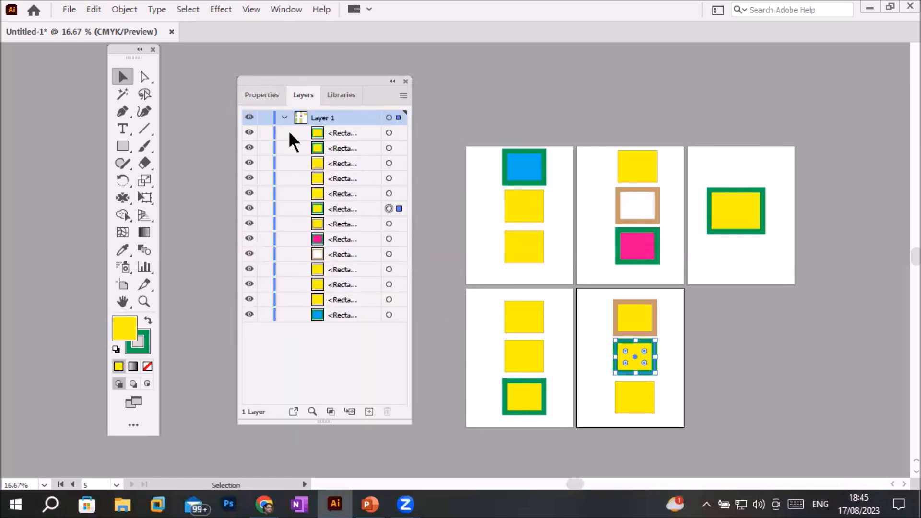
pyautogui.click(186, 9)
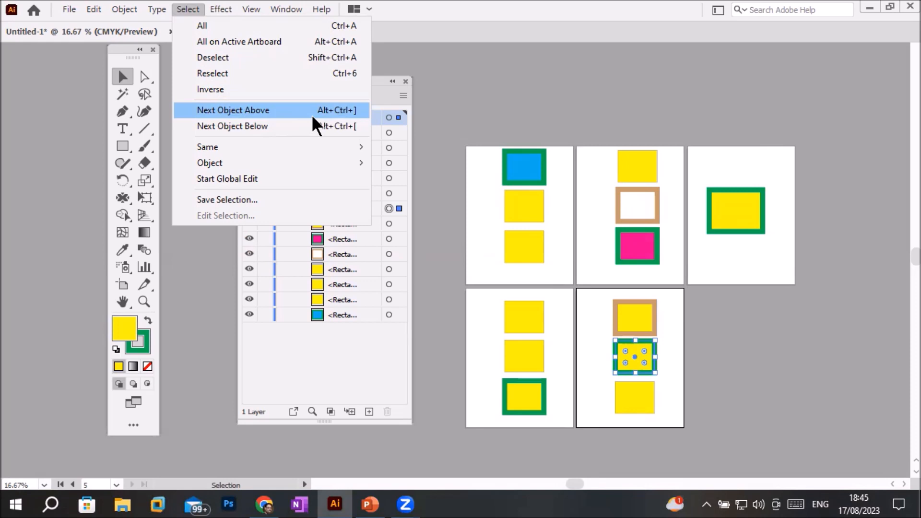
pyautogui.click(312, 114)
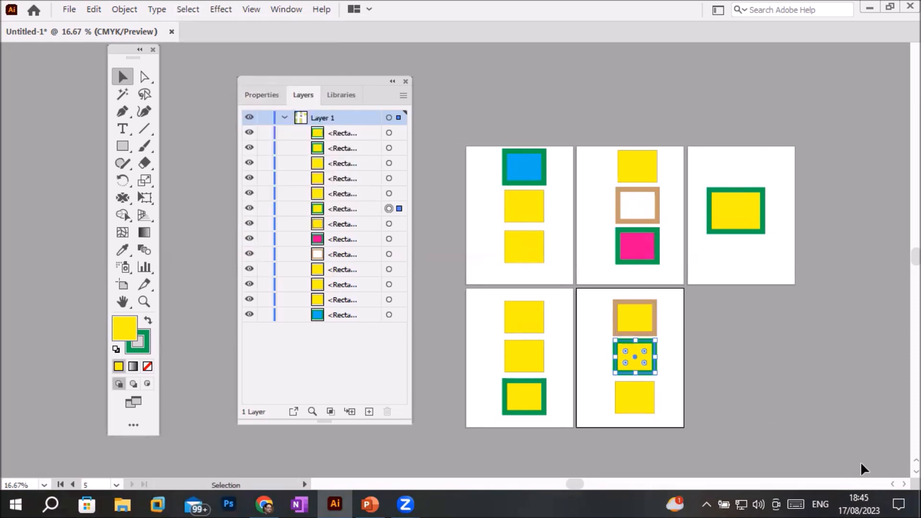
pyautogui.hotkey('ctrl', 'alt')
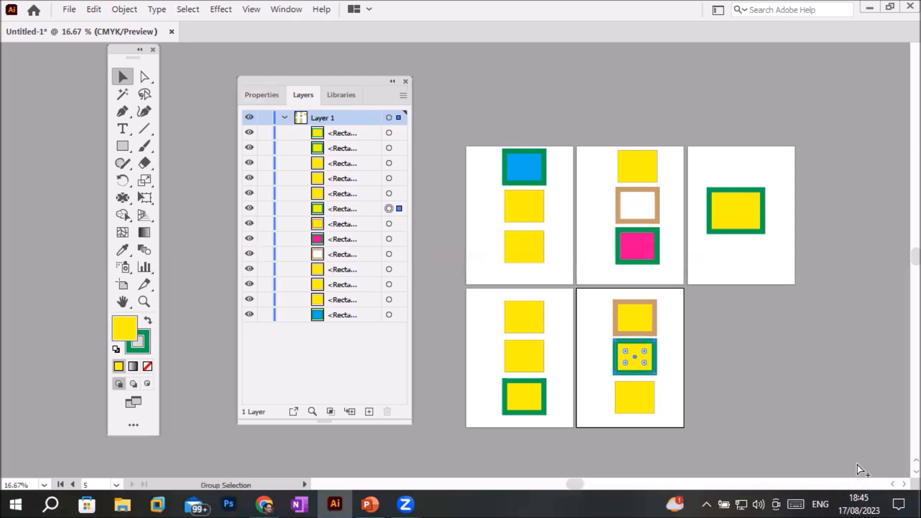
pyautogui.hotkey('ctrl', 'alt', ']')
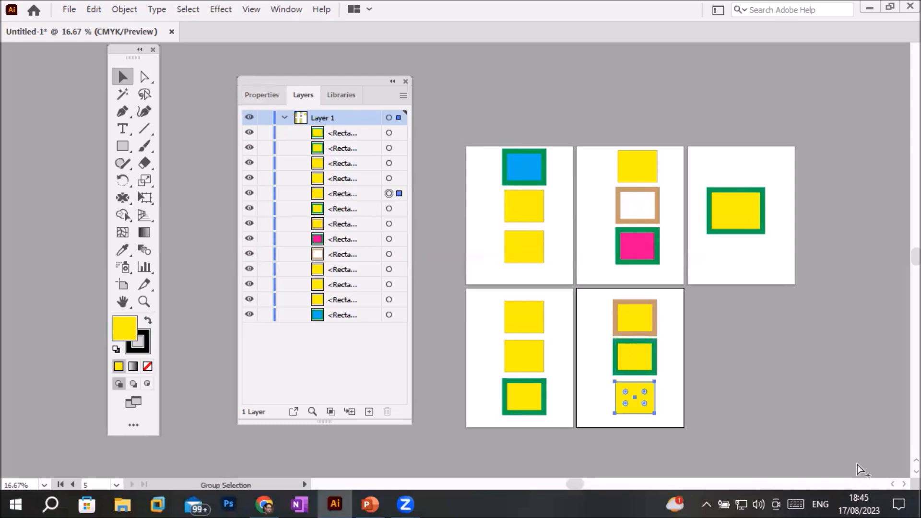
pyautogui.hotkey('ctrl', 'alt', ']')
pyautogui.hotkey('ctrl', 'alt', ']')
pyautogui.hotkey('ctrl', 'alt', ']')
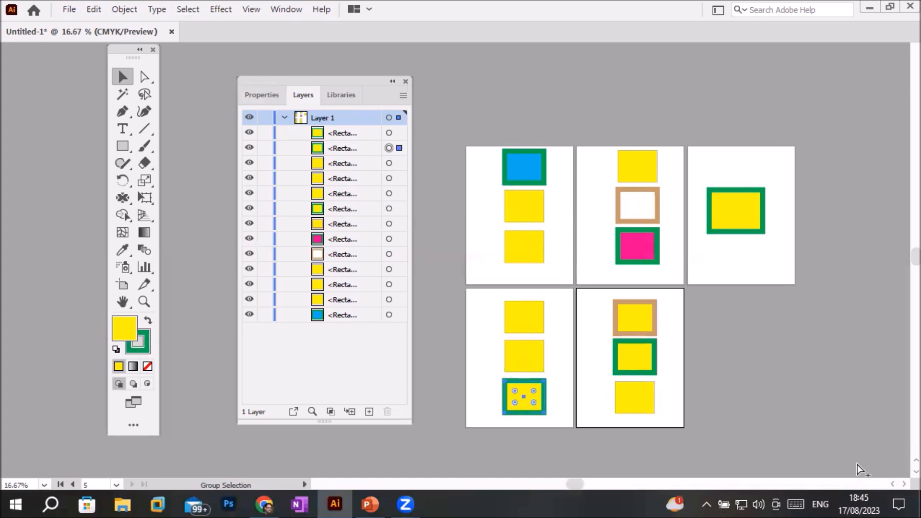
# Step: Step the selection down the stack, object by object, to artboard 1's bottom rectangle
pyautogui.hotkey('ctrl', 'alt', '[')
pyautogui.hotkey('ctrl', 'alt', '[')
pyautogui.hotkey('ctrl', 'alt', '[')
pyautogui.hotkey('ctrl', 'alt', '[')
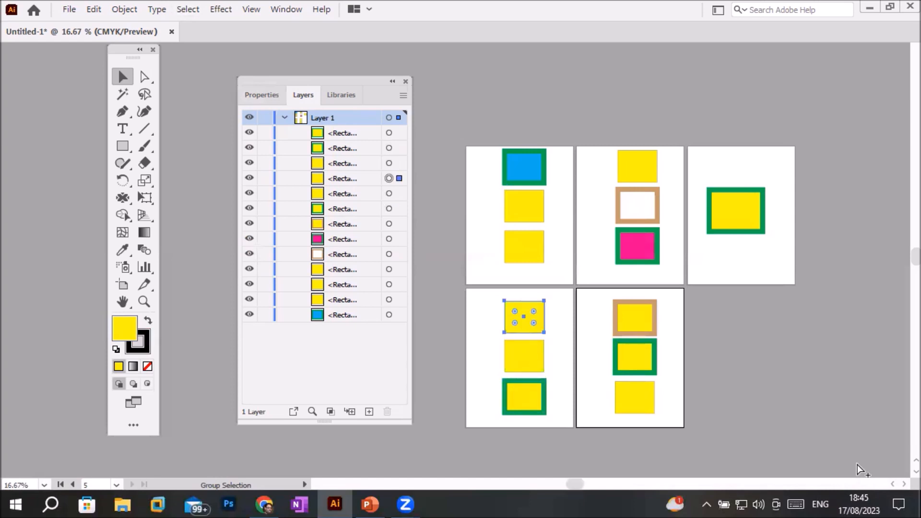
pyautogui.hotkey('ctrl', 'alt', '[')
pyautogui.hotkey('ctrl', 'alt', '[')
pyautogui.hotkey('ctrl', 'alt', '[')
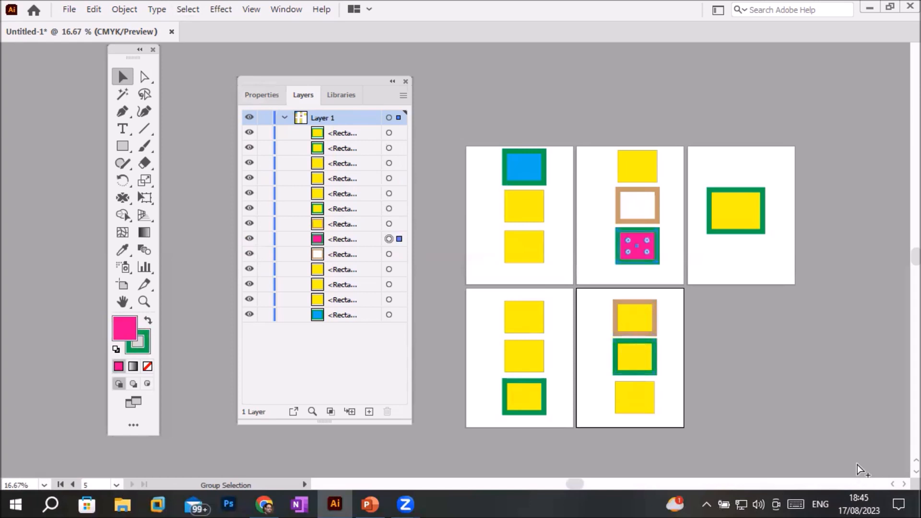
pyautogui.hotkey('ctrl', 'alt', '[')
pyautogui.hotkey('ctrl', 'alt', '[')
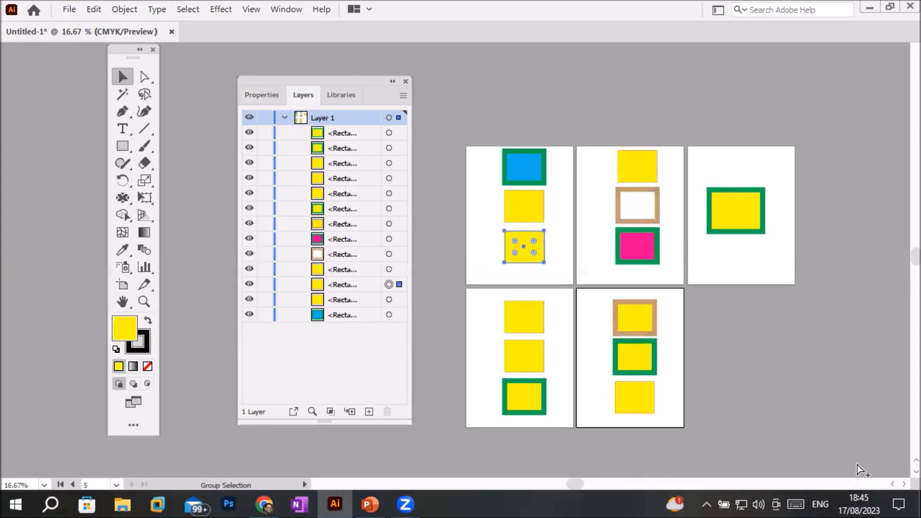
# Step: Step the selection up and down the stack, ending on artboard 3's rectangle as the topmost object
pyautogui.hotkey('ctrl', 'alt', ']')
pyautogui.hotkey('ctrl', 'alt', ']')
pyautogui.hotkey('ctrl', 'alt', ']')
pyautogui.hotkey('ctrl', 'alt', ']')
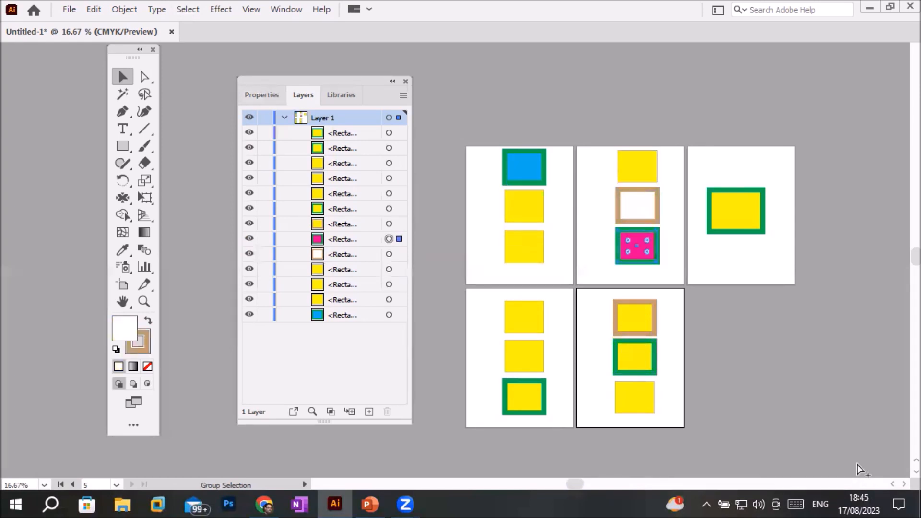
pyautogui.hotkey('ctrl', 'alt', ']')
pyautogui.hotkey('ctrl', 'alt', ']')
pyautogui.hotkey('ctrl', 'alt', '[')
pyautogui.hotkey('ctrl', 'alt', '[')
pyautogui.hotkey('ctrl', 'alt', '[')
pyautogui.hotkey('ctrl', 'alt', ']')
pyautogui.hotkey('ctrl', 'alt', ']')
pyautogui.hotkey('ctrl', 'alt', ']')
pyautogui.hotkey('ctrl', 'alt', ']')
pyautogui.hotkey('ctrl', 'alt', ']')
pyautogui.hotkey('ctrl', 'alt', ']')
pyautogui.hotkey('ctrl', 'alt', ']')
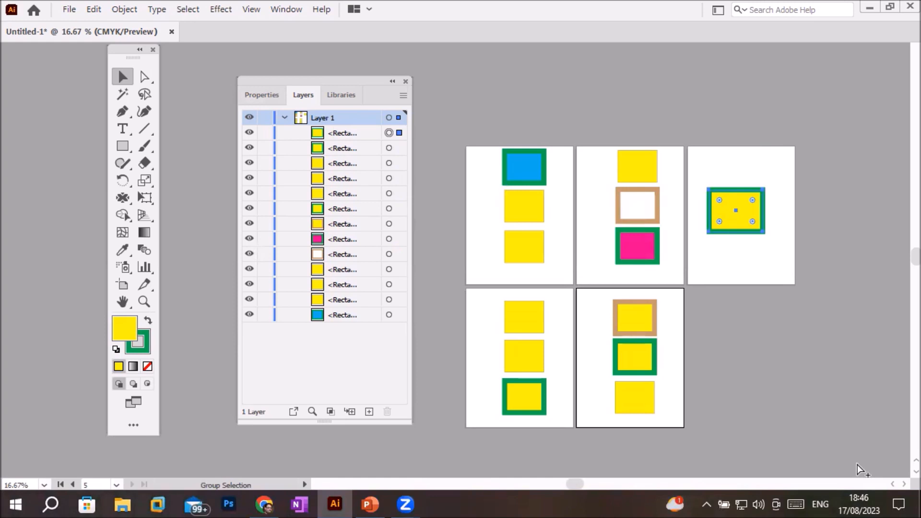
# Step: Step the selection down through the whole stack to the blue rectangle on artboard 1
pyautogui.hotkey('ctrl', 'alt', '[')
pyautogui.hotkey('ctrl', 'alt', '[')
pyautogui.hotkey('ctrl', 'alt', '[')
pyautogui.hotkey('ctrl', 'alt', '[')
pyautogui.hotkey('ctrl', 'alt', '[')
pyautogui.hotkey('ctrl', 'alt', '[')
pyautogui.hotkey('ctrl', 'alt', '[')
pyautogui.hotkey('ctrl', 'alt', '[')
pyautogui.hotkey('ctrl', 'alt', '[')
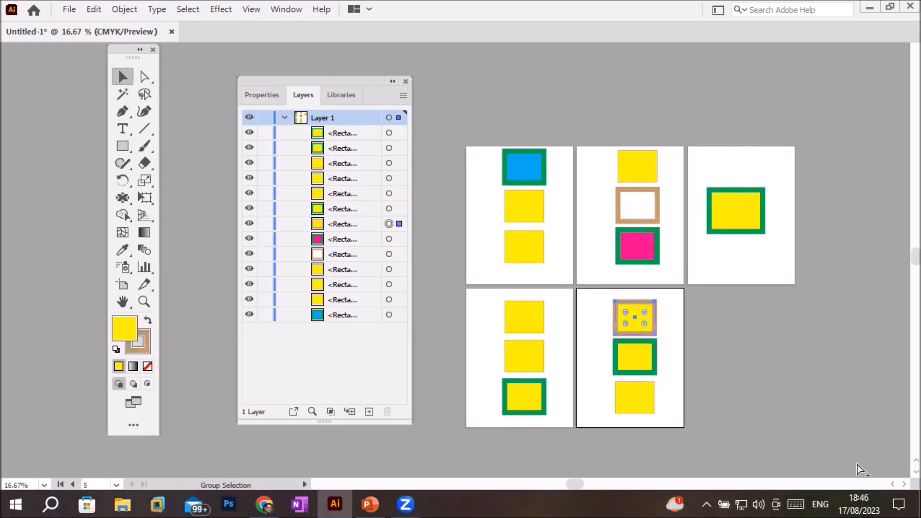
pyautogui.hotkey('ctrl', 'alt', '[')
pyautogui.hotkey('ctrl', 'alt', '[')
pyautogui.hotkey('ctrl', 'alt', '[')
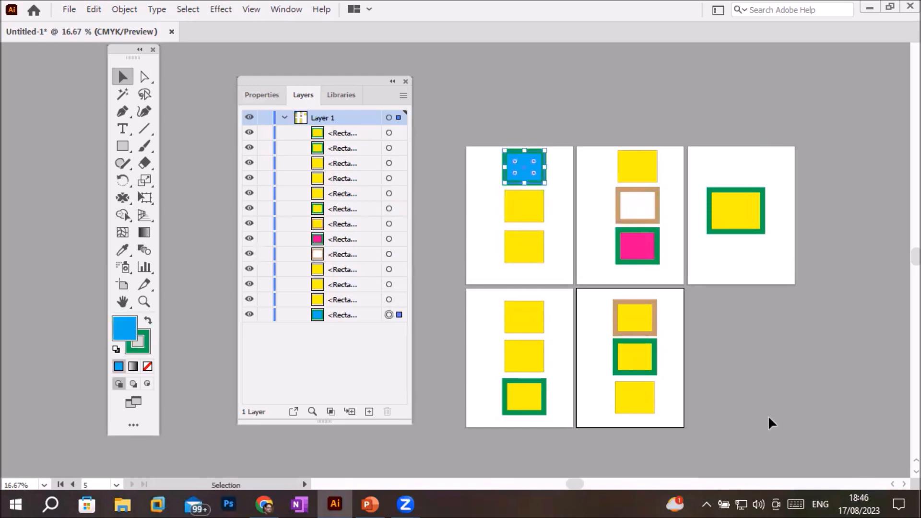
pyautogui.click(187, 9)
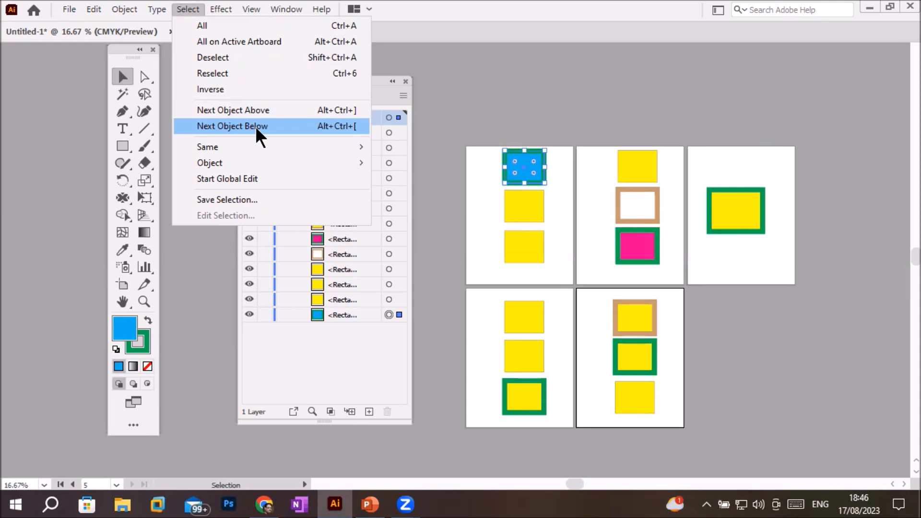
pyautogui.moveTo(291, 147)
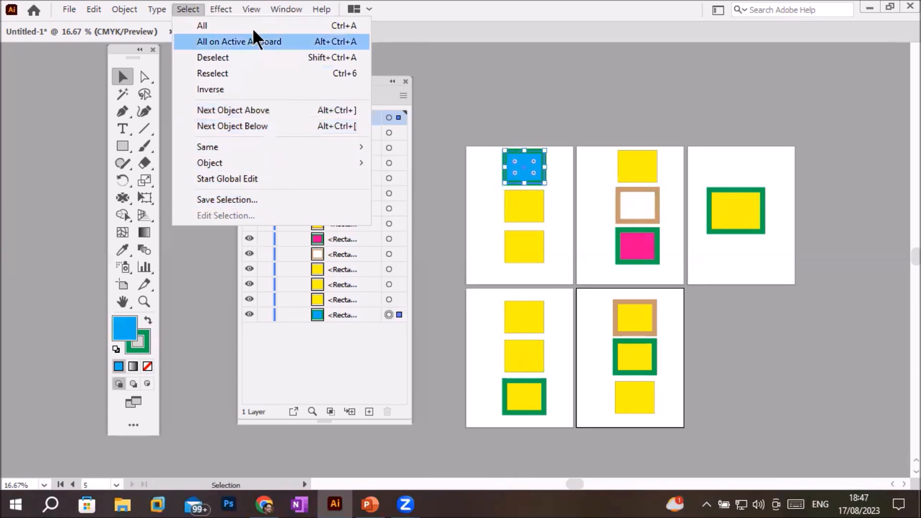
pyautogui.moveTo(250, 11)
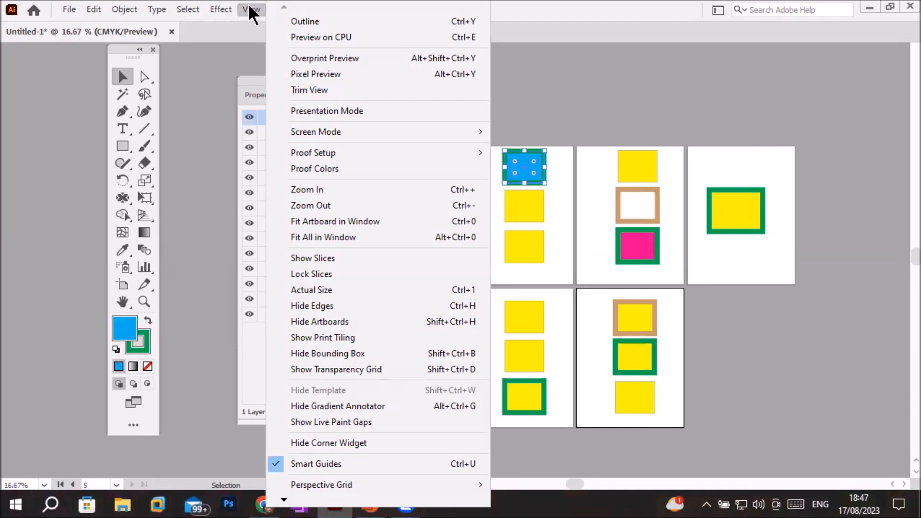
pyautogui.click(94, 9)
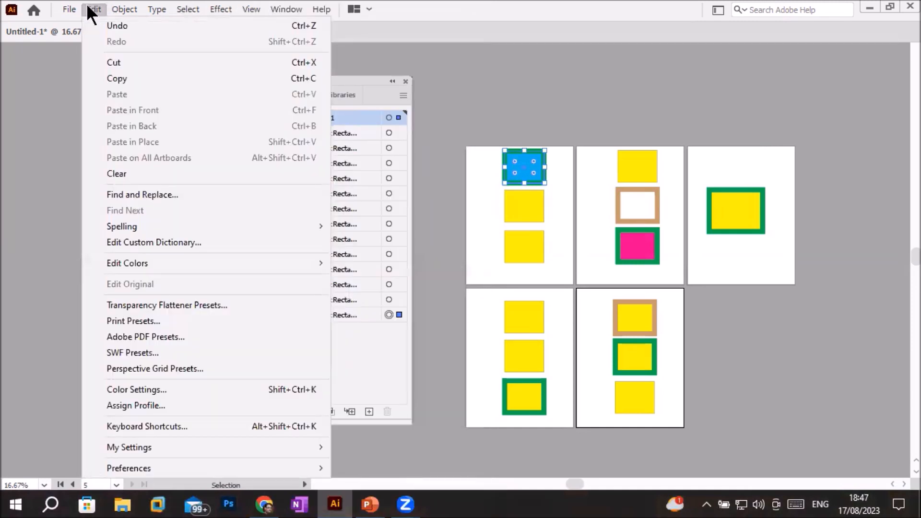
# Step: Select all the rectangles across the five artboards and delete them
pyautogui.moveTo(69, 9)
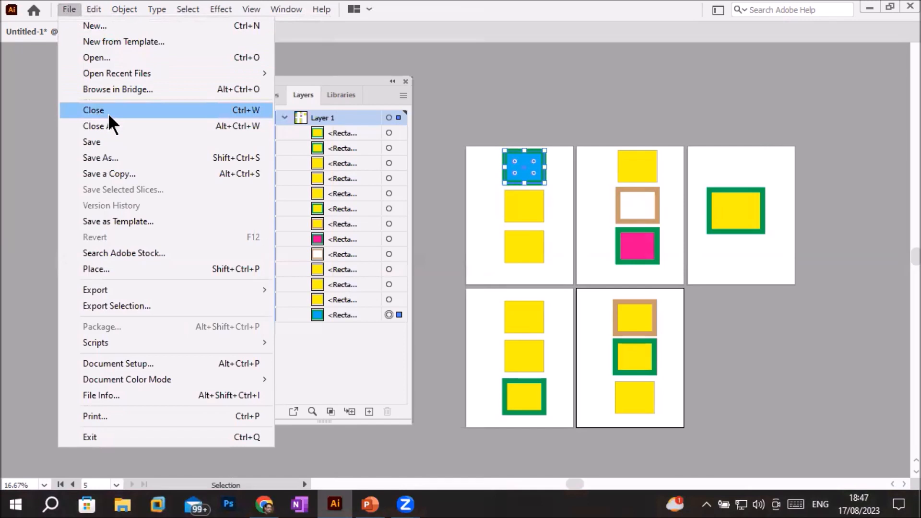
pyautogui.click(461, 101)
pyautogui.click(472, 101)
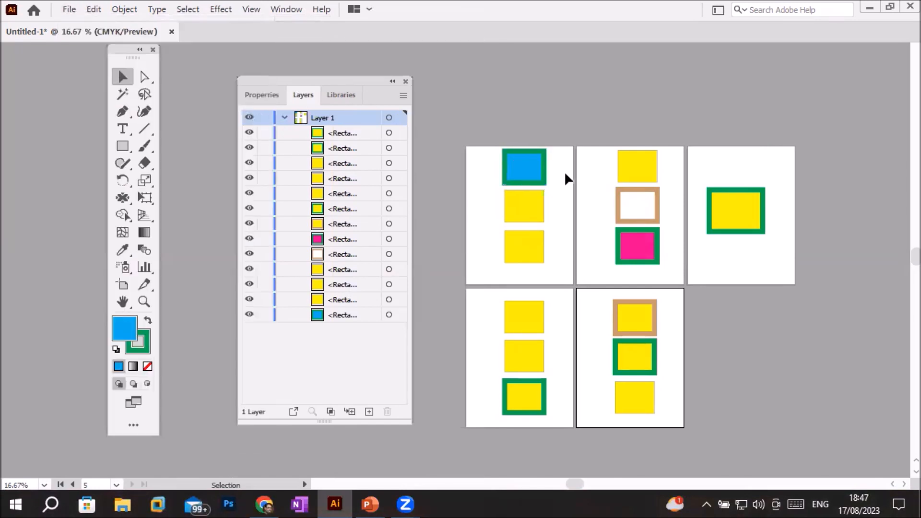
pyautogui.moveTo(469, 111); pyautogui.dragTo(804, 465)
pyautogui.press('Delete')
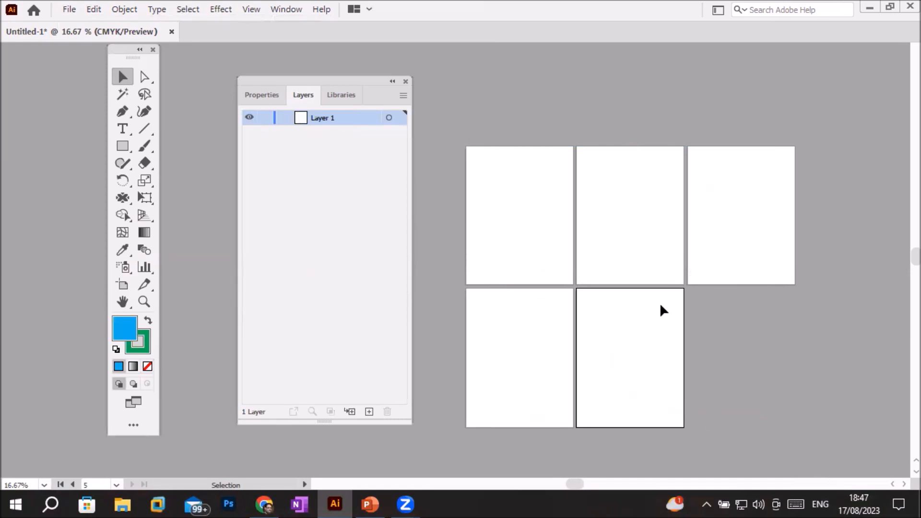
# Step: Move the Layers panel clear of artboard 1 and activate the Rectangle tool
pyautogui.scroll(1, 604, 191)
pyautogui.moveTo(278, 93); pyautogui.dragTo(207, 202)
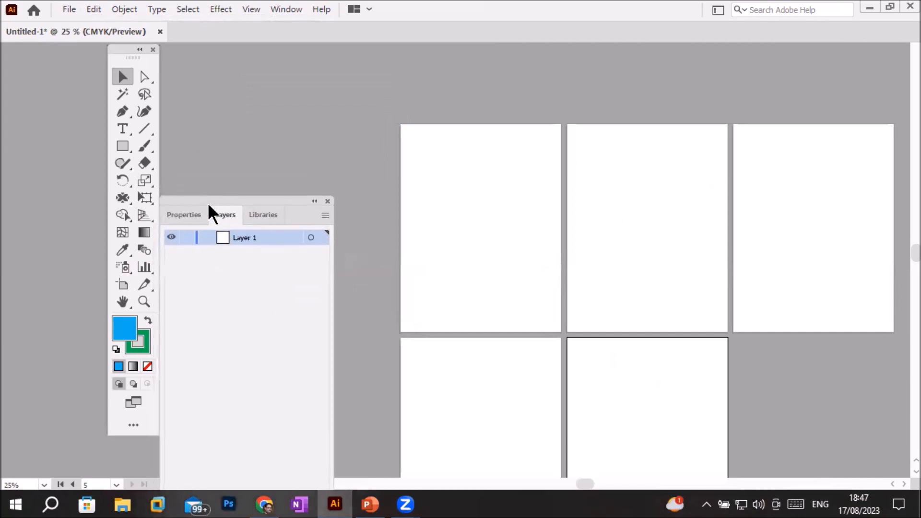
pyautogui.scroll(1, 500, 240)
pyautogui.scroll(1, 501, 239)
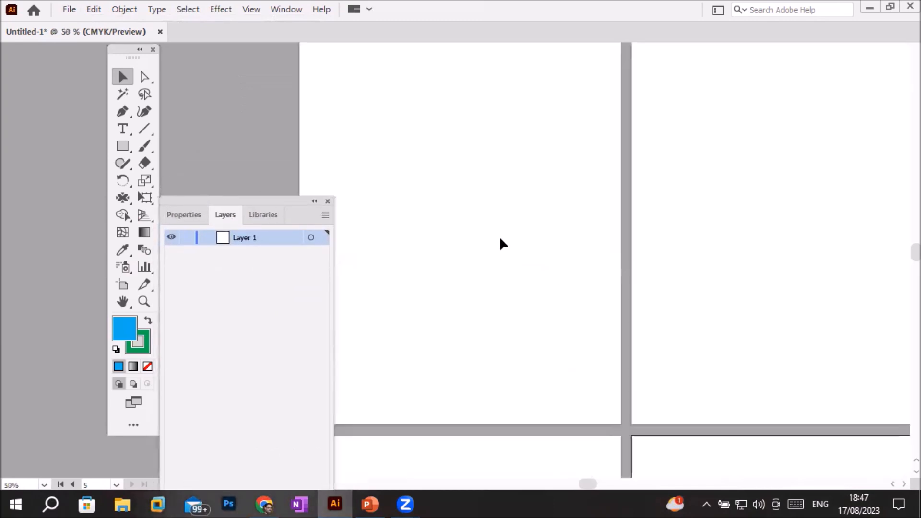
pyautogui.moveTo(512, 184); pyautogui.dragTo(569, 232)
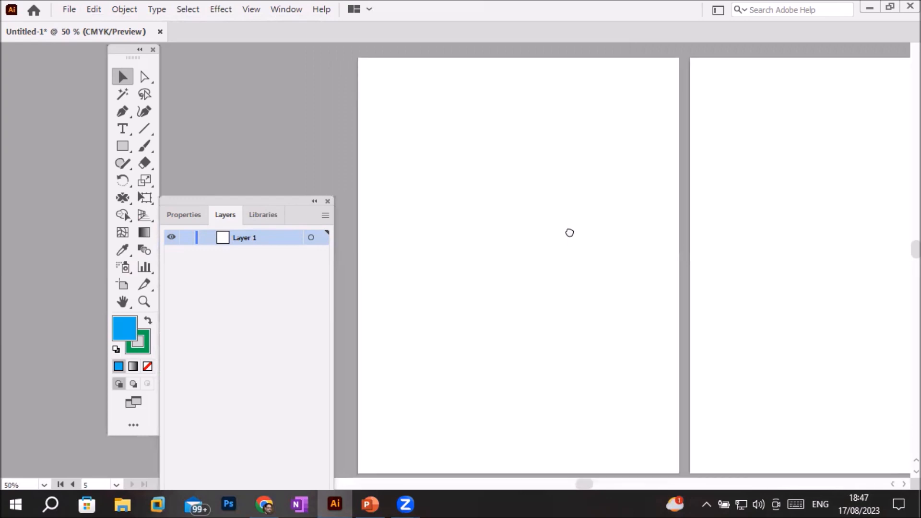
pyautogui.click(123, 146)
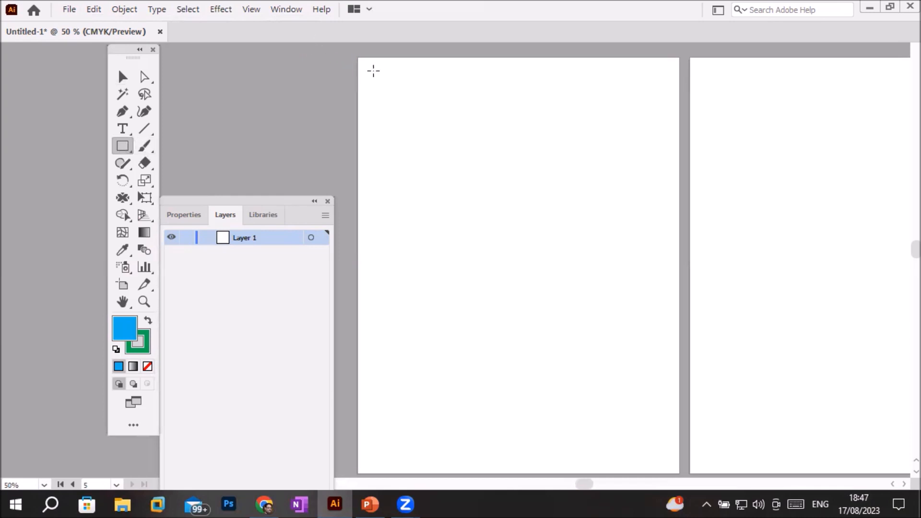
pyautogui.moveTo(373, 71); pyautogui.dragTo(391, 115)
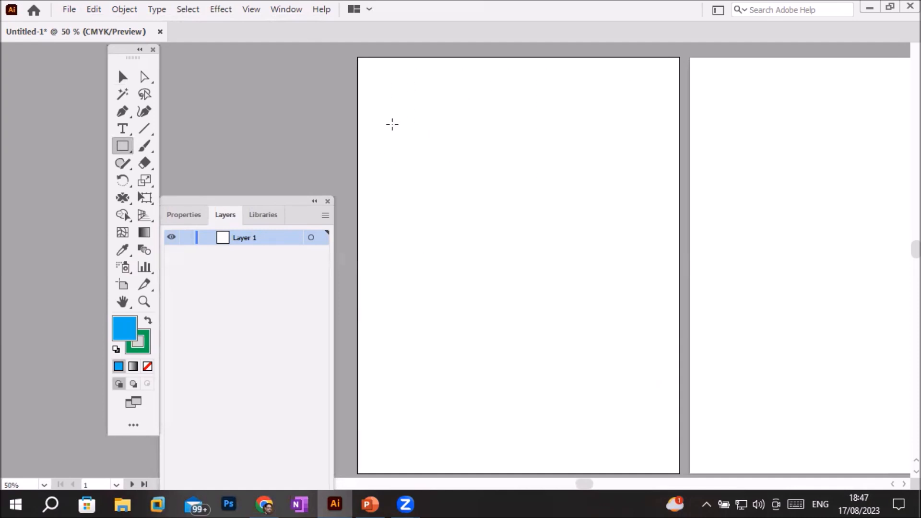
pyautogui.click(392, 125)
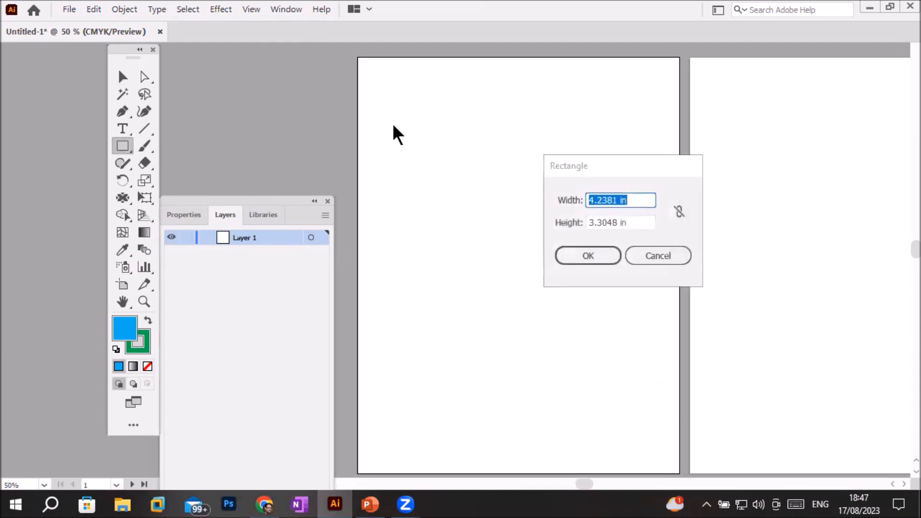
pyautogui.click(666, 253)
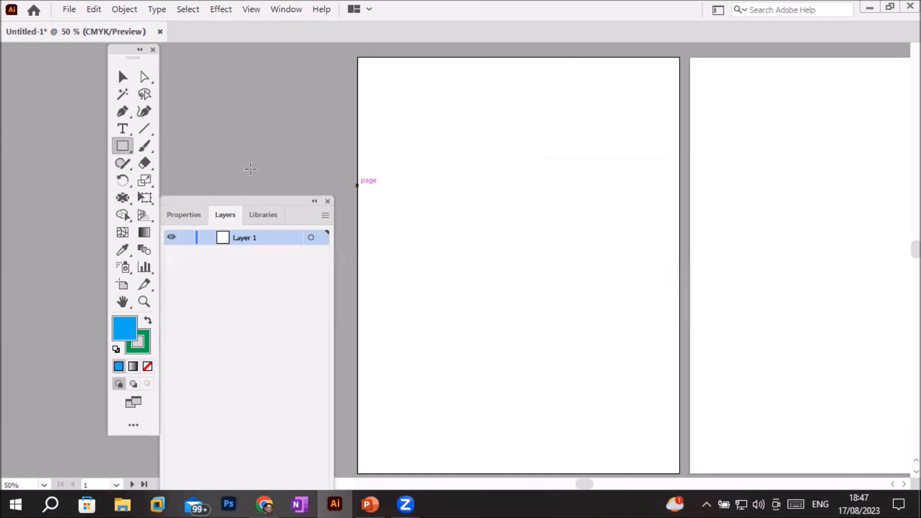
pyautogui.click(128, 147)
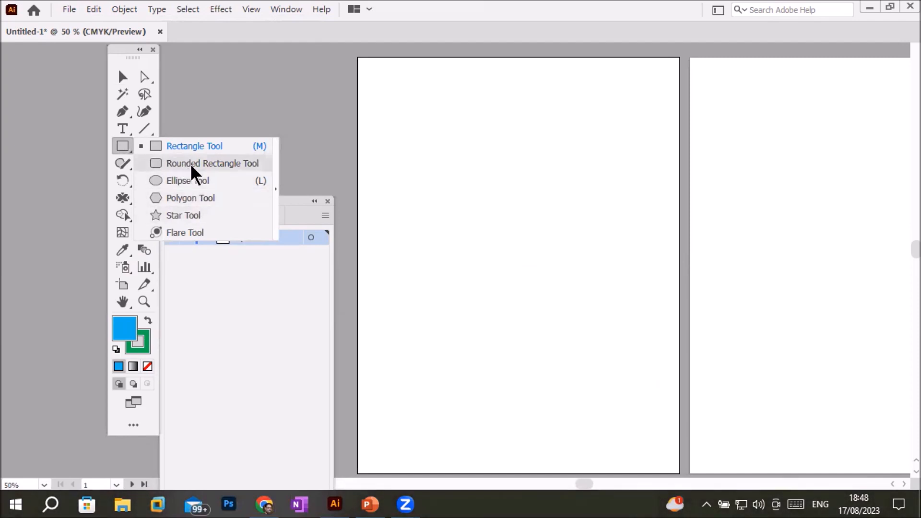
pyautogui.click(203, 144)
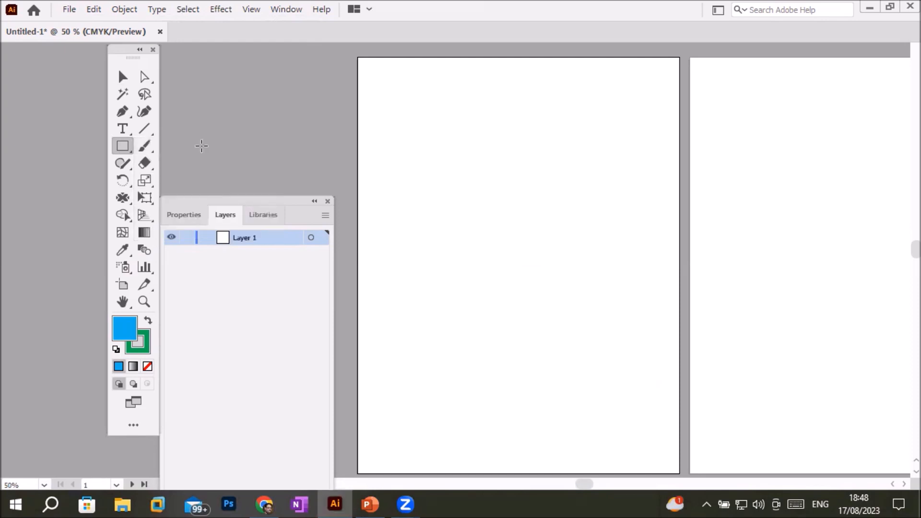
pyautogui.click(379, 72)
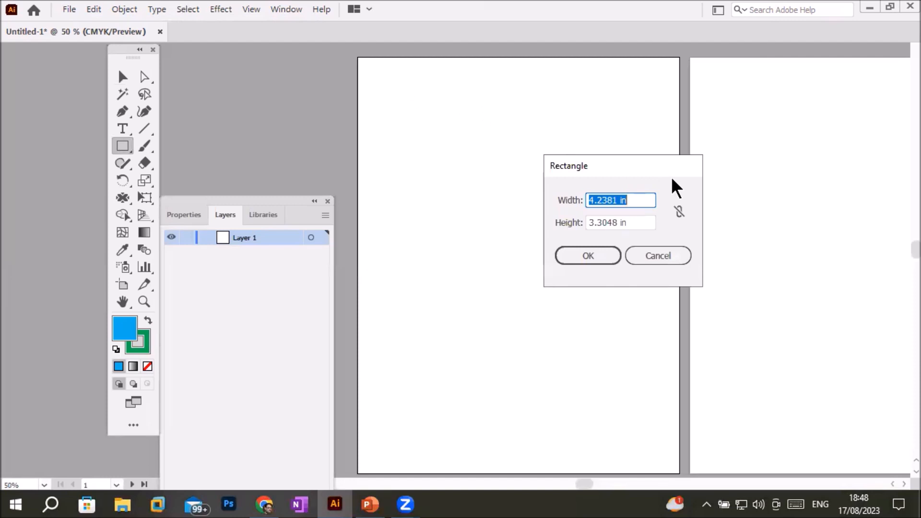
pyautogui.click(639, 198)
pyautogui.click(650, 256)
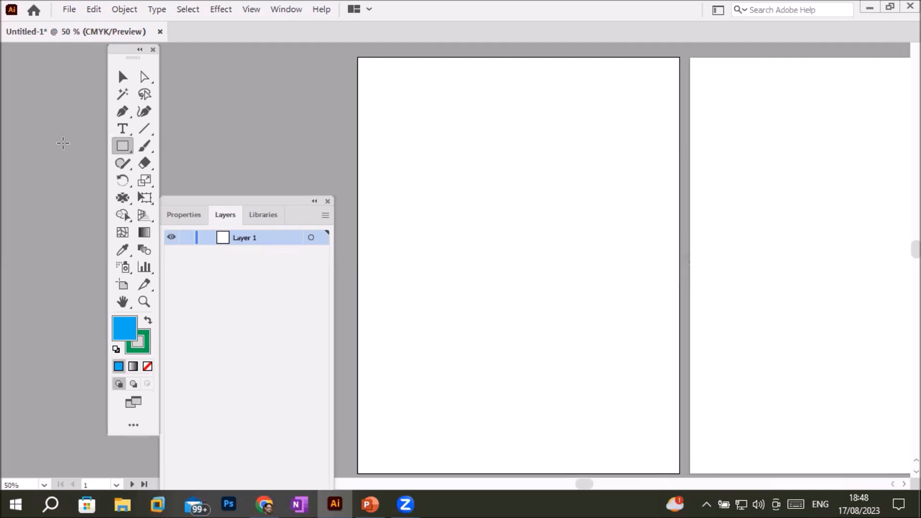
# Step: Show the object properties beside artboard 1 and make the Rectangle tool active again
pyautogui.click(124, 141)
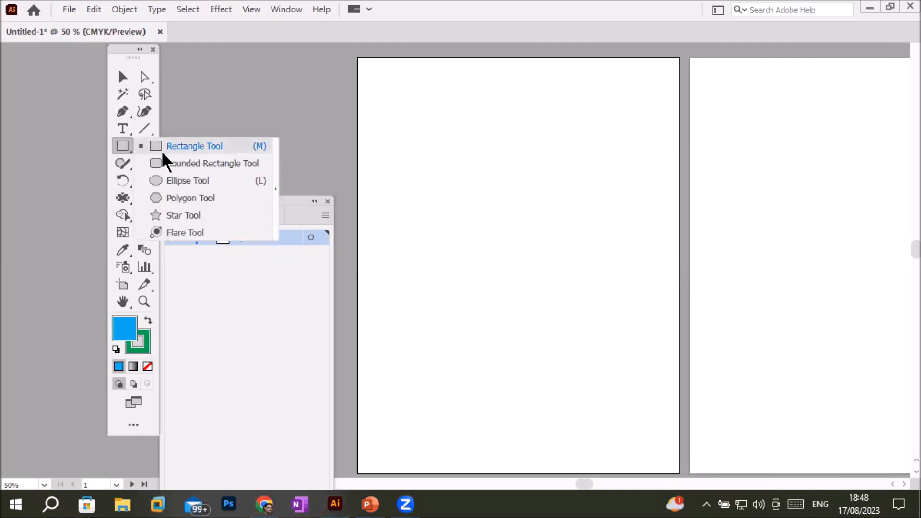
pyautogui.click(180, 164)
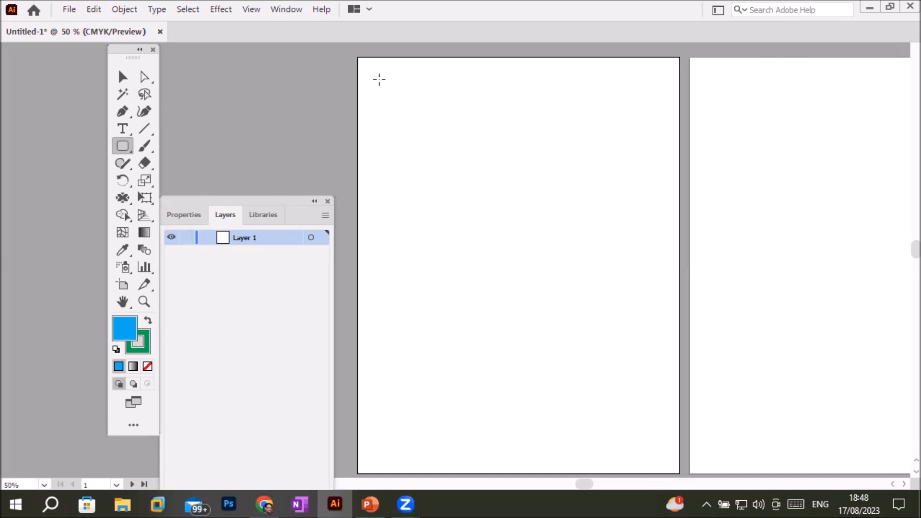
pyautogui.click(182, 216)
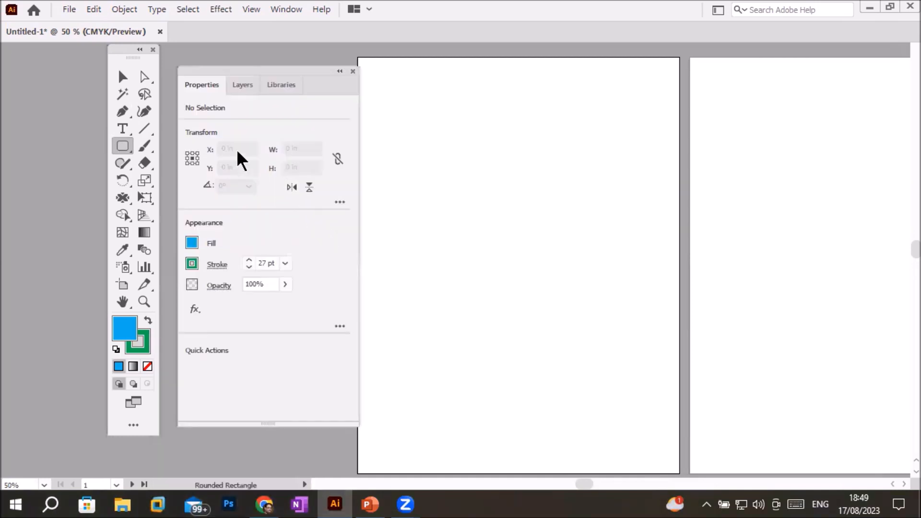
pyautogui.click(124, 140)
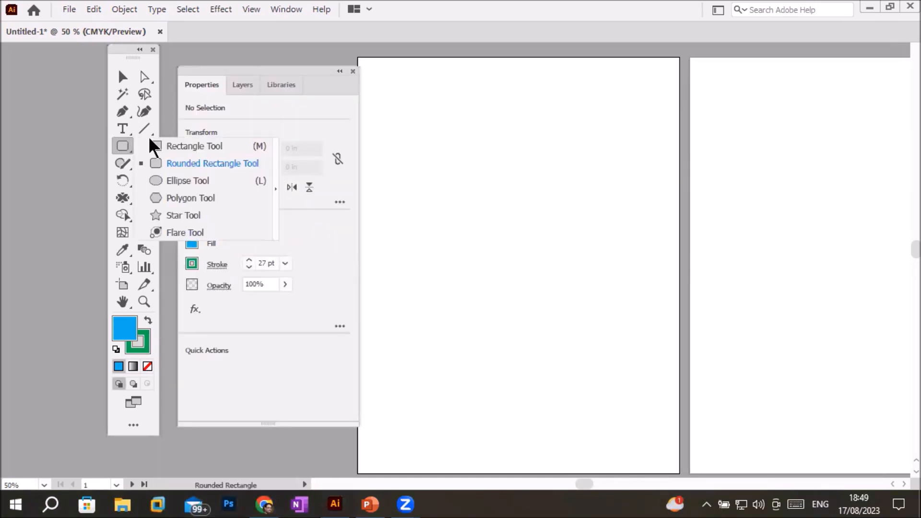
pyautogui.click(183, 143)
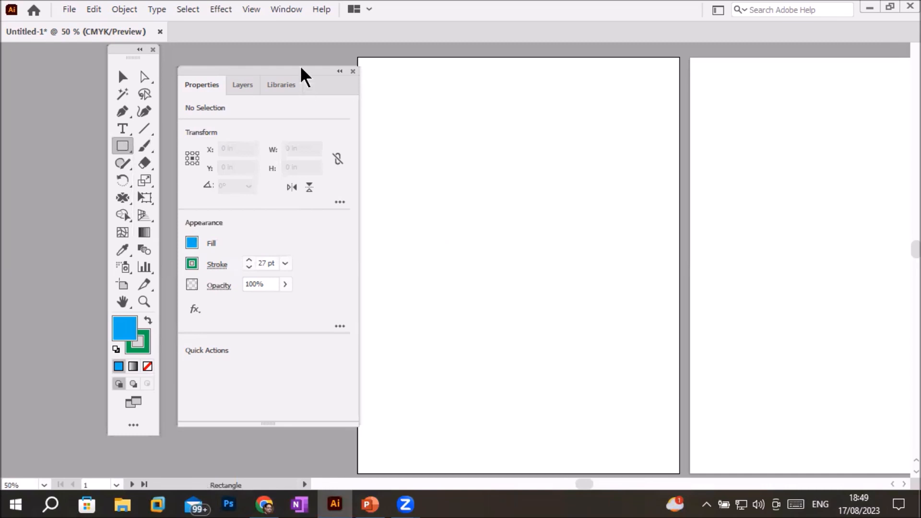
pyautogui.moveTo(294, 70); pyautogui.dragTo(295, 91)
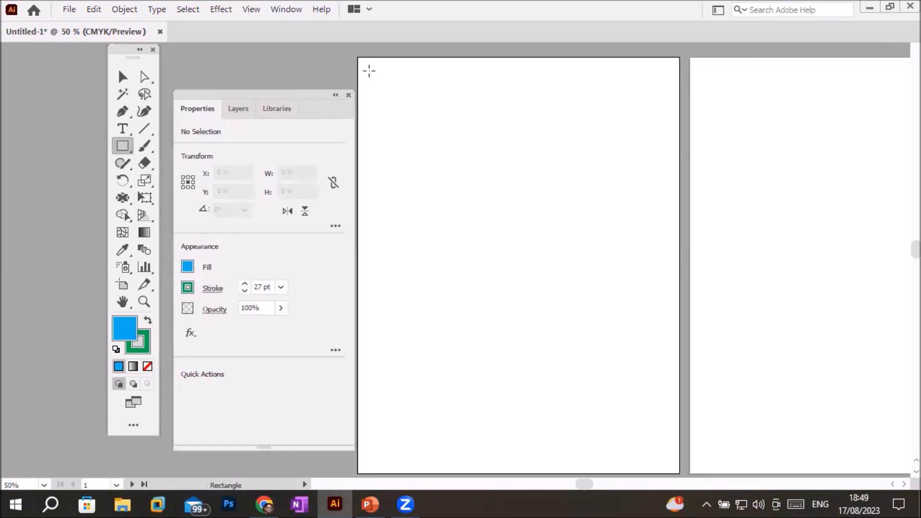
# Step: Reset the fill and stroke to default white and black, and draw a square about 0.76 in wide near artboard 1's upper-left corner
pyautogui.moveTo(370, 70); pyautogui.dragTo(417, 119)
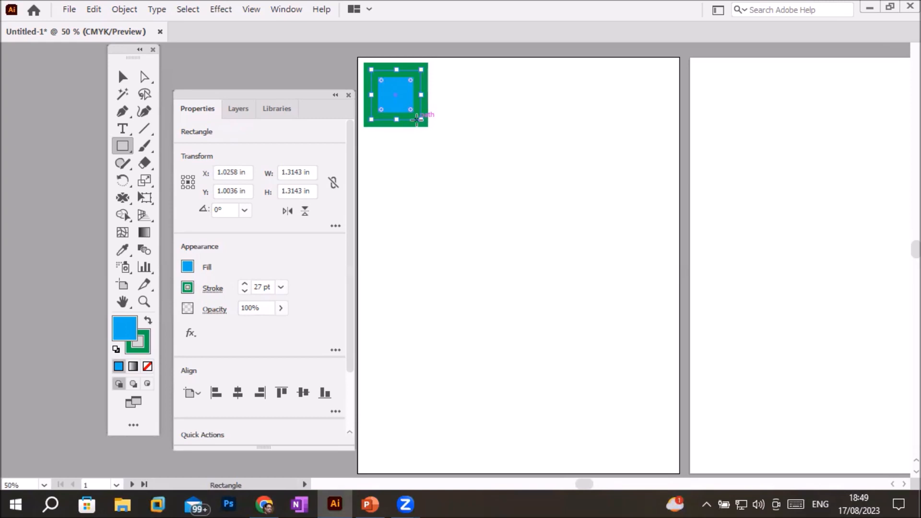
pyautogui.hotkey('ctrl', 'z')
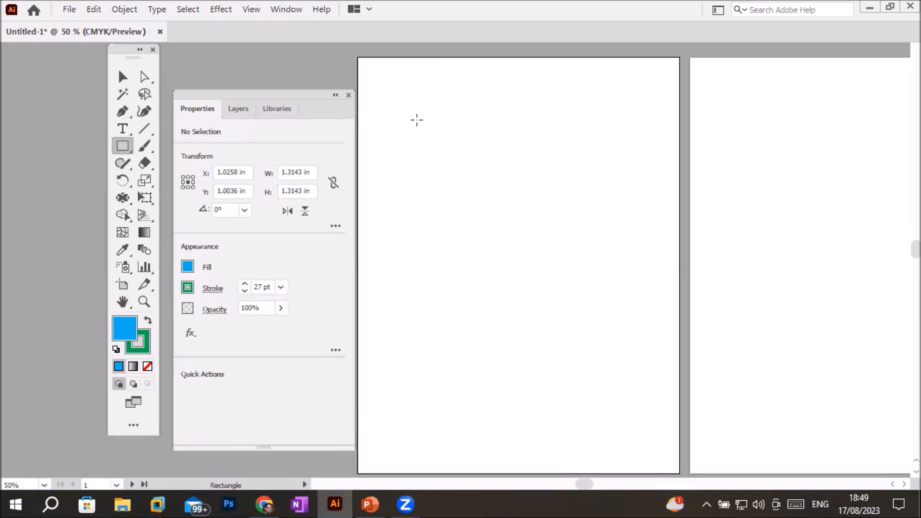
pyautogui.click(116, 351)
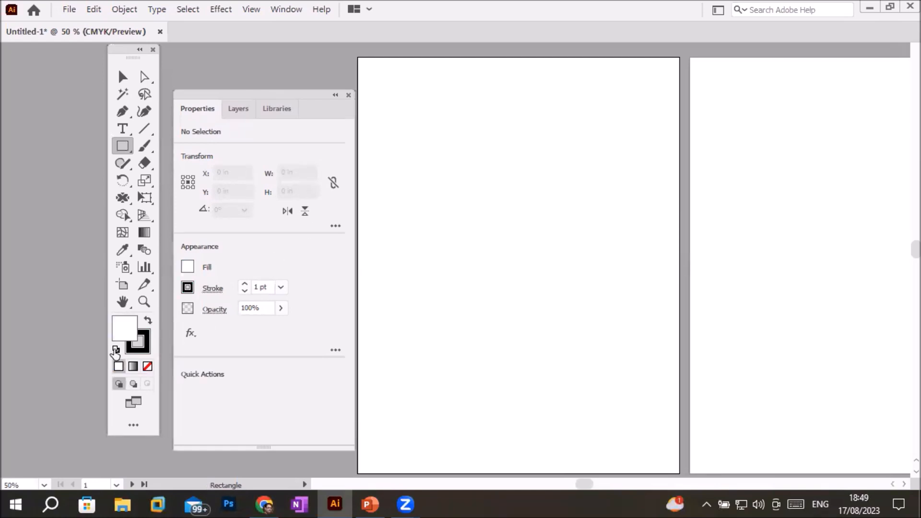
pyautogui.moveTo(372, 73); pyautogui.dragTo(395, 101)
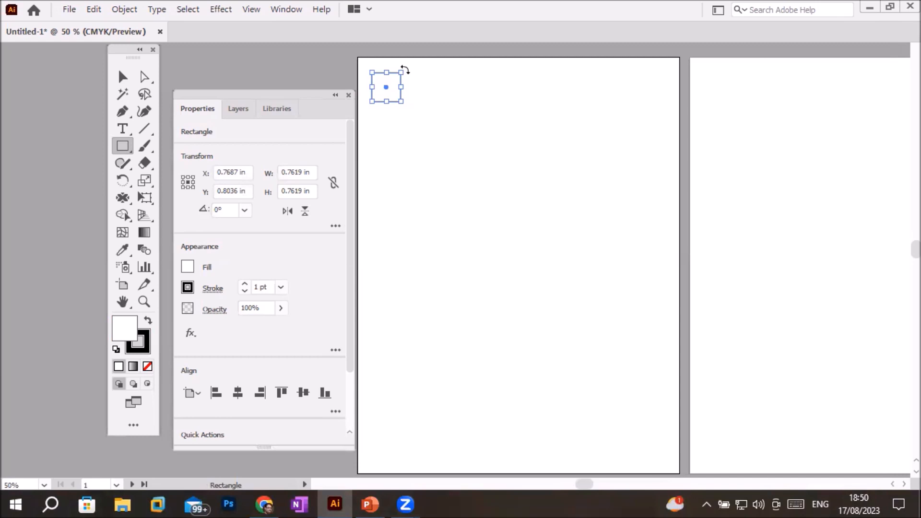
# Step: Try rotating the square freehand to 315°, and undo the rotation
pyautogui.moveTo(404, 69)
pyautogui.mouseDown()
pyautogui.moveTo(411, 87)
pyautogui.moveTo(417, 63)
pyautogui.moveTo(422, 84)
pyautogui.moveTo(412, 60)
pyautogui.mouseUp()
pyautogui.moveTo(411, 60); pyautogui.dragTo(419, 82)
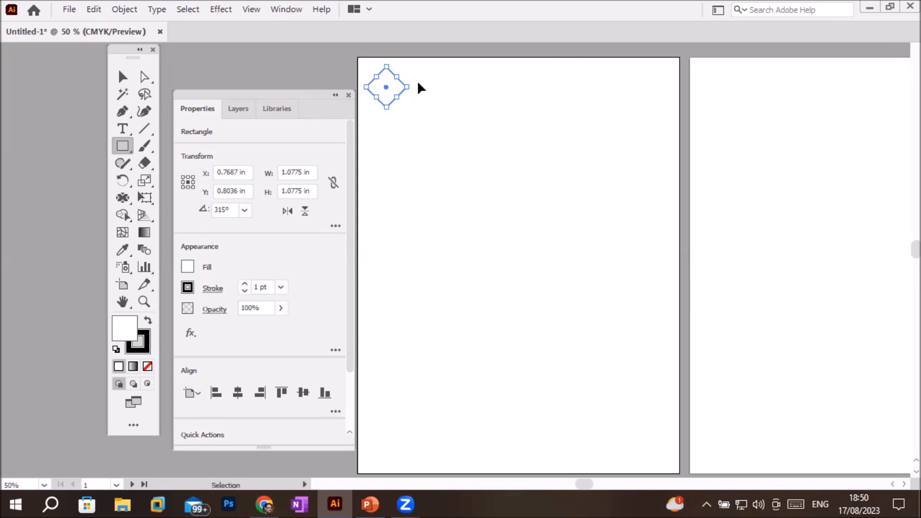
pyautogui.hotkey('ctrl', 'z')
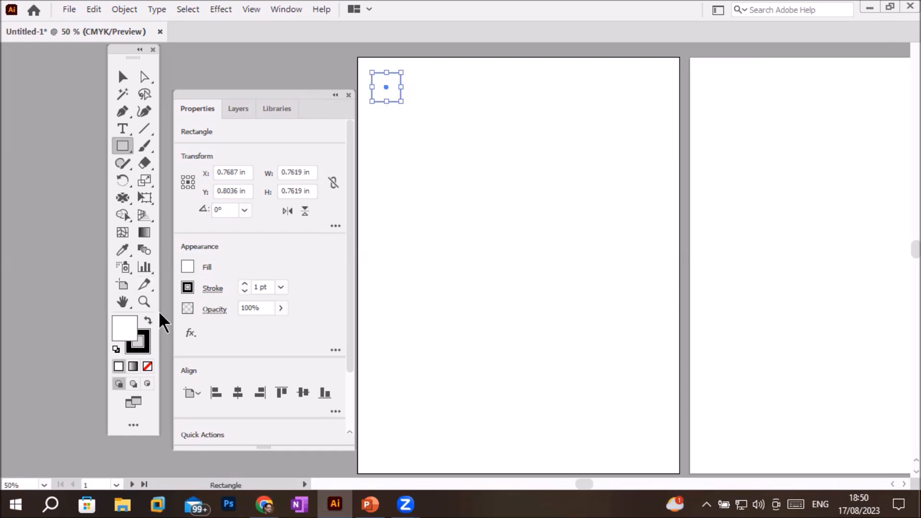
# Step: Try setting the square's rotation angle to exactly 45°, and undo the rotation
pyautogui.click(242, 210)
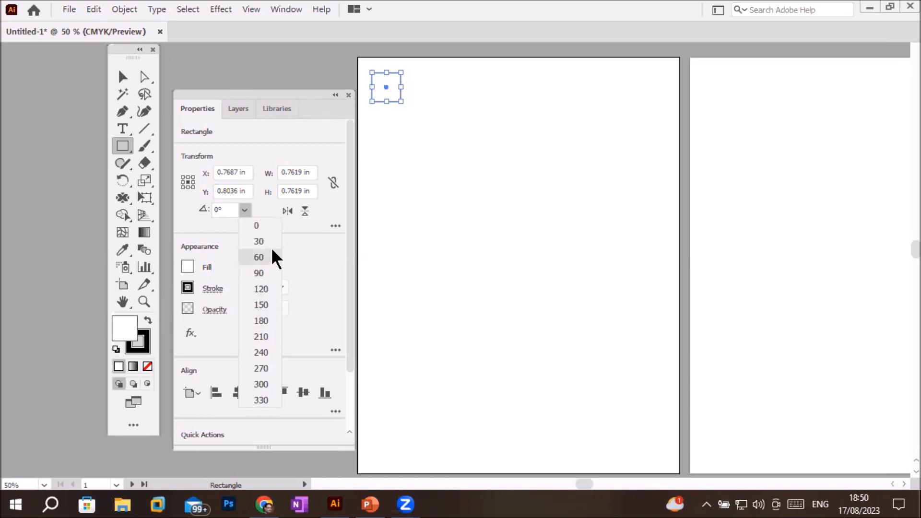
pyautogui.click(196, 206)
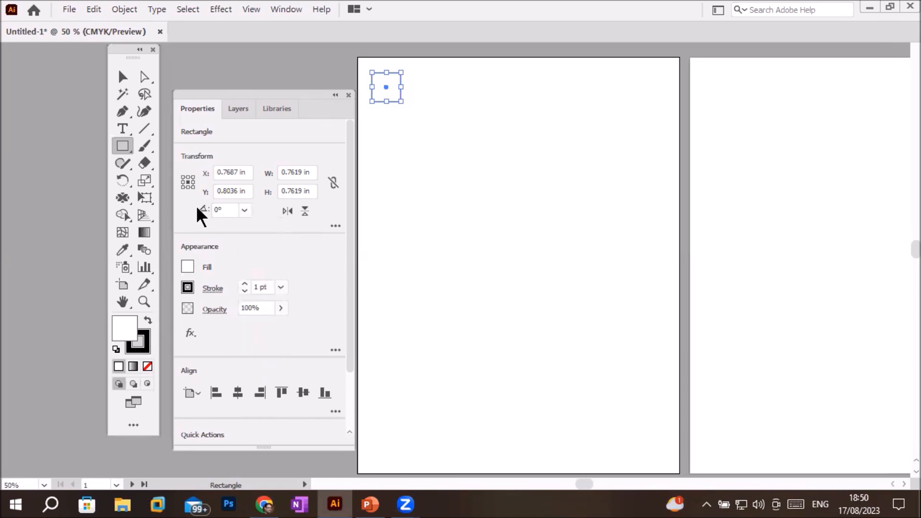
pyautogui.click(224, 209)
pyautogui.write('45')
pyautogui.press('Return')
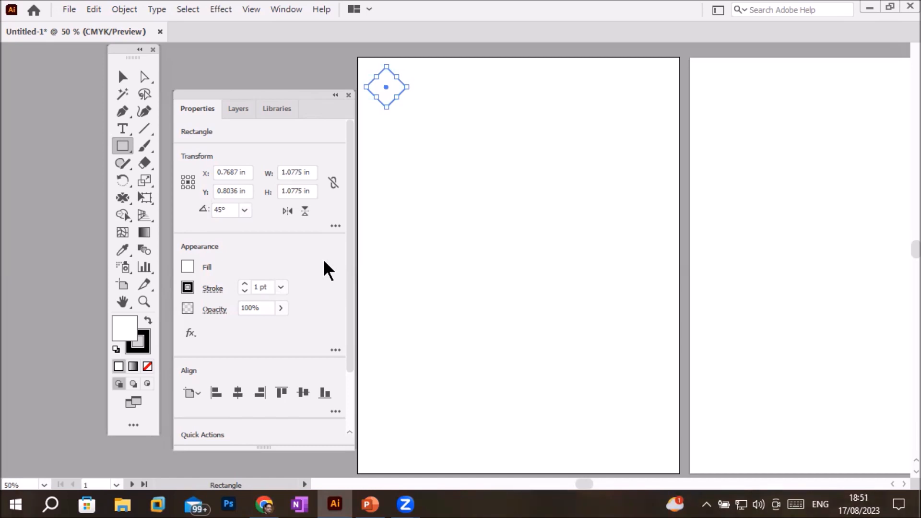
pyautogui.hotkey('ctrl', 'z')
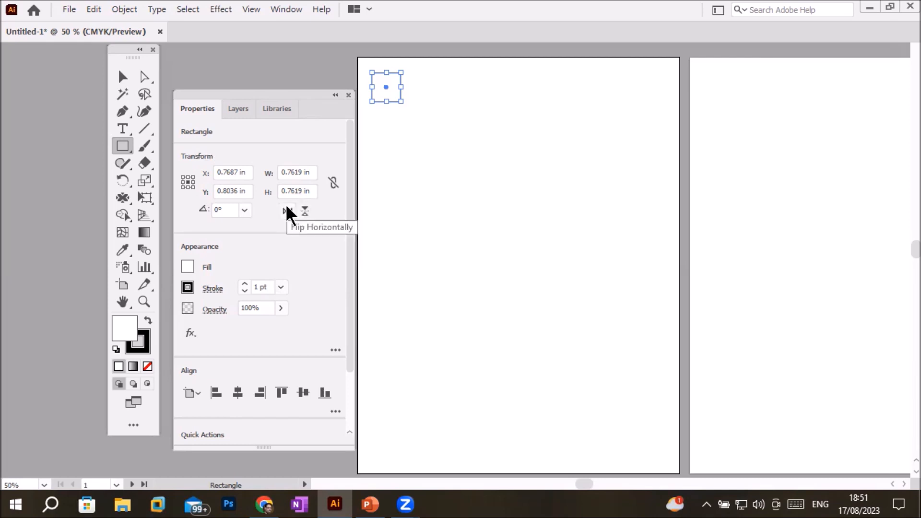
# Step: Show the rulers and move the object properties lower, clear of the horizontal ruler
pyautogui.click(253, 9)
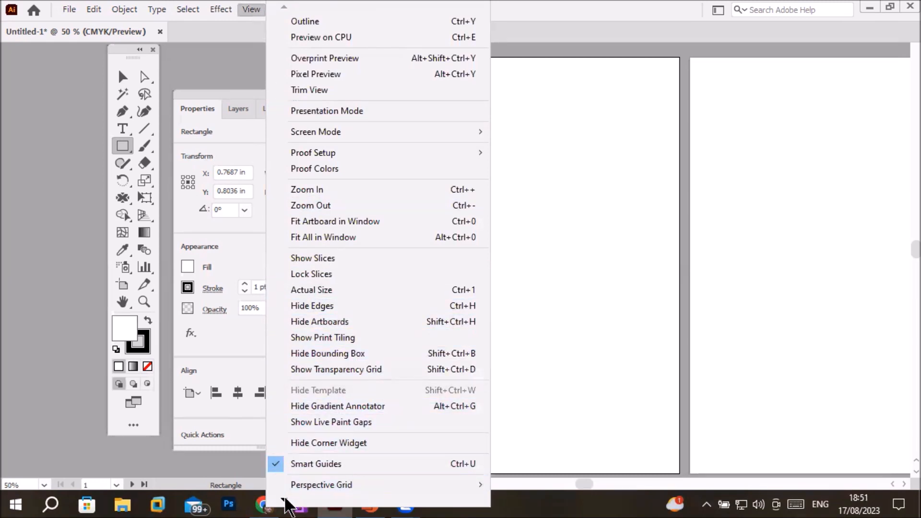
pyautogui.moveTo(285, 497)
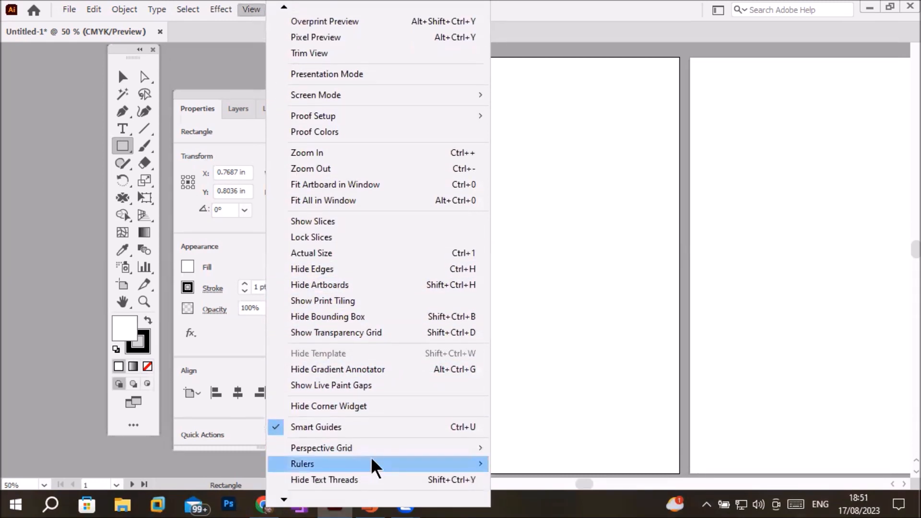
pyautogui.moveTo(370, 460)
pyautogui.click(555, 463)
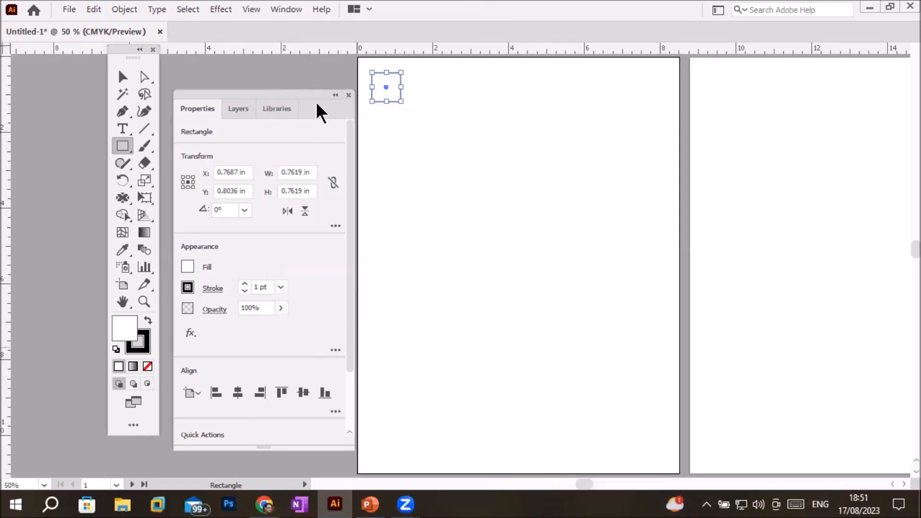
pyautogui.moveTo(287, 94); pyautogui.dragTo(281, 142)
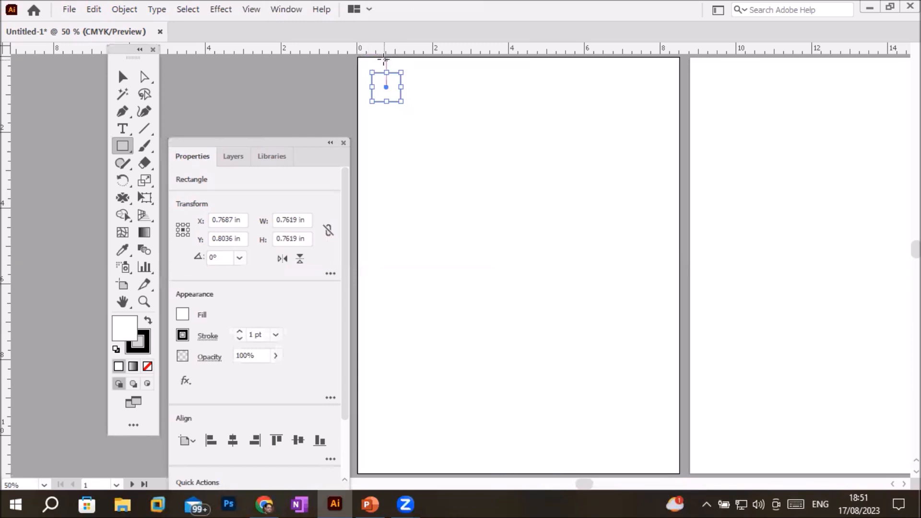
# Step: Set the square's reference point to its upper-left corner and position it at X 0 in, Y 0 in
pyautogui.click(230, 217)
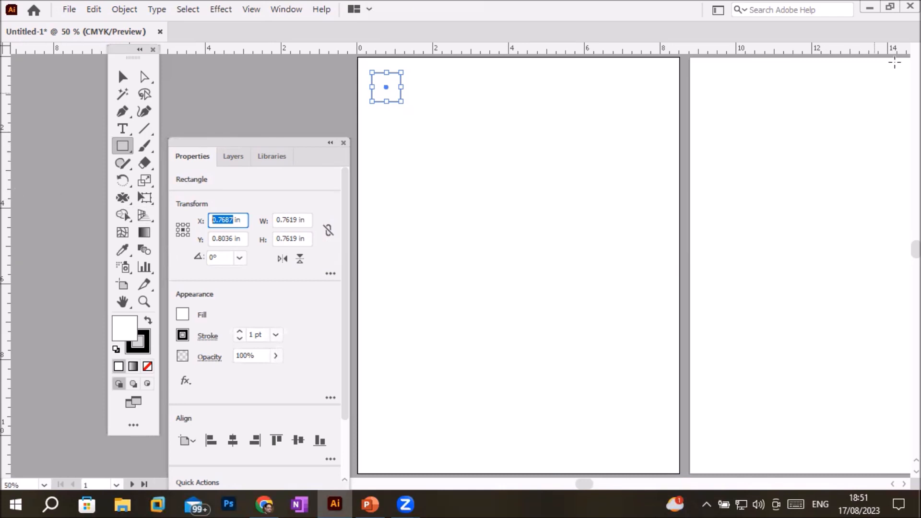
pyautogui.press('space')
pyautogui.moveTo(468, 91); pyautogui.dragTo(525, 162)
pyautogui.moveTo(503, 134); pyautogui.dragTo(496, 114)
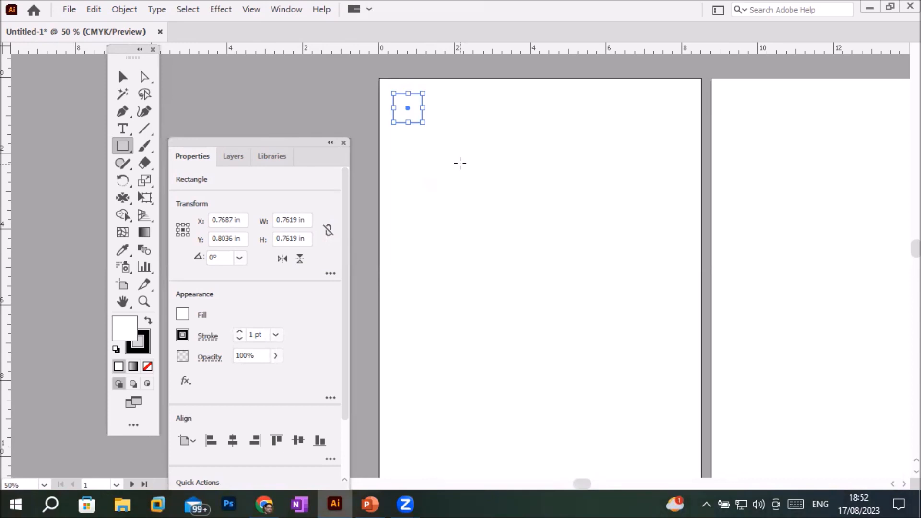
pyautogui.click(177, 224)
pyautogui.click(235, 220)
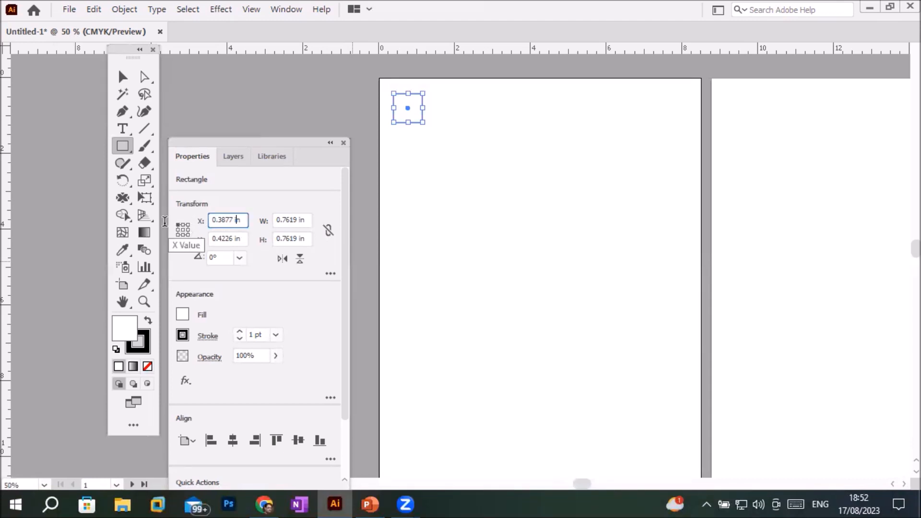
pyautogui.doubleClick(219, 218)
pyautogui.write('0')
pyautogui.doubleClick(222, 238)
pyautogui.write('0')
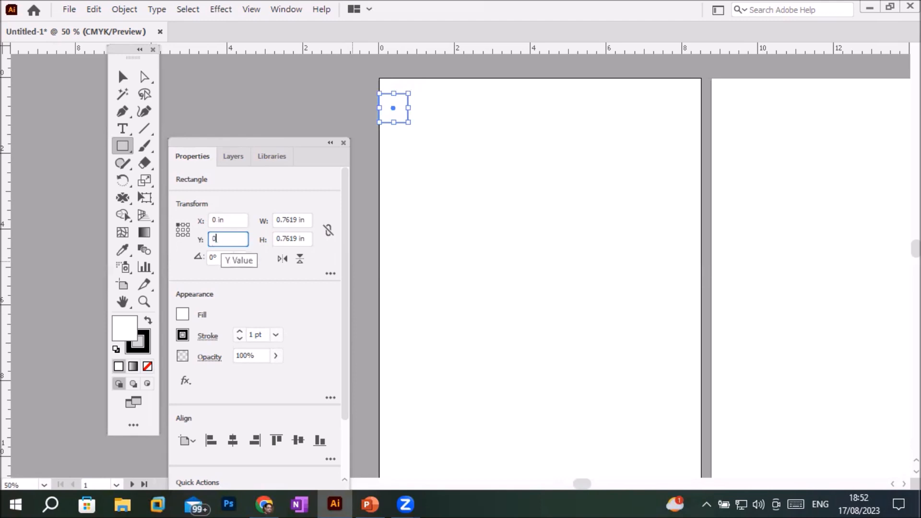
pyautogui.click(231, 221)
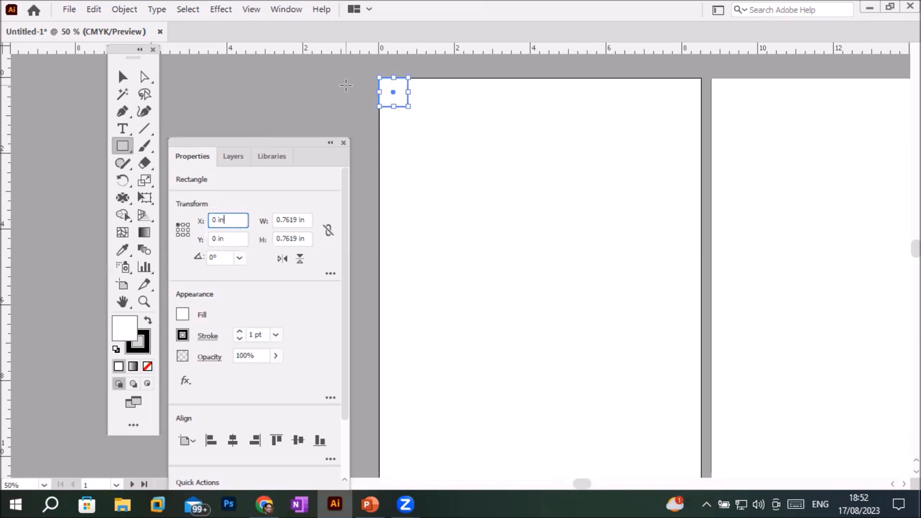
# Step: Examine how the square's upper-left corner meets the artboard corner and the ruler origins
pyautogui.scroll(3, 352, 65)
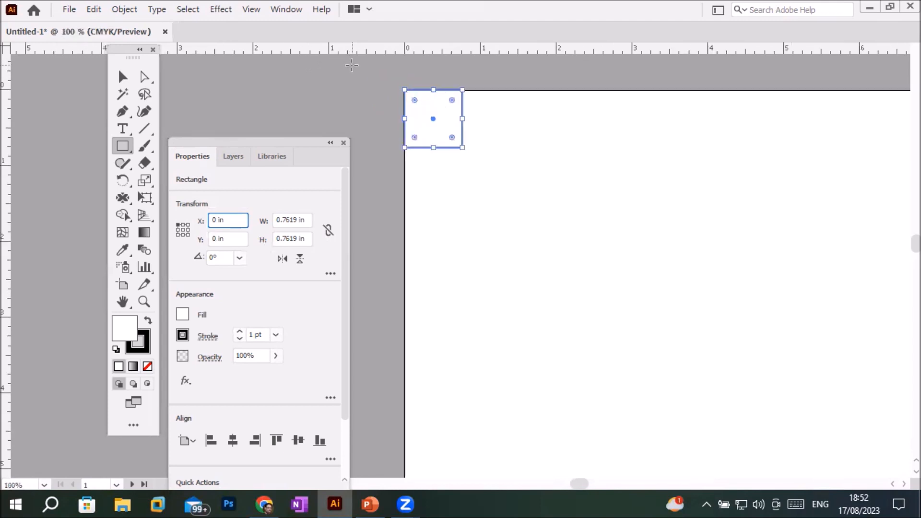
pyautogui.scroll(1, 352, 65)
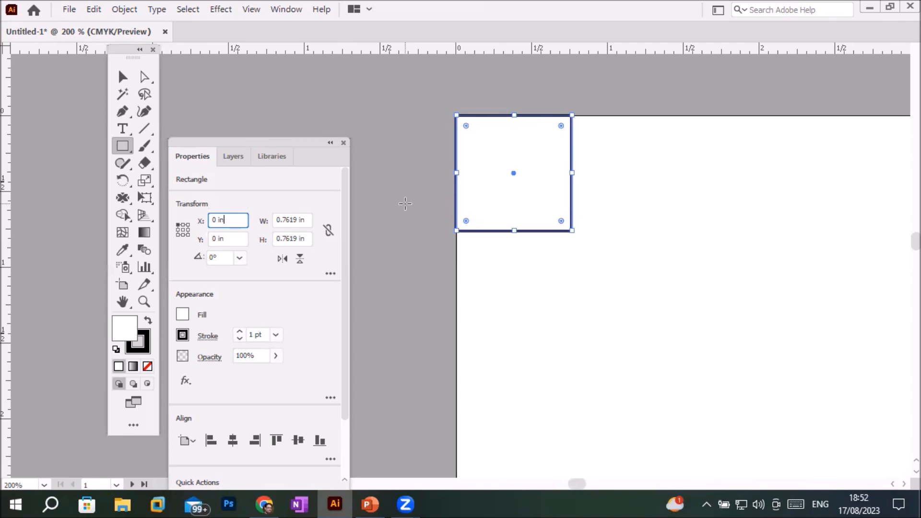
pyautogui.scroll(-2, 676, 315)
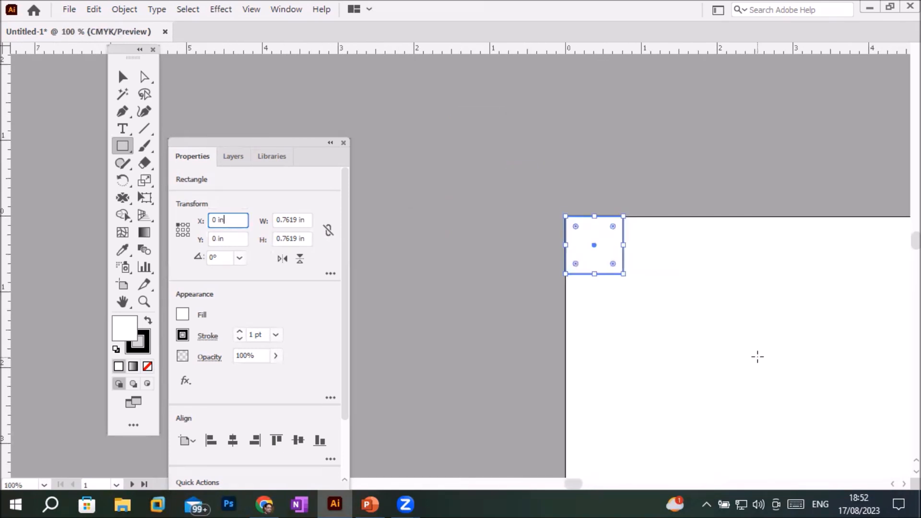
pyautogui.moveTo(800, 381); pyautogui.dragTo(582, 257)
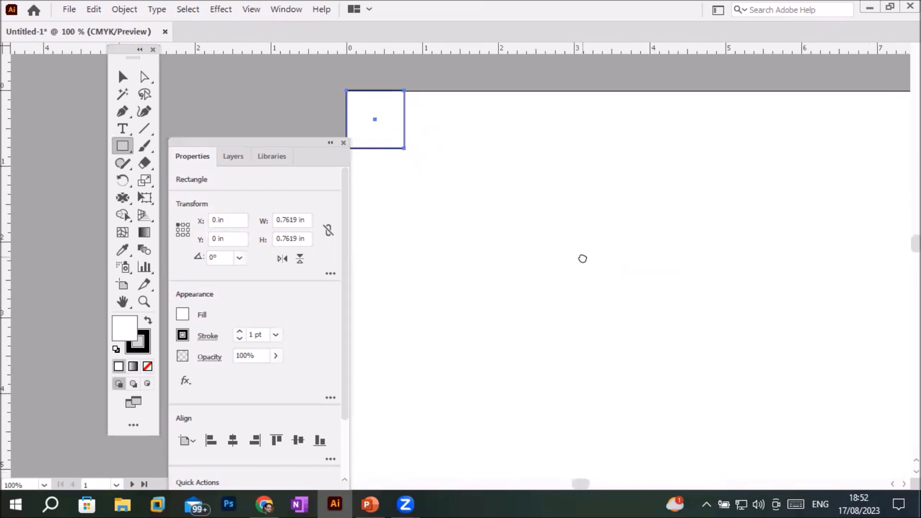
pyautogui.scroll(-2, 609, 265)
pyautogui.moveTo(691, 341); pyautogui.dragTo(651, 252)
pyautogui.scroll(-1, 647, 244)
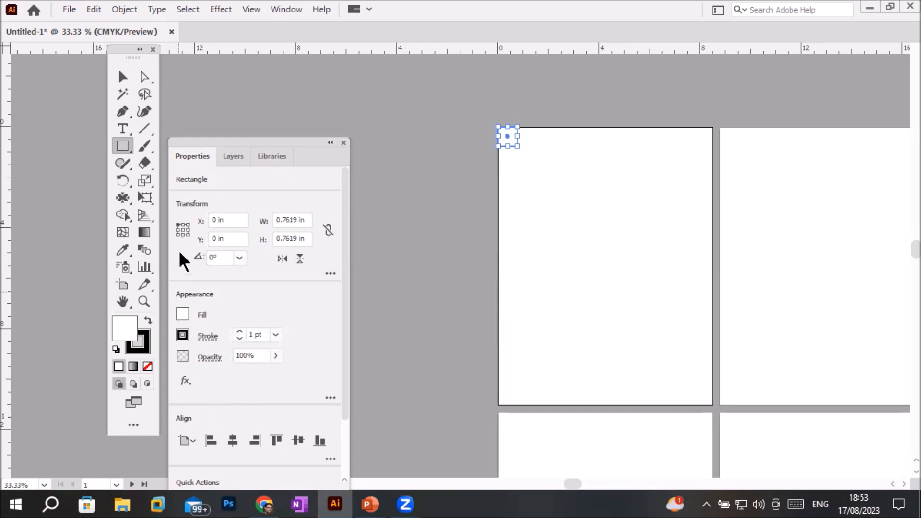
# Step: Set the square's reference point to its centre and position it mid-artboard at X 4.25 in, Y 5.5 in
pyautogui.click(181, 228)
pyautogui.click(225, 219)
pyautogui.doubleClick(225, 219)
pyautogui.write('4.2')
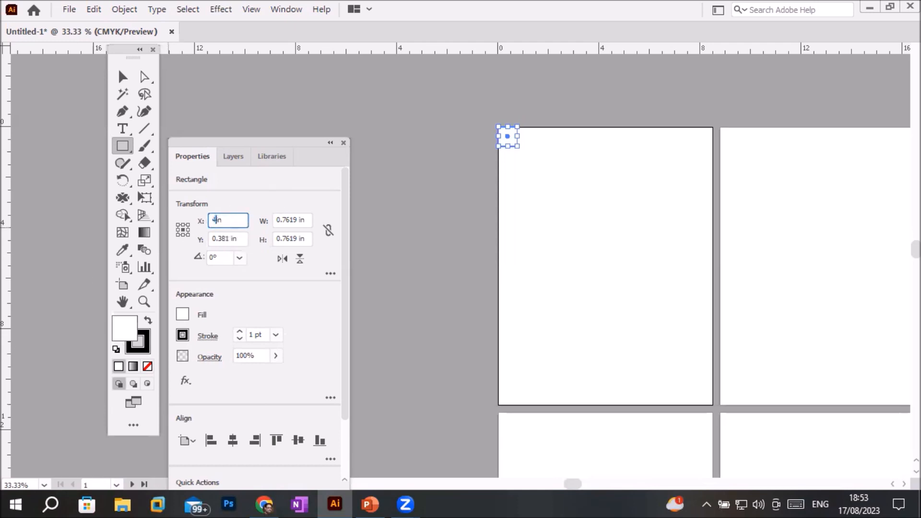
pyautogui.write('5')
pyautogui.click(230, 237)
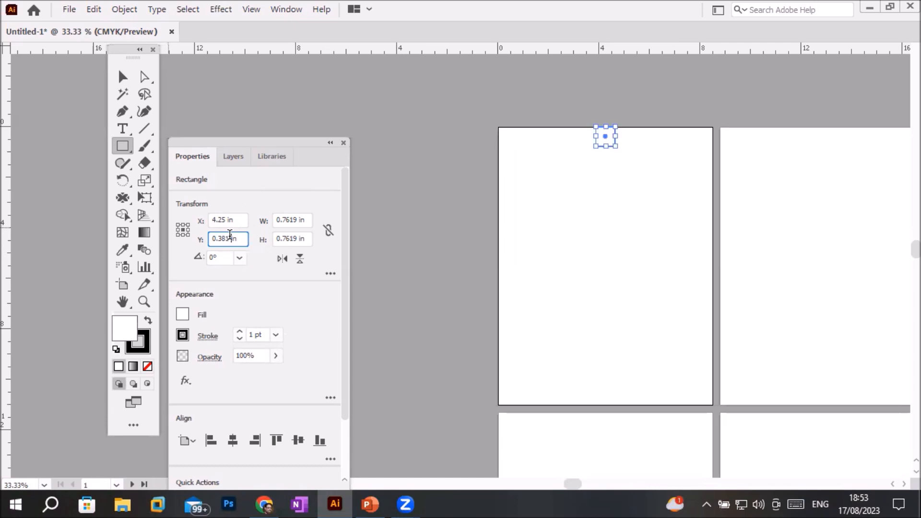
pyautogui.moveTo(230, 237); pyautogui.dragTo(181, 241)
pyautogui.write('5.5')
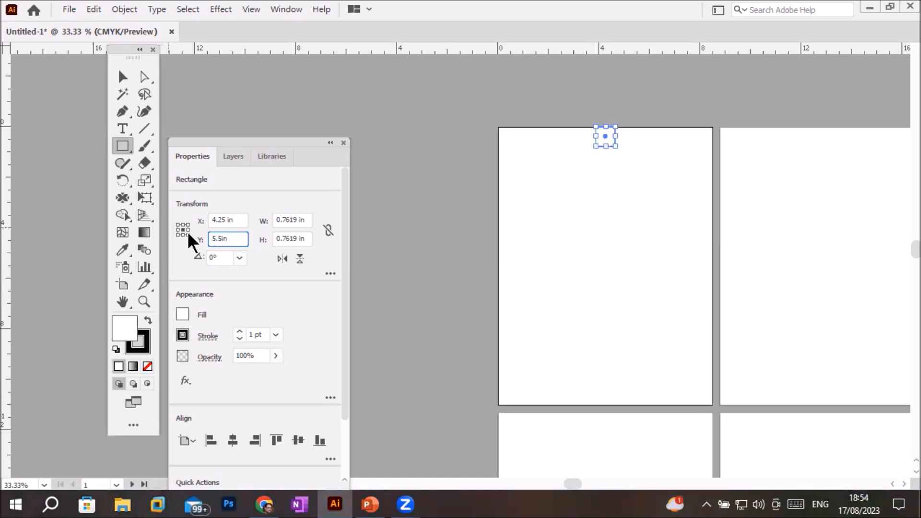
pyautogui.click(234, 218)
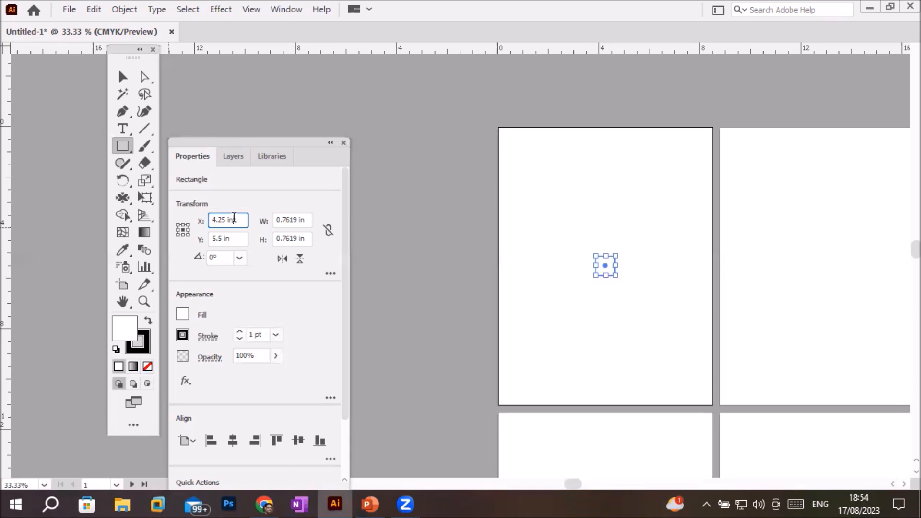
# Step: Set the square's width and height to 1 in each
pyautogui.click(289, 220)
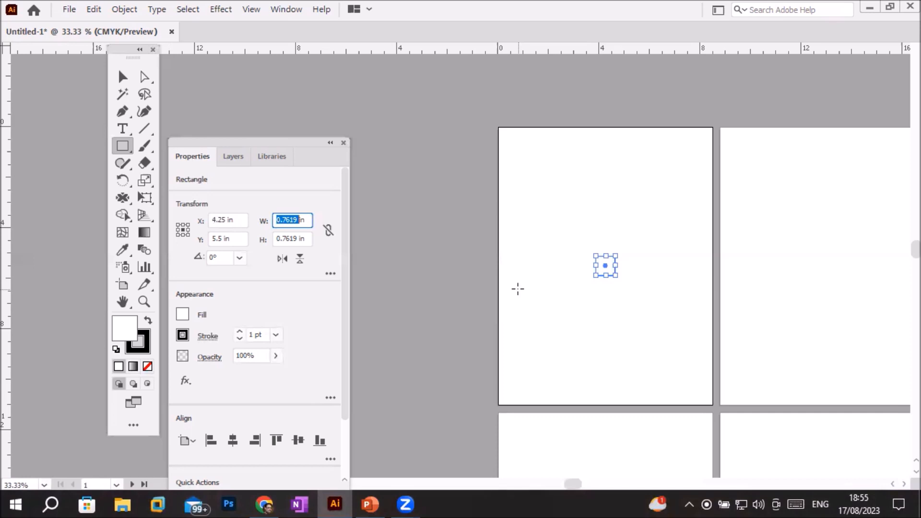
pyautogui.write('1')
pyautogui.click(296, 235)
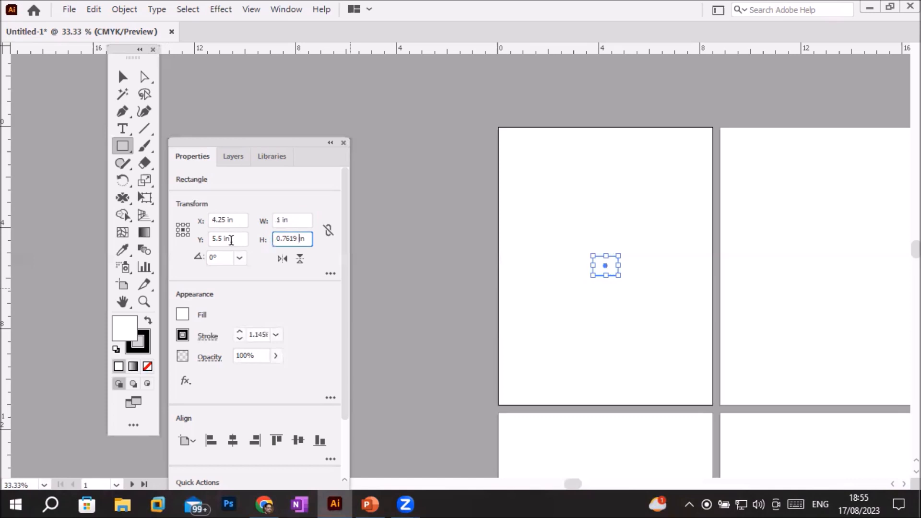
pyautogui.doubleClick(296, 234)
pyautogui.write('1')
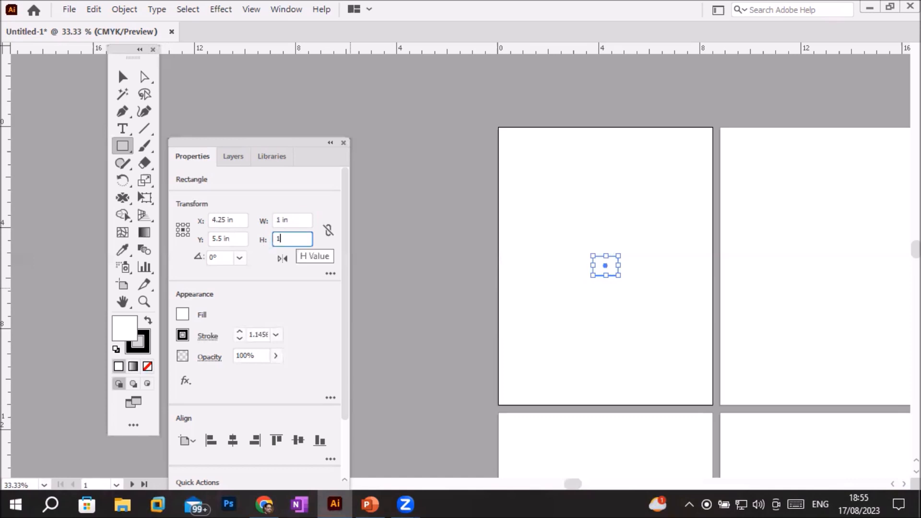
pyautogui.click(290, 221)
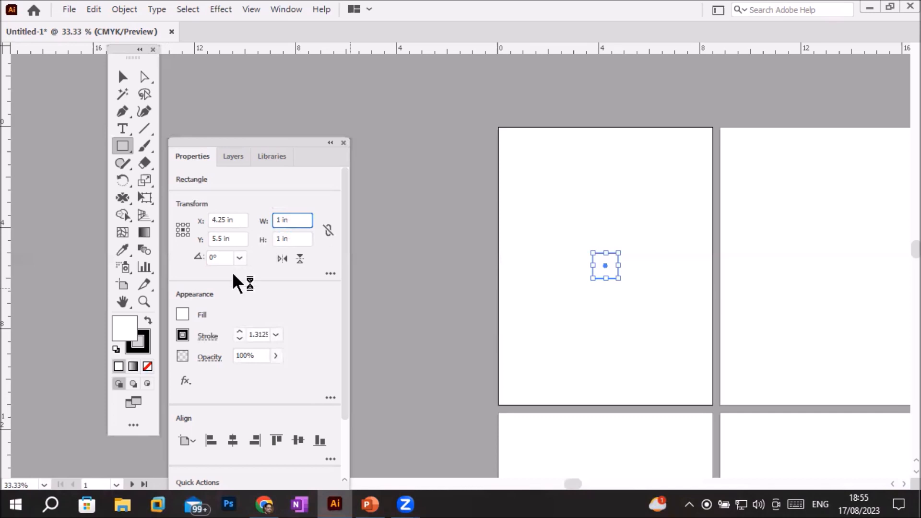
# Step: Set the square's rotation angle to 45°
pyautogui.click(222, 257)
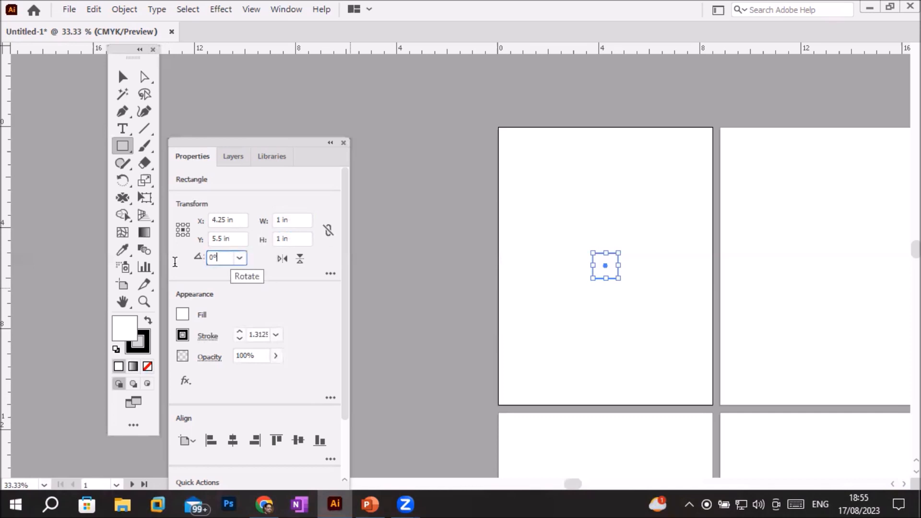
pyautogui.write('45')
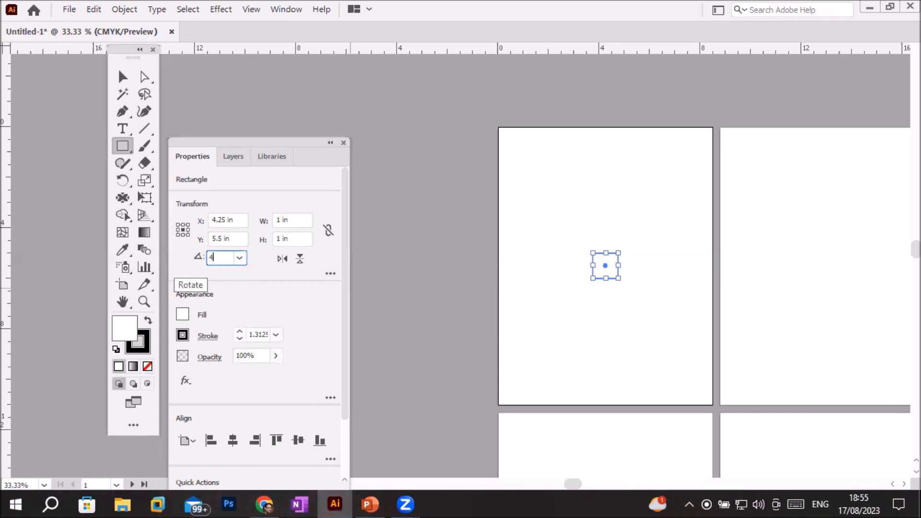
pyautogui.click(231, 236)
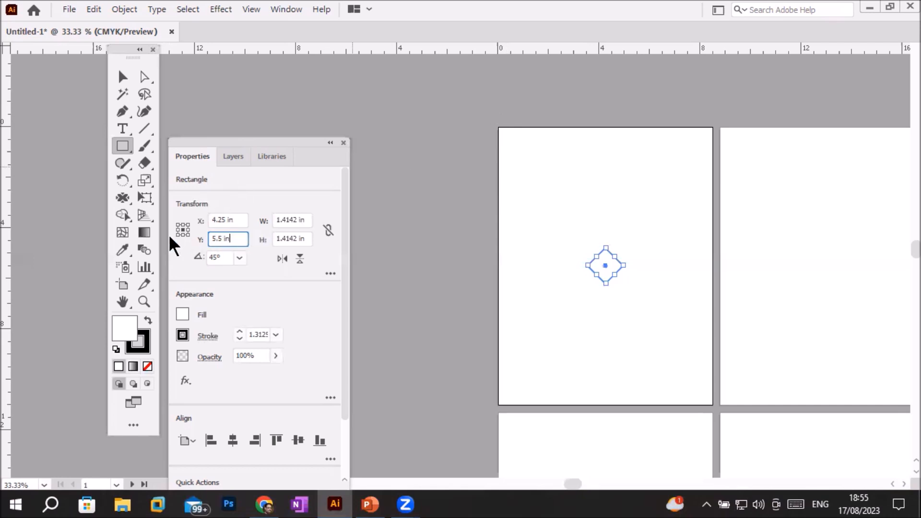
# Step: Set the rotated square's reference point to upper-left and position it at X 0 in, Y 0 in
pyautogui.click(178, 224)
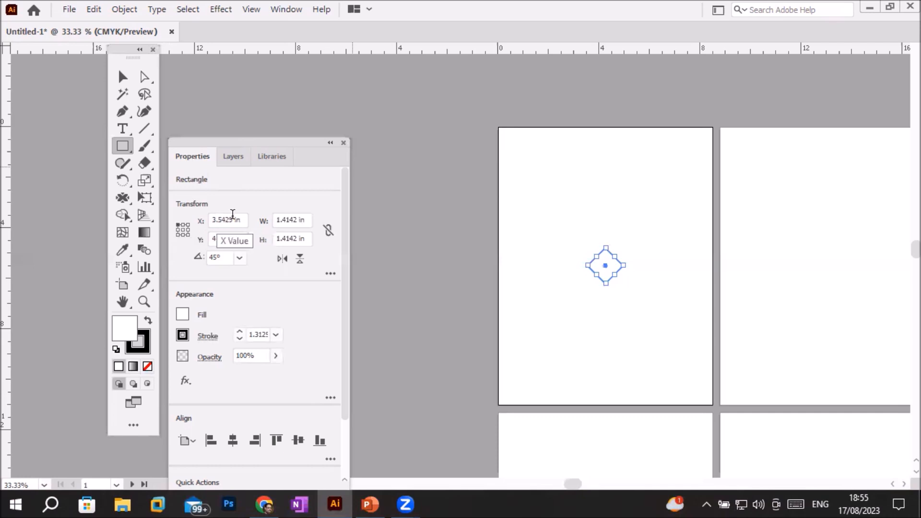
pyautogui.click(239, 216)
pyautogui.doubleClick(214, 220)
pyautogui.write('0')
pyautogui.click(222, 239)
pyautogui.doubleClick(222, 239)
pyautogui.write('0')
pyautogui.click(222, 221)
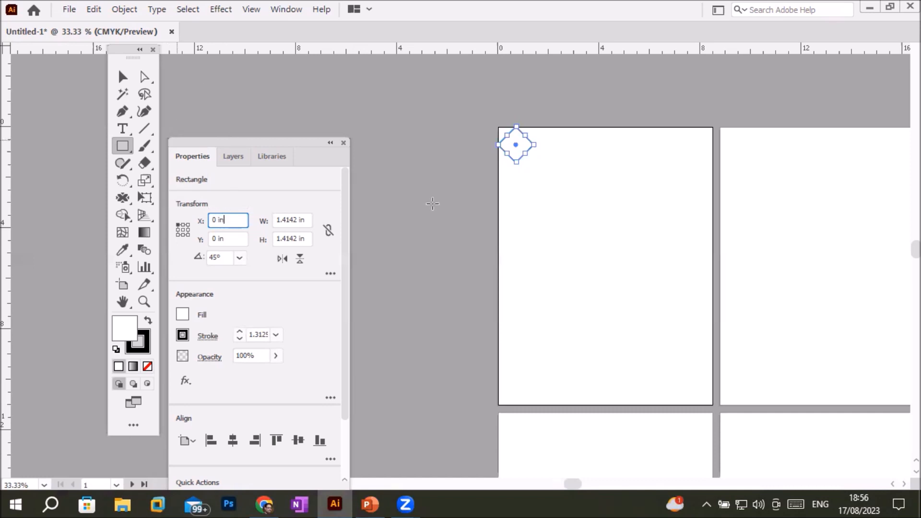
# Step: Duplicate the diamond horizontally about 1.41 in to the right so the two diamonds touch tip to tip
pyautogui.scroll(2, 635, 161)
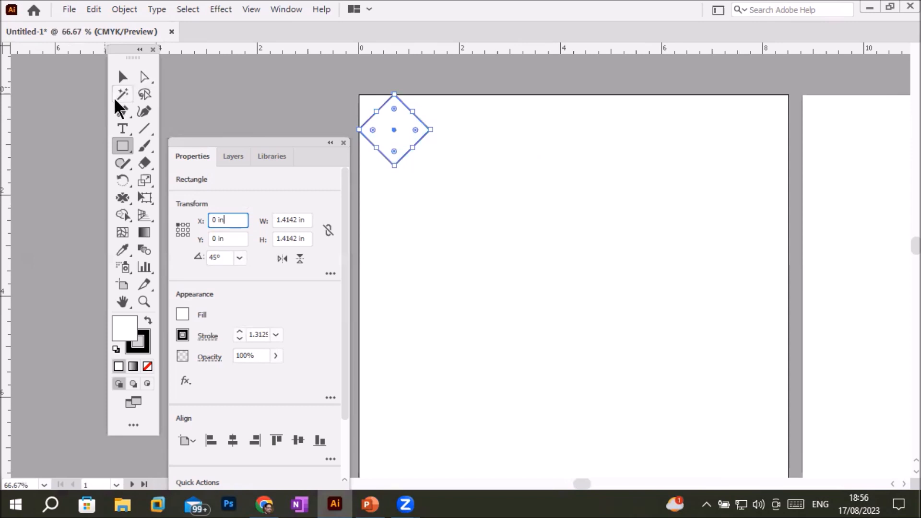
pyautogui.click(119, 80)
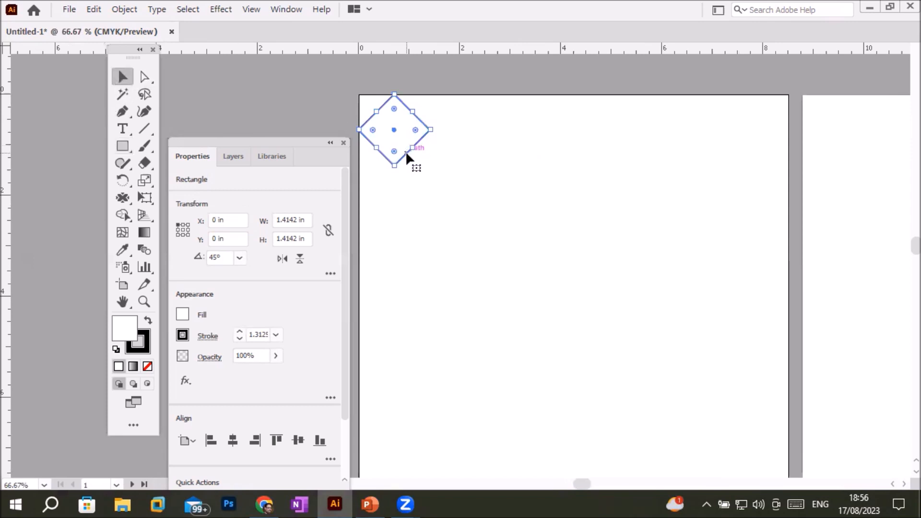
pyautogui.moveTo(406, 152); pyautogui.dragTo(476, 165)
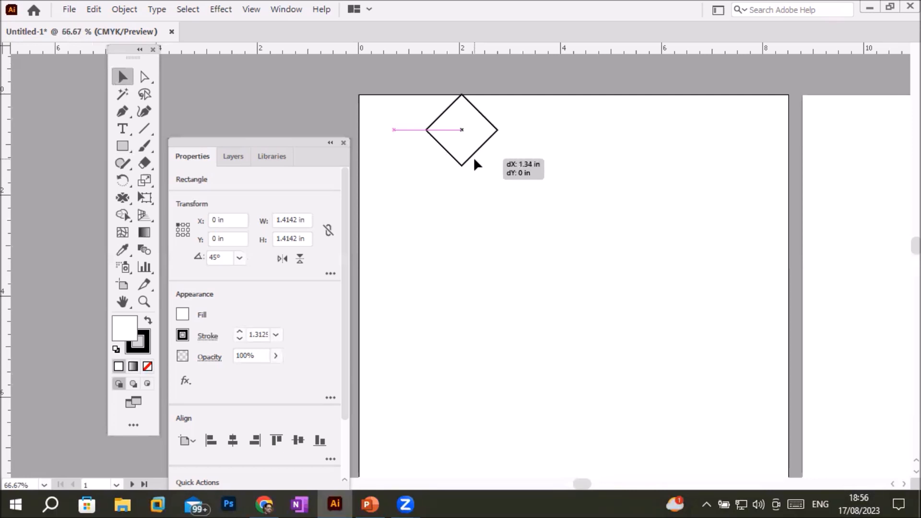
pyautogui.moveTo(476, 164); pyautogui.dragTo(489, 165)
pyautogui.press('alt')
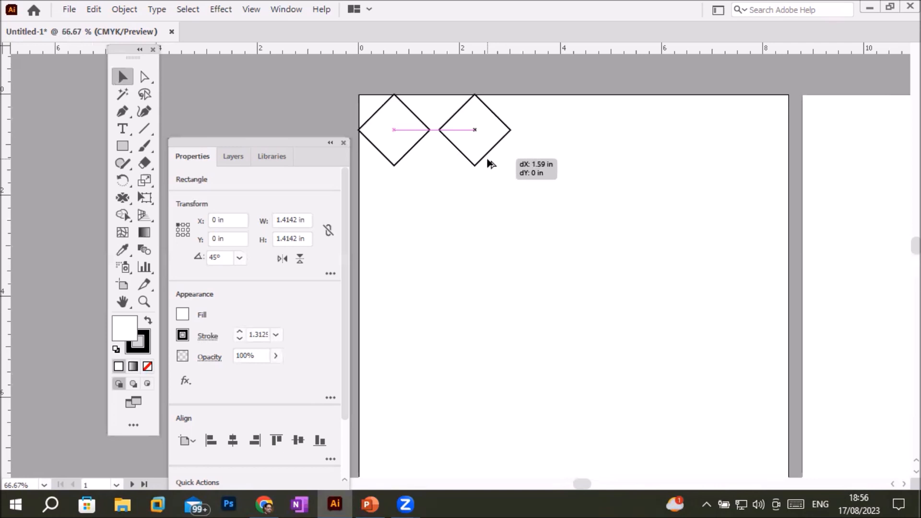
pyautogui.moveTo(489, 164); pyautogui.dragTo(479, 159)
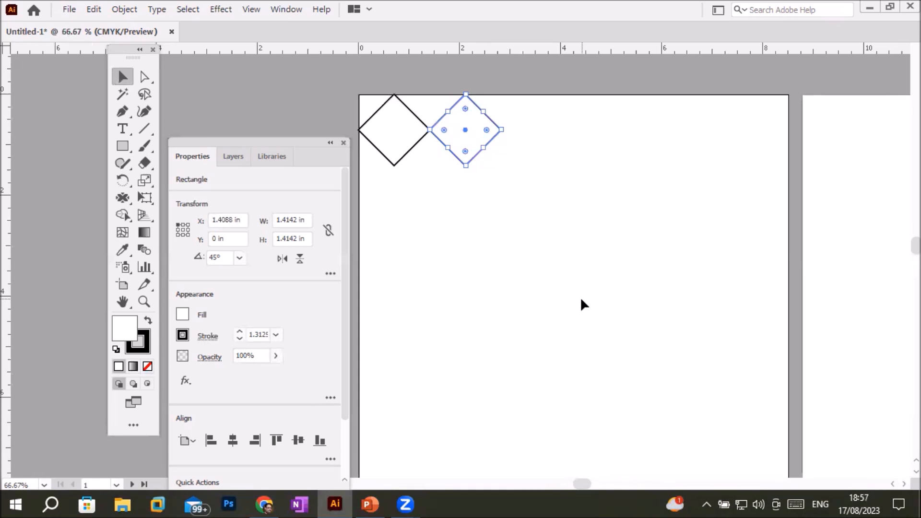
# Step: Repeat the duplication four times to complete a row of six diamonds along artboard 1's top edge
pyautogui.hotkey('ctrl', 'd')
pyautogui.hotkey('ctrl', 'd')
pyautogui.hotkey('ctrl', 'd')
pyautogui.hotkey('ctrl', 'd')
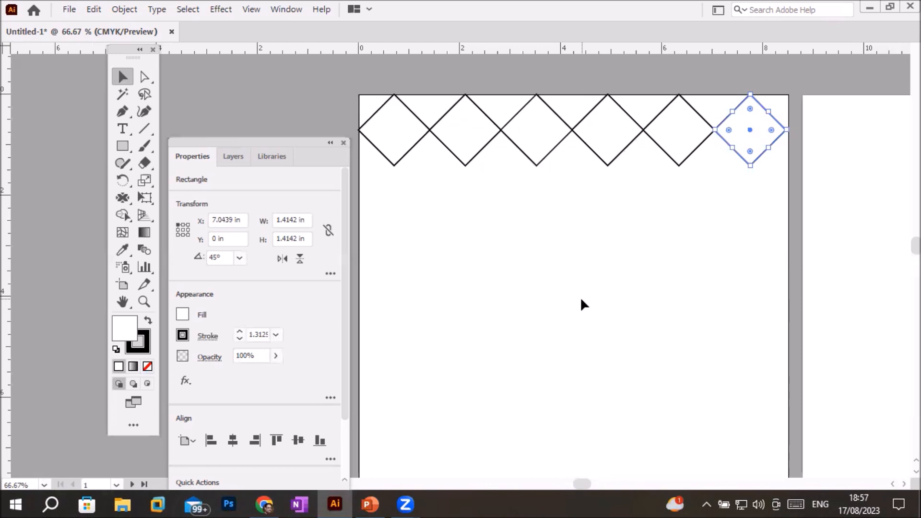
pyautogui.scroll(-2, 583, 300)
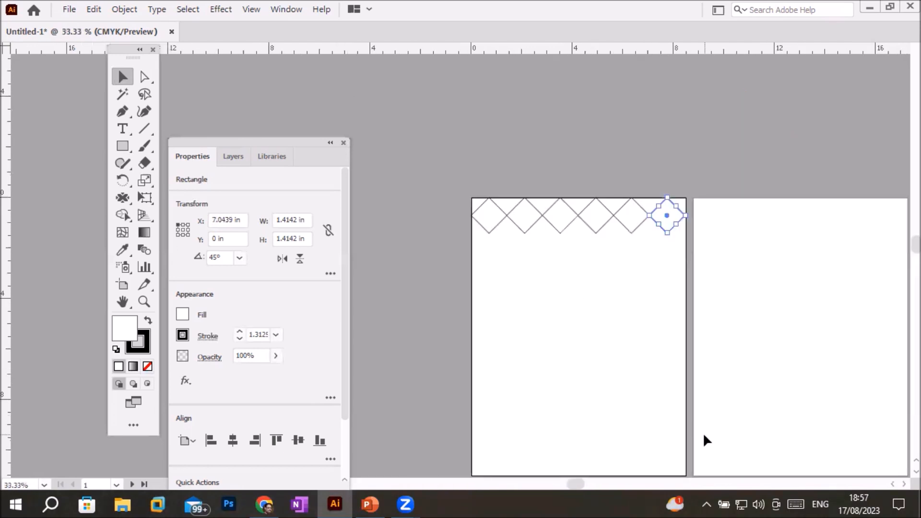
pyautogui.press('space')
pyautogui.moveTo(657, 363); pyautogui.dragTo(631, 275)
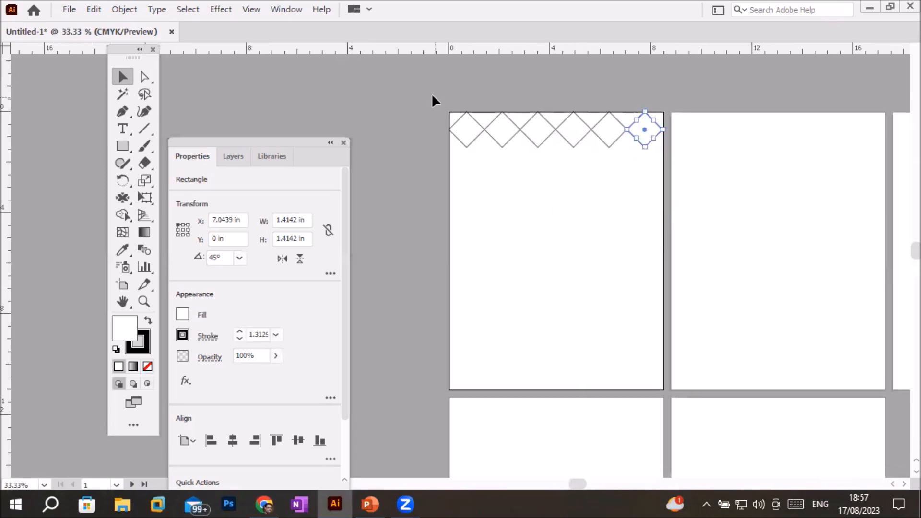
# Step: Duplicate the whole row of six diamonds about 1.45 in straight down to form a second row on artboard 1
pyautogui.moveTo(429, 93); pyautogui.dragTo(684, 180)
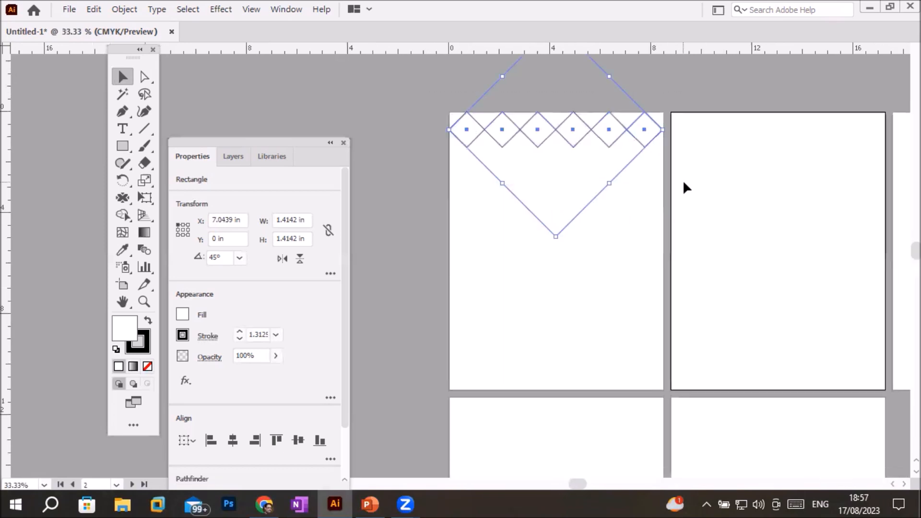
pyautogui.keyDown('shift'); pyautogui.click(644, 143); pyautogui.keyUp('shift')
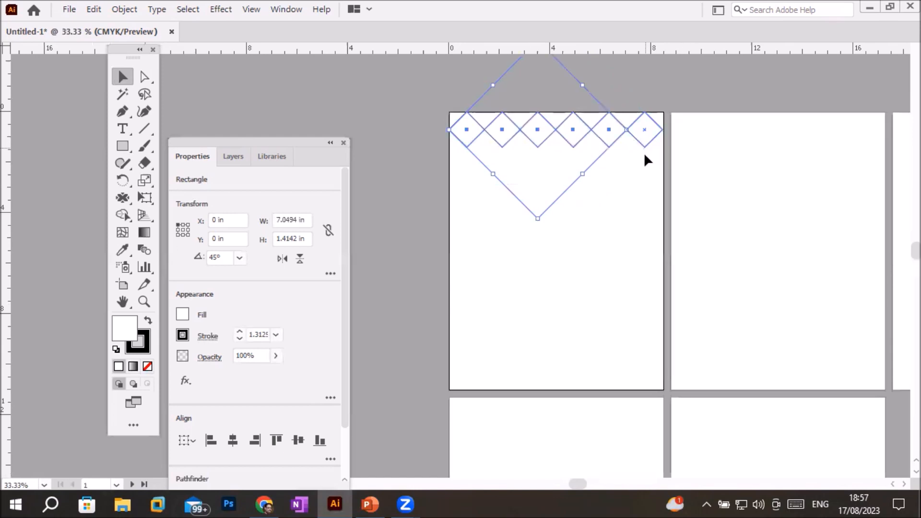
pyautogui.hotkey('ctrl', 'z')
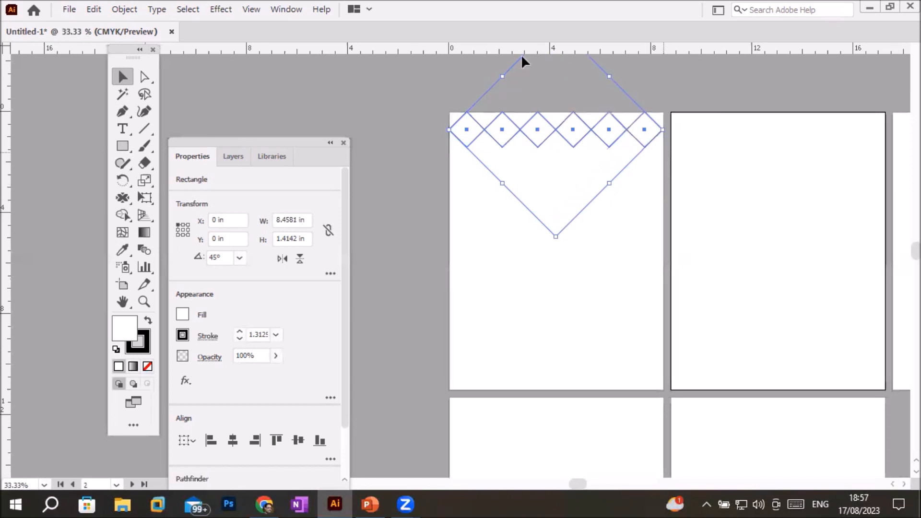
pyautogui.moveTo(644, 142); pyautogui.dragTo(646, 176)
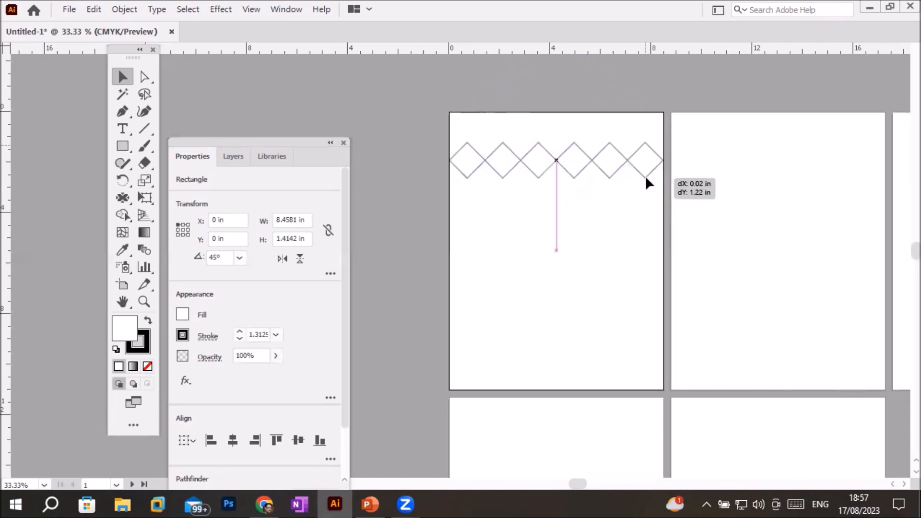
pyautogui.press('alt')
pyautogui.moveTo(645, 177); pyautogui.dragTo(645, 185)
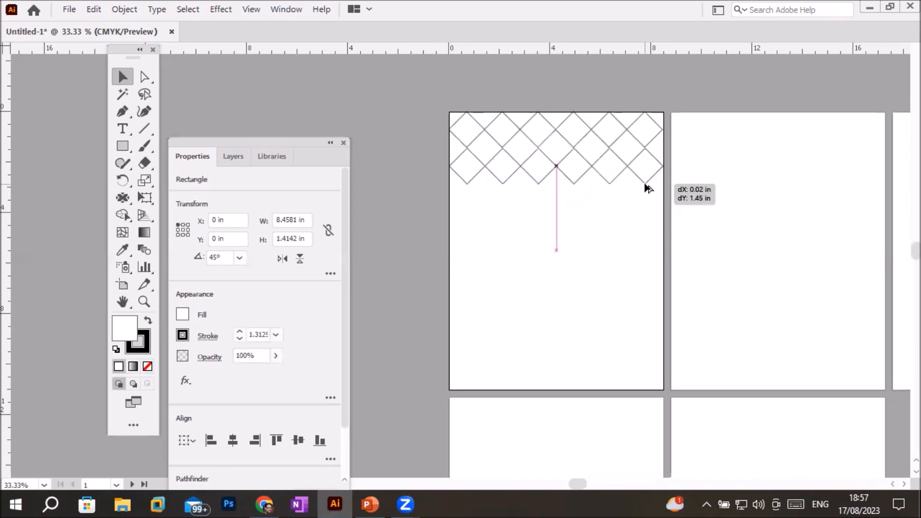
pyautogui.moveTo(649, 188)
pyautogui.mouseDown()
pyautogui.moveTo(625, 389)
pyautogui.moveTo(619, 195)
pyautogui.moveTo(647, 197)
pyautogui.moveTo(619, 187)
pyautogui.moveTo(641, 194)
pyautogui.moveTo(621, 189)
pyautogui.moveTo(650, 191)
pyautogui.moveTo(647, 184)
pyautogui.mouseUp()
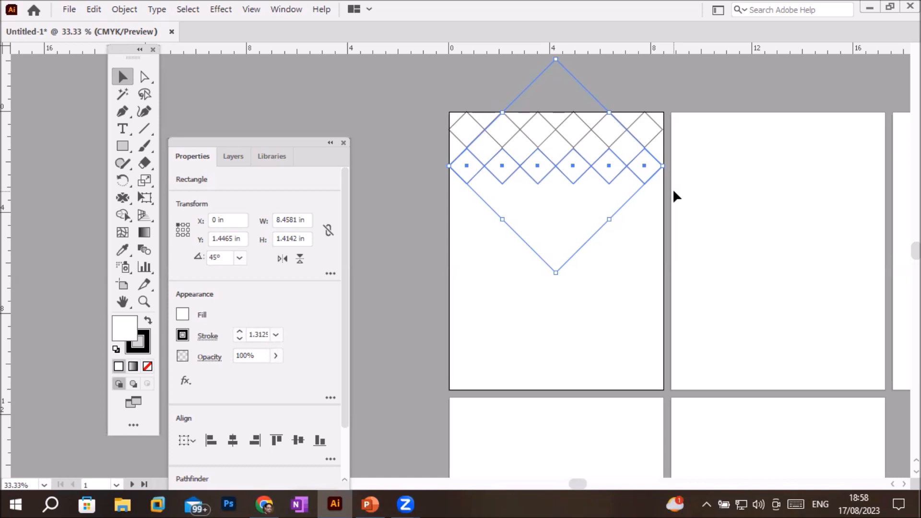
# Step: Repeat the row duplication until the diamonds extend past artboard 1's bottom edge, and clear the selection
pyautogui.hotkey('ctrl', 'd')
pyautogui.hotkey('ctrl', 'd')
pyautogui.hotkey('ctrl', 'd')
pyautogui.hotkey('ctrl', 'd')
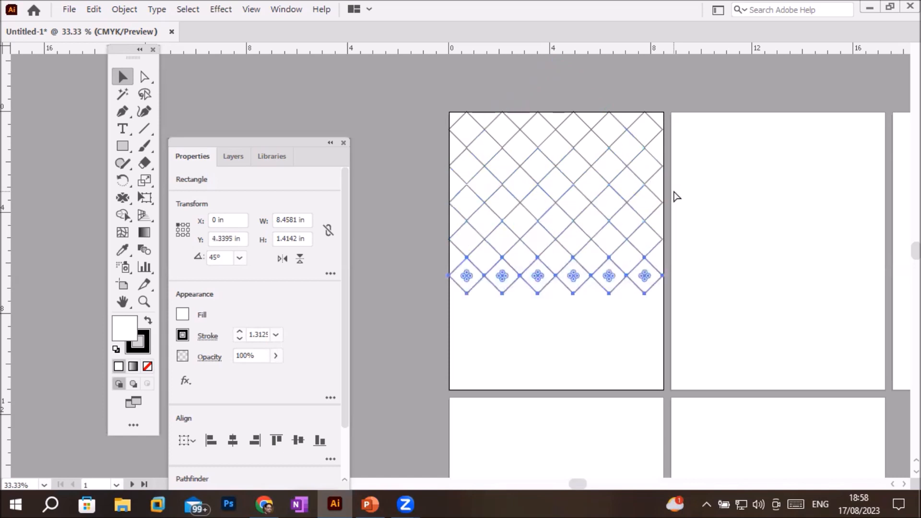
pyautogui.hotkey('ctrl', 'd')
pyautogui.hotkey('ctrl', 'd')
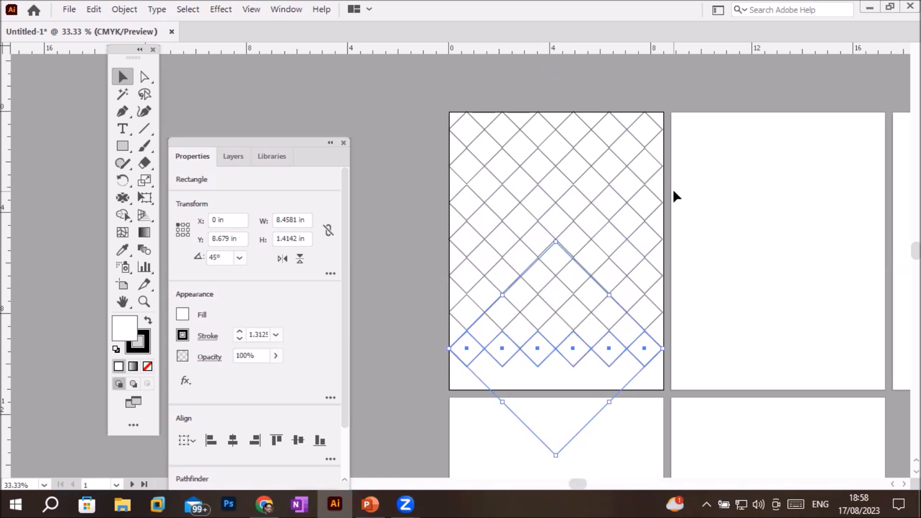
pyautogui.hotkey('ctrl', 'd')
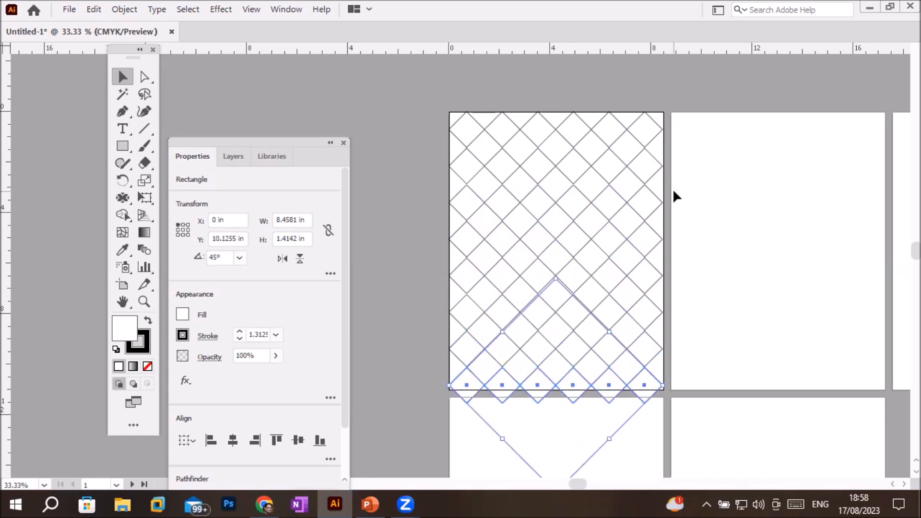
pyautogui.click(413, 182)
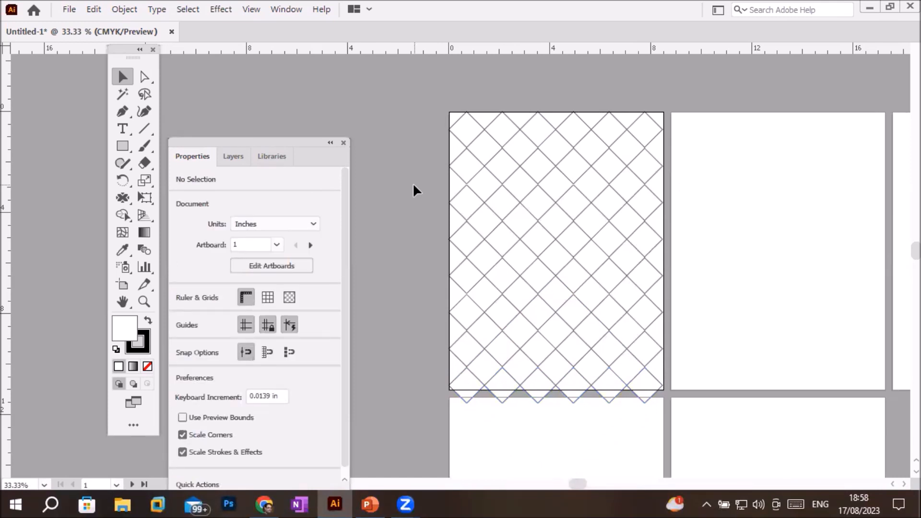
# Step: Draw a rounded square 1 in wide and 1 in high in the upper part of artboard 2
pyautogui.click(125, 145)
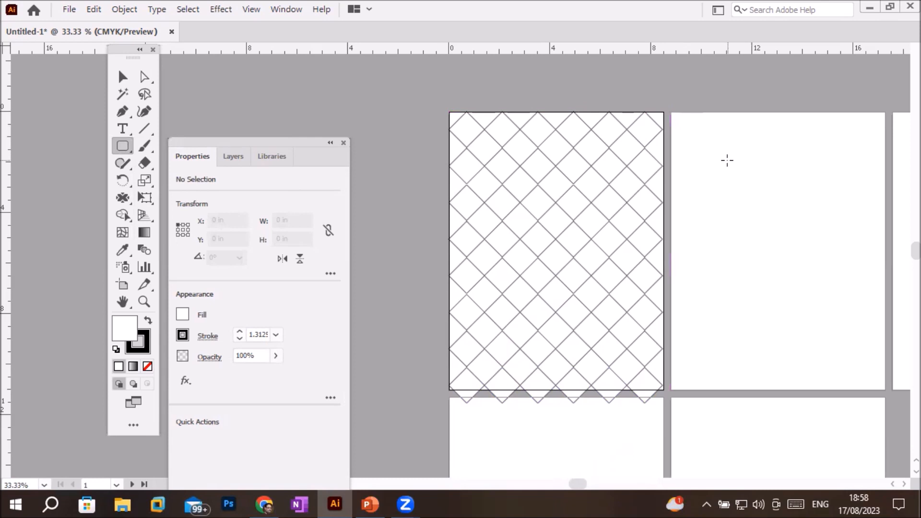
pyautogui.moveTo(728, 161); pyautogui.dragTo(753, 184)
pyautogui.moveTo(753, 185); pyautogui.dragTo(753, 185)
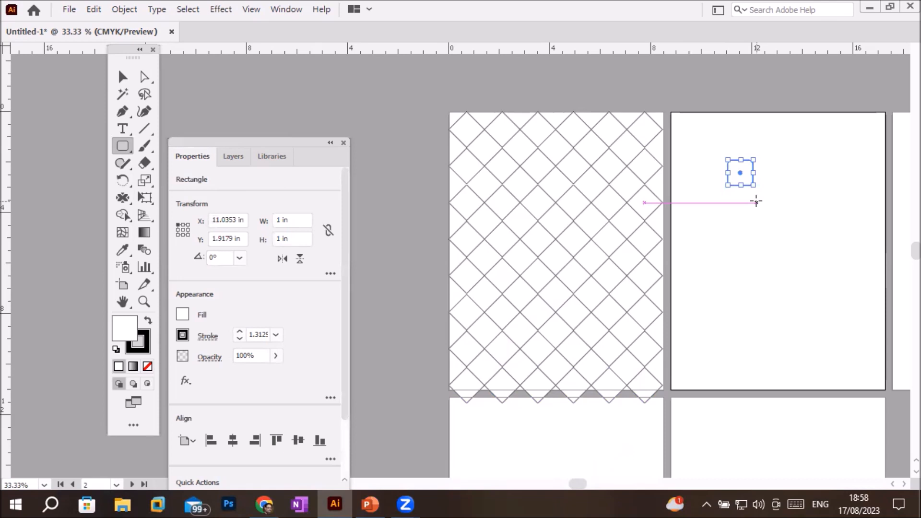
# Step: Move the rounded square to artboard 2's upper-left corner and duplicate it rightward at 1 in spacing into a row of eight
pyautogui.click(122, 76)
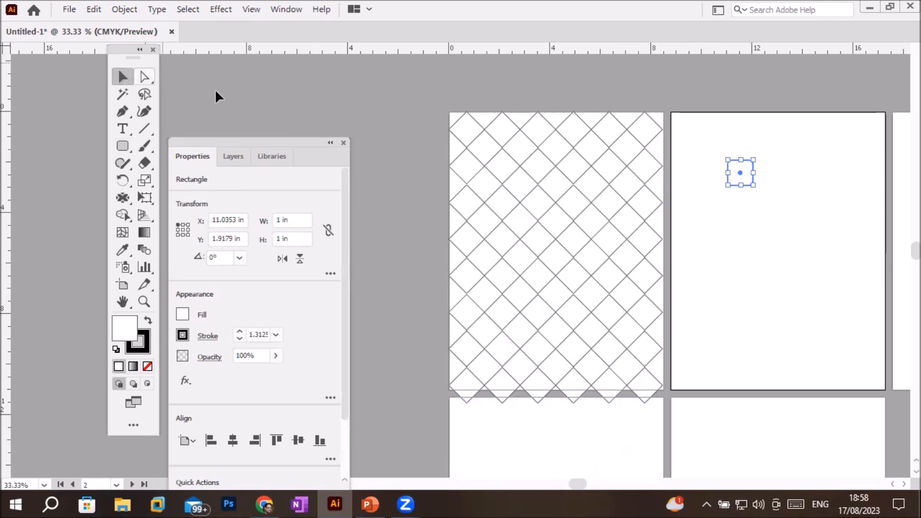
pyautogui.moveTo(728, 176); pyautogui.dragTo(714, 137)
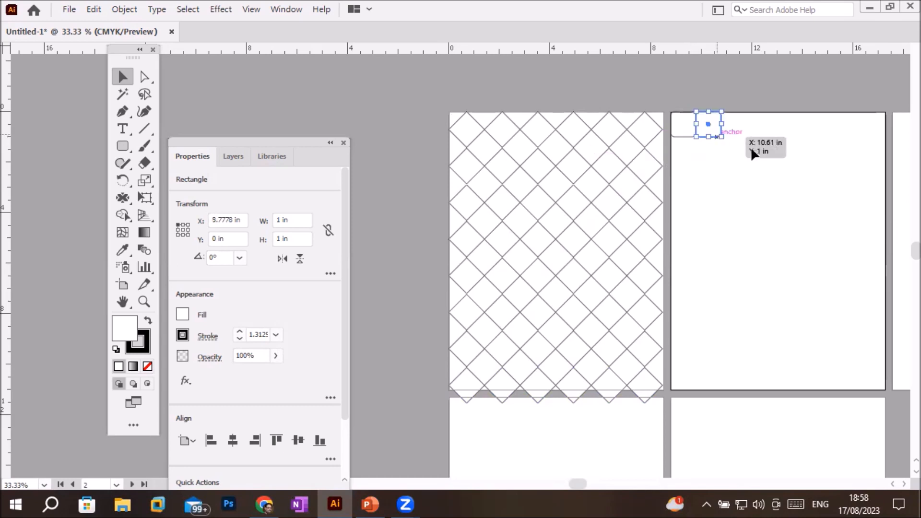
pyautogui.hotkey('ctrl', 'd')
pyautogui.hotkey('ctrl', 'd')
pyautogui.hotkey('ctrl', 'd')
pyautogui.hotkey('ctrl', 'd')
pyautogui.hotkey('ctrl', 'd')
pyautogui.hotkey('ctrl', 'd')
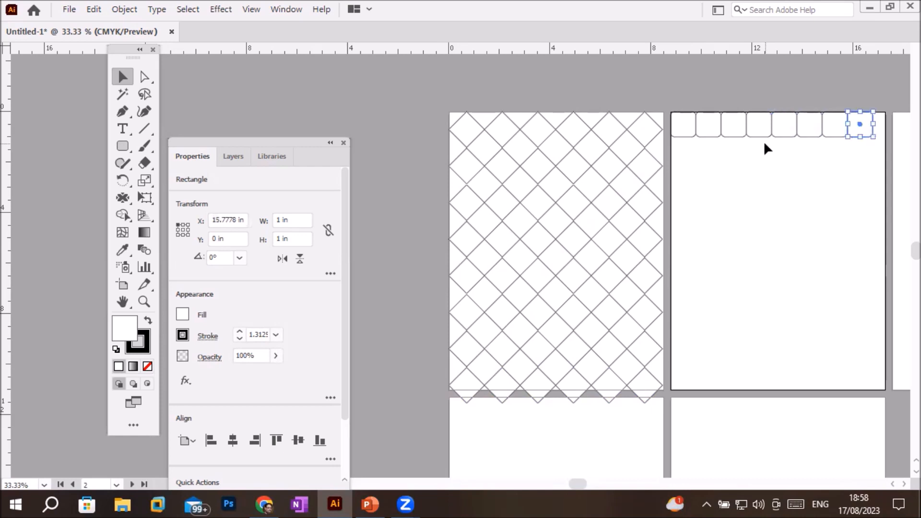
# Step: Duplicate the row of rounded squares about 1 in down and repeat it to fill artboard 2 with eleven rows
pyautogui.moveTo(669, 107); pyautogui.dragTo(836, 164)
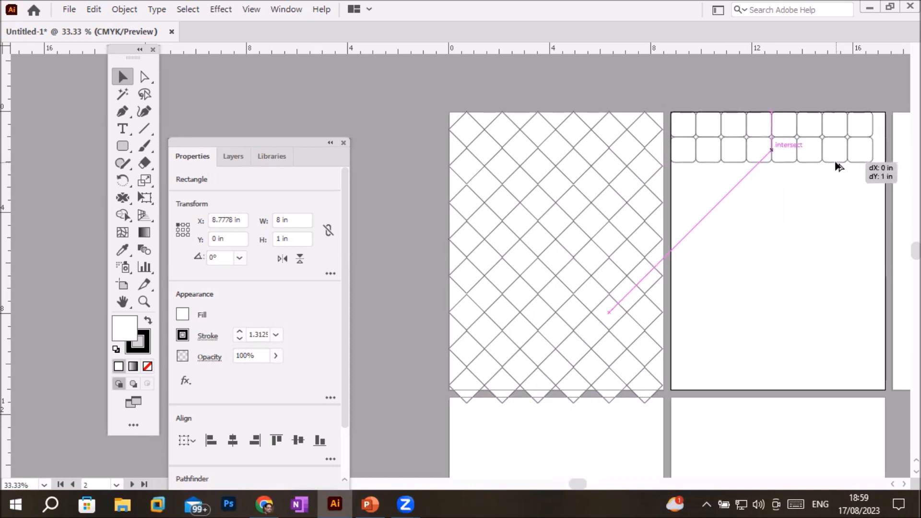
pyautogui.moveTo(838, 167); pyautogui.dragTo(840, 164)
pyautogui.hotkey('ctrl', 'd')
pyautogui.hotkey('ctrl', 'd')
pyautogui.hotkey('ctrl', 'd')
pyautogui.hotkey('ctrl', 'd')
pyautogui.hotkey('ctrl', 'd')
pyautogui.hotkey('ctrl', 'd')
pyautogui.hotkey('ctrl', 'd')
pyautogui.hotkey('ctrl', 'd')
pyautogui.hotkey('ctrl', 'd')
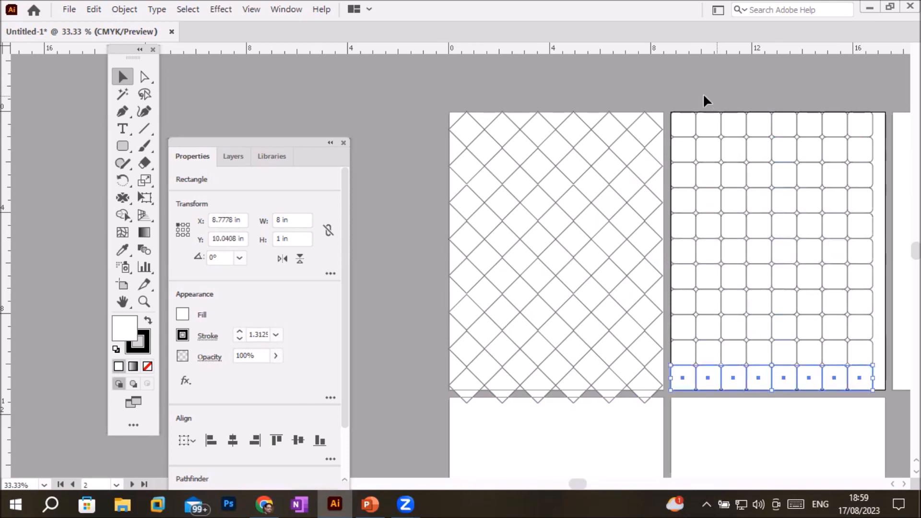
# Step: Select the whole rounded-square grid and nudge it right to about X 9.04 in and up to Y -0.0139 in
pyautogui.moveTo(666, 91); pyautogui.dragTo(883, 392)
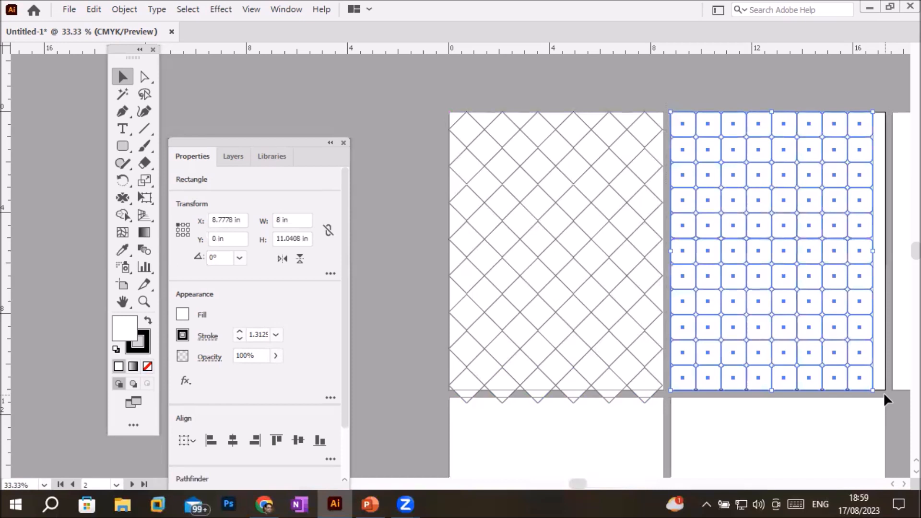
pyautogui.press('Right')
pyautogui.press('Right')
pyautogui.press('Right')
pyautogui.press('Right')
pyautogui.press('Right')
pyautogui.press('Right')
pyautogui.press('Right')
pyautogui.press('Right')
pyautogui.press('Right')
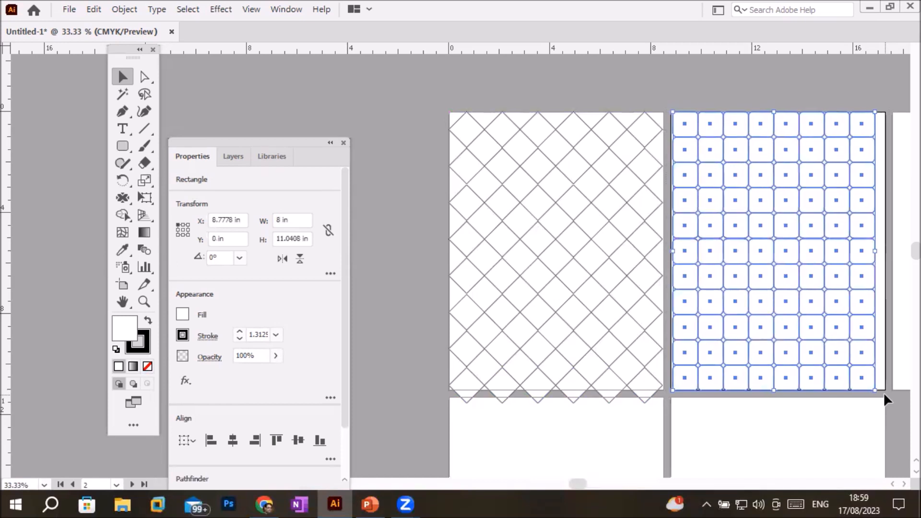
pyautogui.press('Right')
pyautogui.press('Right')
pyautogui.press('Right')
pyautogui.press('Right')
pyautogui.press('Right')
pyautogui.press('Right')
pyautogui.press('Right')
pyautogui.press('Right')
pyautogui.press('Right')
pyautogui.press('Right')
pyautogui.press('Right')
pyautogui.press('Right')
pyautogui.press('Right')
pyautogui.press('Right')
pyautogui.press('Right')
pyautogui.press('Right')
pyautogui.press('Right')
pyautogui.press('Up')
pyautogui.press('Right')
pyautogui.press('Right')
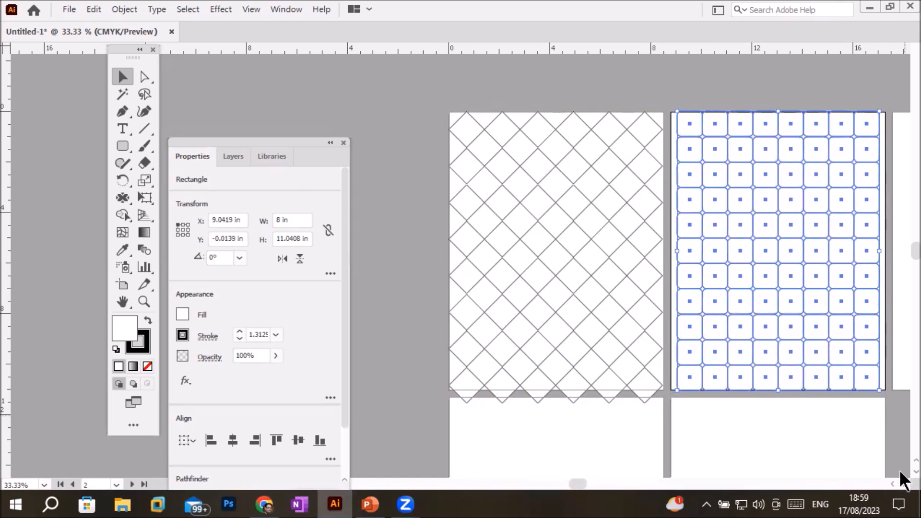
# Step: Delete the bottom row of diamonds that overhangs artboard 1's lower edge
pyautogui.scroll(-8, 899, 470)
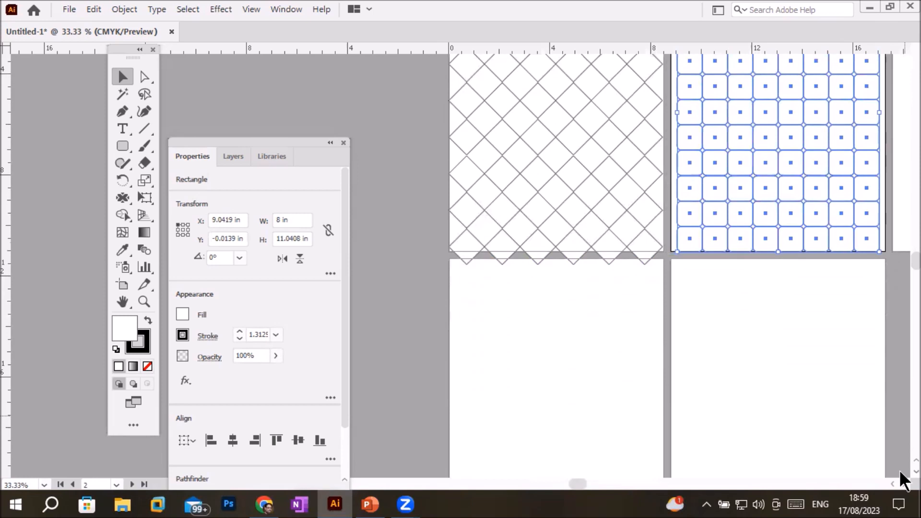
pyautogui.scroll(-5, 899, 471)
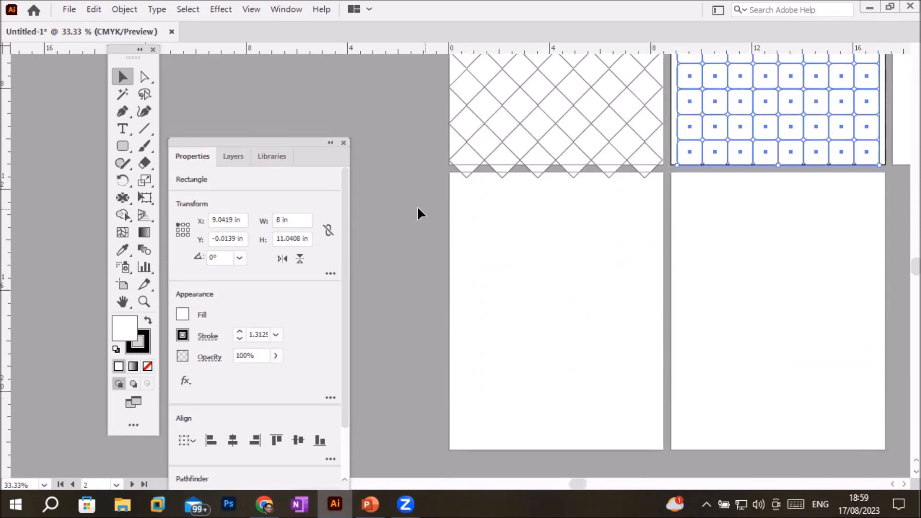
pyautogui.moveTo(121, 142); pyautogui.dragTo(177, 181)
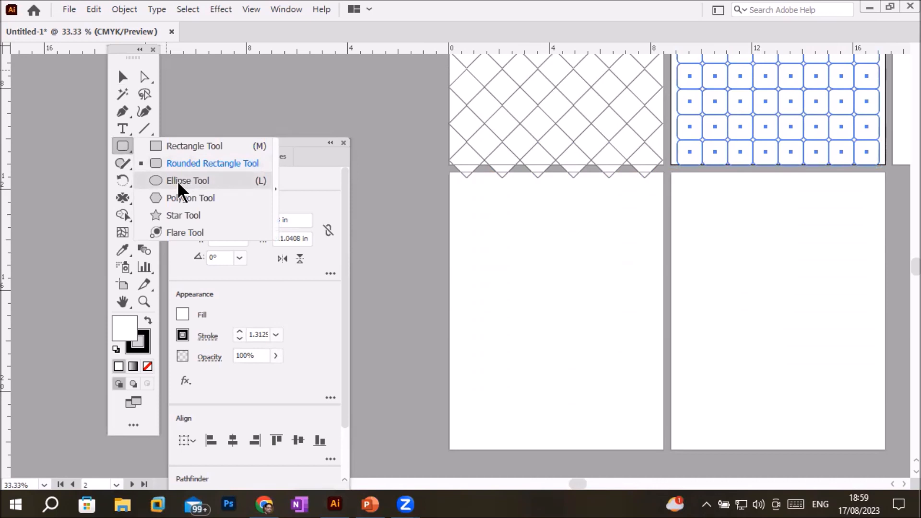
pyautogui.moveTo(177, 182); pyautogui.dragTo(181, 179)
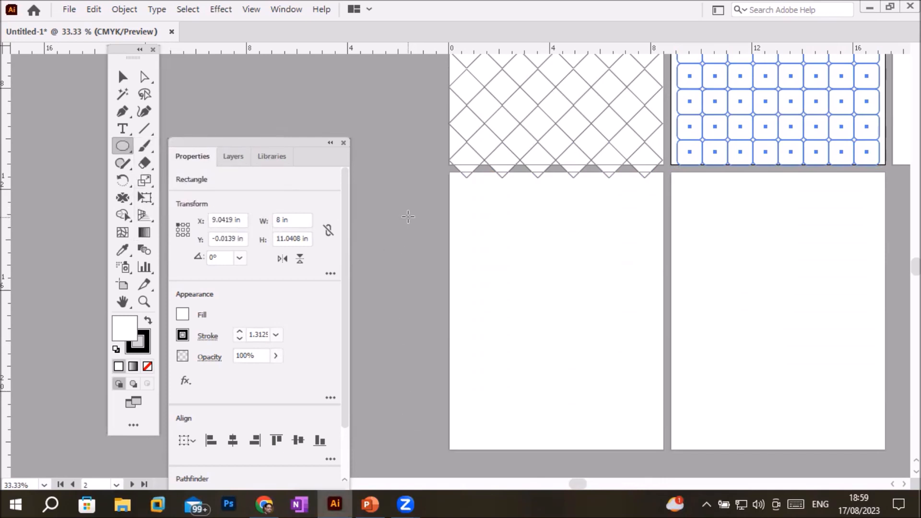
pyautogui.click(122, 76)
pyautogui.moveTo(426, 163); pyautogui.dragTo(675, 183)
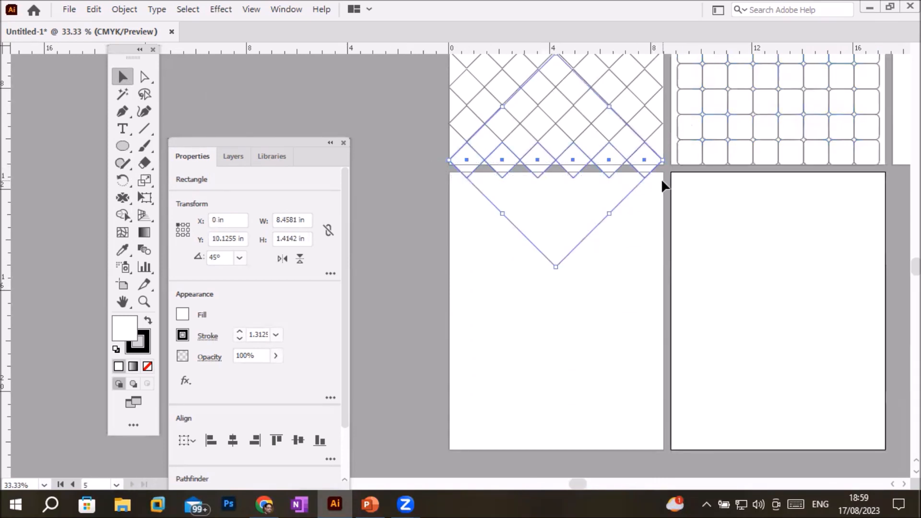
pyautogui.press('Delete')
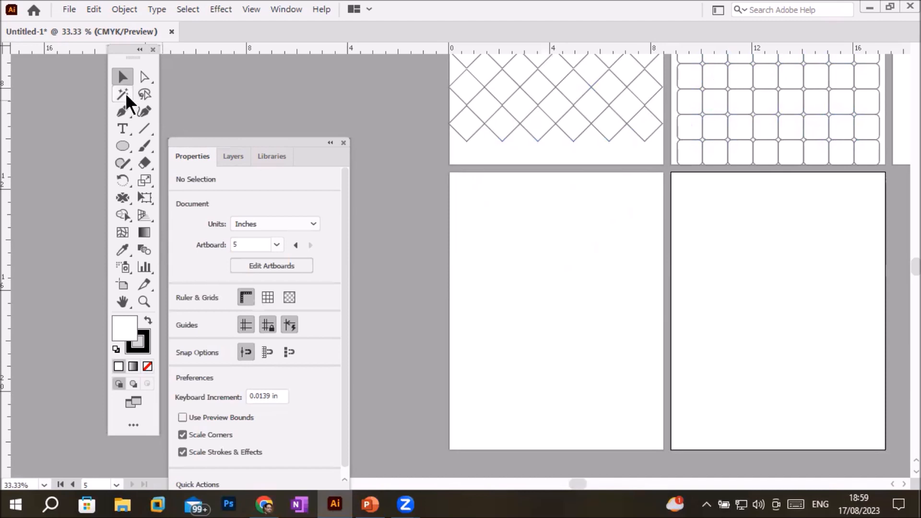
# Step: Draw a circle about 1.12 in across near the upper-left corner of artboard 4 with the Ellipse tool
pyautogui.scroll(2, 416, 156)
pyautogui.scroll(-4, 523, 160)
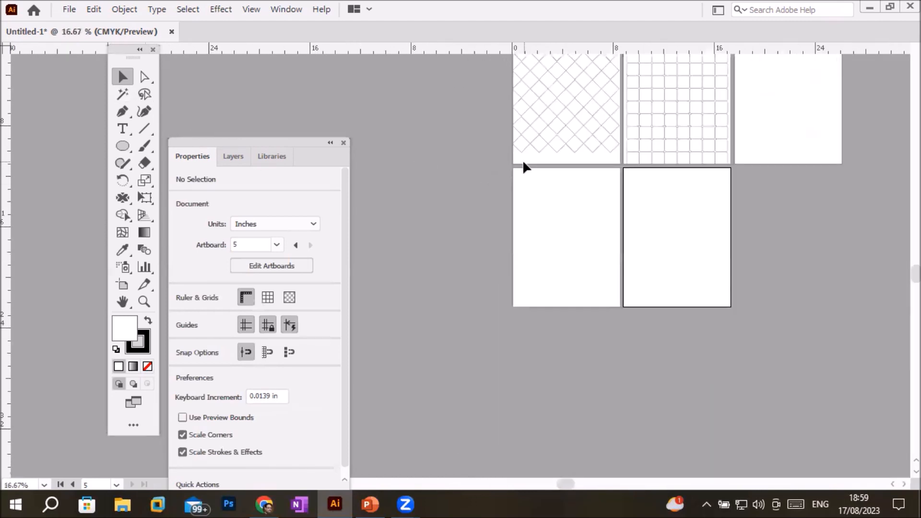
pyautogui.scroll(1, 471, 130)
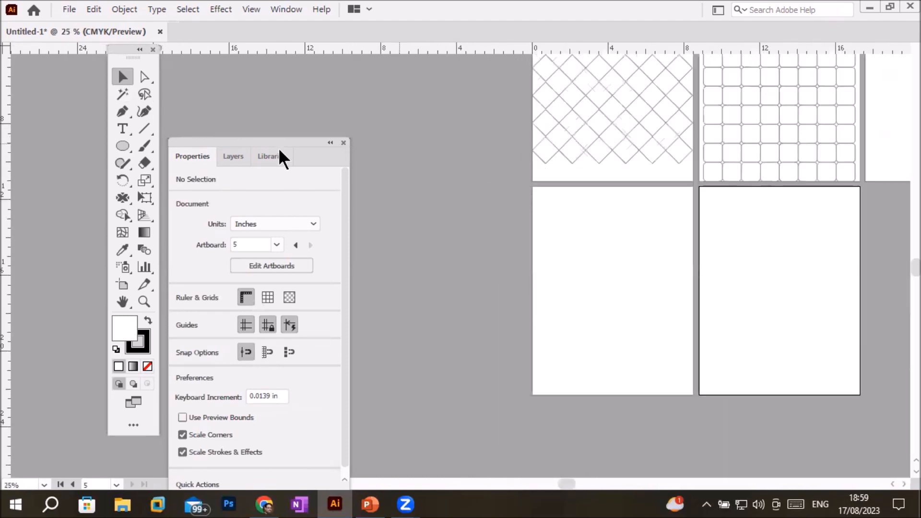
pyautogui.moveTo(121, 148); pyautogui.dragTo(189, 183)
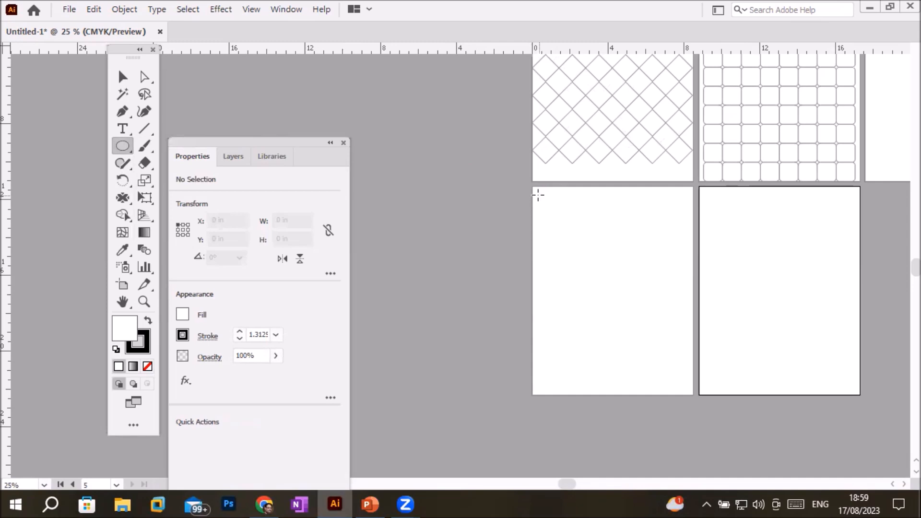
pyautogui.moveTo(535, 195); pyautogui.dragTo(565, 224)
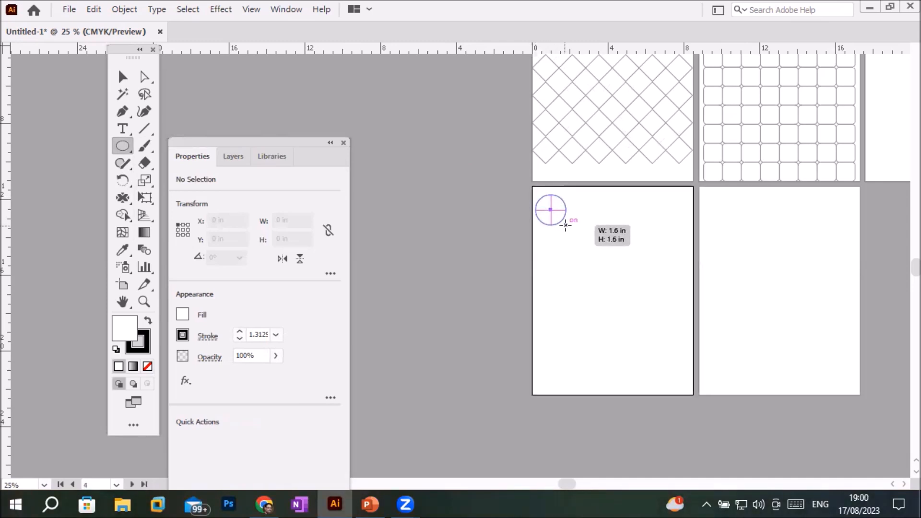
pyautogui.moveTo(566, 224)
pyautogui.mouseDown()
pyautogui.moveTo(554, 207)
pyautogui.moveTo(556, 216)
pyautogui.mouseUp()
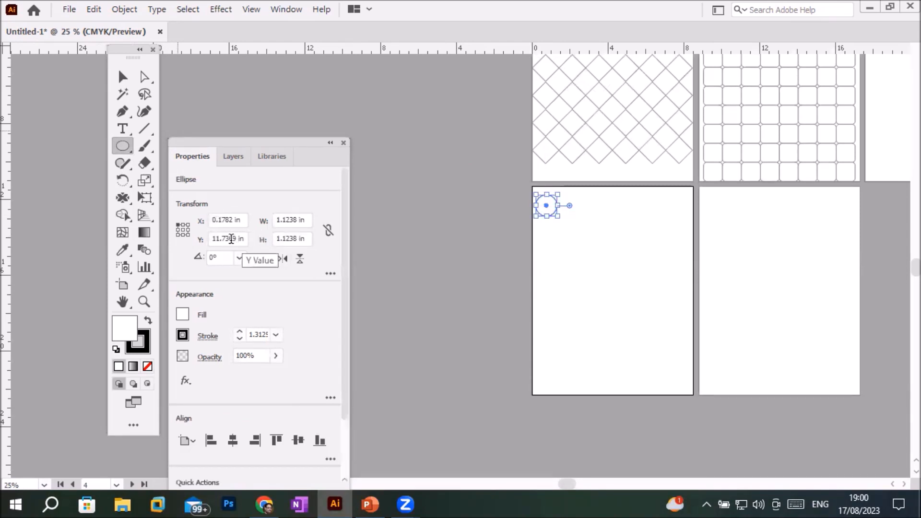
# Step: Set the circle's width and height to 1 in each
pyautogui.click(288, 219)
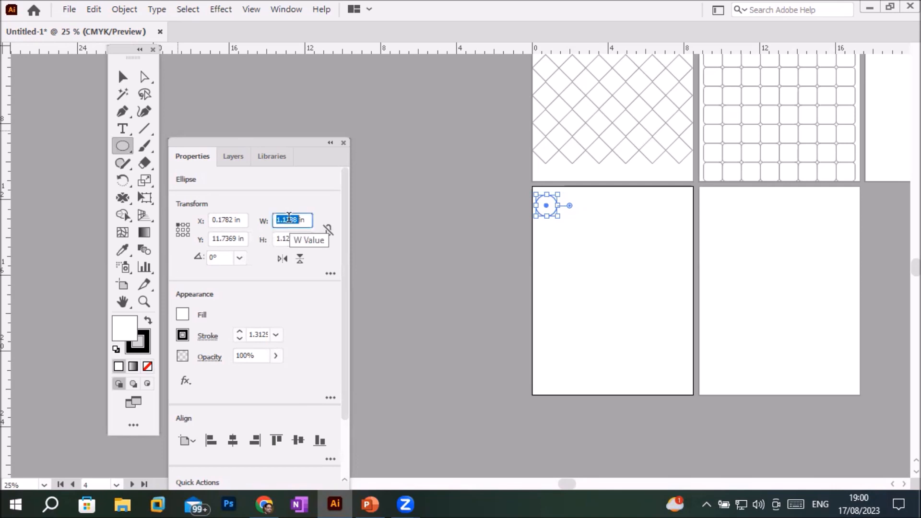
pyautogui.write('1')
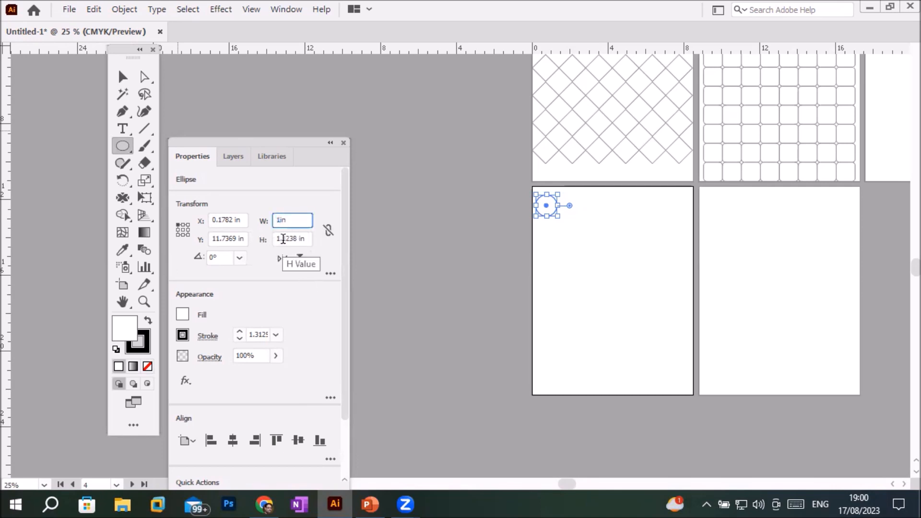
pyautogui.click(283, 239)
pyautogui.write('1')
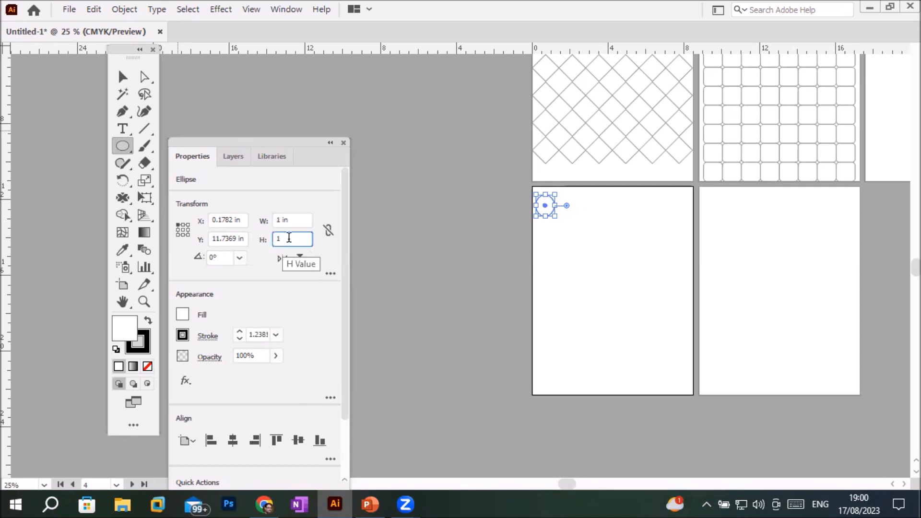
pyautogui.click(290, 220)
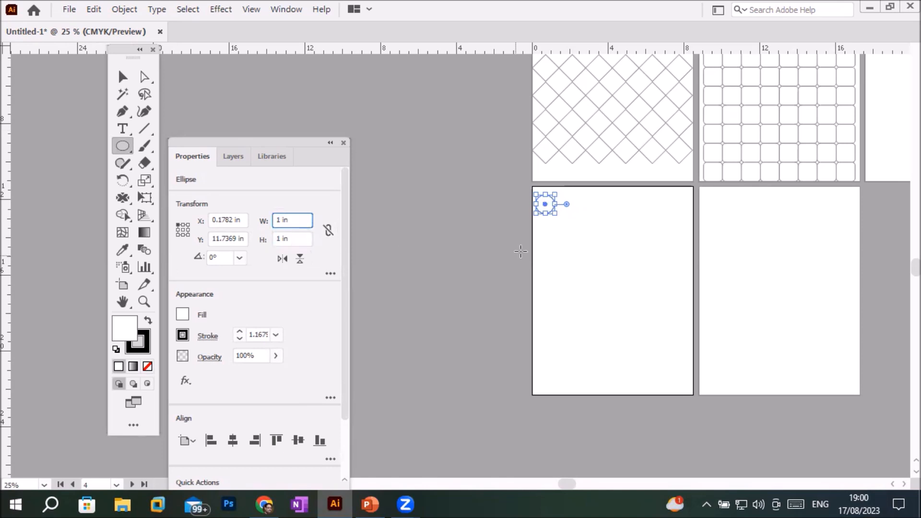
# Step: Try duplicating the 1 in circle so the copy touches its right edge, then remove the copy
pyautogui.scroll(3, 576, 216)
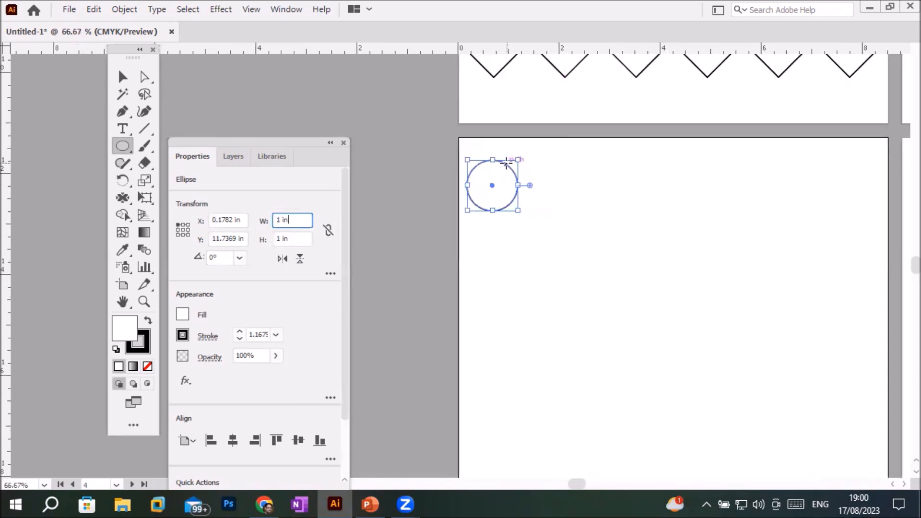
pyautogui.click(123, 76)
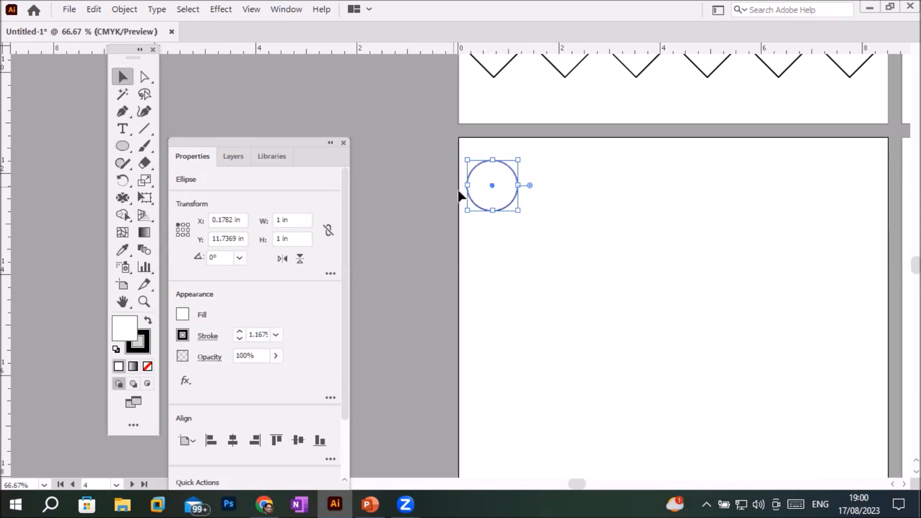
pyautogui.moveTo(485, 205); pyautogui.dragTo(539, 208)
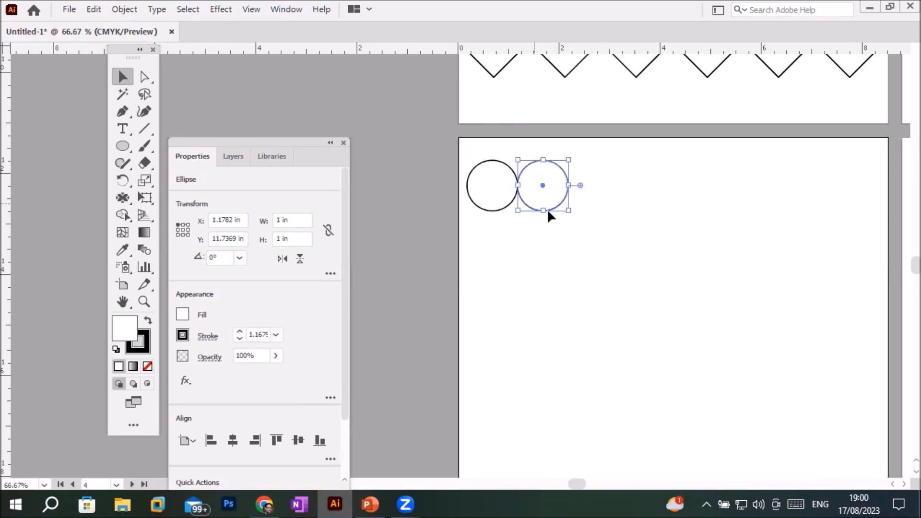
pyautogui.click(652, 269)
pyautogui.press('Delete')
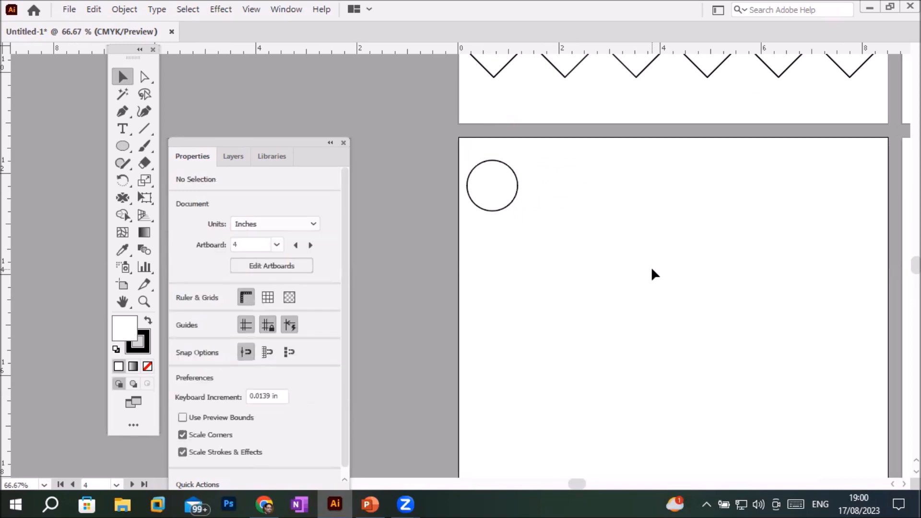
# Step: Try drawing a star outward from the circle's center with the Star tool, then undo it
pyautogui.click(123, 145)
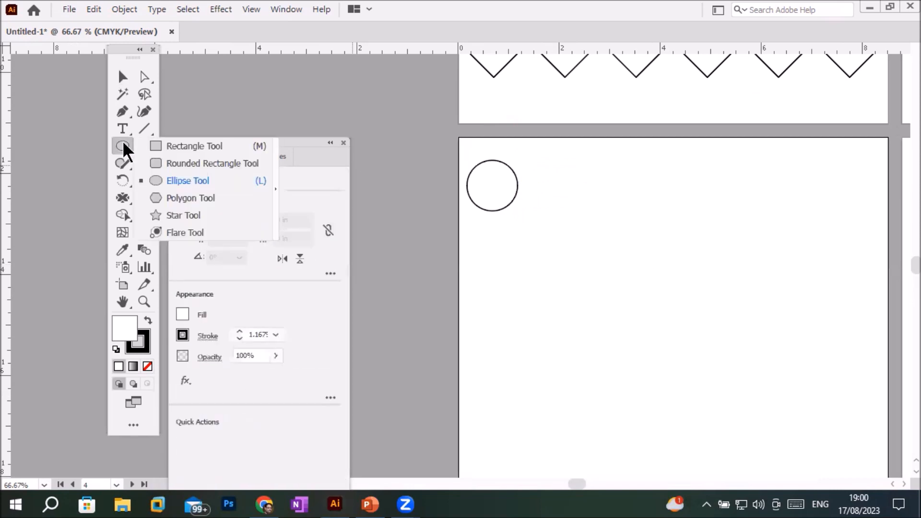
pyautogui.click(184, 215)
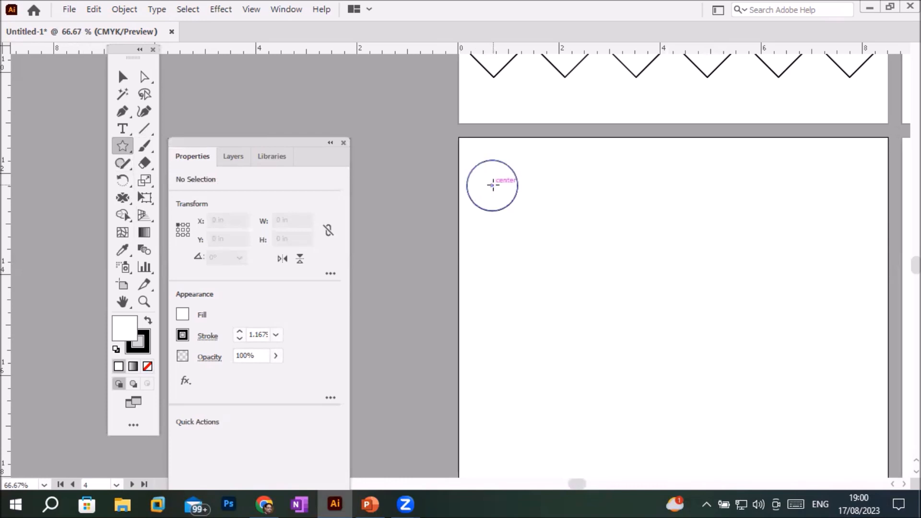
pyautogui.moveTo(493, 185); pyautogui.dragTo(503, 198)
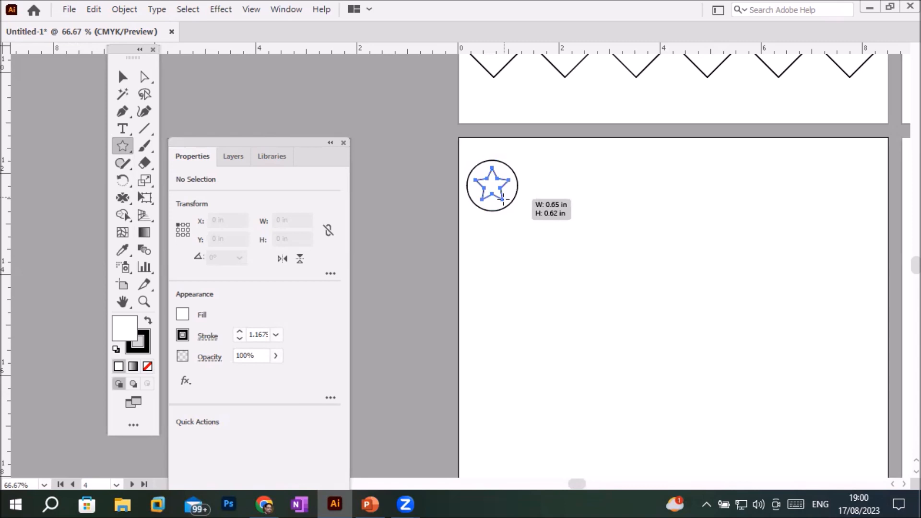
pyautogui.moveTo(503, 198)
pyautogui.mouseDown()
pyautogui.moveTo(514, 217)
pyautogui.moveTo(508, 205)
pyautogui.mouseUp()
pyautogui.hotkey('ctrl', 'z')
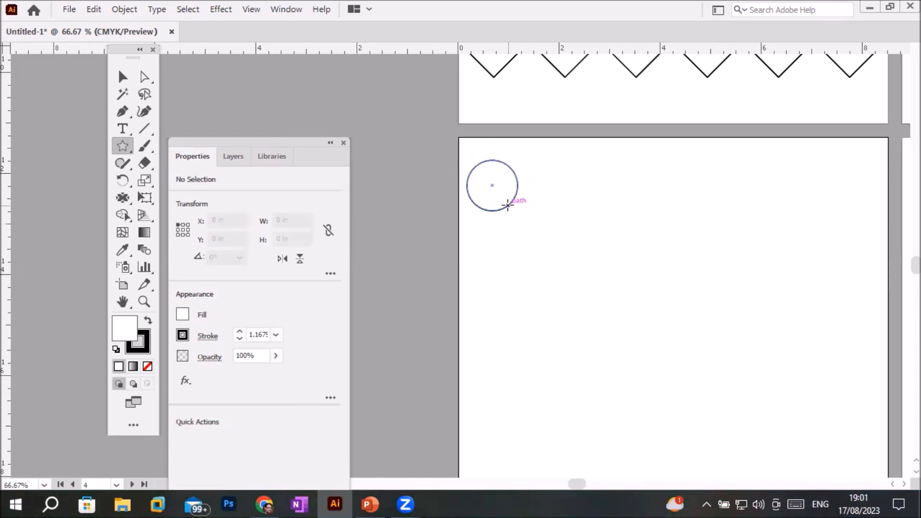
# Step: Draw an upright five-pointed star about 0.73 in wide and 0.70 in tall from the circle's center
pyautogui.click(128, 152)
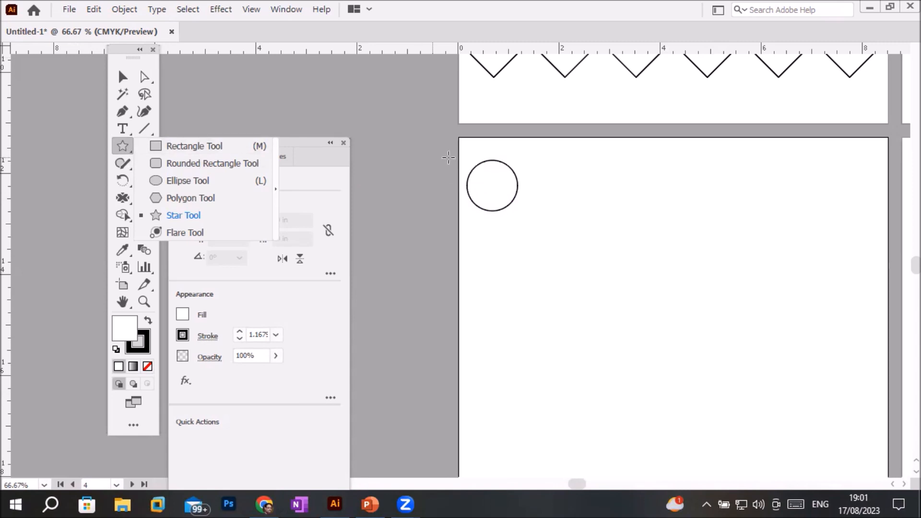
pyautogui.click(185, 215)
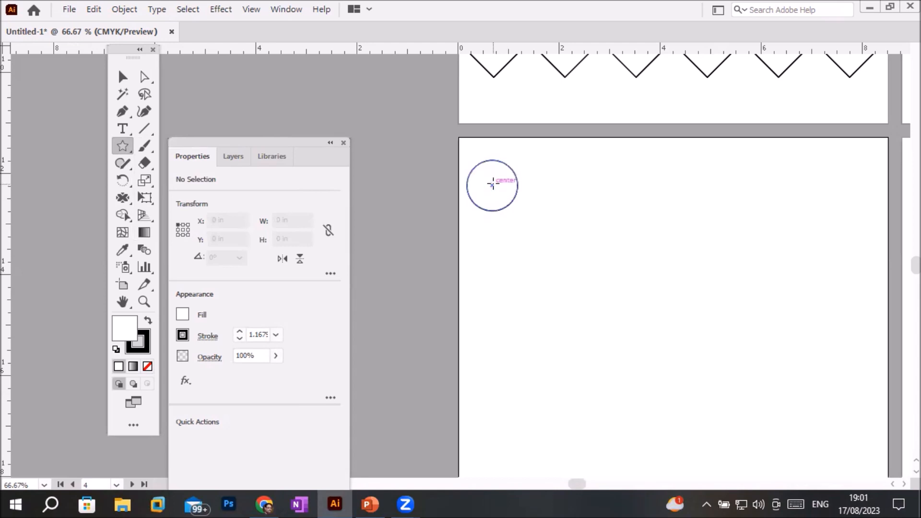
pyautogui.moveTo(493, 184); pyautogui.dragTo(502, 203)
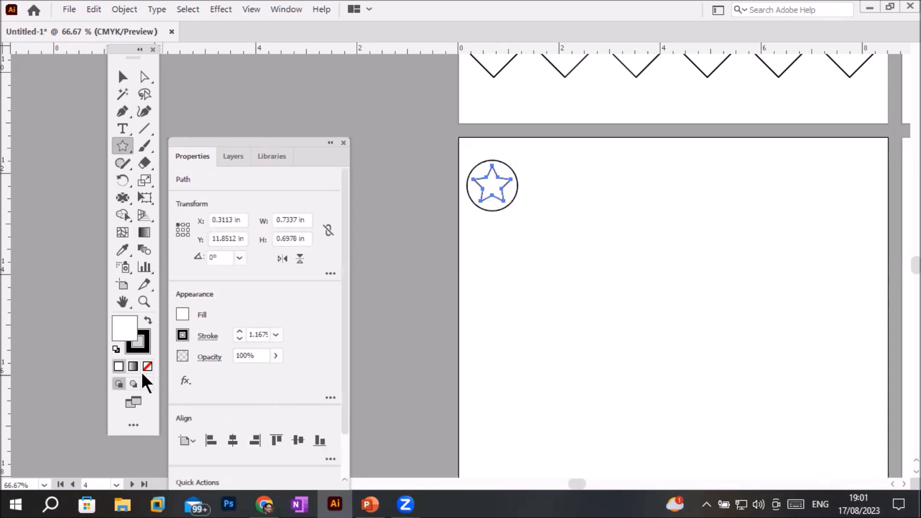
# Step: Fill the star with bright red
pyautogui.doubleClick(130, 325)
pyautogui.moveTo(422, 220); pyautogui.dragTo(472, 205)
pyautogui.click(653, 200)
# Step: Select the circle behind the star and fill it with periwinkle blue 7D88EF
pyautogui.click(123, 77)
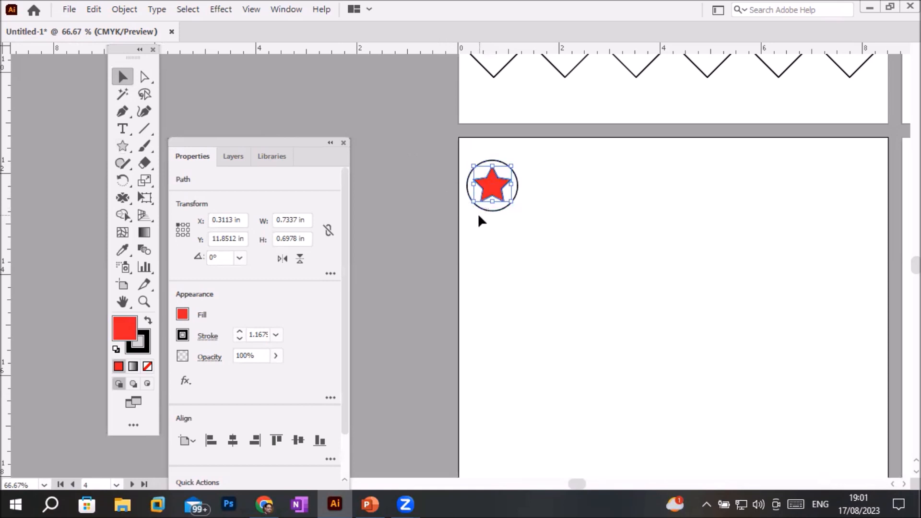
pyautogui.scroll(2, 545, 274)
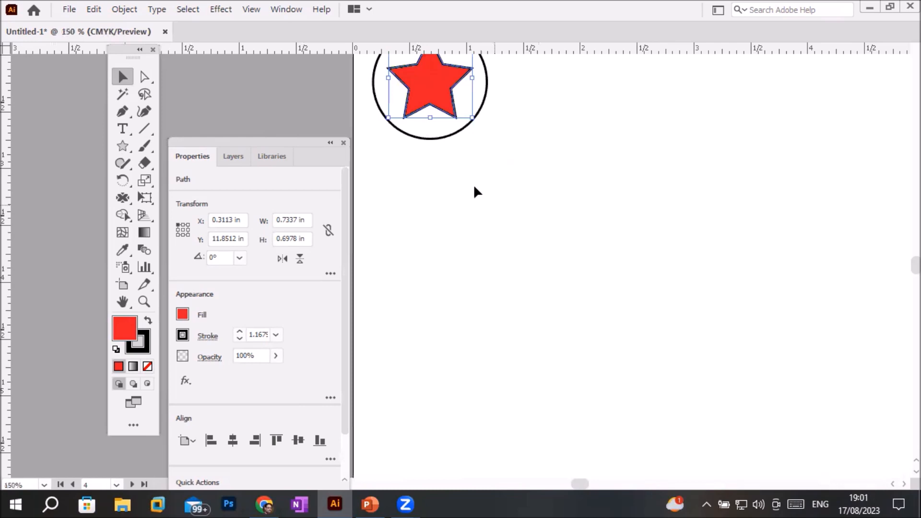
pyautogui.click(440, 136)
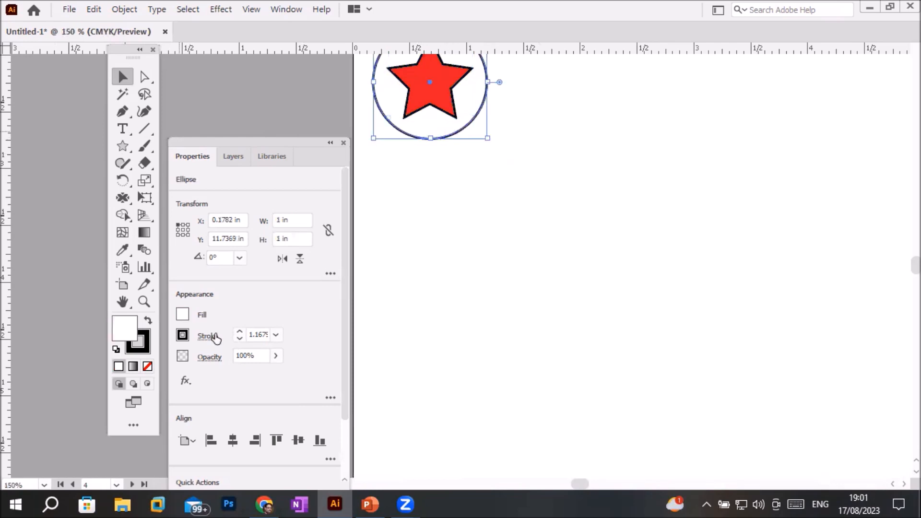
pyautogui.doubleClick(125, 325)
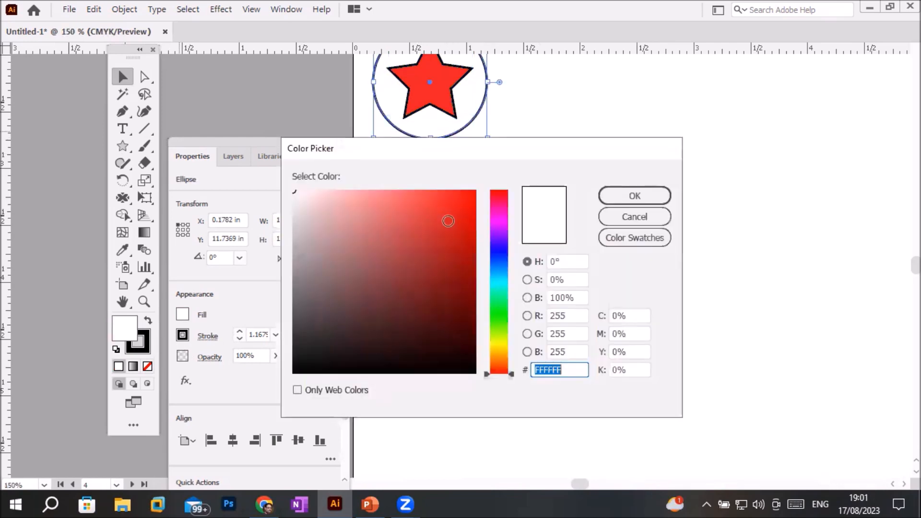
pyautogui.click(500, 255)
pyautogui.click(451, 201)
pyautogui.click(381, 201)
pyautogui.click(634, 196)
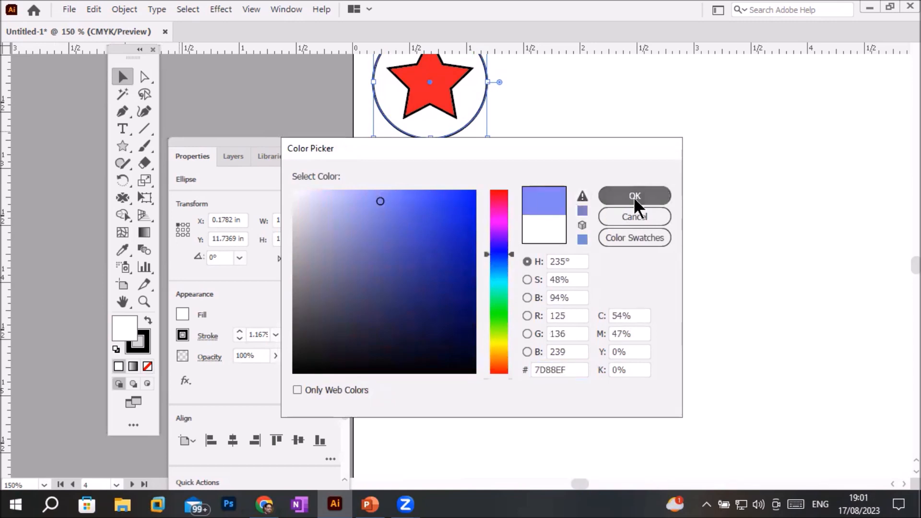
# Step: Select the circle and star together and group them
pyautogui.scroll(-2, 492, 154)
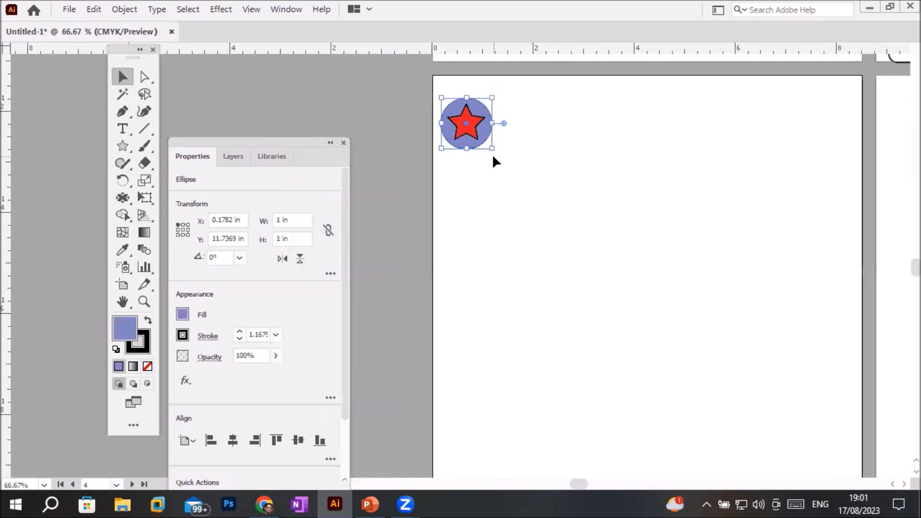
pyautogui.moveTo(443, 136); pyautogui.dragTo(536, 195)
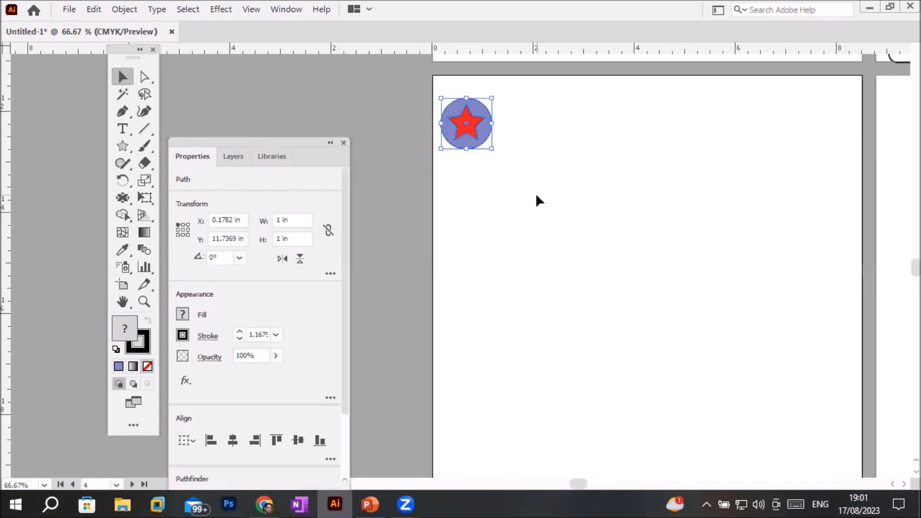
pyautogui.rightClick(478, 140)
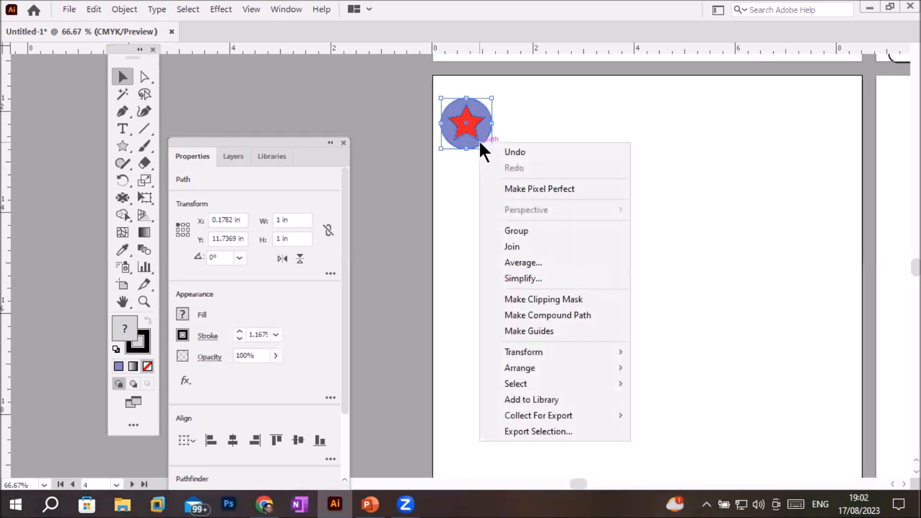
pyautogui.click(533, 231)
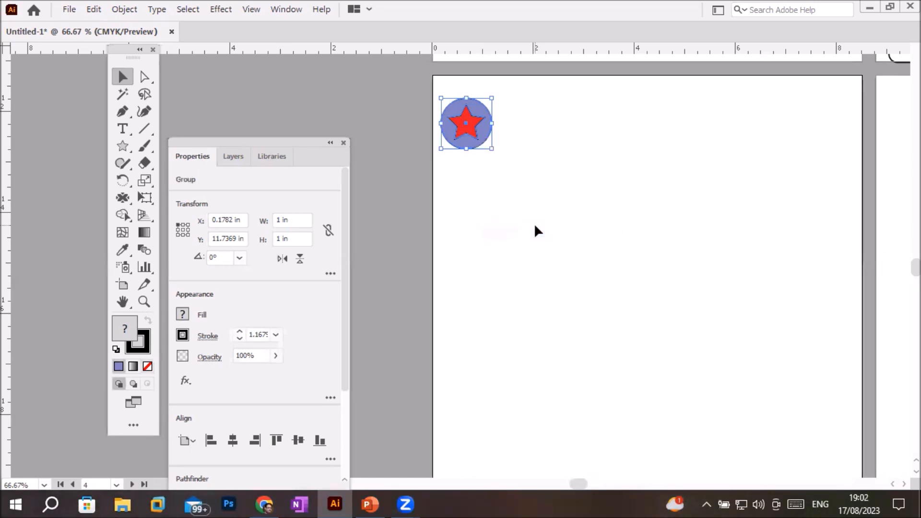
pyautogui.click(534, 223)
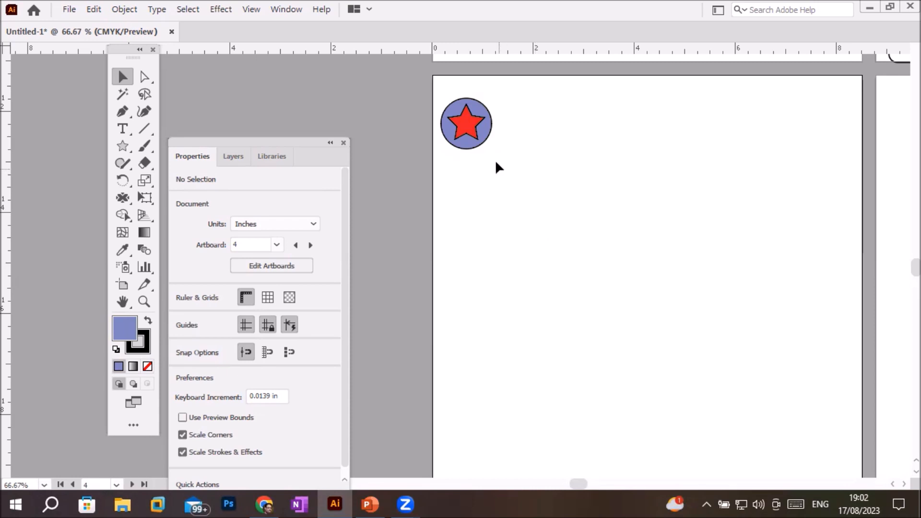
# Step: Duplicate the star-circle group into a row of six about 1.24 in apart and move the row to about X 0.43 in, Y 11.55 in
pyautogui.click(477, 142)
pyautogui.moveTo(478, 142); pyautogui.dragTo(543, 147)
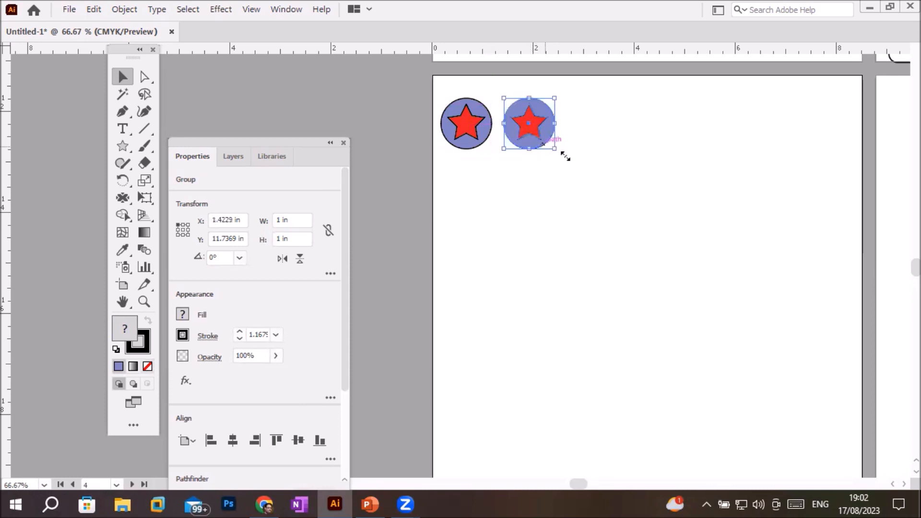
pyautogui.hotkey('ctrl', 'd')
pyautogui.hotkey('ctrl', 'd')
pyautogui.hotkey('ctrl', 'd')
pyautogui.hotkey('ctrl', 'd')
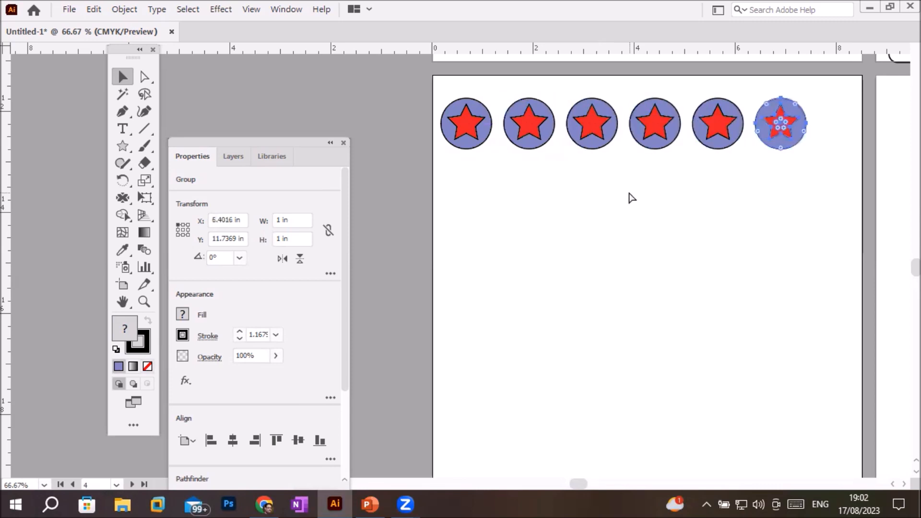
pyautogui.moveTo(390, 83); pyautogui.dragTo(840, 185)
pyautogui.moveTo(781, 144); pyautogui.dragTo(793, 132)
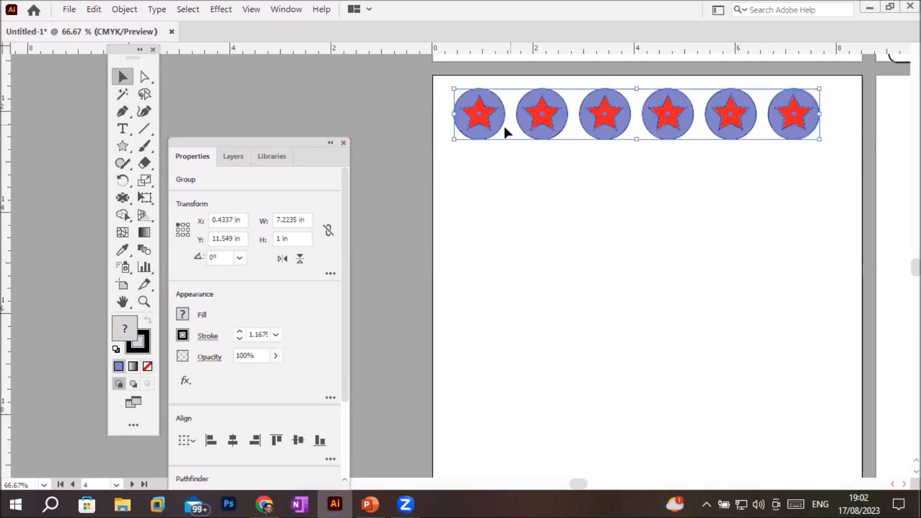
# Step: Duplicate the row of star circles downward into eight rows spaced about 1.21 in apart on artboard 4
pyautogui.moveTo(484, 123); pyautogui.dragTo(504, 184)
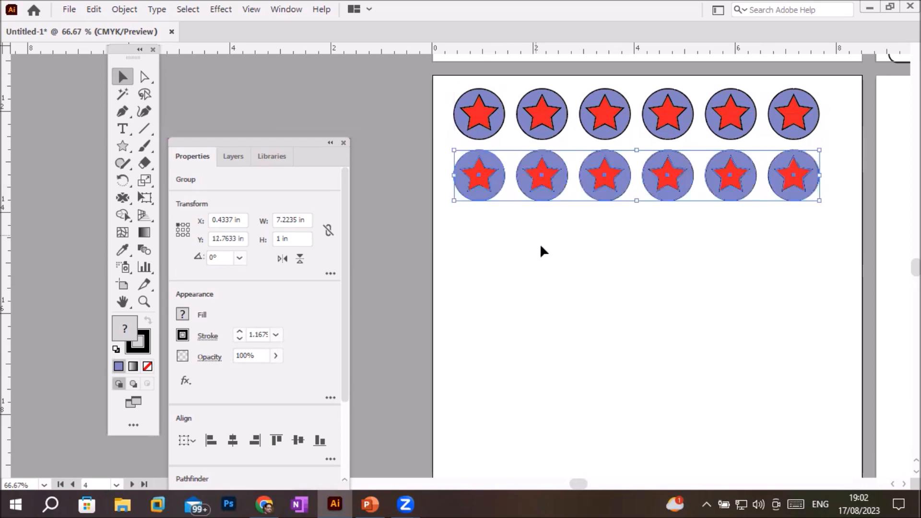
pyautogui.hotkey('ctrl', 'd')
pyautogui.hotkey('ctrl', 'd')
pyautogui.hotkey('ctrl', 'd')
pyautogui.hotkey('ctrl', 'd')
pyautogui.hotkey('ctrl', 'd')
pyautogui.hotkey('ctrl', 'd')
pyautogui.hotkey('ctrl', 'd')
pyautogui.hotkey('ctrl', 'd')
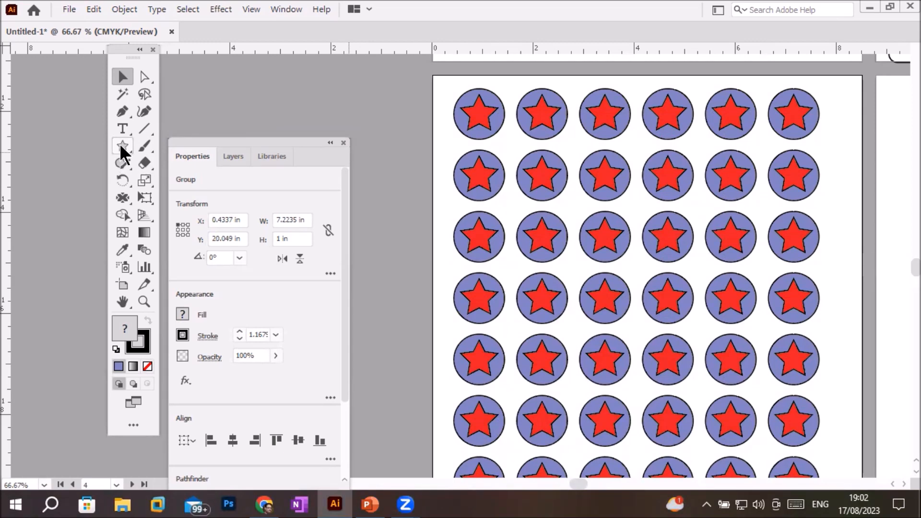
# Step: Draw a horizontal line about 8 in long near artboard 5's upper edge with the Line Segment tool, starting at about X 9.04 in, Y 11.85 in
pyautogui.scroll(-3, 381, 161)
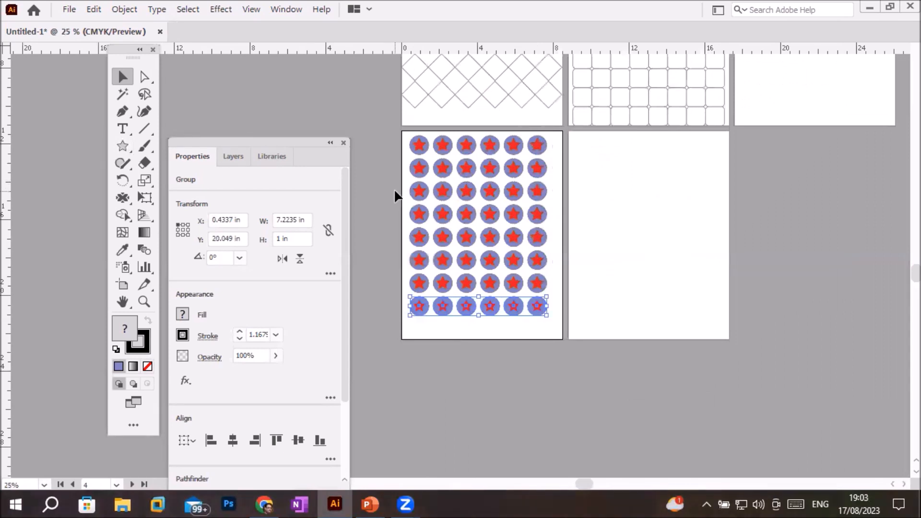
pyautogui.click(144, 129)
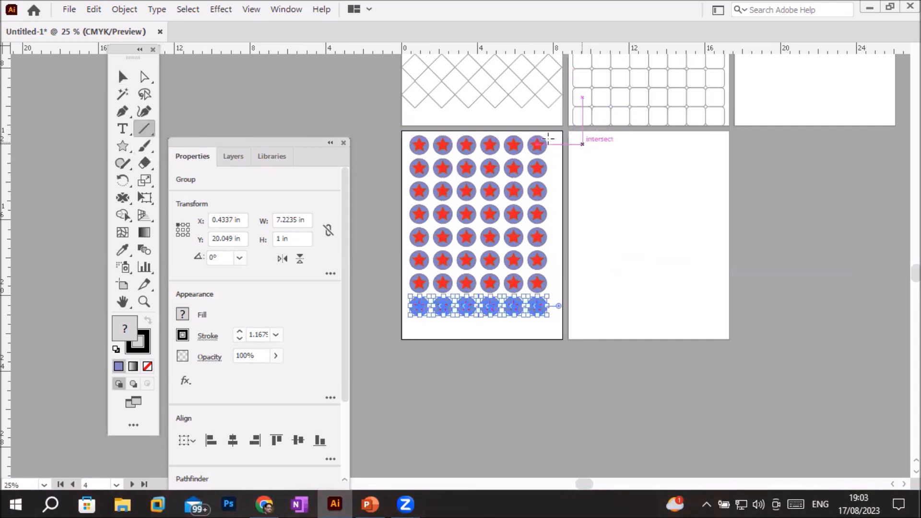
pyautogui.click(123, 147)
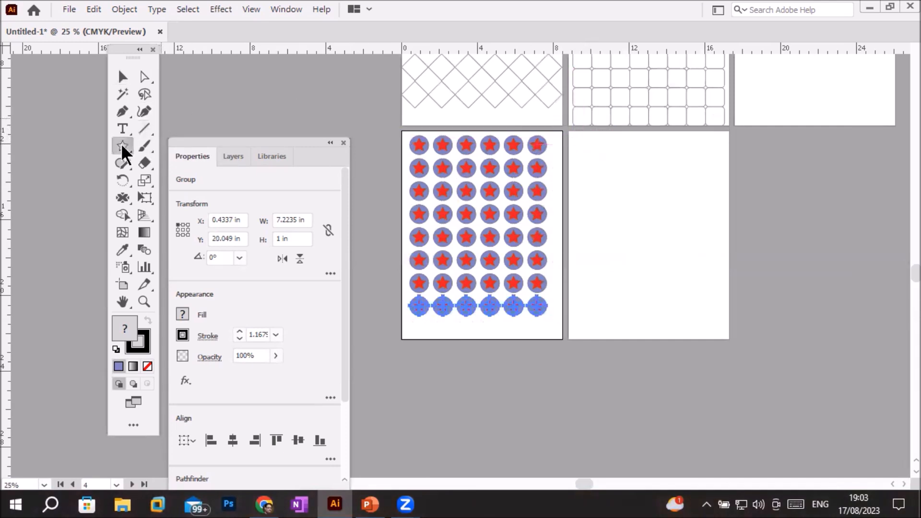
pyautogui.rightClick(123, 149)
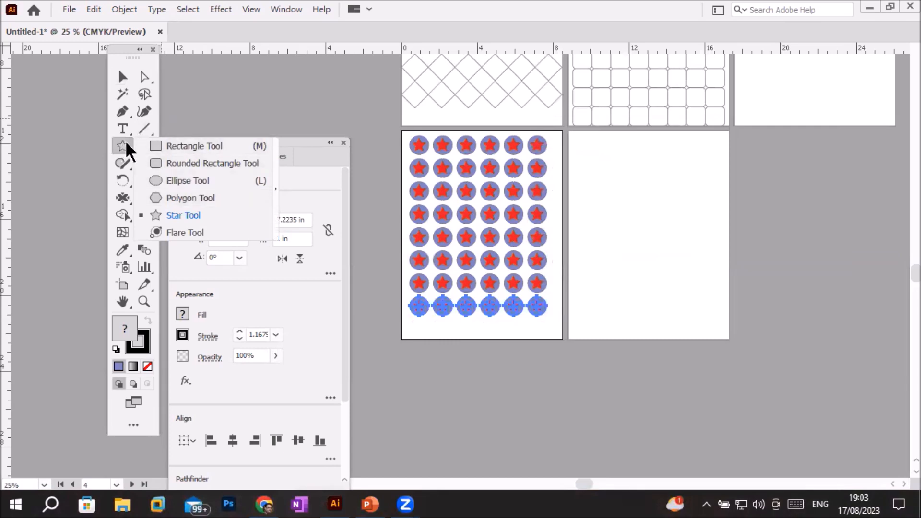
pyautogui.click(144, 129)
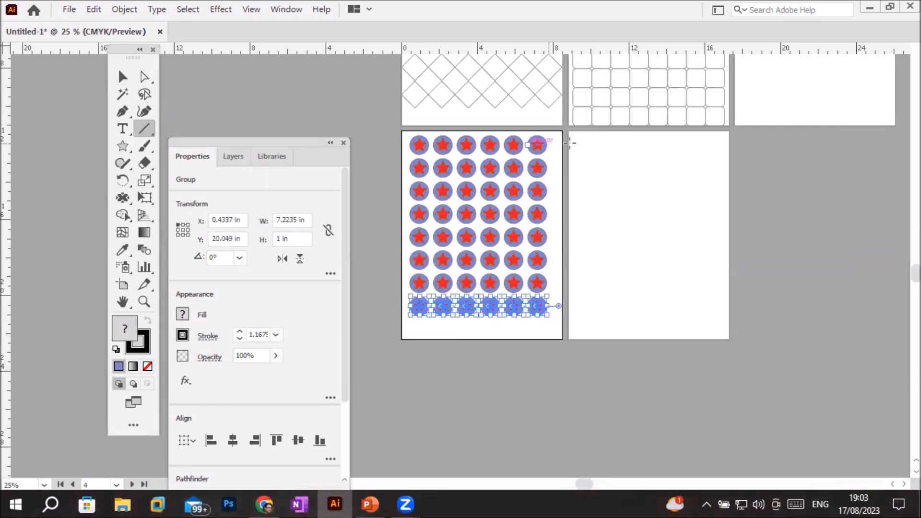
pyautogui.click(572, 141)
pyautogui.moveTo(572, 141)
pyautogui.mouseDown()
pyautogui.moveTo(713, 159)
pyautogui.moveTo(724, 142)
pyautogui.mouseUp()
# Step: Duplicate the horizontal line downward about 0.51 in and repeat the copy to fill artboard 5 with 21 lines
pyautogui.scroll(1, 736, 187)
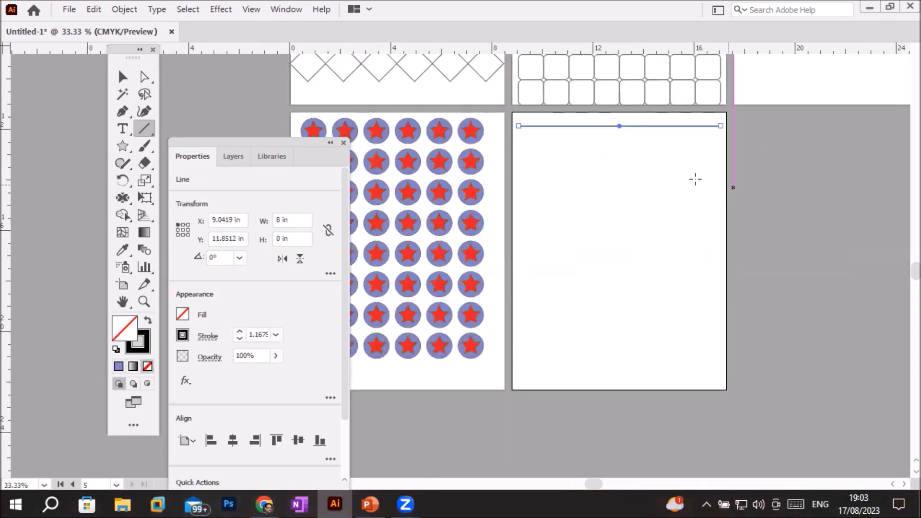
pyautogui.click(121, 78)
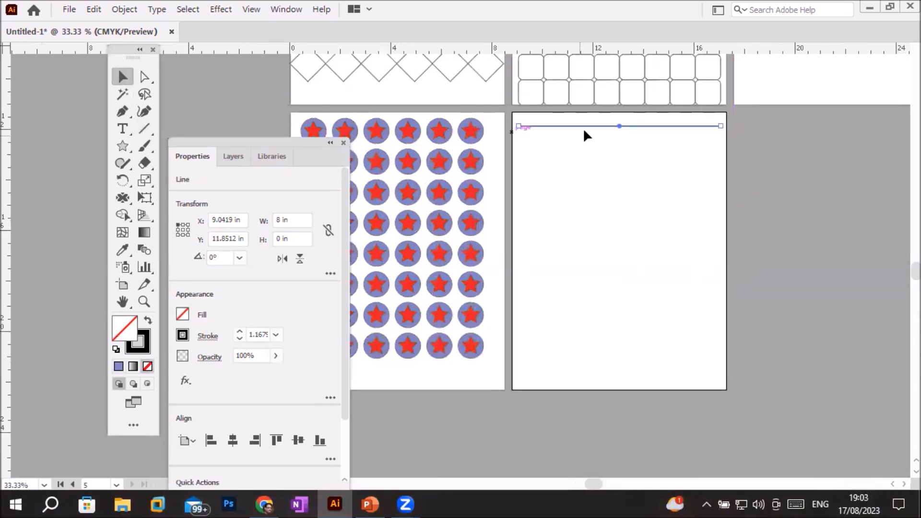
pyautogui.moveTo(637, 126)
pyautogui.mouseDown()
pyautogui.moveTo(637, 152)
pyautogui.moveTo(636, 139)
pyautogui.mouseUp()
pyautogui.hotkey('ctrl', 'd')
pyautogui.hotkey('ctrl', 'd')
pyautogui.hotkey('ctrl', 'd')
pyautogui.hotkey('ctrl', 'd')
pyautogui.hotkey('ctrl', 'd')
pyautogui.hotkey('ctrl', 'd')
pyautogui.hotkey('ctrl', 'd')
pyautogui.hotkey('ctrl', 'd')
pyautogui.hotkey('ctrl', 'd')
pyautogui.hotkey('ctrl', 'd')
pyautogui.hotkey('ctrl', 'd')
pyautogui.hotkey('ctrl', 'd')
pyautogui.hotkey('ctrl', 'd')
pyautogui.hotkey('ctrl', 'd')
pyautogui.hotkey('ctrl', 'd')
pyautogui.hotkey('ctrl', 'd')
pyautogui.hotkey('ctrl', 'd')
pyautogui.hotkey('ctrl', 'd')
pyautogui.hotkey('ctrl', 'd')
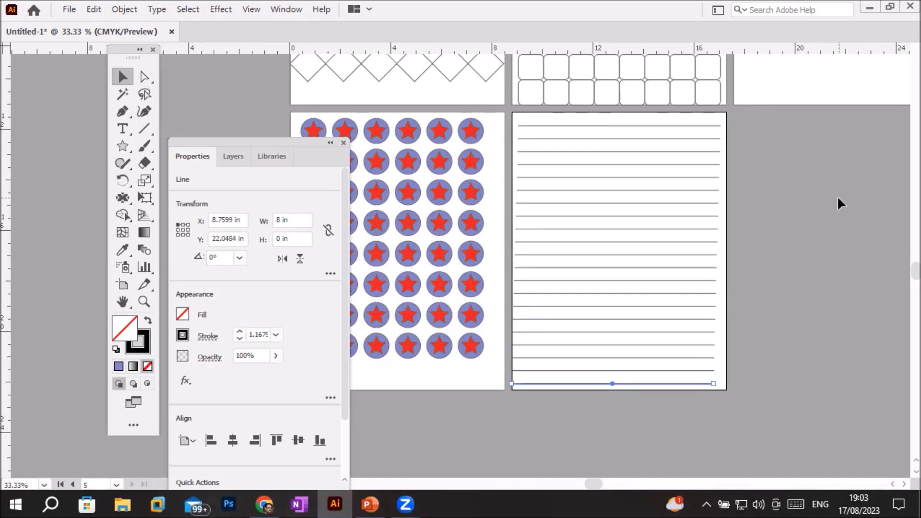
pyautogui.keyDown('alt'); pyautogui.scroll(-1, 723, 204); pyautogui.keyUp('alt')
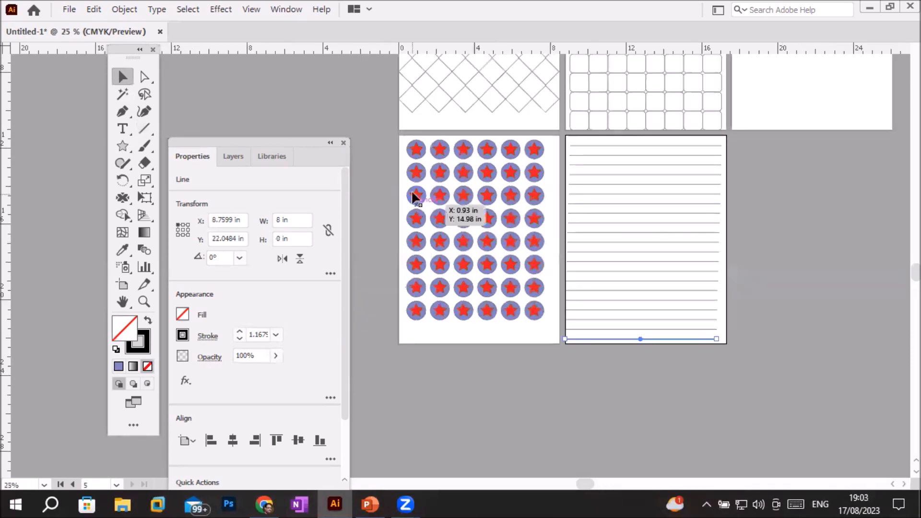
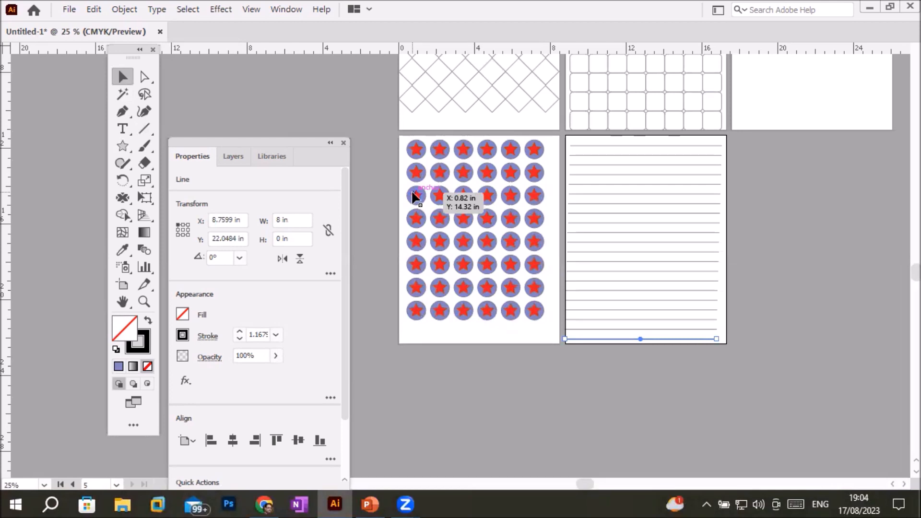
# Step: Lower the opacity of the whole star-circle pattern on artboard 4 to 24%
pyautogui.moveTo(382, 135); pyautogui.dragTo(559, 348)
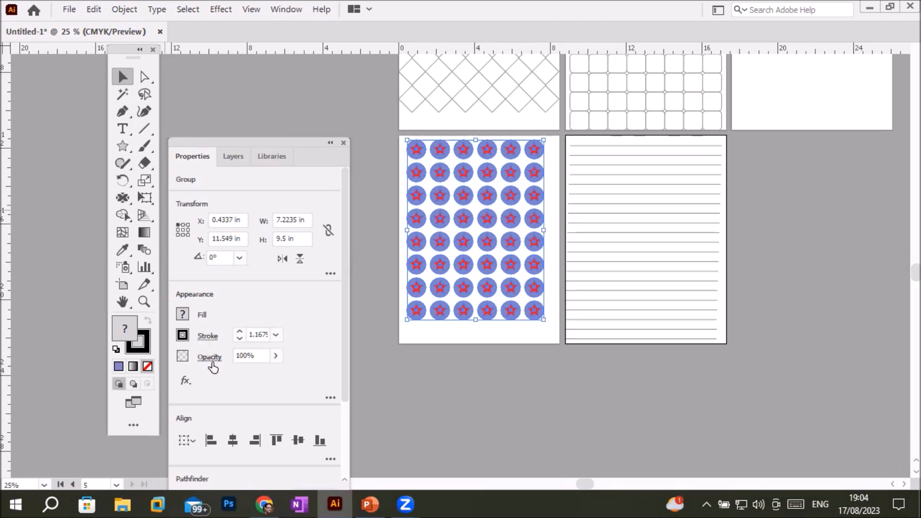
pyautogui.click(274, 355)
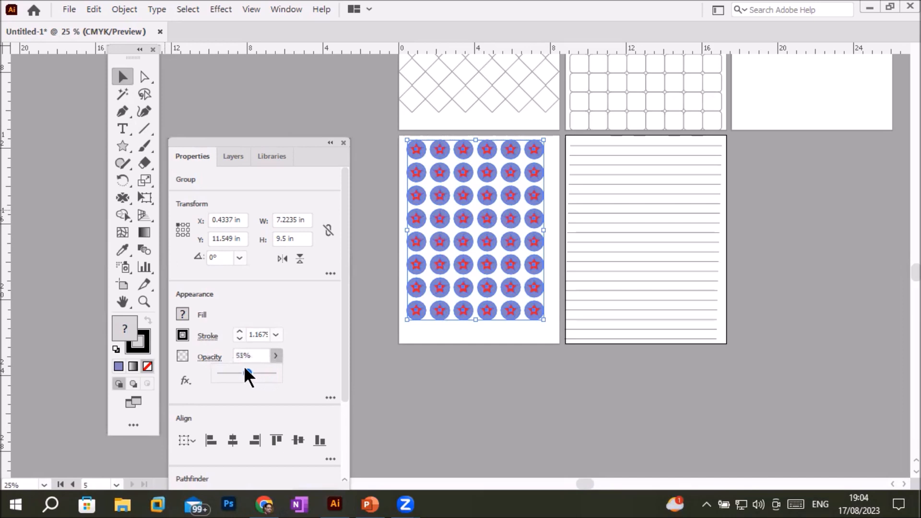
pyautogui.moveTo(244, 369); pyautogui.dragTo(245, 369)
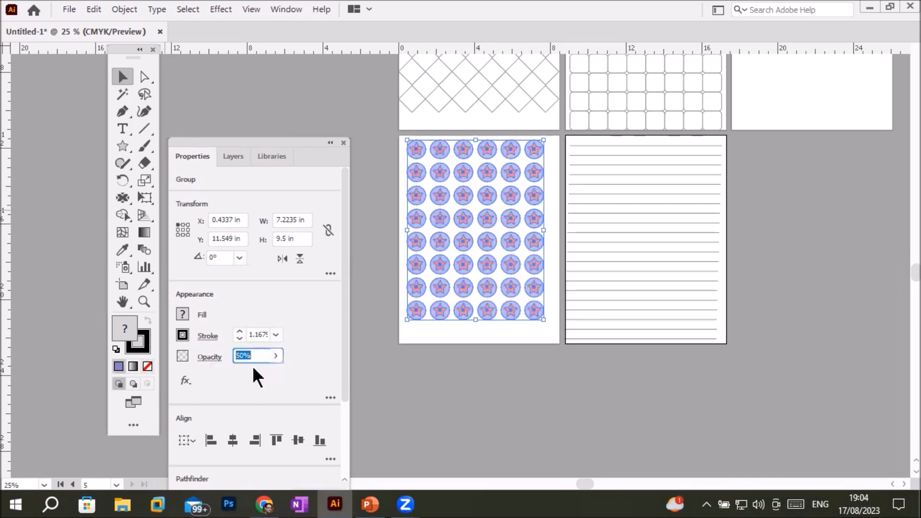
pyautogui.click(276, 356)
pyautogui.moveTo(237, 368); pyautogui.dragTo(232, 367)
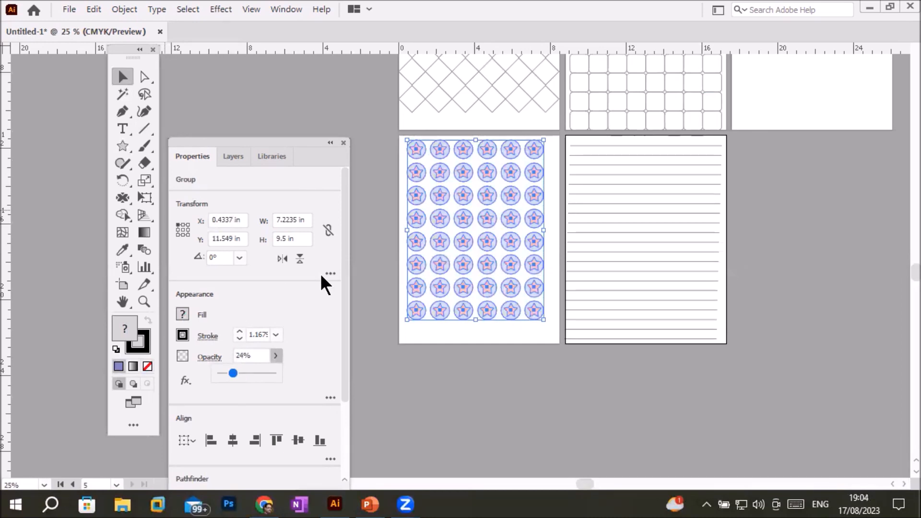
pyautogui.click(377, 213)
# Step: Move the floating Properties panel clear of the star-circle pattern on artboard 4
pyautogui.scroll(2, 492, 127)
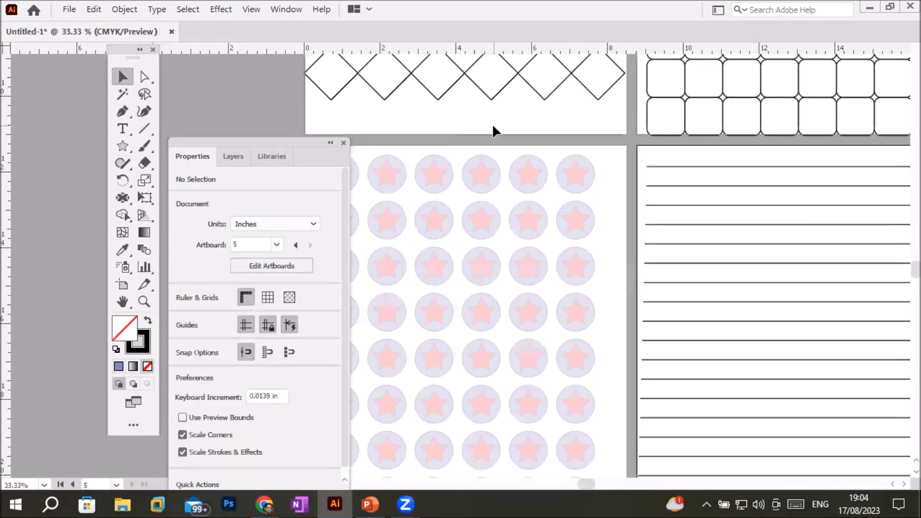
pyautogui.moveTo(228, 140); pyautogui.dragTo(120, 119)
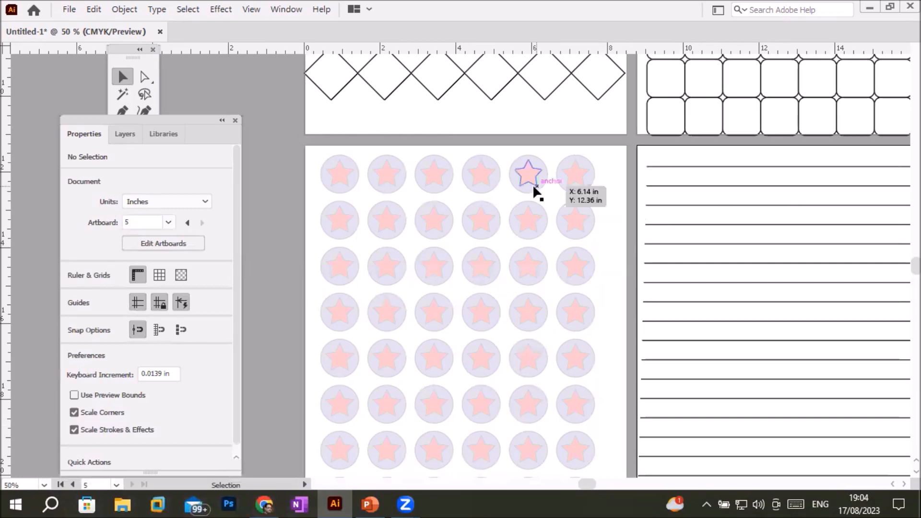
pyautogui.moveTo(494, 144); pyautogui.dragTo(489, 447)
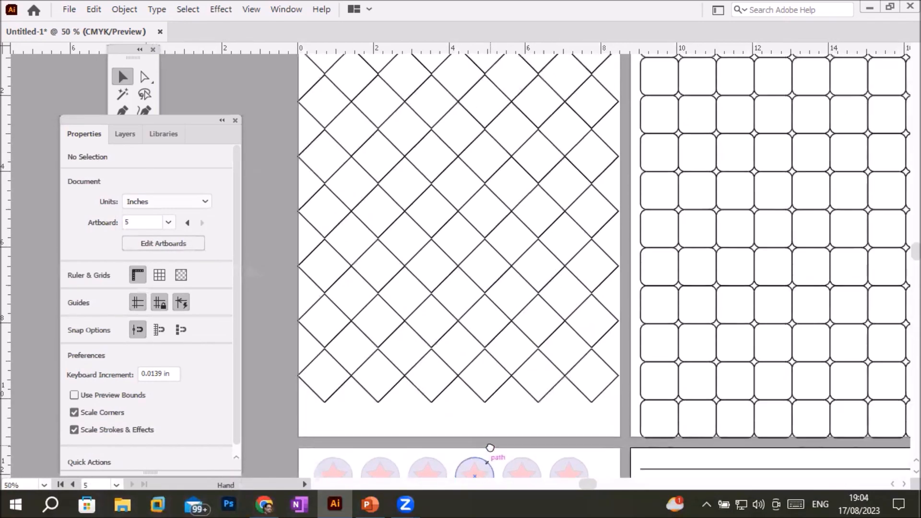
pyautogui.scroll(-1, 448, 312)
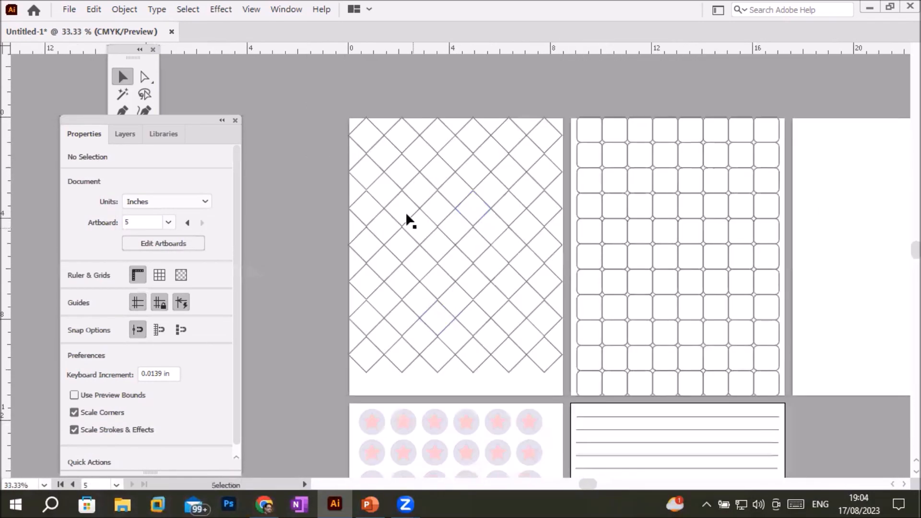
pyautogui.click(369, 135)
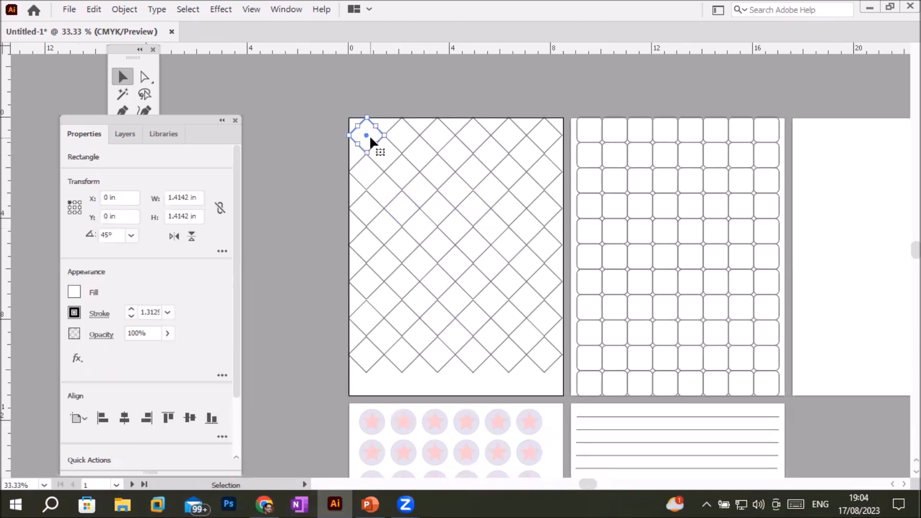
pyautogui.keyDown('shift'); pyautogui.click(404, 174); pyautogui.keyUp('shift')
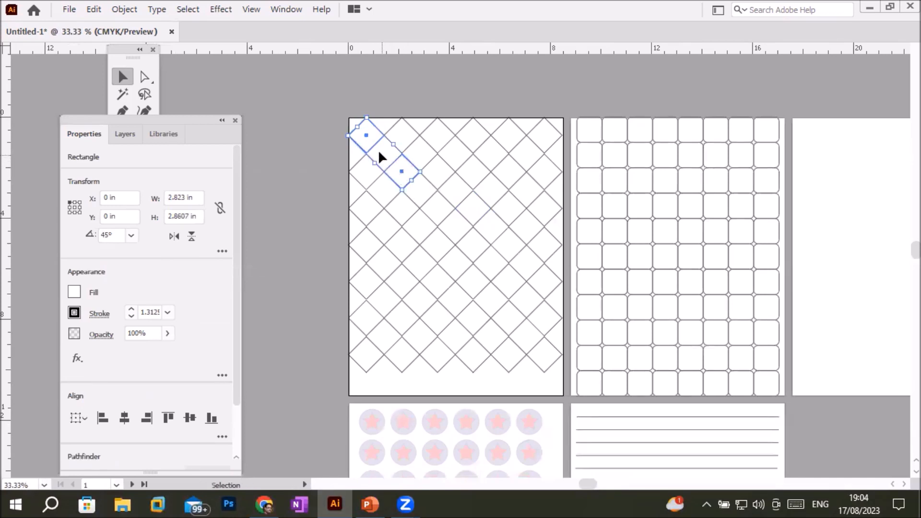
pyautogui.click(369, 138)
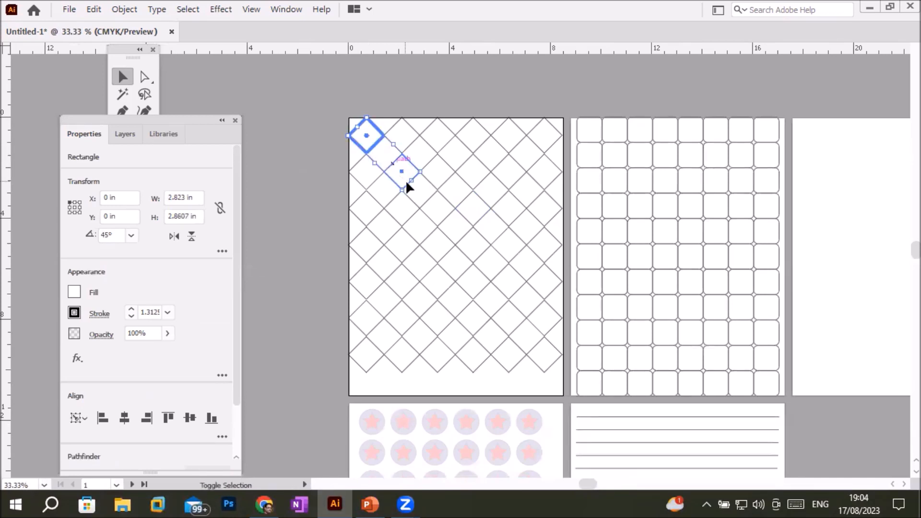
pyautogui.click(333, 132)
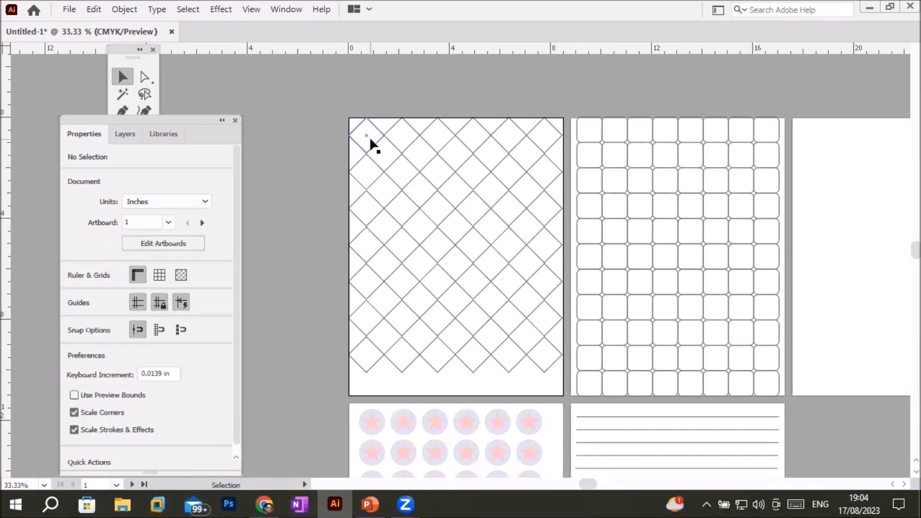
pyautogui.click(359, 367)
pyautogui.keyDown('shift'); pyautogui.click(552, 137); pyautogui.keyUp('shift')
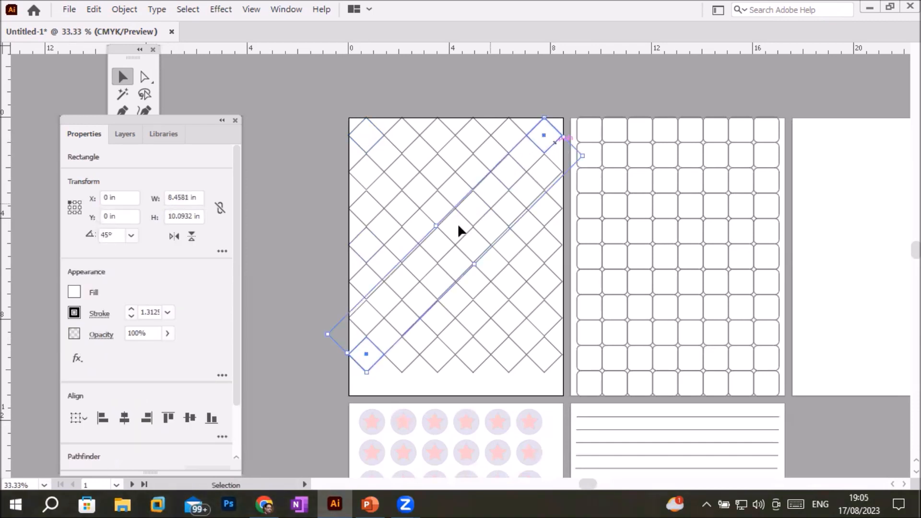
pyautogui.click(303, 371)
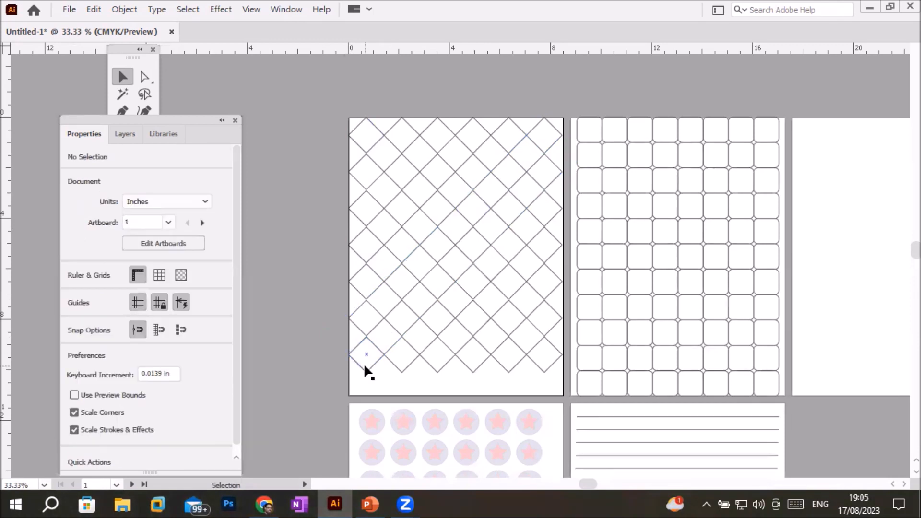
# Step: Fill the lower-left and upper-right corner diamonds of artboard 1's pattern with dark blue
pyautogui.click(363, 363)
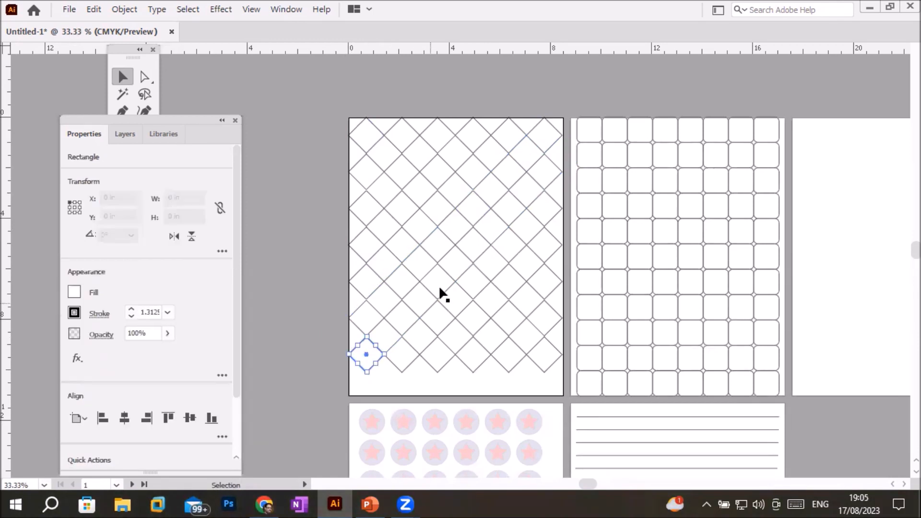
pyautogui.keyDown('shift'); pyautogui.click(556, 129); pyautogui.keyUp('shift')
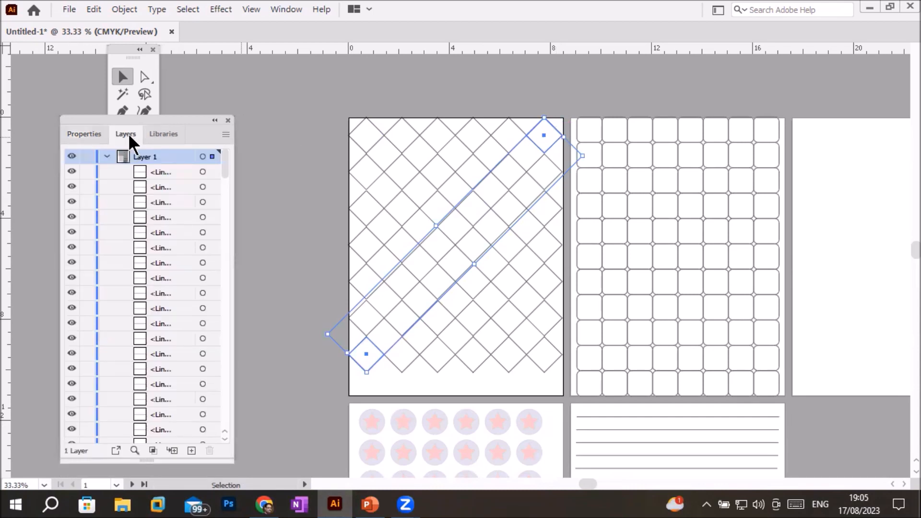
pyautogui.moveTo(227, 169); pyautogui.dragTo(235, 420)
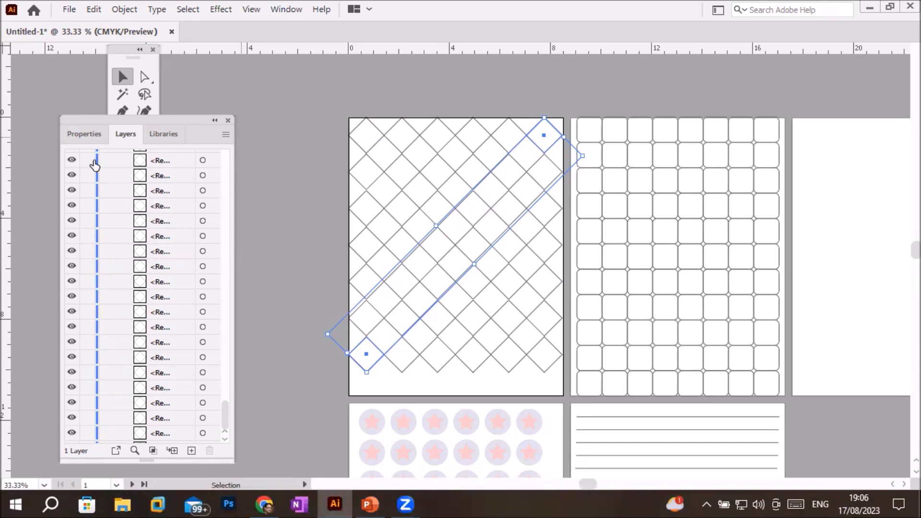
pyautogui.click(72, 134)
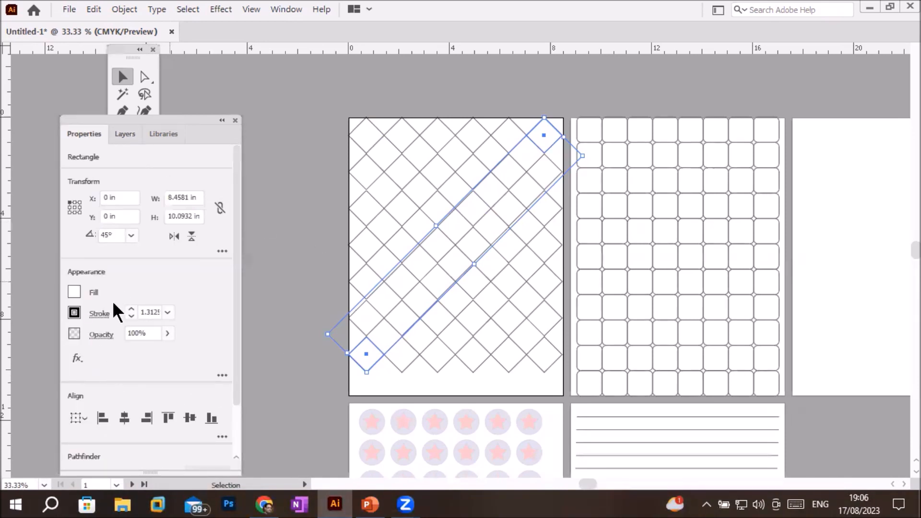
pyautogui.click(73, 292)
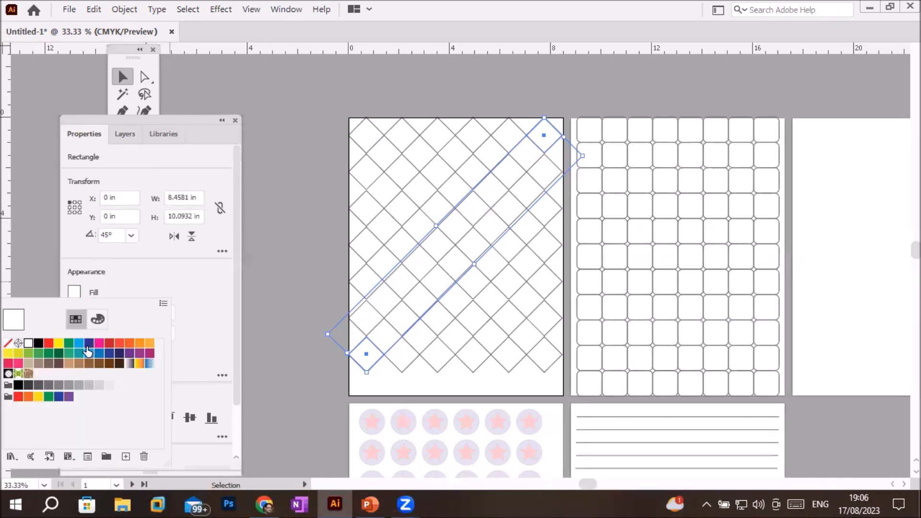
pyautogui.click(89, 351)
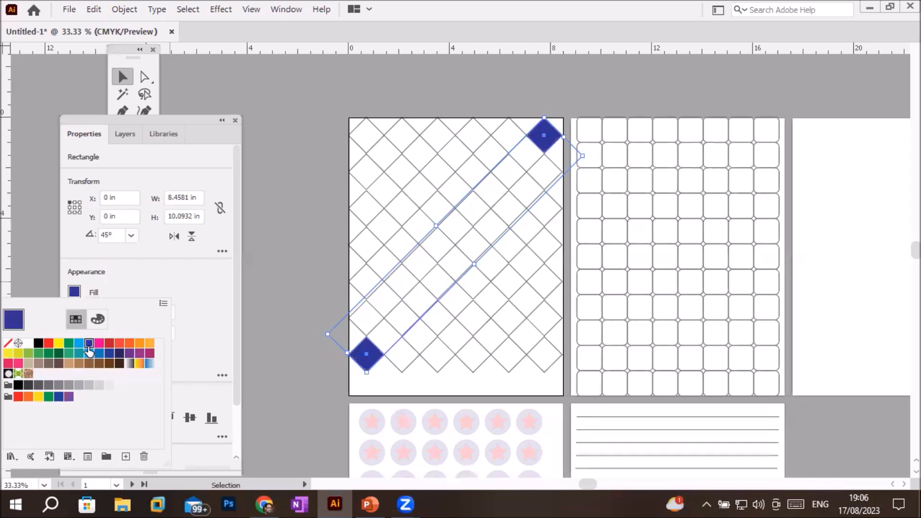
pyautogui.click(288, 278)
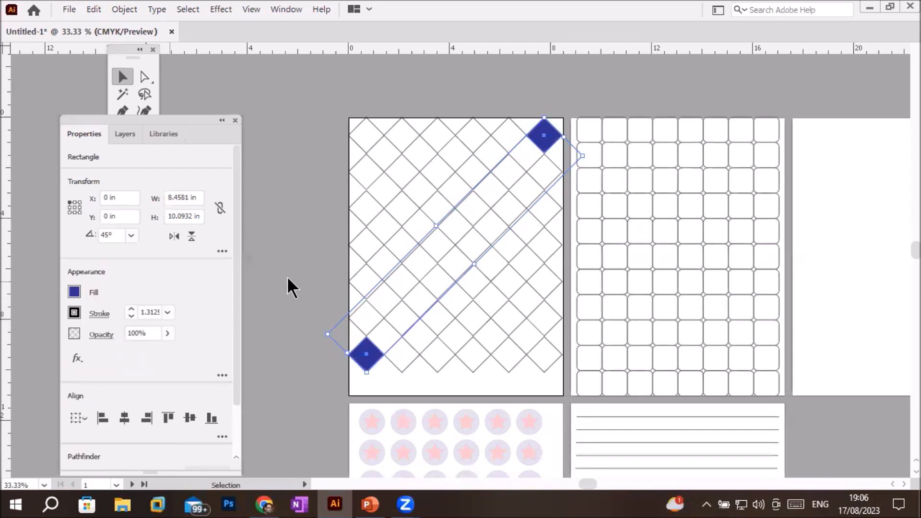
# Step: Fill the diamond above the lower-left dark blue one and the two beside and below the upper-right dark blue one with light blue
pyautogui.click(365, 320)
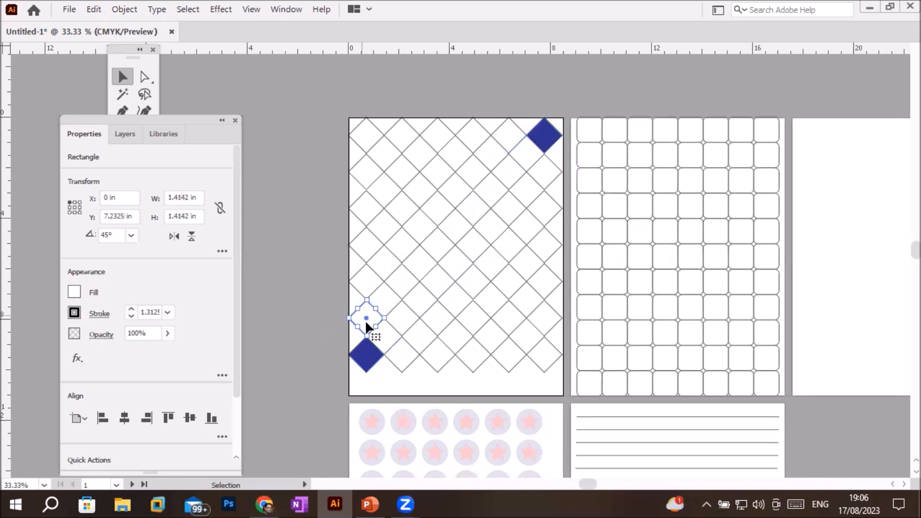
pyautogui.keyDown('shift'); pyautogui.click(394, 346); pyautogui.keyUp('shift')
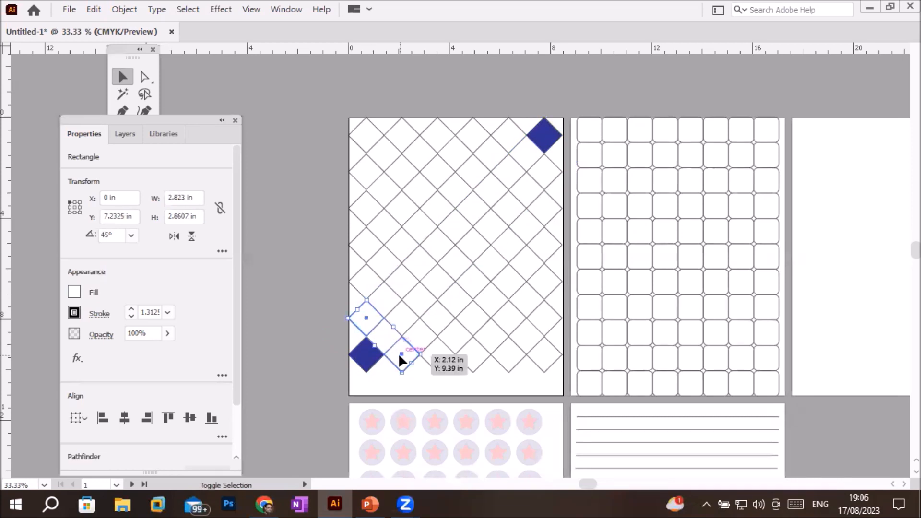
pyautogui.keyDown('shift'); pyautogui.click(404, 364); pyautogui.keyUp('shift')
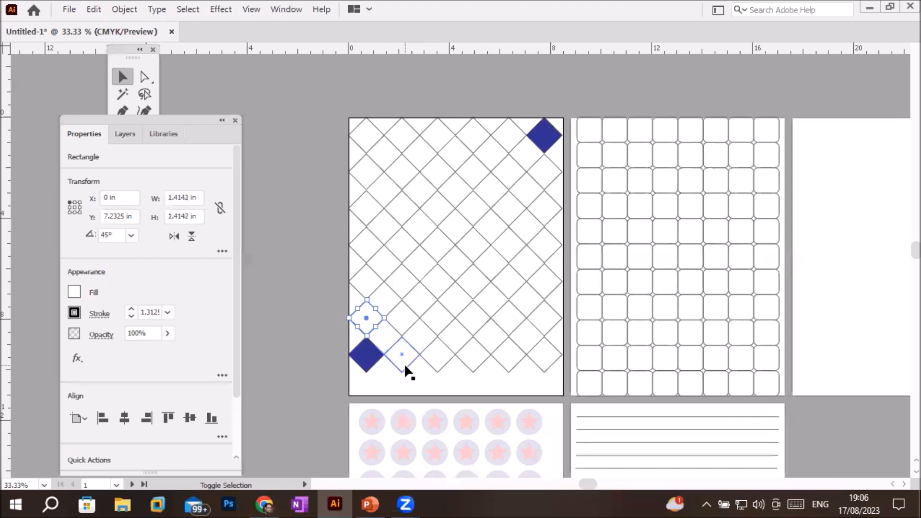
pyautogui.keyDown('shift'); pyautogui.click(504, 128); pyautogui.keyUp('shift')
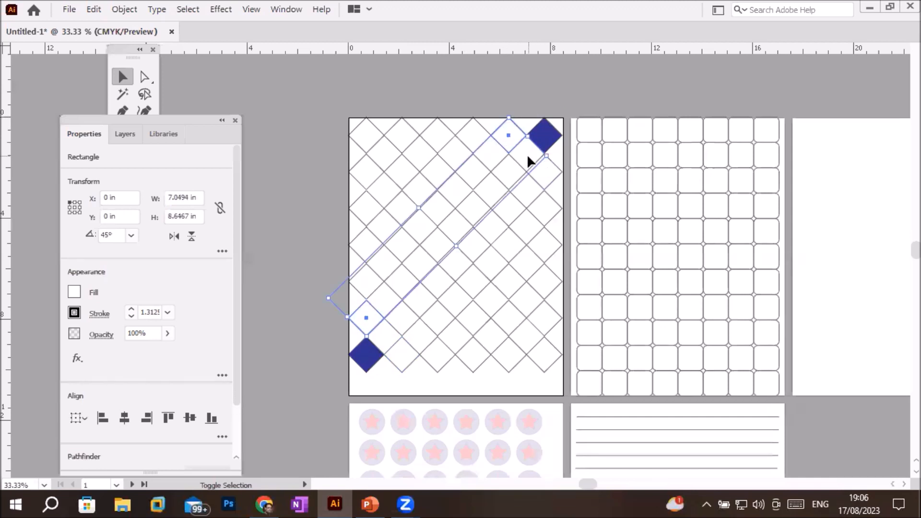
pyautogui.keyDown('shift'); pyautogui.click(532, 165); pyautogui.keyUp('shift')
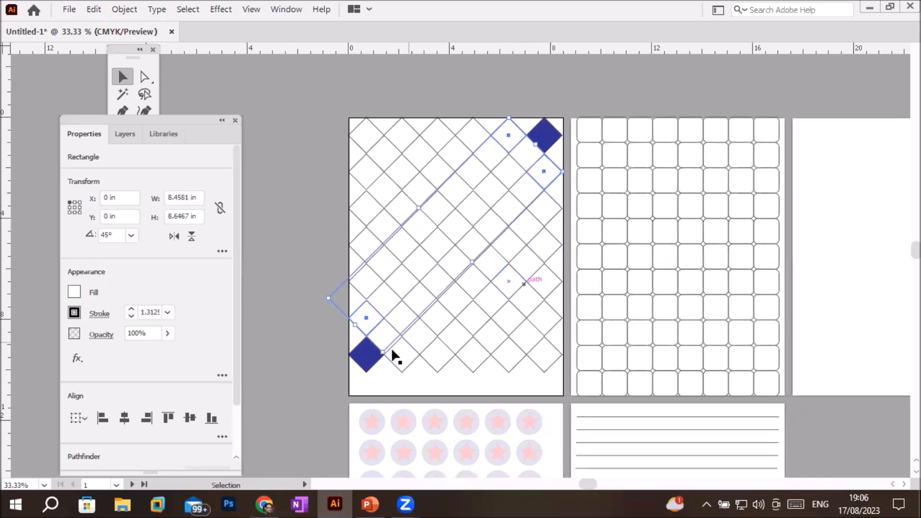
pyautogui.click(74, 292)
pyautogui.click(79, 343)
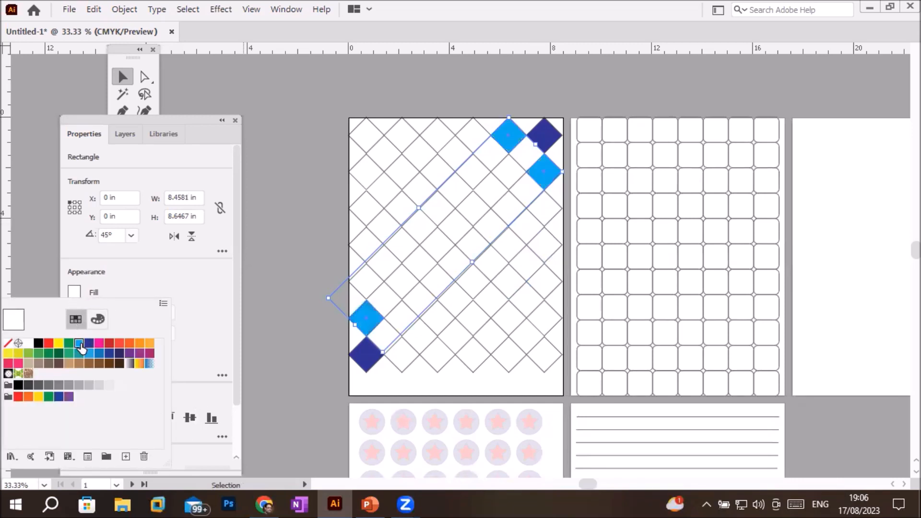
pyautogui.click(387, 338)
pyautogui.click(388, 338)
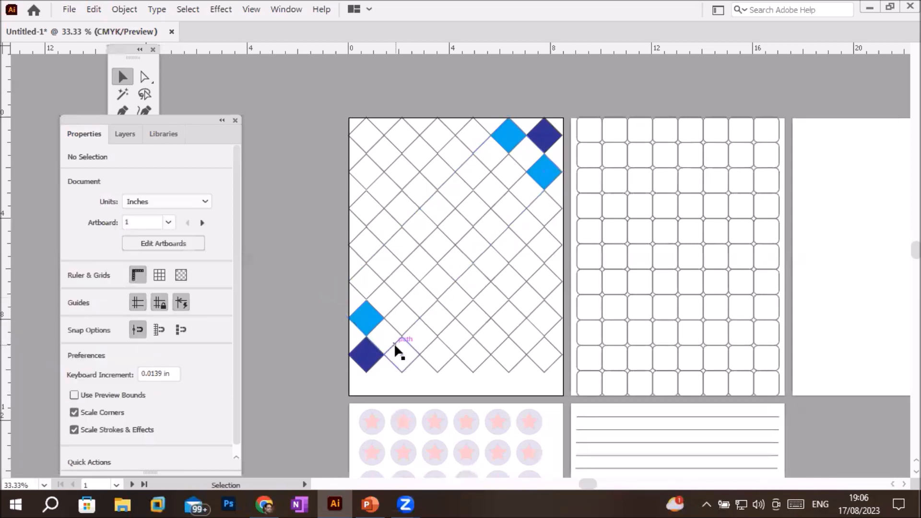
pyautogui.click(123, 134)
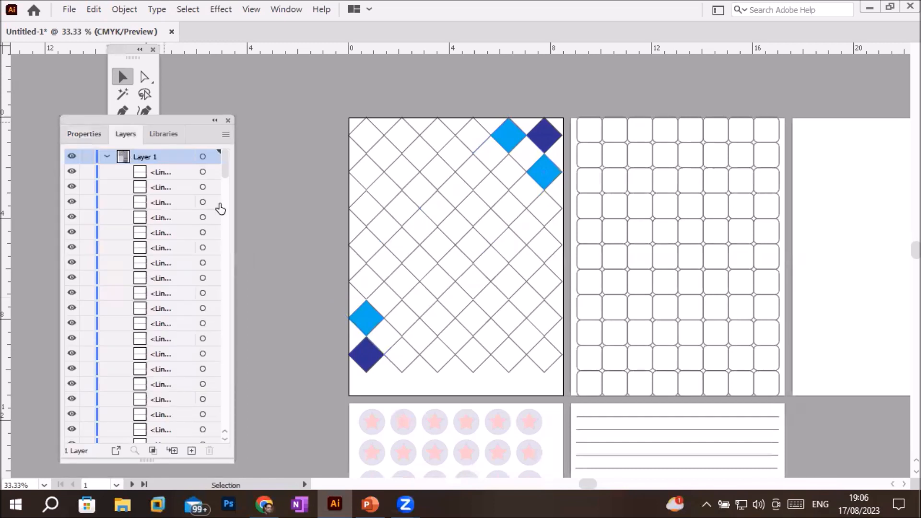
pyautogui.click(390, 345)
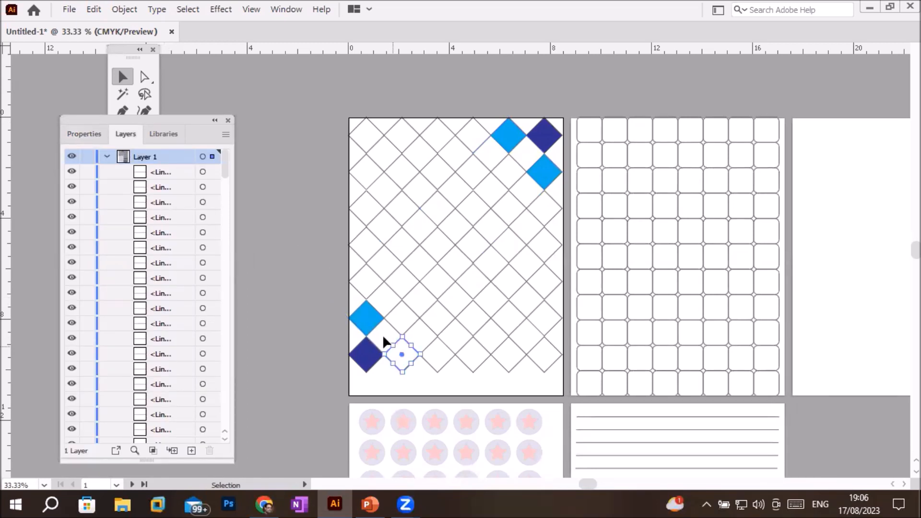
pyautogui.keyDown('shift'); pyautogui.click(383, 320); pyautogui.keyUp('shift')
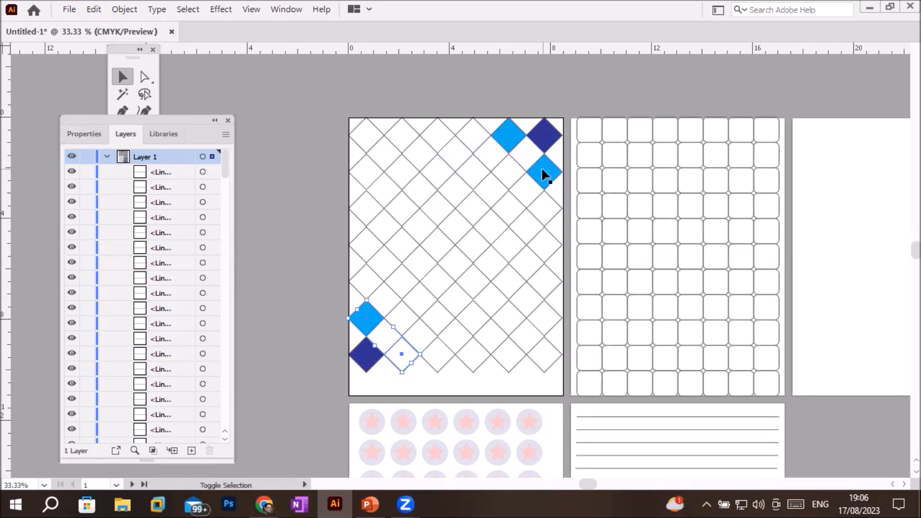
# Step: Fill all six diamonds in the top row of artboard 1's pattern with light blue
pyautogui.click(365, 135)
pyautogui.keyDown('shift'); pyautogui.click(407, 136); pyautogui.keyUp('shift')
pyautogui.keyDown('shift'); pyautogui.click(439, 134); pyautogui.keyUp('shift')
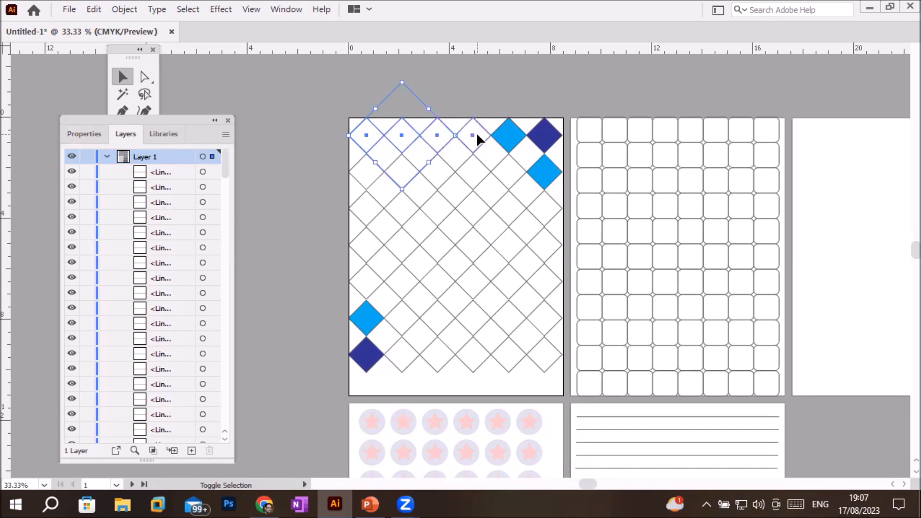
pyautogui.keyDown('shift'); pyautogui.click(475, 134); pyautogui.keyUp('shift')
pyautogui.keyDown('shift'); pyautogui.click(522, 136); pyautogui.keyUp('shift')
pyautogui.keyDown('shift'); pyautogui.click(549, 138); pyautogui.keyUp('shift')
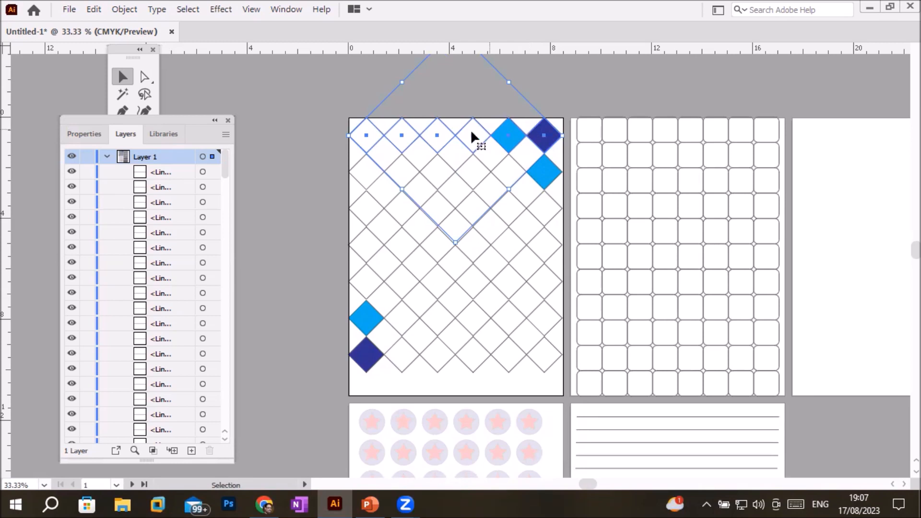
pyautogui.click(94, 133)
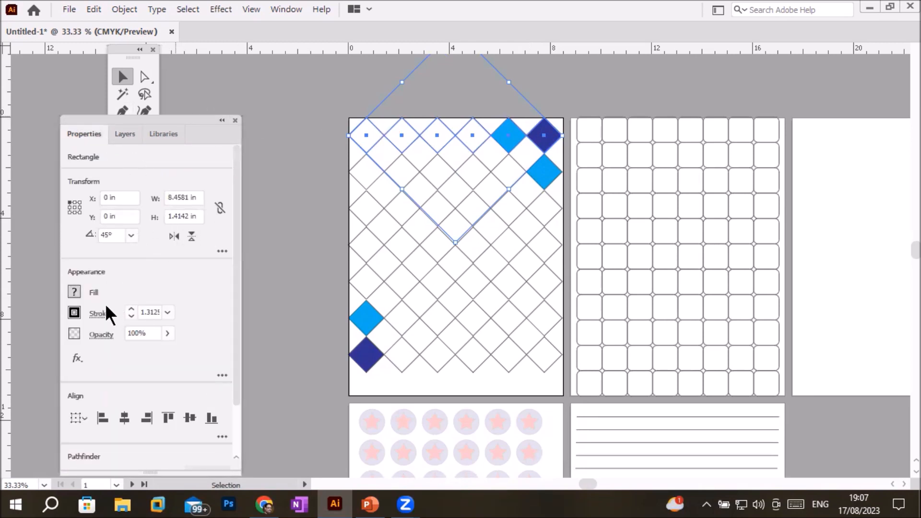
pyautogui.click(72, 293)
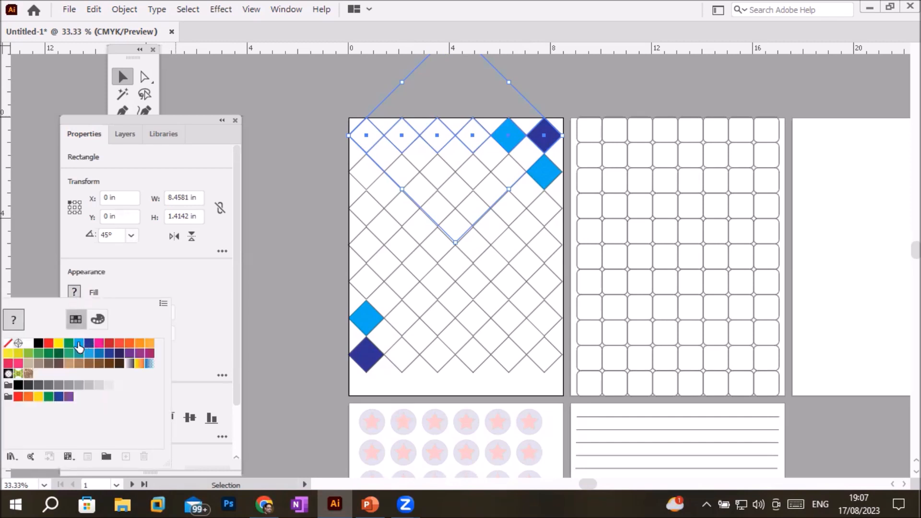
pyautogui.click(80, 343)
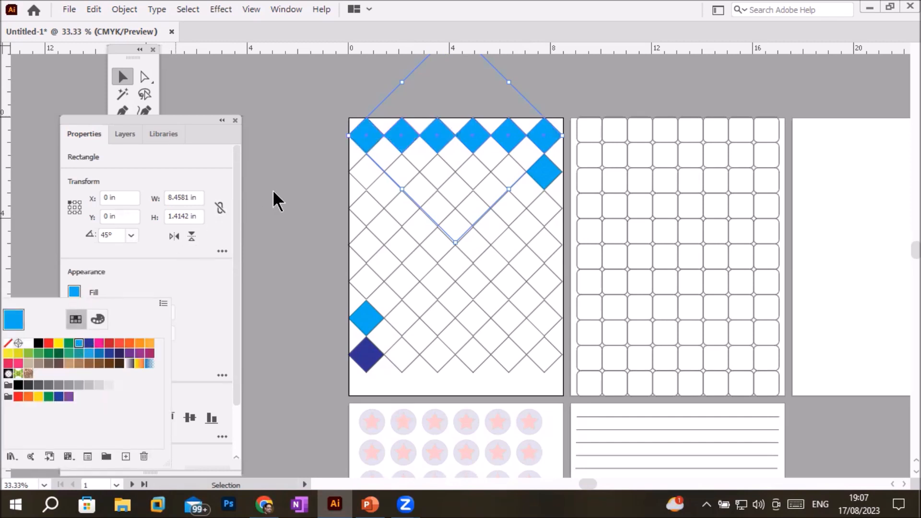
# Step: Fill all six diamonds in the second row of artboard 1's pattern with green
pyautogui.click(364, 172)
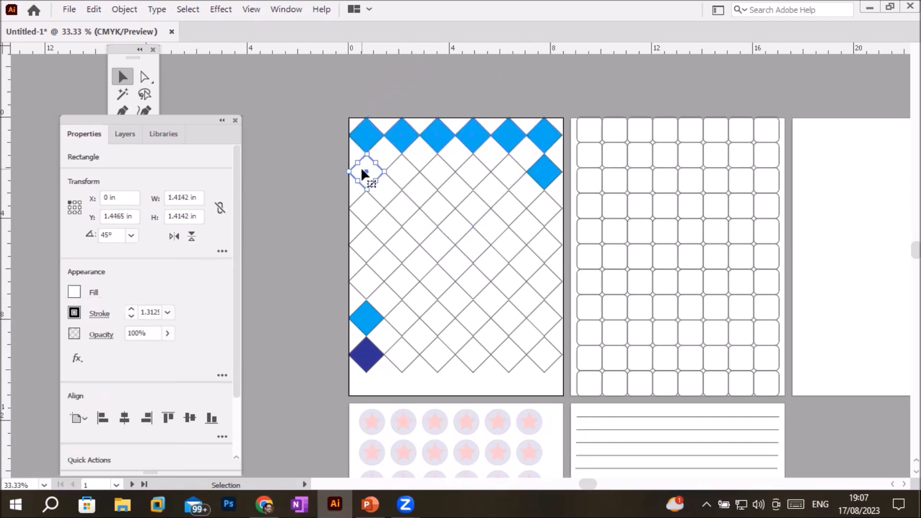
pyautogui.keyDown('shift'); pyautogui.click(404, 172); pyautogui.keyUp('shift')
pyautogui.keyDown('shift'); pyautogui.click(439, 172); pyautogui.keyUp('shift')
pyautogui.keyDown('shift'); pyautogui.click(472, 173); pyautogui.keyUp('shift')
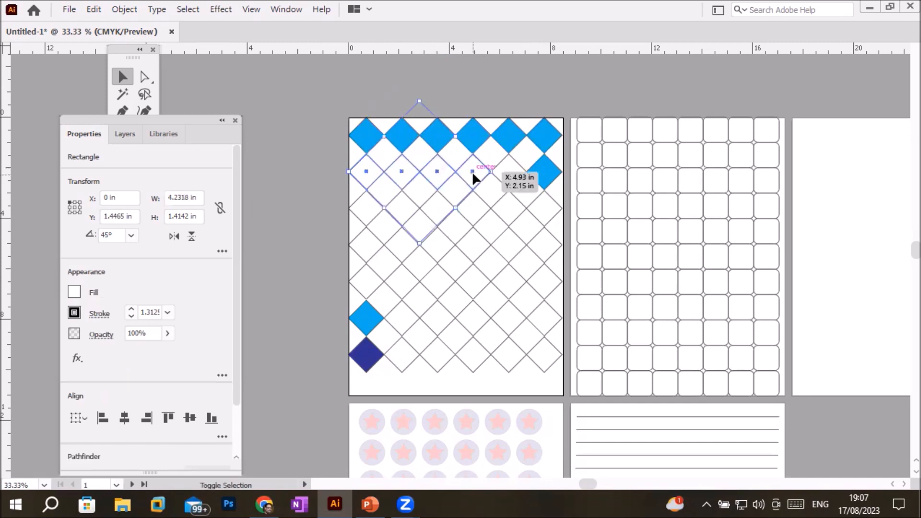
pyautogui.keyDown('shift'); pyautogui.click(510, 170); pyautogui.keyUp('shift')
pyautogui.keyDown('shift'); pyautogui.click(552, 178); pyautogui.keyUp('shift')
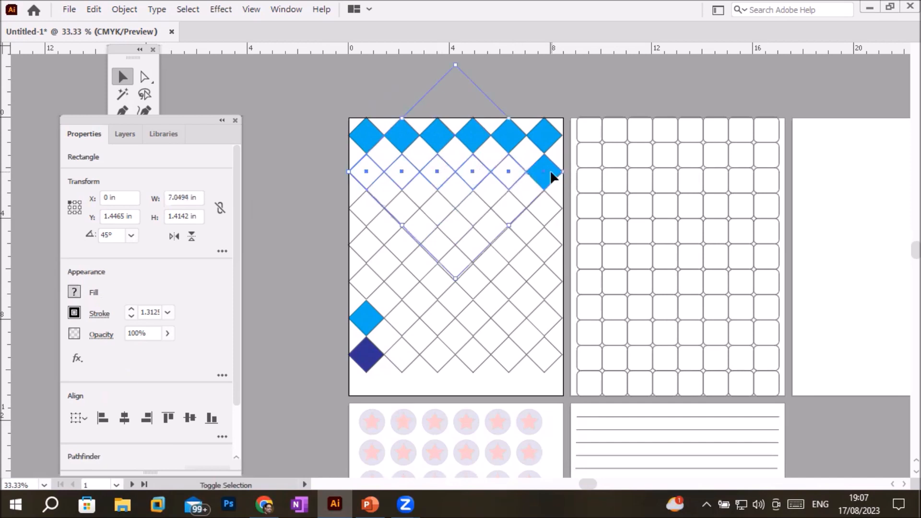
pyautogui.click(73, 292)
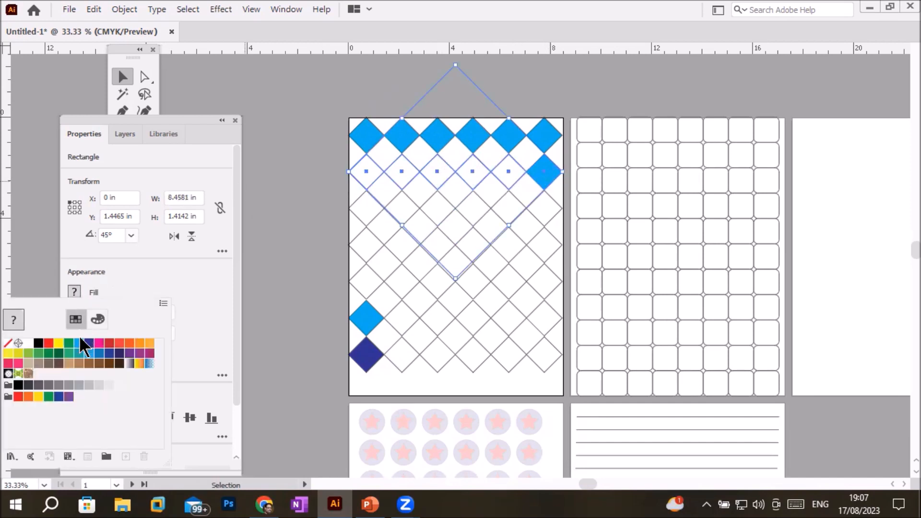
pyautogui.click(68, 343)
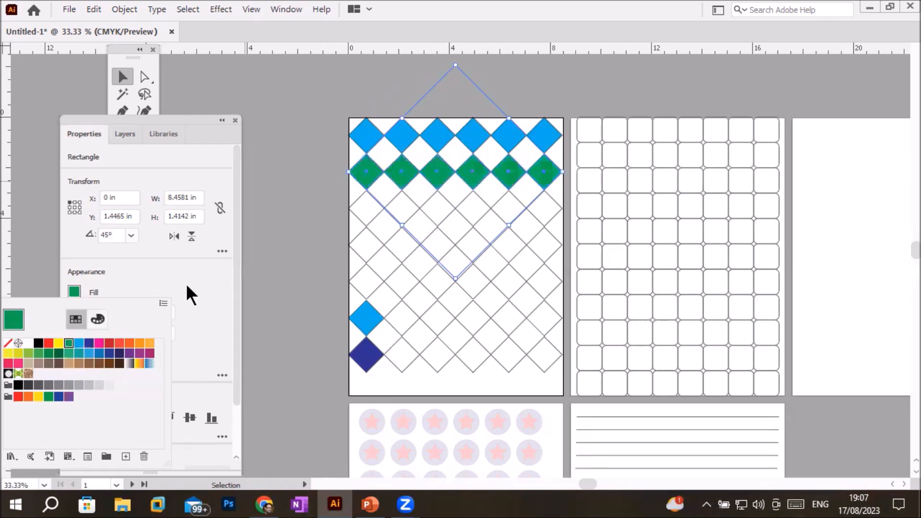
# Step: Fill all six diamonds in the third row of artboard 1's pattern with dark blue
pyautogui.click(356, 213)
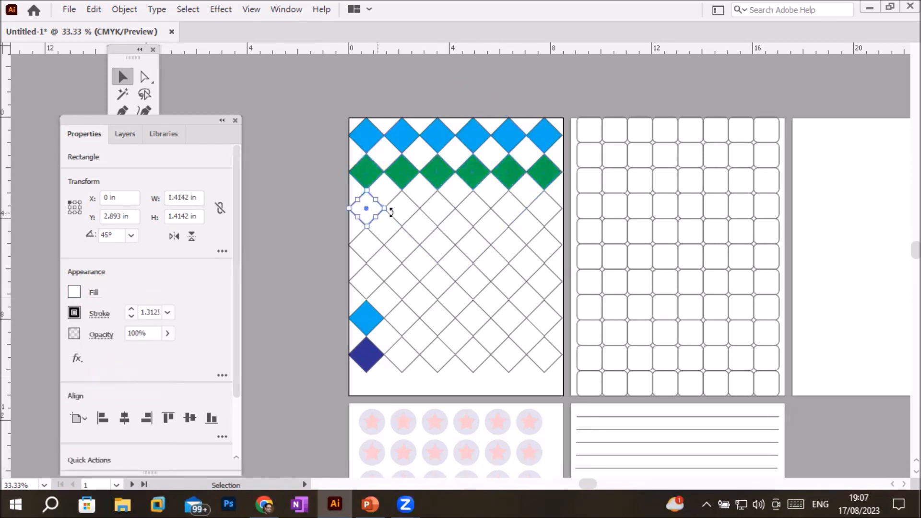
pyautogui.keyDown('shift'); pyautogui.click(408, 211); pyautogui.keyUp('shift')
pyautogui.keyDown('shift'); pyautogui.click(443, 212); pyautogui.keyUp('shift')
pyautogui.keyDown('shift'); pyautogui.click(469, 212); pyautogui.keyUp('shift')
pyautogui.keyDown('shift'); pyautogui.click(504, 213); pyautogui.keyUp('shift')
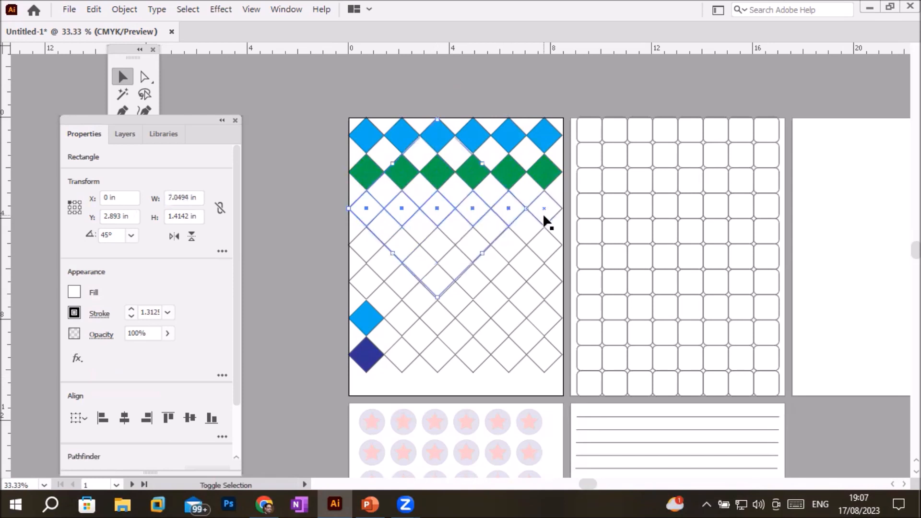
pyautogui.keyDown('shift'); pyautogui.click(544, 214); pyautogui.keyUp('shift')
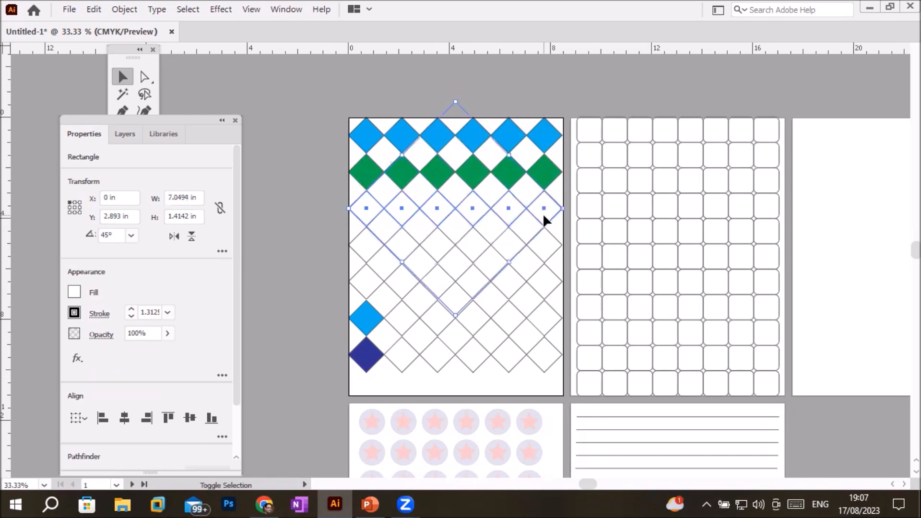
pyautogui.click(75, 290)
pyautogui.click(88, 344)
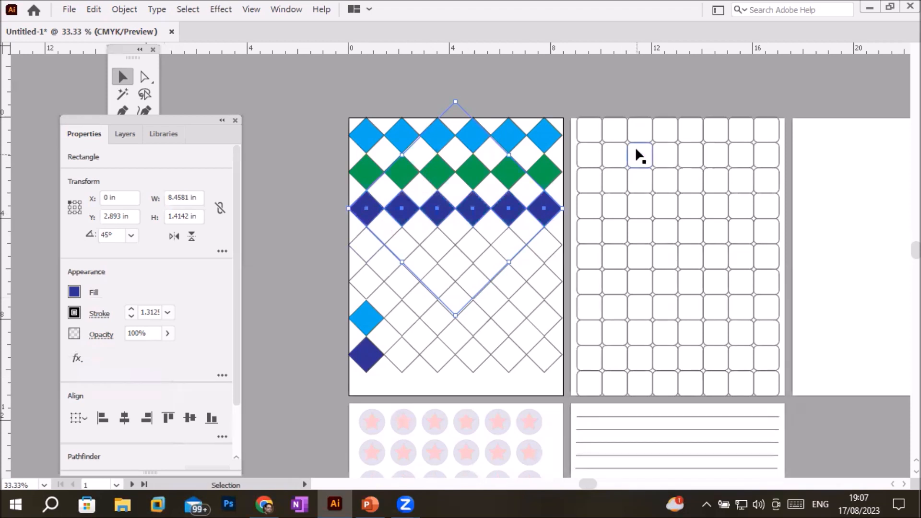
# Step: Fill a zigzag of artboard 2 squares with CMYK Blue, from the top-left corner via the eighth row's right end and bottom row to the seventh row's left end
pyautogui.click(589, 139)
pyautogui.keyDown('shift'); pyautogui.click(620, 161); pyautogui.keyUp('shift')
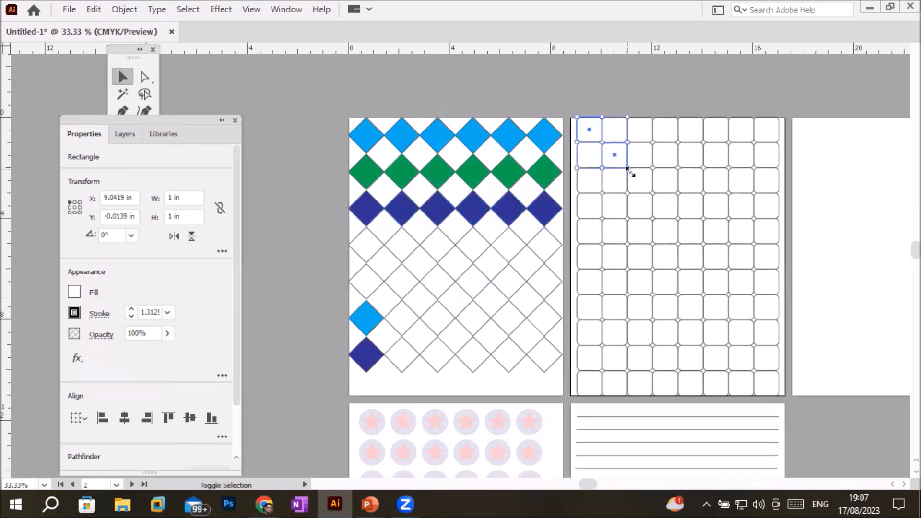
pyautogui.keyDown('shift'); pyautogui.click(644, 187); pyautogui.keyUp('shift')
pyautogui.keyDown('shift'); pyautogui.click(667, 210); pyautogui.keyUp('shift')
pyautogui.keyDown('shift'); pyautogui.click(690, 235); pyautogui.keyUp('shift')
pyautogui.keyDown('shift'); pyautogui.click(716, 257); pyautogui.keyUp('shift')
pyautogui.keyDown('shift'); pyautogui.click(740, 278); pyautogui.keyUp('shift')
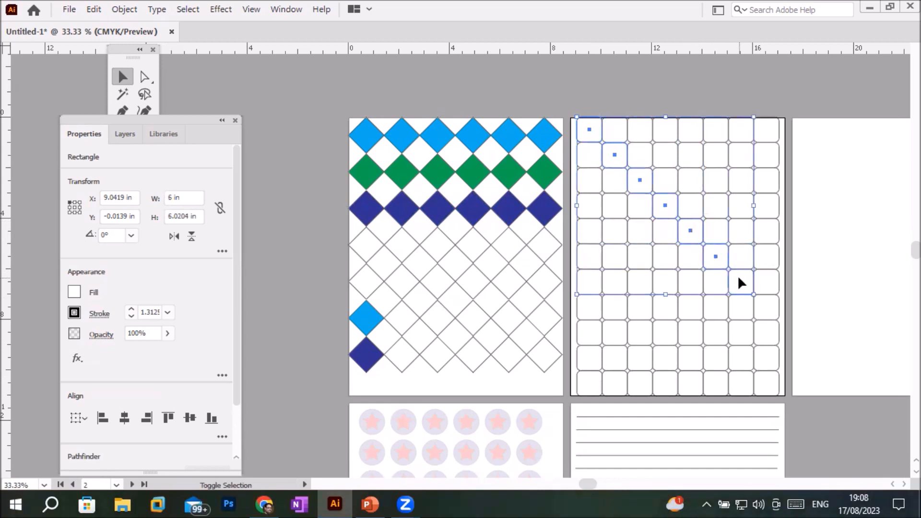
pyautogui.keyDown('shift'); pyautogui.click(760, 311); pyautogui.keyUp('shift')
pyautogui.keyDown('shift'); pyautogui.click(734, 336); pyautogui.keyUp('shift')
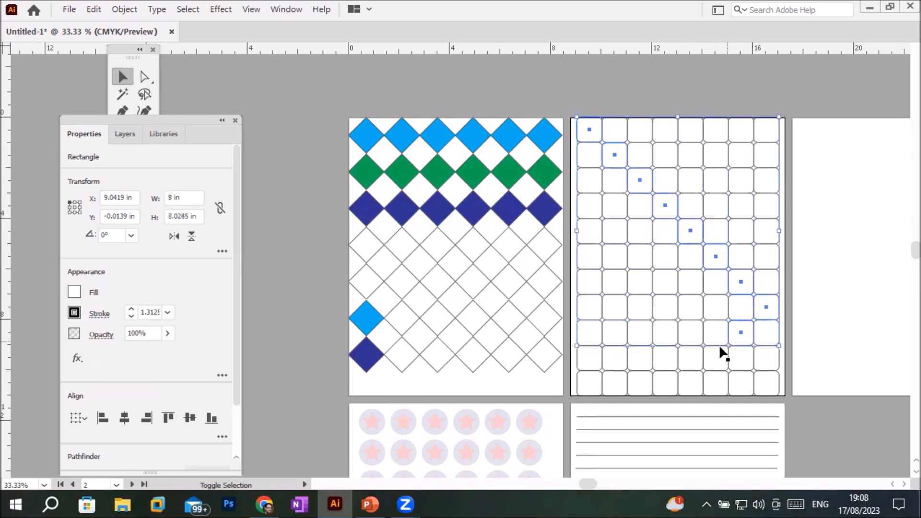
pyautogui.keyDown('shift'); pyautogui.click(710, 356); pyautogui.keyUp('shift')
pyautogui.keyDown('shift'); pyautogui.click(689, 384); pyautogui.keyUp('shift')
pyautogui.keyDown('shift'); pyautogui.click(664, 356); pyautogui.keyUp('shift')
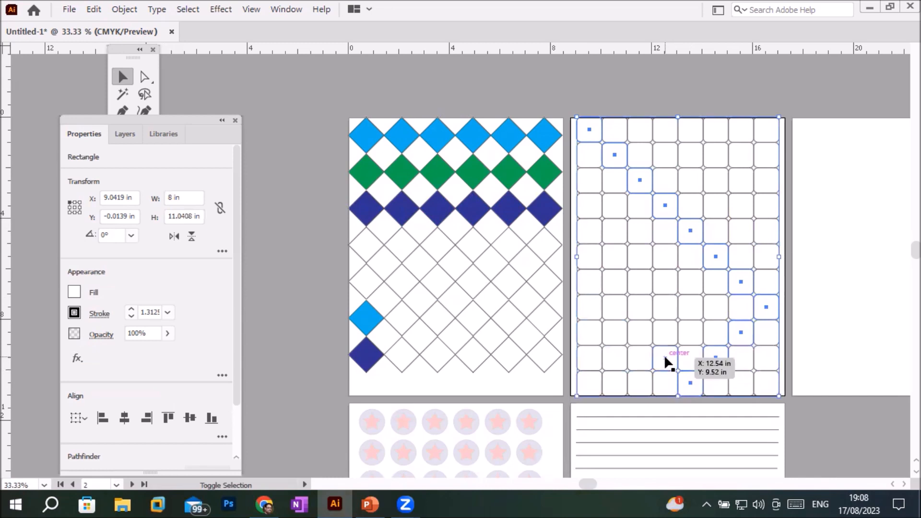
pyautogui.keyDown('shift'); pyautogui.click(646, 333); pyautogui.keyUp('shift')
pyautogui.keyDown('shift'); pyautogui.click(606, 304); pyautogui.keyUp('shift')
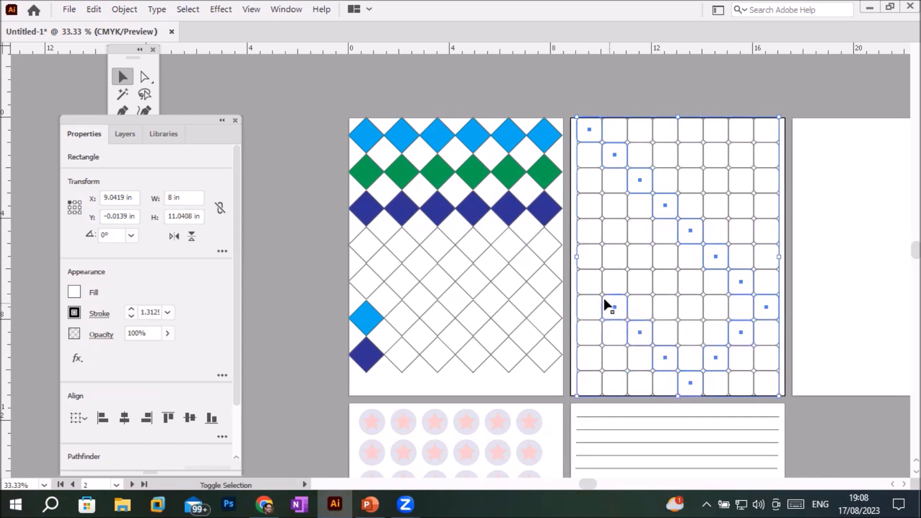
pyautogui.keyDown('shift'); pyautogui.click(583, 282); pyautogui.keyUp('shift')
pyautogui.click(74, 292)
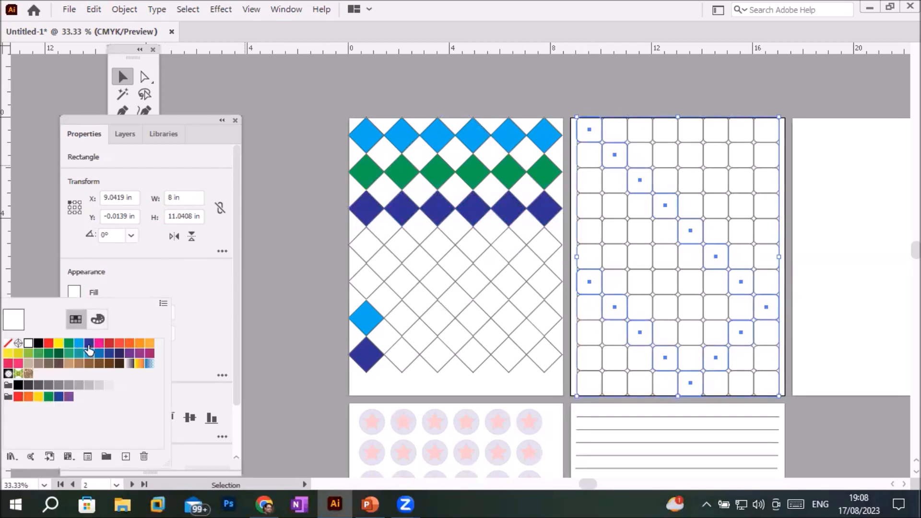
pyautogui.click(89, 343)
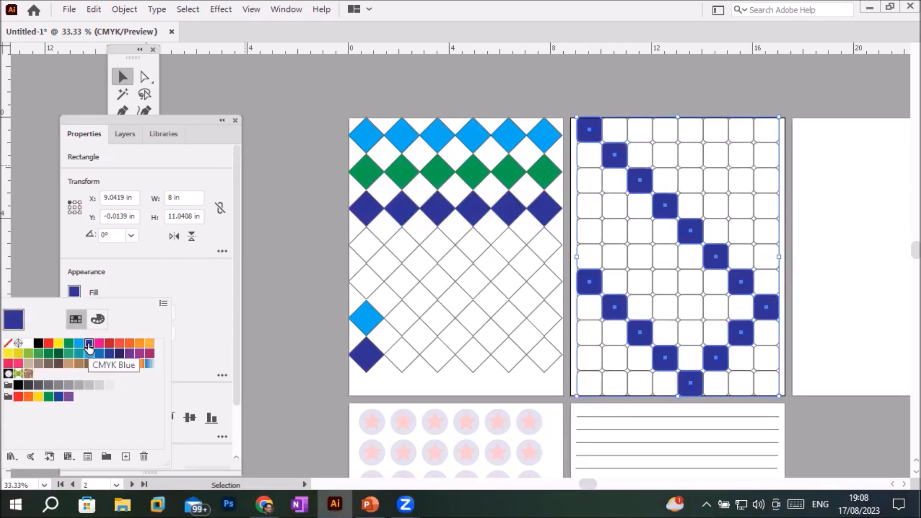
# Step: Fill the white squares of artboard 2's zigzag from the bottom-left corner via the fourth row's right end to the top row's fifth square with pink
pyautogui.click(582, 386)
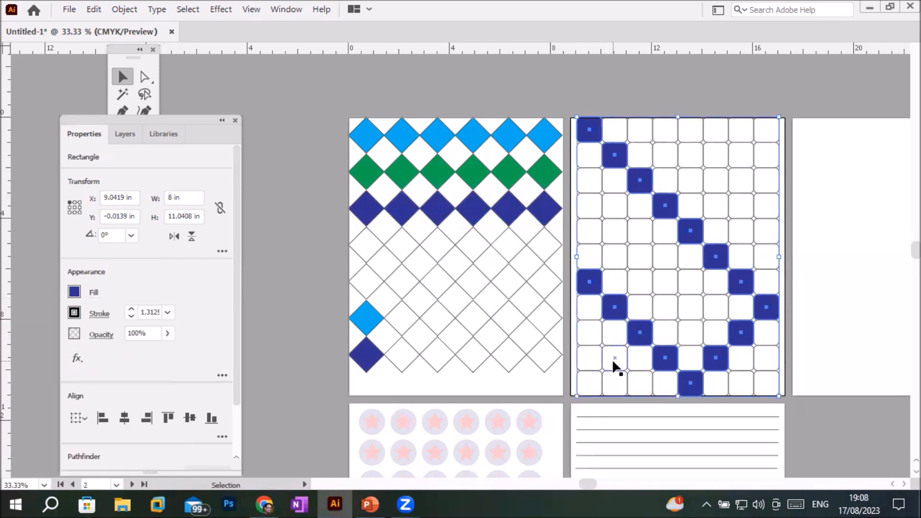
pyautogui.click(590, 387)
pyautogui.keyDown('shift'); pyautogui.click(615, 362); pyautogui.keyUp('shift')
pyautogui.keyDown('shift'); pyautogui.click(659, 310); pyautogui.keyUp('shift')
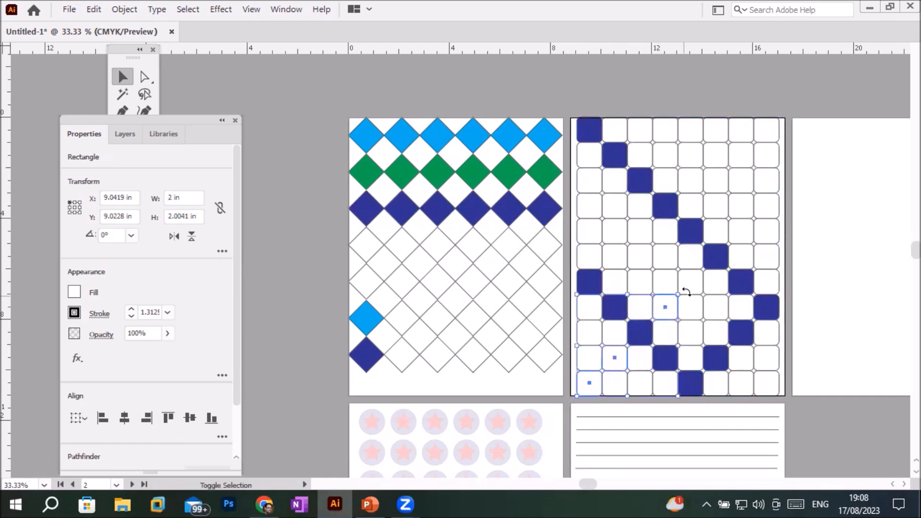
pyautogui.keyDown('shift'); pyautogui.click(689, 282); pyautogui.keyUp('shift')
pyautogui.keyDown('shift'); pyautogui.click(745, 228); pyautogui.keyUp('shift')
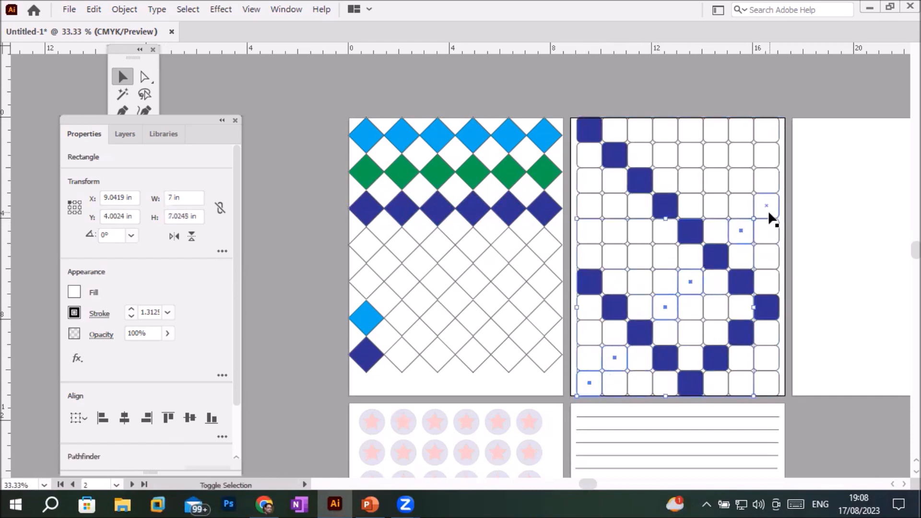
pyautogui.keyDown('shift'); pyautogui.click(769, 207); pyautogui.keyUp('shift')
pyautogui.keyDown('shift'); pyautogui.click(736, 179); pyautogui.keyUp('shift')
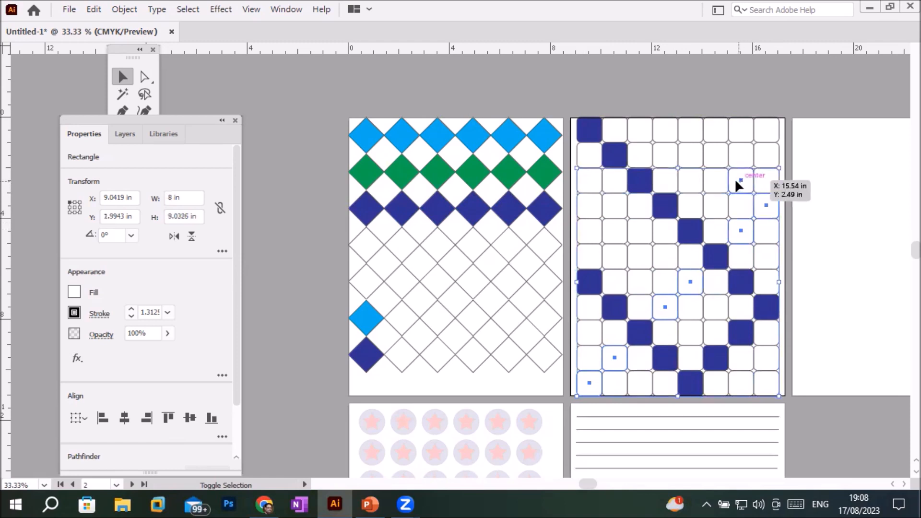
pyautogui.keyDown('shift'); pyautogui.click(712, 159); pyautogui.keyUp('shift')
pyautogui.keyDown('shift'); pyautogui.click(692, 123); pyautogui.keyUp('shift')
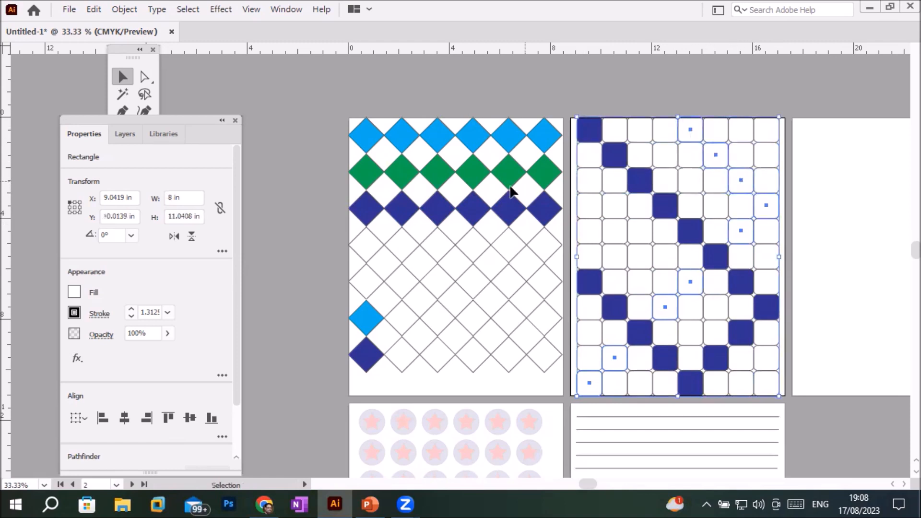
pyautogui.click(74, 292)
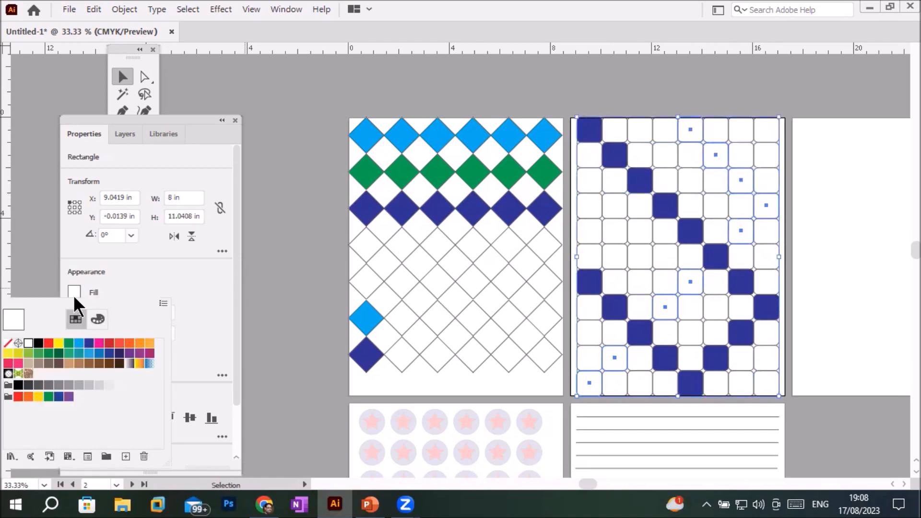
pyautogui.click(99, 344)
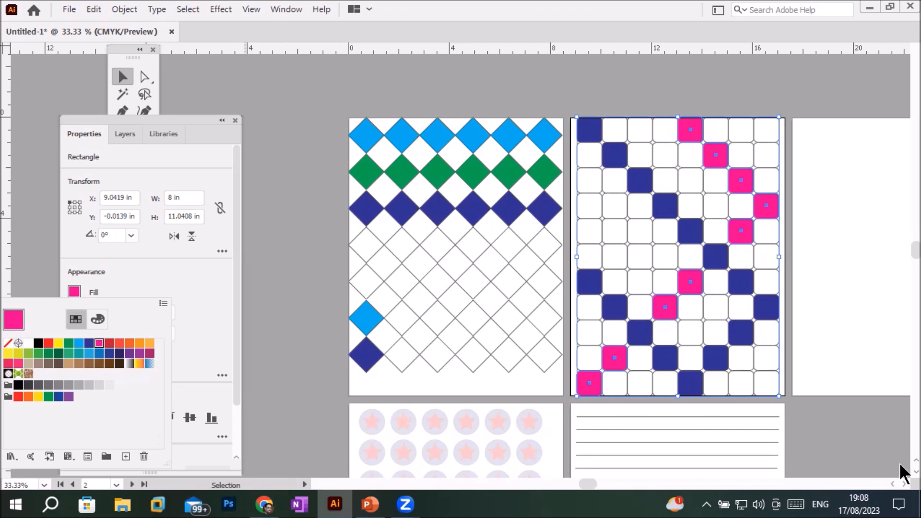
# Step: Lower the opacity of the whole diamond pattern on artboard 1 to 18% and deselect it
pyautogui.click(298, 82)
pyautogui.moveTo(328, 96); pyautogui.dragTo(564, 399)
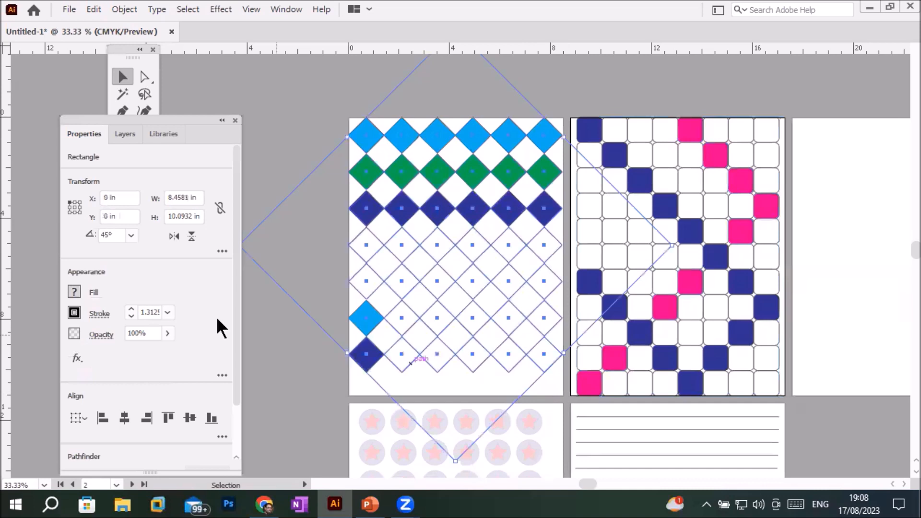
pyautogui.click(168, 333)
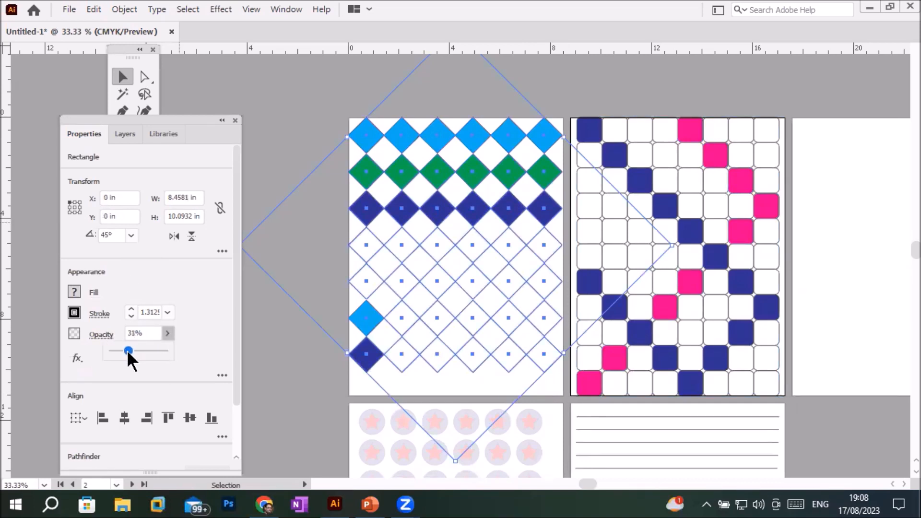
pyautogui.moveTo(128, 352); pyautogui.dragTo(128, 353)
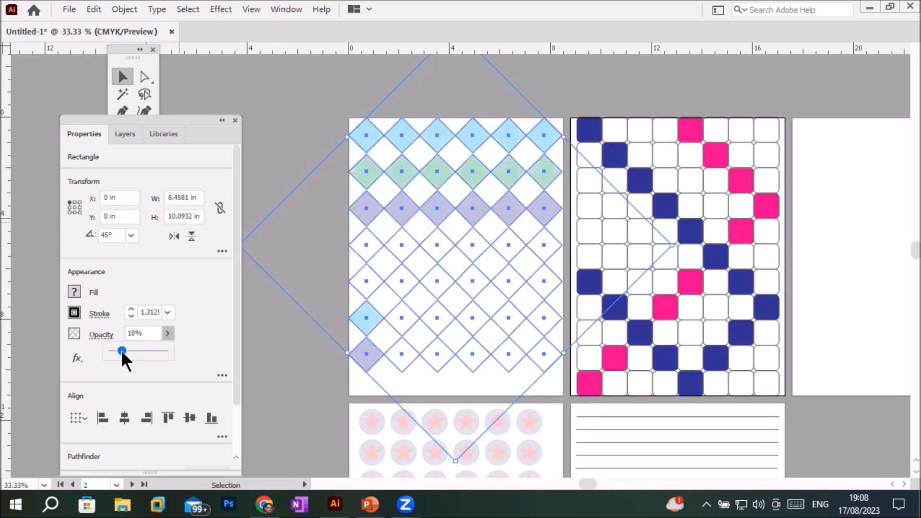
pyautogui.click(278, 288)
pyautogui.click(283, 365)
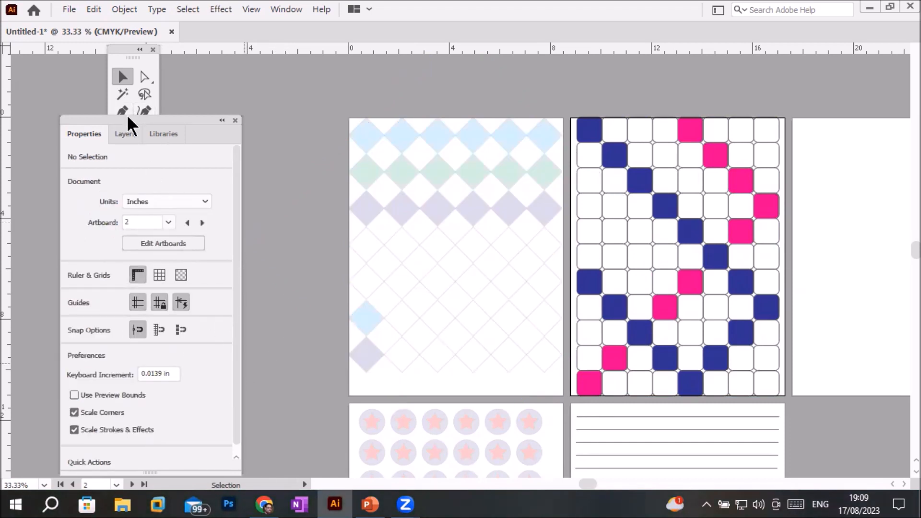
# Step: Add a point-text line reading "This is pattern" on the canvas beside artboard 1
pyautogui.moveTo(127, 116); pyautogui.dragTo(195, 259)
pyautogui.click(123, 129)
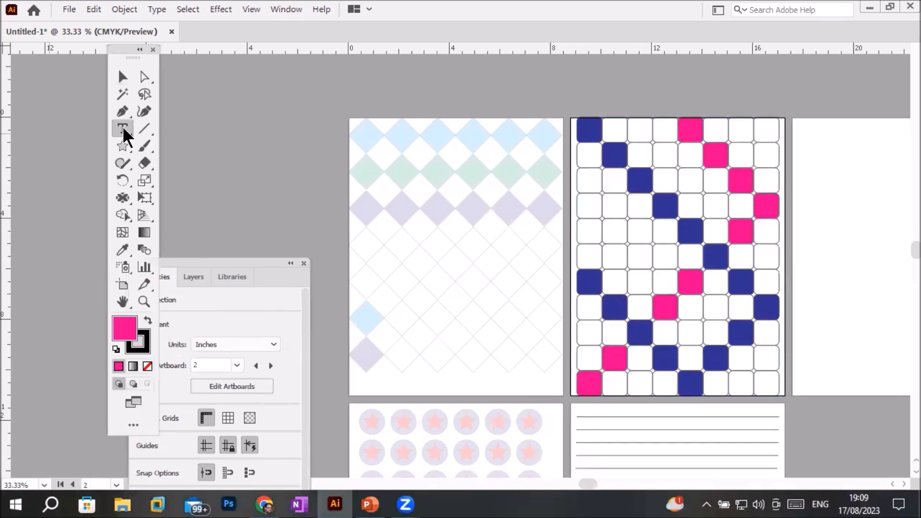
pyautogui.click(314, 153)
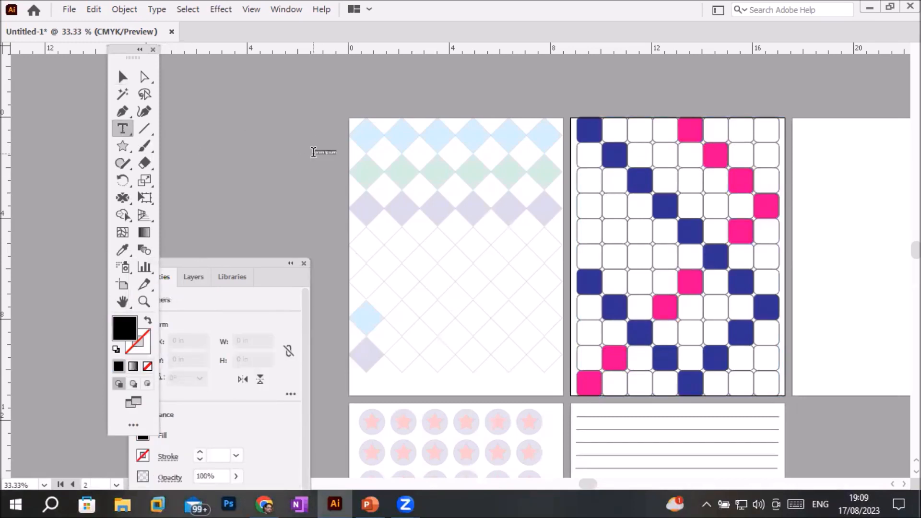
pyautogui.press('BackSpace')
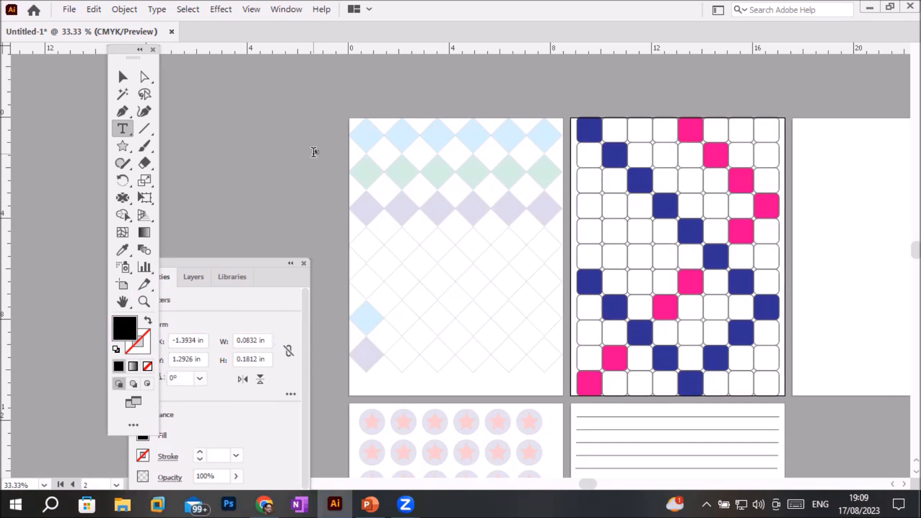
pyautogui.write('This is pattern')
# Step: Enlarge the text line to about 7.43 in wide and place it over the upper diamond rows of artboard 1
pyautogui.click(123, 76)
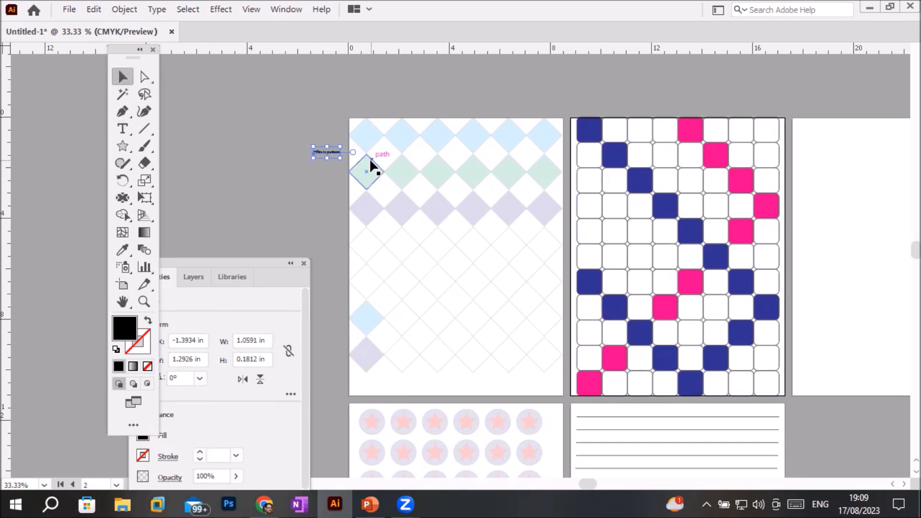
pyautogui.moveTo(341, 159); pyautogui.dragTo(500, 261)
pyautogui.moveTo(444, 177); pyautogui.dragTo(502, 171)
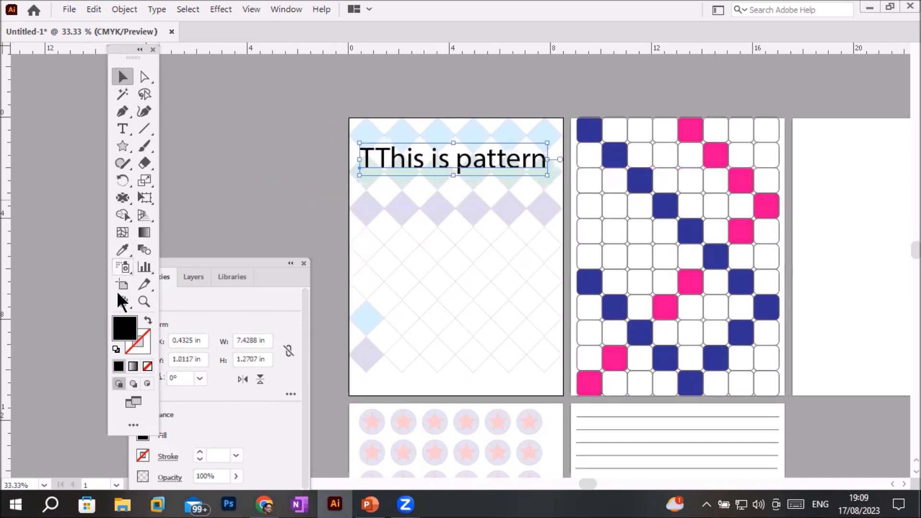
# Step: Remove the extra "T" from the heading so it reads "This is pattern", and move it up over artboard 1's first diamond row
pyautogui.click(122, 128)
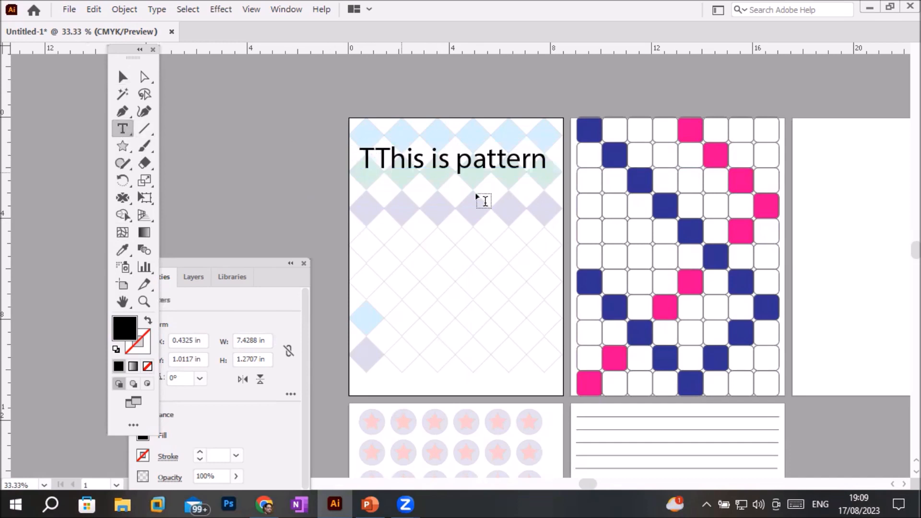
pyautogui.hotkey('ctrl', 'z')
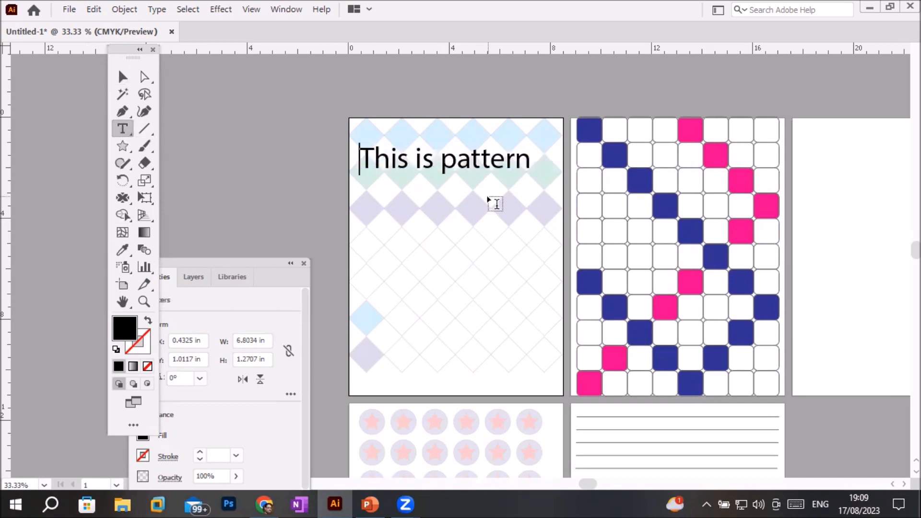
pyautogui.click(122, 77)
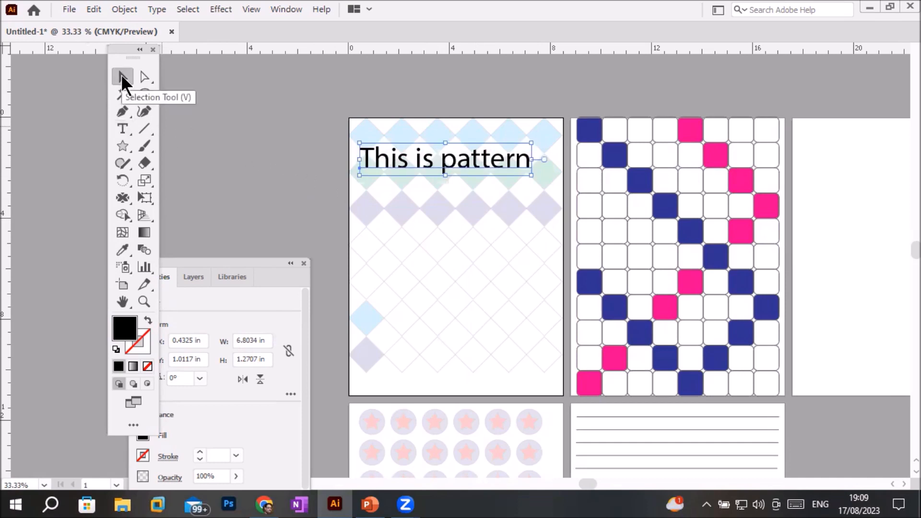
pyautogui.moveTo(449, 163); pyautogui.dragTo(459, 149)
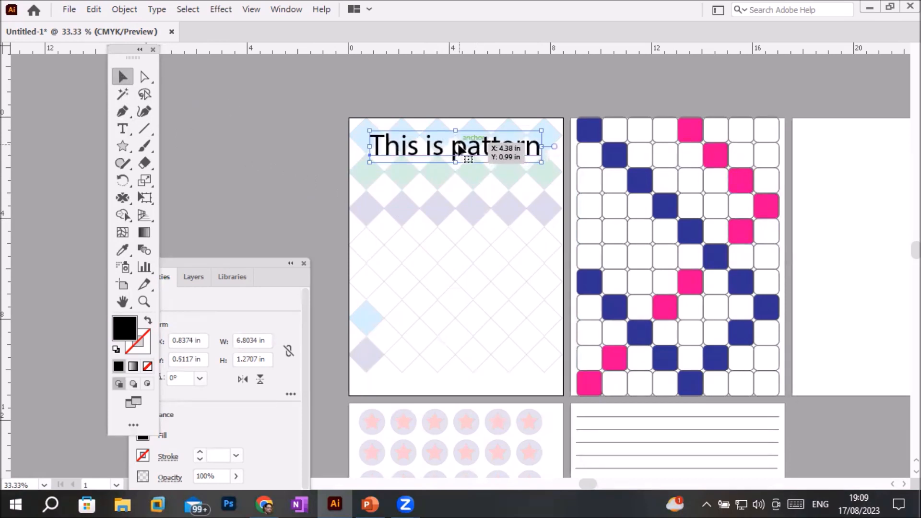
# Step: Copy the "This is pattern" line about 1.5 in straight down and repeat the copy four more times down artboard 1
pyautogui.moveTo(459, 150); pyautogui.dragTo(463, 188)
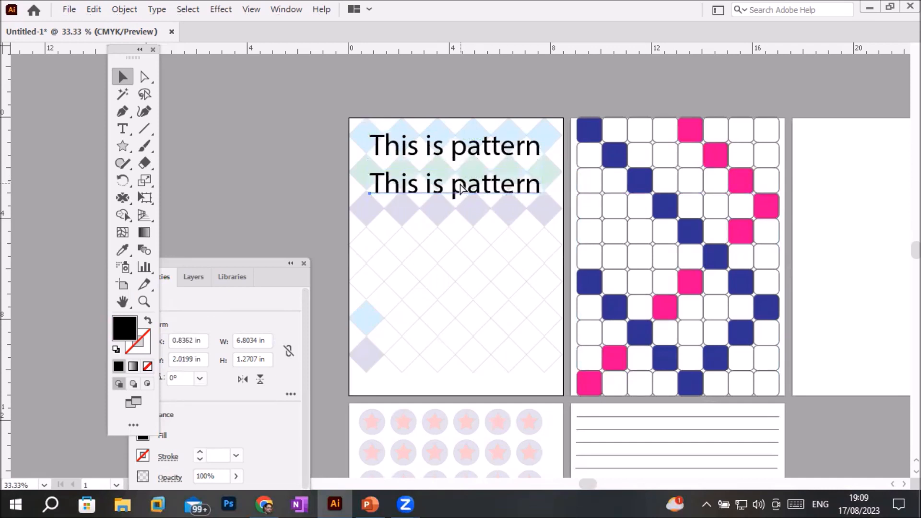
pyautogui.hotkey('ctrl', 'd')
pyautogui.hotkey('ctrl', 'd')
pyautogui.hotkey('ctrl', 'd')
pyautogui.hotkey('ctrl', 'd')
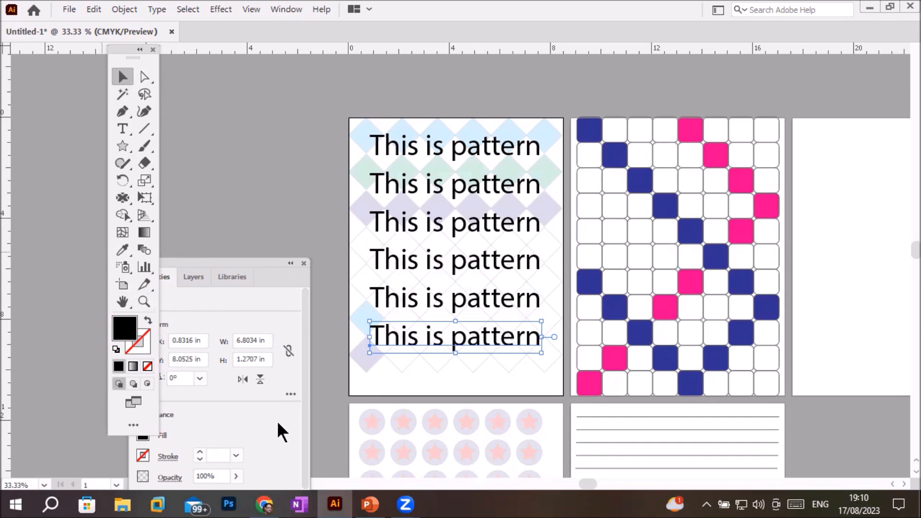
# Step: Show the High Resolution Image resources slide in PowerPoint, and open pngwing.com in Chrome
pyautogui.click(370, 504)
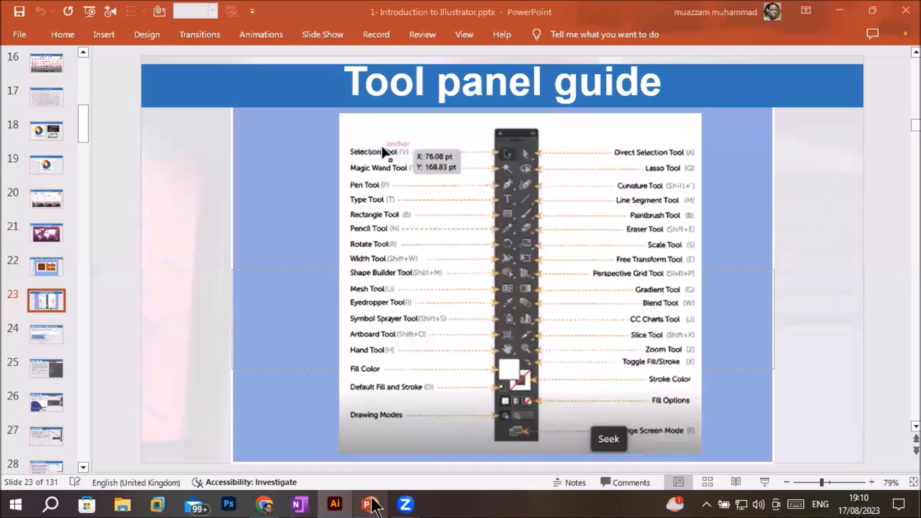
pyautogui.click(914, 427)
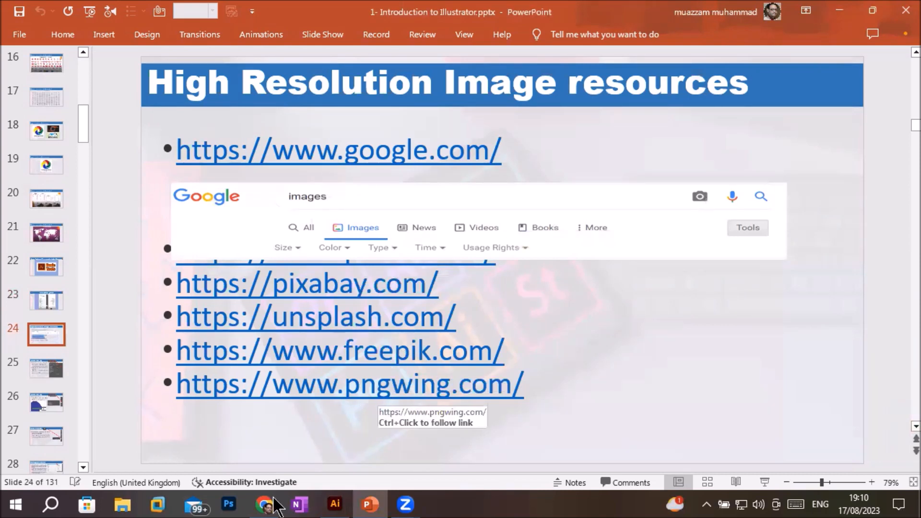
pyautogui.click(267, 444)
pyautogui.click(269, 50)
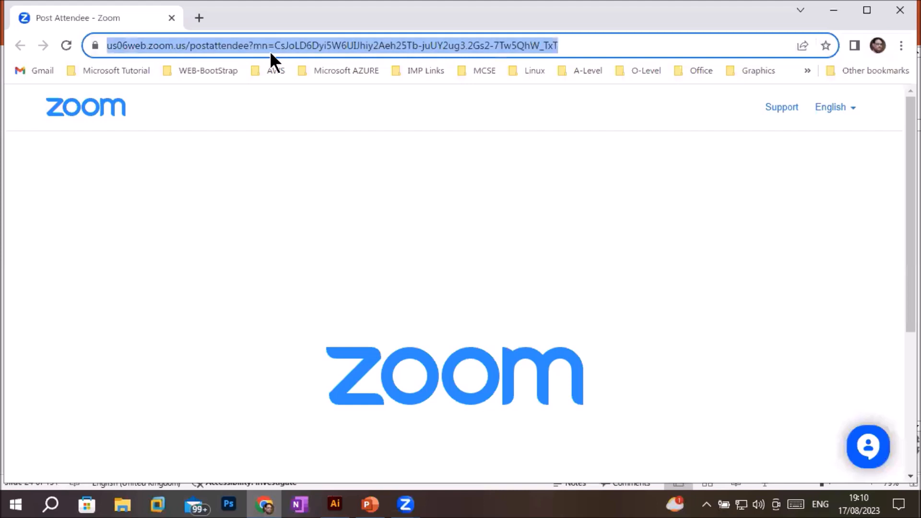
pyautogui.write('png')
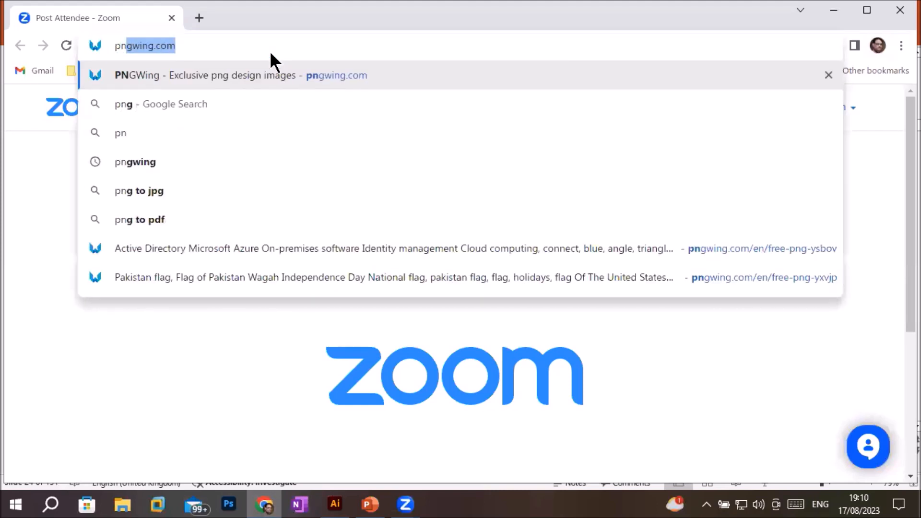
pyautogui.press('Return')
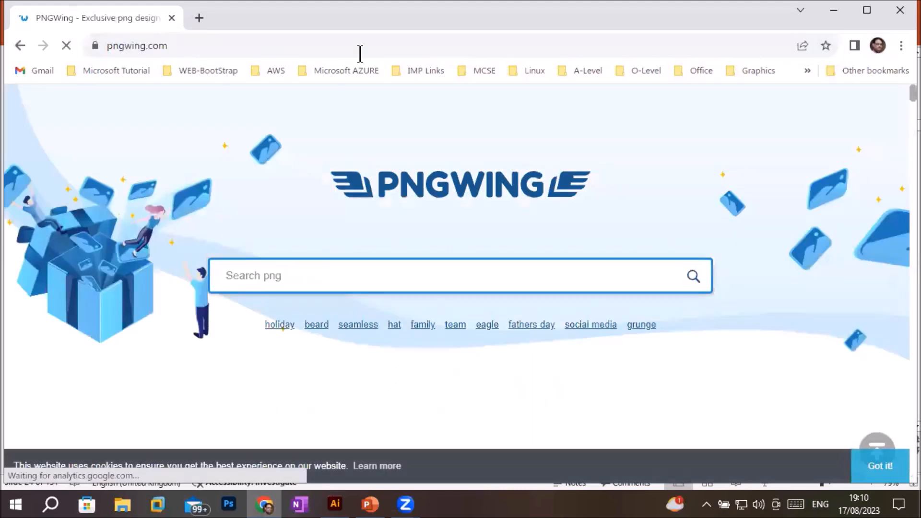
# Step: Search PNGWing for "pakistan flag" and open the page of the round flag badge with green and white ring segments
pyautogui.click(347, 274)
pyautogui.write('pakistan flag')
pyautogui.press('Return')
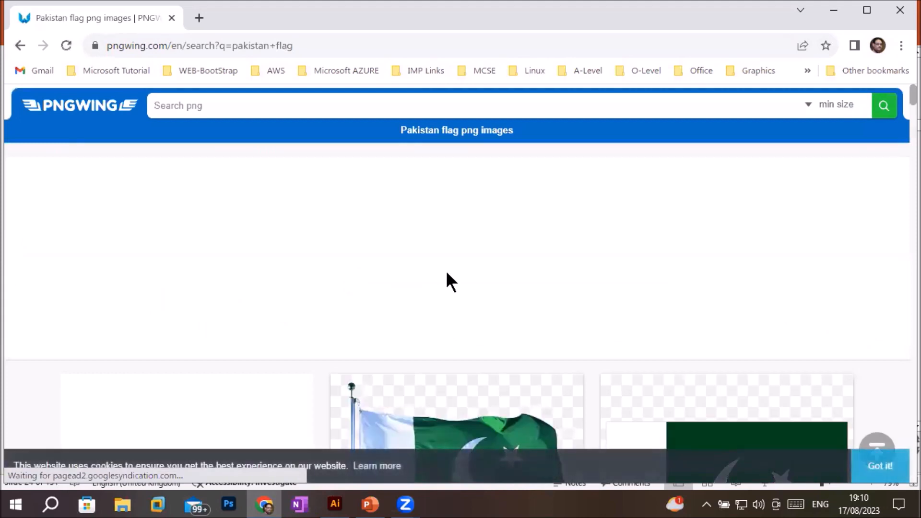
pyautogui.scroll(-4, 462, 273)
pyautogui.scroll(-5, 462, 264)
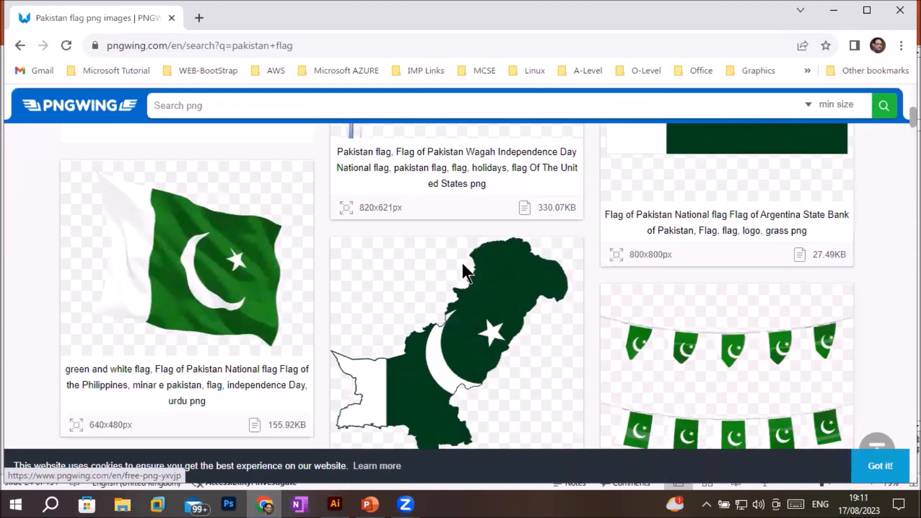
pyautogui.scroll(-2, 462, 264)
pyautogui.scroll(-6, 463, 264)
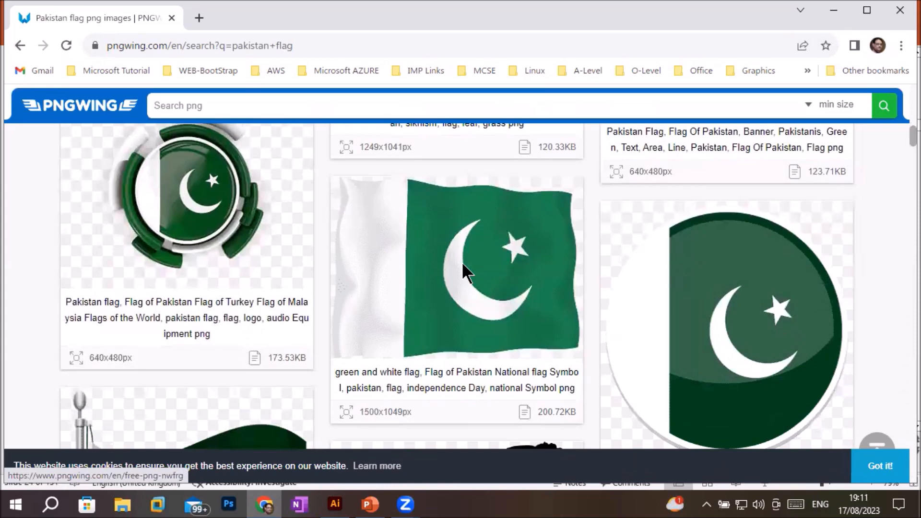
pyautogui.click(224, 241)
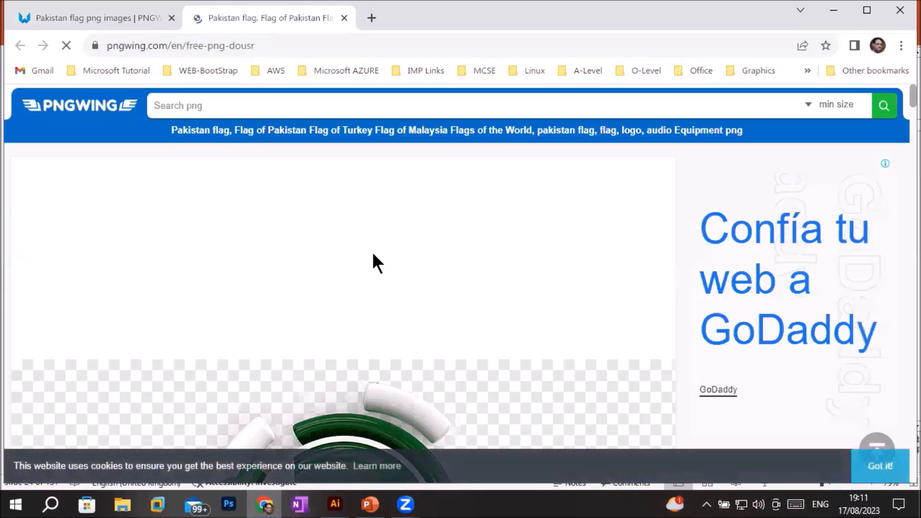
# Step: Download the round Pakistan flag badge as a PNG, closing the advertisement that interrupts
pyautogui.scroll(-7, 372, 251)
pyautogui.scroll(-9, 373, 254)
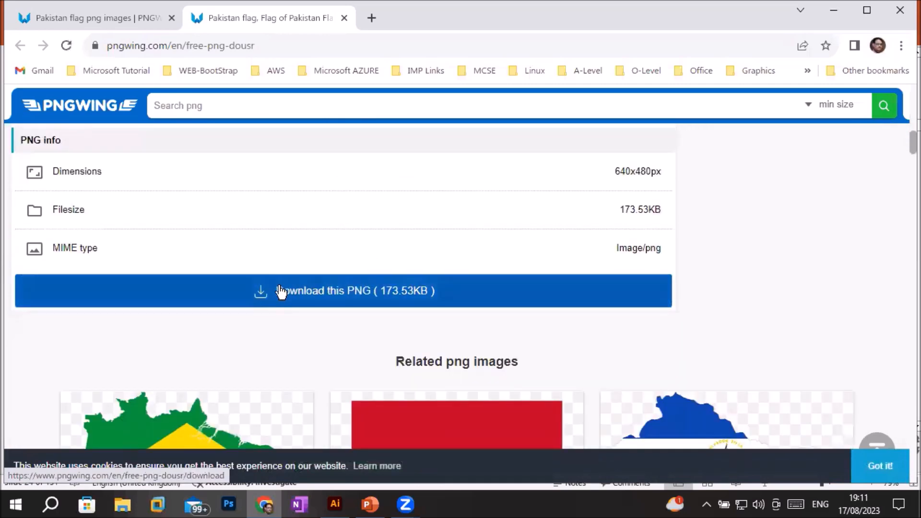
pyautogui.click(328, 300)
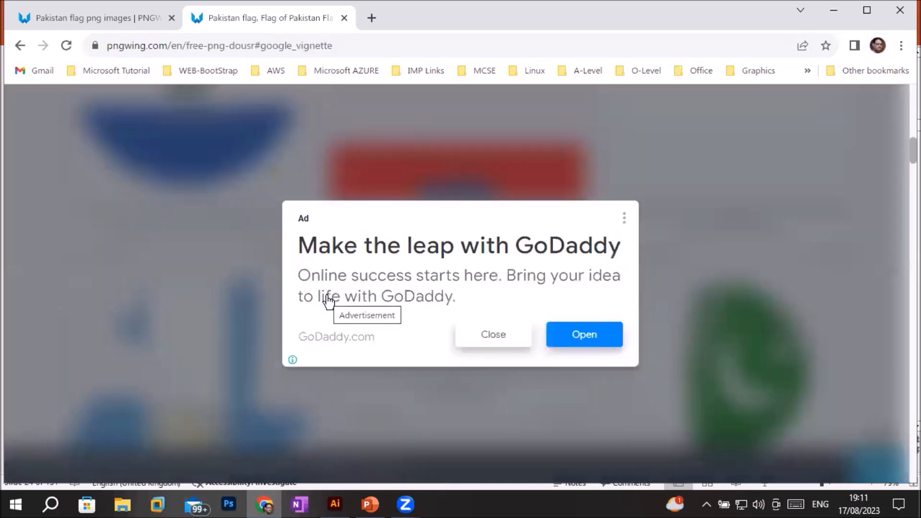
pyautogui.click(493, 334)
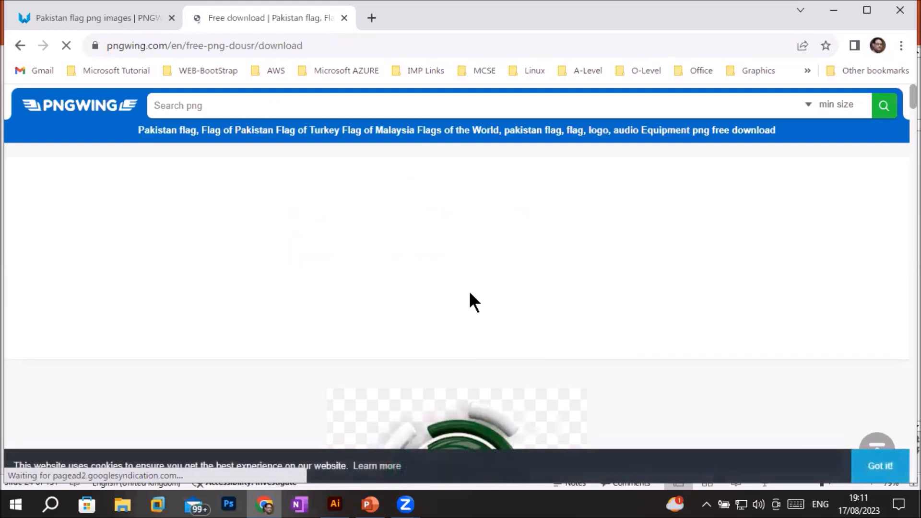
# Step: Look over the flag badge preview and the related PNG images on the download page
pyautogui.scroll(-5, 474, 302)
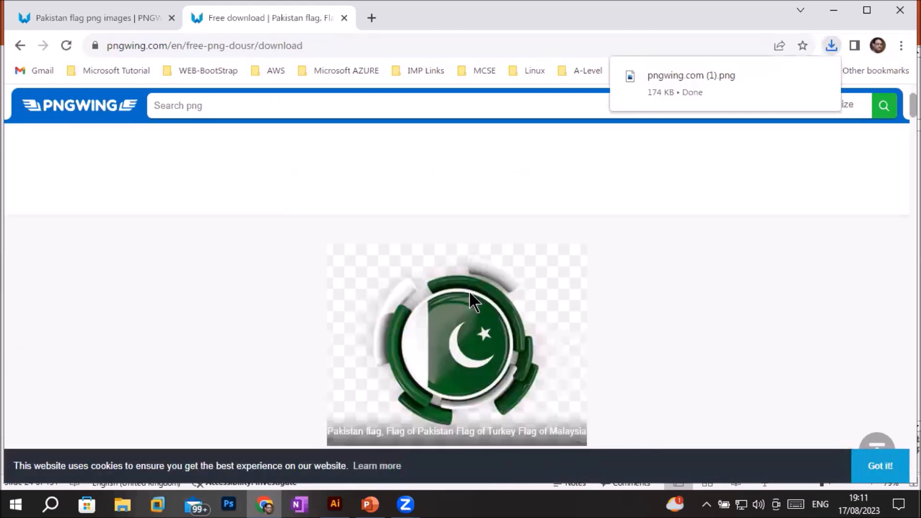
pyautogui.scroll(-8, 469, 301)
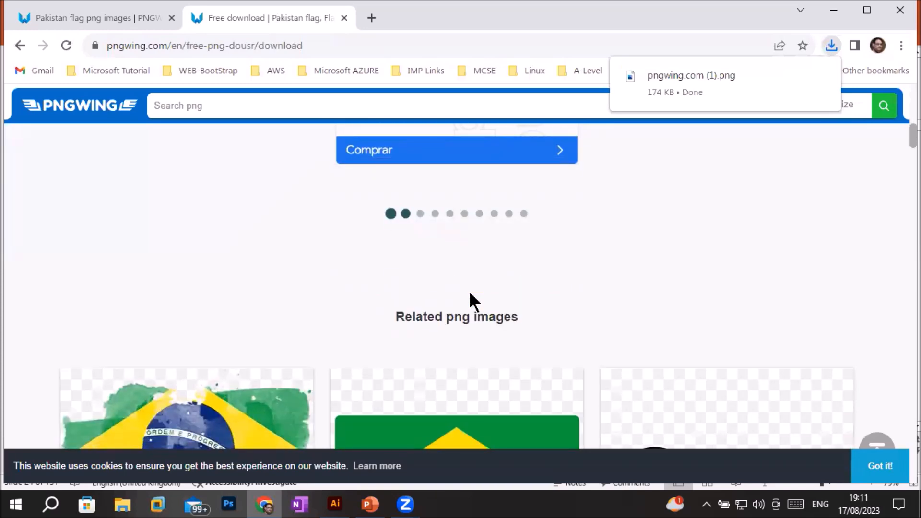
pyautogui.scroll(-5, 470, 295)
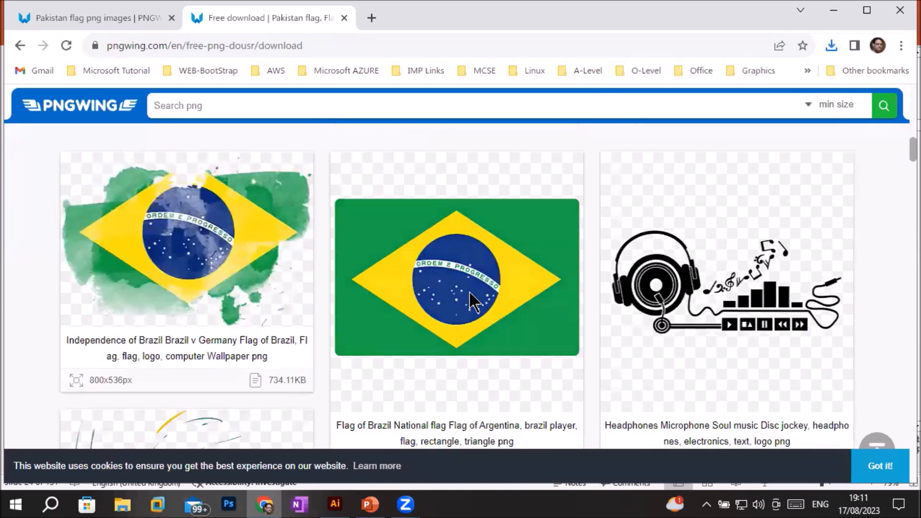
pyautogui.scroll(5, 470, 293)
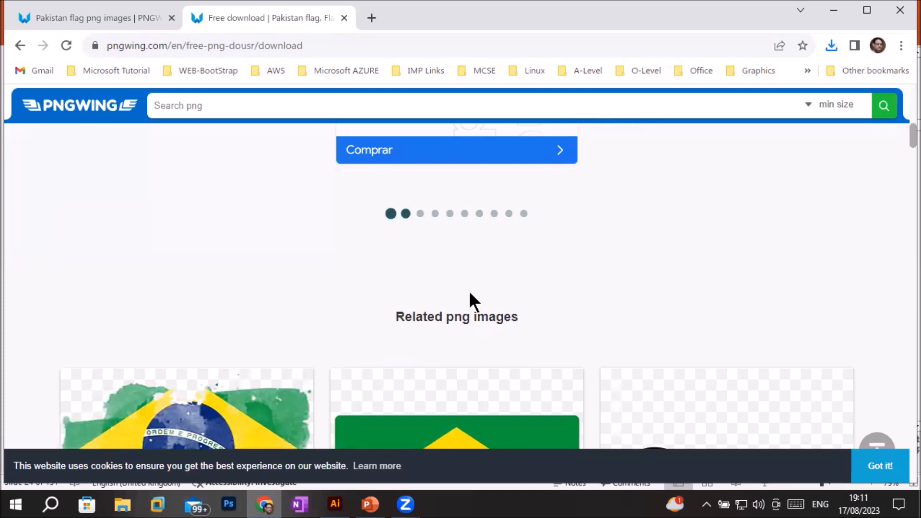
pyautogui.scroll(3, 469, 301)
pyautogui.scroll(1, 471, 299)
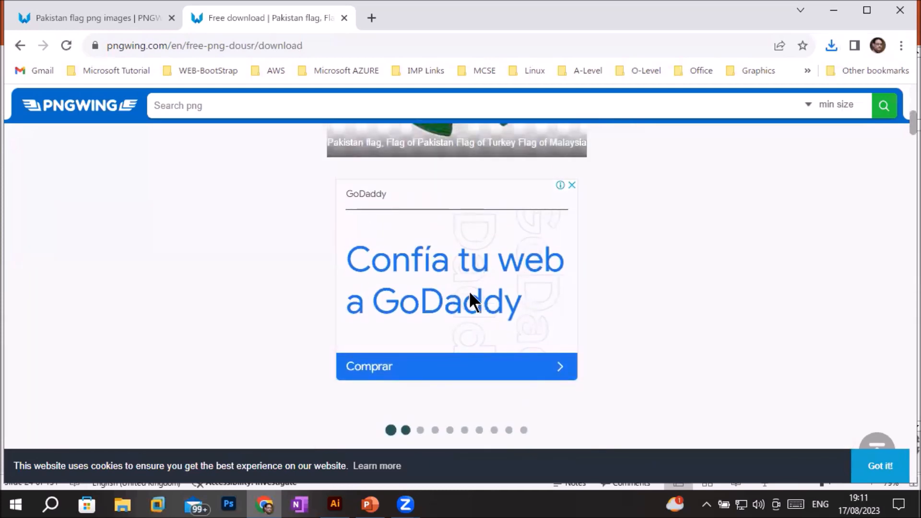
pyautogui.scroll(-1, 541, 250)
pyautogui.scroll(-2, 542, 248)
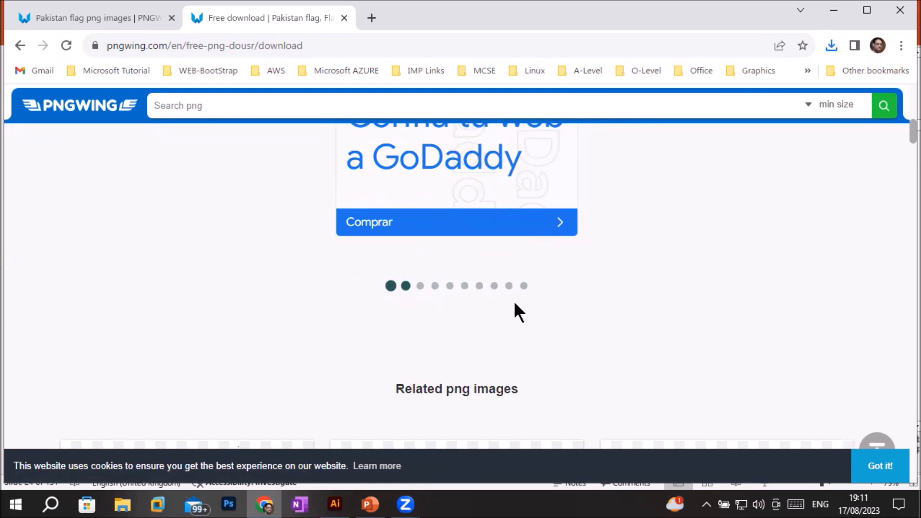
pyautogui.scroll(6, 463, 312)
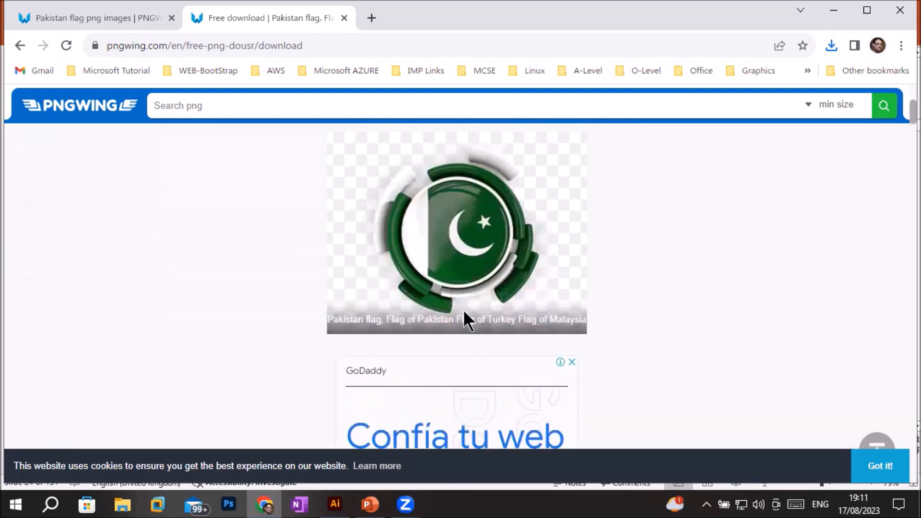
pyautogui.scroll(-10, 464, 312)
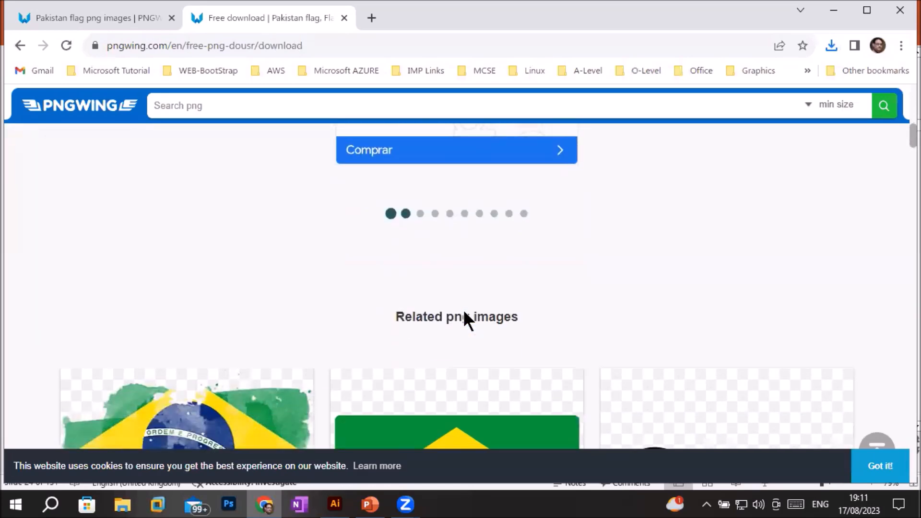
pyautogui.scroll(-6, 474, 235)
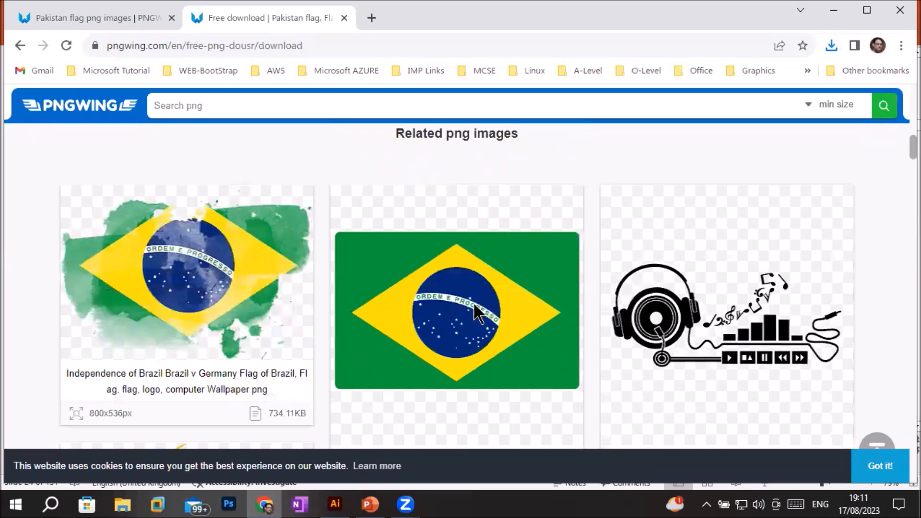
pyautogui.scroll(-14, 476, 311)
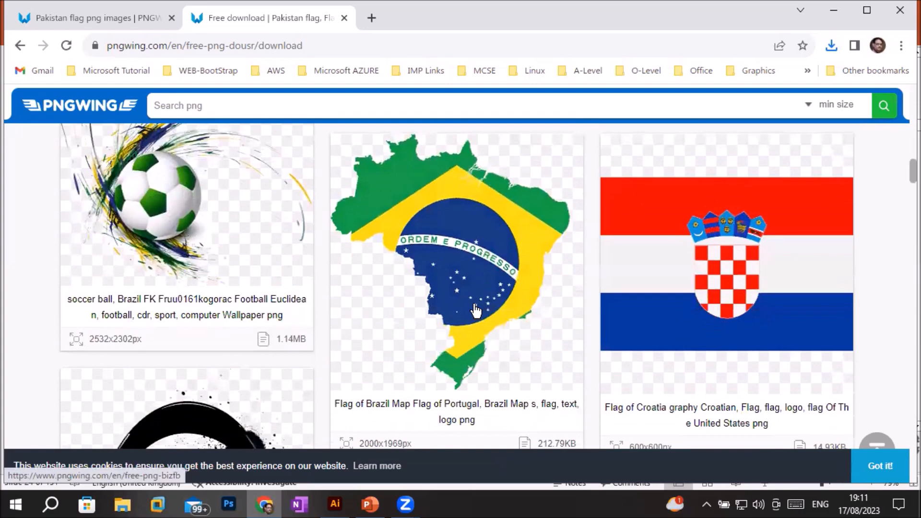
pyautogui.scroll(-9, 476, 310)
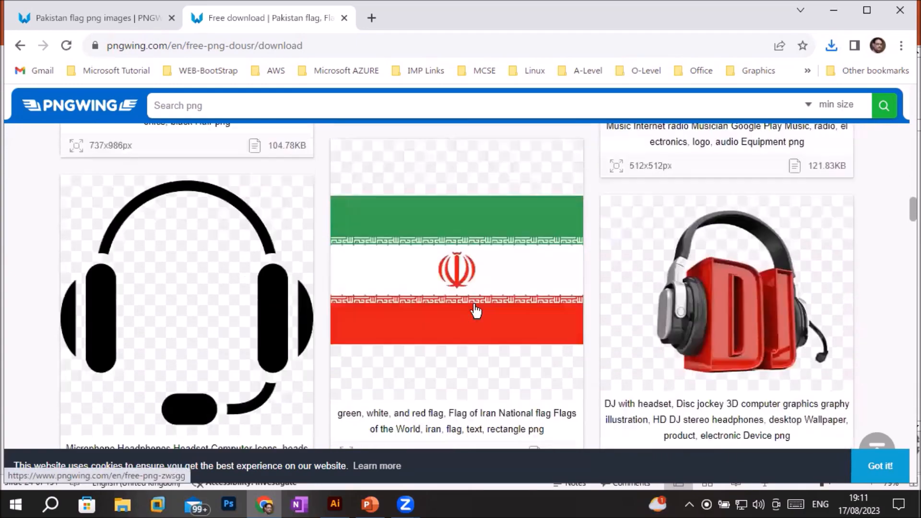
pyautogui.scroll(-4, 476, 310)
pyautogui.scroll(13, 473, 310)
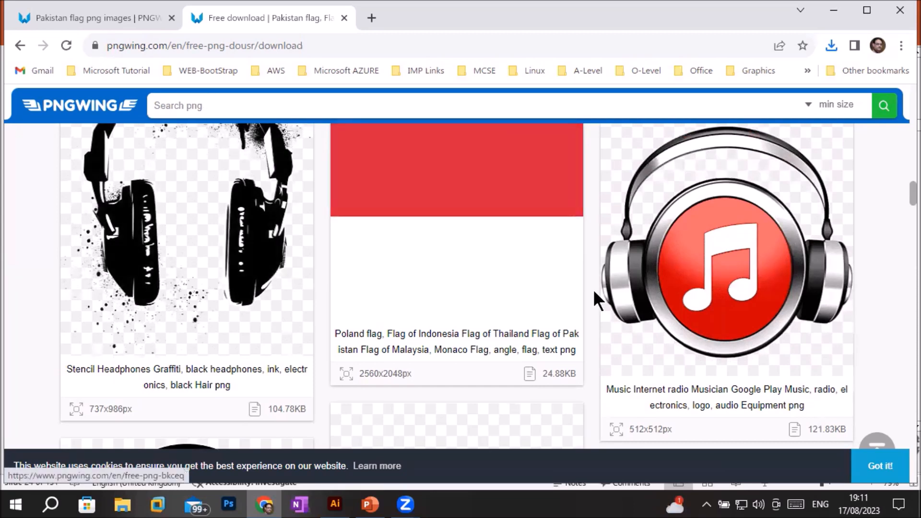
# Step: Open the page of the red music-note headphones image among the related PNGs and download it as a PNG
pyautogui.scroll(-3, 686, 309)
pyautogui.scroll(1, 693, 313)
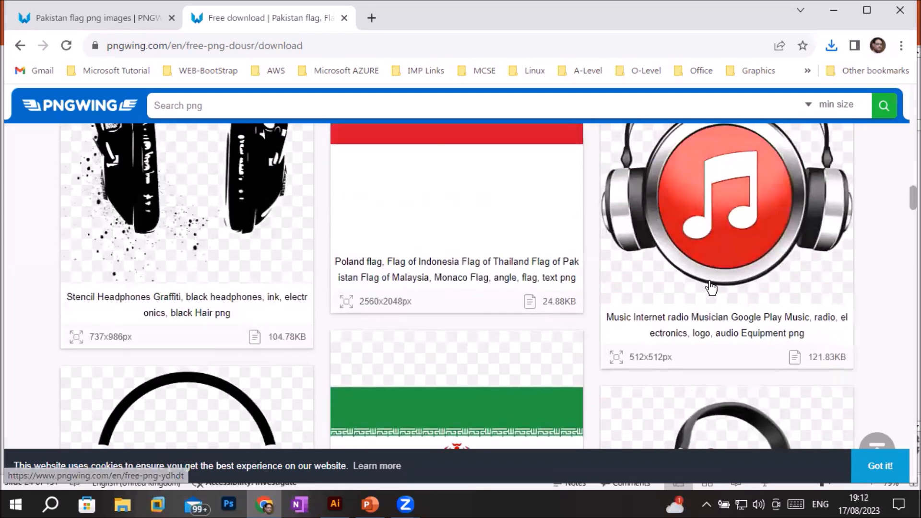
pyautogui.click(721, 270)
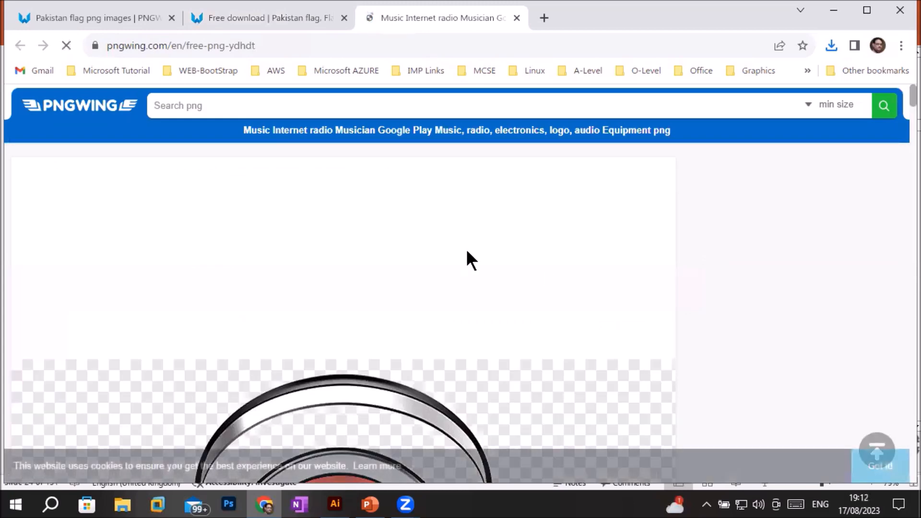
pyautogui.scroll(-3, 455, 265)
pyautogui.scroll(-10, 455, 256)
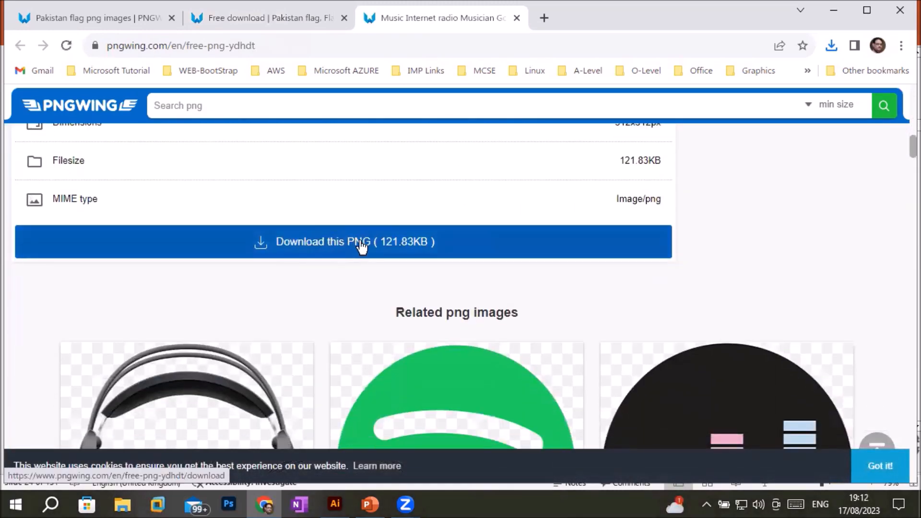
pyautogui.click(361, 244)
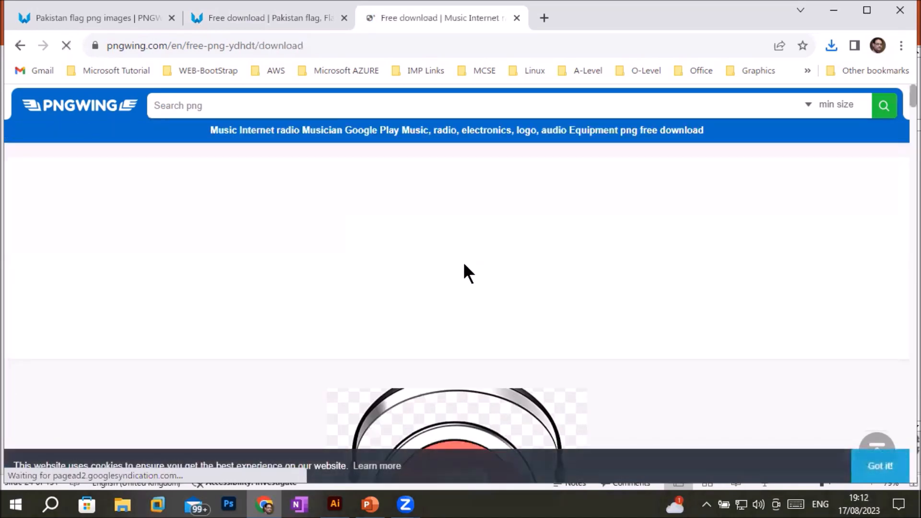
pyautogui.scroll(-8, 463, 261)
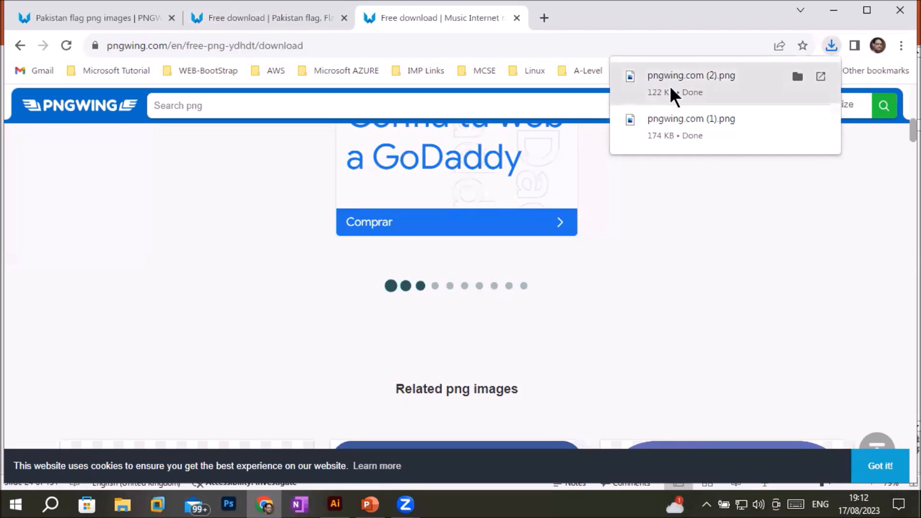
# Step: Bring pngwing.com (2).png from the Downloads folder in File Explorer onto the blue and pink grid artboard in Illustrator
pyautogui.click(121, 505)
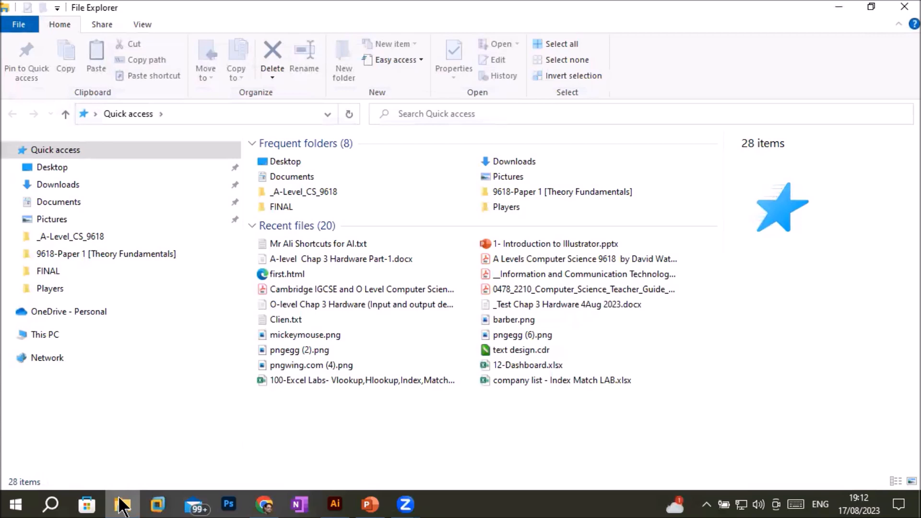
pyautogui.click(89, 172)
pyautogui.click(92, 184)
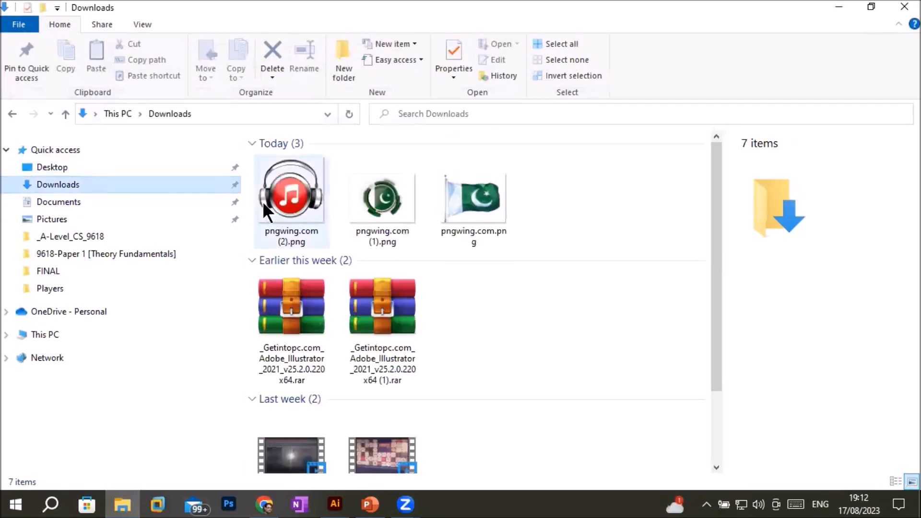
pyautogui.click(277, 197)
pyautogui.moveTo(277, 196); pyautogui.dragTo(693, 223)
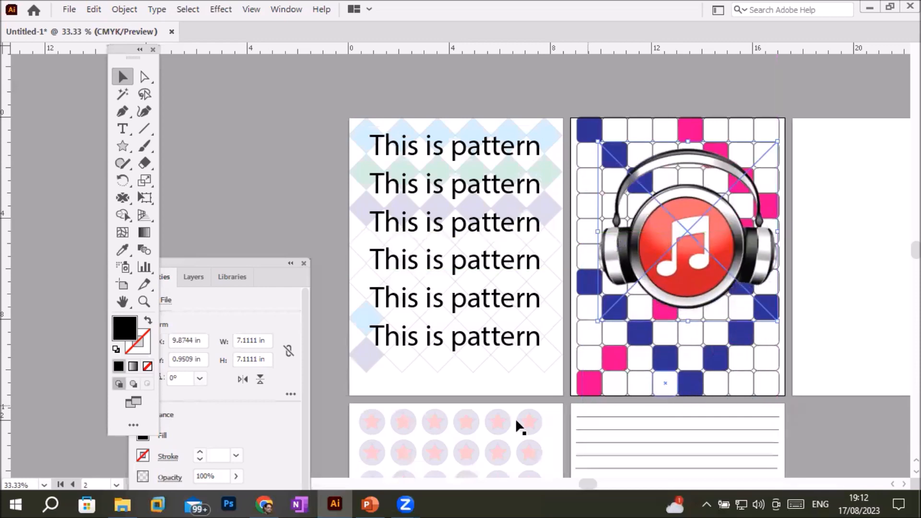
# Step: Bring pngwing.com (1).png from the Downloads folder in File Explorer onto the "This is pattern" artboard in Illustrator, and deselect it
pyautogui.click(122, 503)
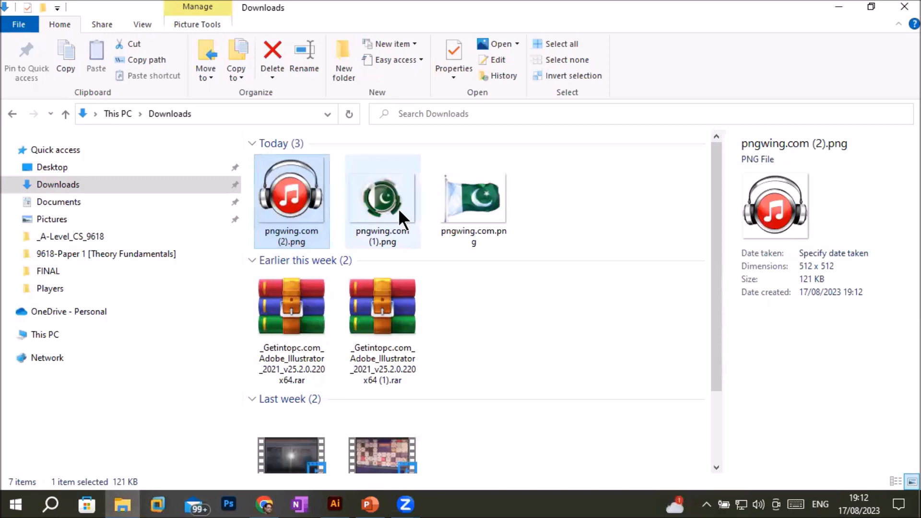
pyautogui.moveTo(395, 209); pyautogui.dragTo(463, 251)
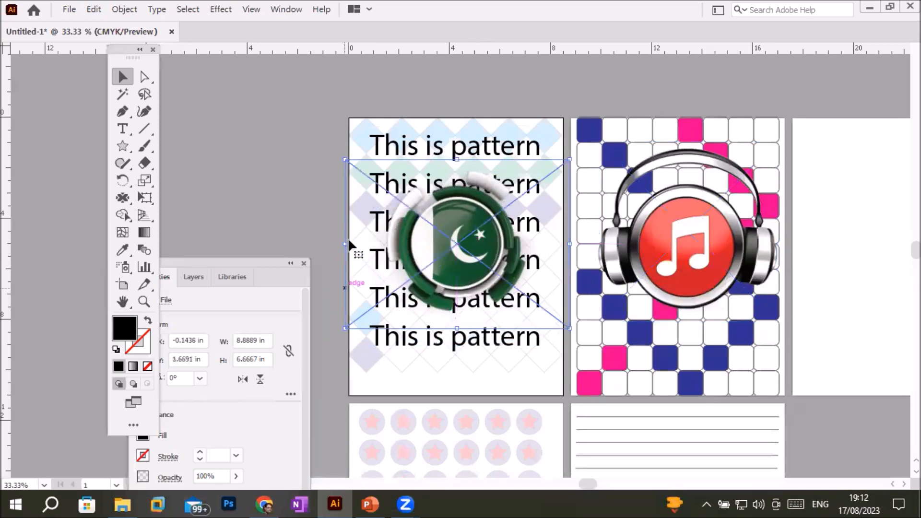
pyautogui.click(313, 171)
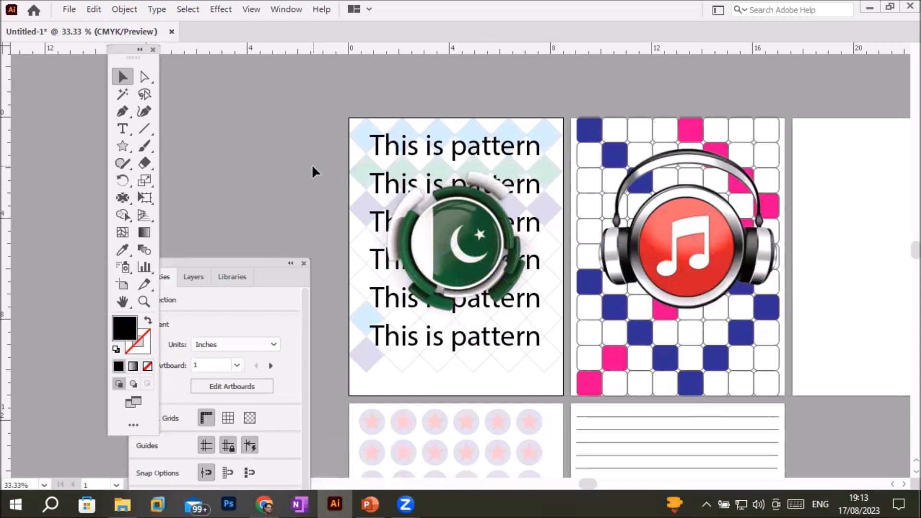
# Step: Browse in File Explorer to D:\_Graphics\Images\Transparent PNG, look through its images and select Model-F (3).png
pyautogui.click(70, 11)
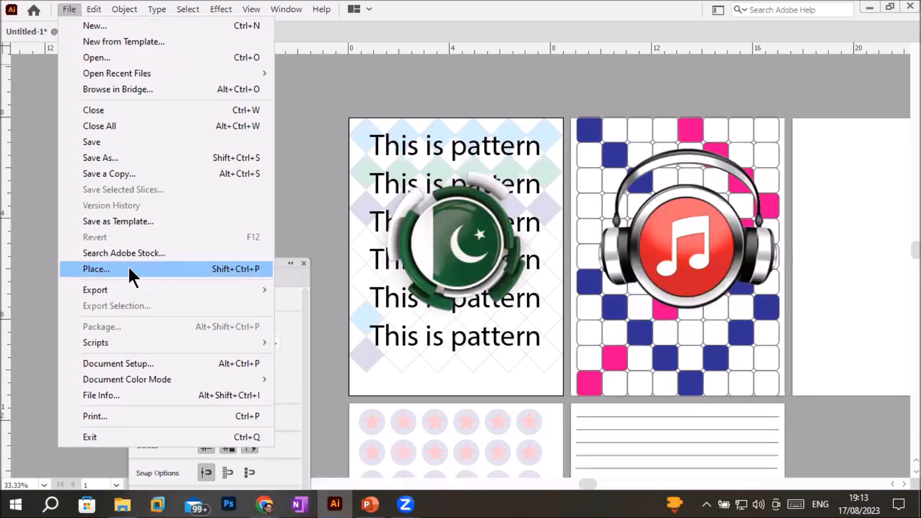
pyautogui.click(122, 498)
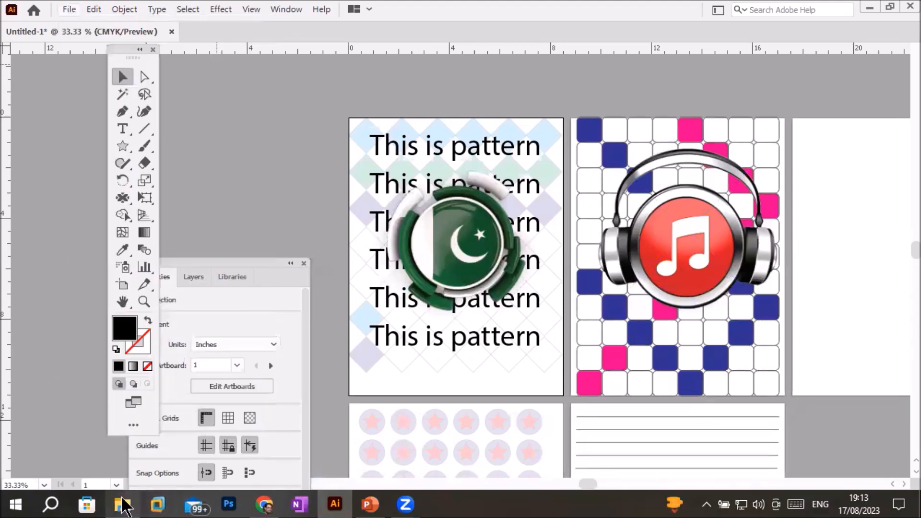
pyautogui.click(123, 504)
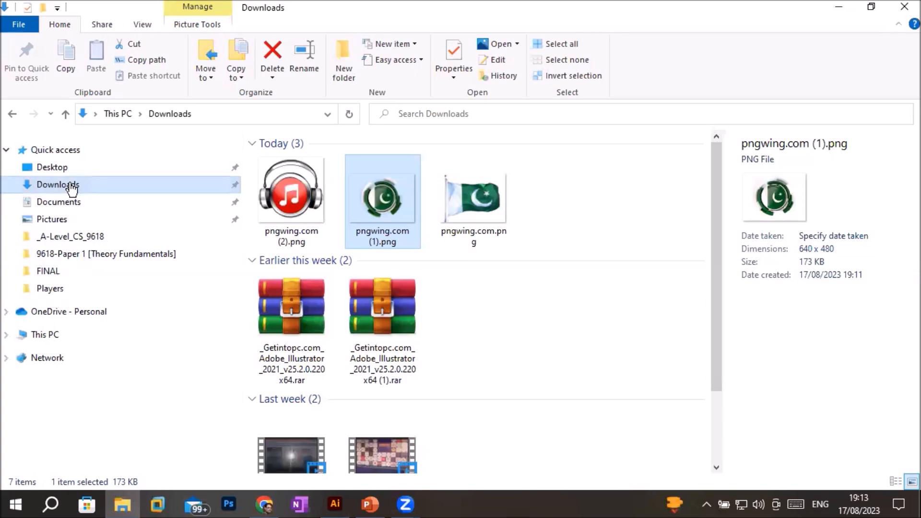
pyautogui.click(54, 339)
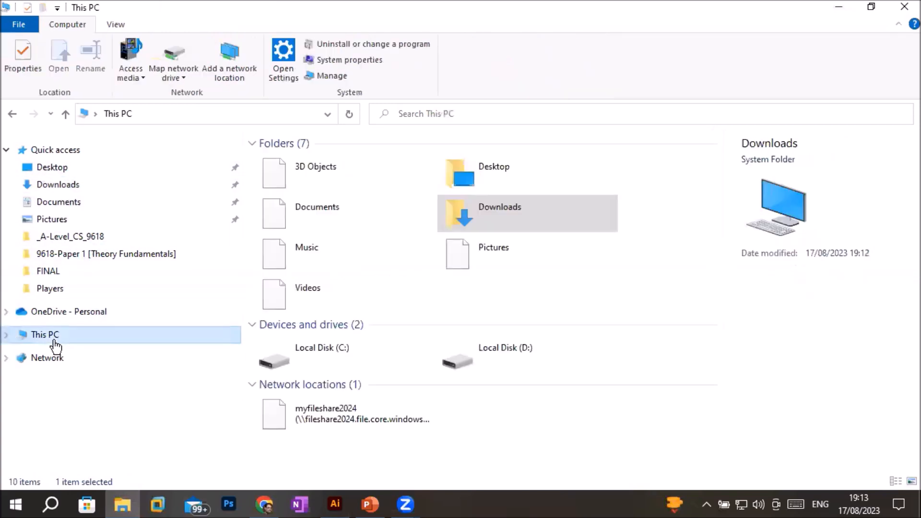
pyautogui.doubleClick(509, 349)
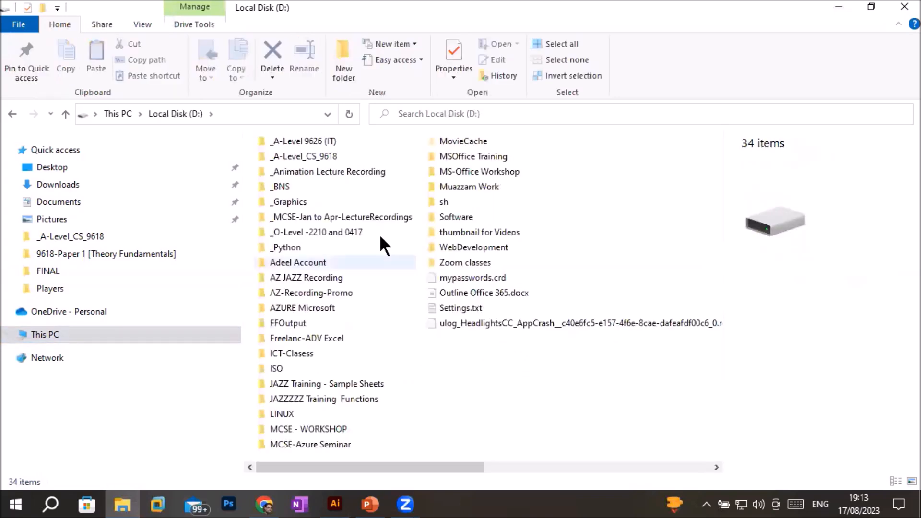
pyautogui.doubleClick(290, 201)
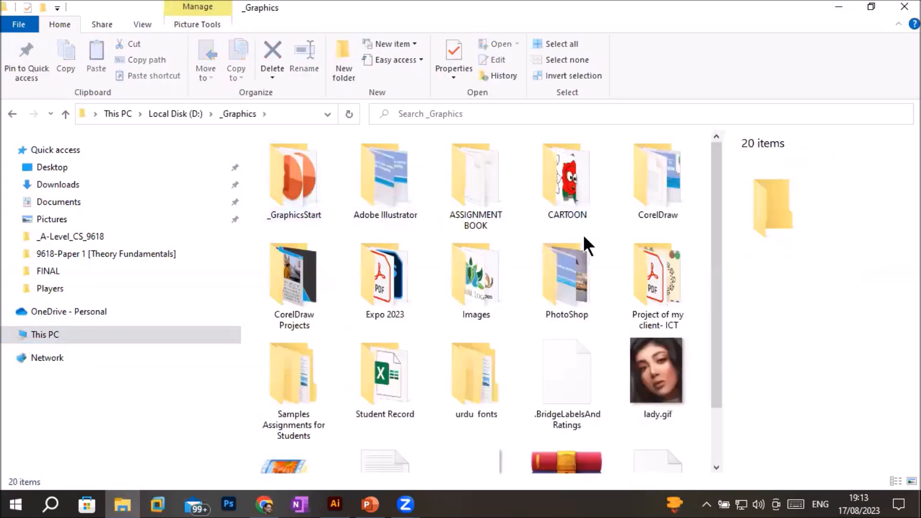
pyautogui.doubleClick(477, 277)
pyautogui.scroll(-10, 607, 337)
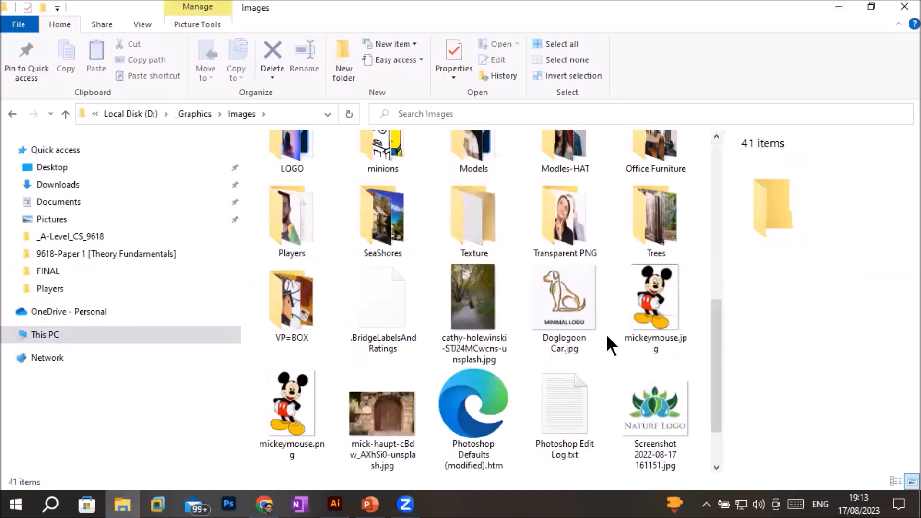
pyautogui.doubleClick(557, 242)
pyautogui.scroll(-6, 612, 315)
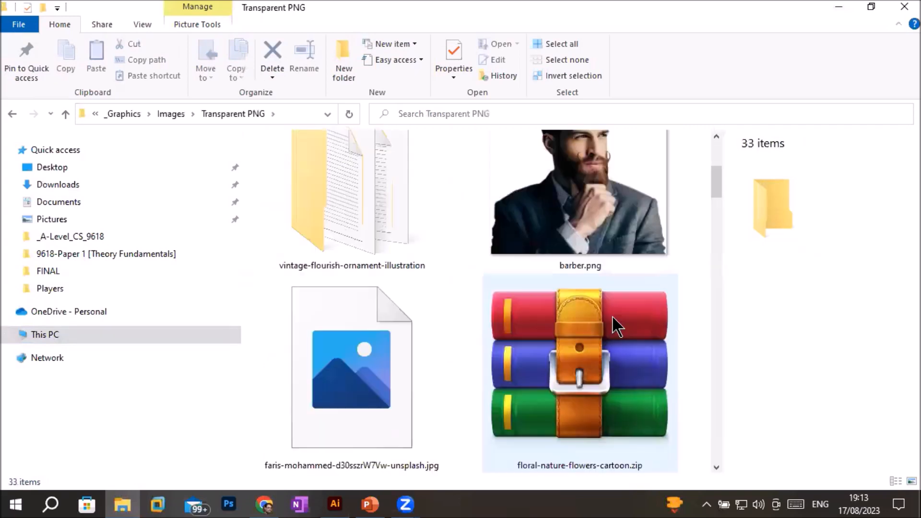
pyautogui.scroll(-5, 612, 315)
pyautogui.scroll(-3, 611, 318)
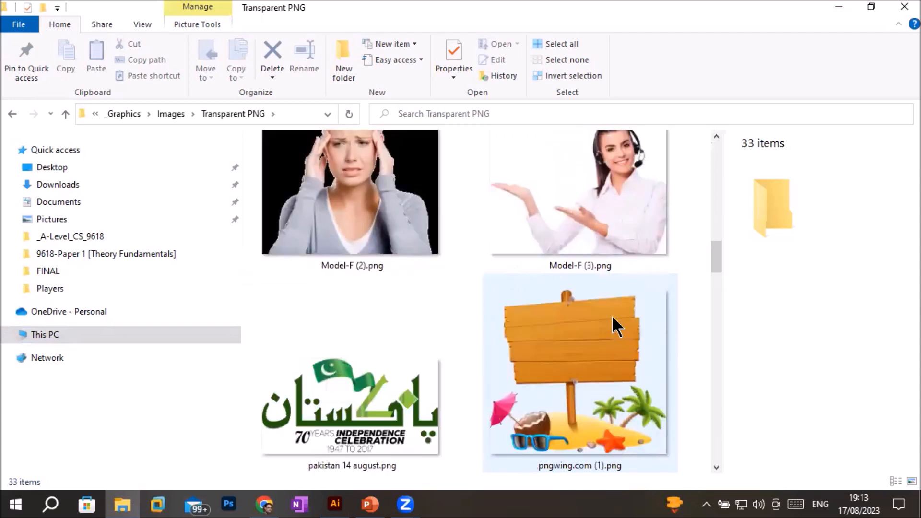
pyautogui.click(610, 224)
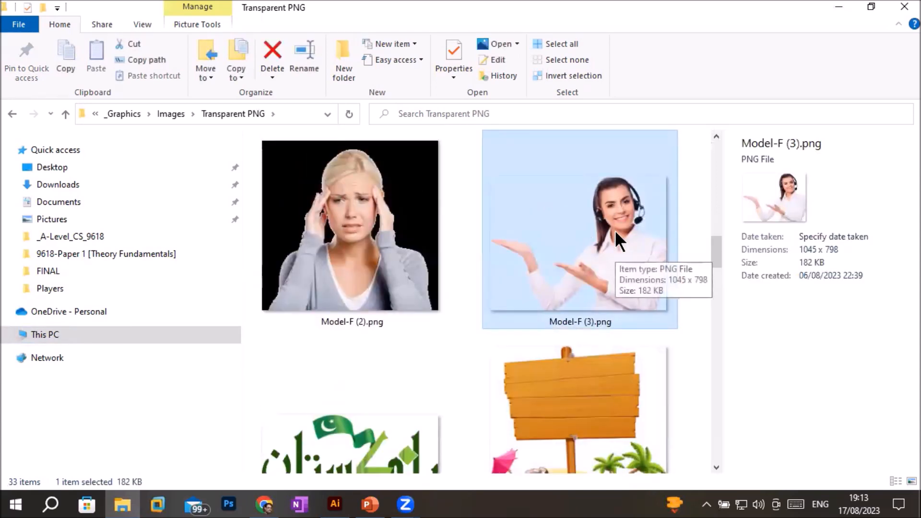
# Step: Return to Illustrator and place pngegg (6).png from the Players folder as a linked image, about 3.28 by 4.59 in, on the star-circle artboard
pyautogui.click(328, 500)
pyautogui.click(69, 11)
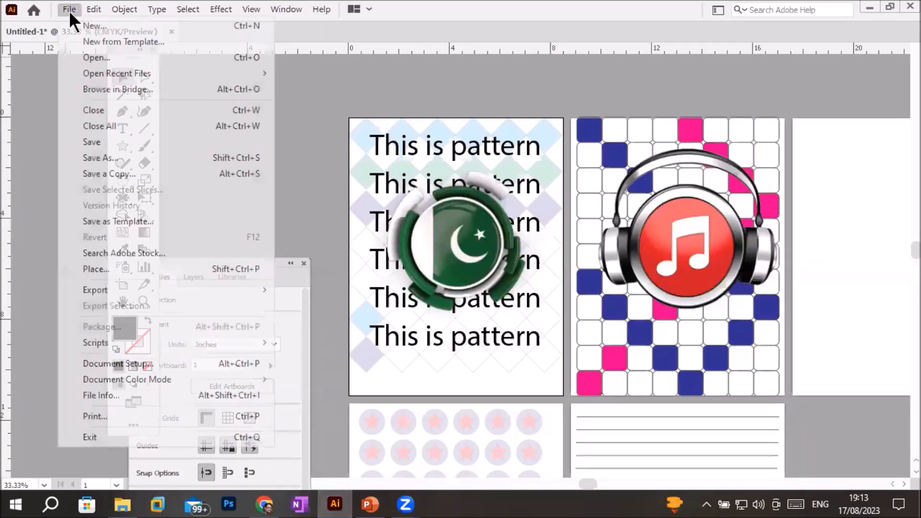
pyautogui.click(108, 269)
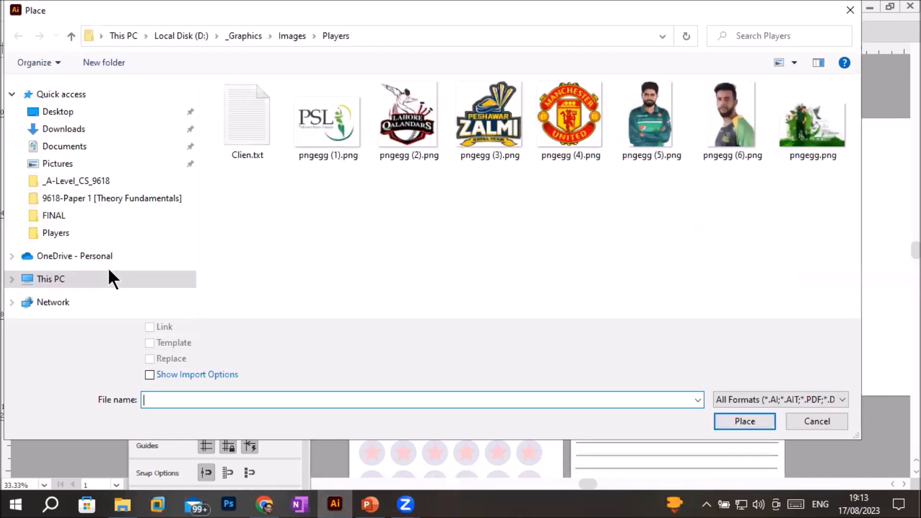
pyautogui.click(721, 111)
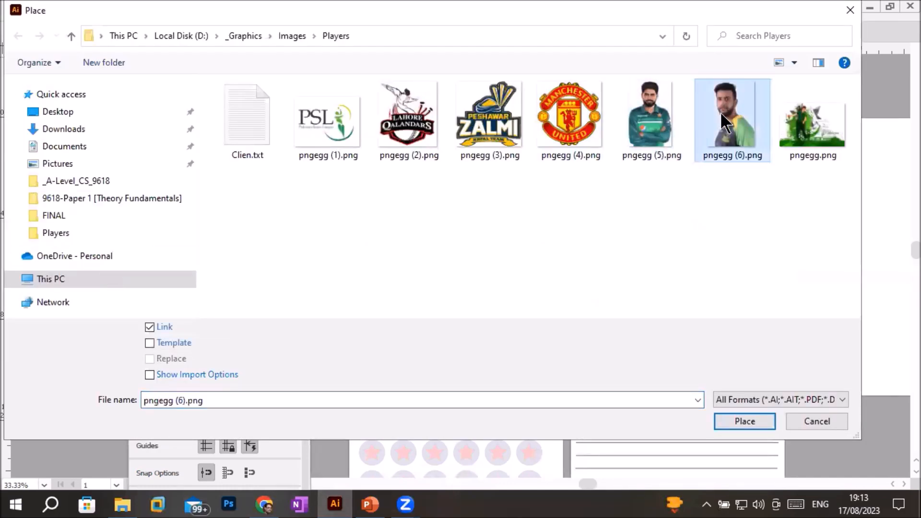
pyautogui.click(746, 421)
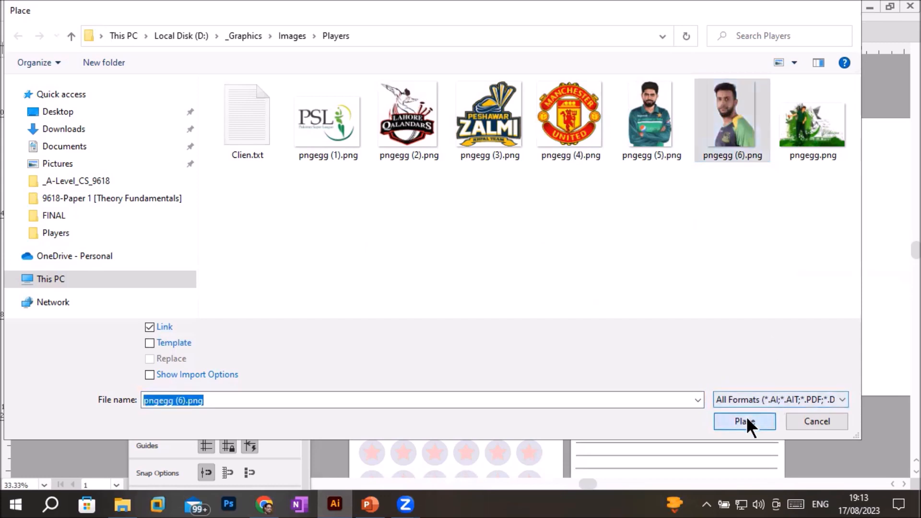
pyautogui.scroll(-1, 632, 389)
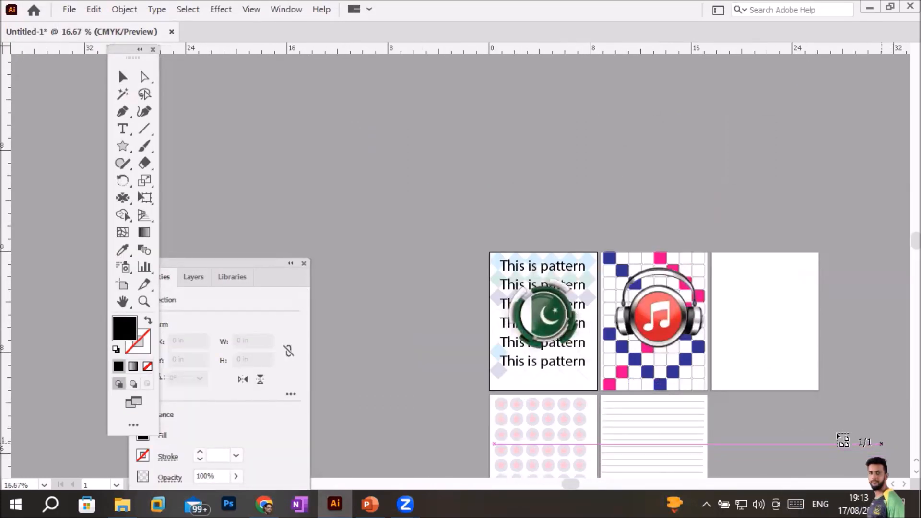
pyautogui.moveTo(506, 403); pyautogui.dragTo(585, 439)
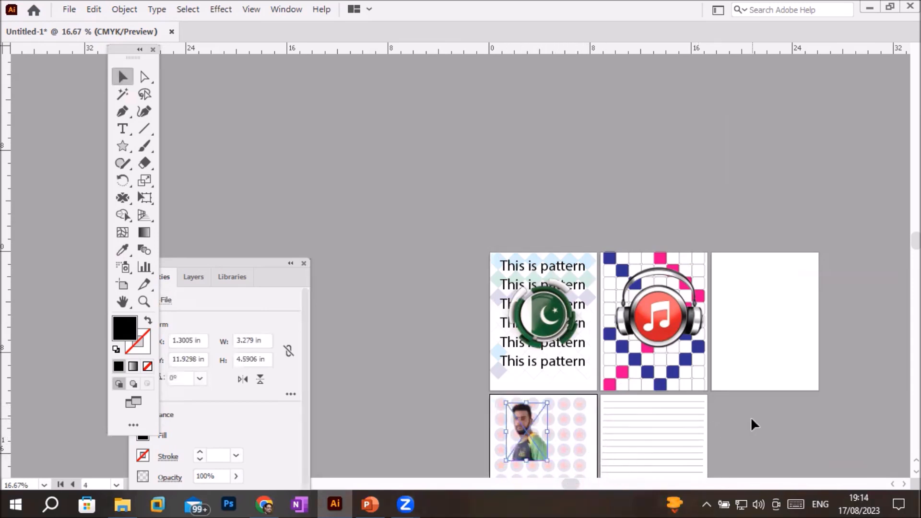
# Step: Enlarge the placed player image to about 6.25 by 6.90 in, centre it over the star-circle pattern, and deselect it
pyautogui.moveTo(753, 419); pyautogui.dragTo(653, 203)
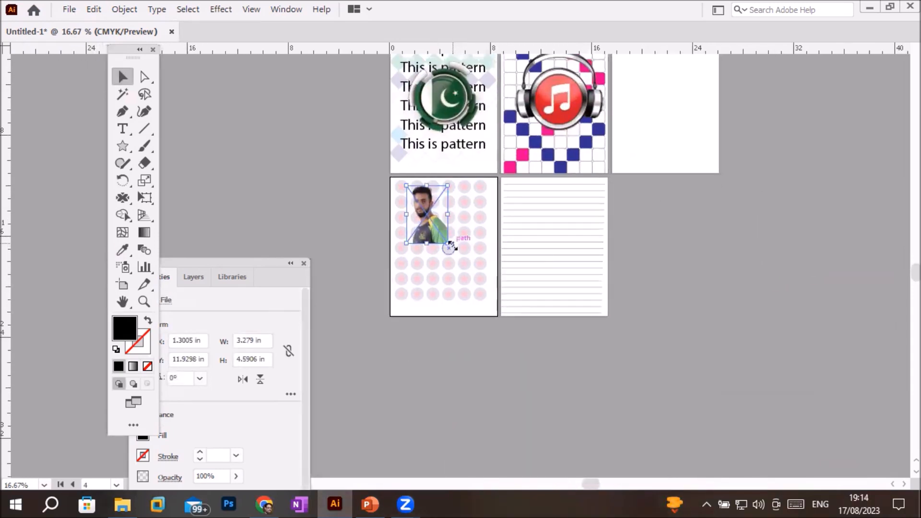
pyautogui.moveTo(451, 245); pyautogui.dragTo(459, 281)
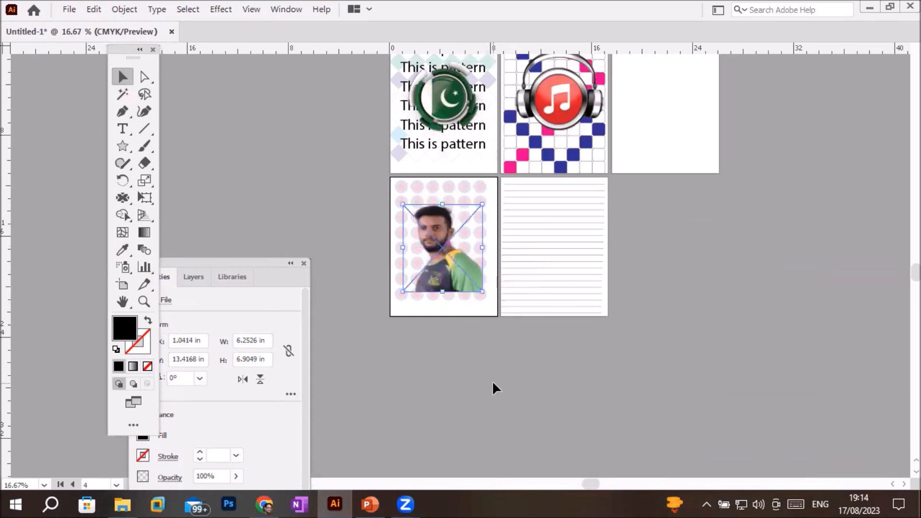
pyautogui.click(307, 166)
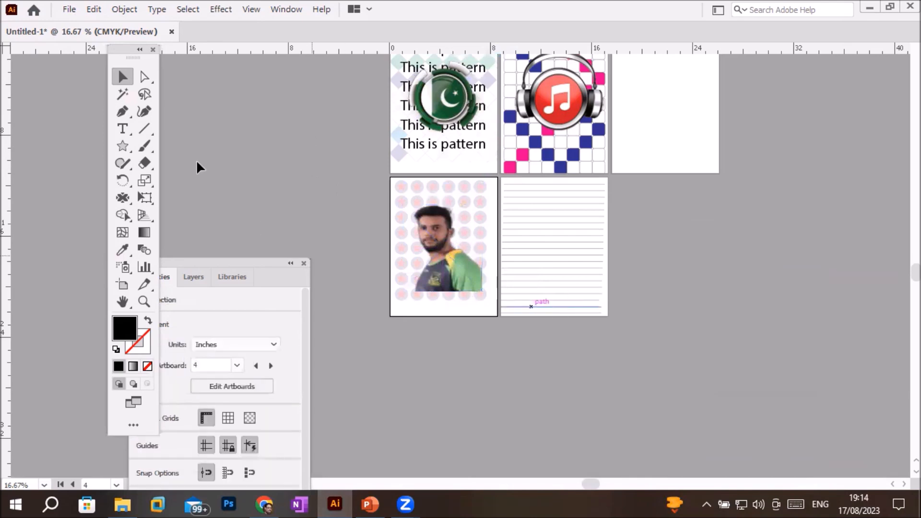
# Step: Load pngegg (1).png, pngegg (2).png, pngegg (3).png and pngegg (5).png together from the Players folder for placing as linked images
pyautogui.click(69, 9)
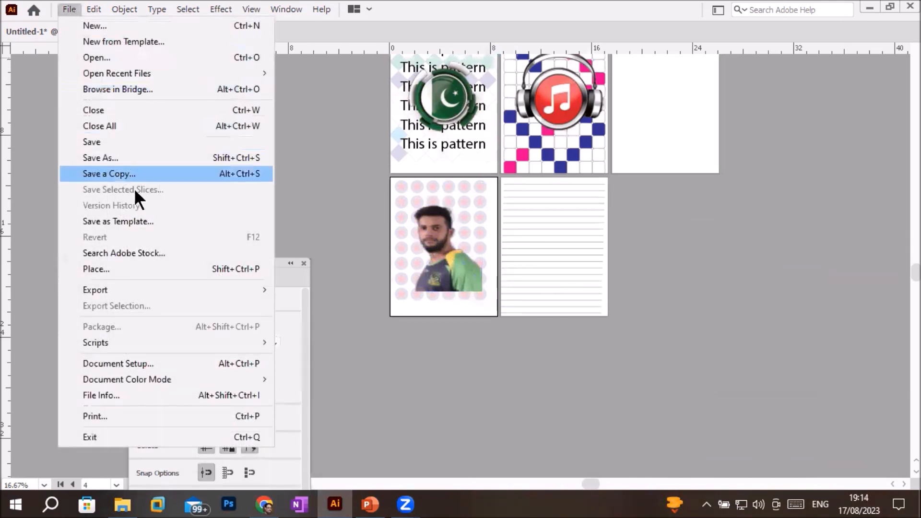
pyautogui.click(134, 268)
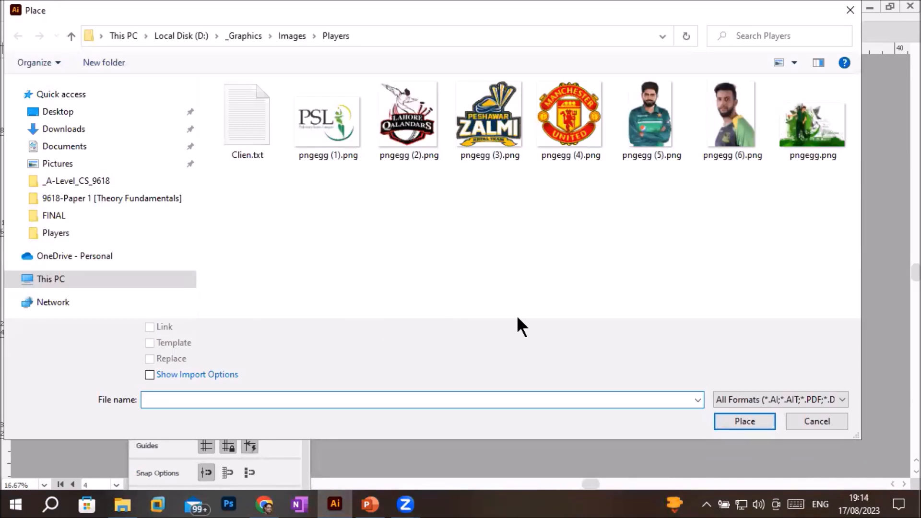
pyautogui.click(660, 132)
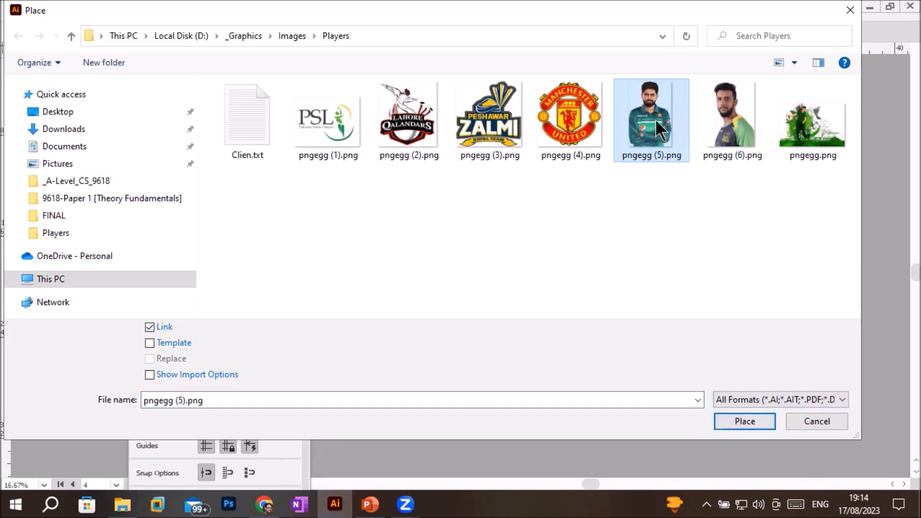
pyautogui.keyDown('ctrl'); pyautogui.click(506, 136); pyautogui.keyUp('ctrl')
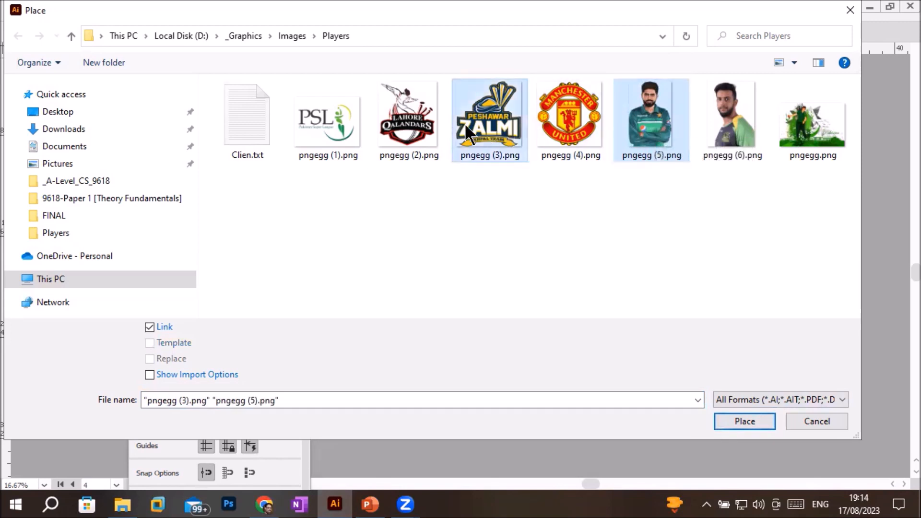
pyautogui.keyDown('ctrl'); pyautogui.click(415, 129); pyautogui.keyUp('ctrl')
pyautogui.keyDown('ctrl'); pyautogui.click(316, 128); pyautogui.keyUp('ctrl')
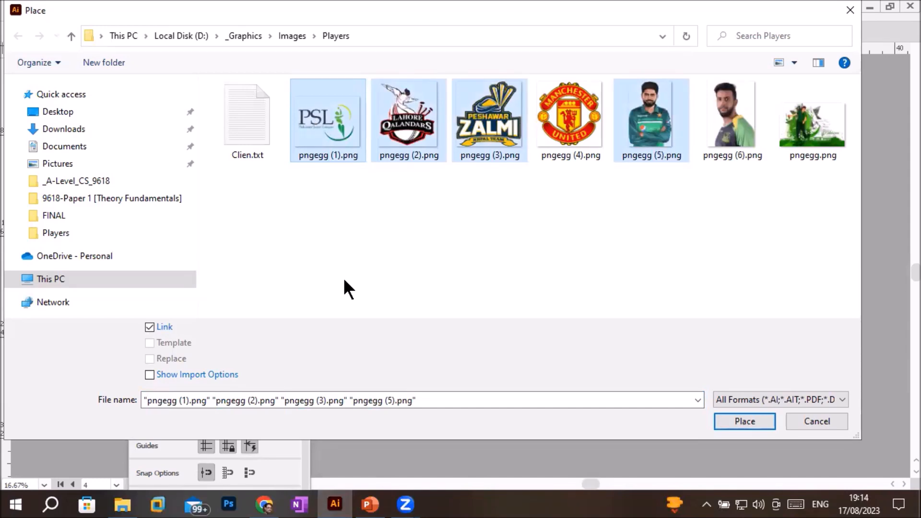
pyautogui.click(727, 415)
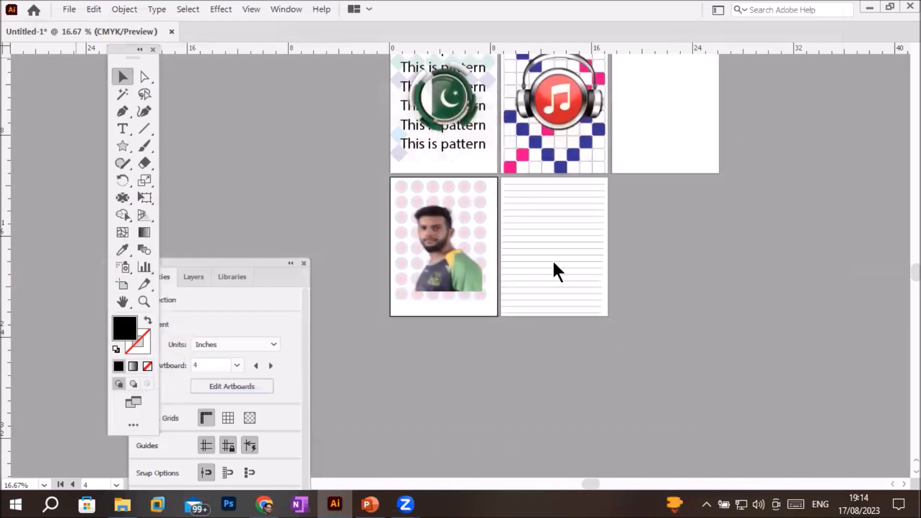
# Step: Place the four loaded images at separate spots on the lined artboard, with the player about 2.27 by 3.45 in, and deselect
pyautogui.moveTo(514, 182)
pyautogui.mouseDown()
pyautogui.moveTo(527, 222)
pyautogui.moveTo(560, 245)
pyautogui.mouseUp()
pyautogui.moveTo(505, 223); pyautogui.dragTo(574, 288)
pyautogui.moveTo(573, 194); pyautogui.dragTo(604, 287)
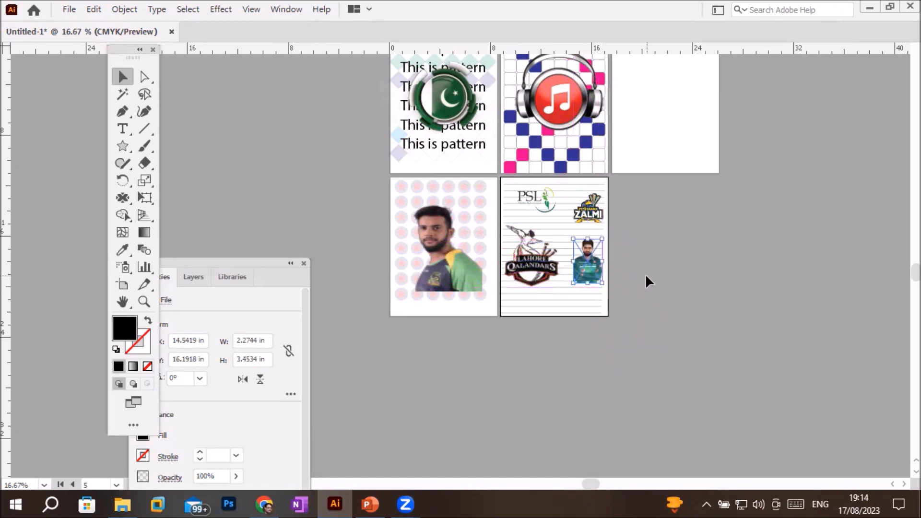
pyautogui.scroll(2, 645, 274)
pyautogui.click(577, 329)
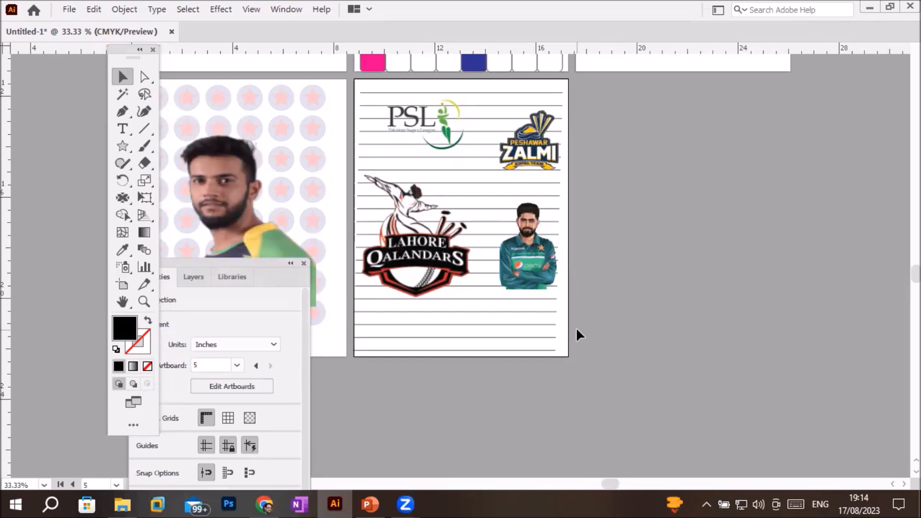
# Step: Stack the PSL logo, Peshawar Zalmi logo and player in a column along the lined artboard's right side, and lower the Lahore Qalandars logo slightly
pyautogui.moveTo(425, 239)
pyautogui.mouseDown()
pyautogui.moveTo(422, 212)
pyautogui.moveTo(421, 256)
pyautogui.mouseUp()
pyautogui.moveTo(516, 248); pyautogui.dragTo(514, 271)
pyautogui.keyDown('shift'); pyautogui.click(527, 161); pyautogui.keyUp('shift')
pyautogui.moveTo(526, 160); pyautogui.dragTo(513, 212)
pyautogui.moveTo(426, 115); pyautogui.dragTo(531, 126)
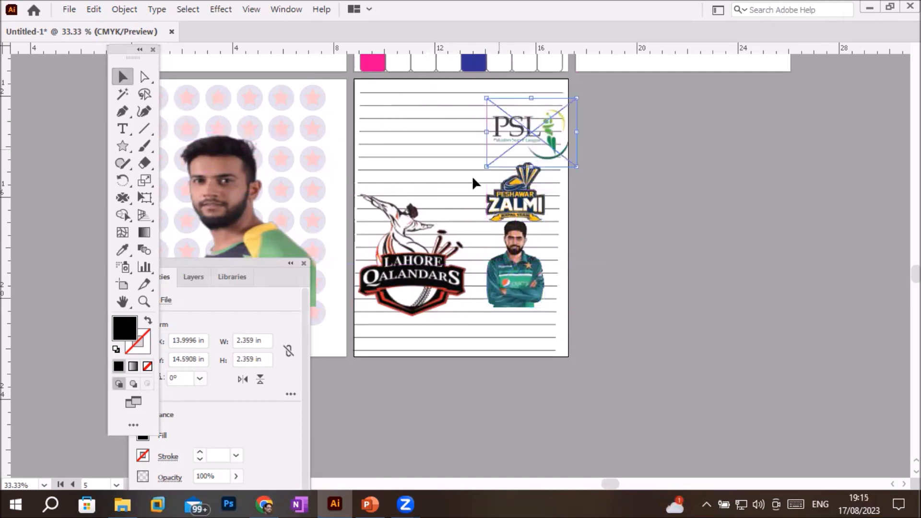
# Step: Resize the Lahore Qalandars logo to about 4.84 by 4.90 in and position it in the artboard's upper left, beside the PSL and Zalmi logos
pyautogui.moveTo(424, 257); pyautogui.dragTo(432, 185)
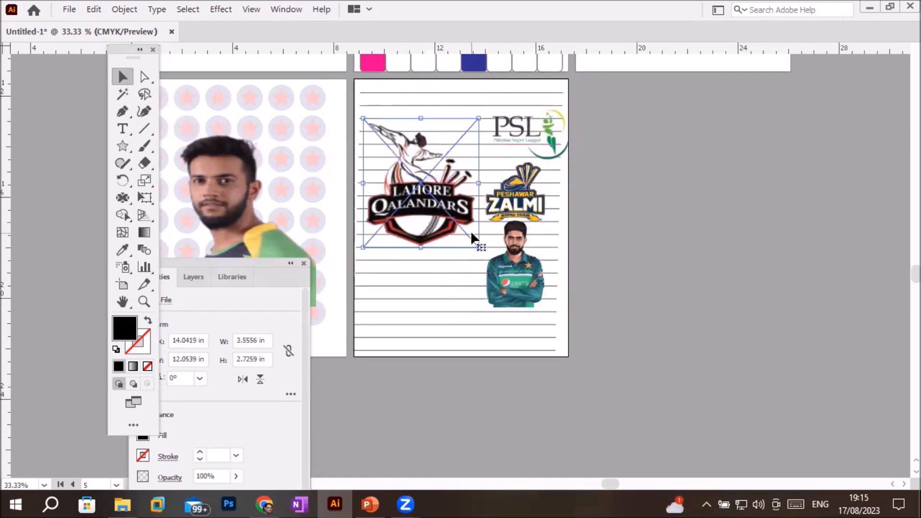
pyautogui.moveTo(479, 246); pyautogui.dragTo(521, 270)
pyautogui.moveTo(453, 247); pyautogui.dragTo(392, 244)
pyautogui.moveTo(429, 204); pyautogui.dragTo(504, 149)
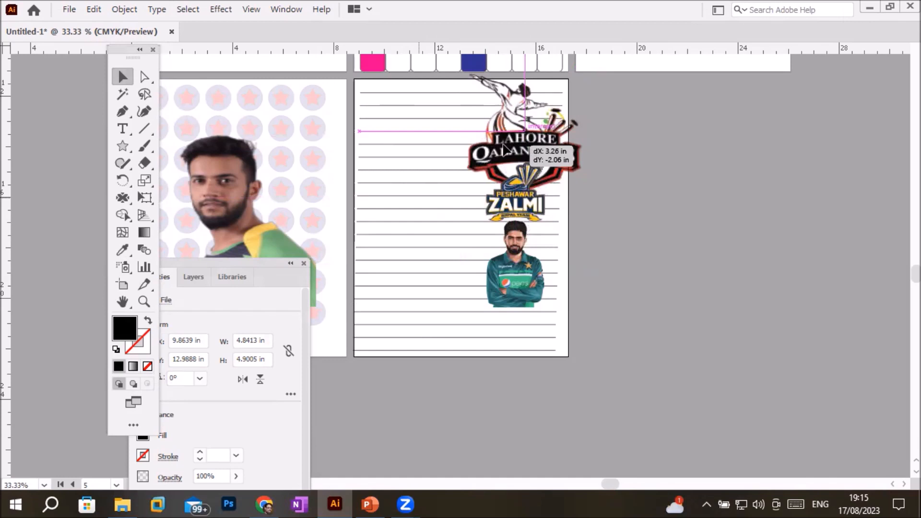
pyautogui.moveTo(502, 151); pyautogui.dragTo(500, 151)
pyautogui.moveTo(500, 152); pyautogui.dragTo(407, 210)
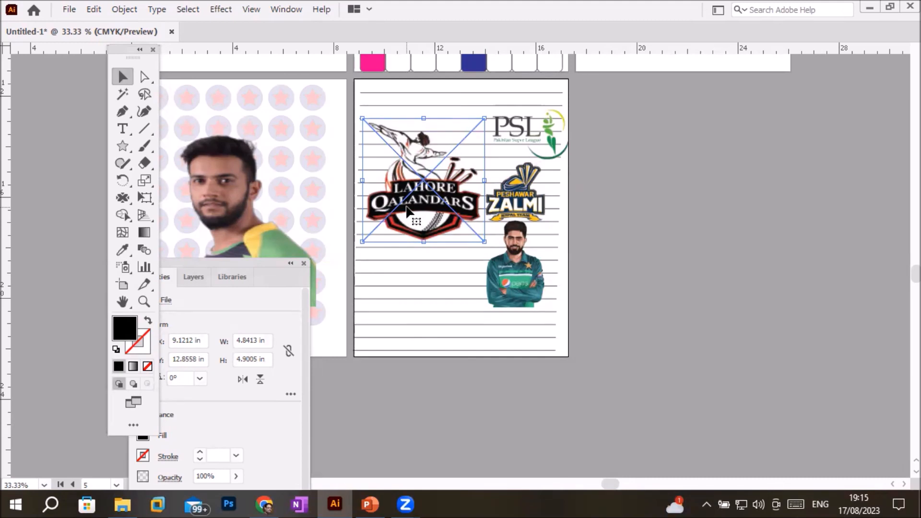
# Step: Bring the Properties panel fully into view and reduce the Lahore Qalandars logo's opacity to 17%
pyautogui.moveTo(232, 263); pyautogui.dragTo(272, 102)
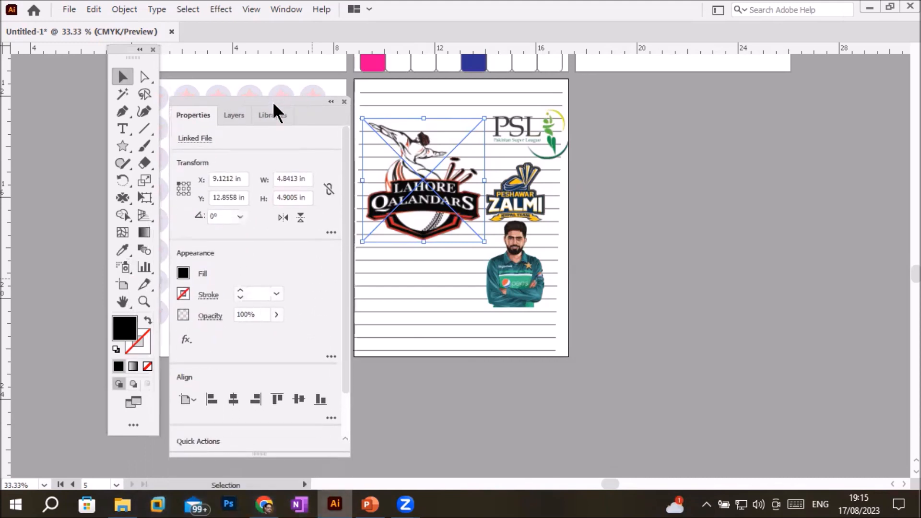
pyautogui.scroll(2, 413, 168)
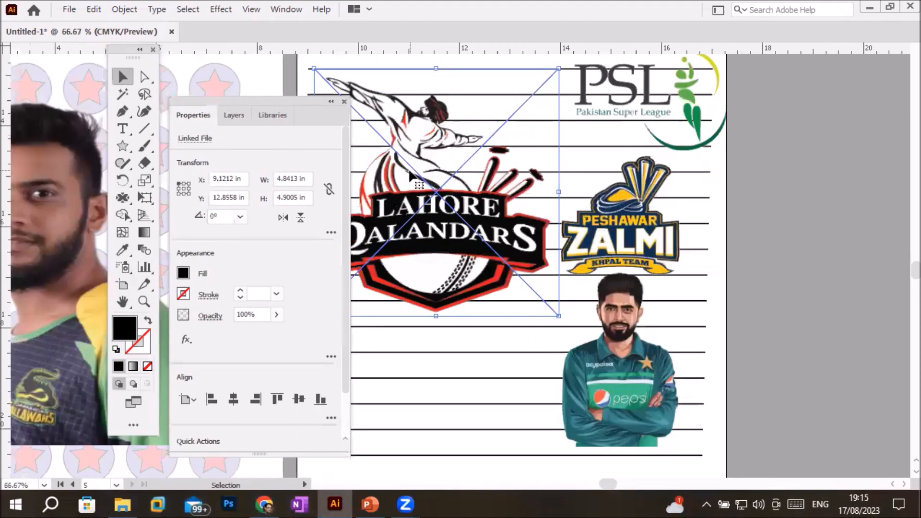
pyautogui.click(277, 315)
pyautogui.moveTo(262, 329); pyautogui.dragTo(230, 332)
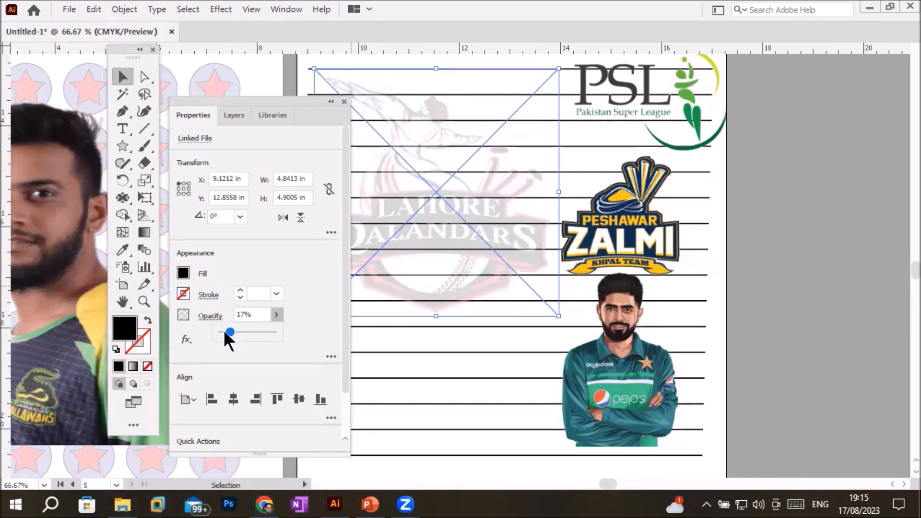
pyautogui.click(277, 314)
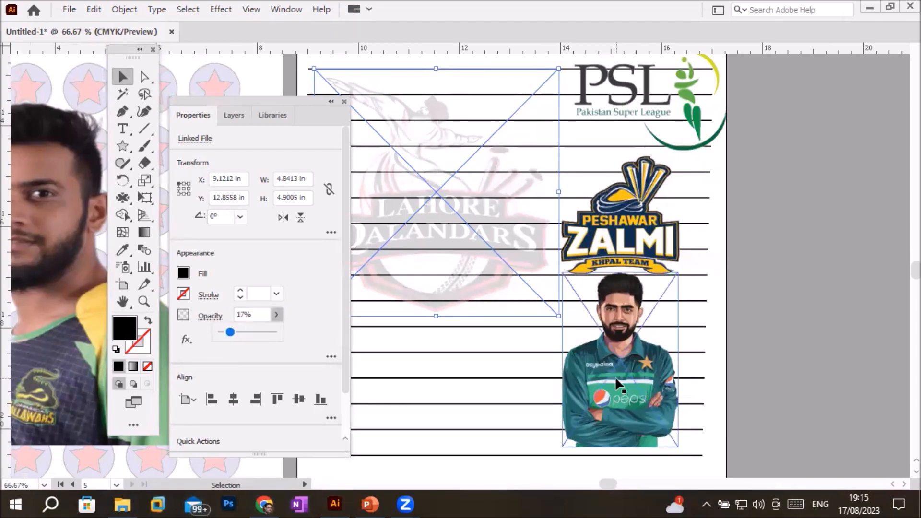
# Step: Reduce the green-jersey player's opacity to 26%, and move the Peshawar Zalmi logo down over the lower part of that image
pyautogui.click(609, 379)
pyautogui.click(277, 314)
pyautogui.moveTo(276, 332); pyautogui.dragTo(234, 332)
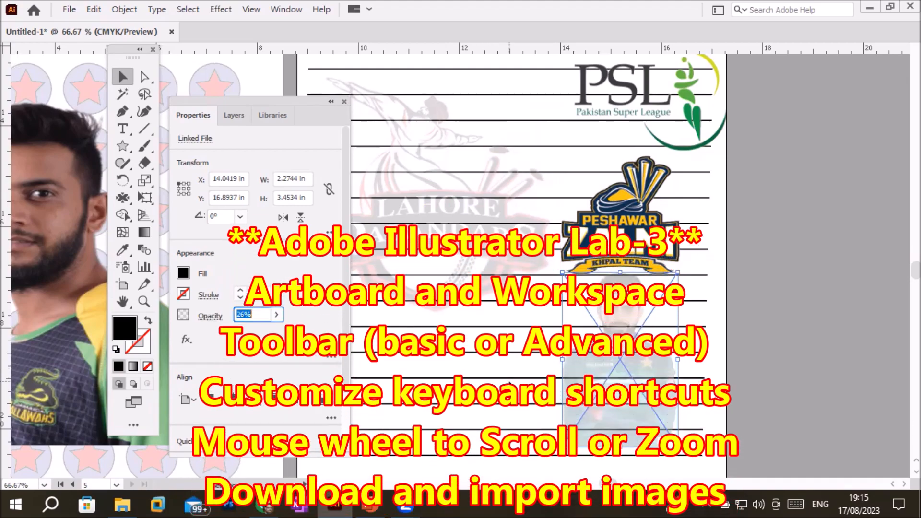
pyautogui.click(768, 410)
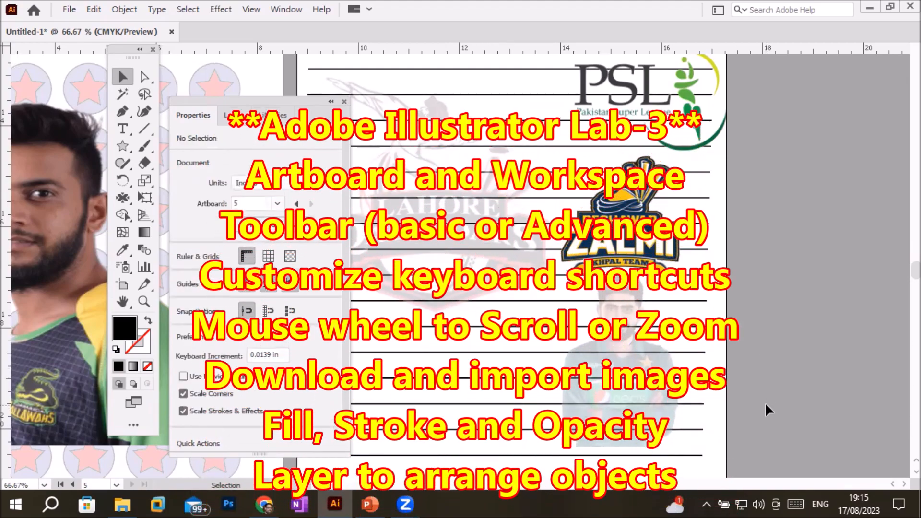
pyautogui.moveTo(624, 224); pyautogui.dragTo(650, 445)
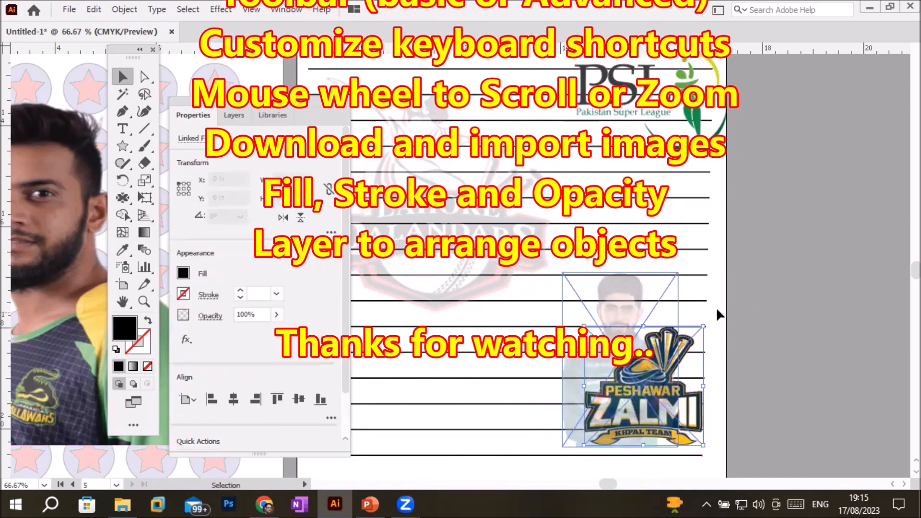
pyautogui.click(751, 289)
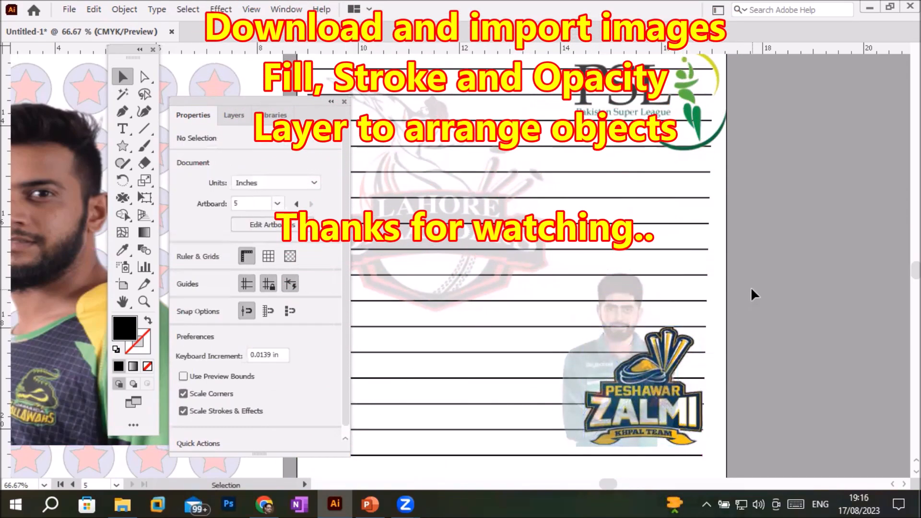